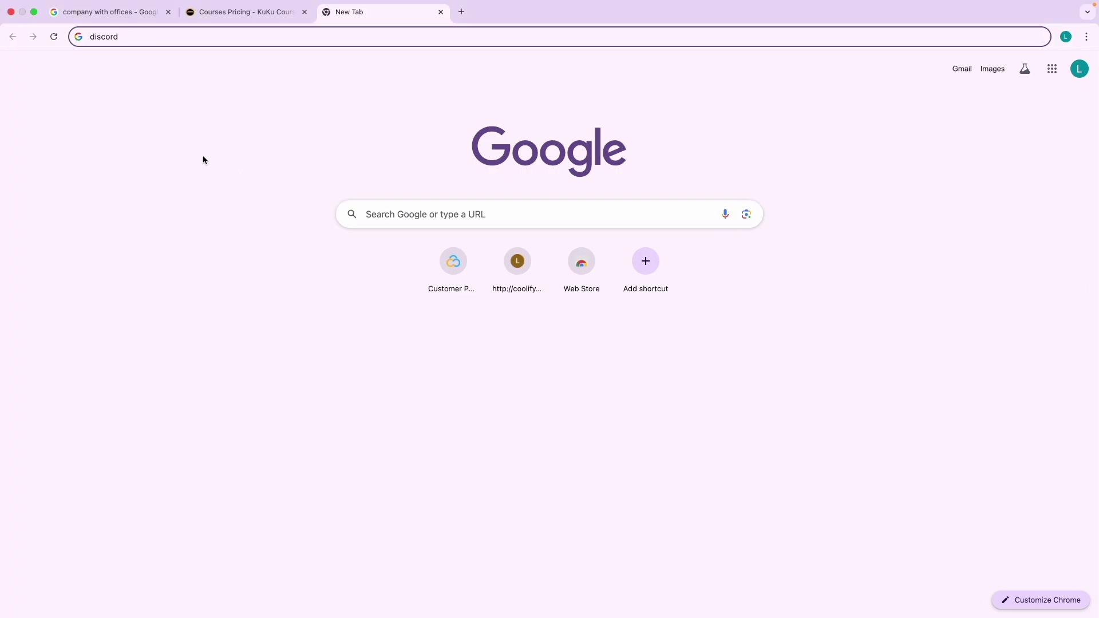
# Search the web for discord, open the official Discord website and view its download and browser options.
pyautogui.press('Return')
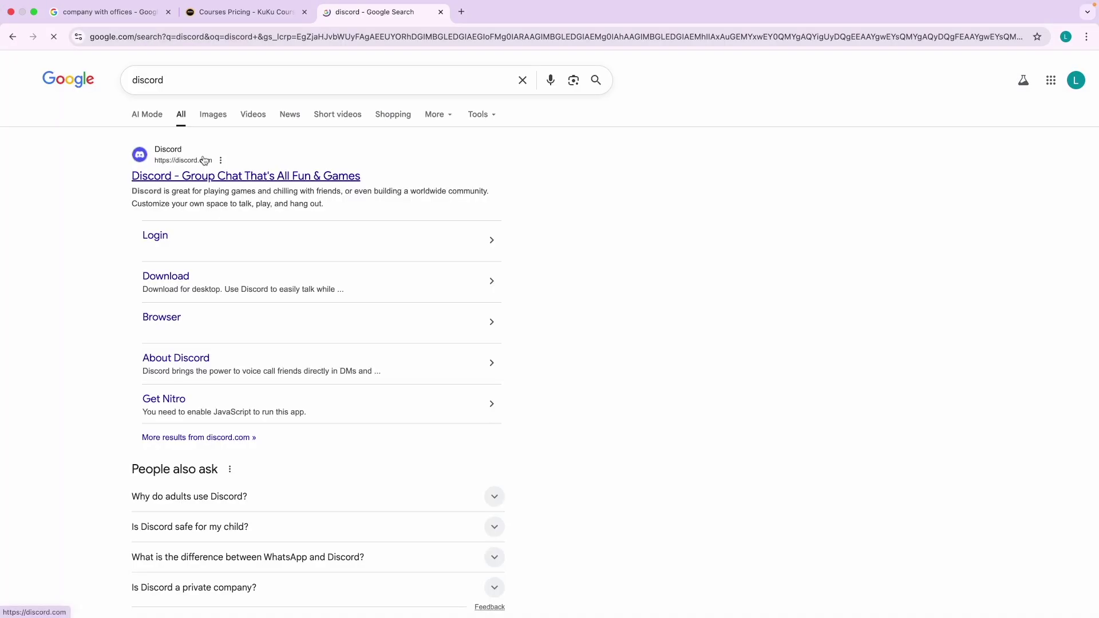
pyautogui.scroll(5, 189, 169)
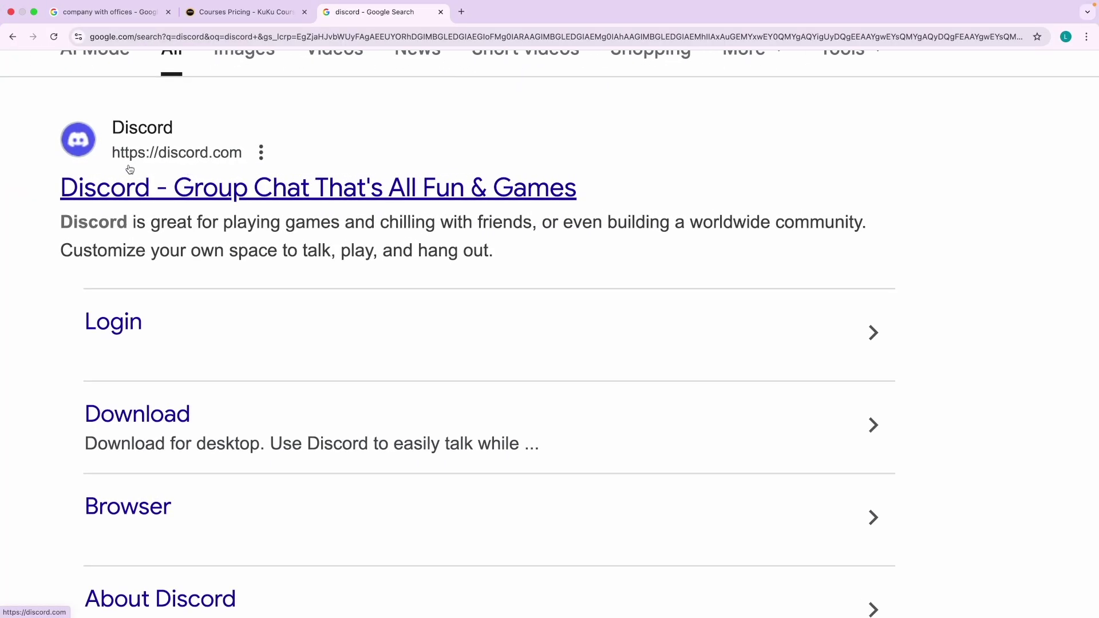
pyautogui.click(225, 184)
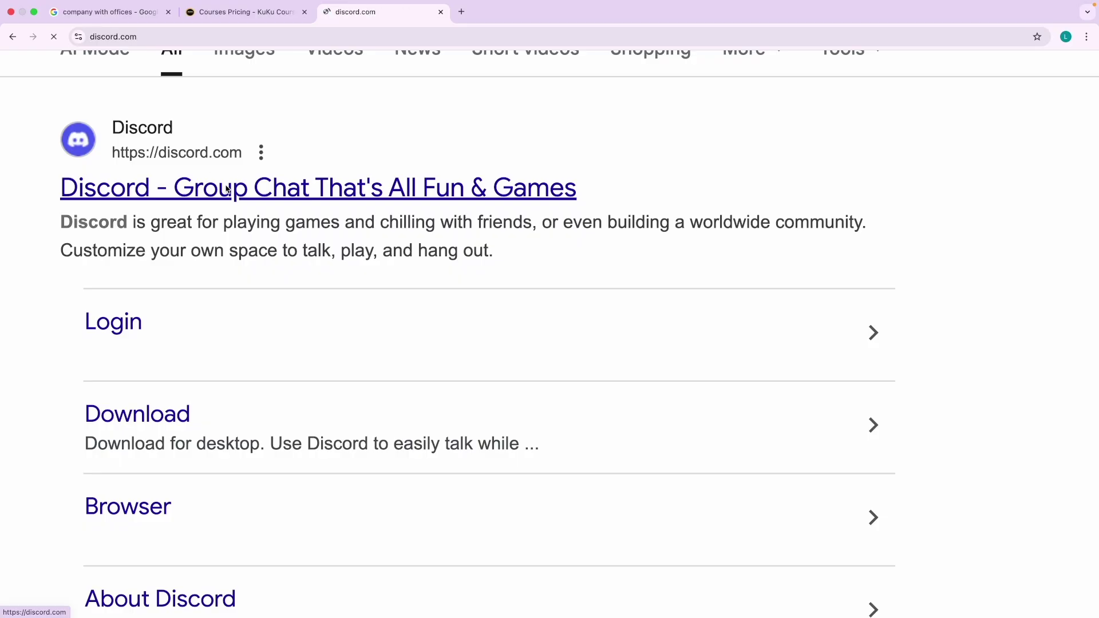
pyautogui.scroll(-10, 452, 357)
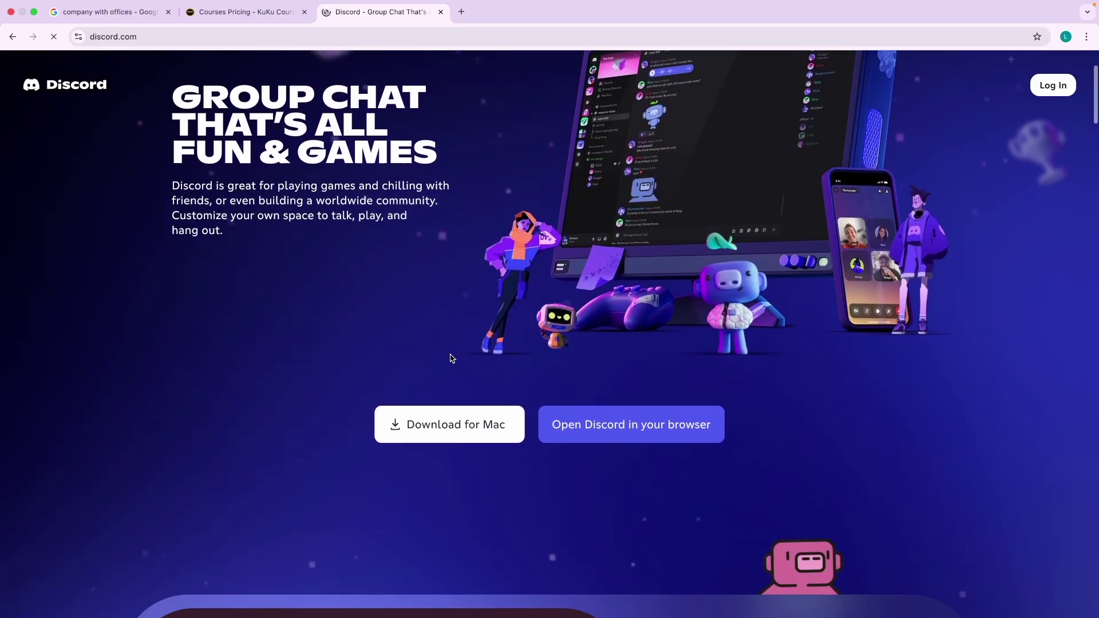
pyautogui.scroll(4, 450, 354)
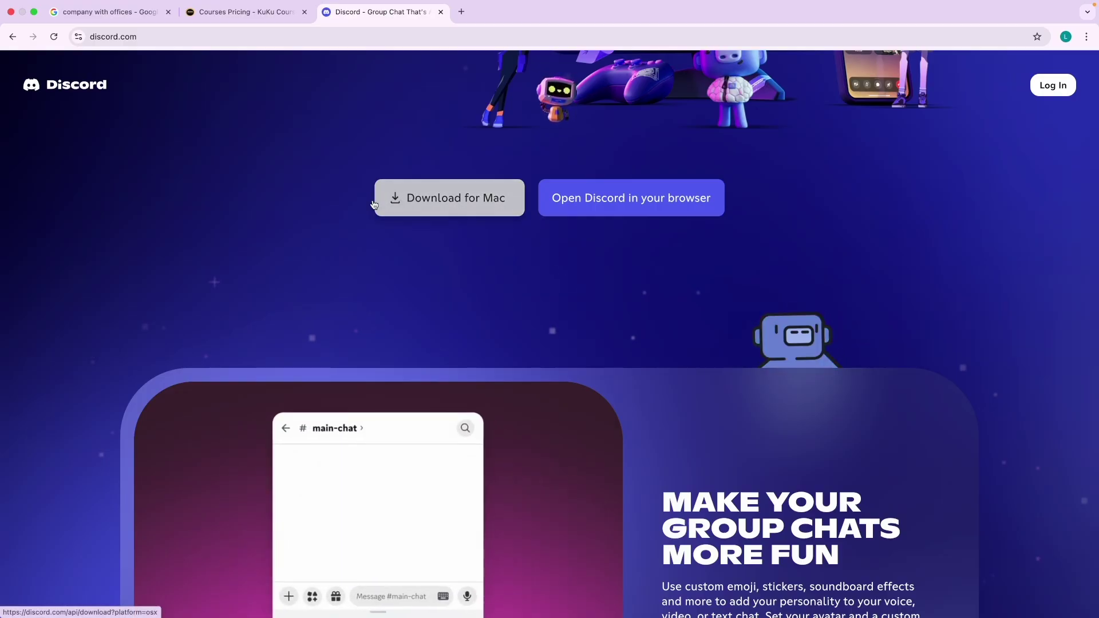
pyautogui.scroll(5, 470, 215)
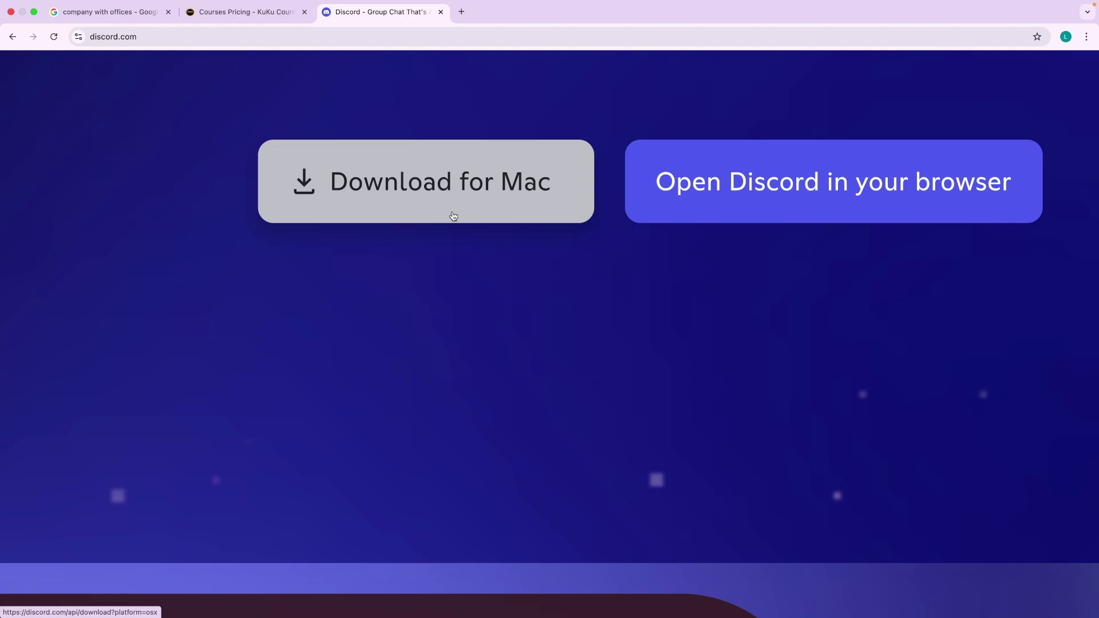
pyautogui.scroll(-5, 455, 214)
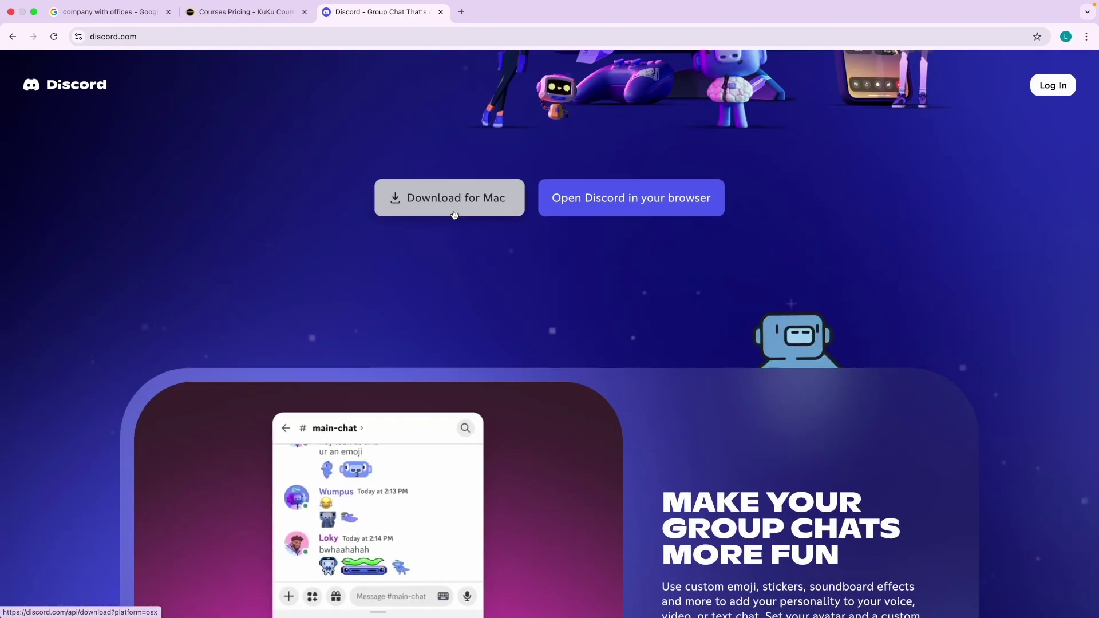
pyautogui.hotkey('ctrl', 'Left')
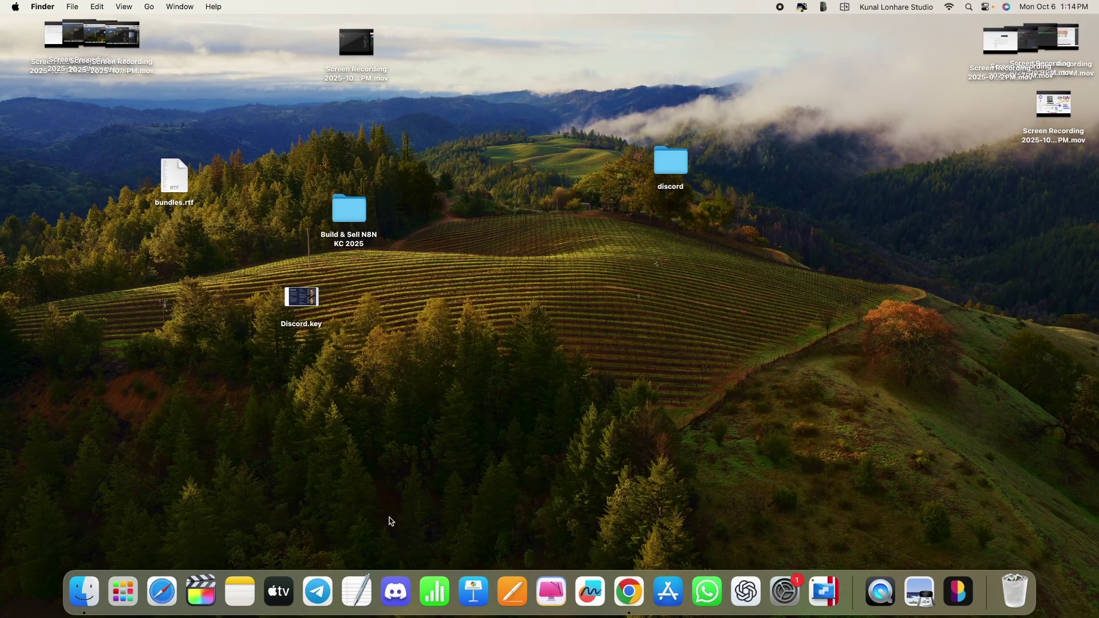
pyautogui.click(420, 586)
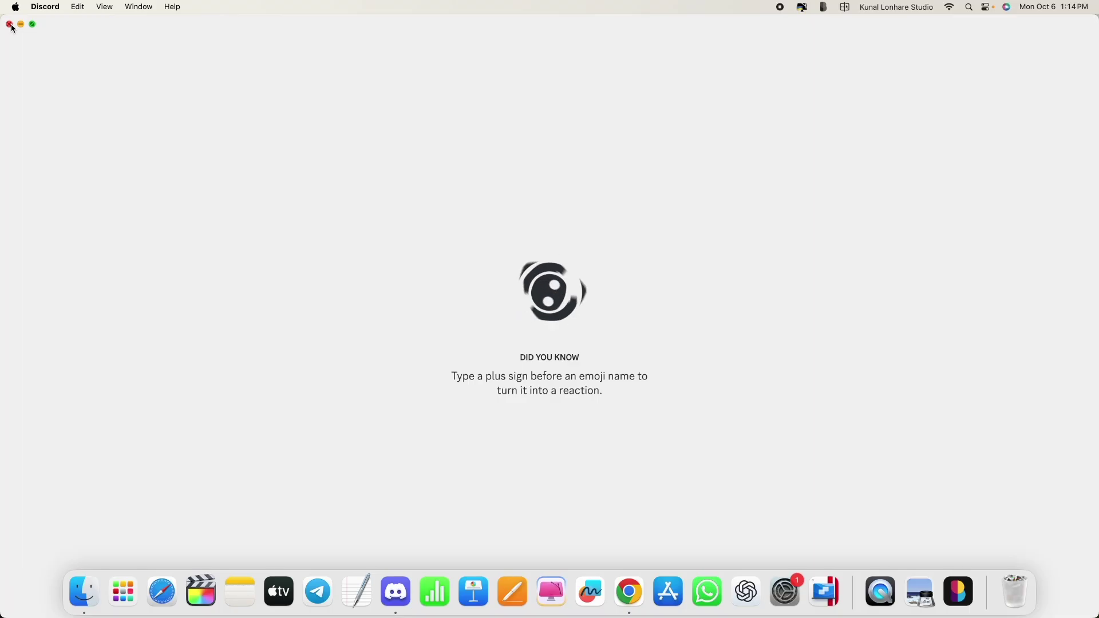
pyautogui.click(10, 25)
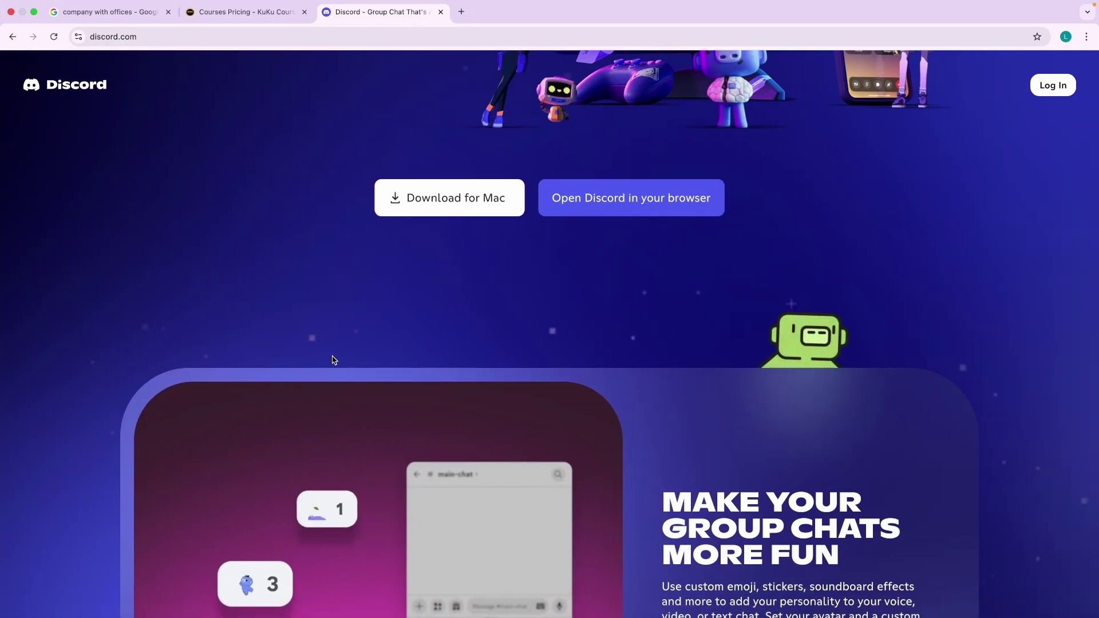
# Try opening Discord in the browser from the website's home page.
pyautogui.scroll(6, 391, 322)
pyautogui.scroll(-1, 545, 430)
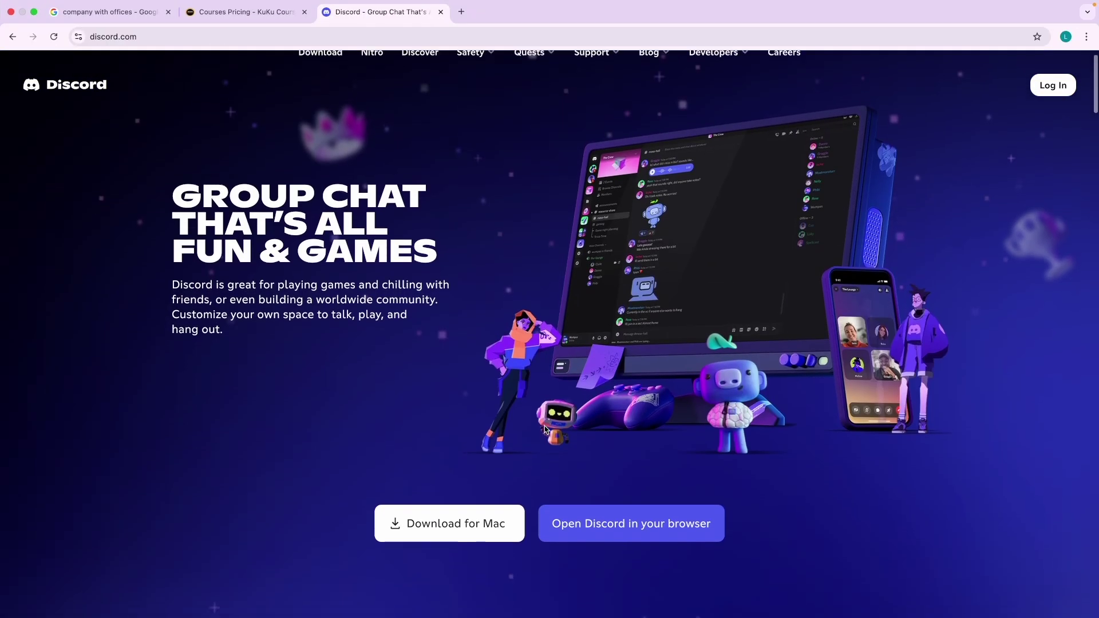
pyautogui.click(613, 517)
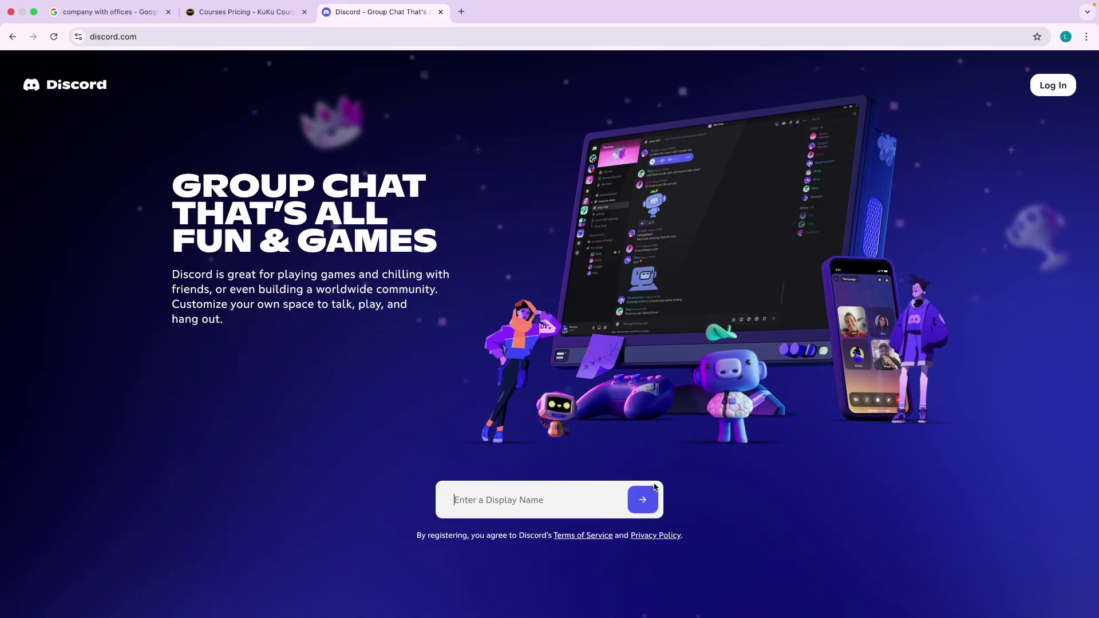
pyautogui.scroll(1, 556, 492)
pyautogui.scroll(-4, 601, 380)
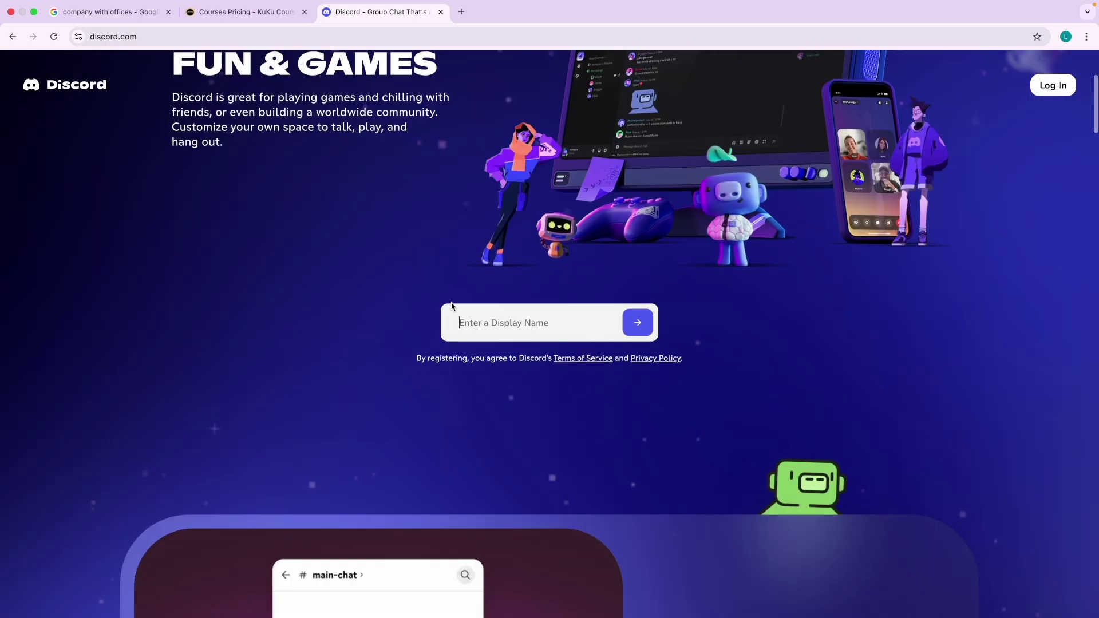
pyautogui.scroll(4, 458, 320)
# Go to the Discord login page and open the registration form for a new account.
pyautogui.click(1053, 86)
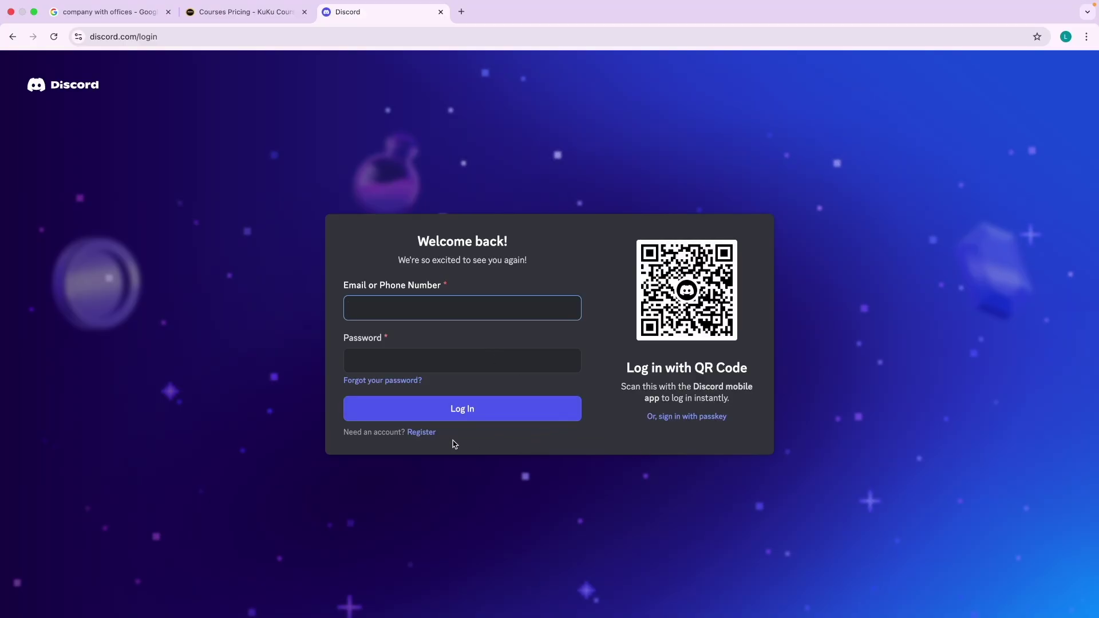
pyautogui.scroll(5, 451, 444)
pyautogui.click(392, 428)
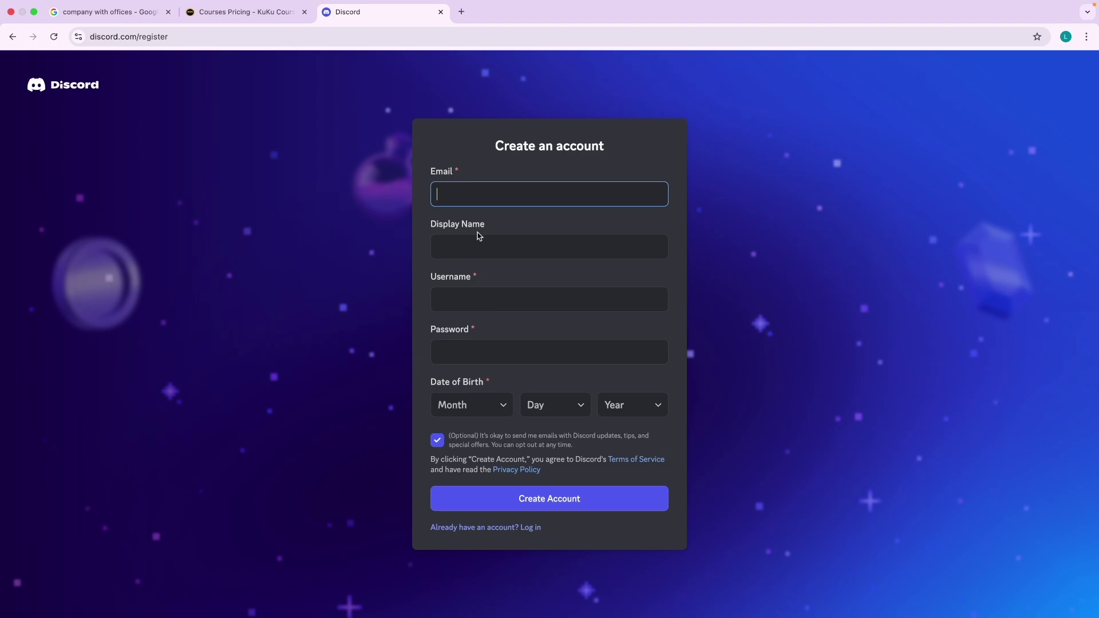
# Copy the signed-in Google account's e-mail address from a new browser tab and paste it as the registration e-mail.
pyautogui.click(461, 11)
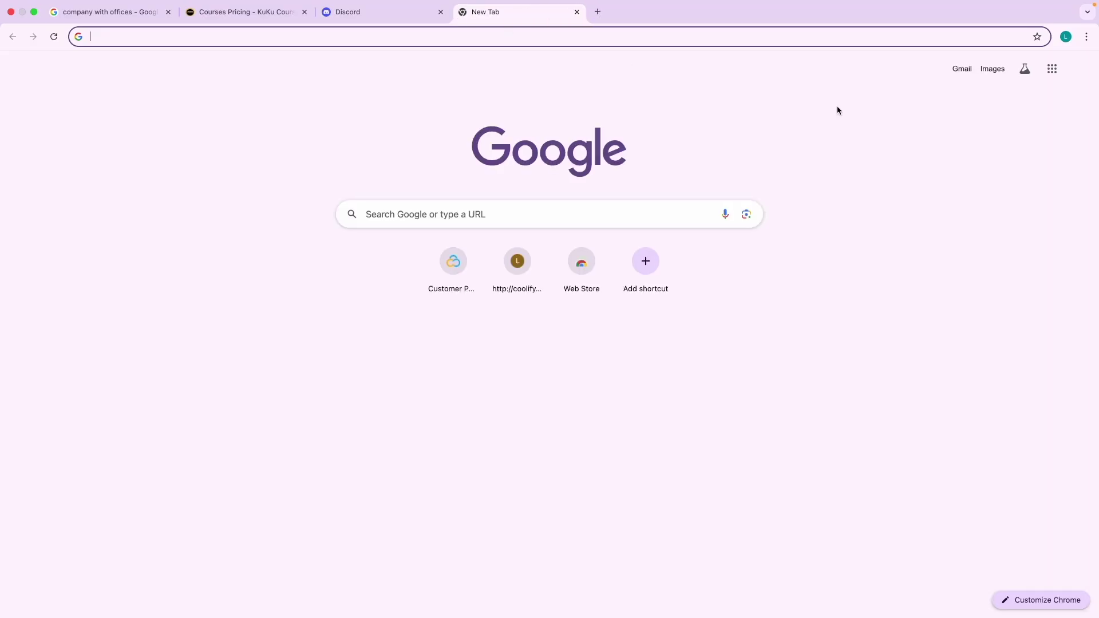
pyautogui.click(1079, 70)
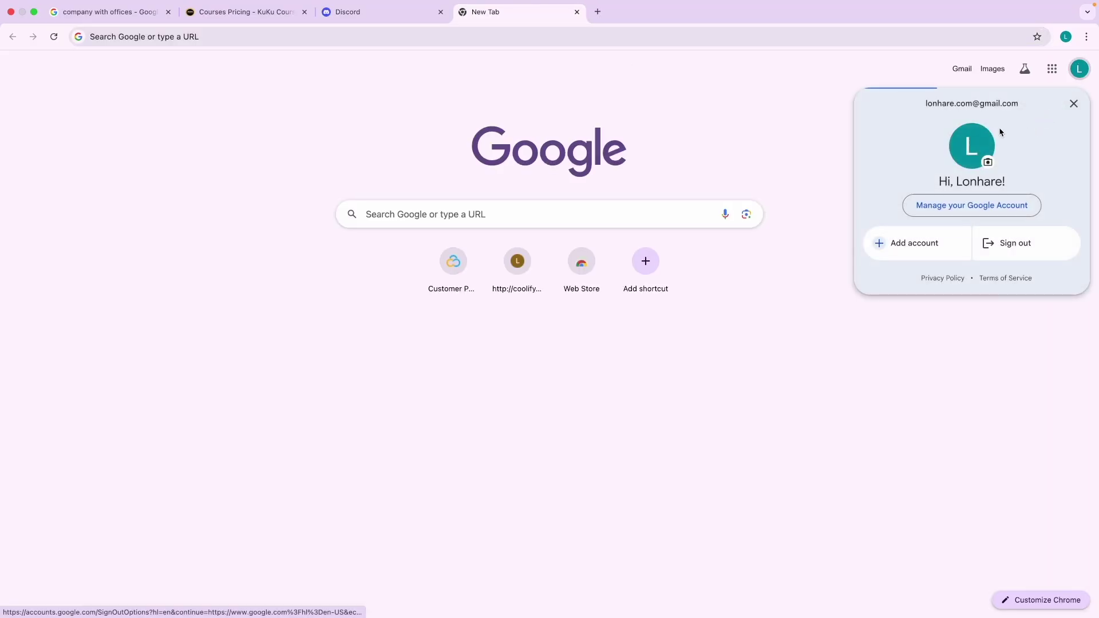
pyautogui.tripleClick(971, 103)
pyautogui.press('super+c')
pyautogui.click(366, 12)
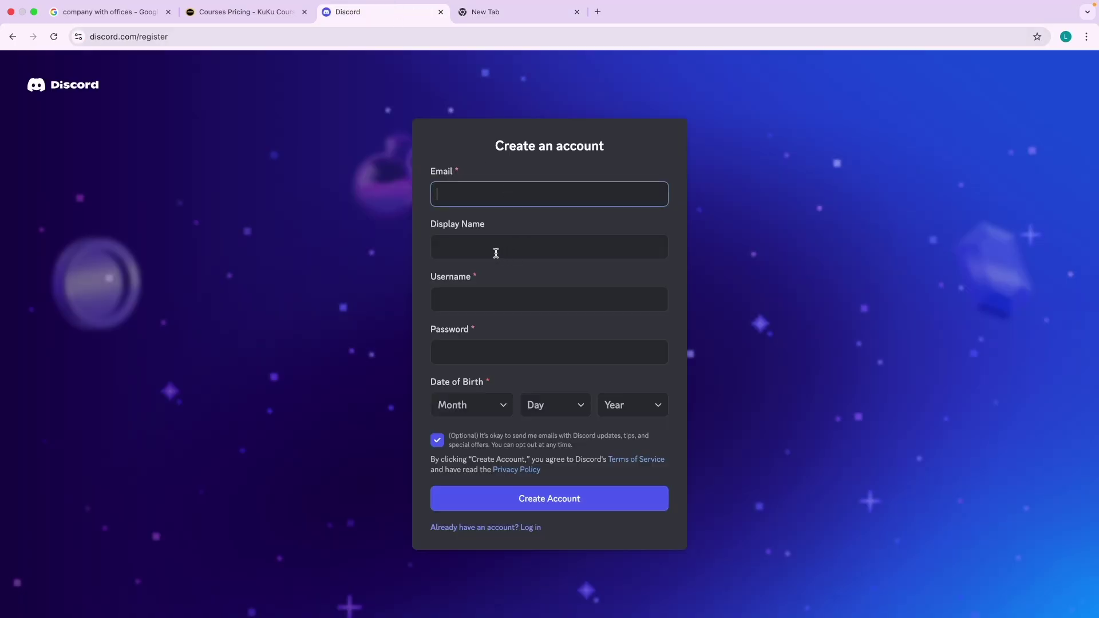
pyautogui.press('super+v')
pyautogui.press('super+a')
pyautogui.press('BackSpace')
pyautogui.click(486, 15)
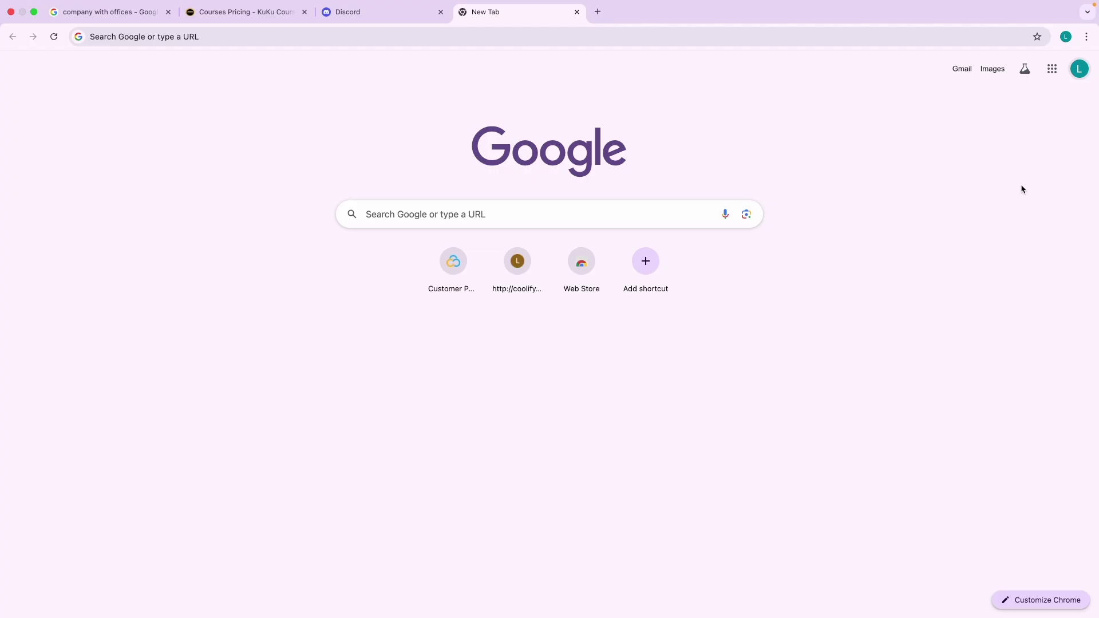
pyautogui.click(1080, 70)
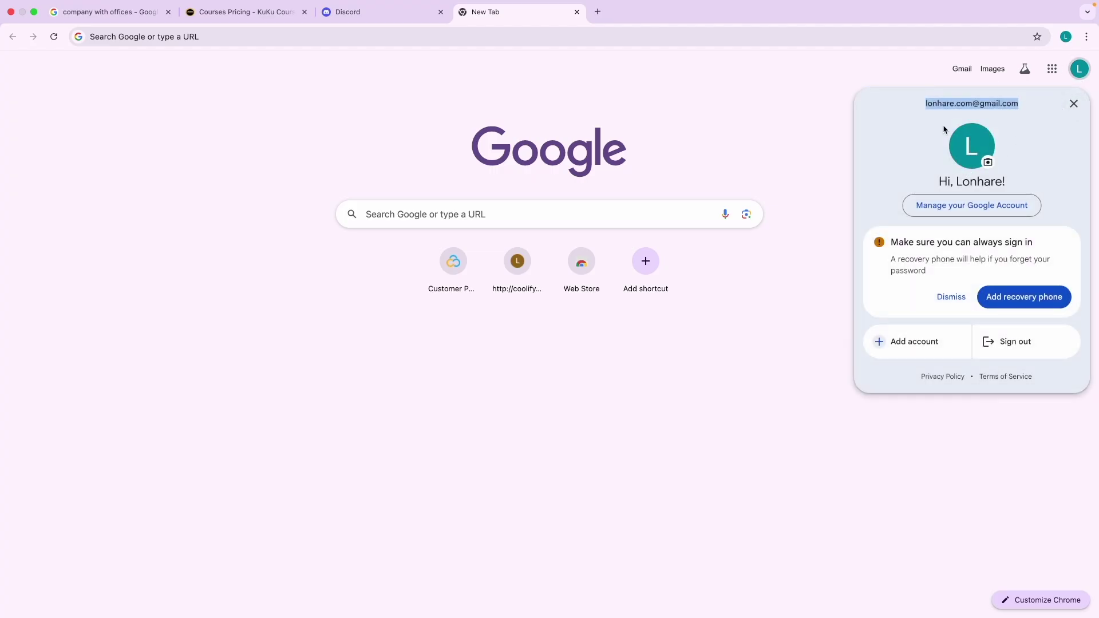
pyautogui.click(394, 8)
pyautogui.press('super+v')
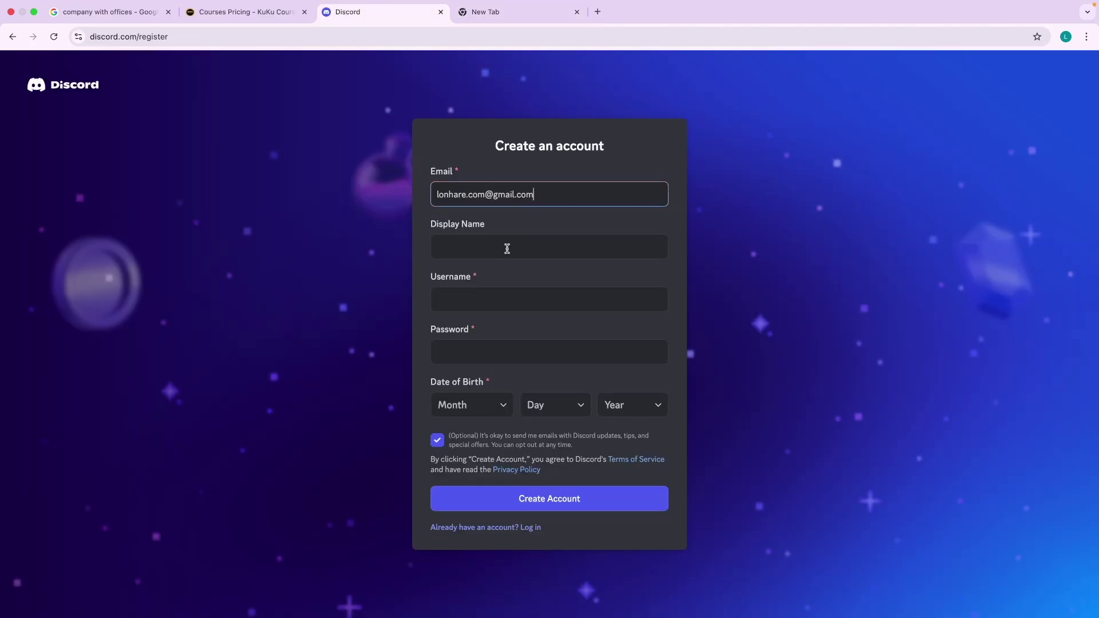
# Fill in the display name and a matching lowercase username in the registration form.
pyautogui.click(460, 248)
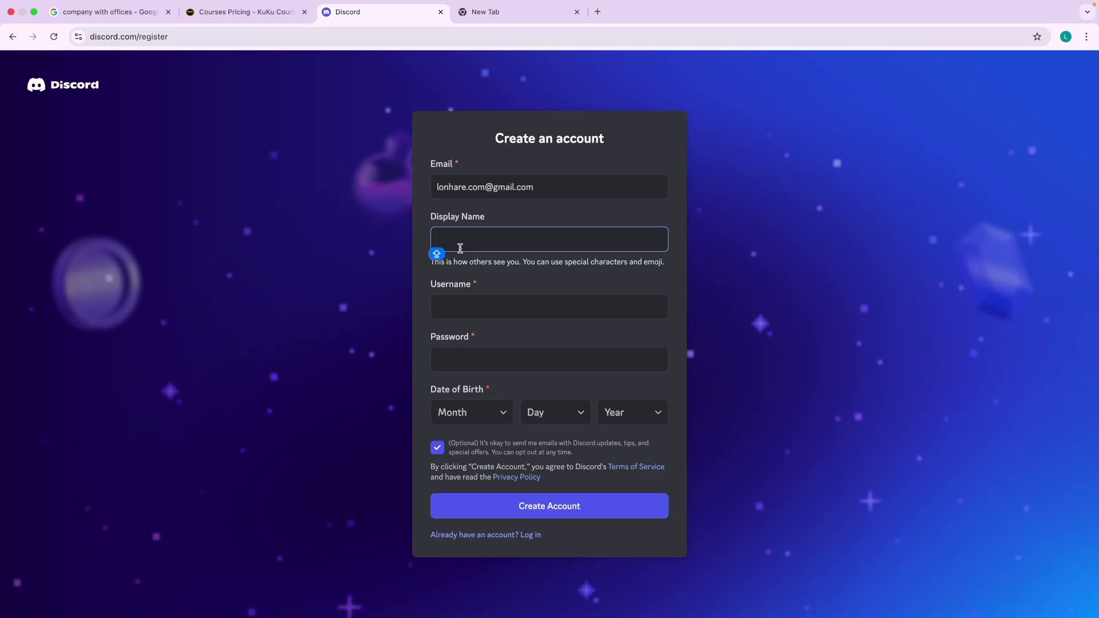
pyautogui.write('Lonhare')
pyautogui.click(468, 310)
pyautogui.write('lonhare')
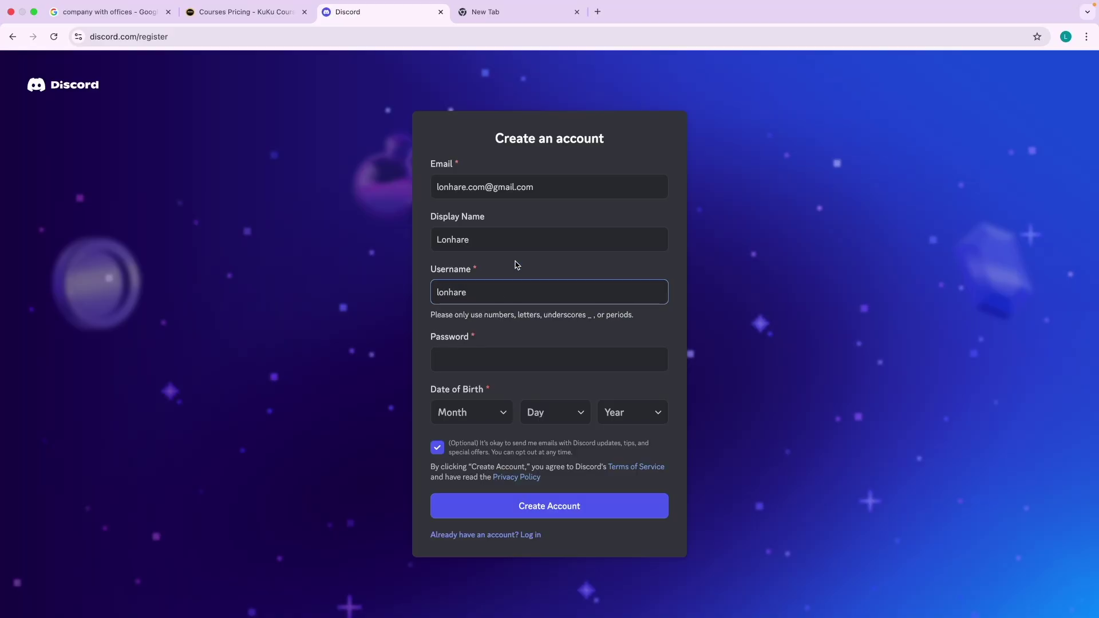
pyautogui.click(515, 262)
# Add the letter s to the end of the username.
pyautogui.scroll(5, 488, 309)
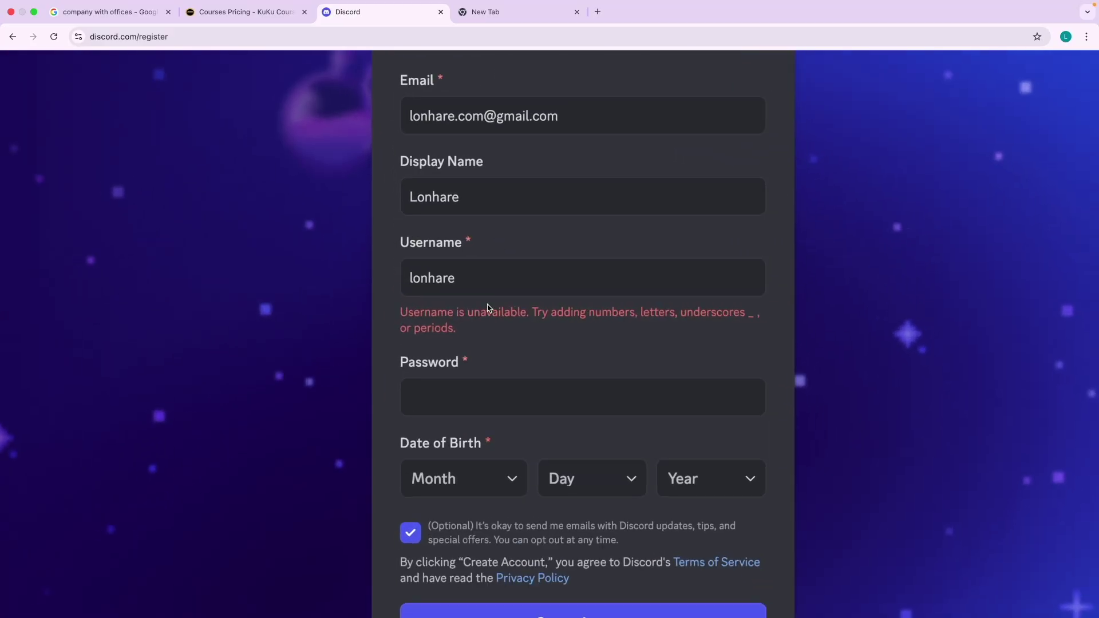
pyautogui.click(478, 277)
pyautogui.write('s')
pyautogui.click(492, 319)
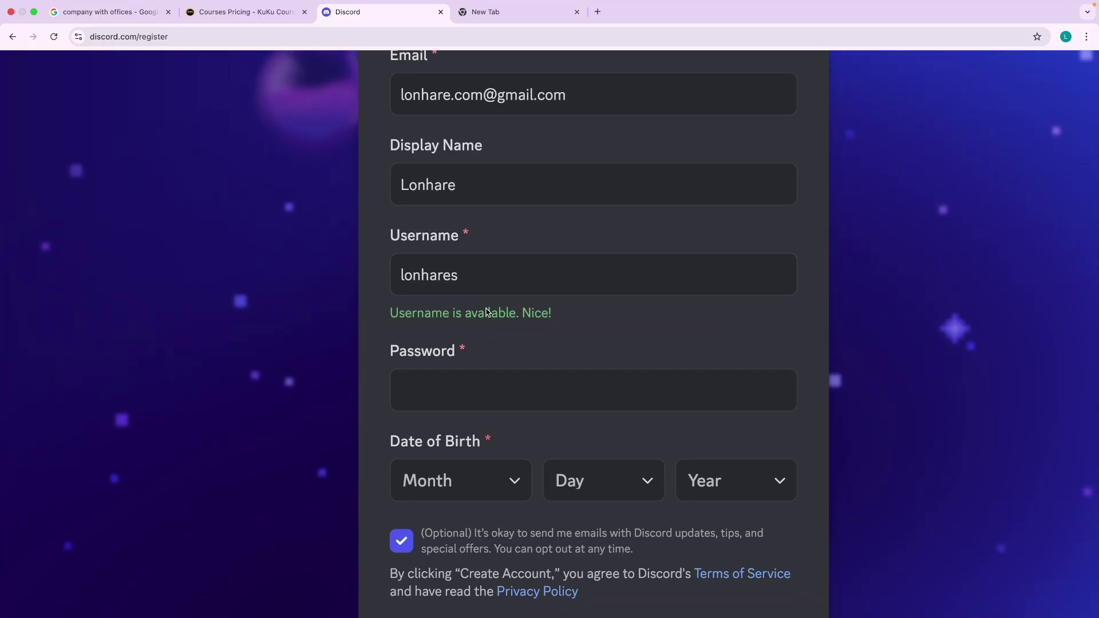
# Decline the suggested strong password and enter a self-chosen account password.
pyautogui.scroll(-5, 487, 311)
pyautogui.click(479, 364)
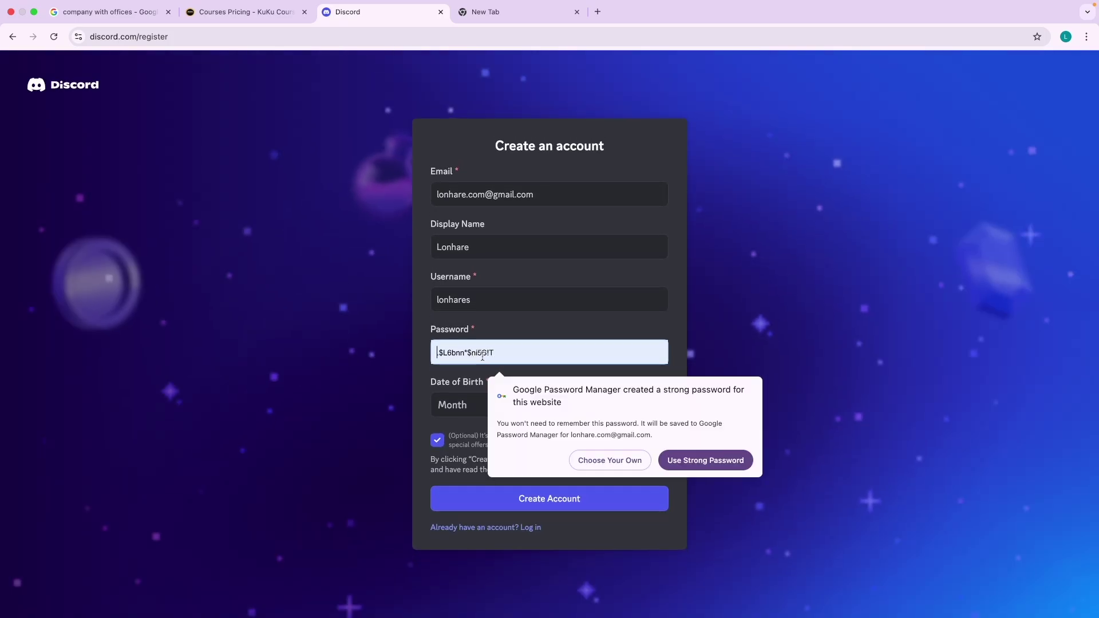
pyautogui.click(583, 458)
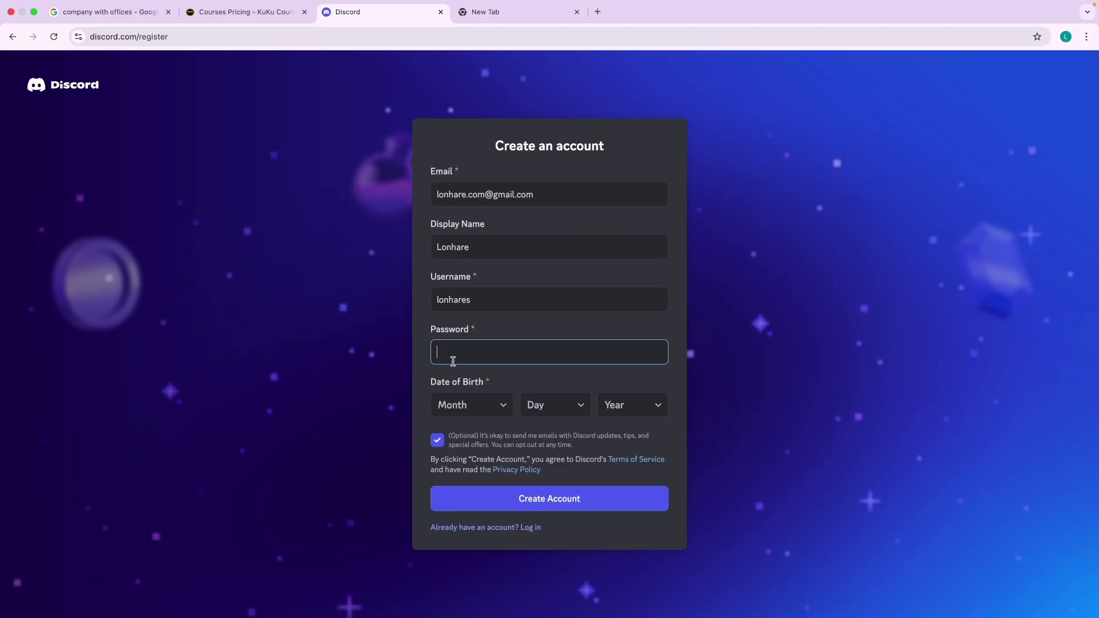
pyautogui.write('•••••••')
# Choose the month and day for the account holder's date of birth.
pyautogui.click(491, 417)
pyautogui.click(471, 277)
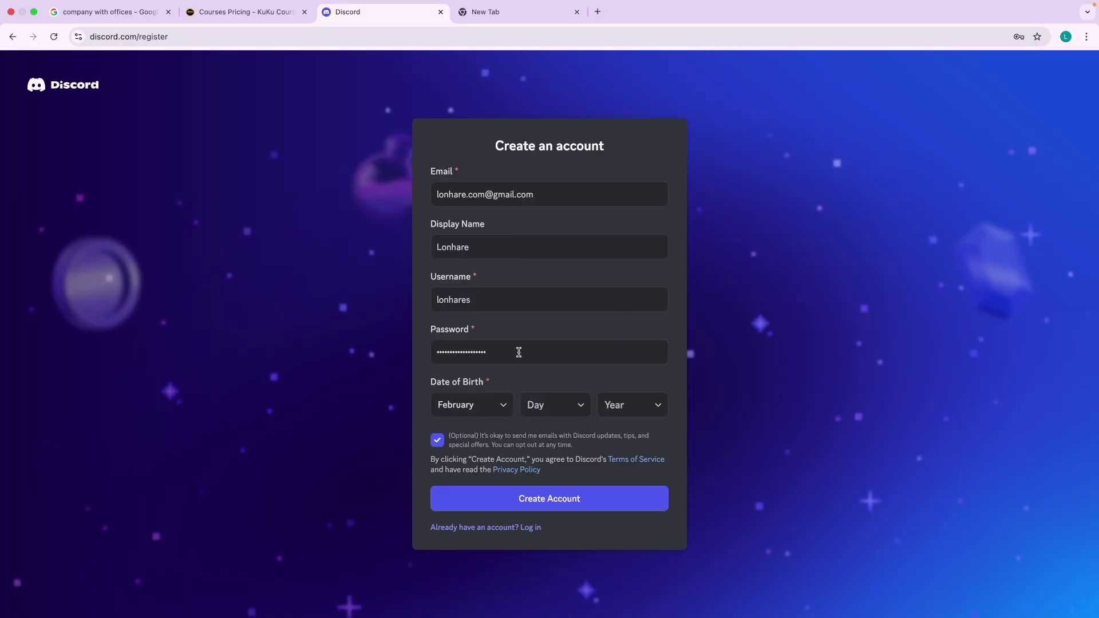
pyautogui.click(560, 406)
pyautogui.scroll(-5, 546, 334)
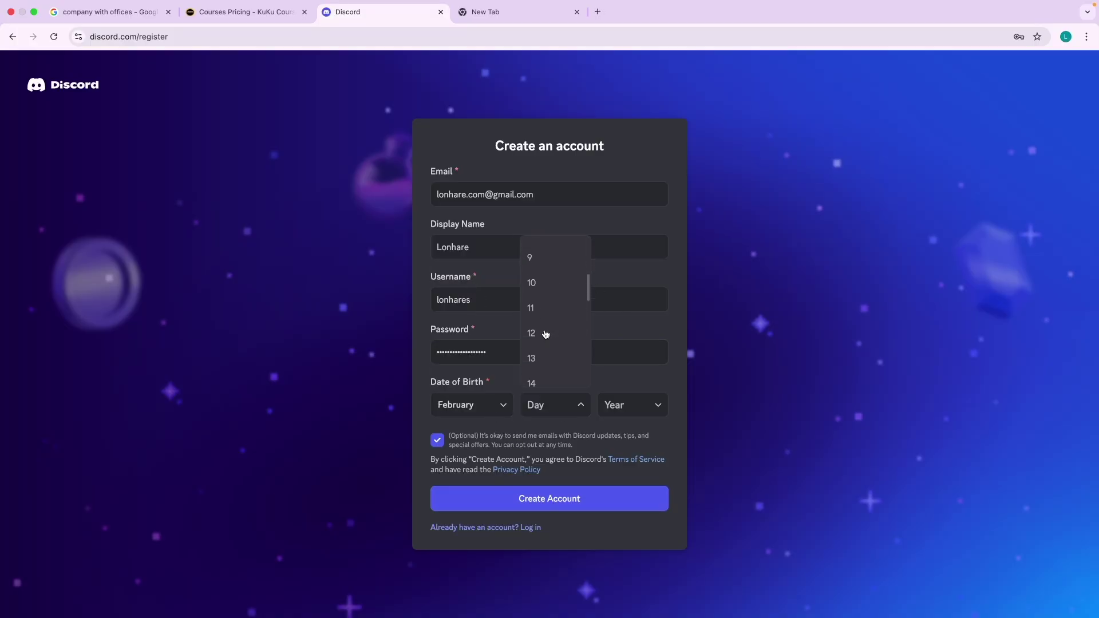
pyautogui.scroll(-3, 545, 334)
pyautogui.click(535, 297)
# Choose the birth year to complete the account holder's date of birth.
pyautogui.click(635, 404)
pyautogui.click(610, 369)
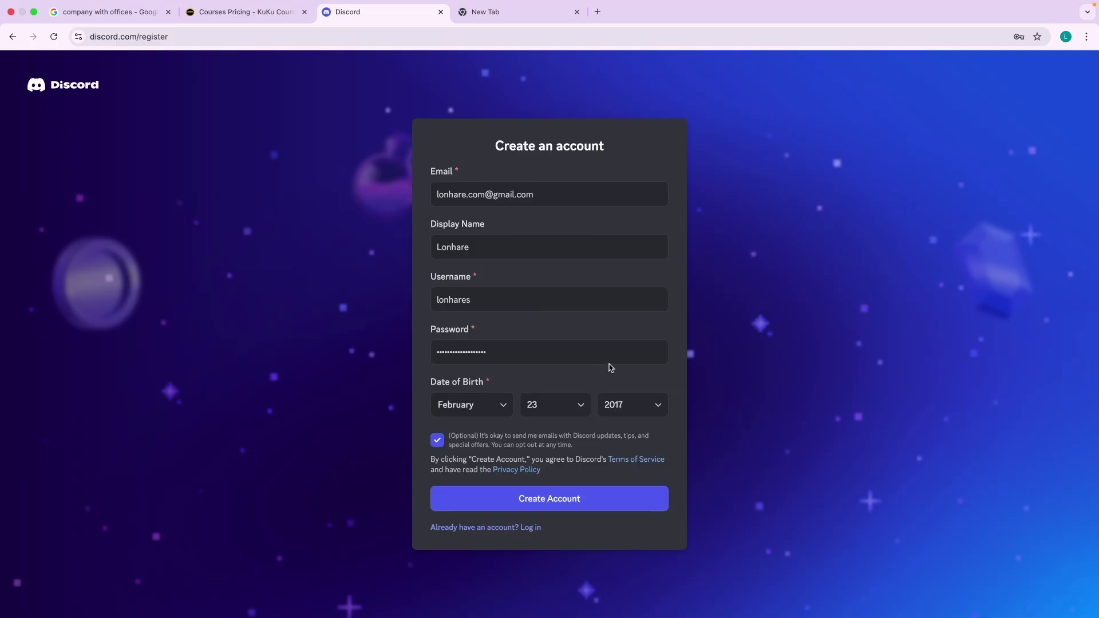
pyautogui.click(621, 419)
pyautogui.scroll(-10, 615, 314)
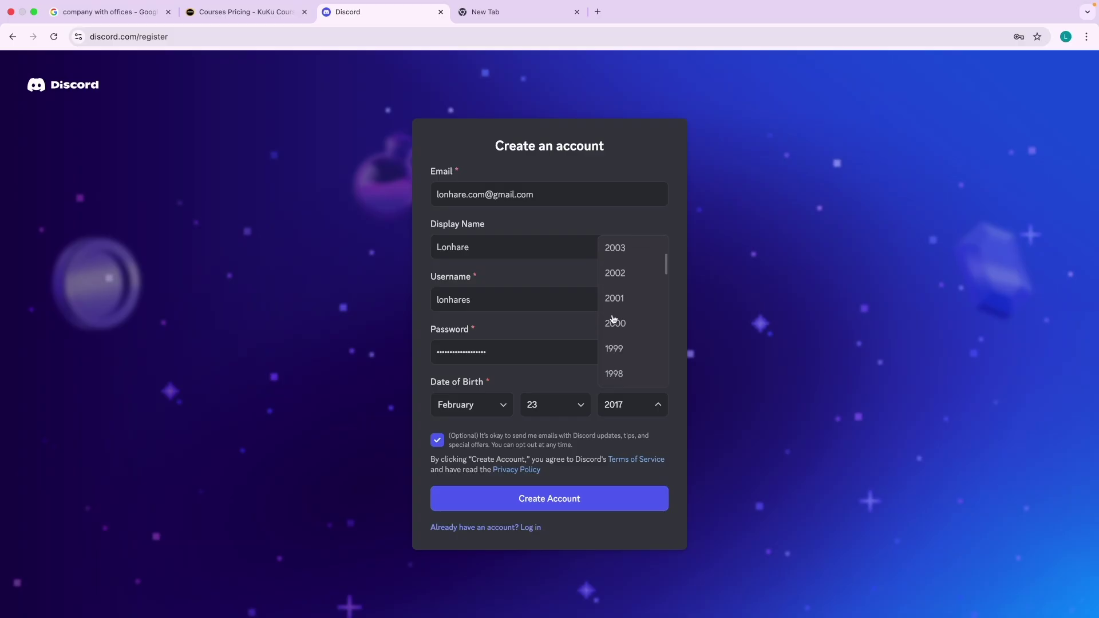
pyautogui.scroll(5, 638, 280)
pyautogui.scroll(-2, 623, 343)
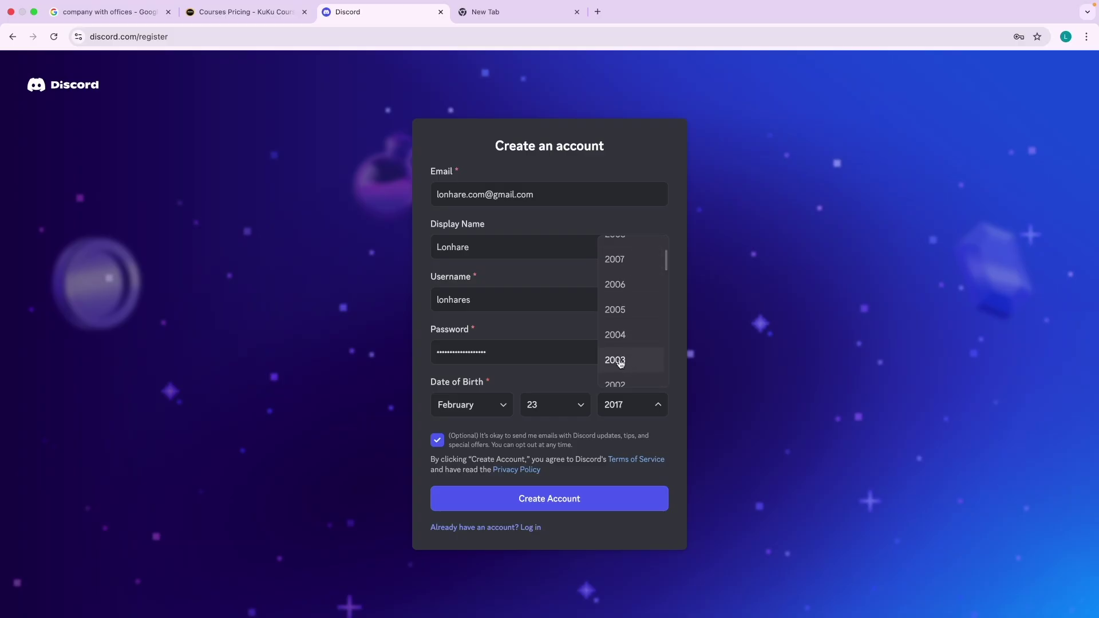
pyautogui.click(622, 359)
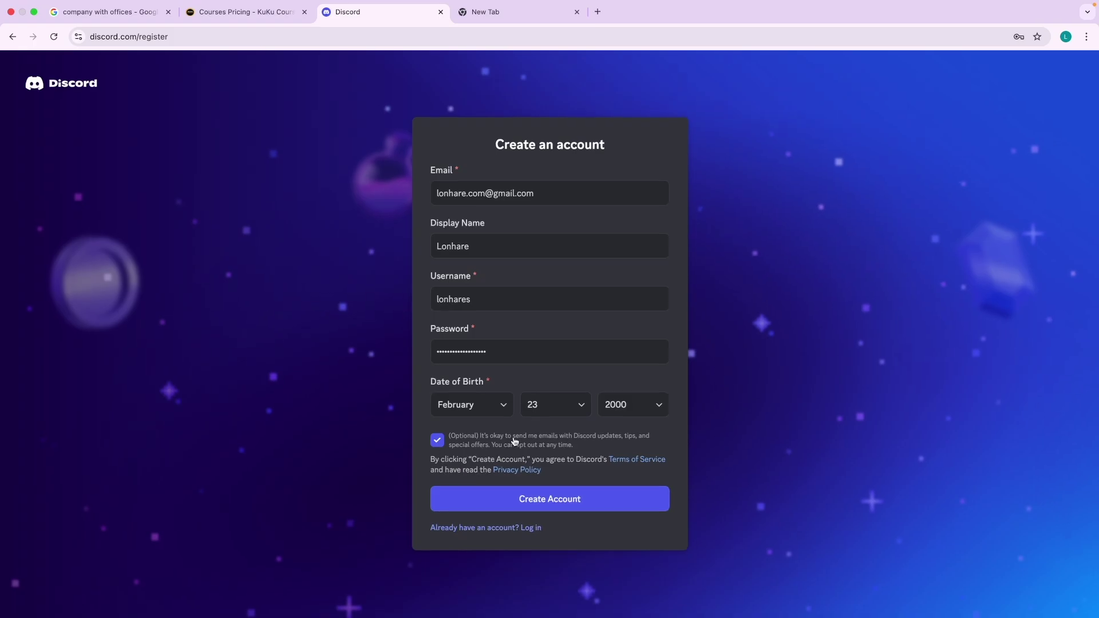
pyautogui.scroll(5, 539, 435)
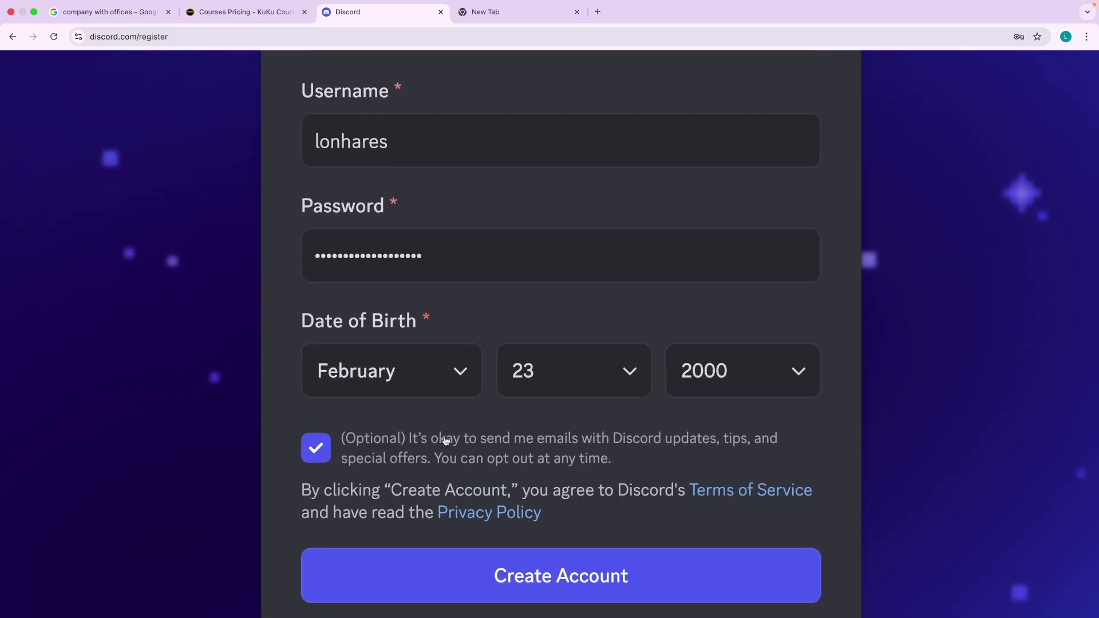
pyautogui.scroll(-5, 514, 459)
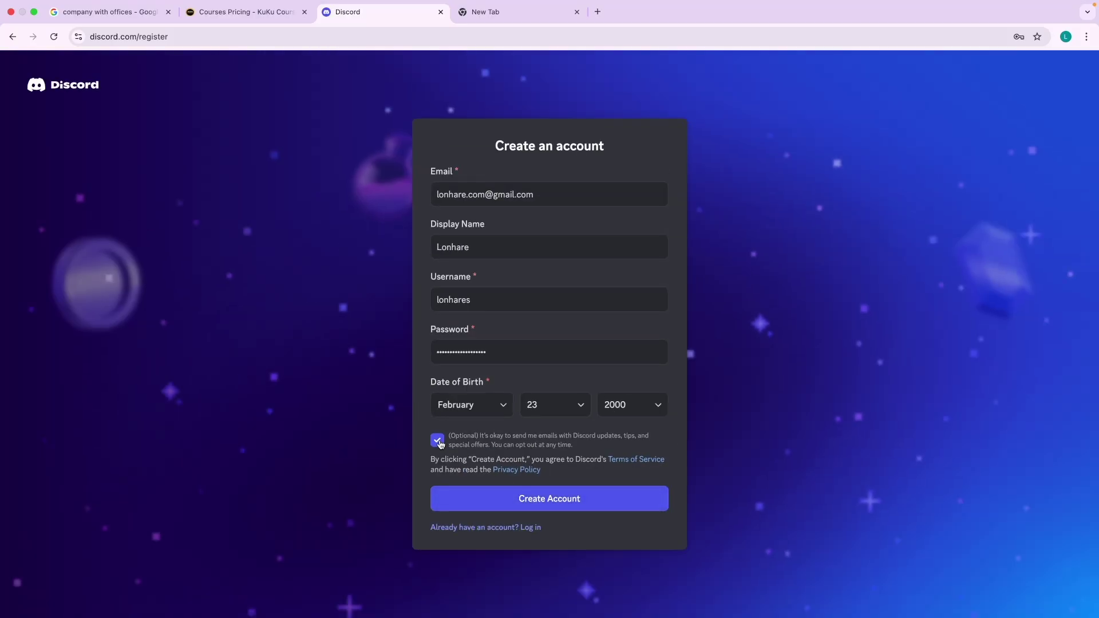
# Submit the completed registration form and solve the letter-matching and animal-feeding human verification puzzles.
pyautogui.click(518, 497)
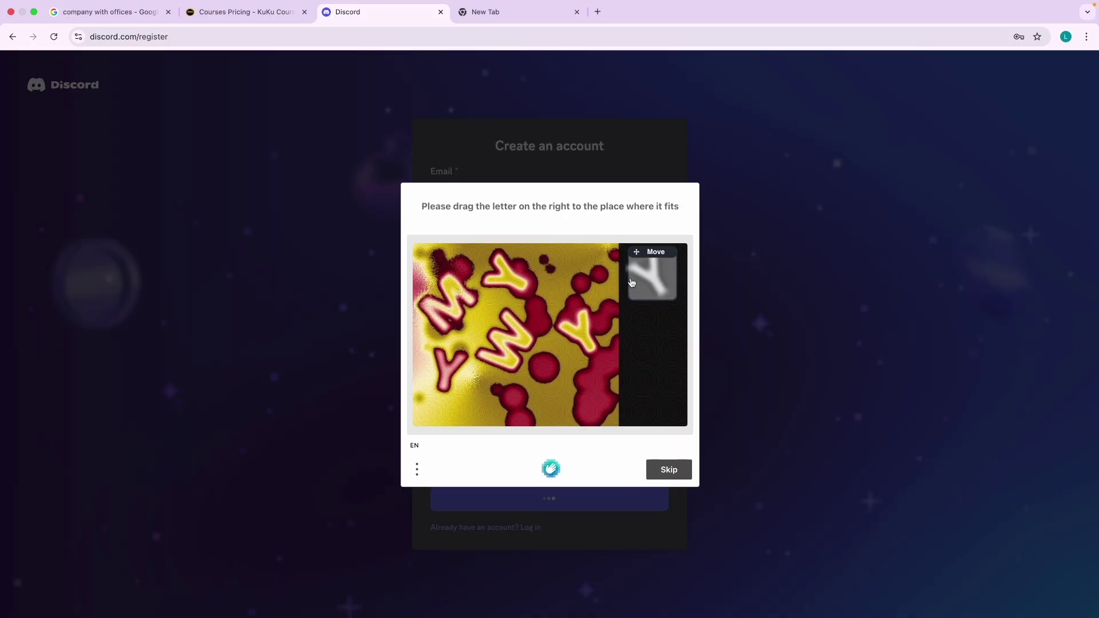
pyautogui.moveTo(651, 284); pyautogui.dragTo(583, 344)
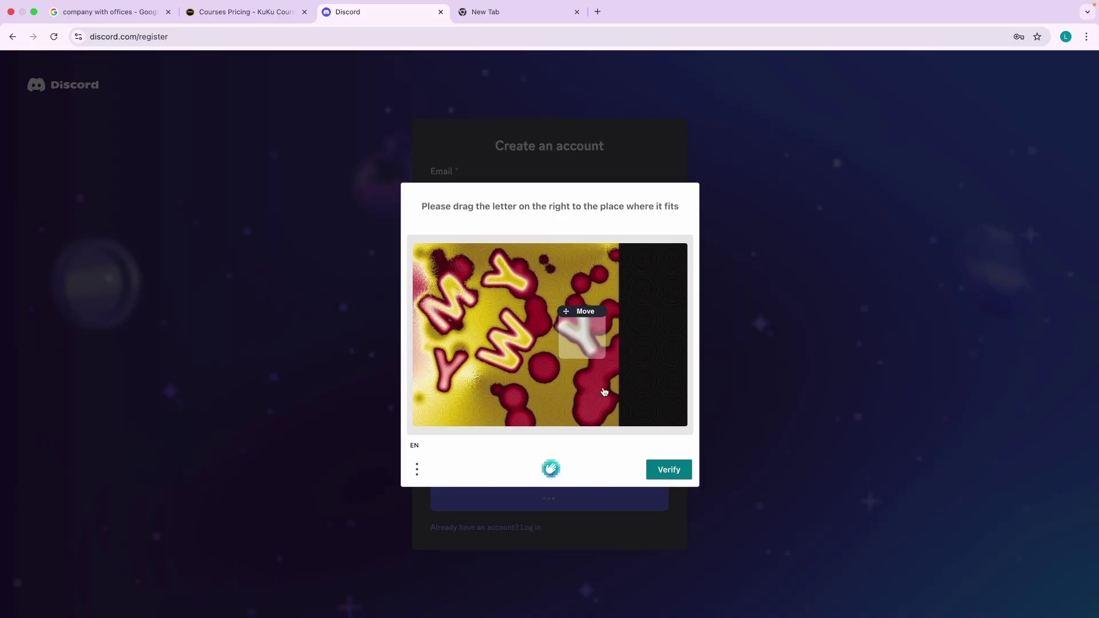
pyautogui.click(658, 478)
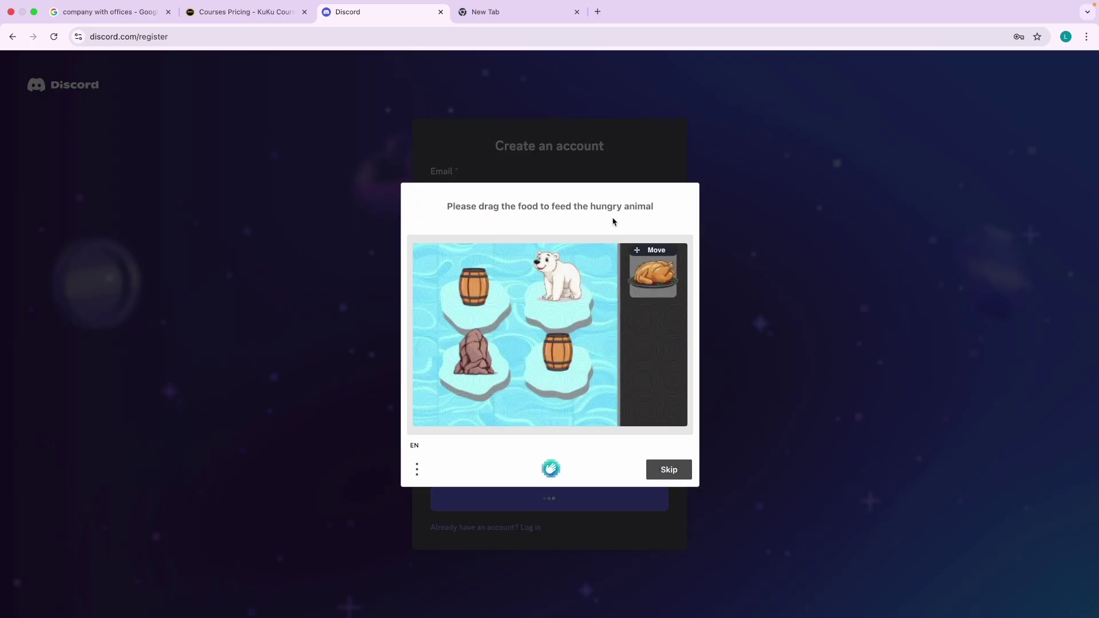
pyautogui.moveTo(654, 273); pyautogui.dragTo(552, 272)
pyautogui.click(655, 466)
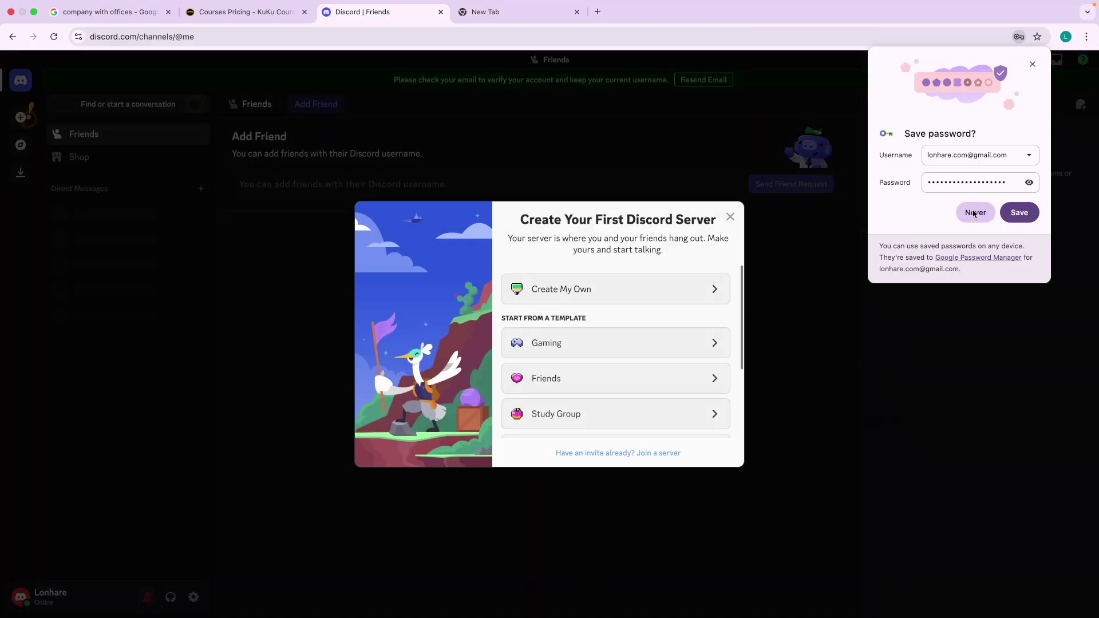
# Save the new account's login in the browser, decline the iPhone offer, and dismiss the first-server creation dialog.
pyautogui.click(1019, 212)
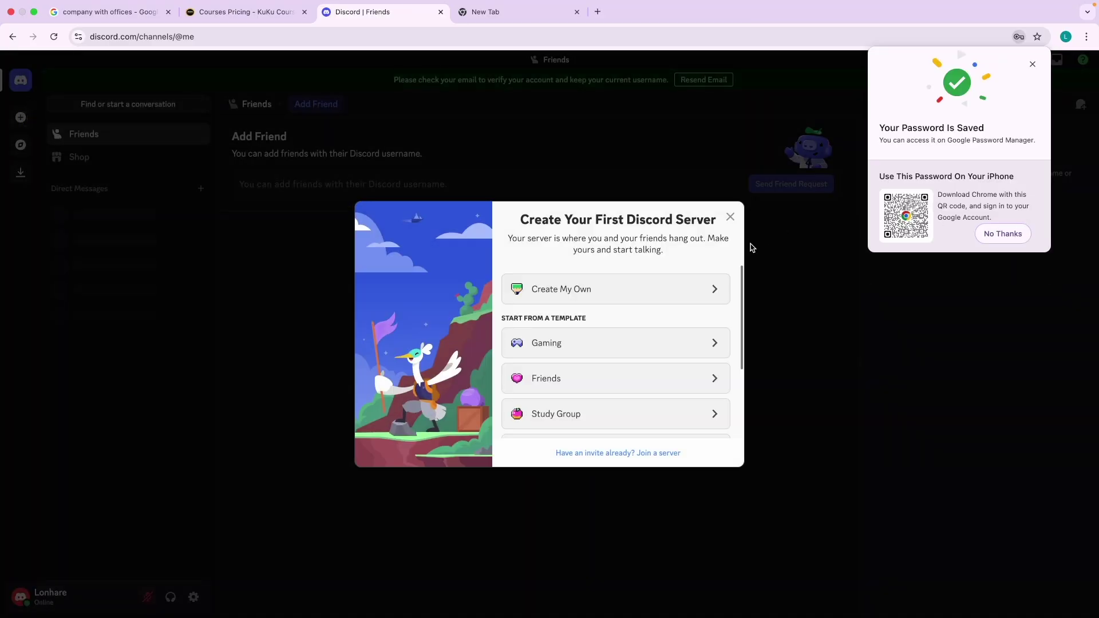
pyautogui.click(989, 234)
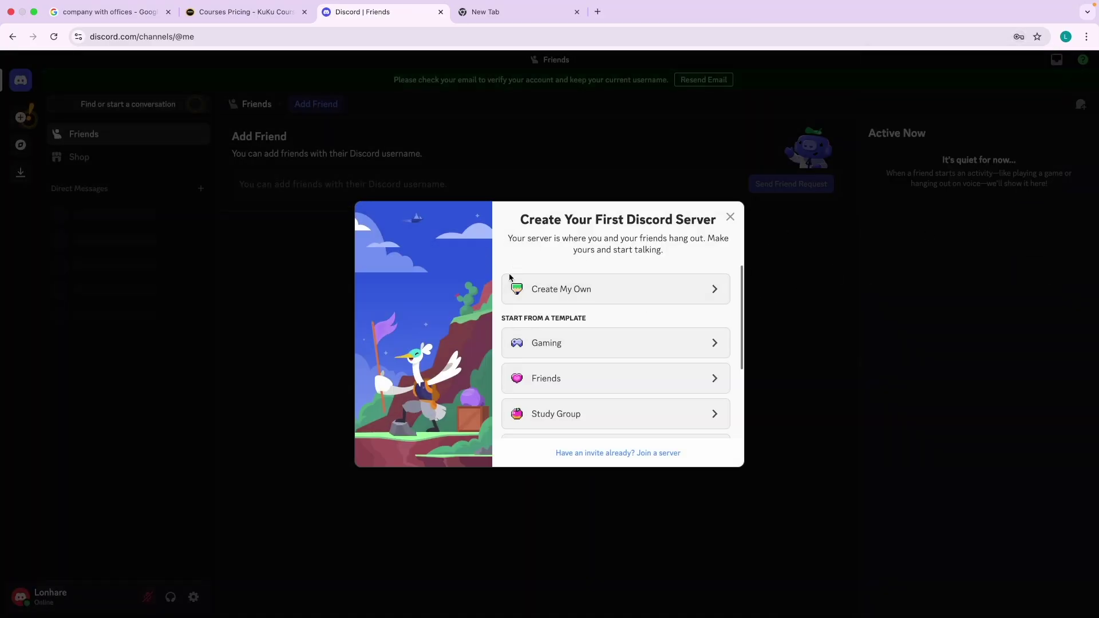
pyautogui.click(731, 217)
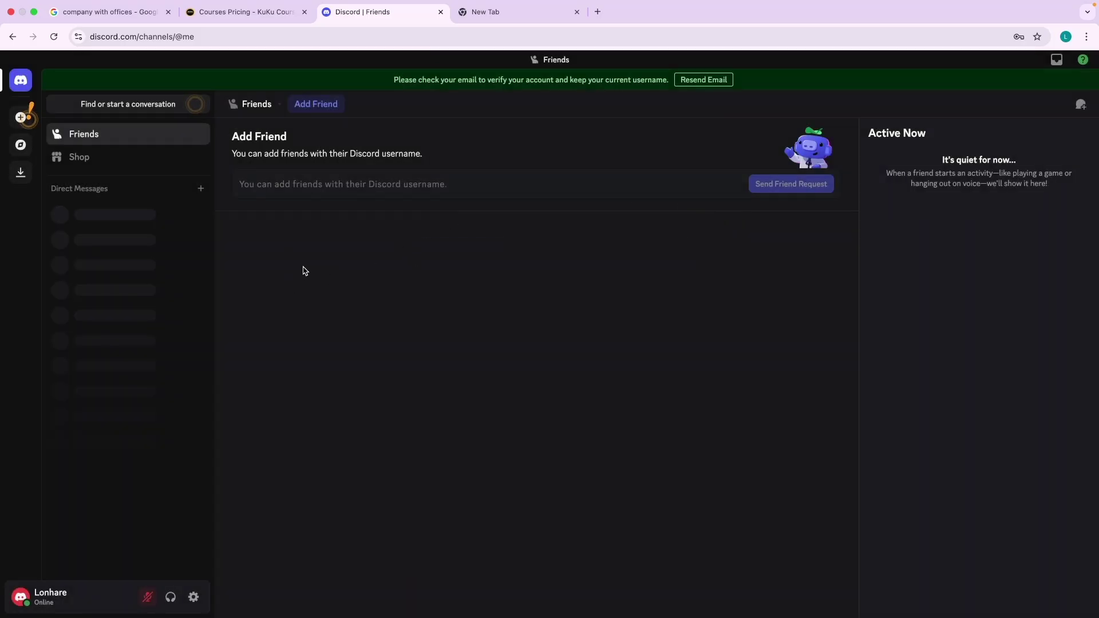
# Switch to Gmail in the empty browser tab and verify the account's email address through Discord's verification message.
pyautogui.click(492, 13)
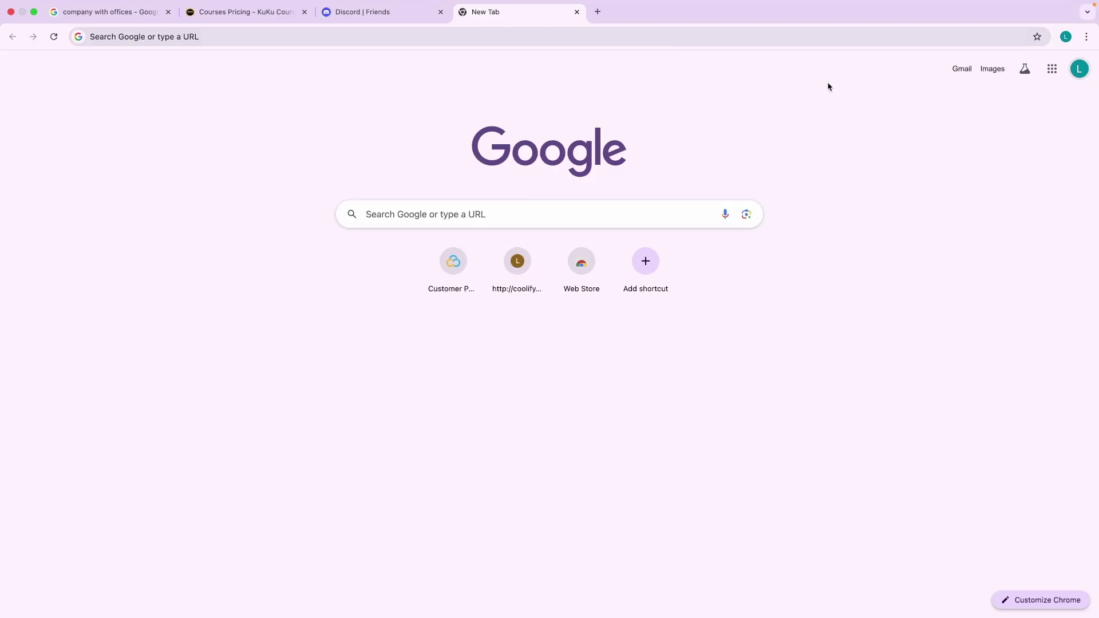
pyautogui.click(960, 70)
pyautogui.click(359, 154)
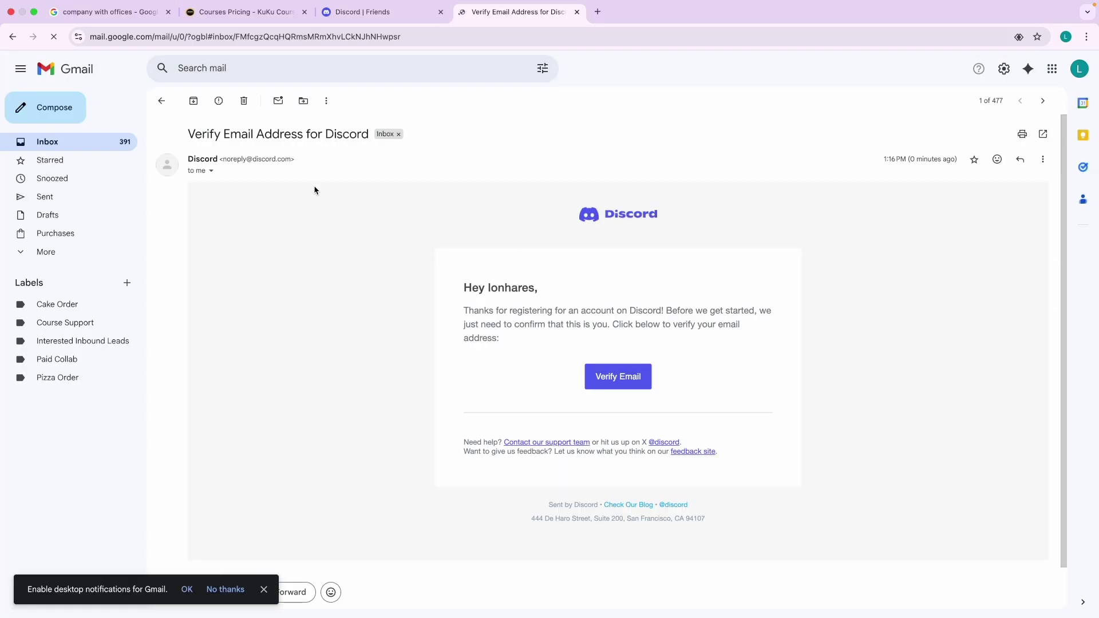
pyautogui.click(605, 383)
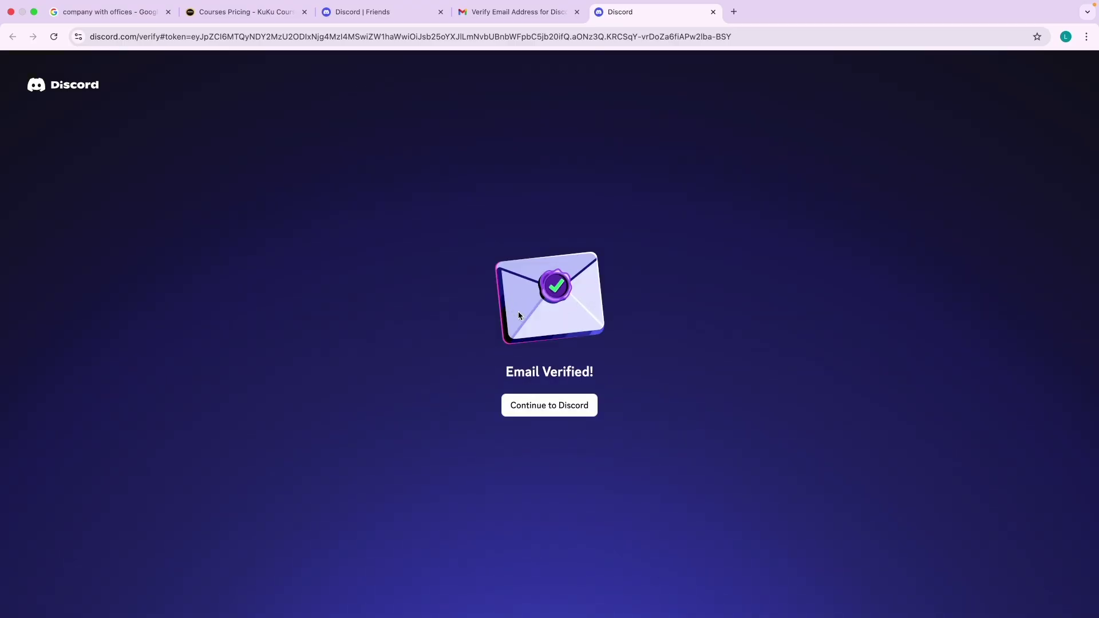
# Close all other browser tabs and continue to Discord from the verification page, declining to open the desktop app.
pyautogui.click(167, 11)
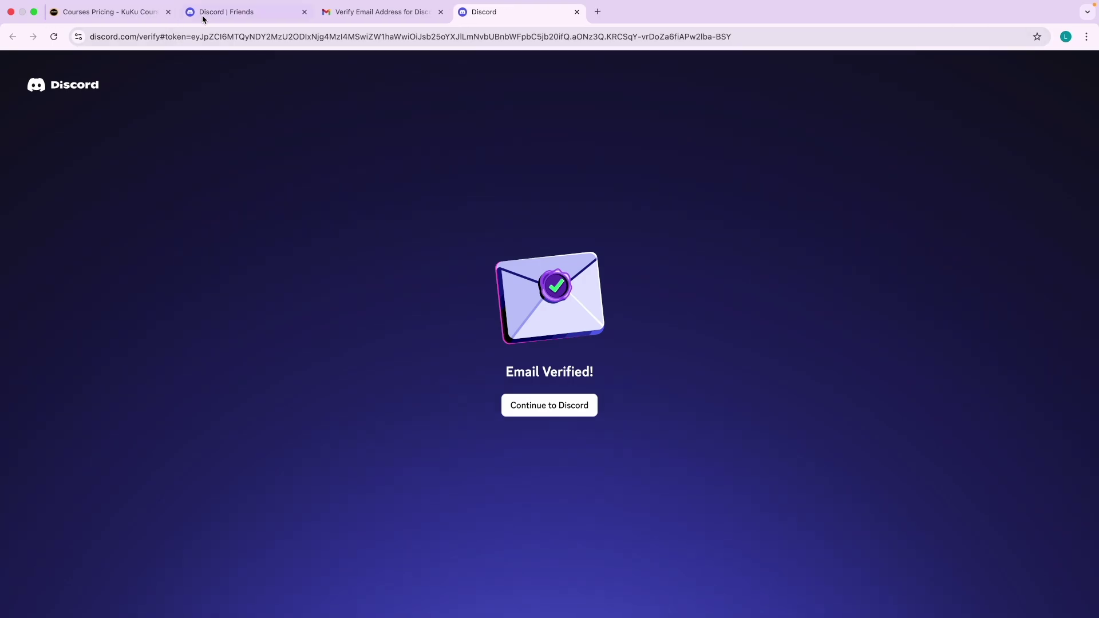
pyautogui.click(304, 12)
pyautogui.click(304, 11)
pyautogui.click(167, 12)
pyautogui.click(552, 408)
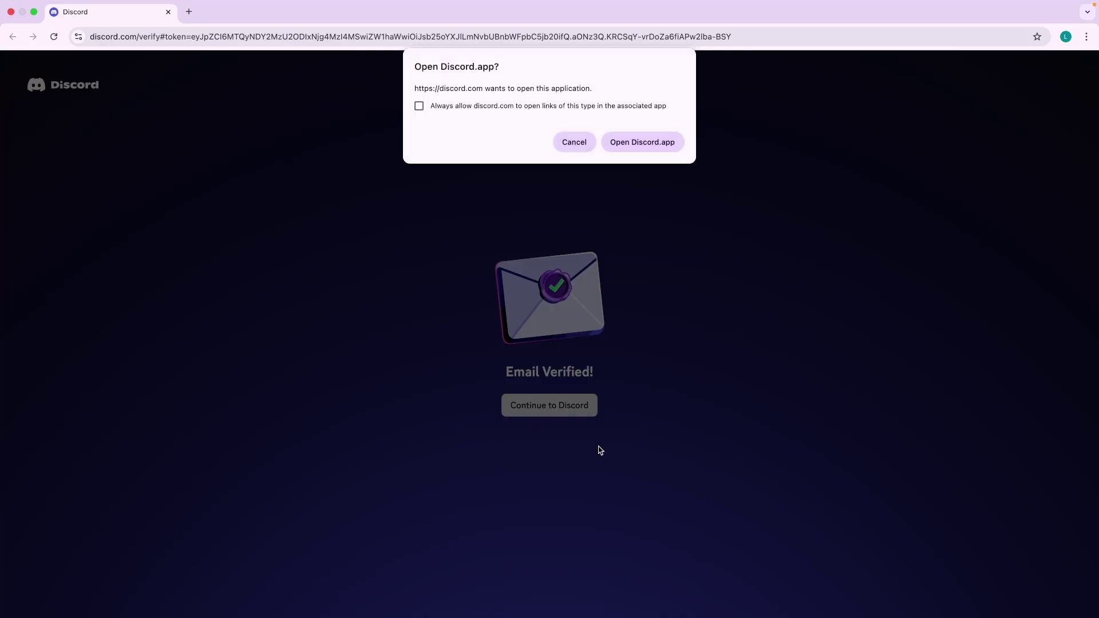
pyautogui.click(589, 145)
# Search Google for "discord" in a new tab, open Discord in the browser from its official website, and close the verification tab.
pyautogui.click(189, 12)
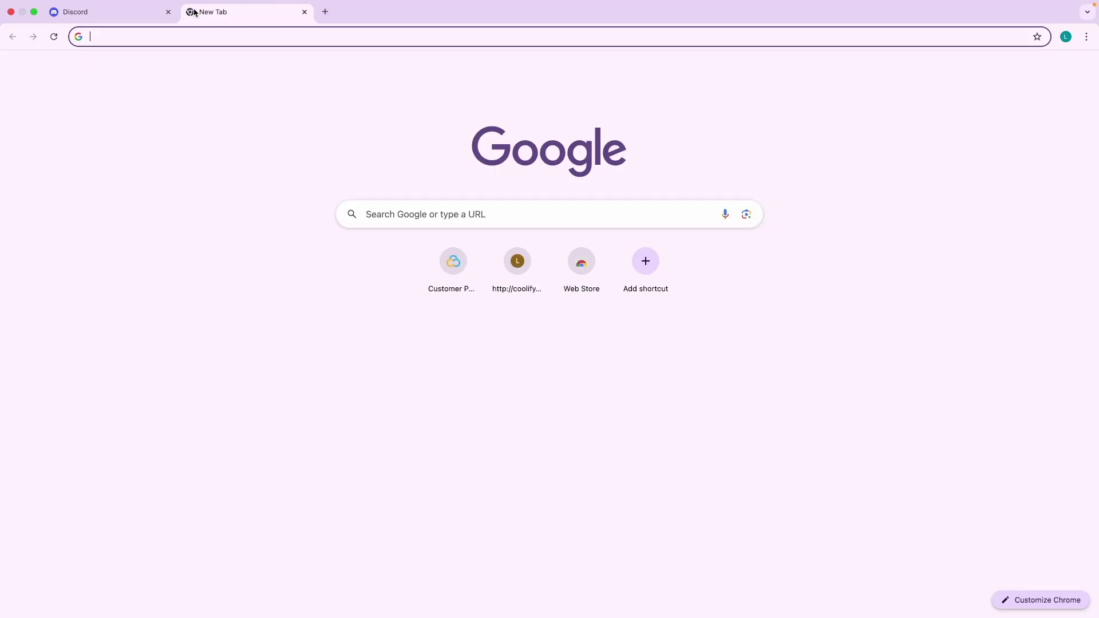
pyautogui.write('discord')
pyautogui.press('Return')
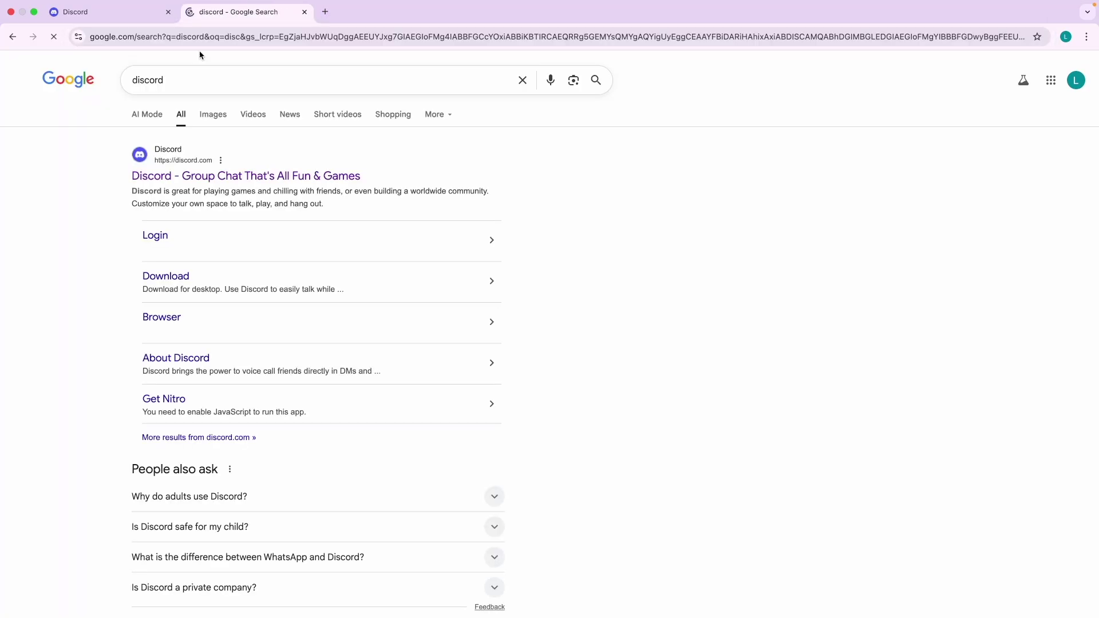
pyautogui.click(175, 178)
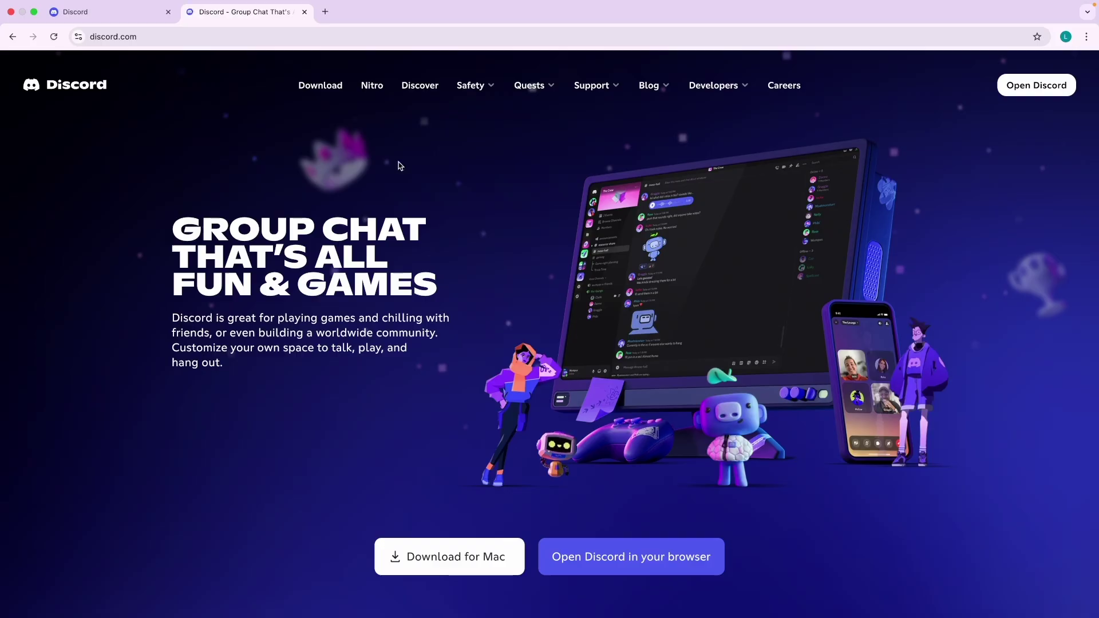
pyautogui.click(1019, 92)
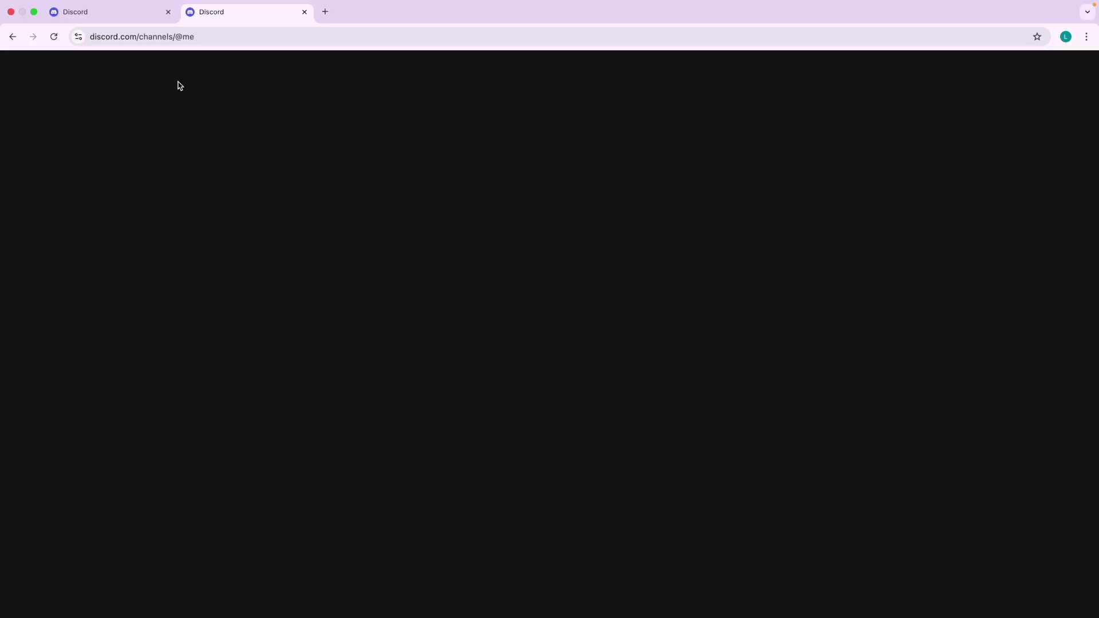
pyautogui.click(169, 12)
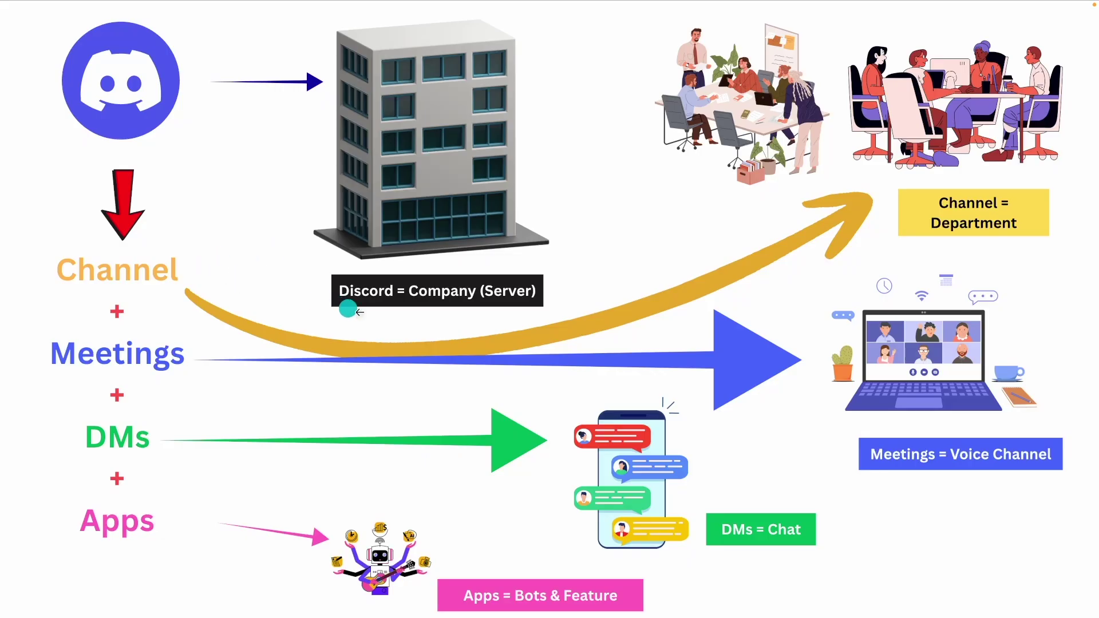
# Open the Discover page and look through the featured community servers.
pyautogui.scroll(3, 441, 312)
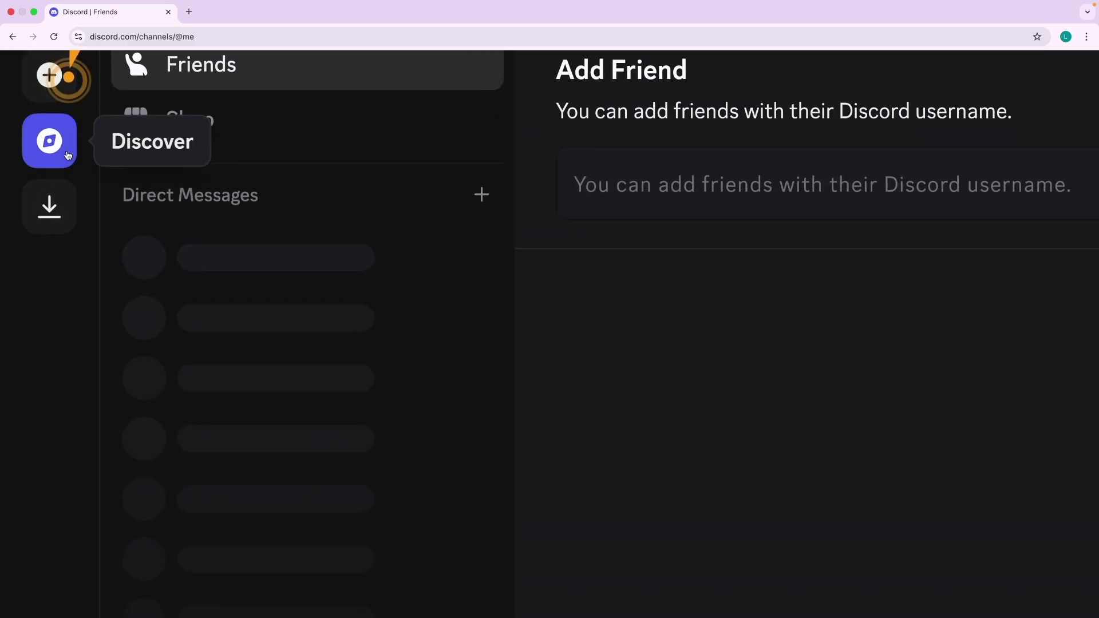
pyautogui.click(49, 142)
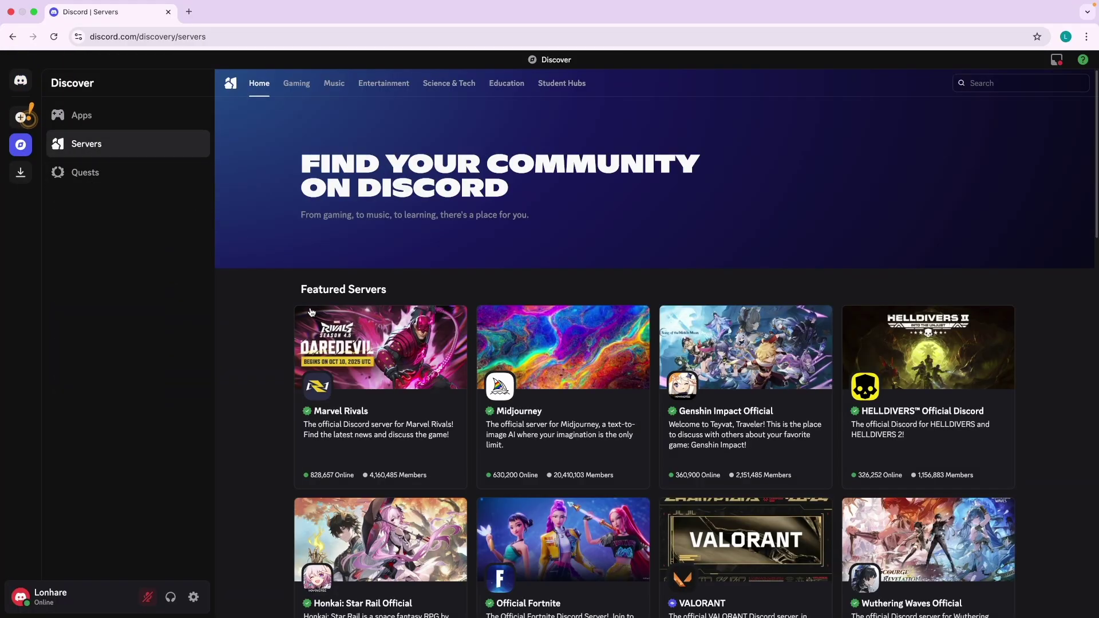
pyautogui.scroll(-2, 301, 321)
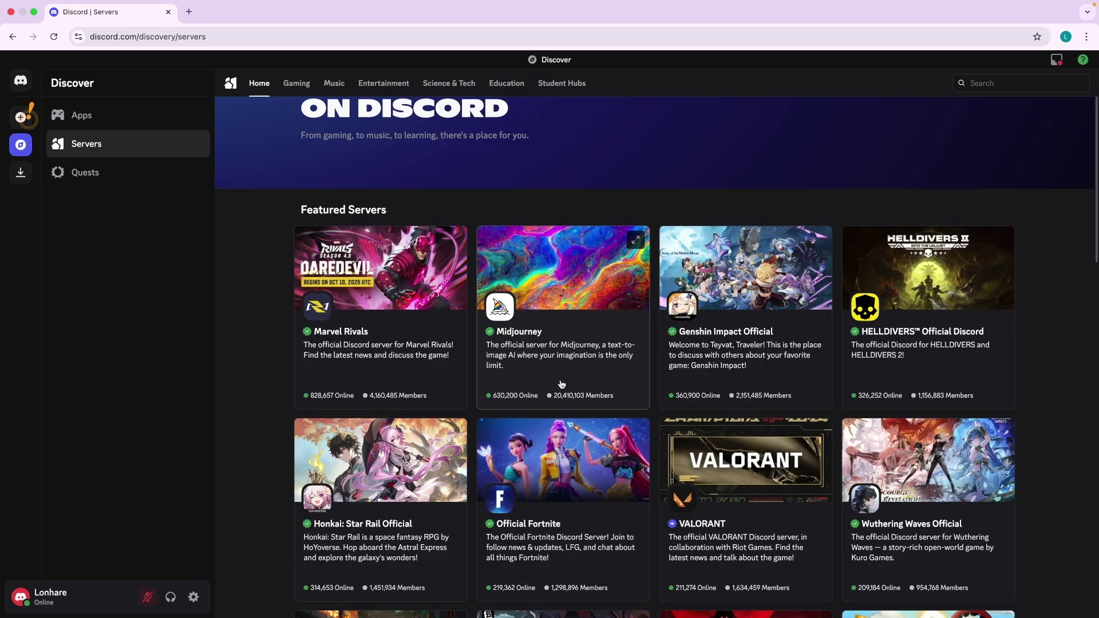
pyautogui.scroll(-2, 561, 385)
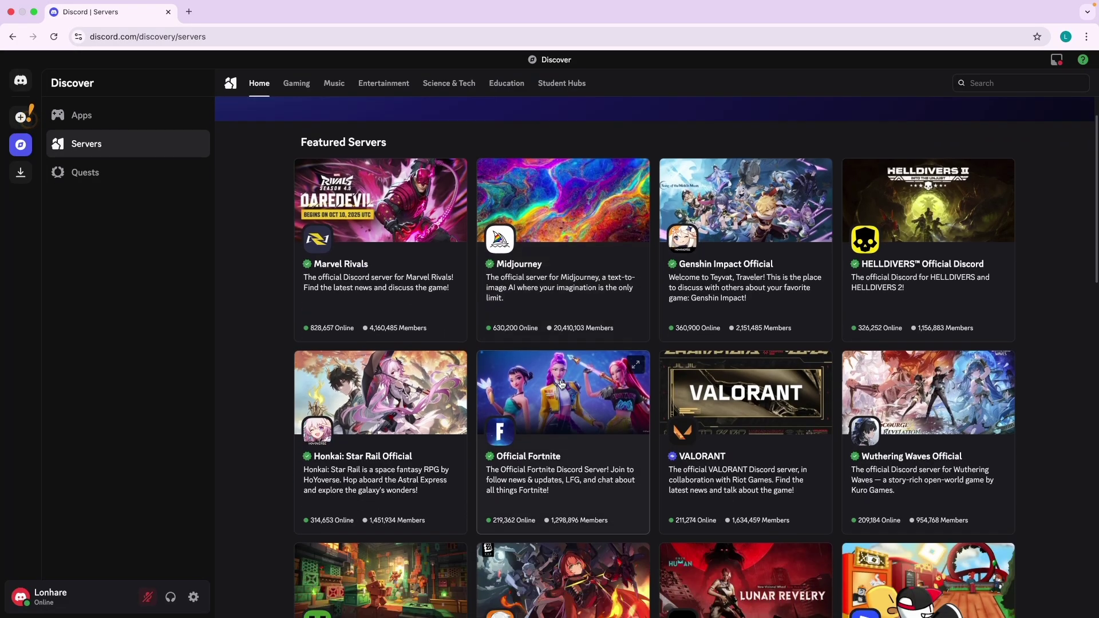
pyautogui.scroll(-1, 694, 431)
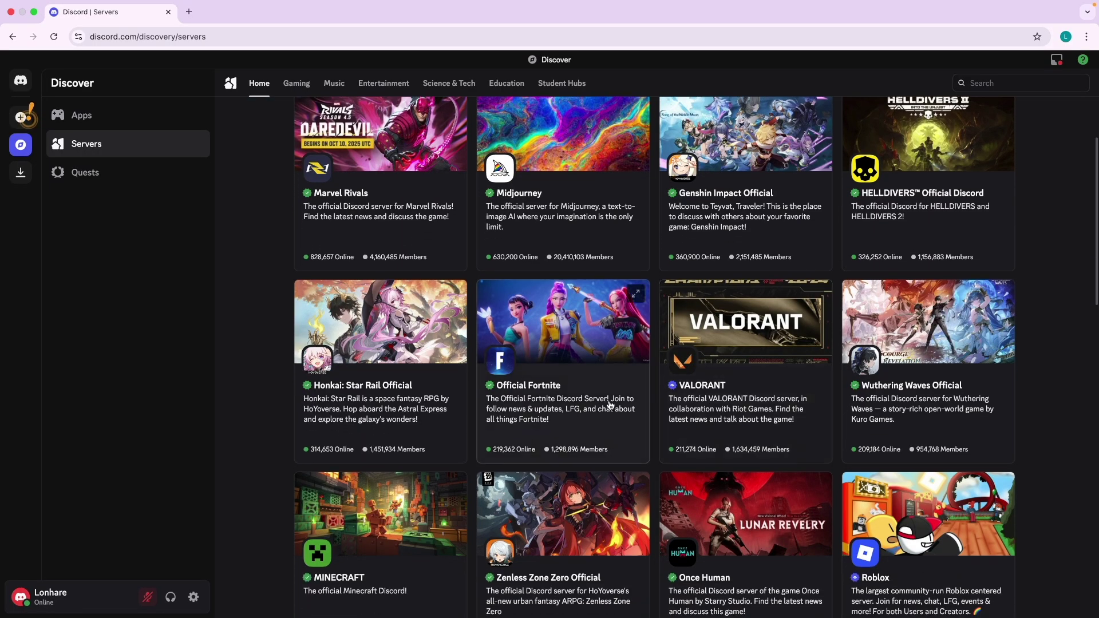
pyautogui.scroll(-1, 570, 430)
pyautogui.scroll(-6, 569, 430)
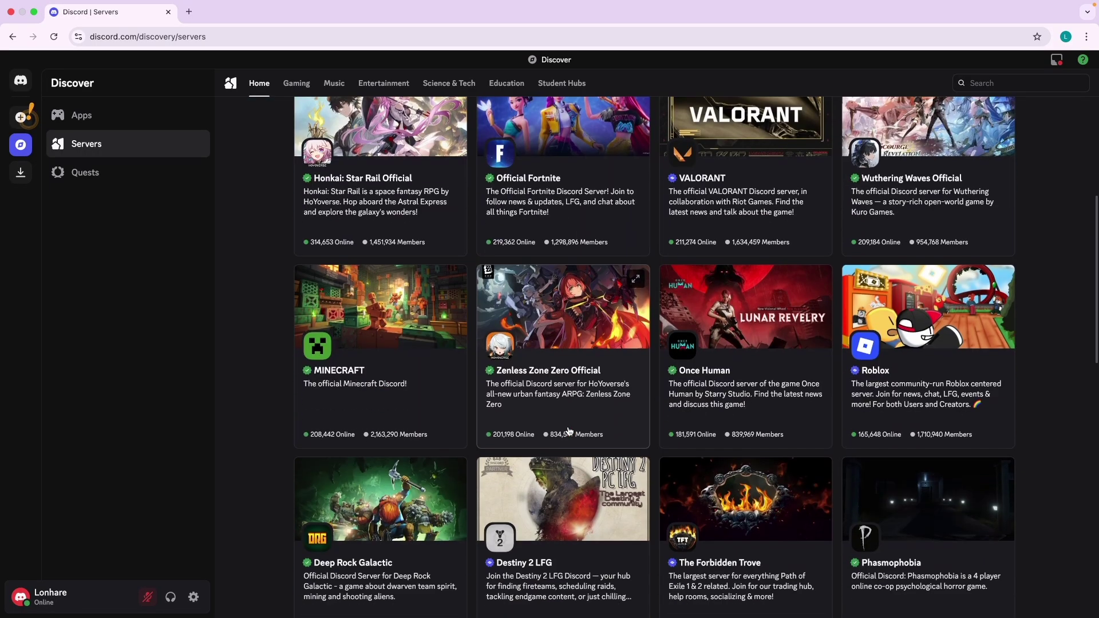
pyautogui.scroll(10, 569, 430)
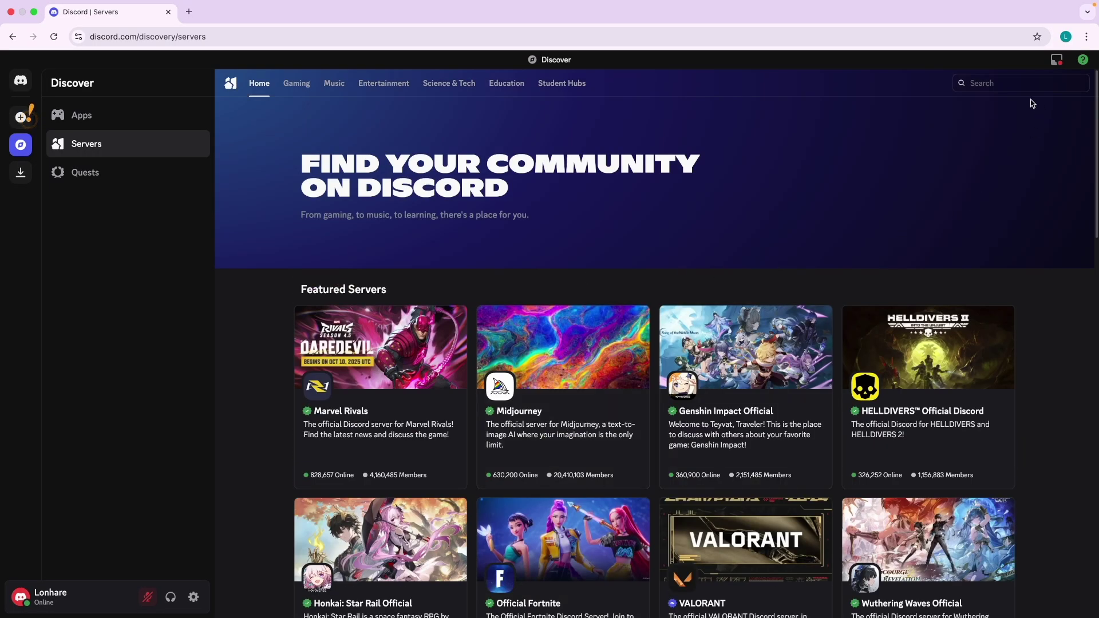
# Search the community servers for "mathematics" and examine the first matching servers.
pyautogui.click(1006, 85)
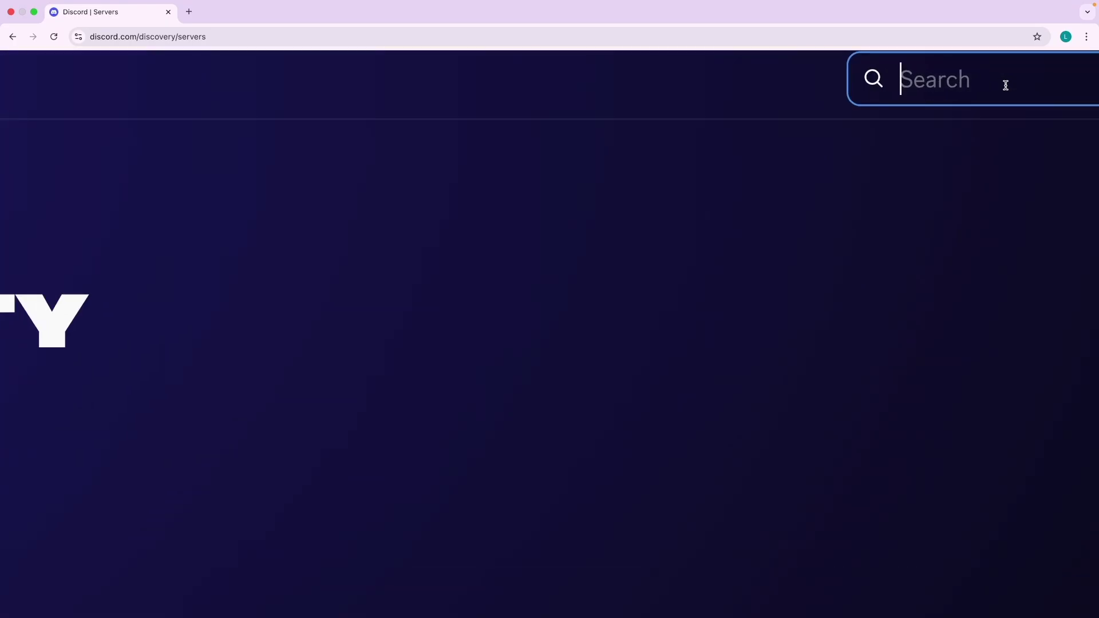
pyautogui.write('mathe')
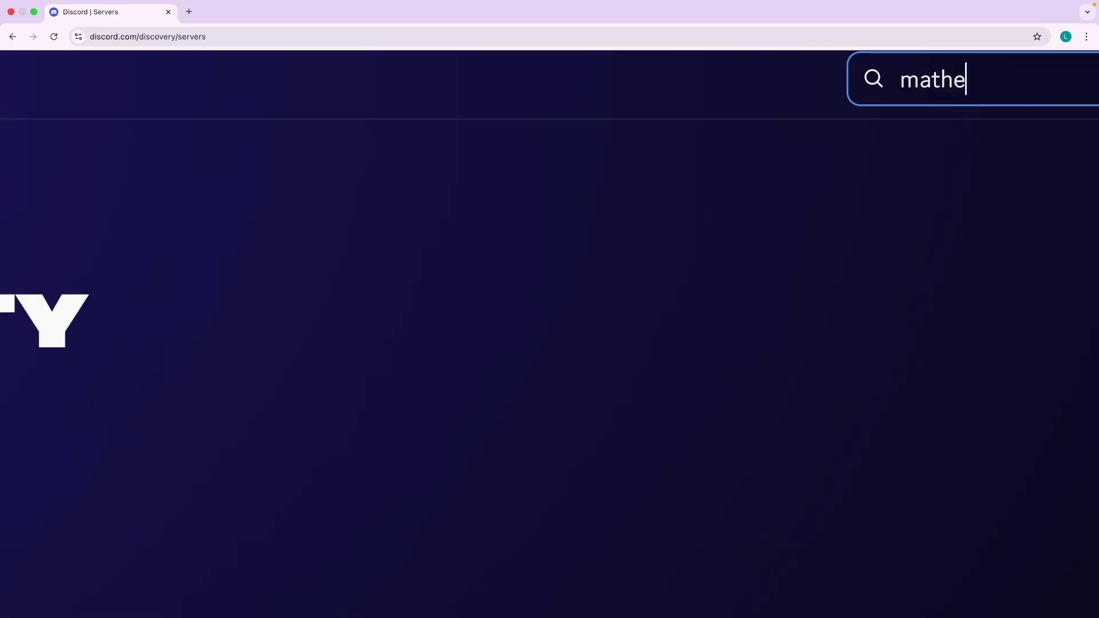
pyautogui.write('matics')
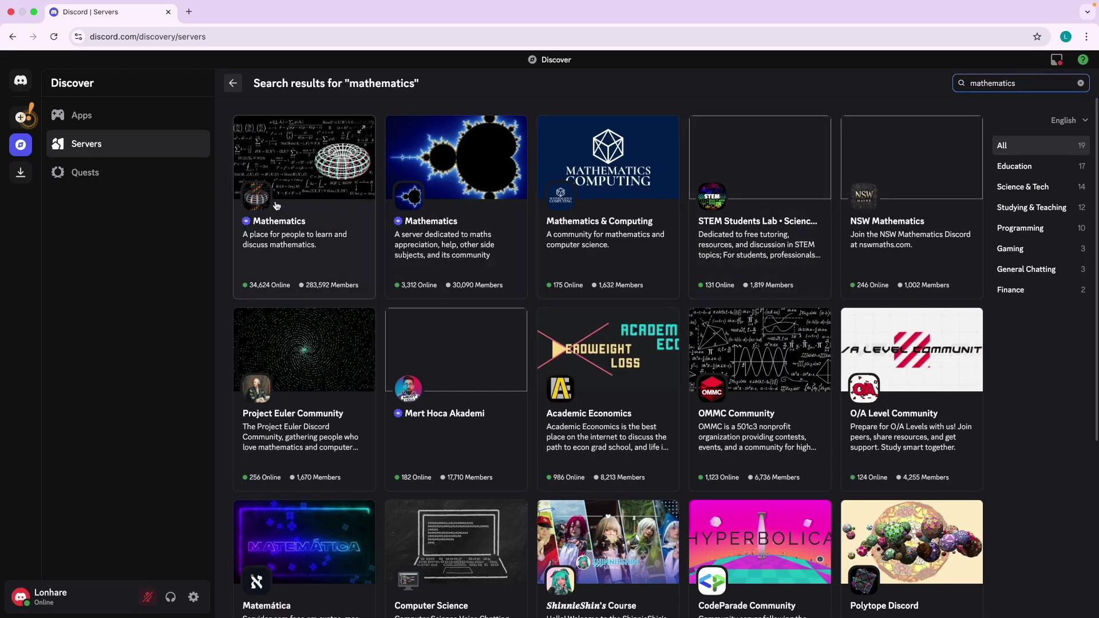
pyautogui.scroll(5, 276, 206)
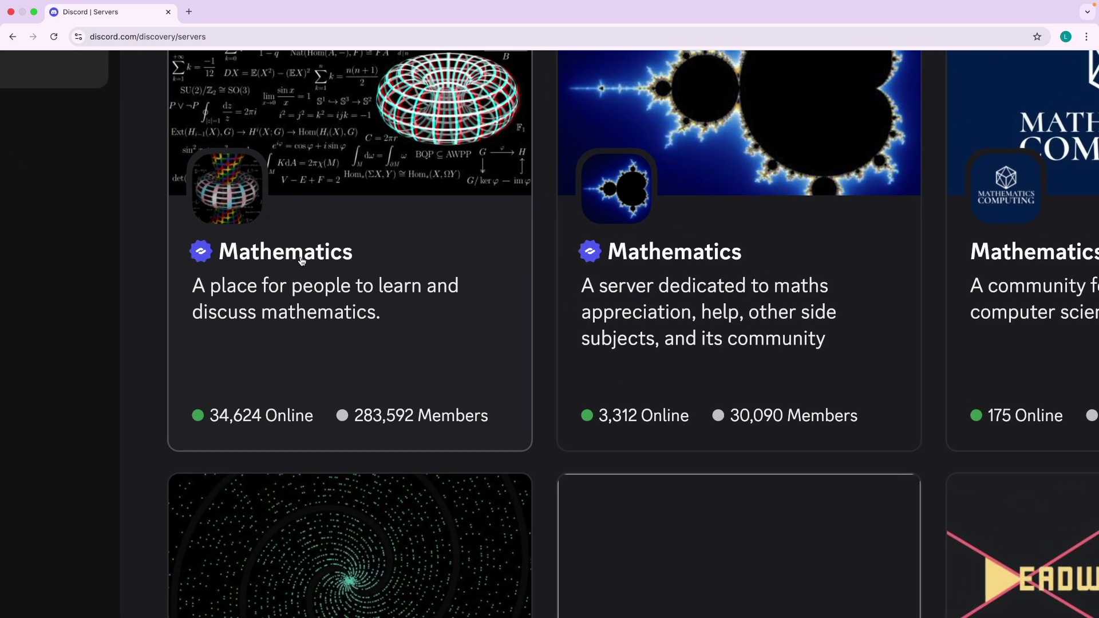
pyautogui.scroll(-5, 299, 261)
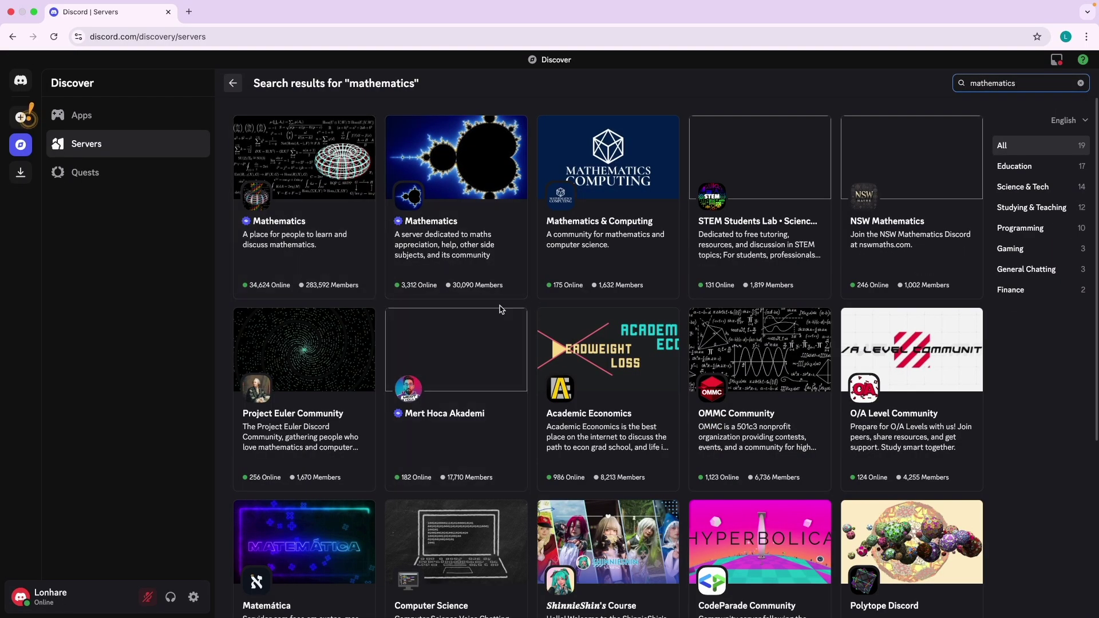
# Clear the mathematics search text and return to the home page of the Servers section.
pyautogui.moveTo(1016, 83); pyautogui.dragTo(970, 83)
pyautogui.press('BackSpace')
pyautogui.click(164, 297)
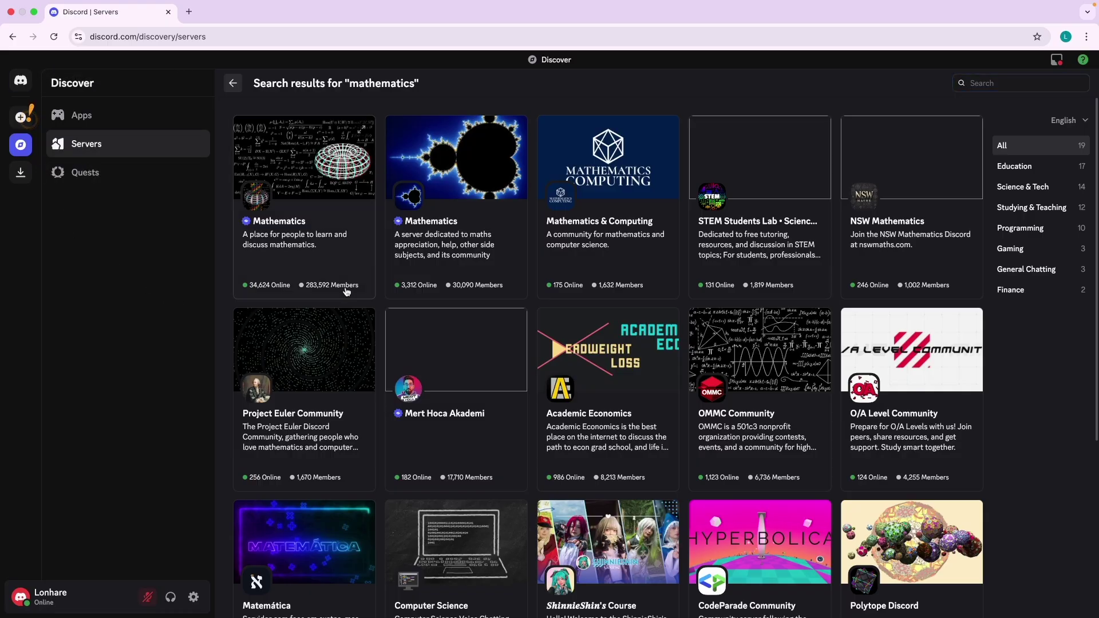
pyautogui.click(79, 148)
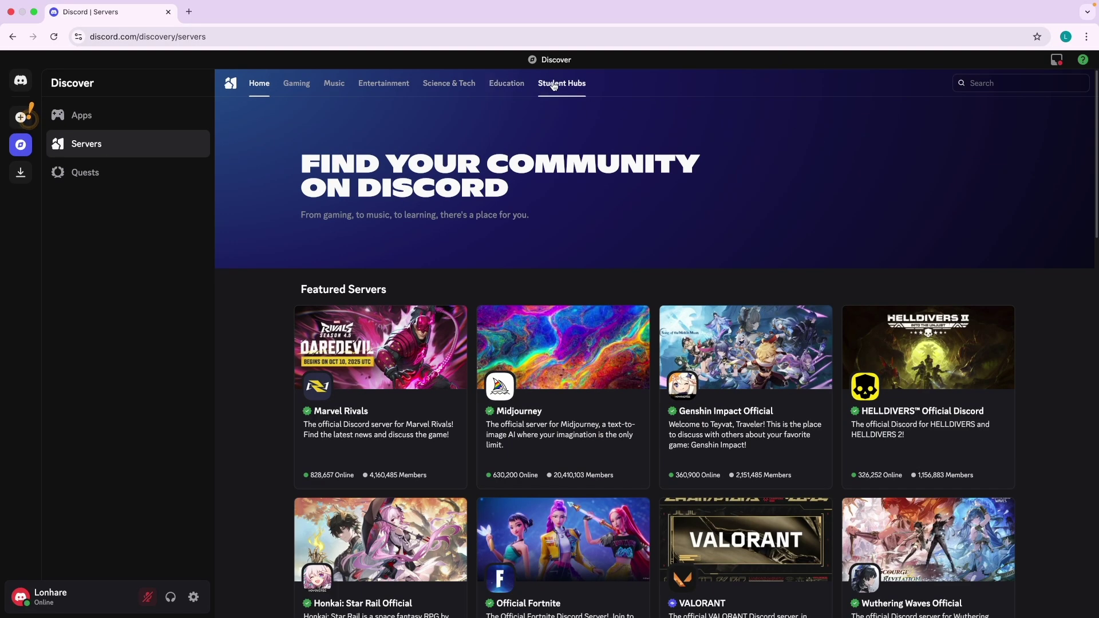
# Show the Gaming category of community servers and look through the popular gaming servers.
pyautogui.click(297, 88)
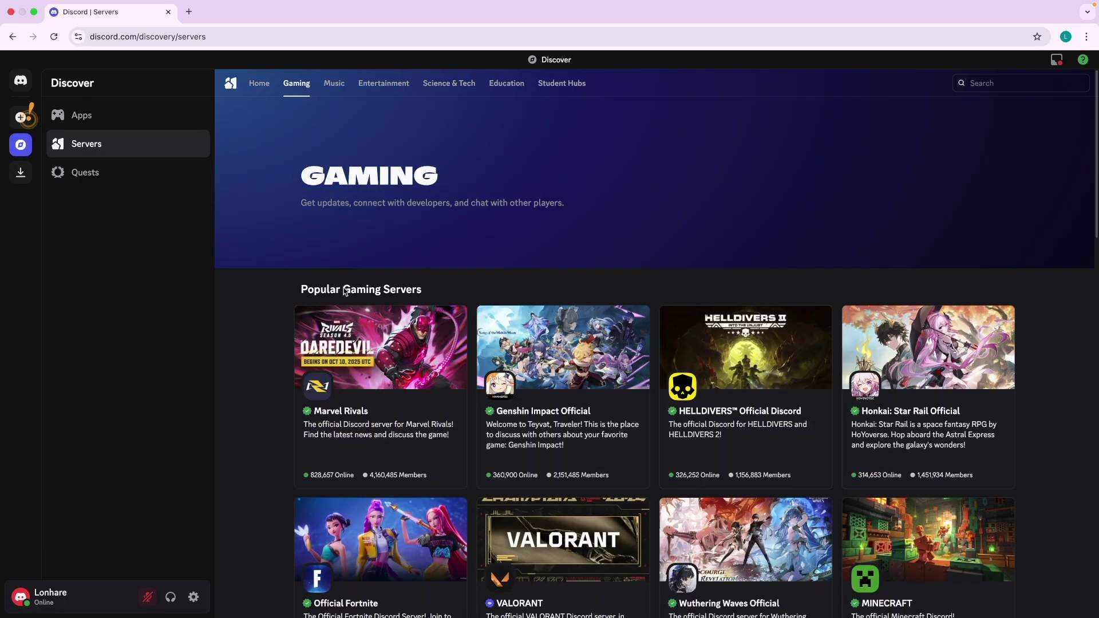
pyautogui.scroll(-2, 584, 398)
pyautogui.scroll(-5, 584, 398)
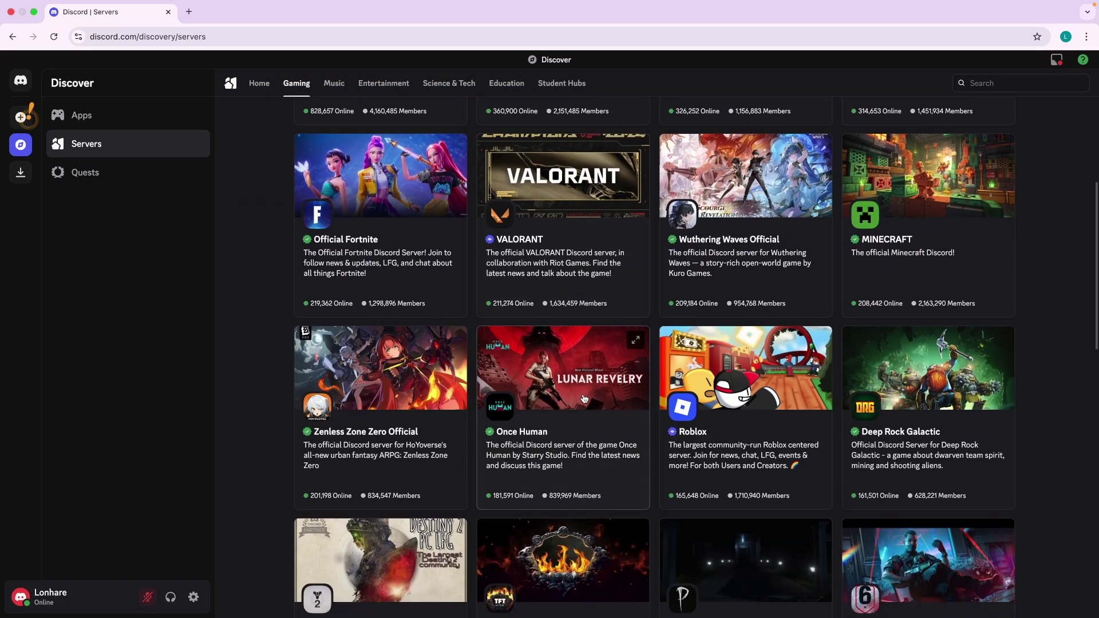
pyautogui.scroll(6, 444, 288)
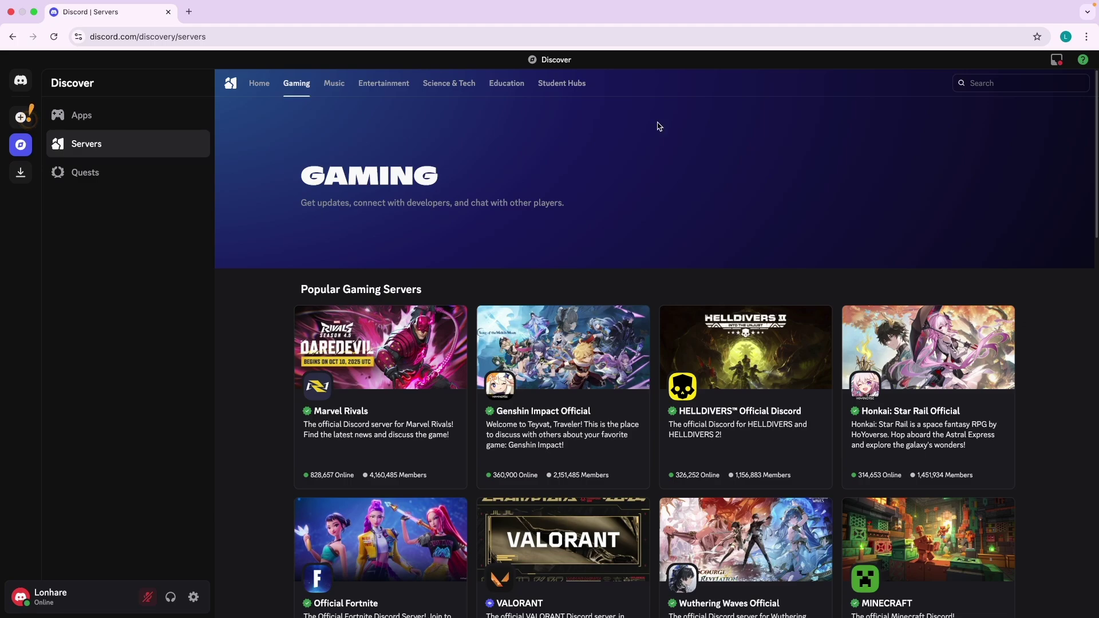
# Search the community servers for "mac gaming" and look through the matching servers.
pyautogui.click(1035, 79)
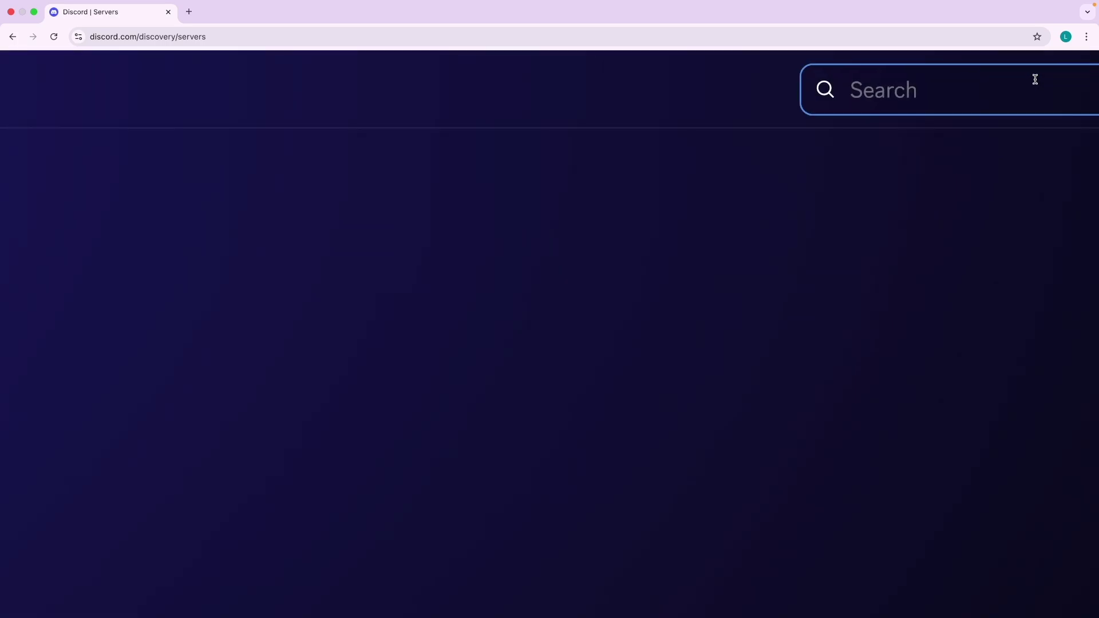
pyautogui.write('mac gaming')
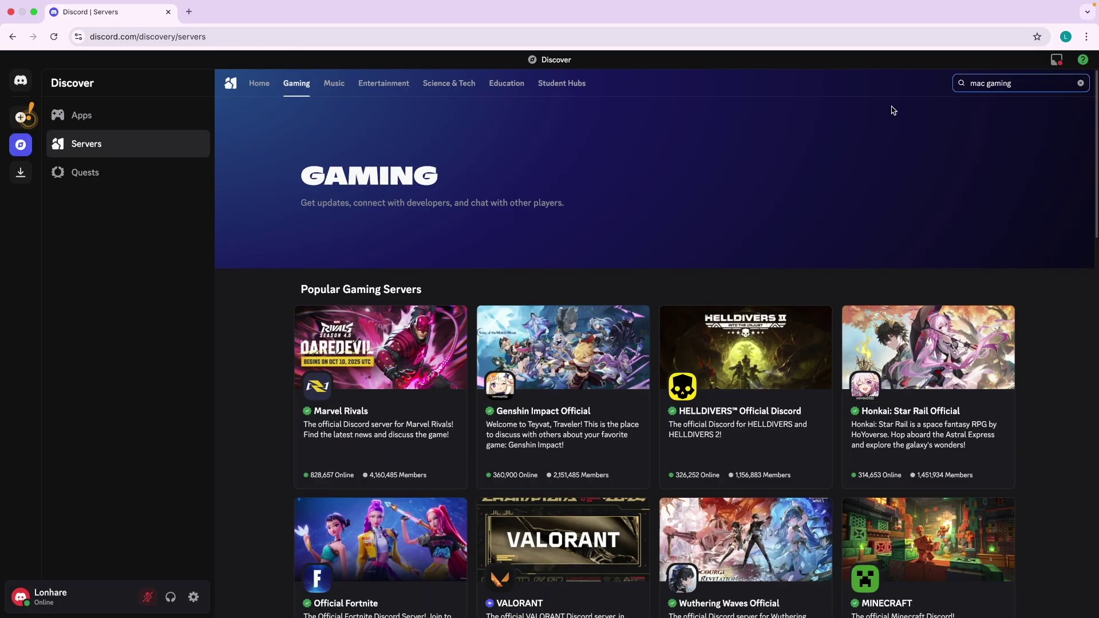
pyautogui.press('Return')
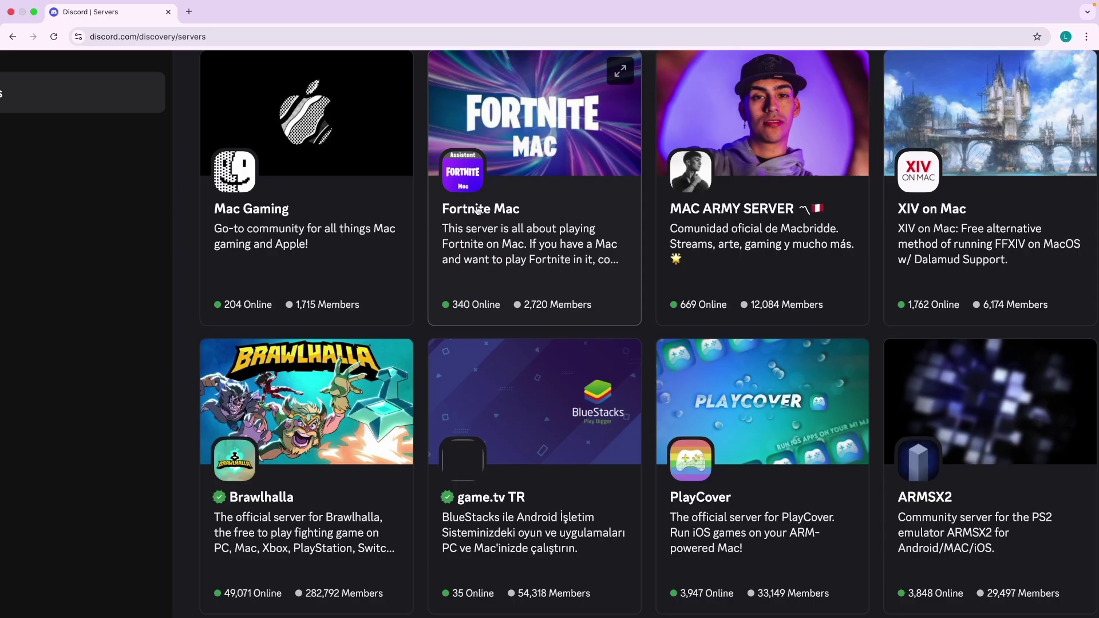
pyautogui.scroll(1, 532, 261)
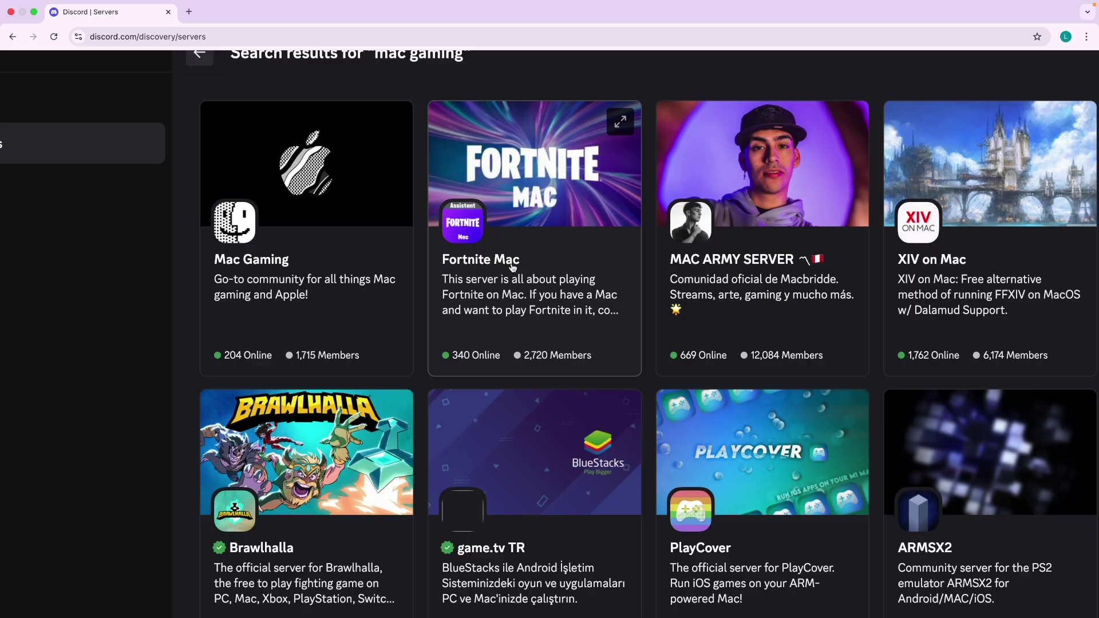
pyautogui.hscroll(3, 546, 307)
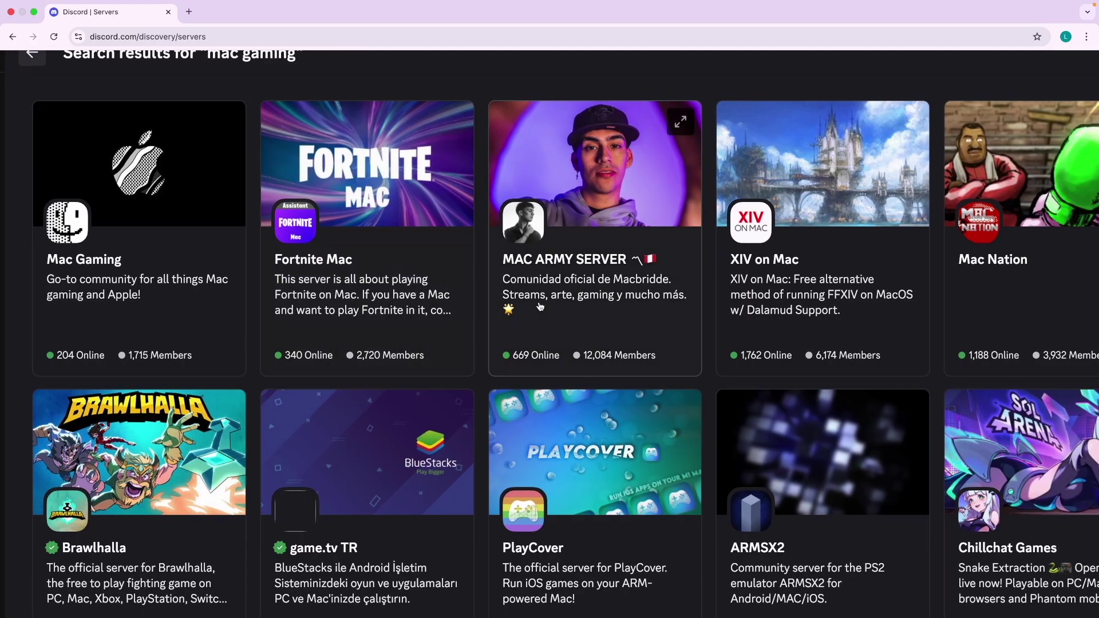
pyautogui.hscroll(2, 446, 286)
pyautogui.hscroll(2, 514, 288)
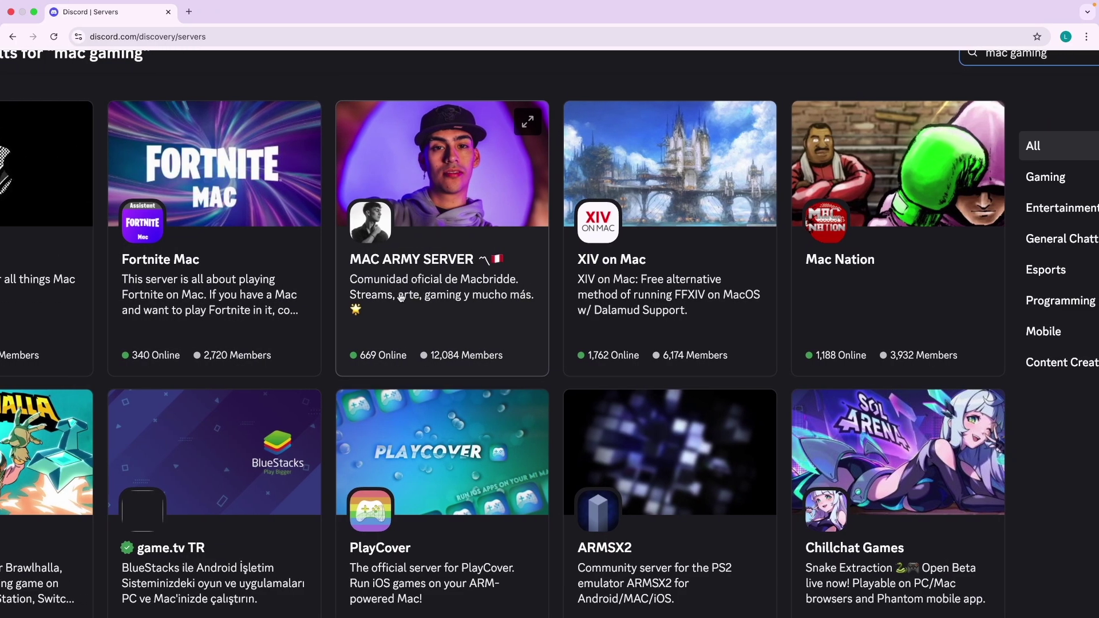
pyautogui.hscroll(2, 480, 316)
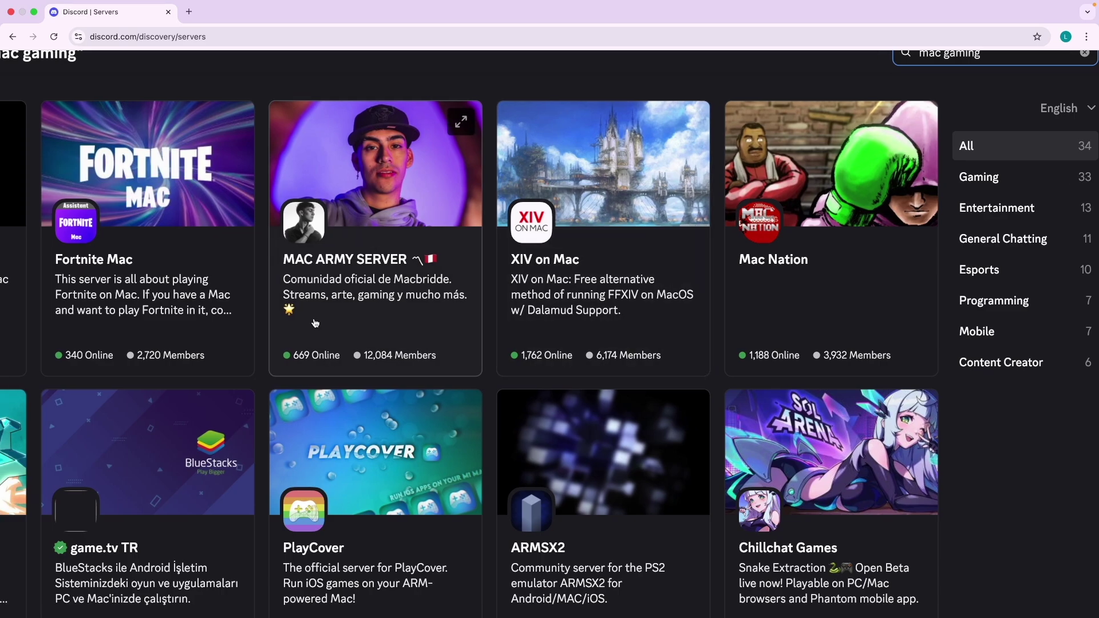
pyautogui.hscroll(-5, 458, 314)
pyautogui.scroll(2, 315, 323)
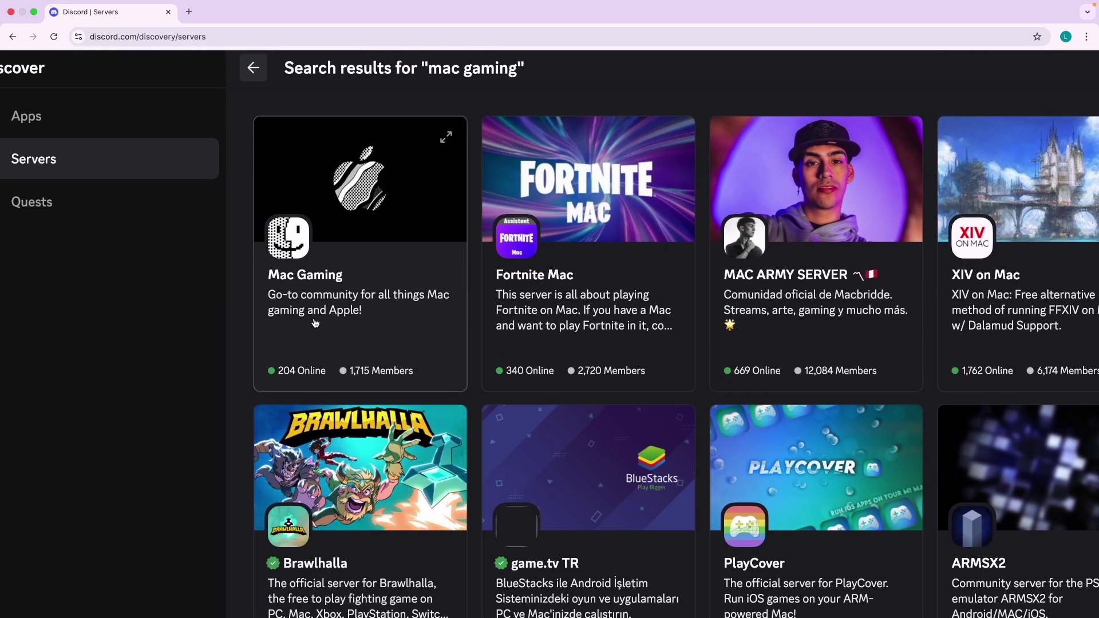
pyautogui.scroll(-5, 334, 315)
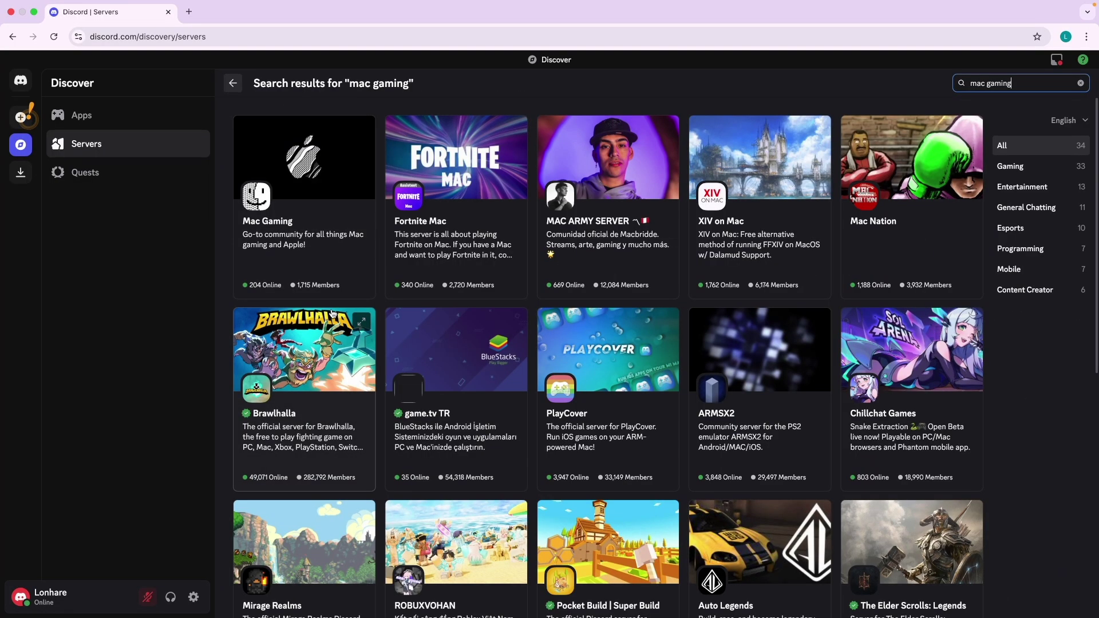
# Preview the Mac Gaming server's info-and-rules channel and join the server.
pyautogui.click(280, 227)
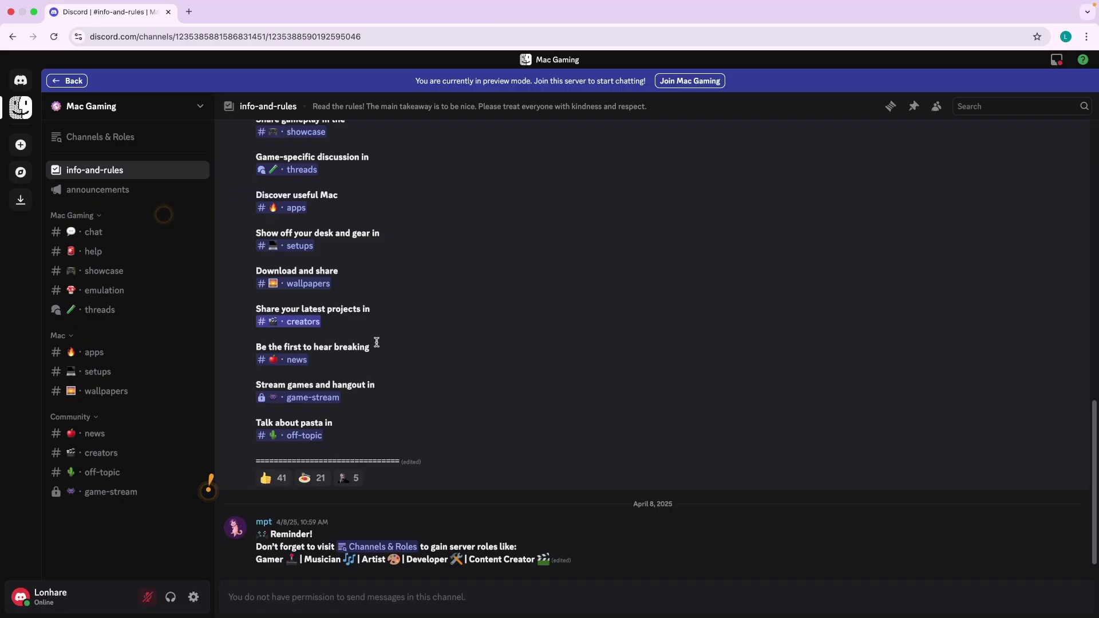
pyautogui.scroll(5, 695, 73)
pyautogui.scroll(1, 675, 109)
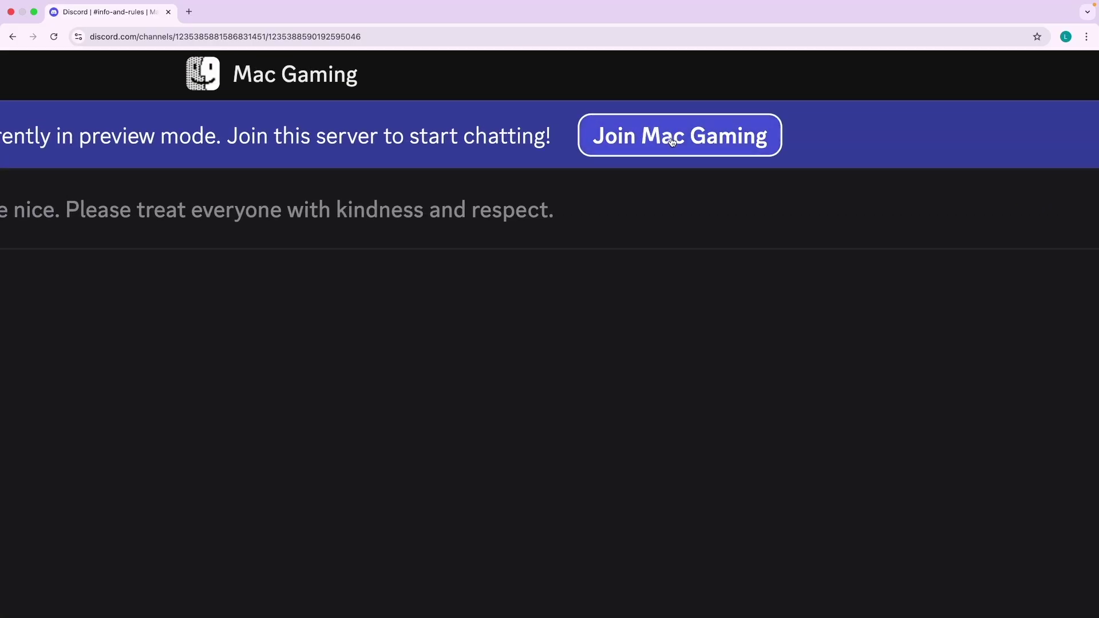
pyautogui.scroll(-5, 667, 142)
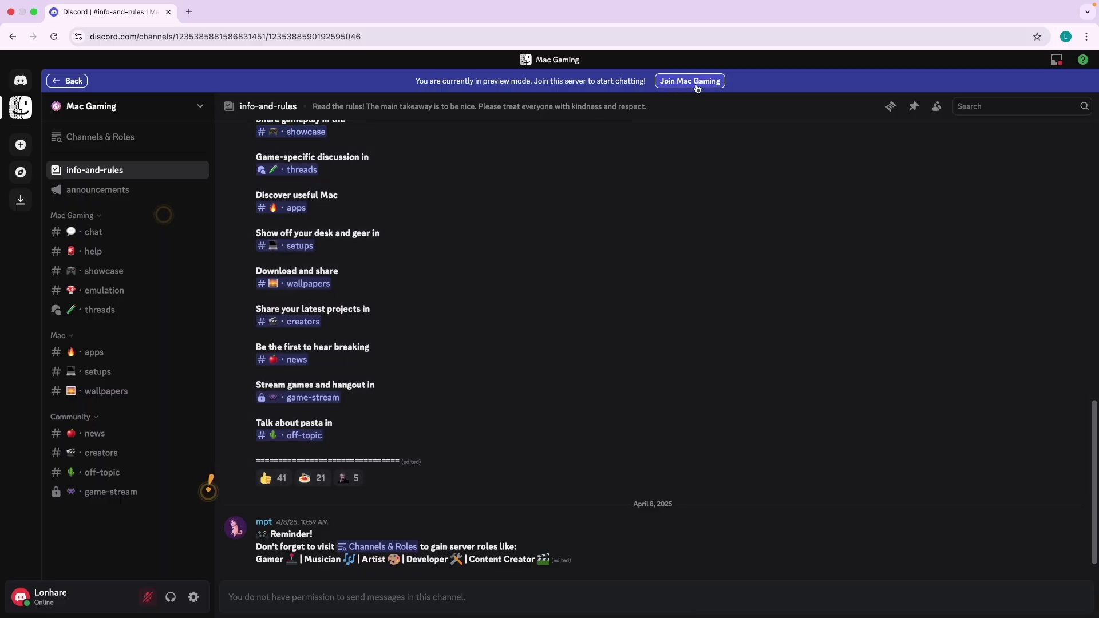
pyautogui.click(697, 86)
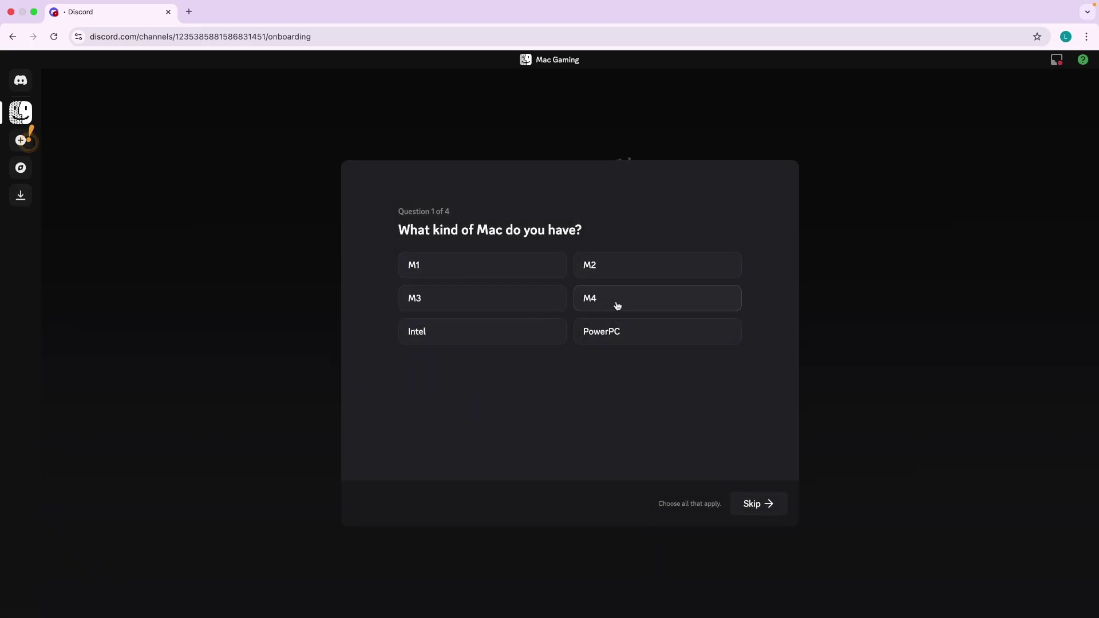
# Answer the first three onboarding questions with M2 as the Mac, Max as the chip and Mac Studio as the model.
pyautogui.click(609, 275)
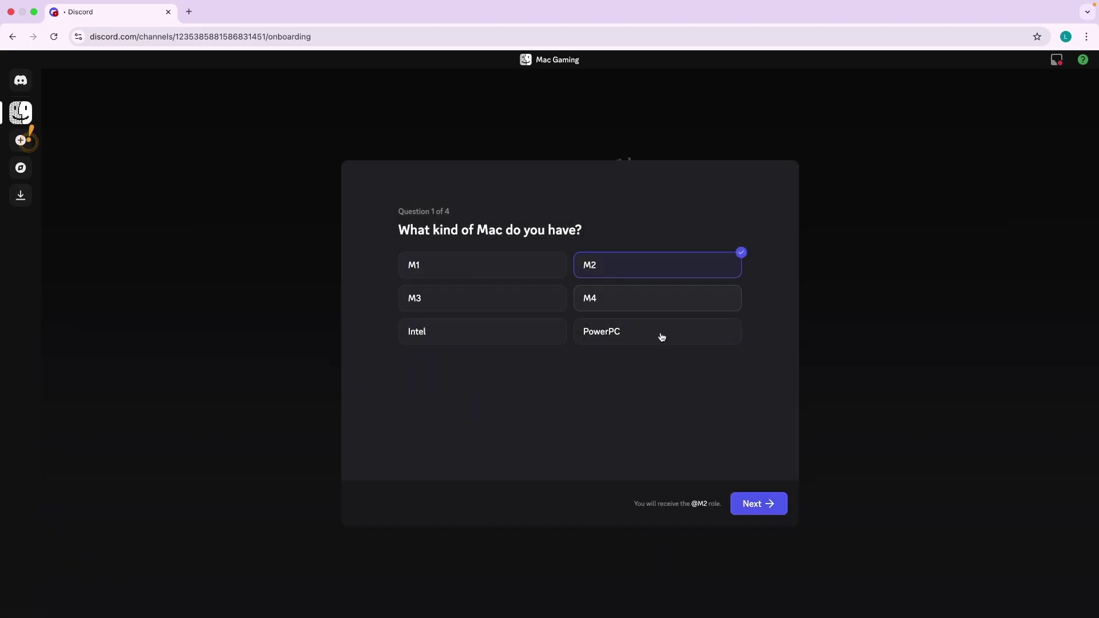
pyautogui.click(760, 512)
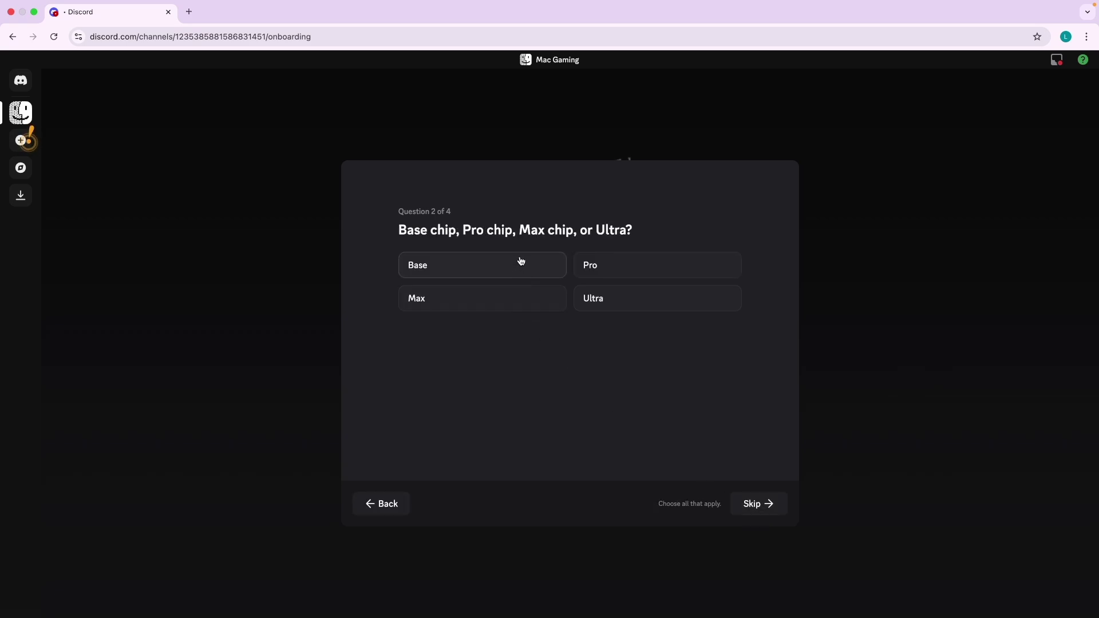
pyautogui.click(479, 303)
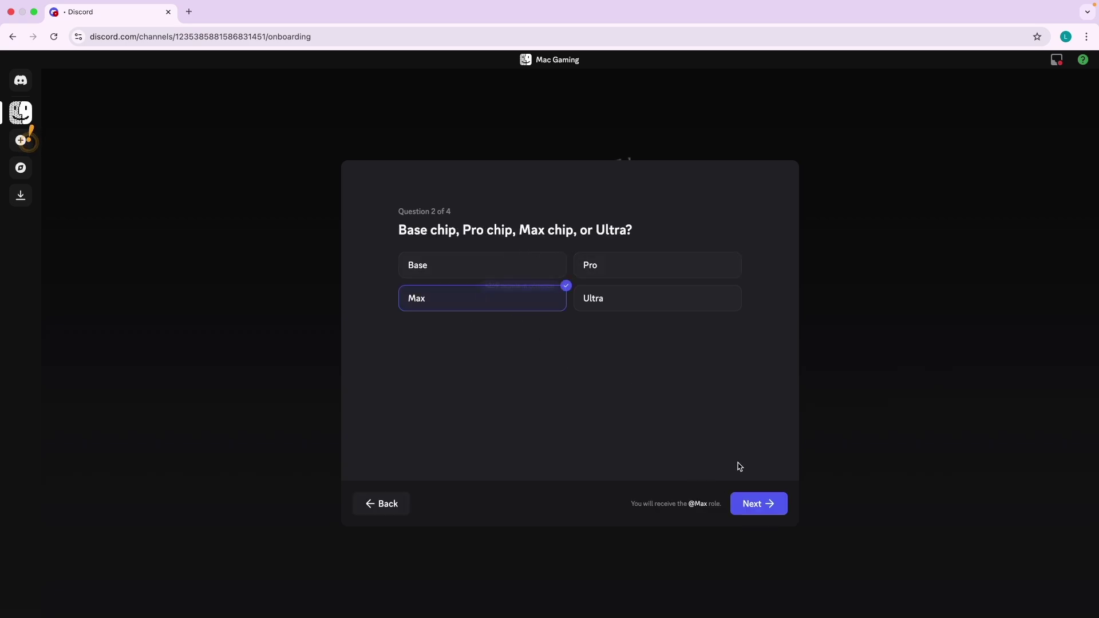
pyautogui.click(770, 513)
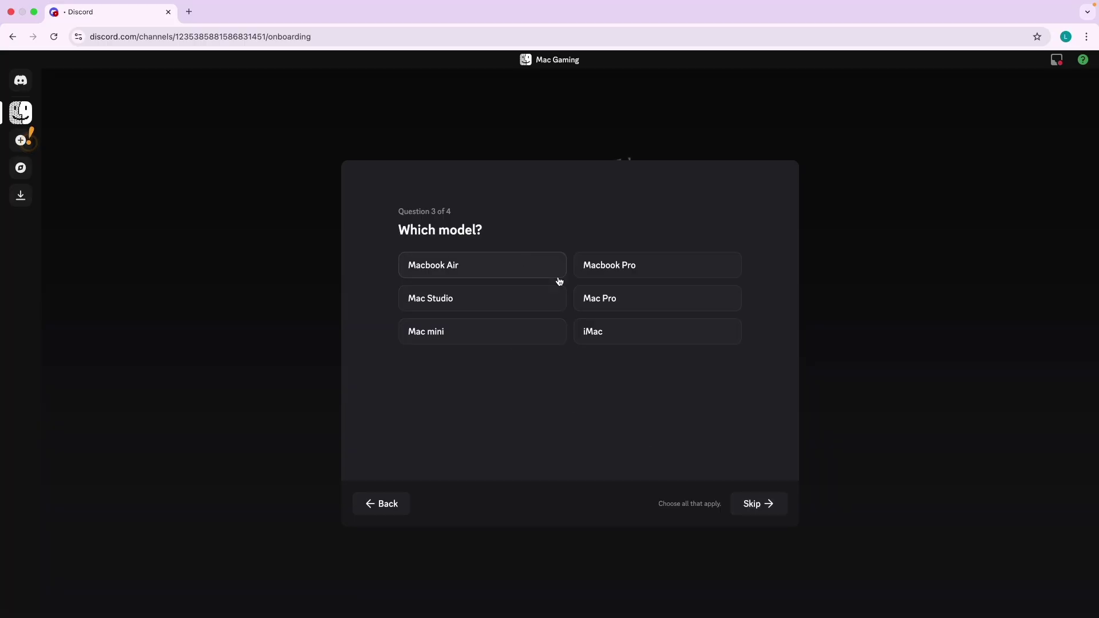
pyautogui.click(521, 299)
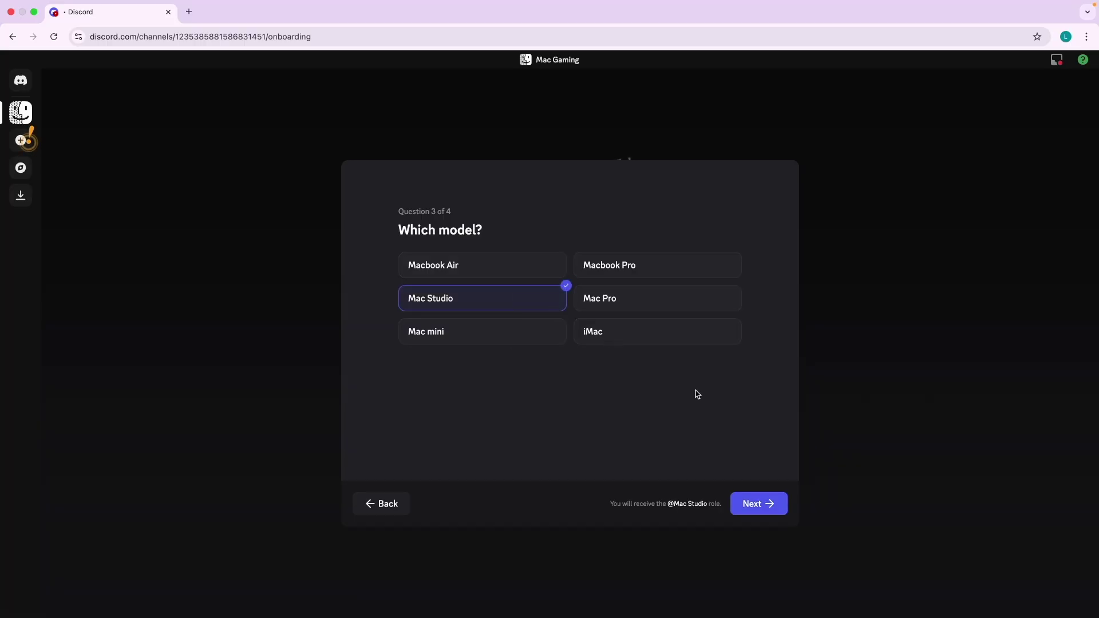
pyautogui.click(761, 504)
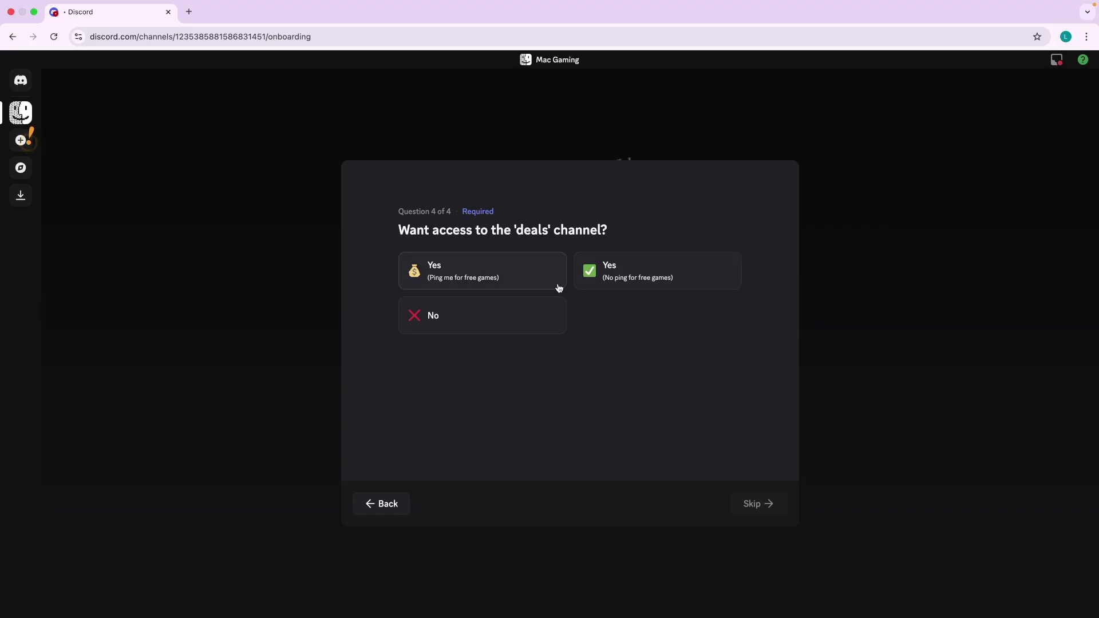
# Choose access to the deals channel without pings for free games, and finish onboarding by agreeing to the server rules.
pyautogui.click(619, 287)
pyautogui.click(763, 511)
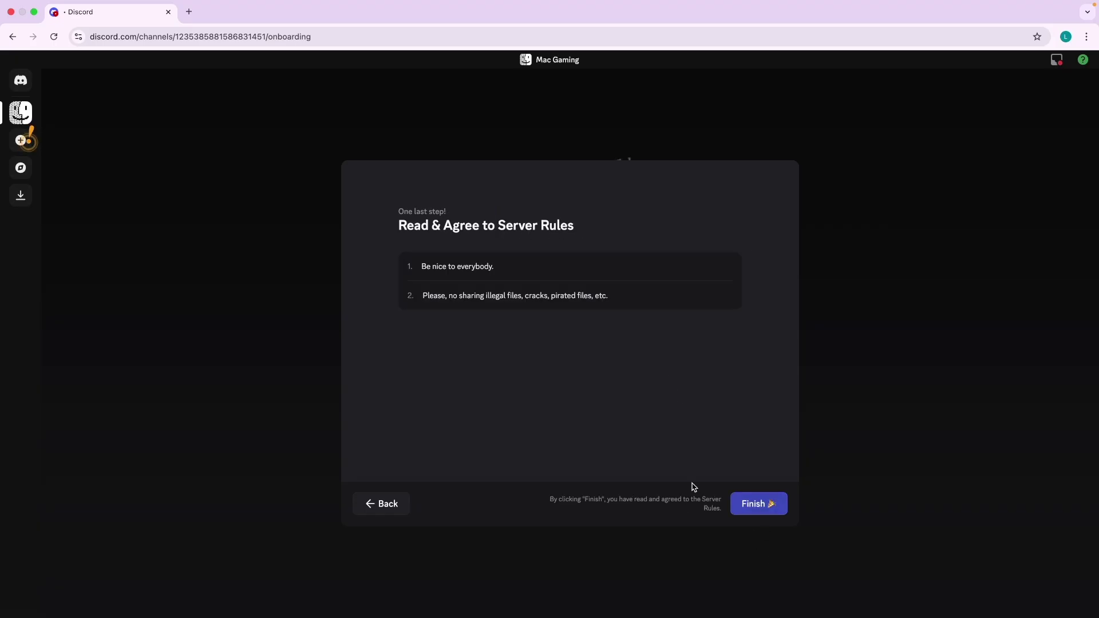
pyautogui.click(760, 509)
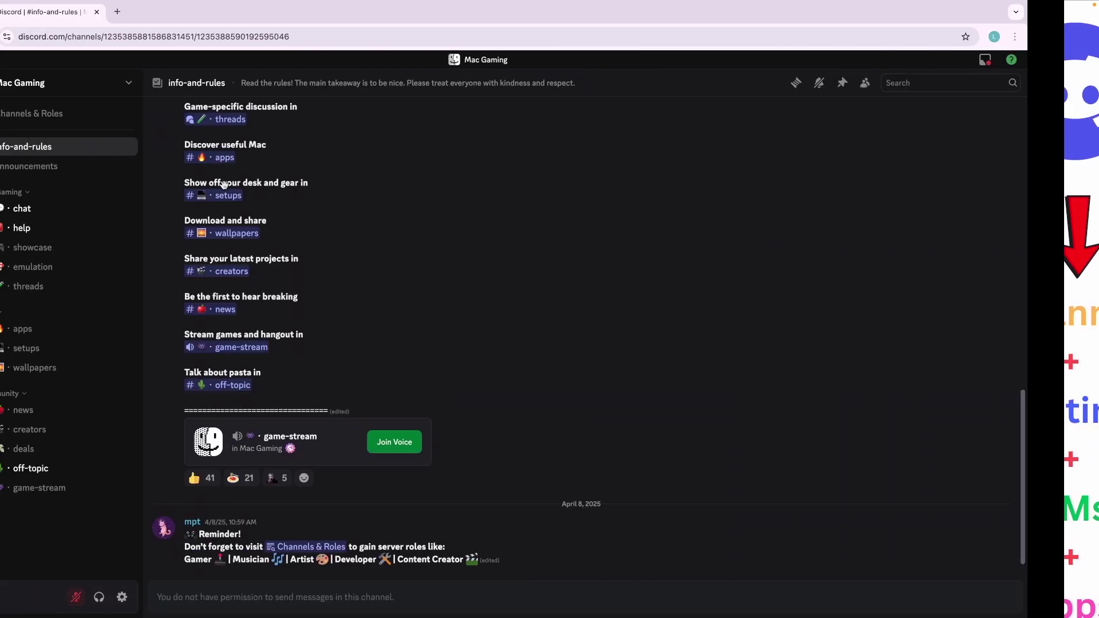
# Look through the Mac Gaming server's channel list, from chat and help in the Mac Gaming group to the Mac and Community groups.
pyautogui.moveTo(72, 227)
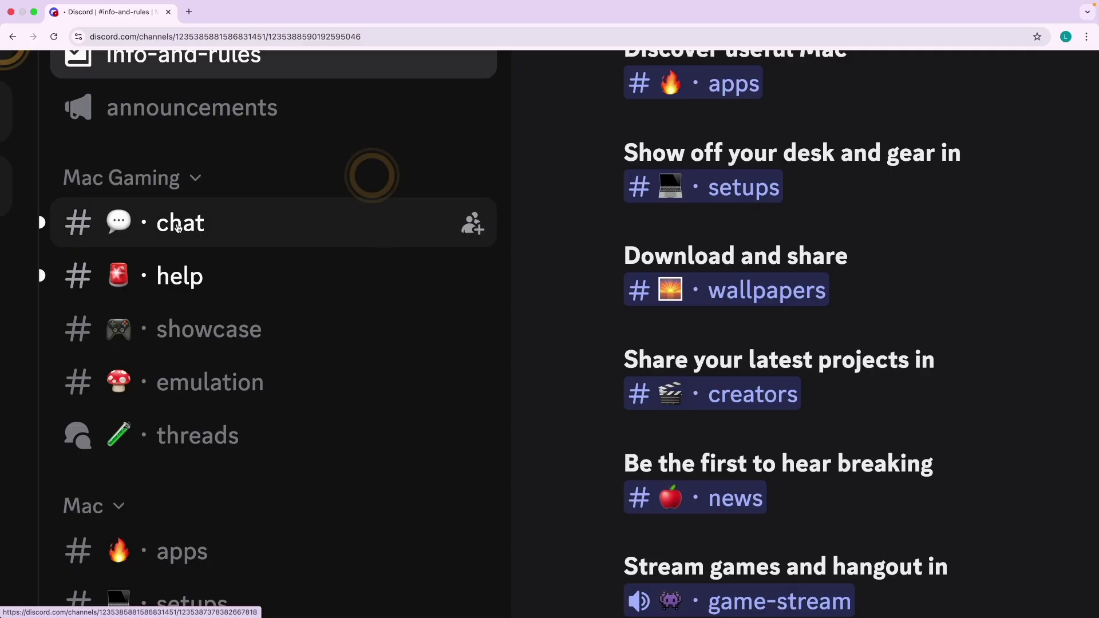
pyautogui.moveTo(184, 283)
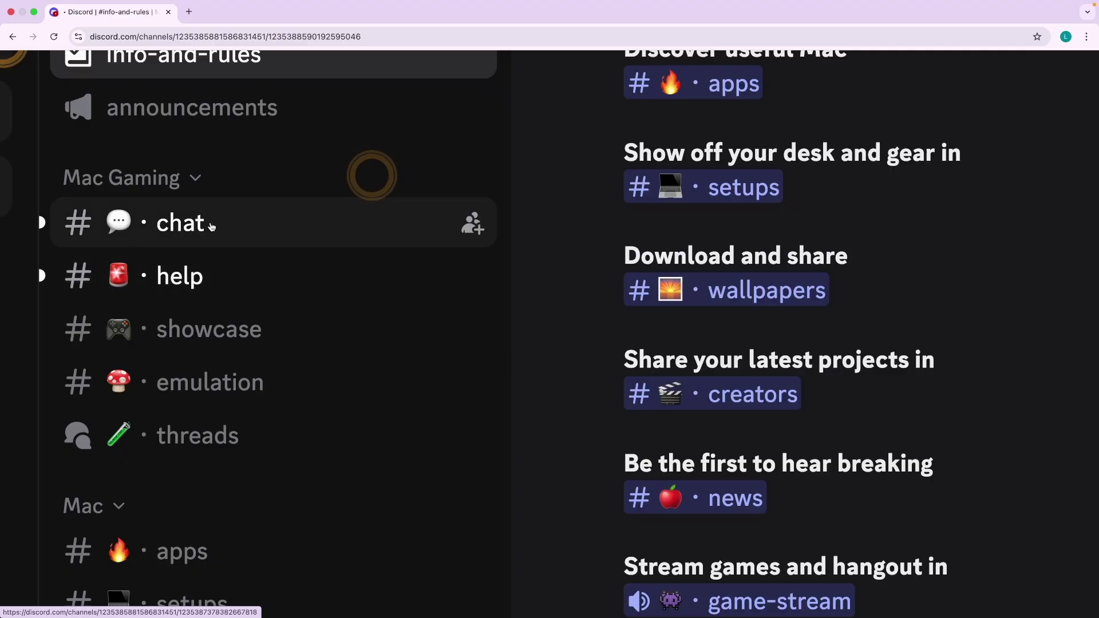
pyautogui.scroll(-1, 218, 332)
pyautogui.scroll(-5, 218, 331)
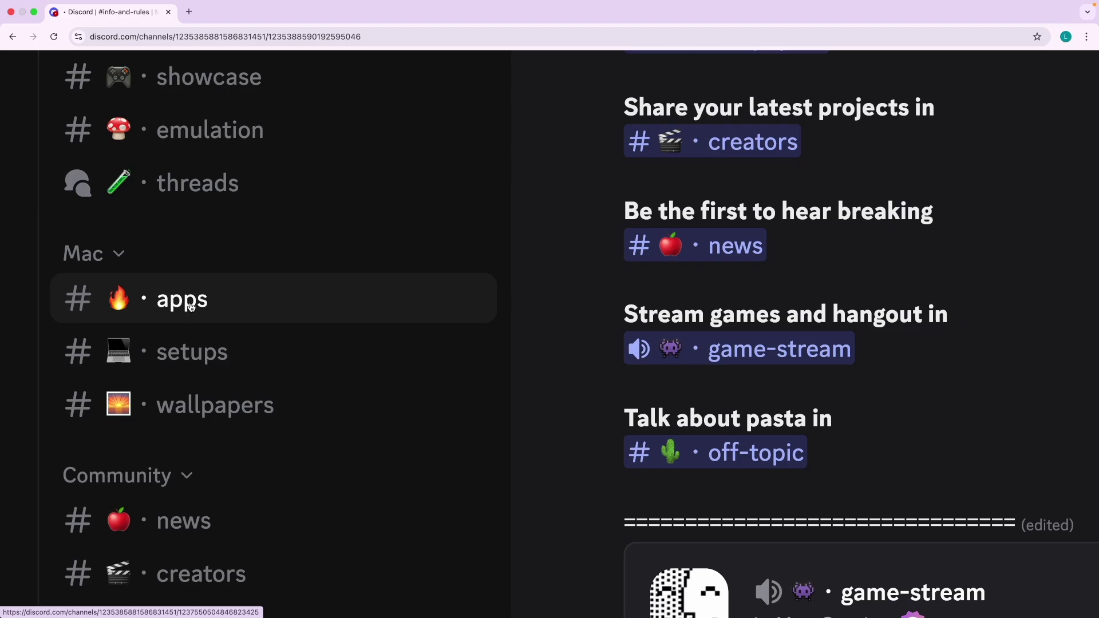
pyautogui.press('super+minus')
pyautogui.press('super+minus')
pyautogui.press('super+minus')
pyautogui.press('super+minus')
pyautogui.press('super+minus')
pyautogui.press('super+minus')
pyautogui.press('super+minus')
# Post the message "hey hi guys new here" in the Mac Gaming server's chat channel.
pyautogui.moveTo(130, 235)
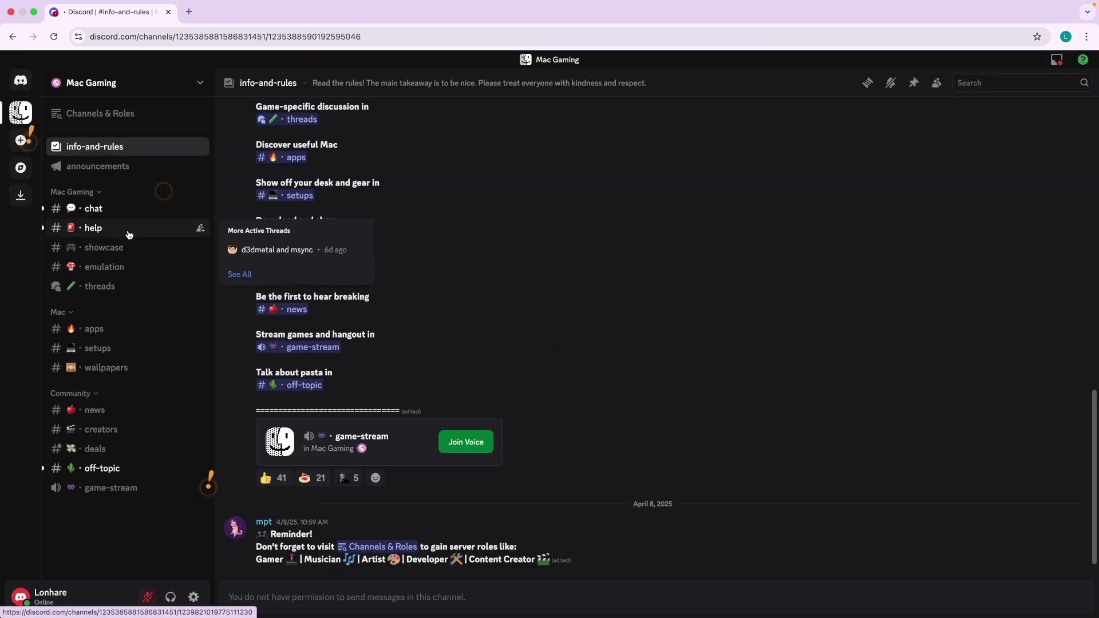
pyautogui.click(107, 220)
pyautogui.scroll(-20, 370, 520)
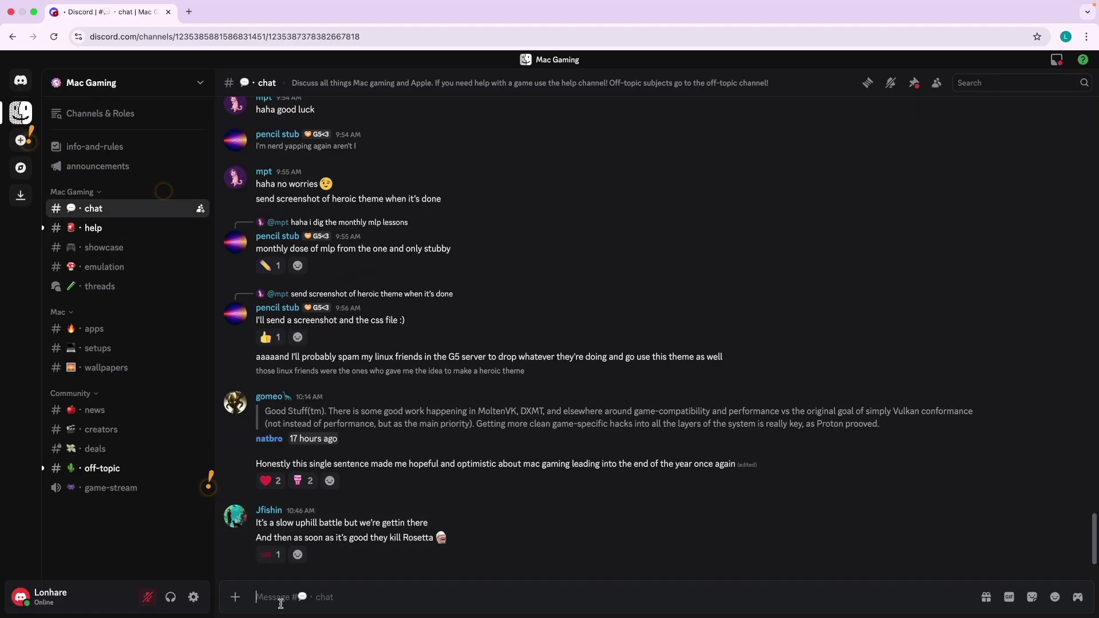
pyautogui.write('hey hi guys new here')
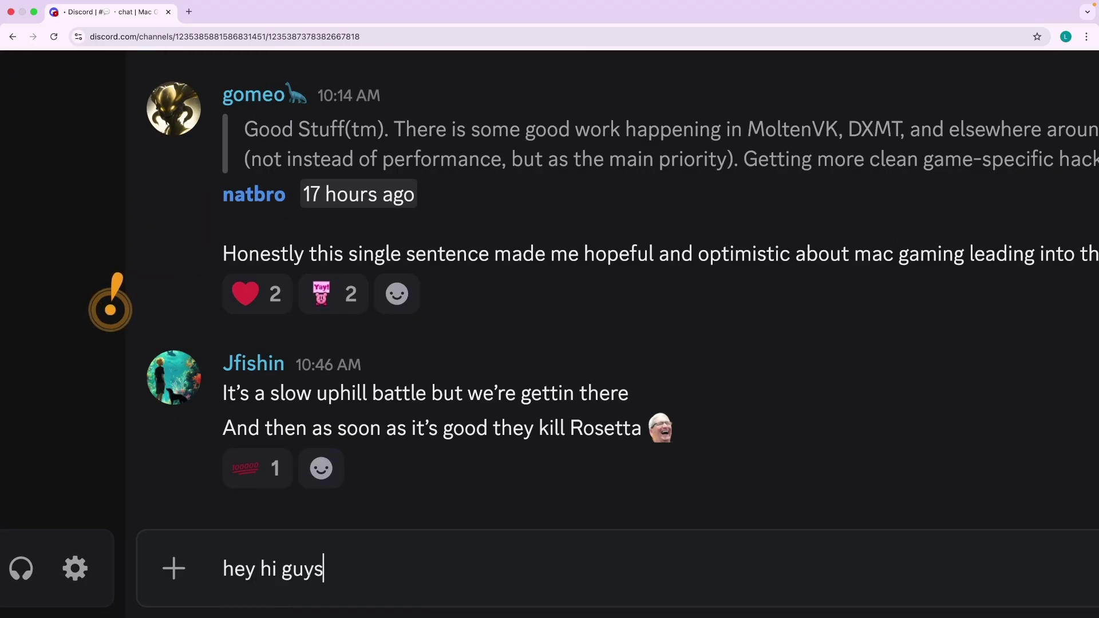
pyautogui.press('Return')
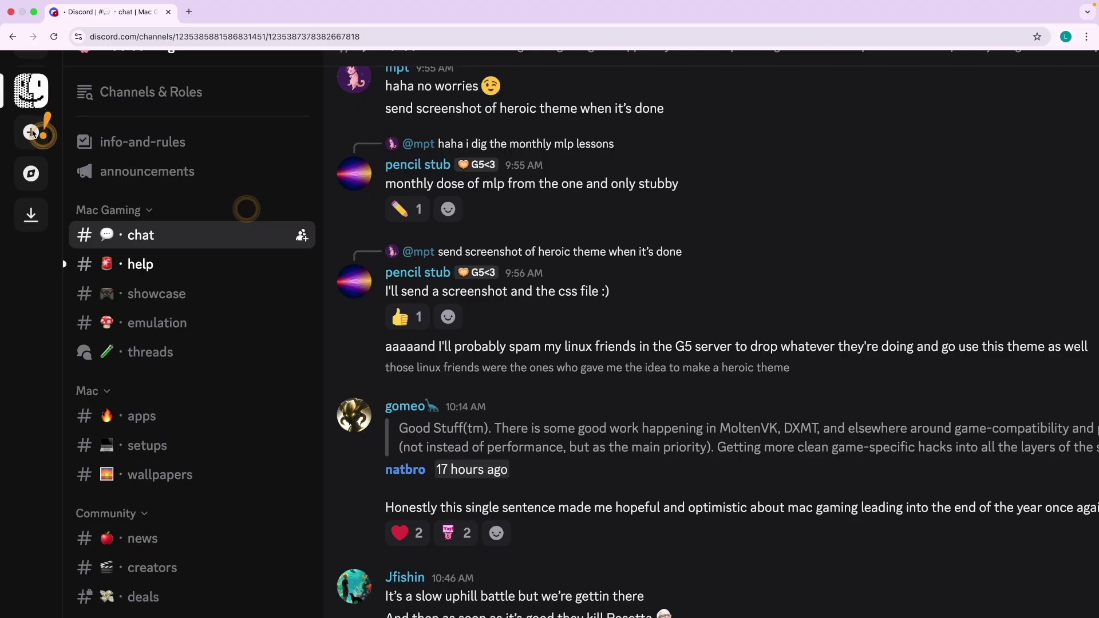
# Start creating a new server with Create My Own, set up for a club or community.
pyautogui.click(31, 133)
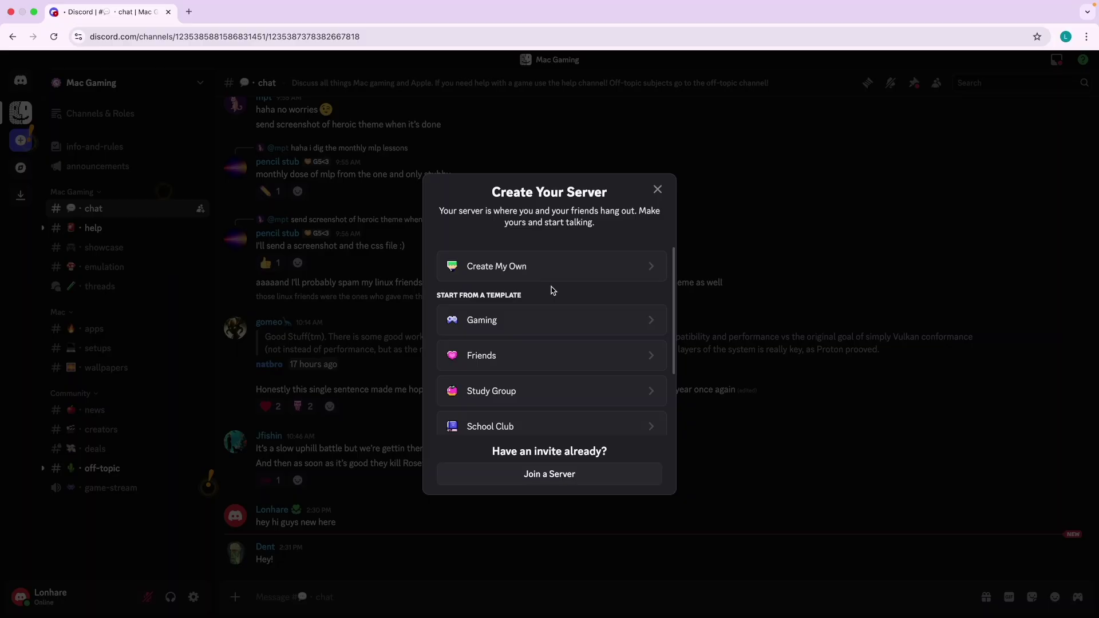
pyautogui.scroll(-2, 510, 308)
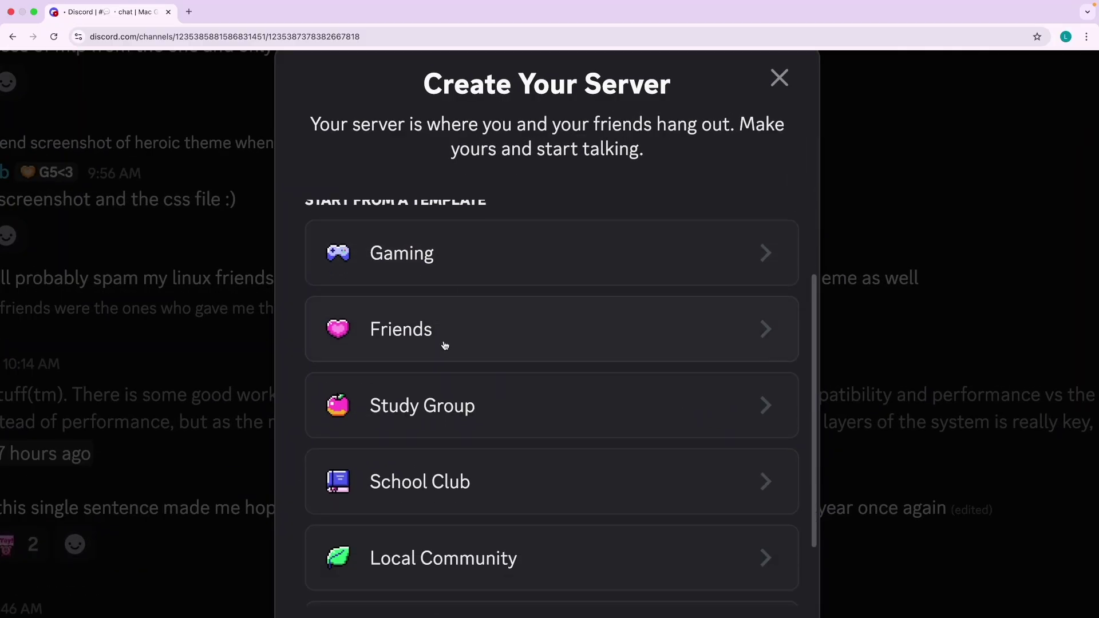
pyautogui.scroll(2, 445, 345)
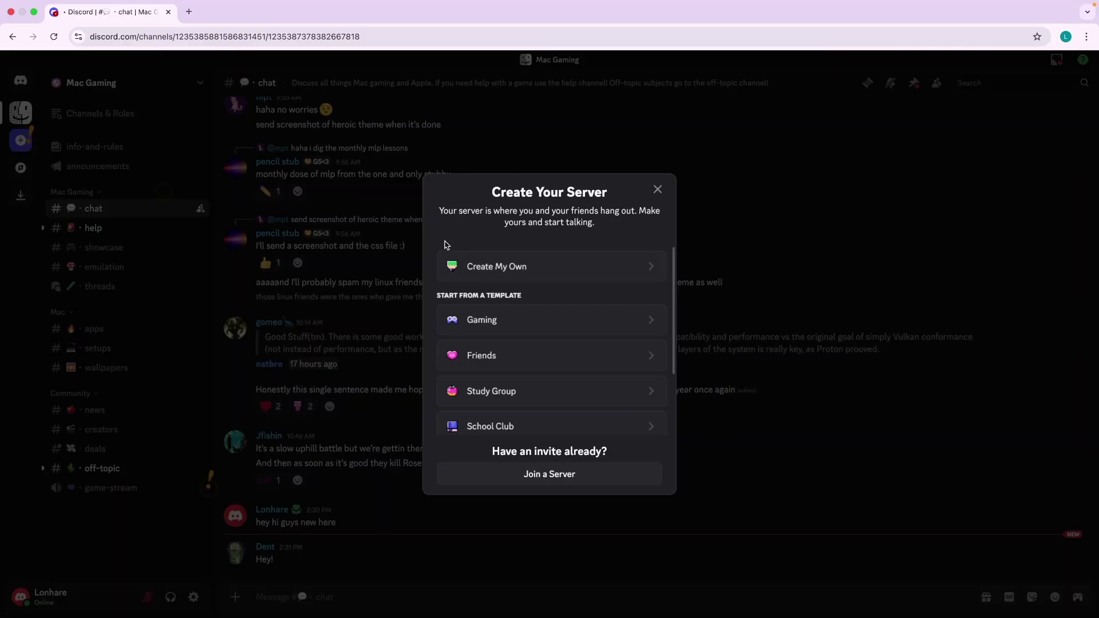
pyautogui.click(500, 260)
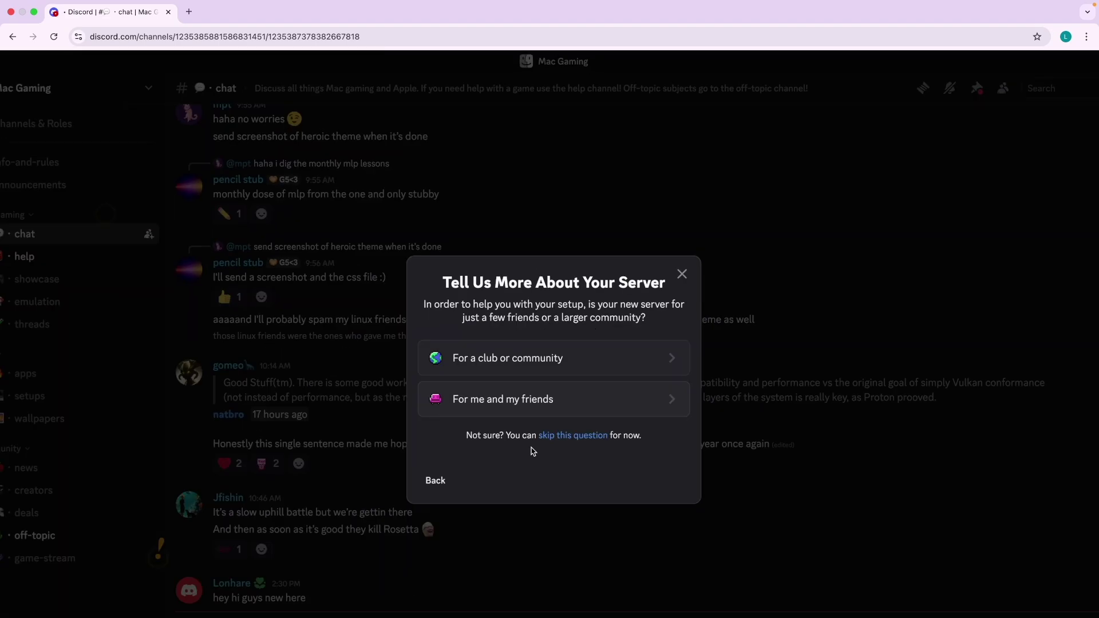
pyautogui.click(523, 319)
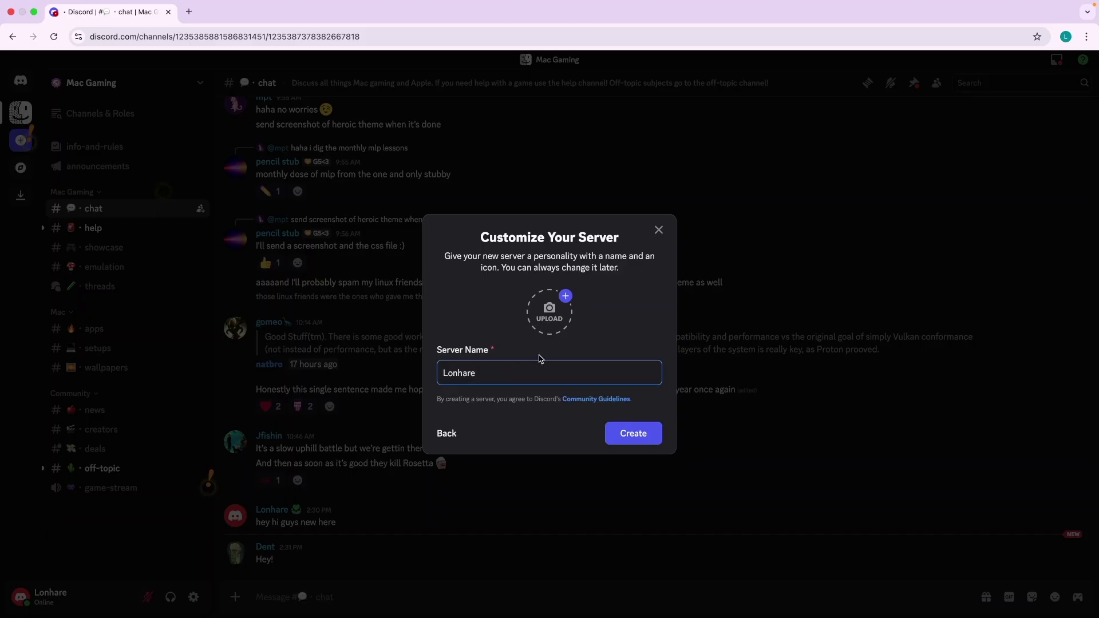
# Use kukucourses logo.001.png from the external drive's BC folder as the server icon and create the server under its suggested name.
pyautogui.click(549, 312)
pyautogui.scroll(-2, 360, 347)
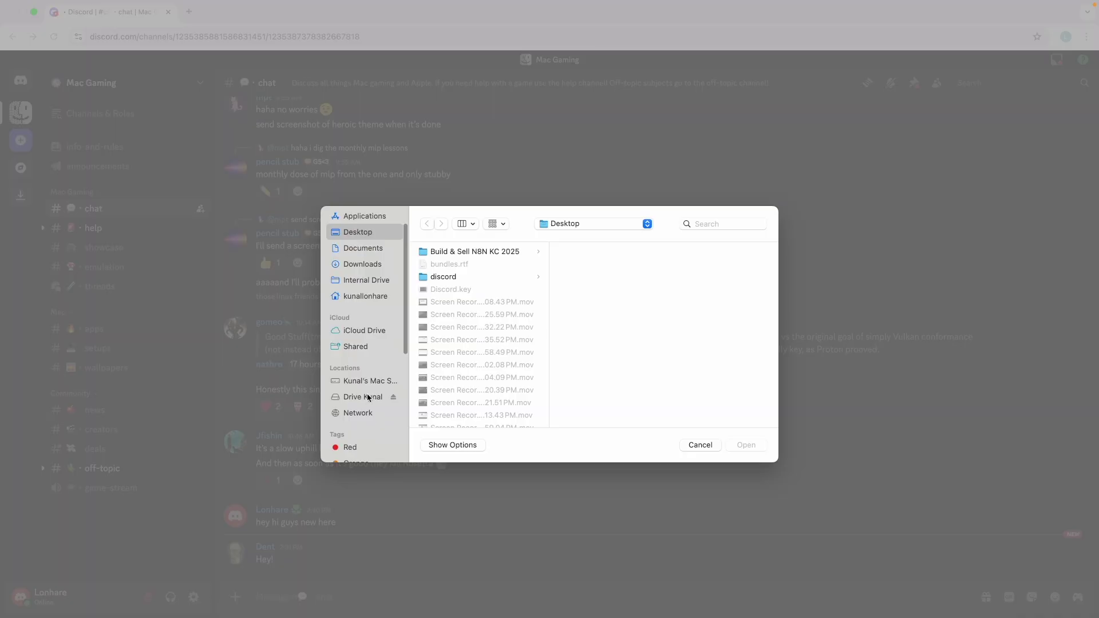
pyautogui.click(366, 397)
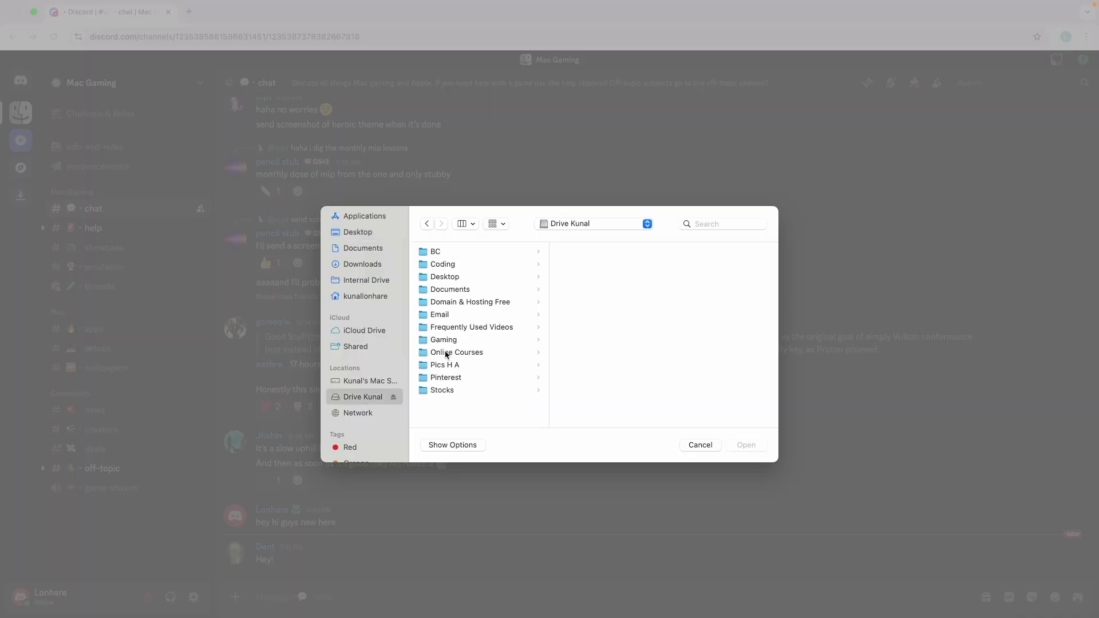
pyautogui.click(461, 279)
pyautogui.click(483, 253)
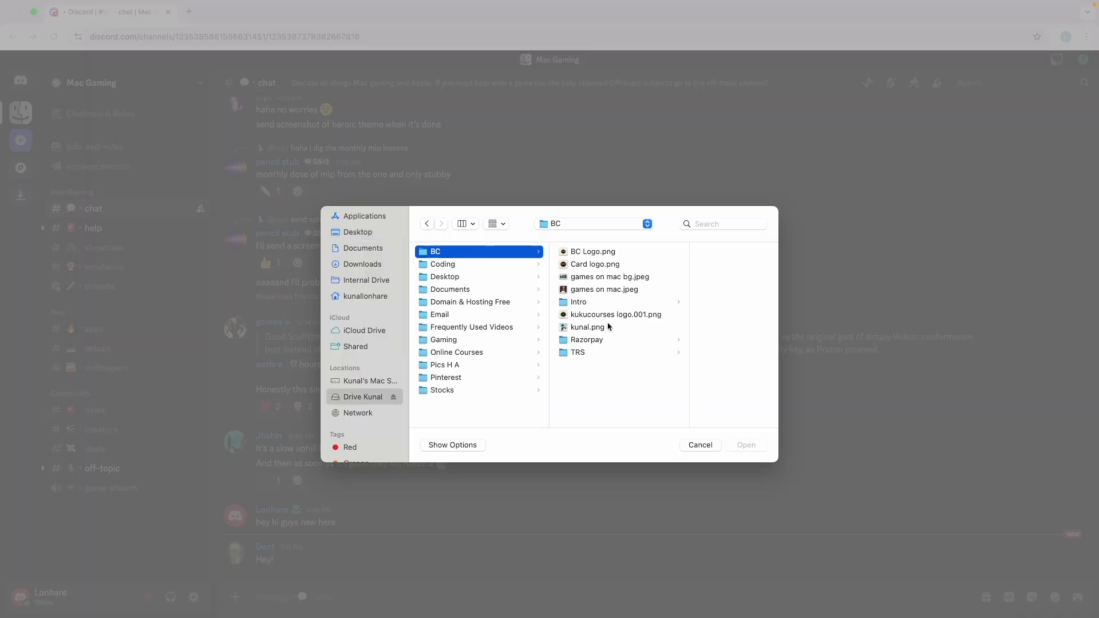
pyautogui.click(590, 315)
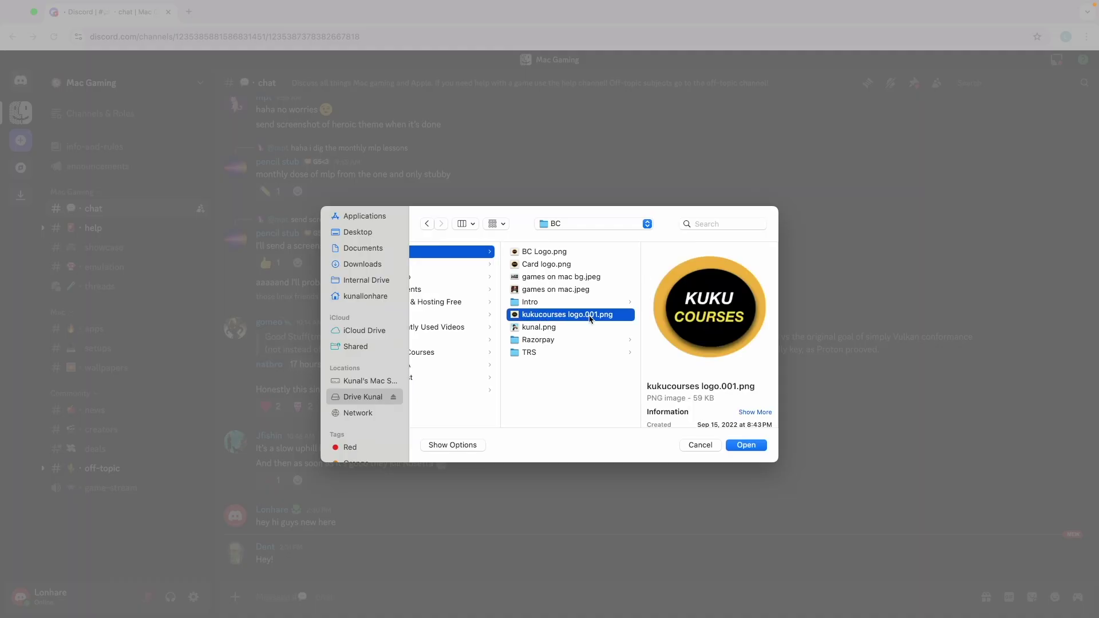
pyautogui.doubleClick(565, 316)
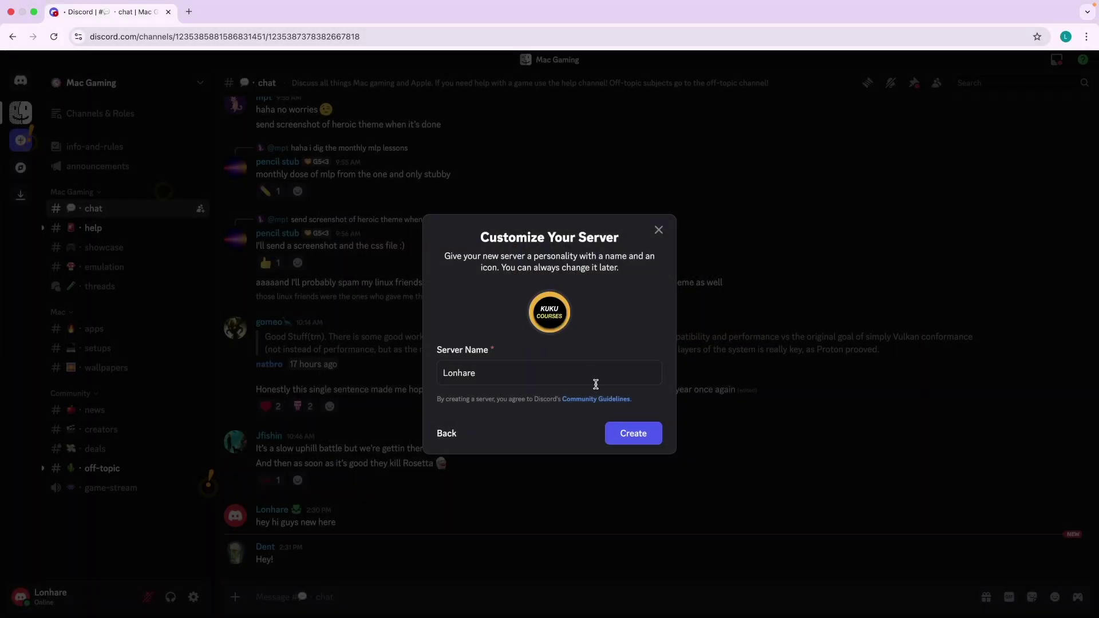
pyautogui.click(638, 444)
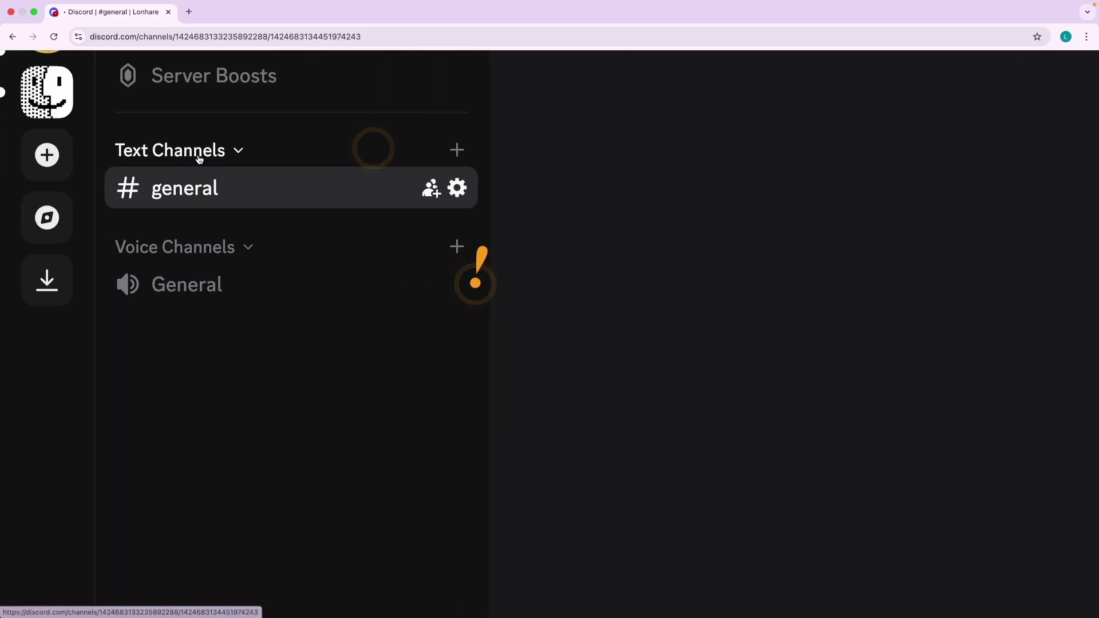
# Delete the default general text channel and the Text Channels category from the new server.
pyautogui.rightClick(186, 182)
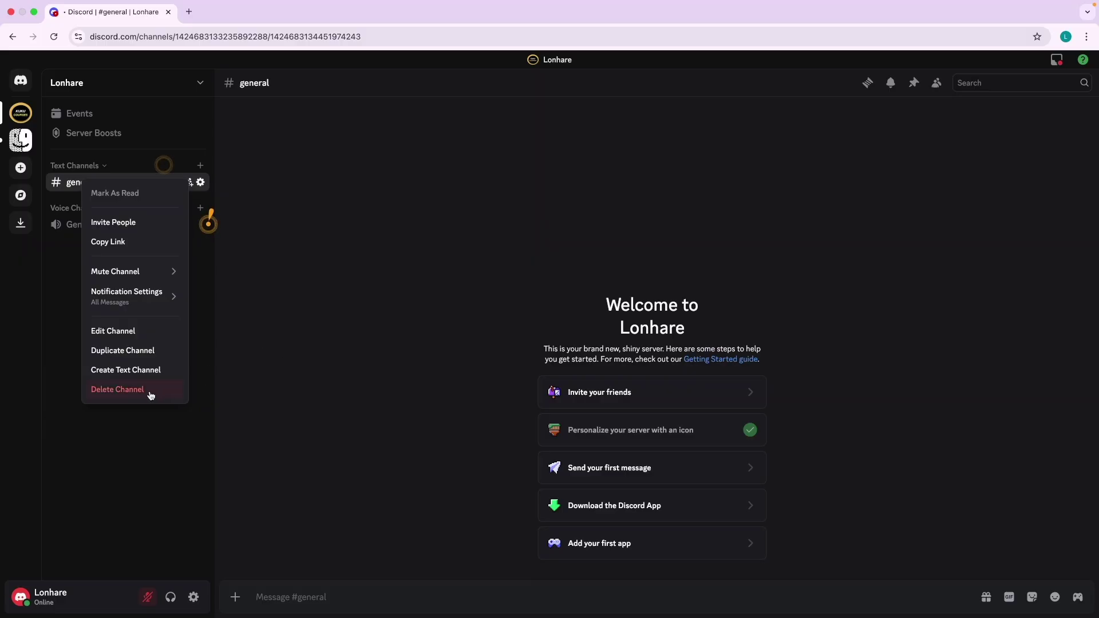
pyautogui.click(150, 391)
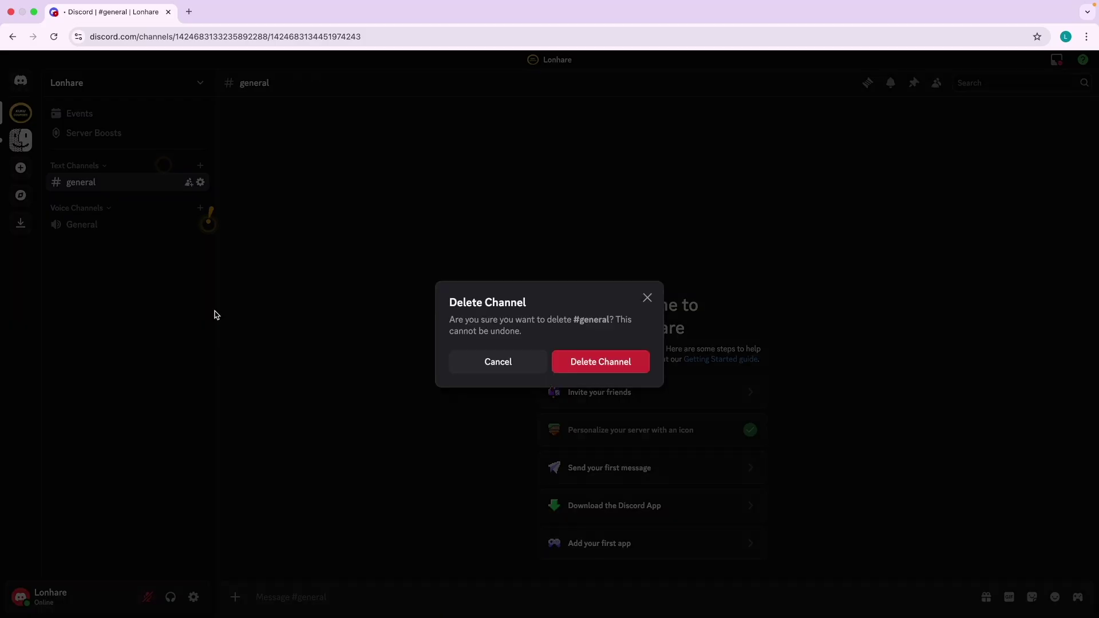
pyautogui.click(608, 359)
pyautogui.rightClick(90, 171)
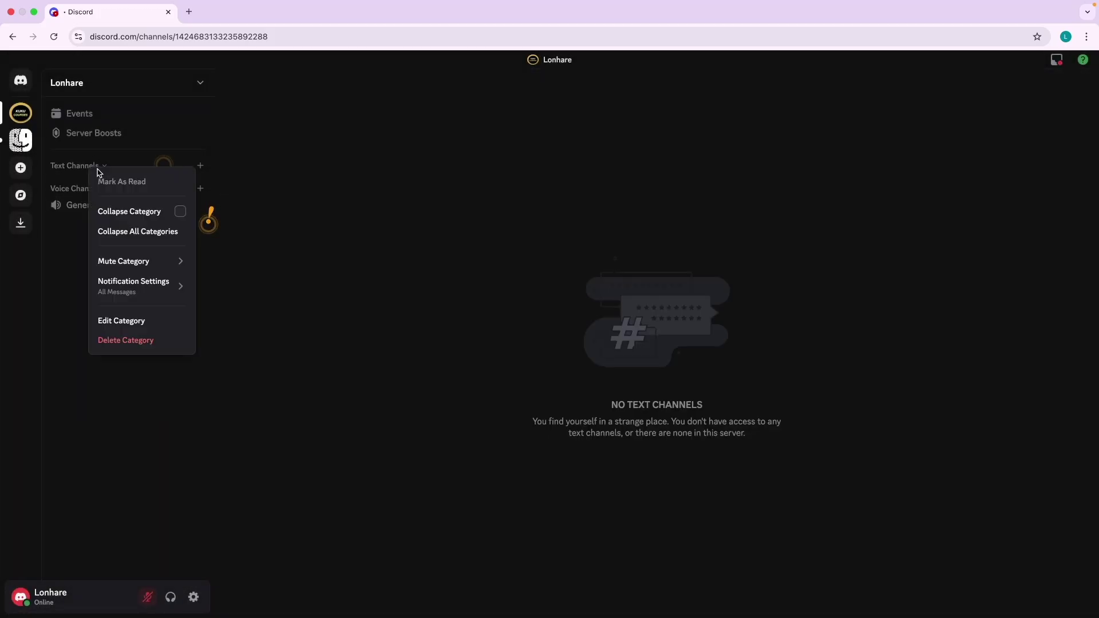
pyautogui.click(112, 343)
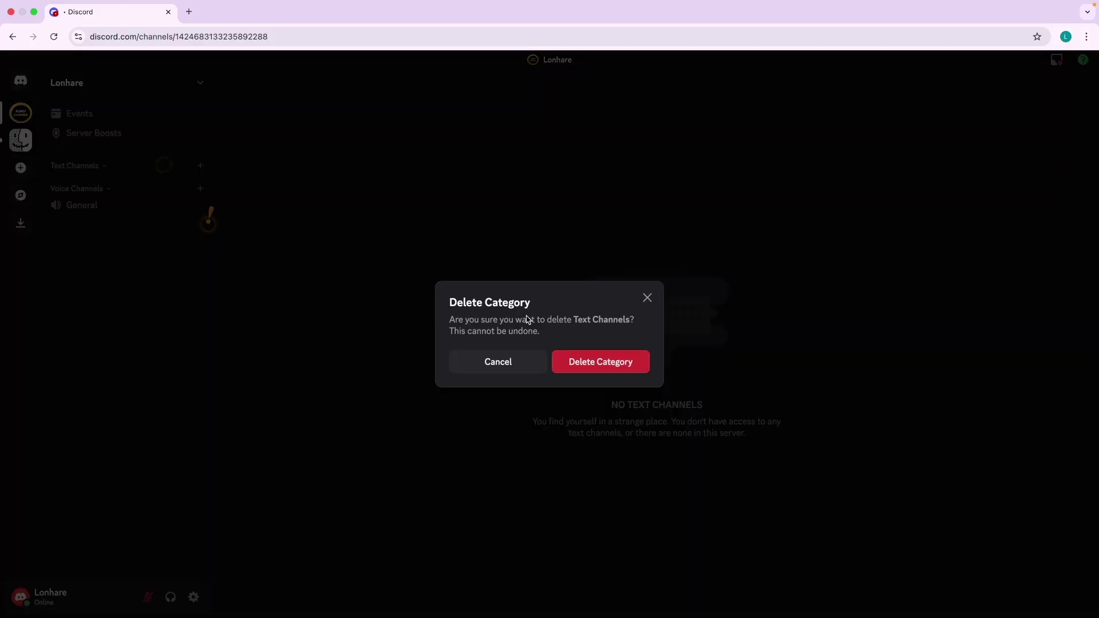
pyautogui.click(619, 364)
# Delete the Voice Channels category and the remaining General voice channel from the server.
pyautogui.rightClick(80, 167)
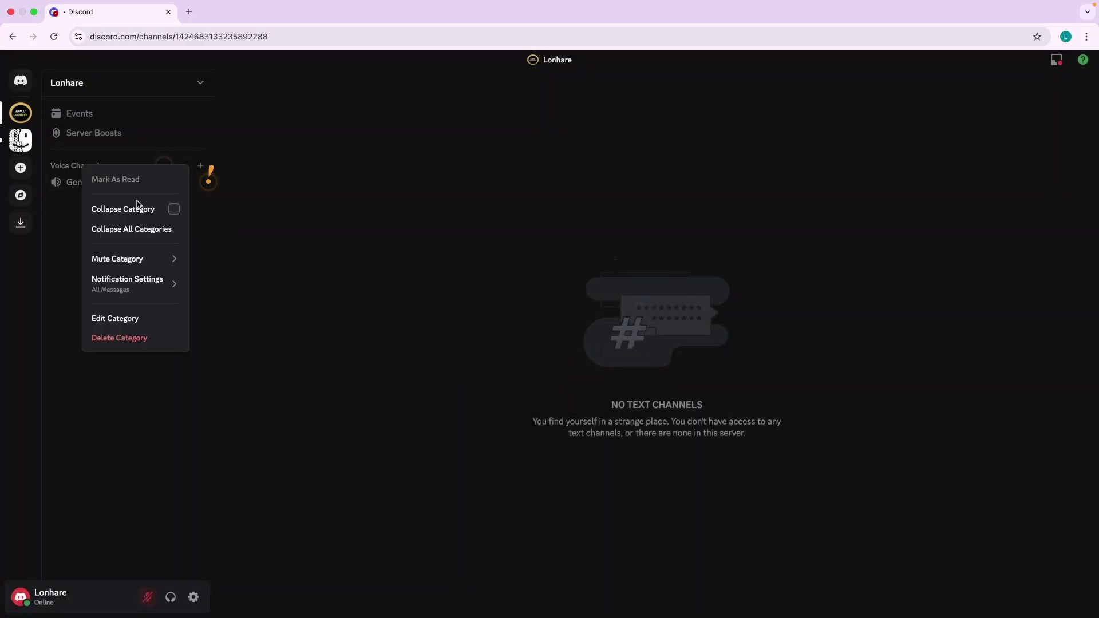
pyautogui.click(106, 338)
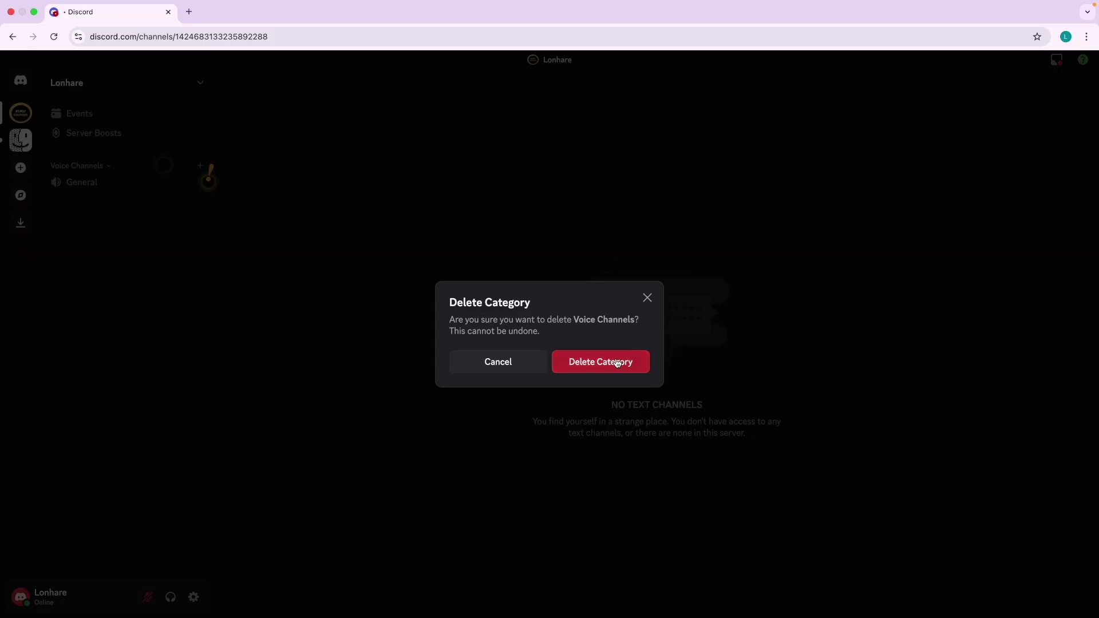
pyautogui.click(617, 364)
pyautogui.rightClick(87, 167)
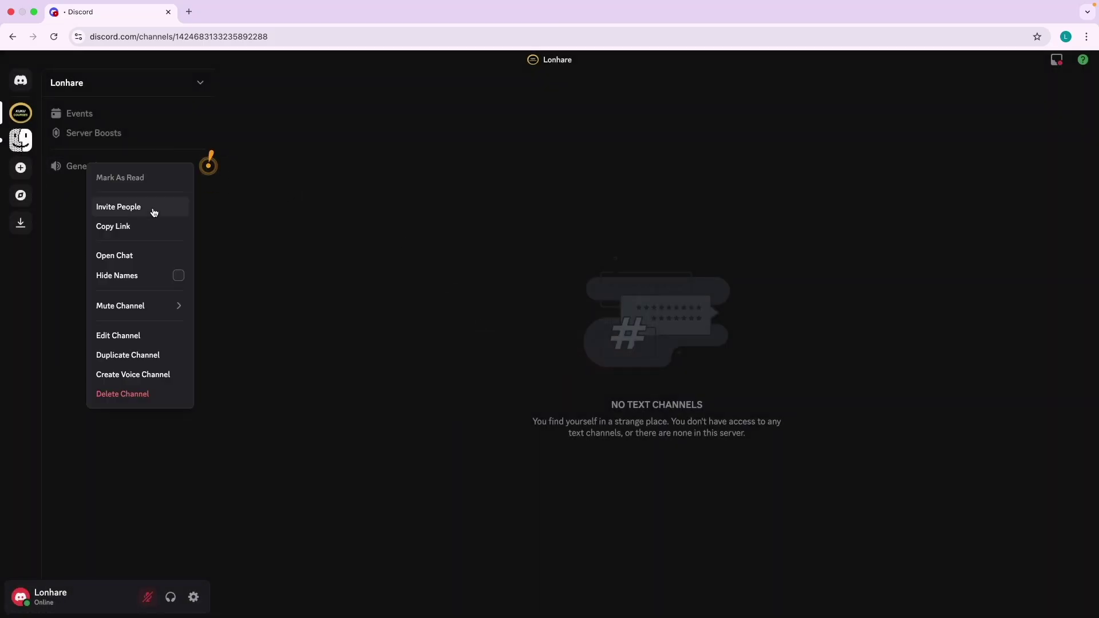
pyautogui.click(124, 391)
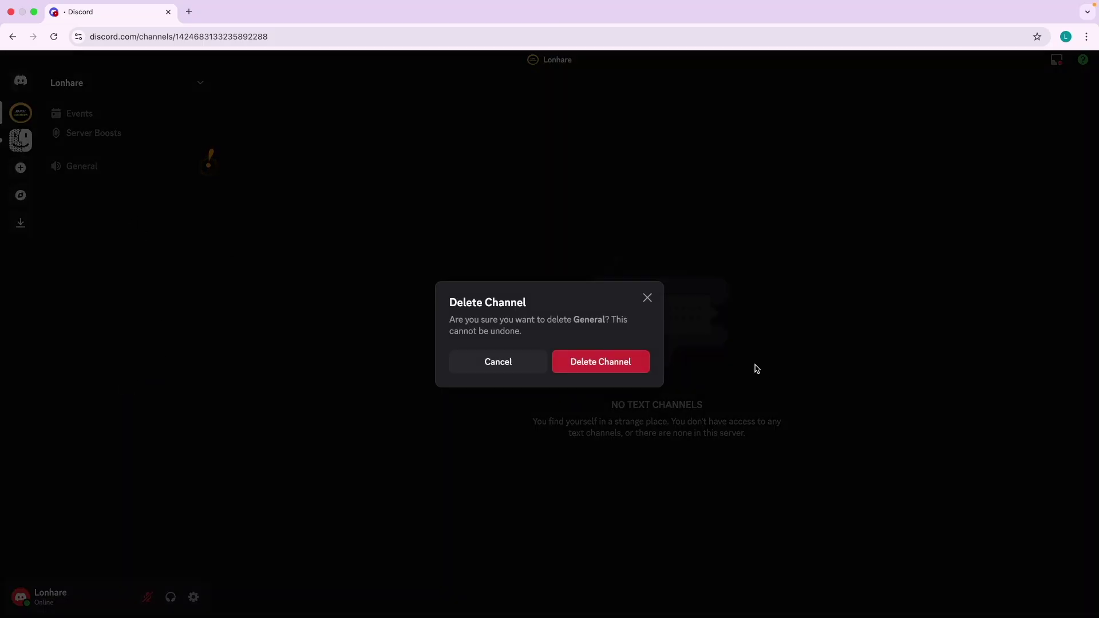
pyautogui.click(622, 364)
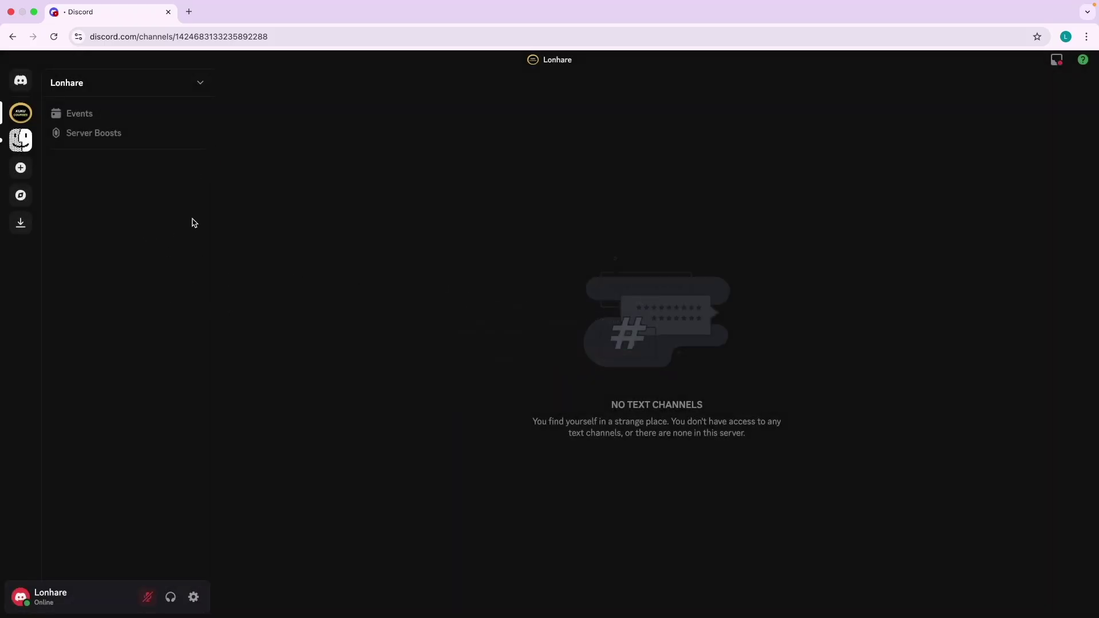
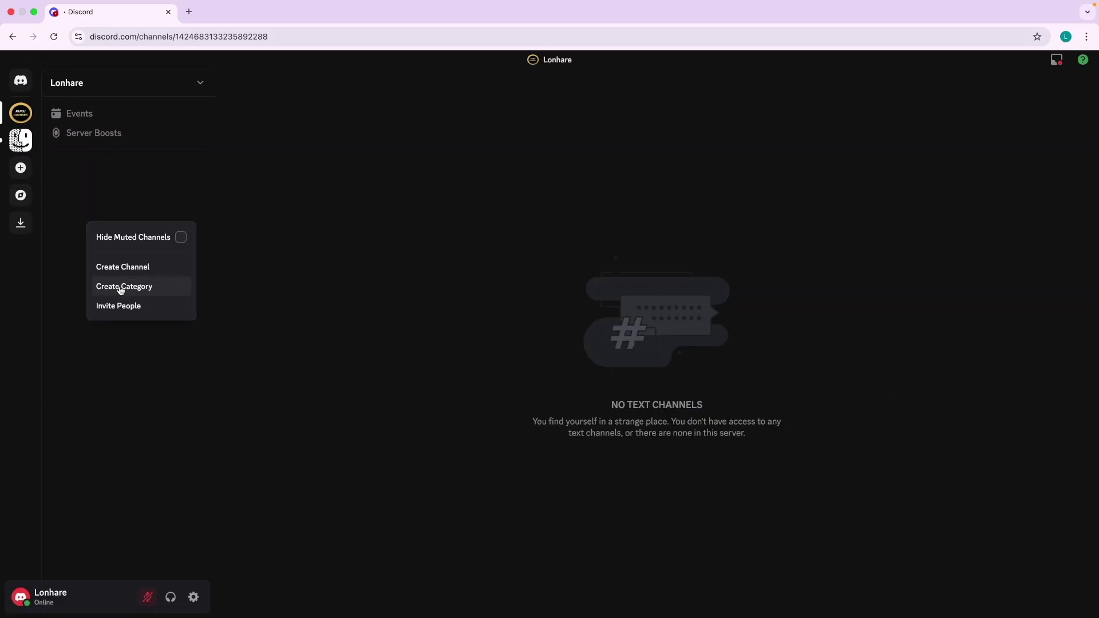
# Create a non-private category named Company in the server's channel list.
pyautogui.click(121, 288)
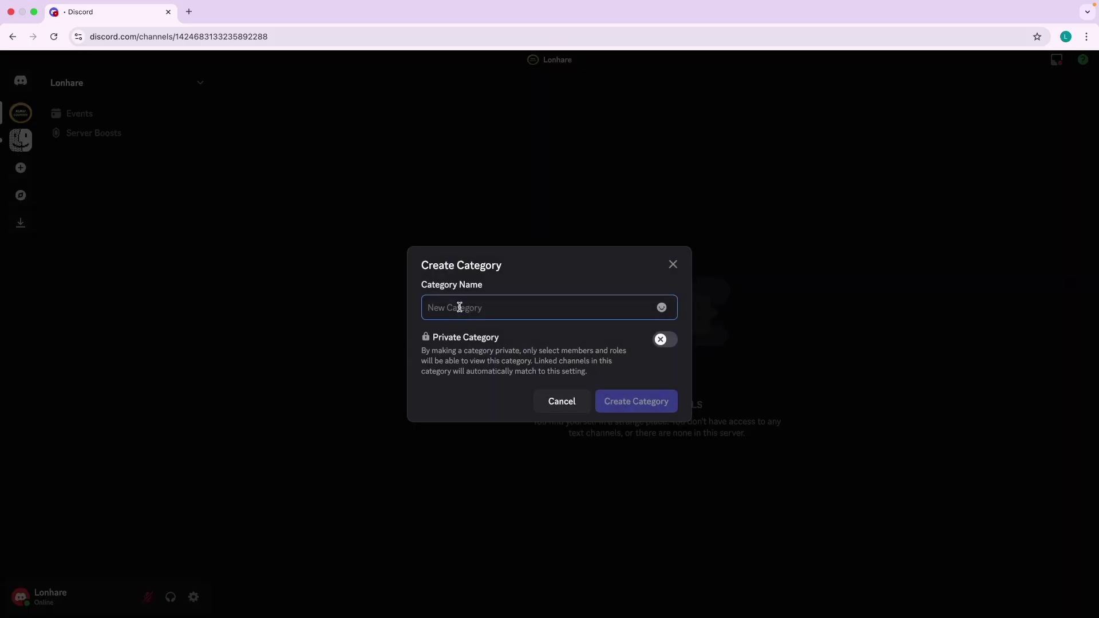
pyautogui.press('capslock')
pyautogui.write('Company')
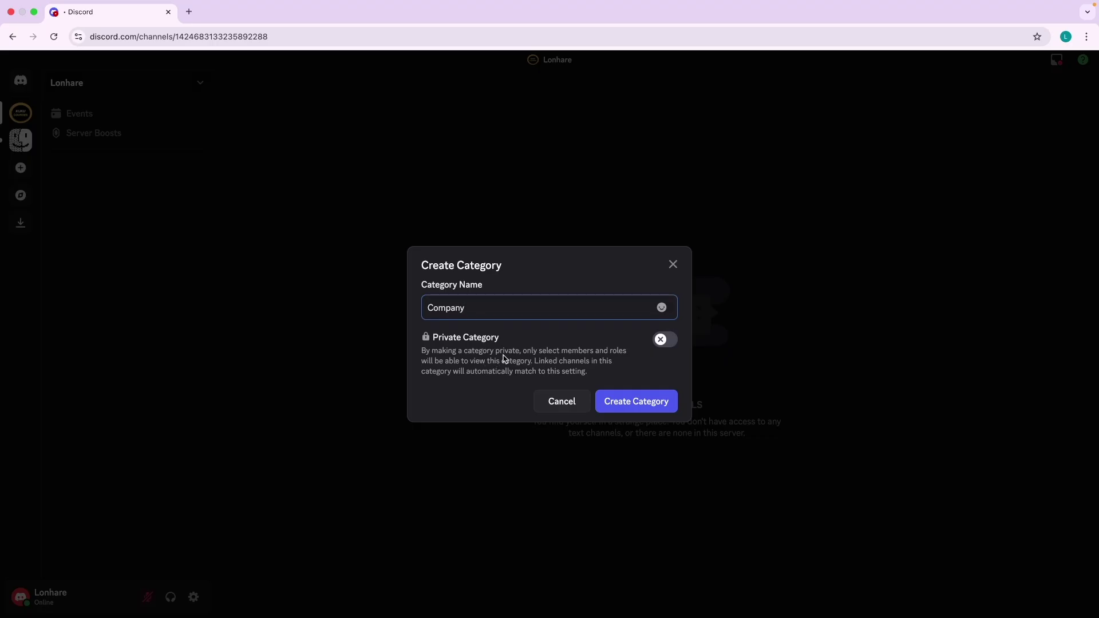
pyautogui.click(504, 358)
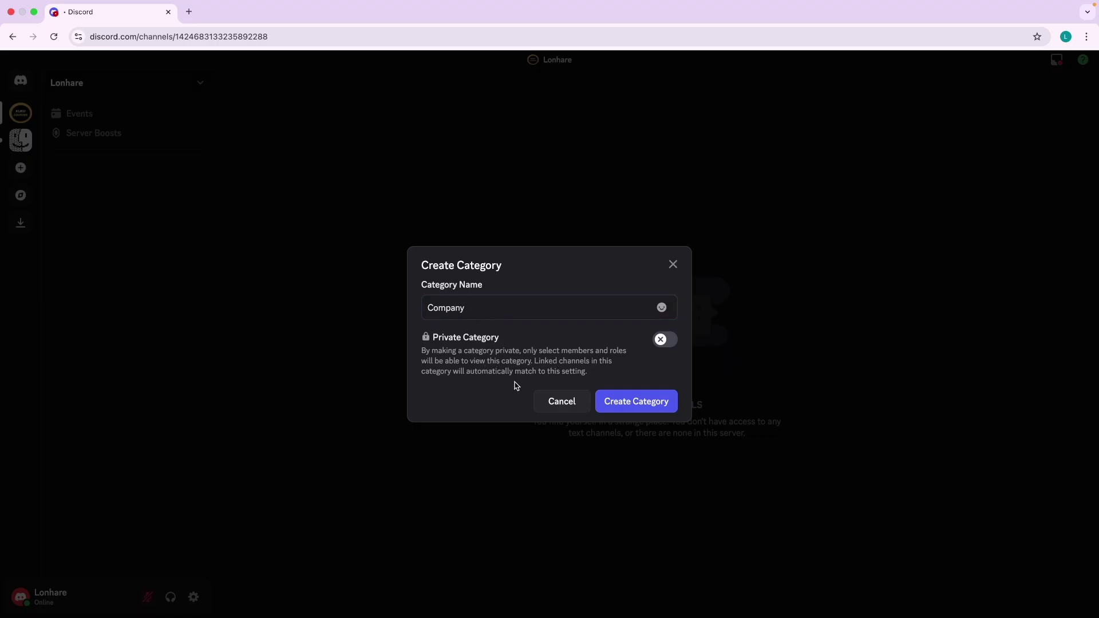
pyautogui.click(633, 405)
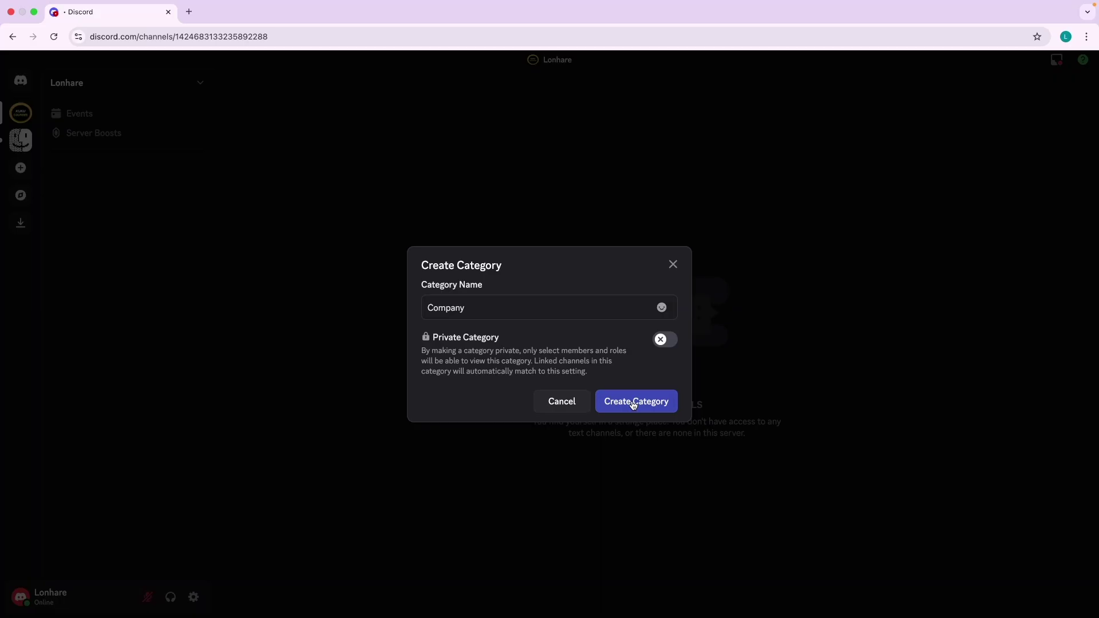
pyautogui.click(633, 405)
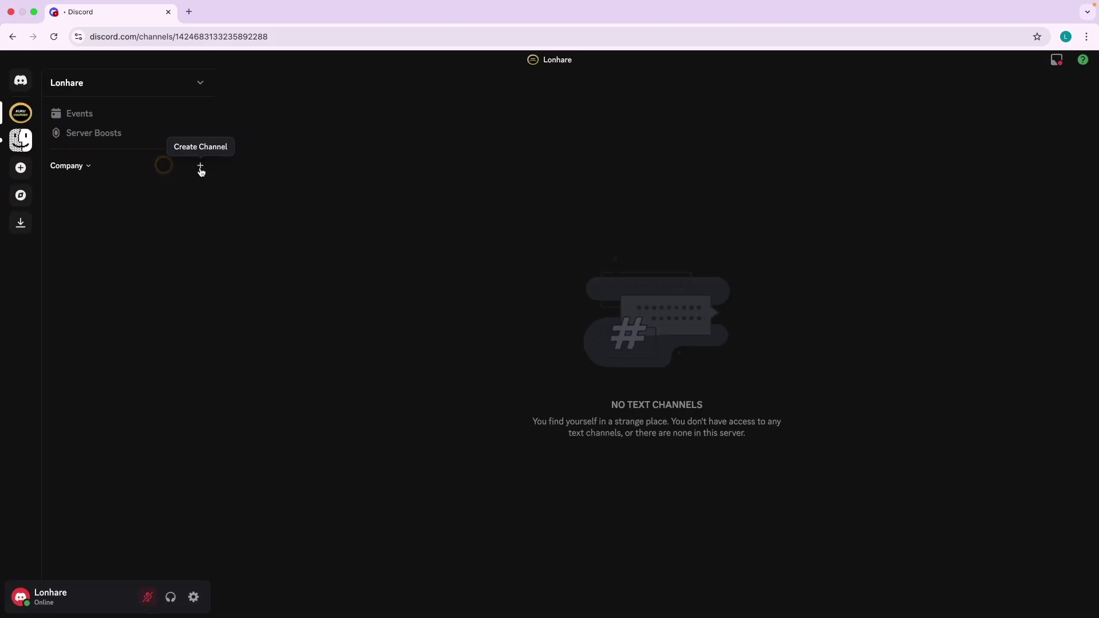
# Create a non-private text channel named general-chat in the Company category.
pyautogui.click(200, 168)
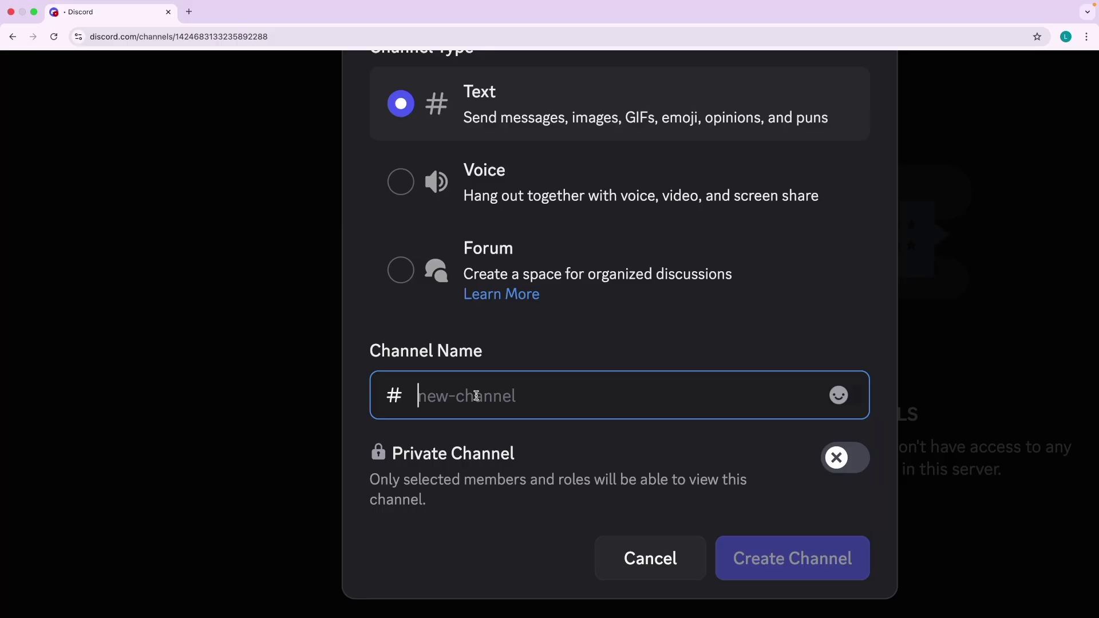
pyautogui.write('general-c')
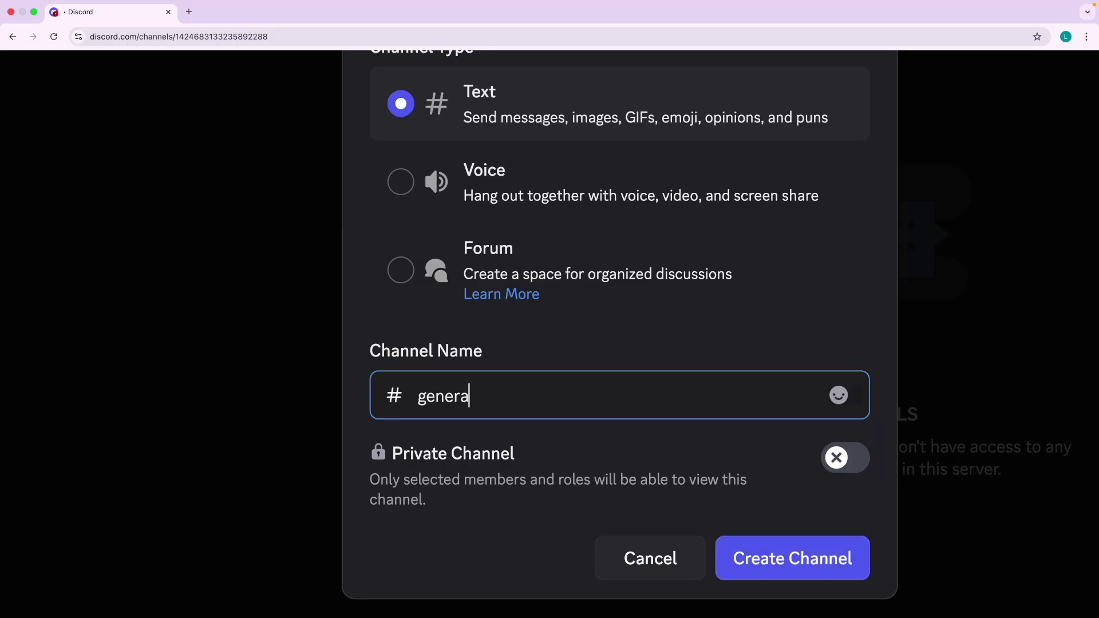
pyautogui.write('hat')
pyautogui.write('ho')
pyautogui.press('BackSpace')
pyautogui.press('BackSpace')
pyautogui.click(569, 369)
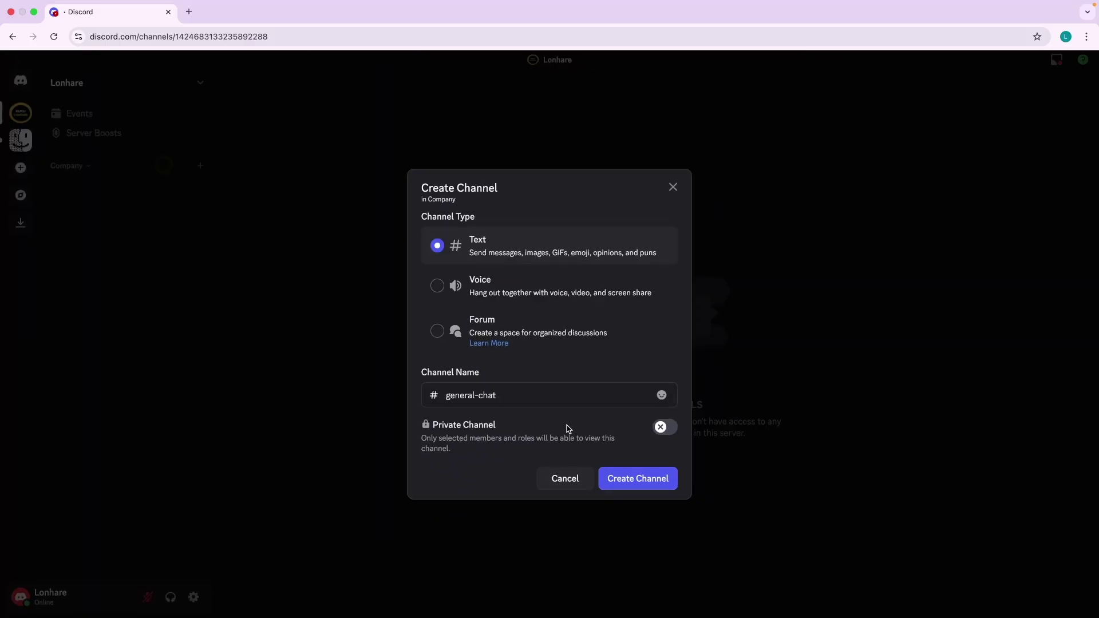
pyautogui.click(633, 486)
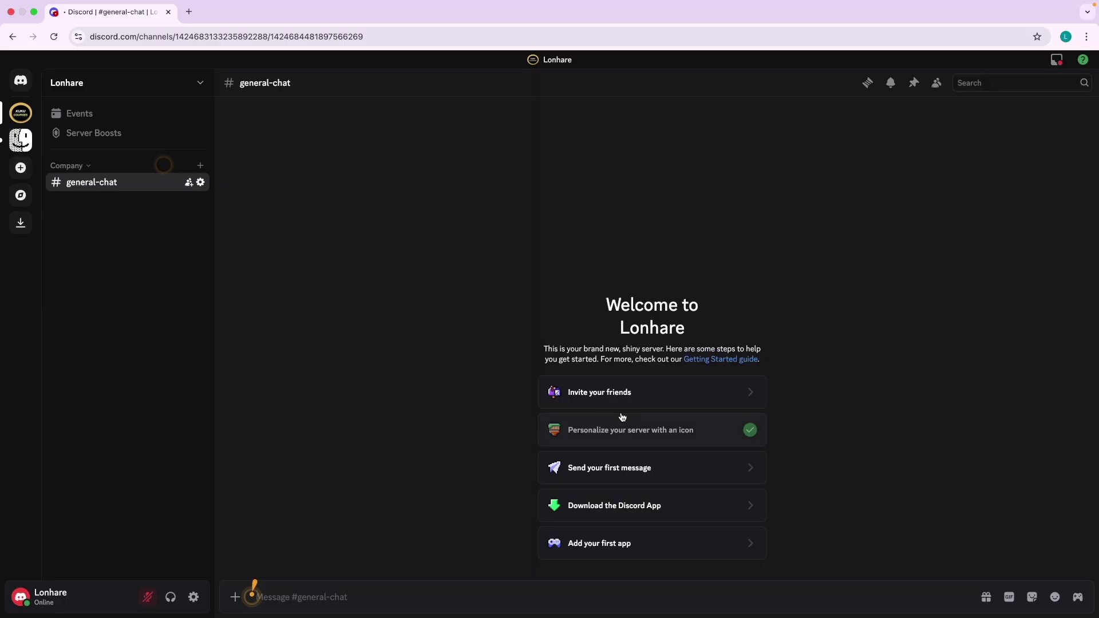
# Open the invitation for people to join the server at general-chat and copy its invite link.
pyautogui.scroll(3, 643, 407)
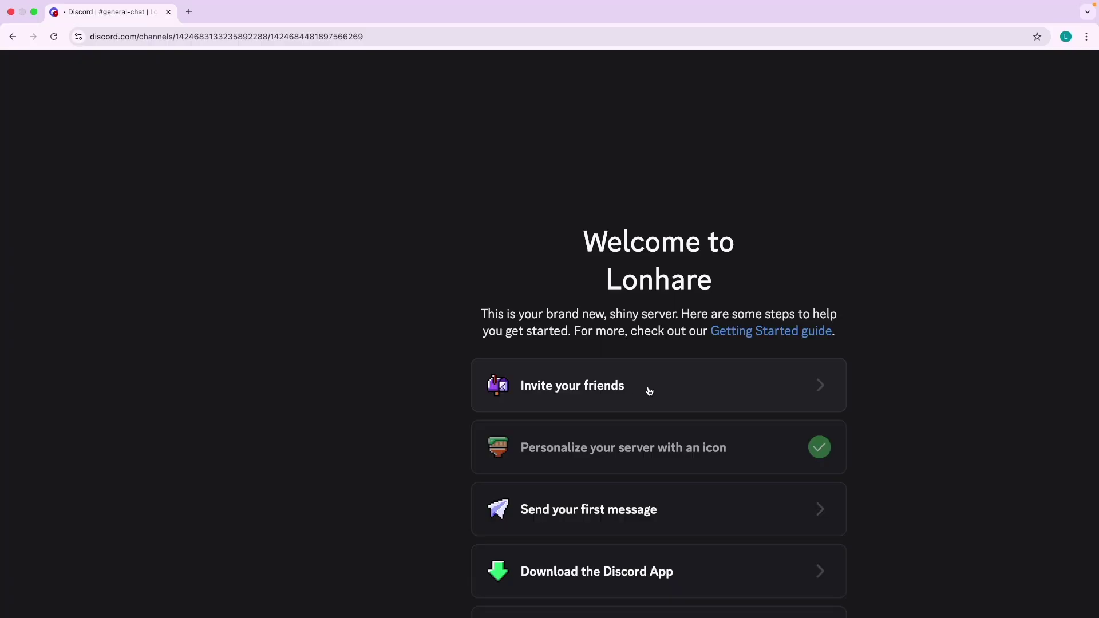
pyautogui.scroll(-3, 649, 391)
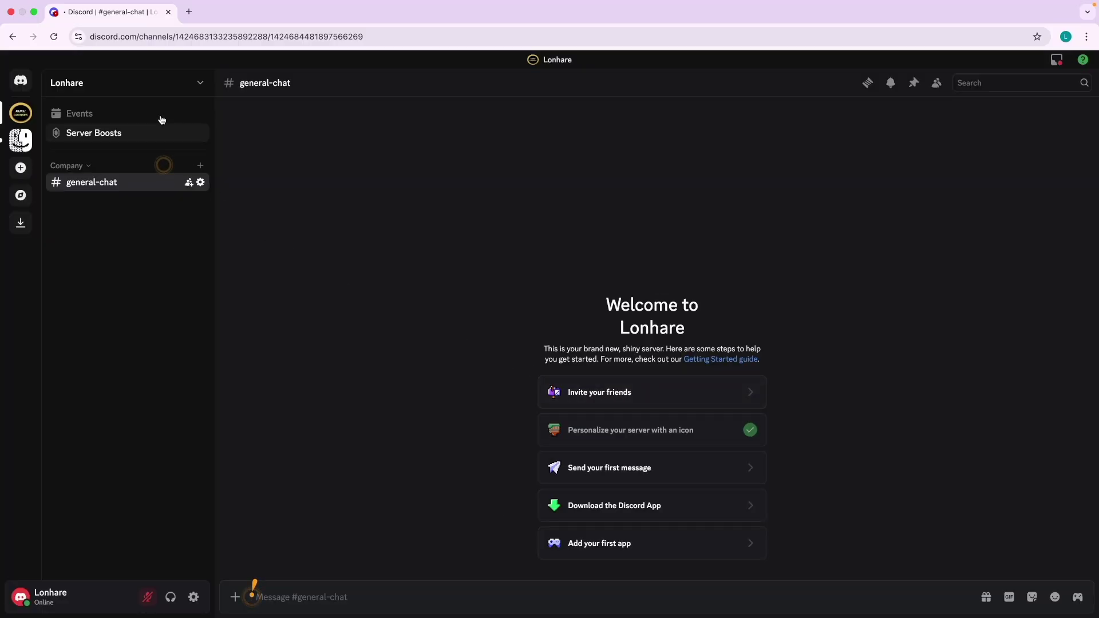
pyautogui.scroll(5, 131, 85)
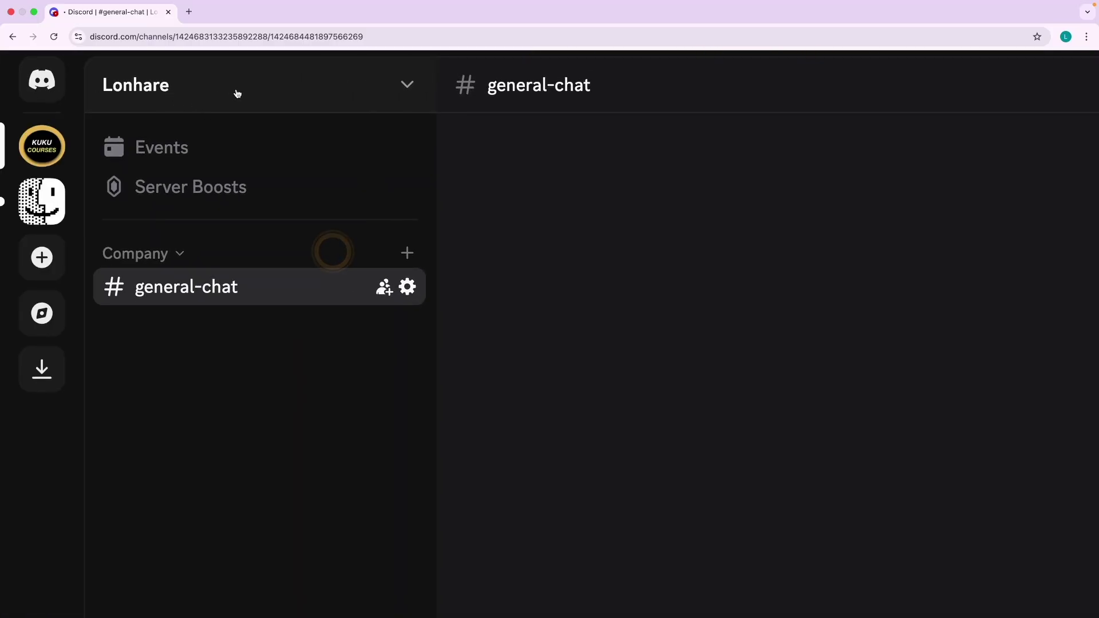
pyautogui.scroll(-5, 238, 92)
pyautogui.click(148, 83)
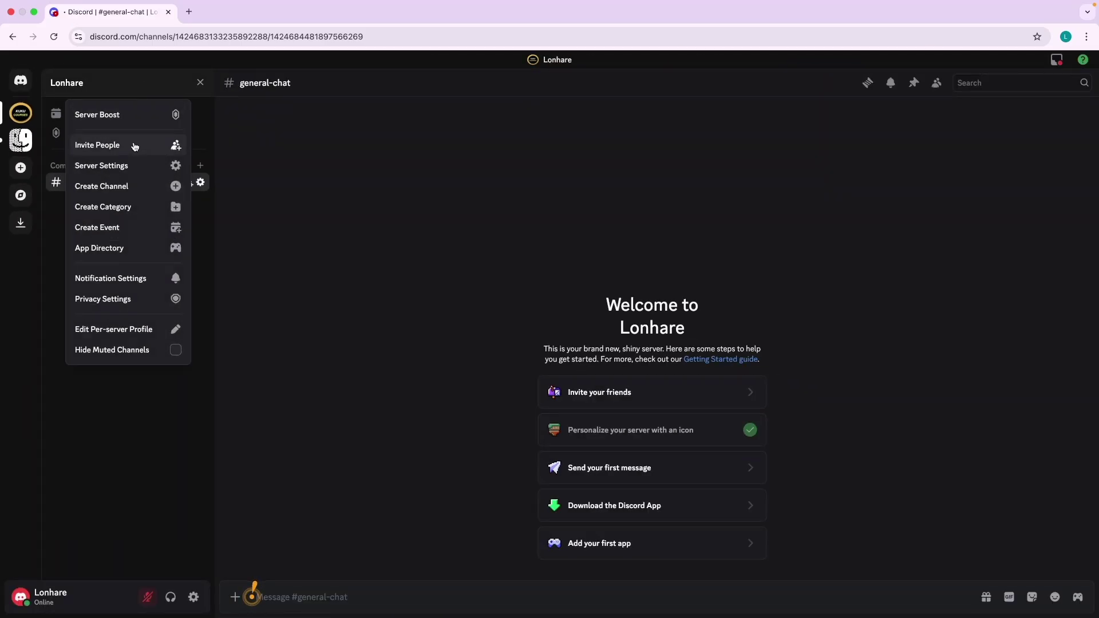
pyautogui.scroll(5, 140, 145)
pyautogui.scroll(-5, 171, 161)
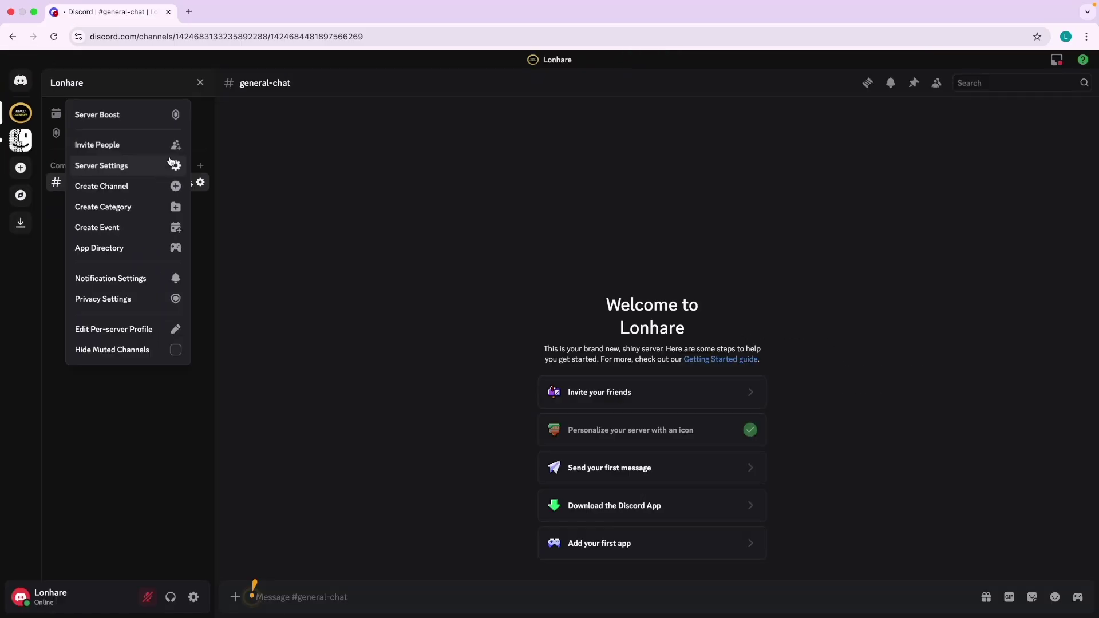
pyautogui.click(147, 148)
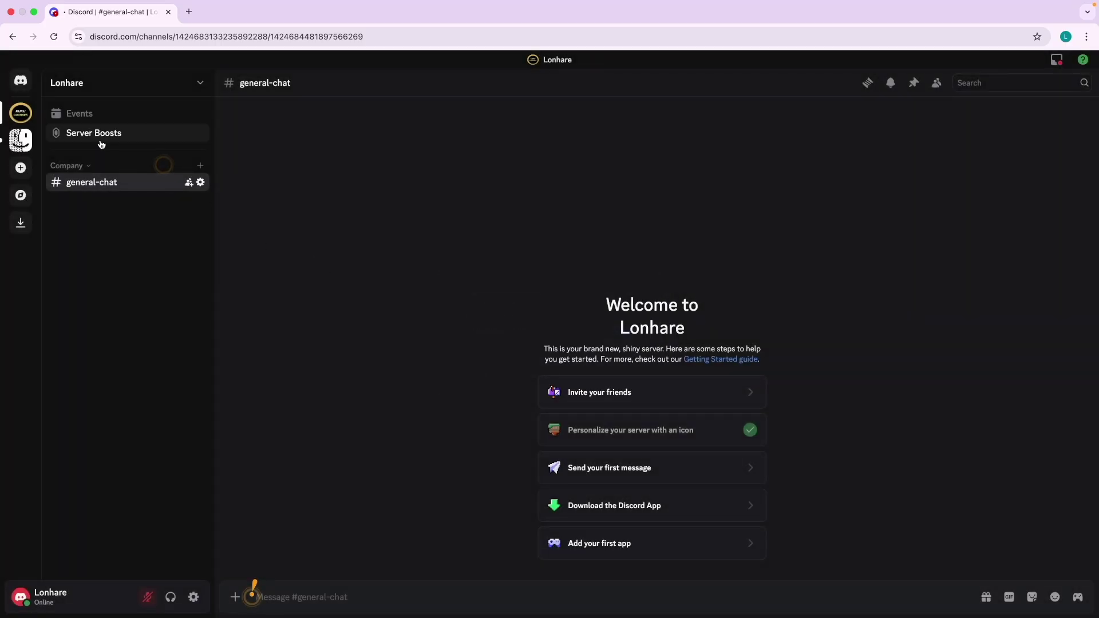
pyautogui.click(93, 91)
pyautogui.click(94, 146)
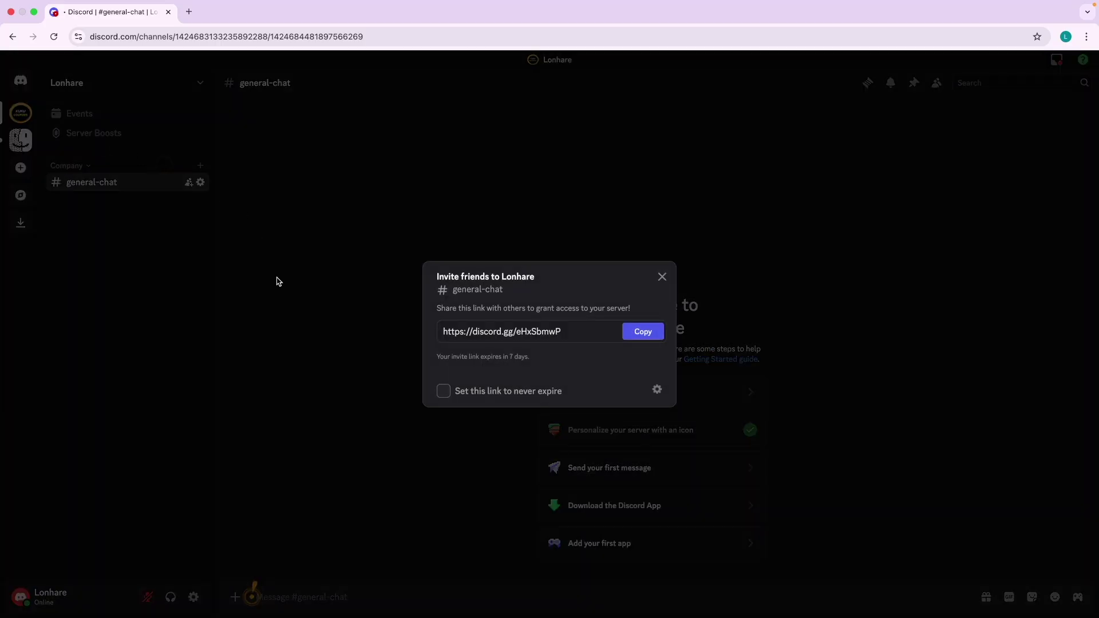
pyautogui.scroll(5, 480, 316)
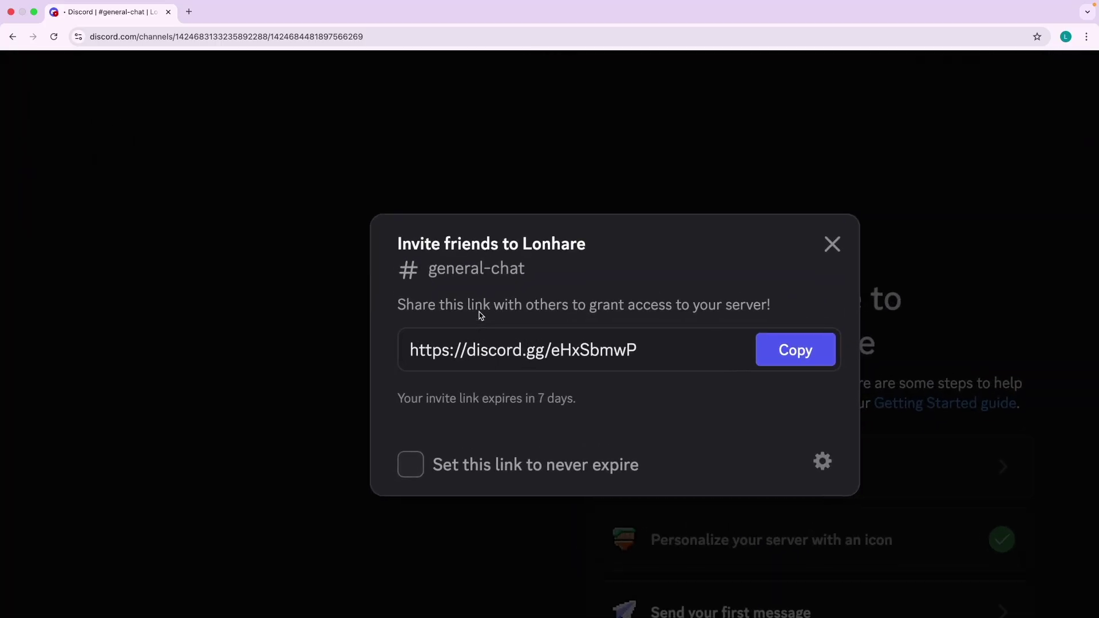
pyautogui.click(796, 351)
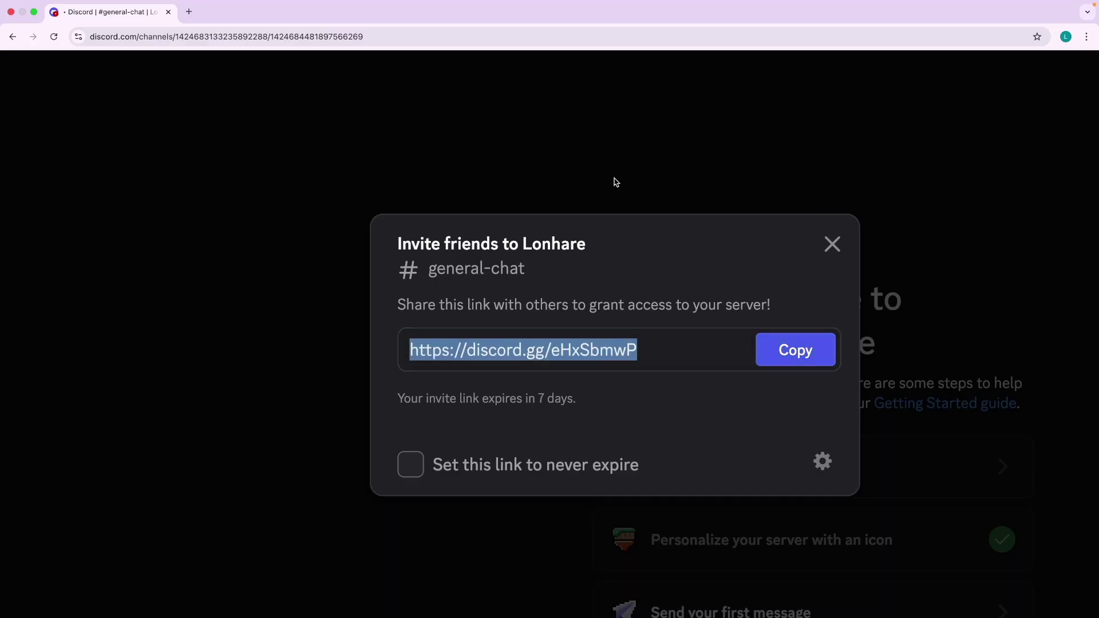
pyautogui.scroll(-5, 614, 165)
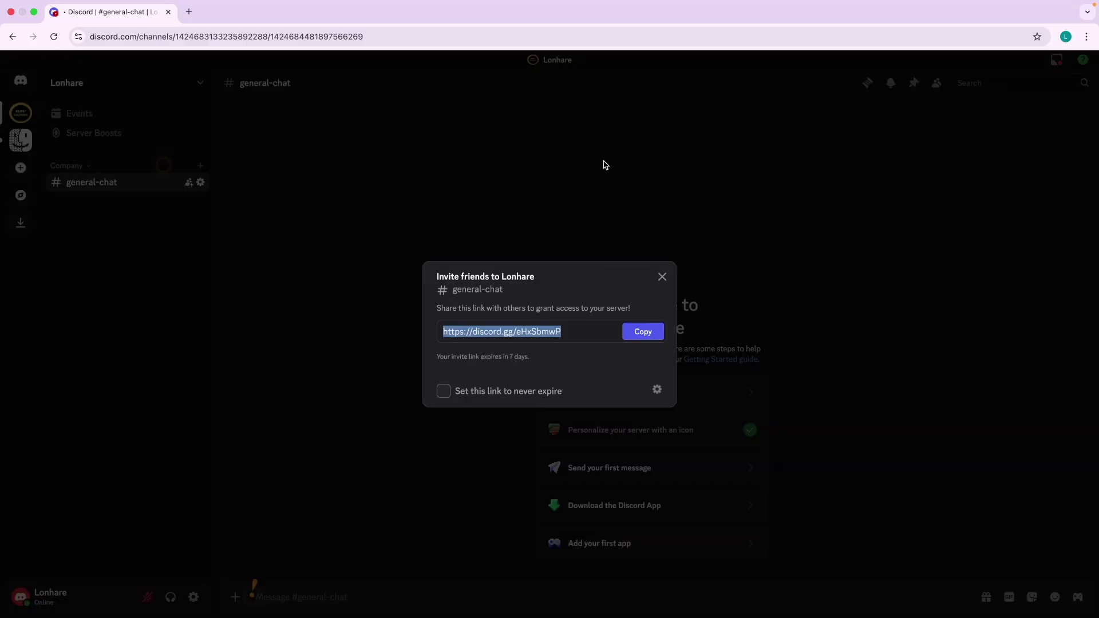
# Close the invitation, switch to the Dummy Chrome profile, and open the Discord web app from discord.com.
pyautogui.click(659, 278)
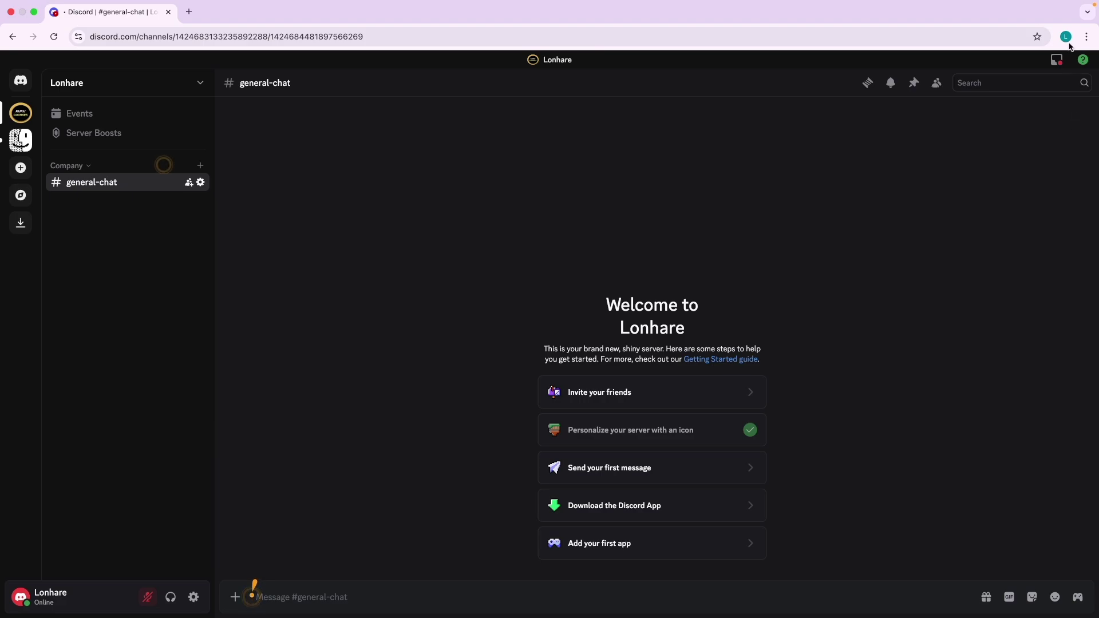
pyautogui.click(1067, 37)
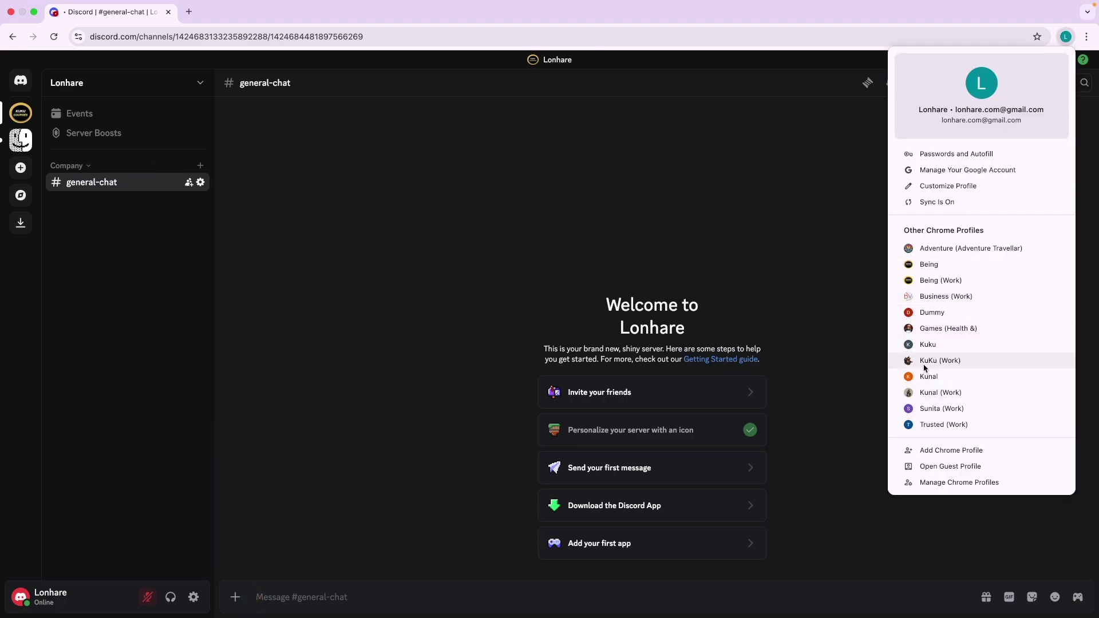
pyautogui.click(932, 313)
pyautogui.write('discord.com')
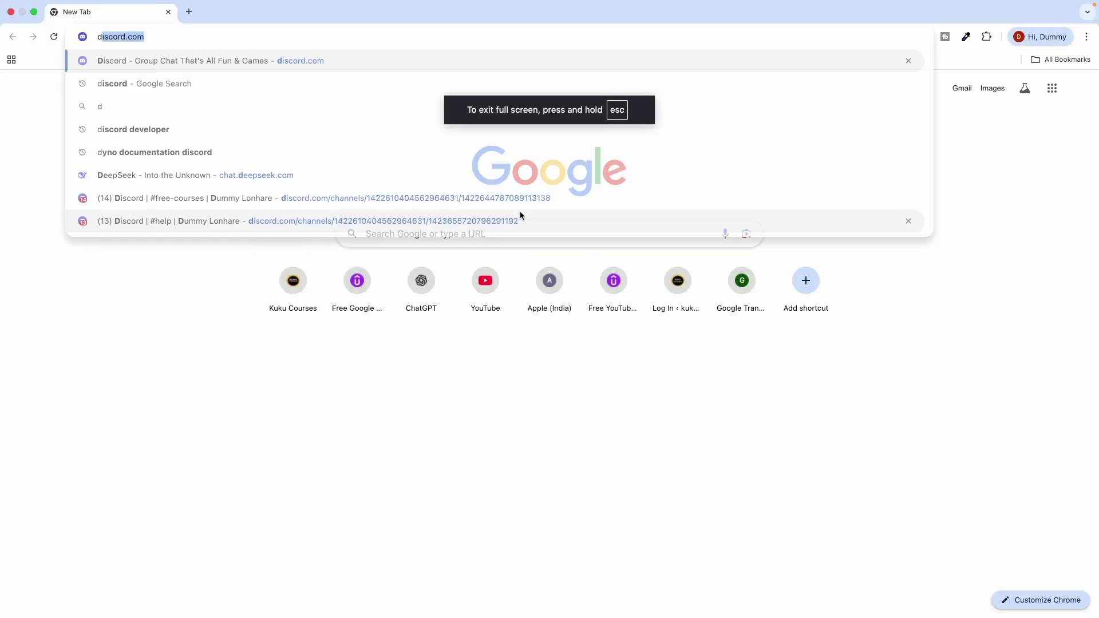
pyautogui.press('Return')
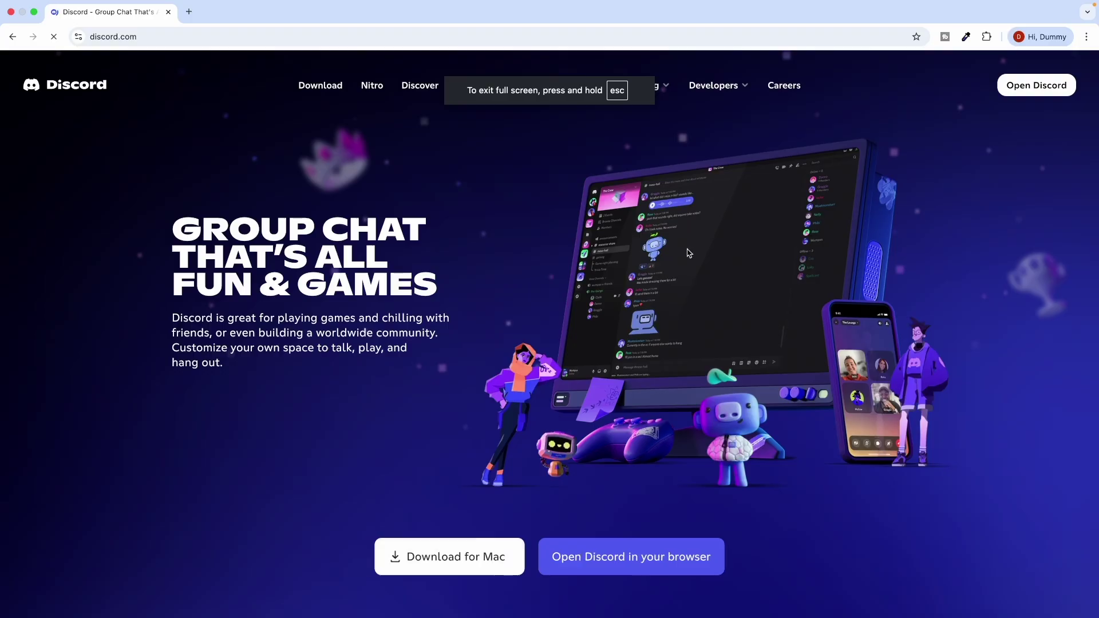
pyautogui.click(1037, 85)
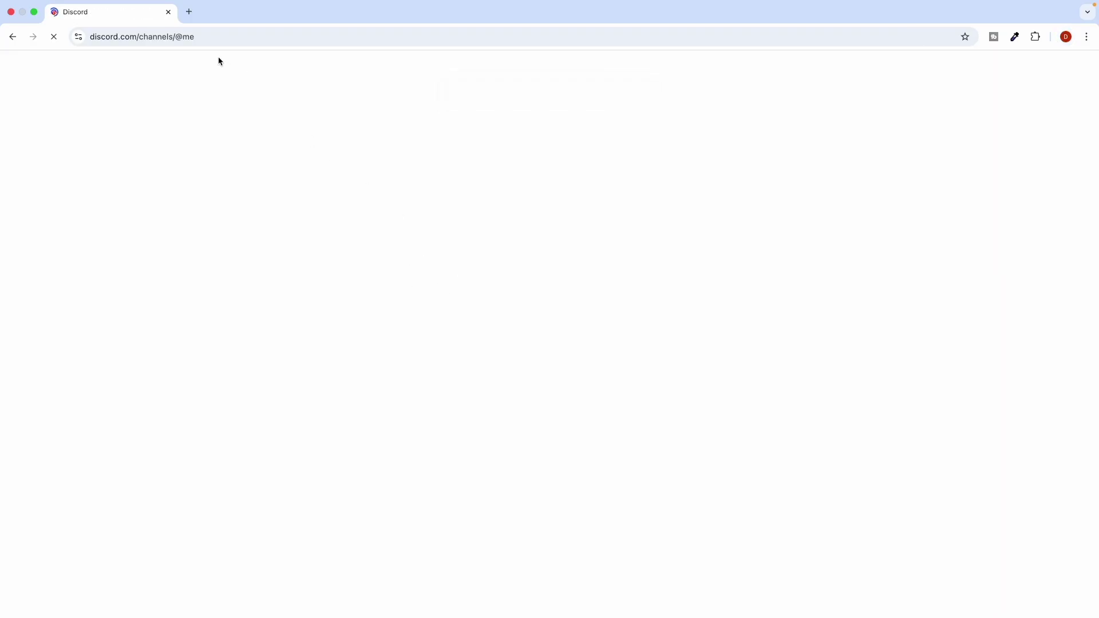
# Open the copied invite link in a new browser tab and accept the server invitation in the Discord desktop app.
pyautogui.click(189, 11)
pyautogui.press('super+v')
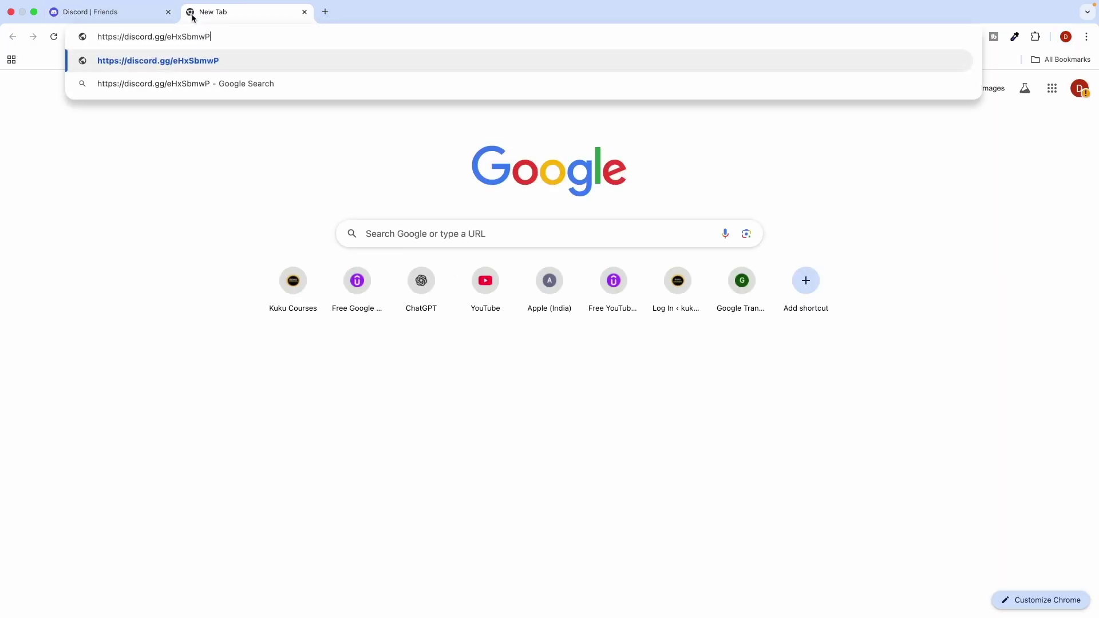
pyautogui.press('Return')
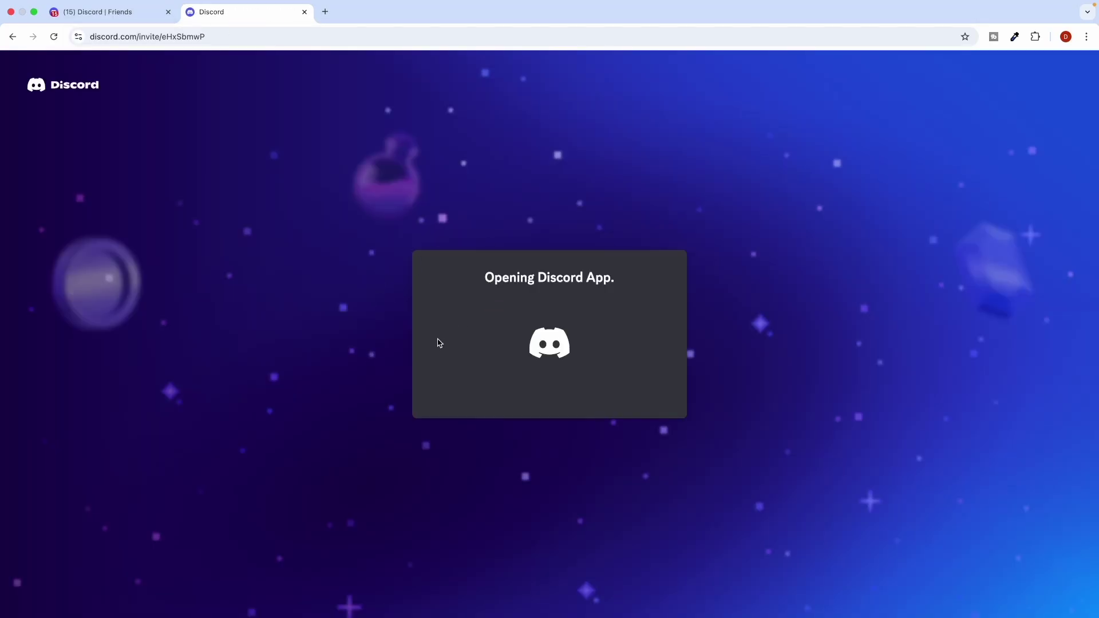
pyautogui.hotkey('ctrl', 'Right')
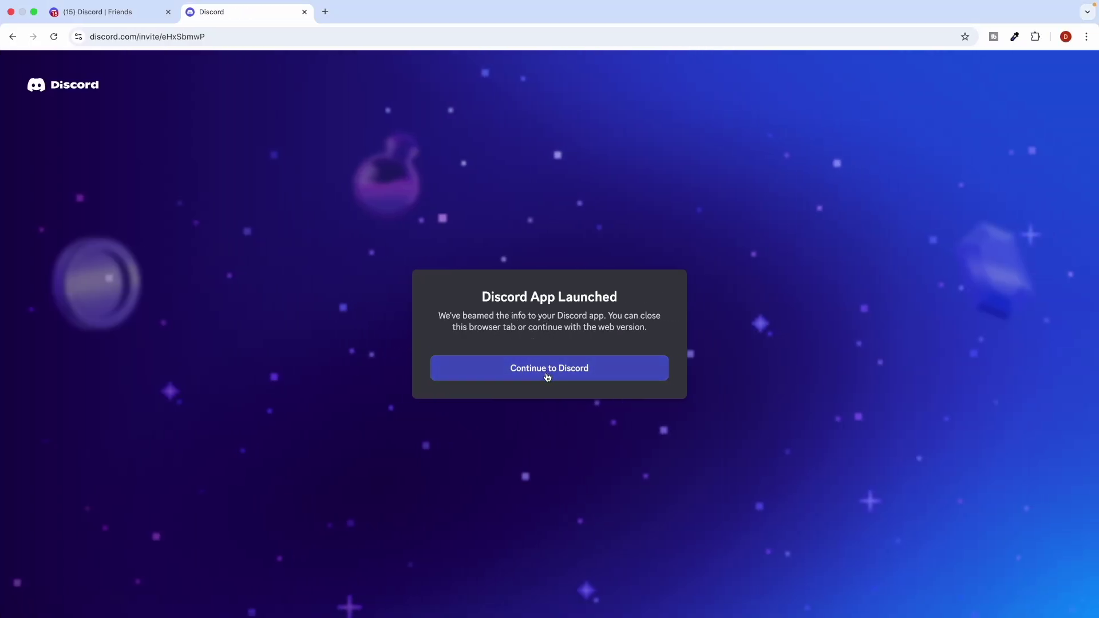
pyautogui.hotkey('ctrl', 'Right')
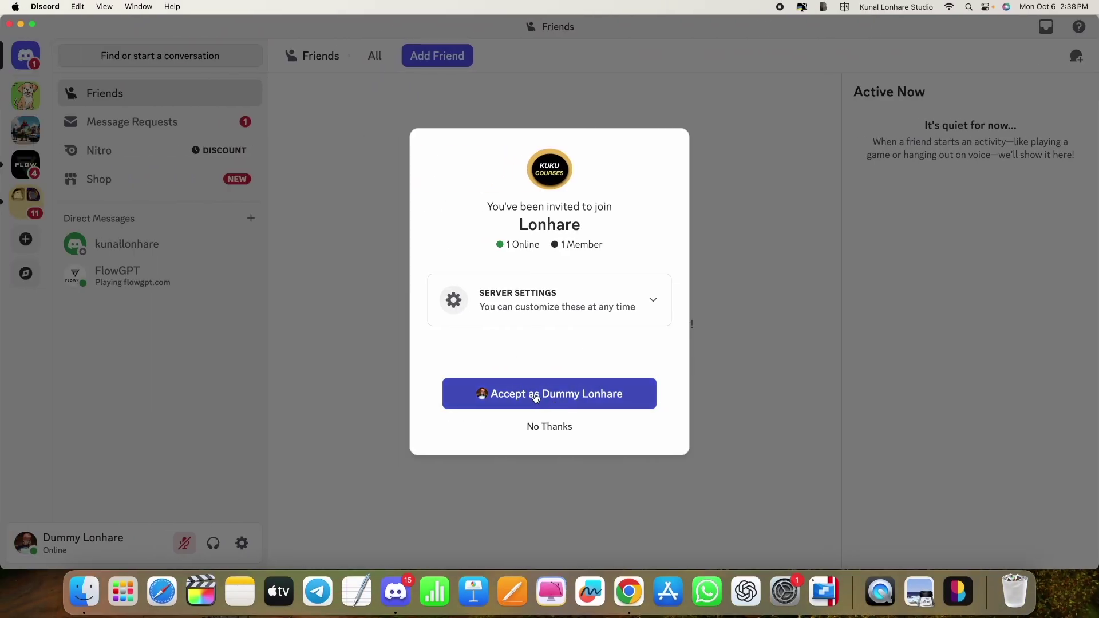
pyautogui.click(536, 398)
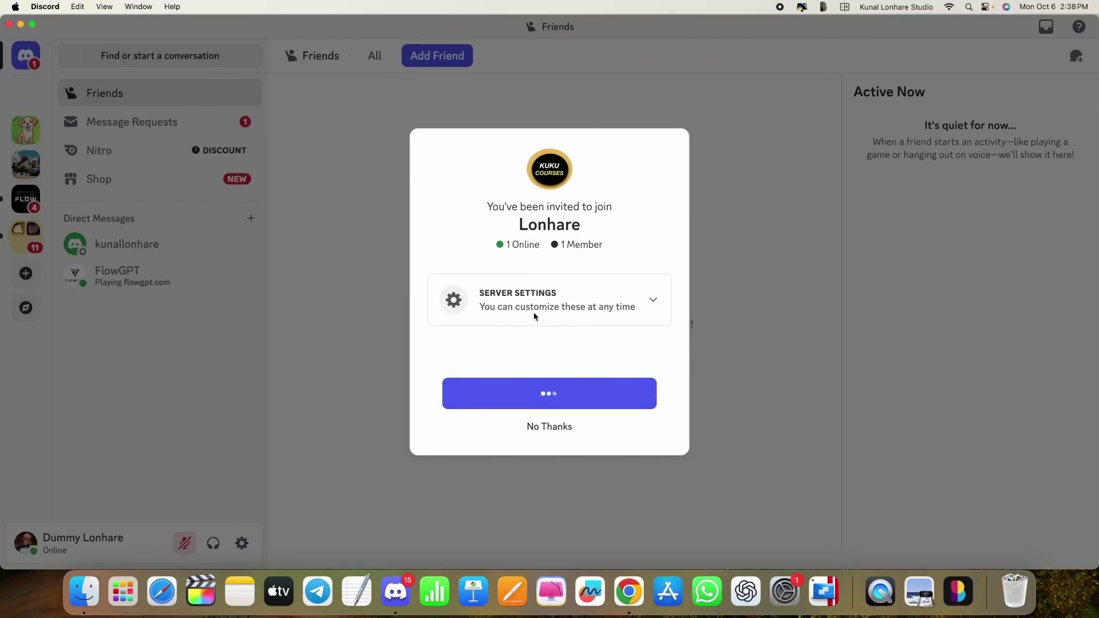
# Send the message "hi" in the server's general-chat from the invited account in the Discord desktop app.
pyautogui.hotkey('ctrl', 'Left')
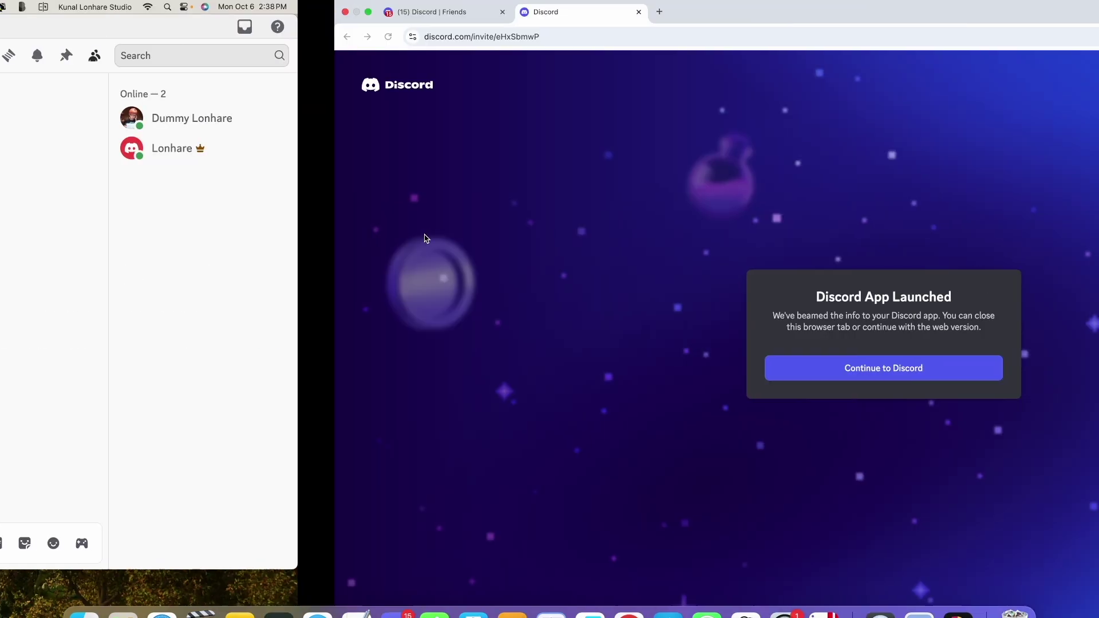
pyautogui.click(113, 11)
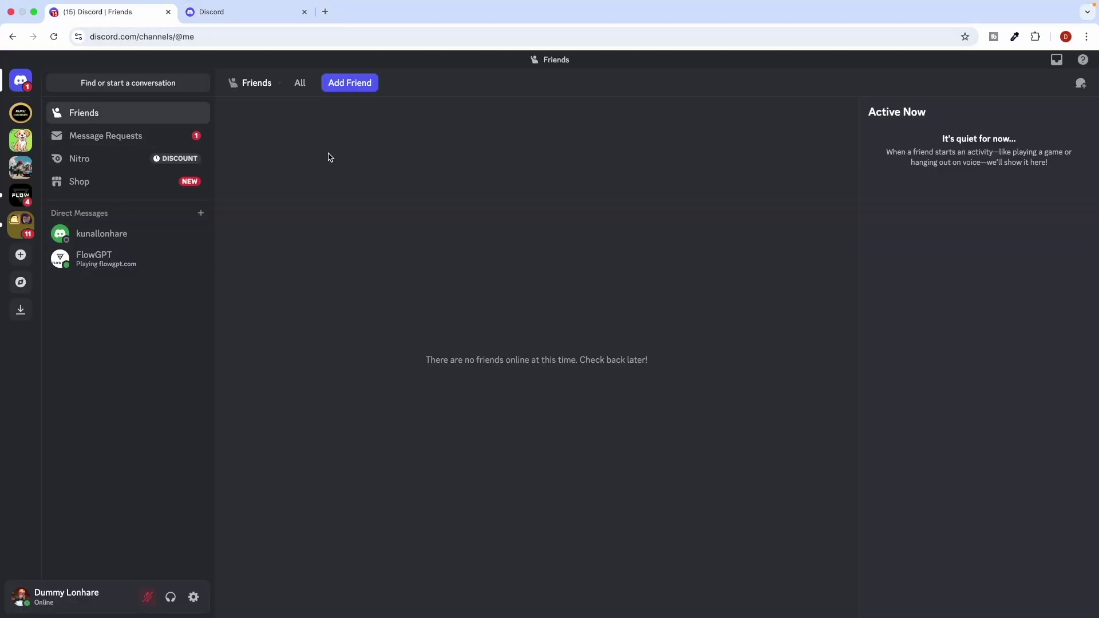
pyautogui.hotkey('ctrl', 'Right')
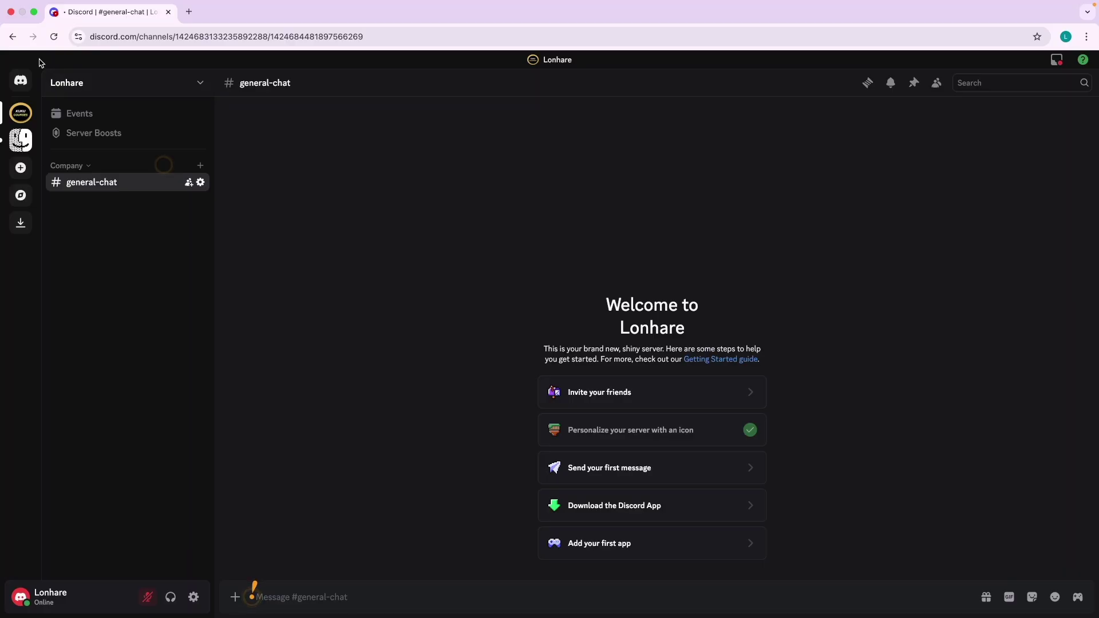
pyautogui.hotkey('ctrl', 'Left')
pyautogui.hotkey('ctrl', 'Left')
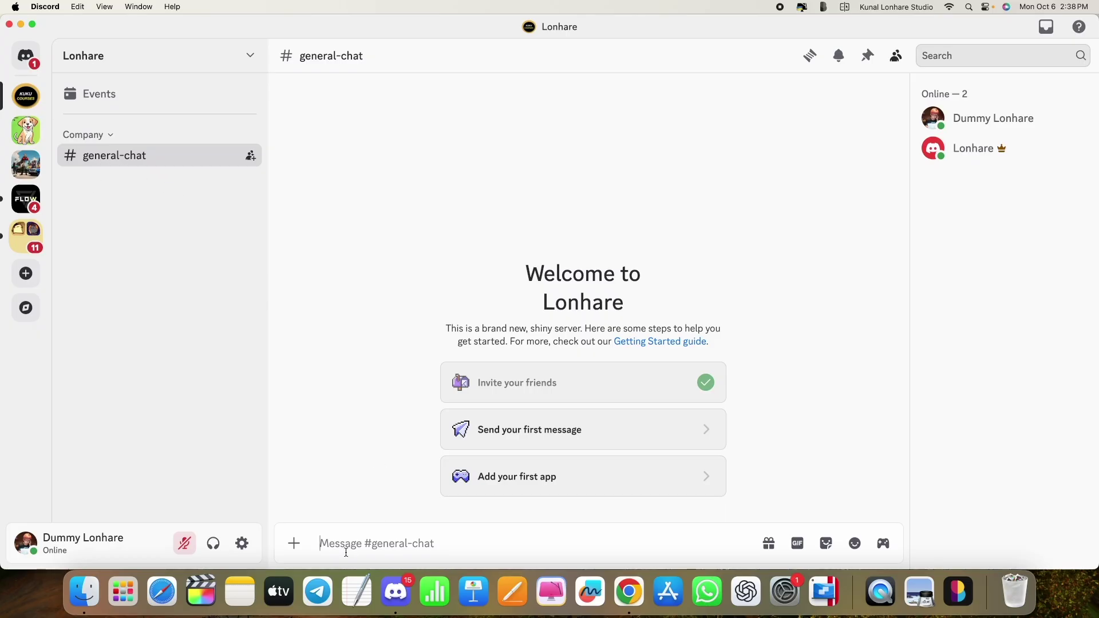
pyautogui.write('hi')
pyautogui.press('Return')
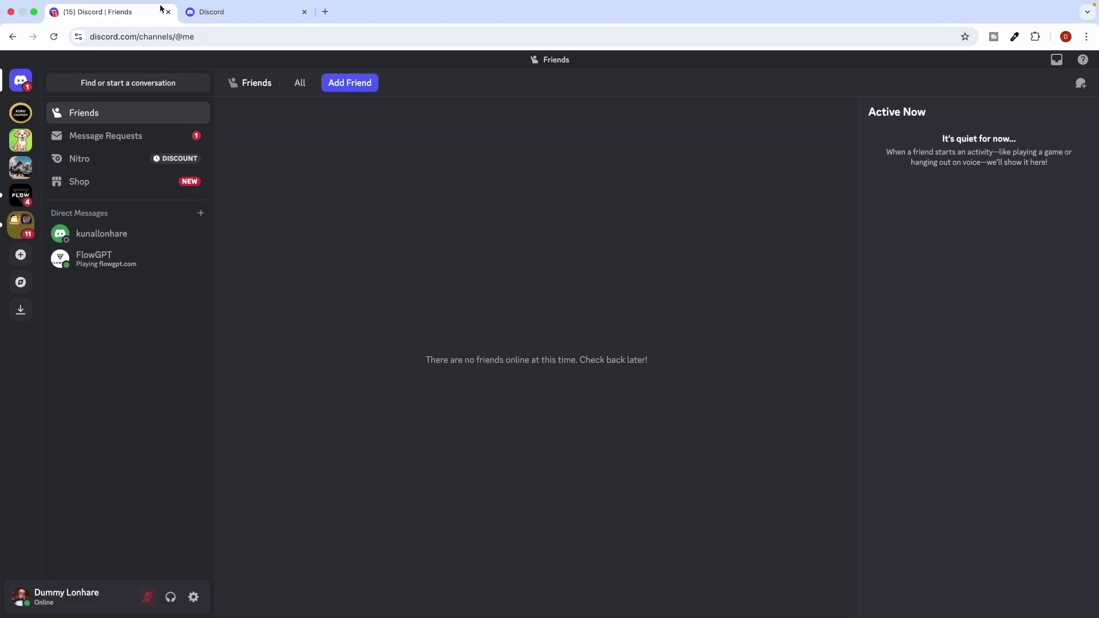
# Close the invited account's browser tabs and reply "how are you?" in general-chat from the server owner's account.
pyautogui.click(168, 12)
pyautogui.click(168, 11)
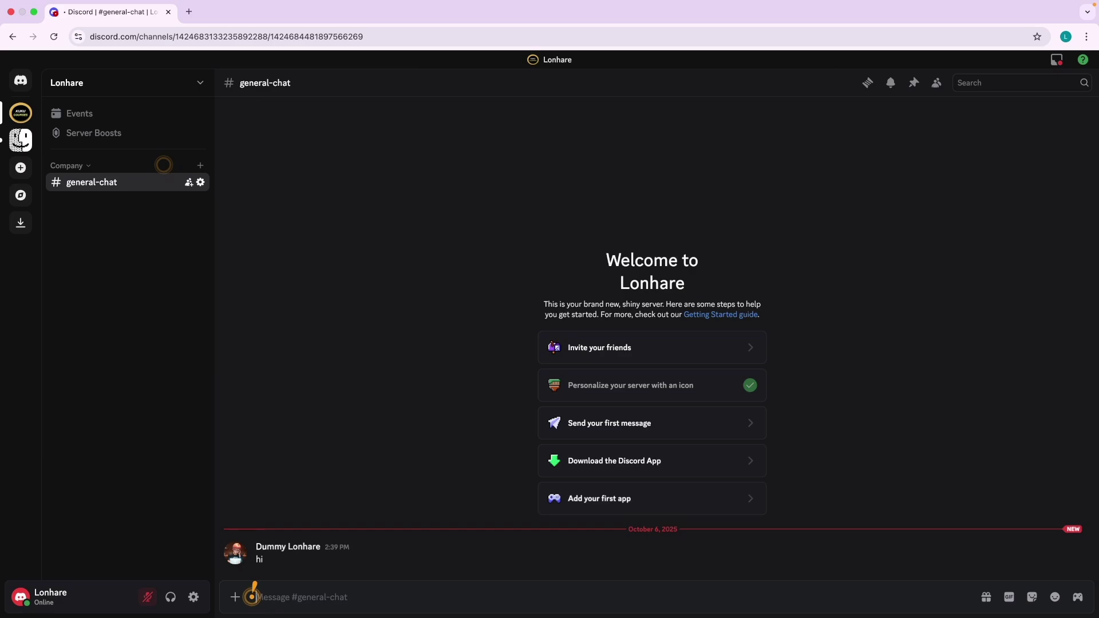
pyautogui.write('how are you')
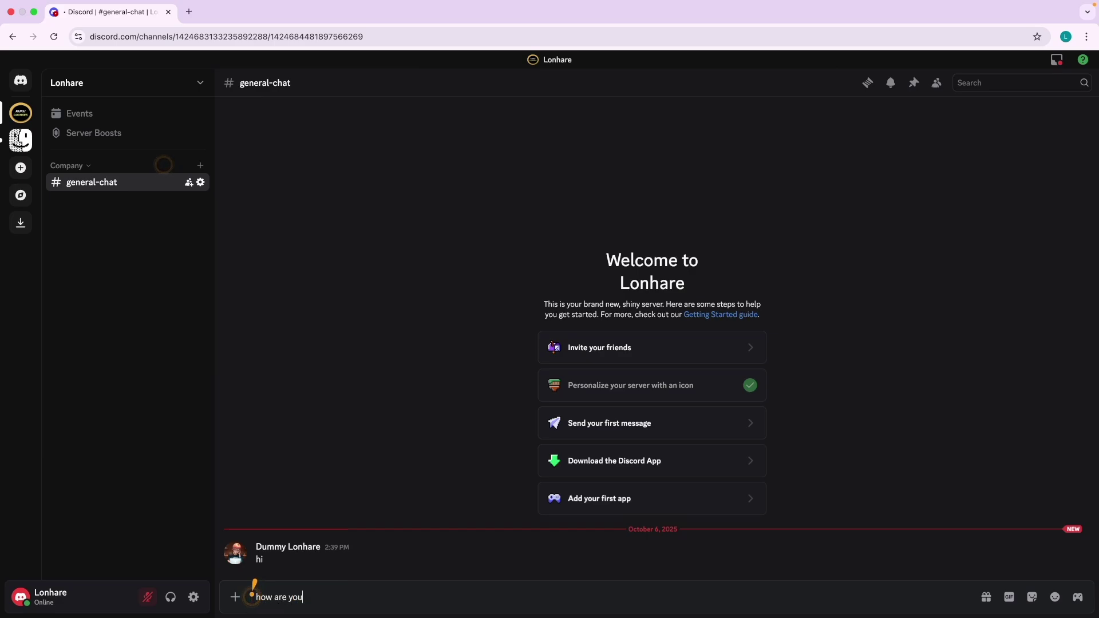
pyautogui.write('?')
pyautogui.press('Return')
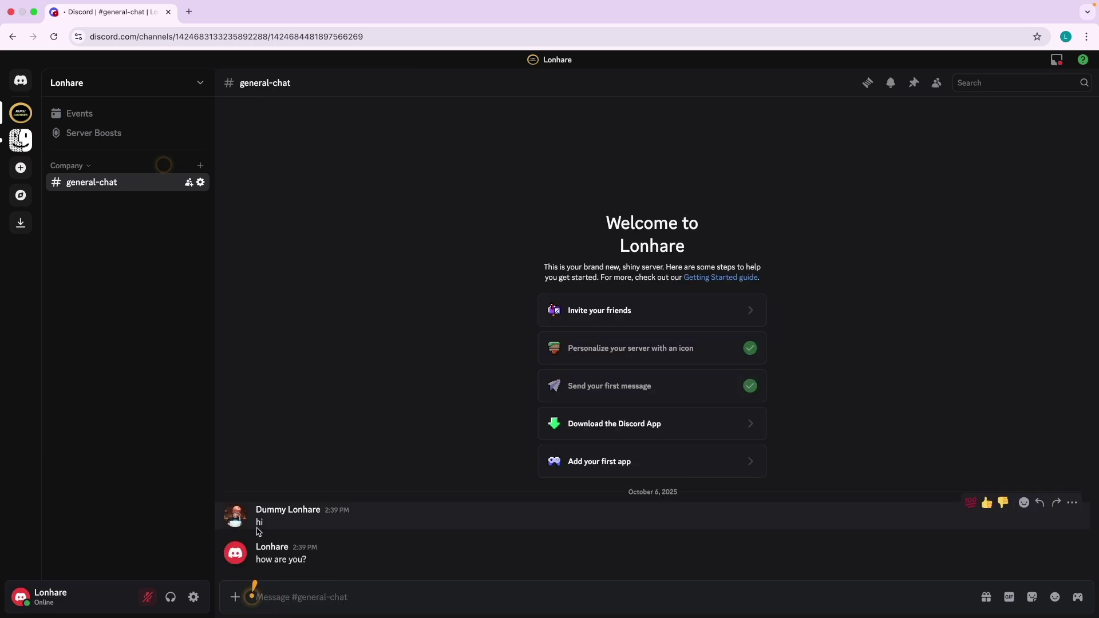
pyautogui.press('super+Tab')
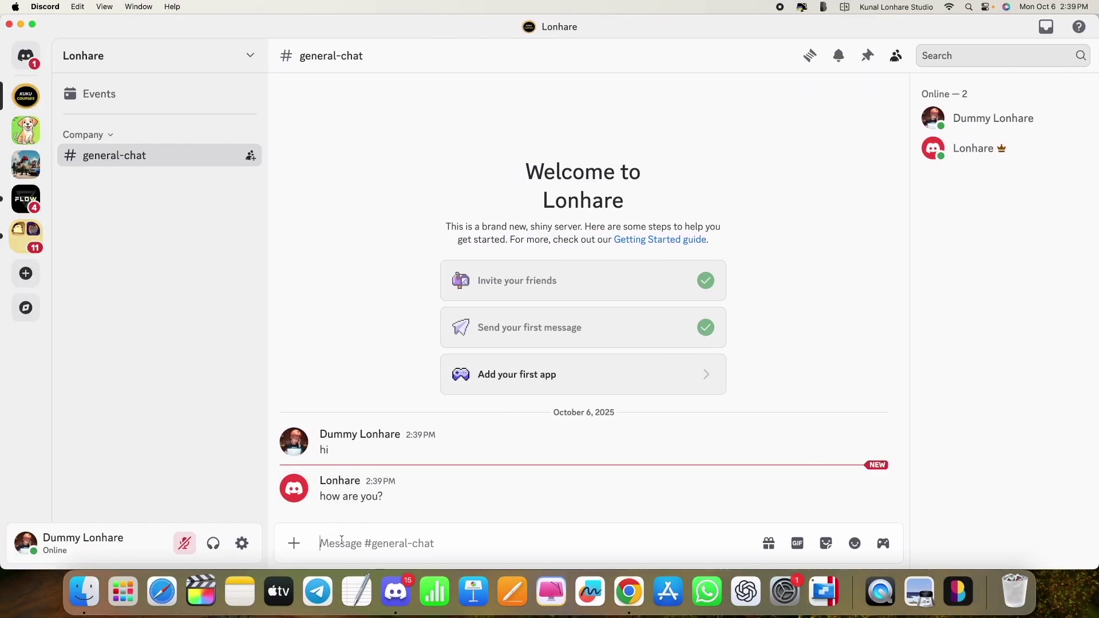
pyautogui.press('super+Tab')
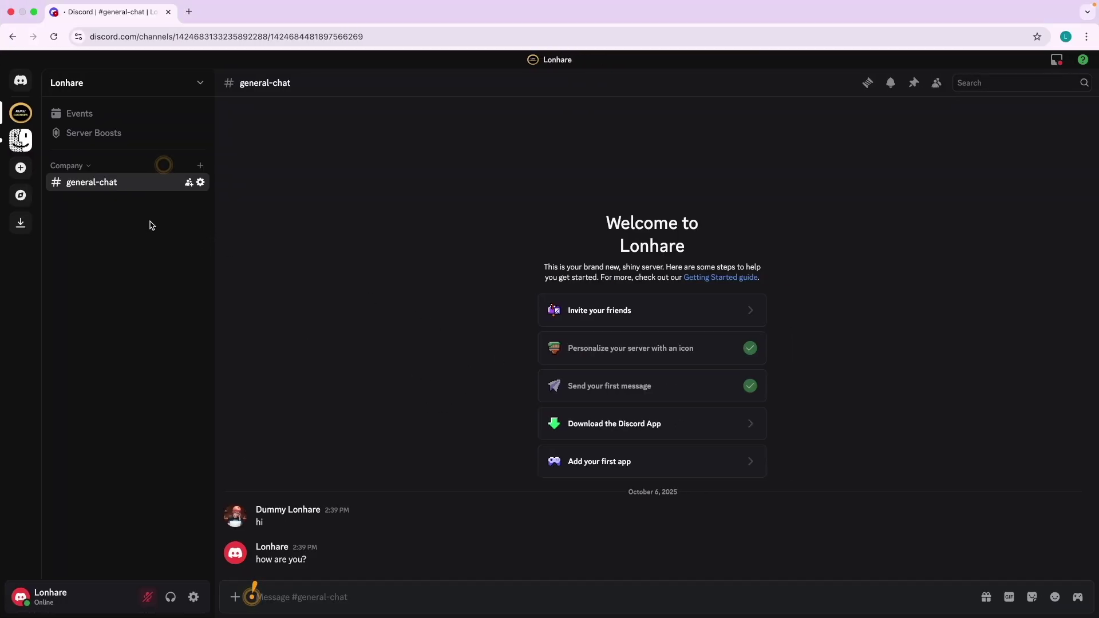
# Create a non-private text channel named terms-and-conditions in the Company category.
pyautogui.scroll(5, 105, 173)
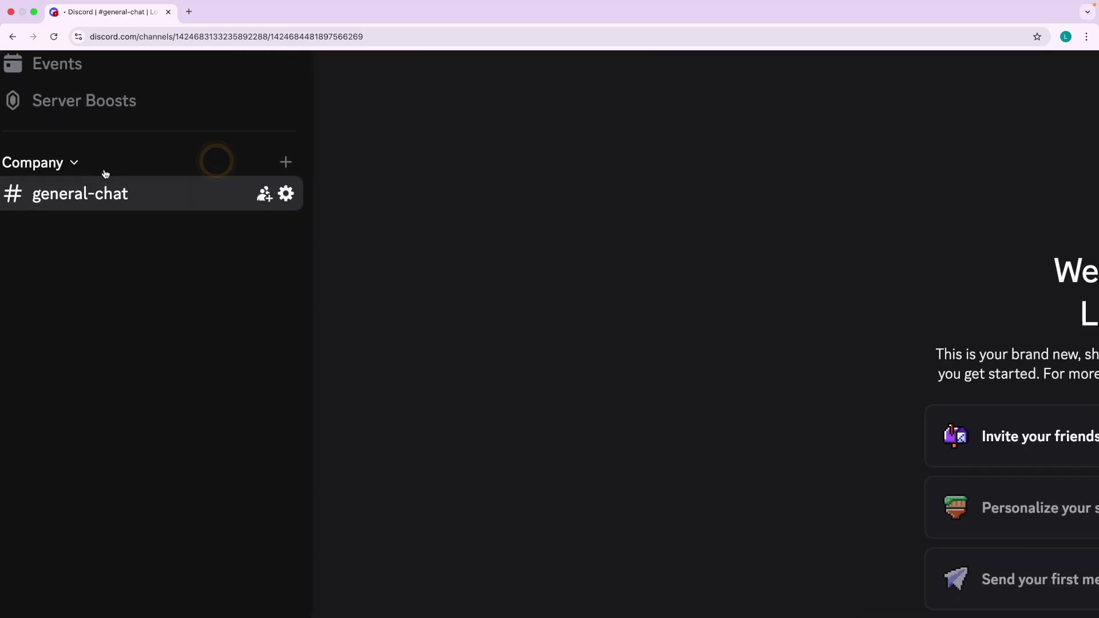
pyautogui.scroll(-5, 228, 233)
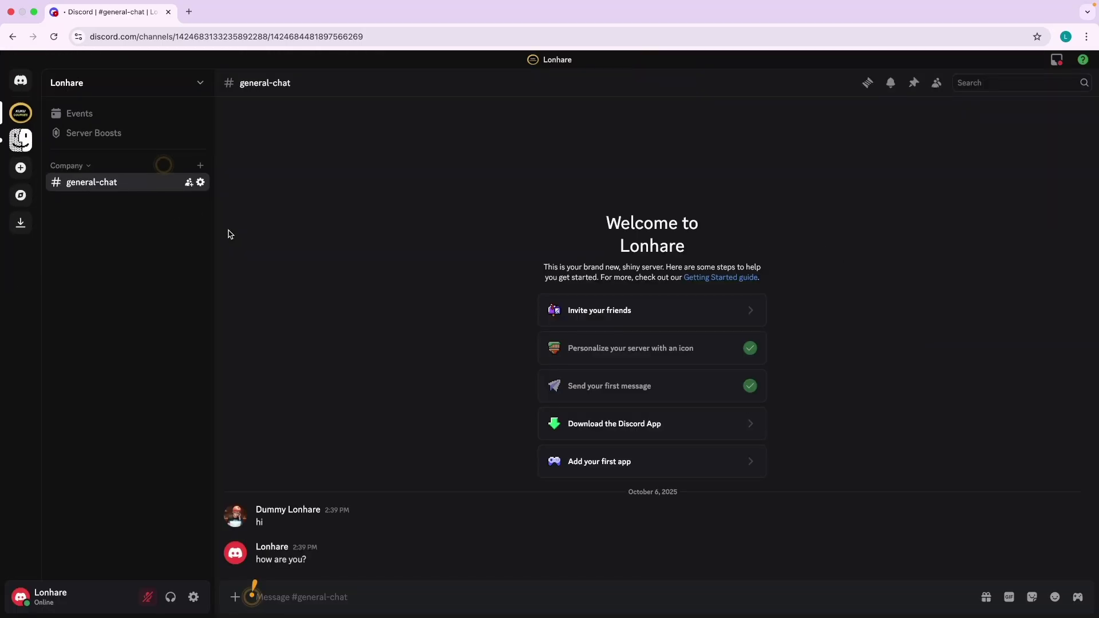
pyautogui.click(200, 166)
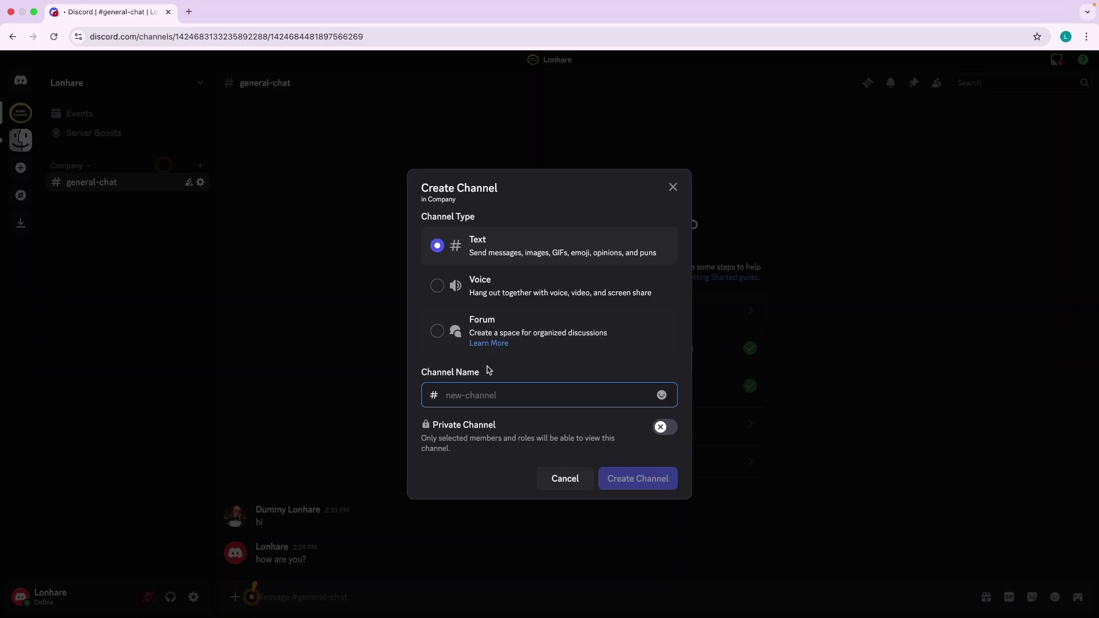
pyautogui.write('terms-and-con')
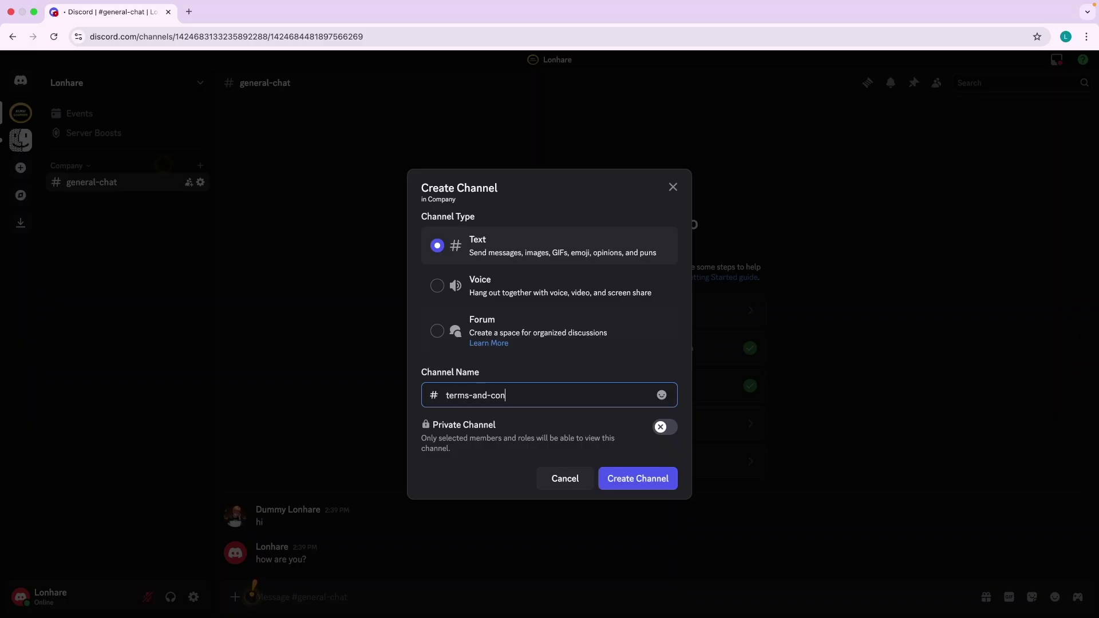
pyautogui.write('itions')
pyautogui.click(622, 479)
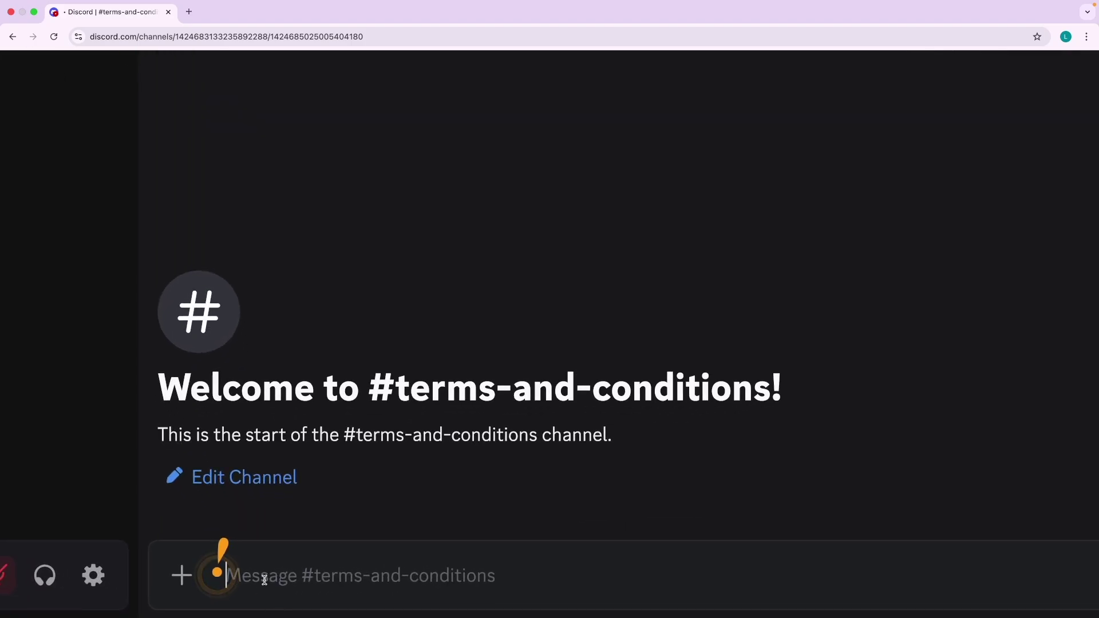
# Find ChatGPT through a web search in a new browser tab and log in with the Google account.
pyautogui.click(188, 12)
pyautogui.write('chat')
pyautogui.press('Return')
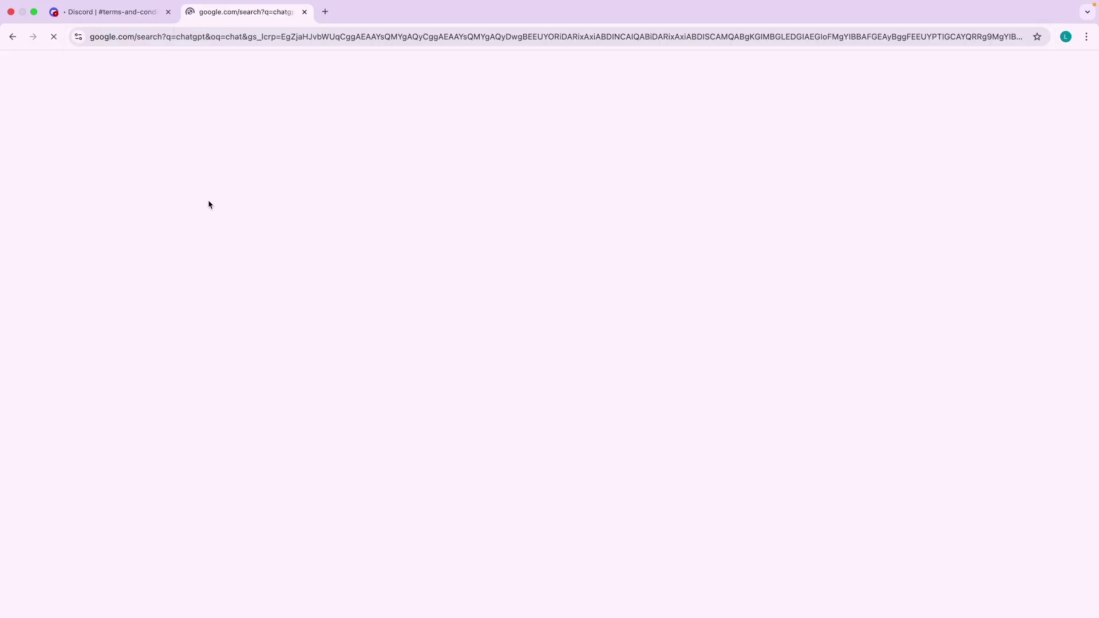
pyautogui.click(151, 174)
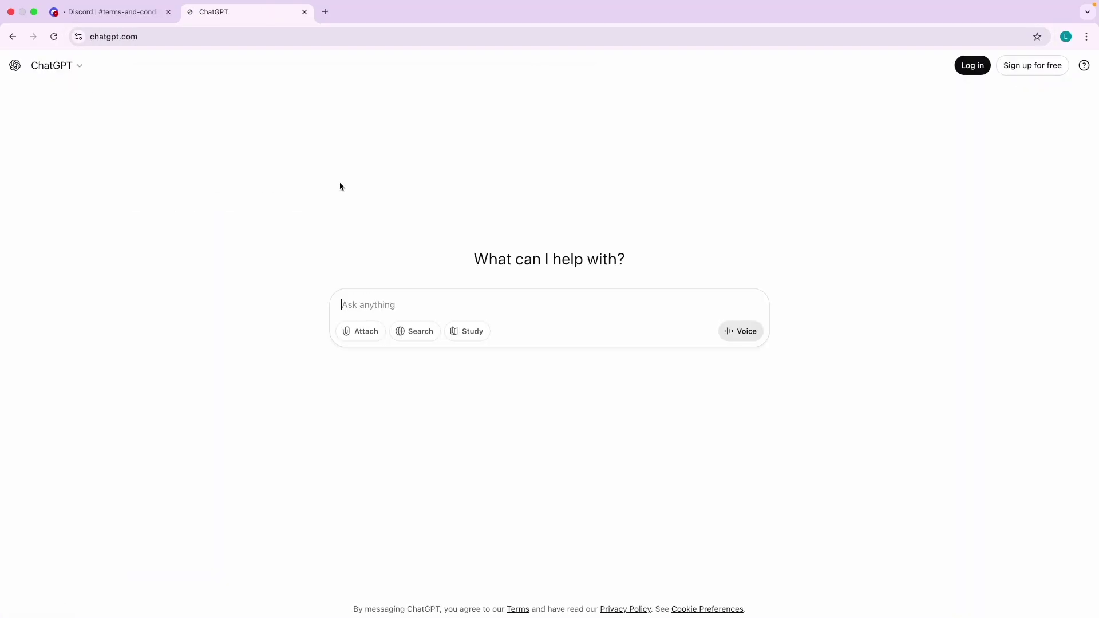
pyautogui.click(960, 72)
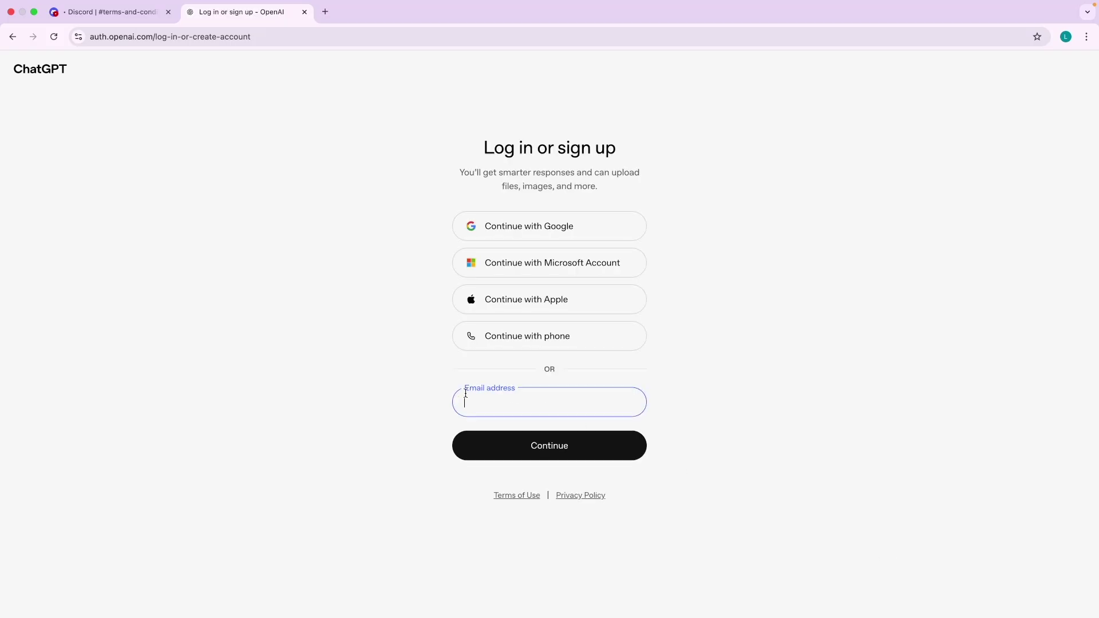
pyautogui.click(529, 217)
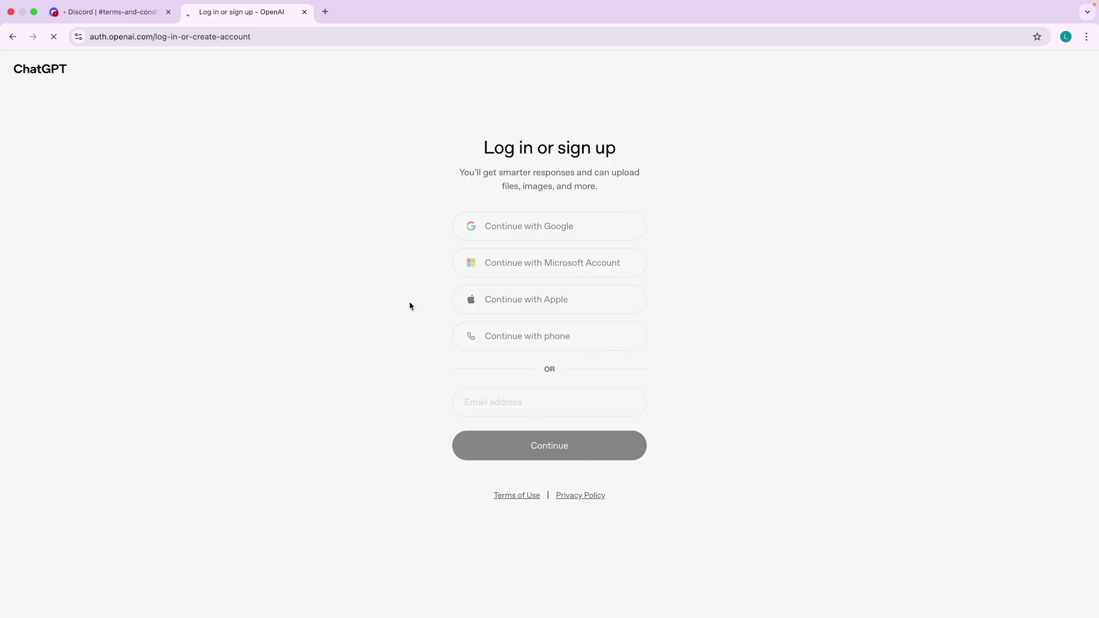
pyautogui.click(112, 15)
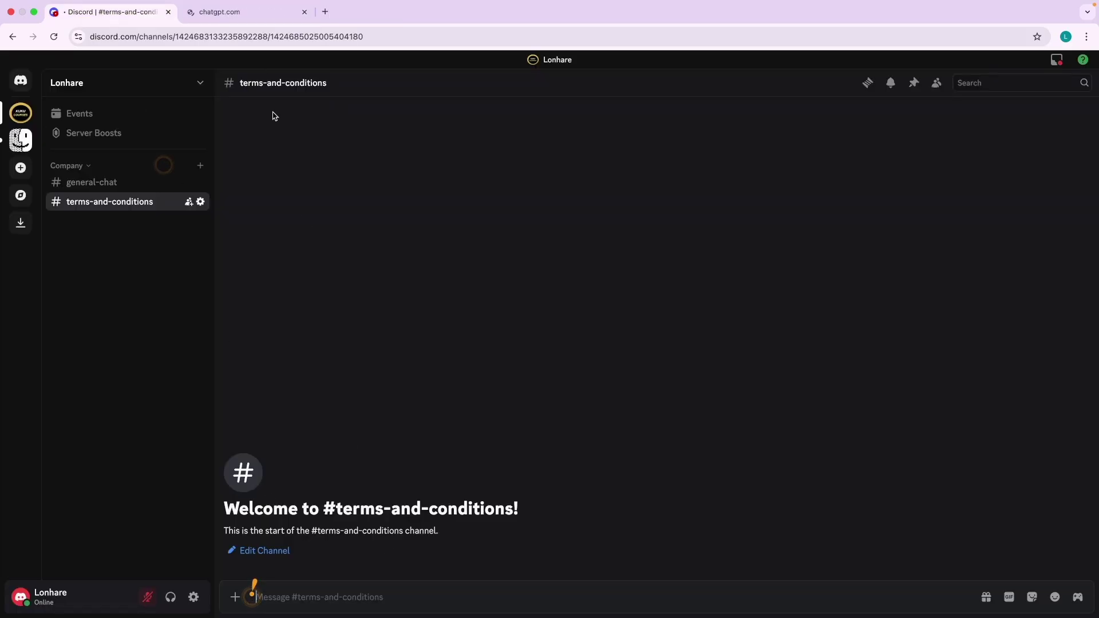
pyautogui.click(230, 17)
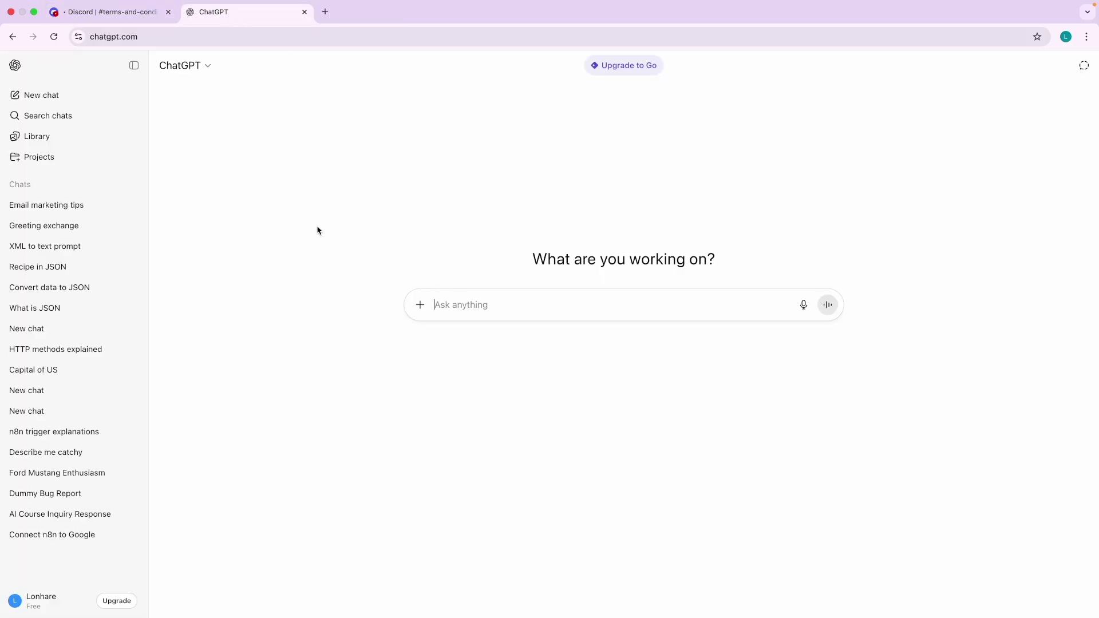
# Ask ChatGPT "hey for my discord channel write standats terms and condition" with the sidebar collapsed.
pyautogui.click(134, 65)
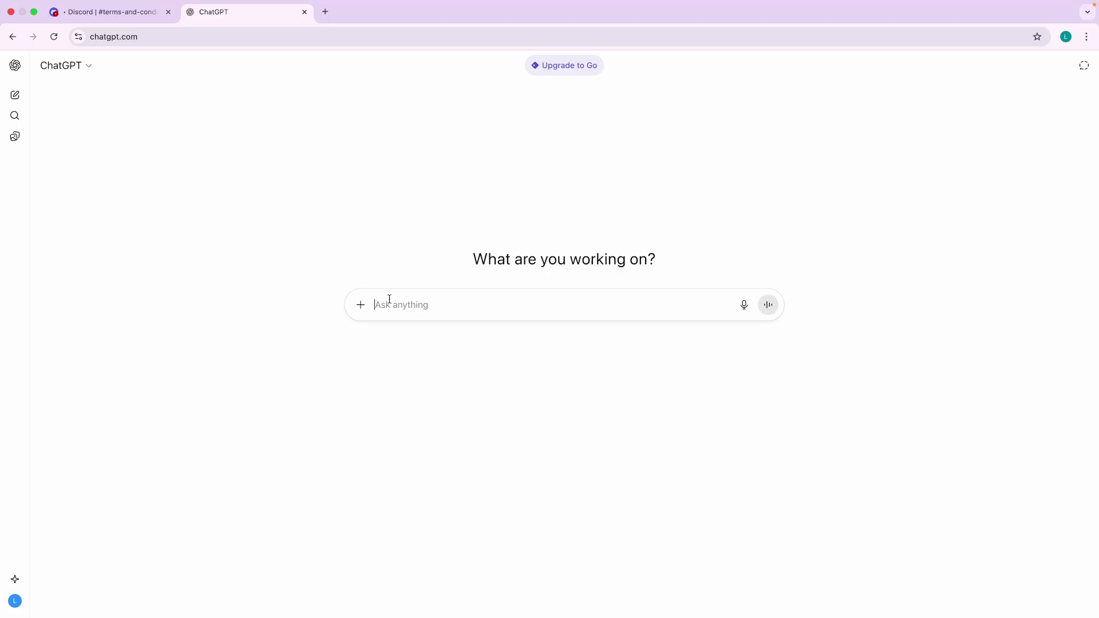
pyautogui.write('hey ')
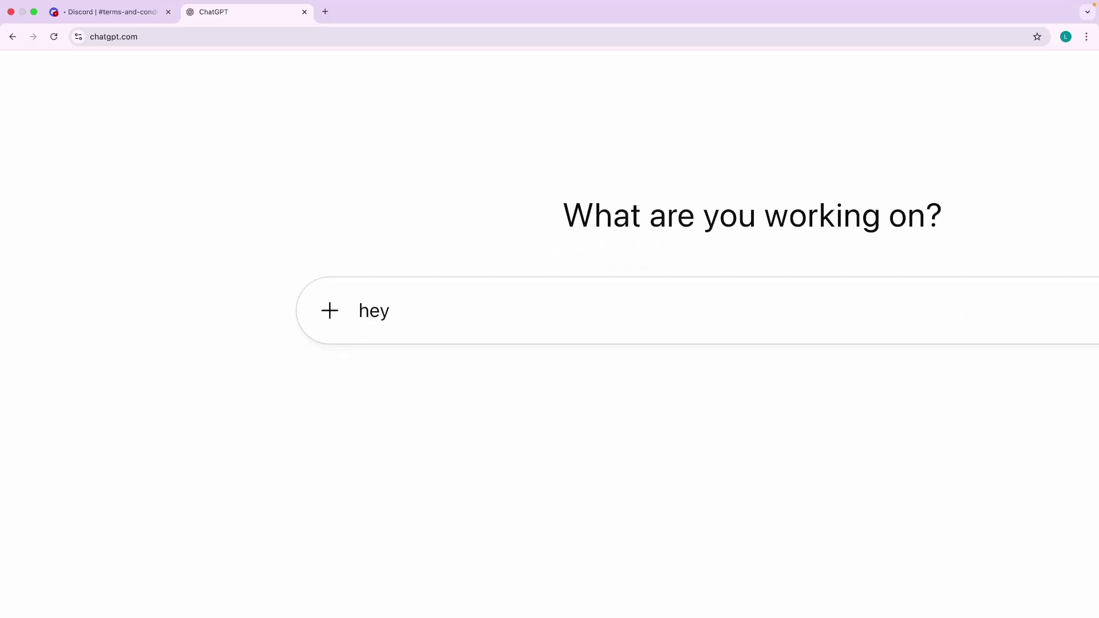
pyautogui.write('for my discord cha')
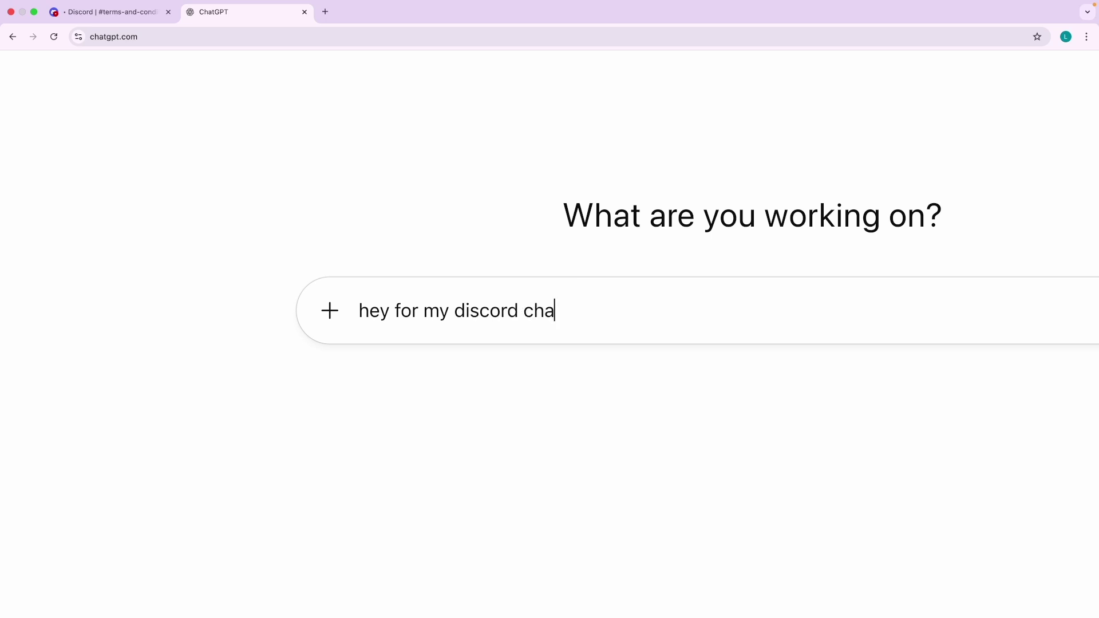
pyautogui.write('nnel write standats terms and condition')
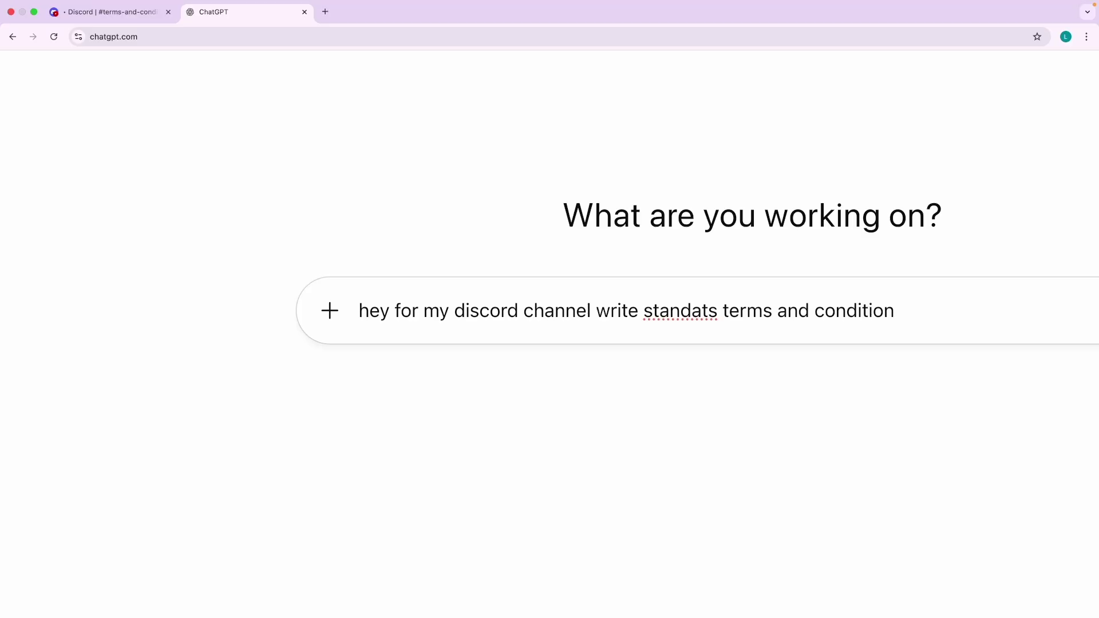
pyautogui.press('Return')
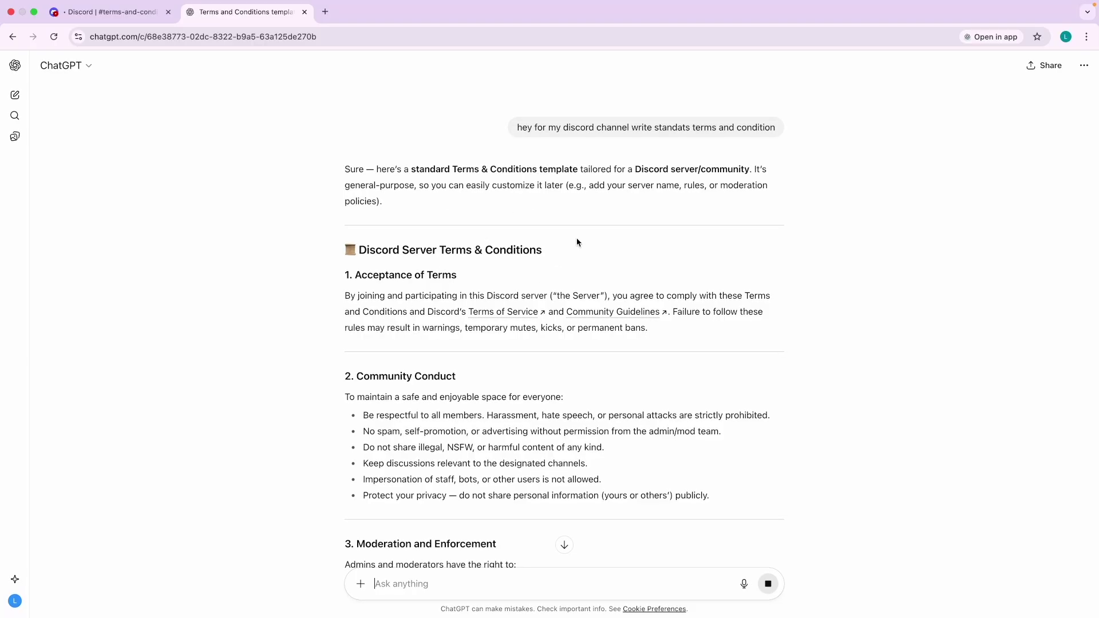
pyautogui.scroll(5, 775, 147)
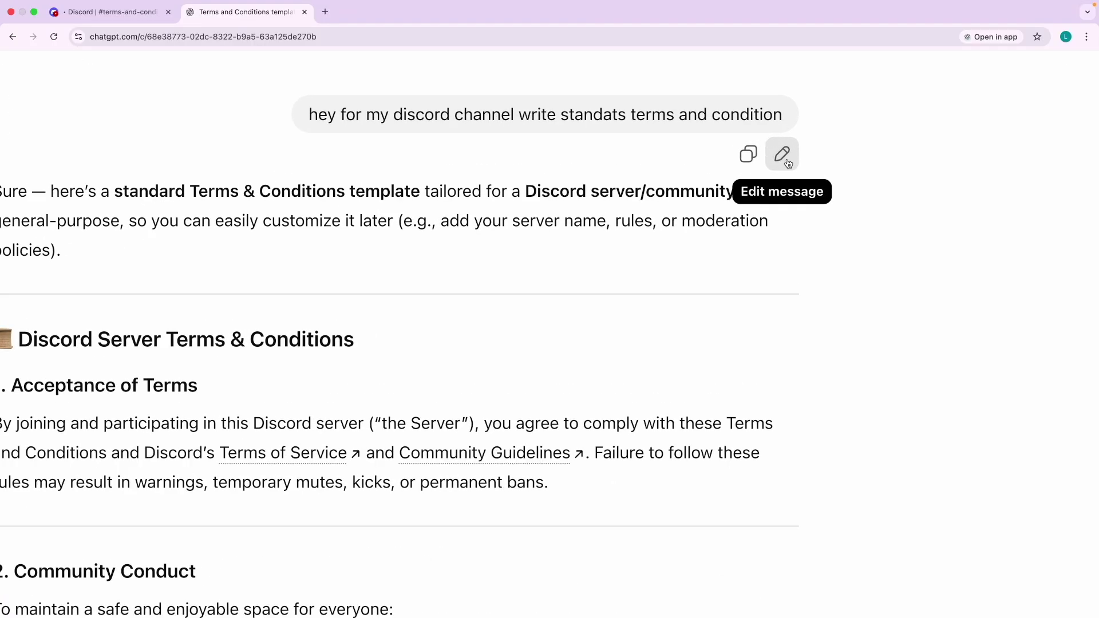
pyautogui.click(775, 146)
pyautogui.hscroll(-4, 489, 175)
pyautogui.write('.')
pyautogui.hotkey('shift', 'Return')
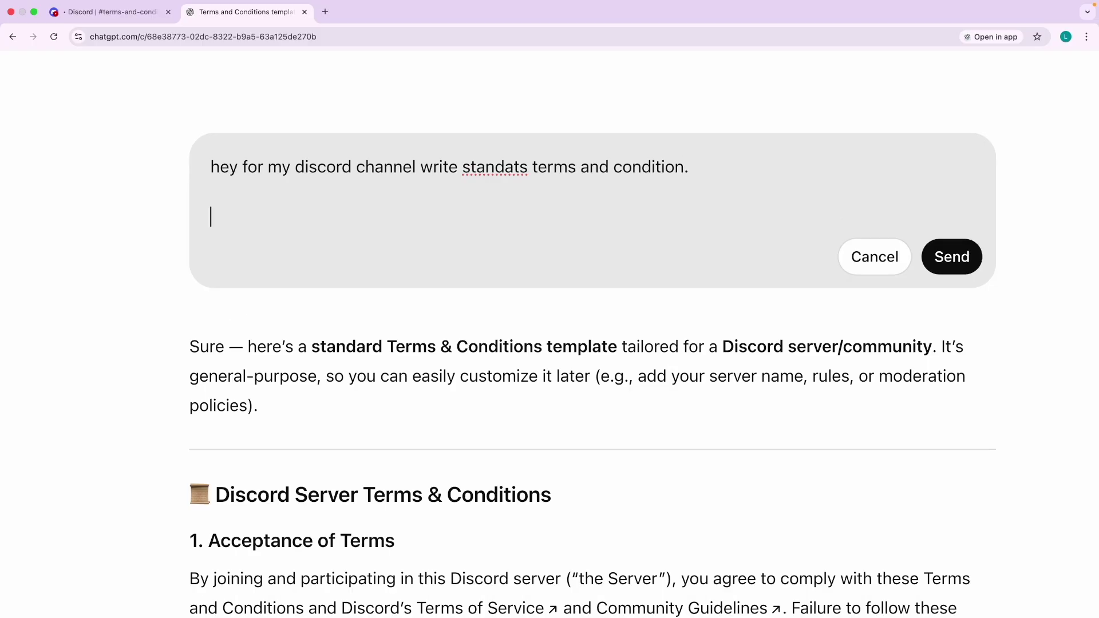
pyautogui.write('My business details')
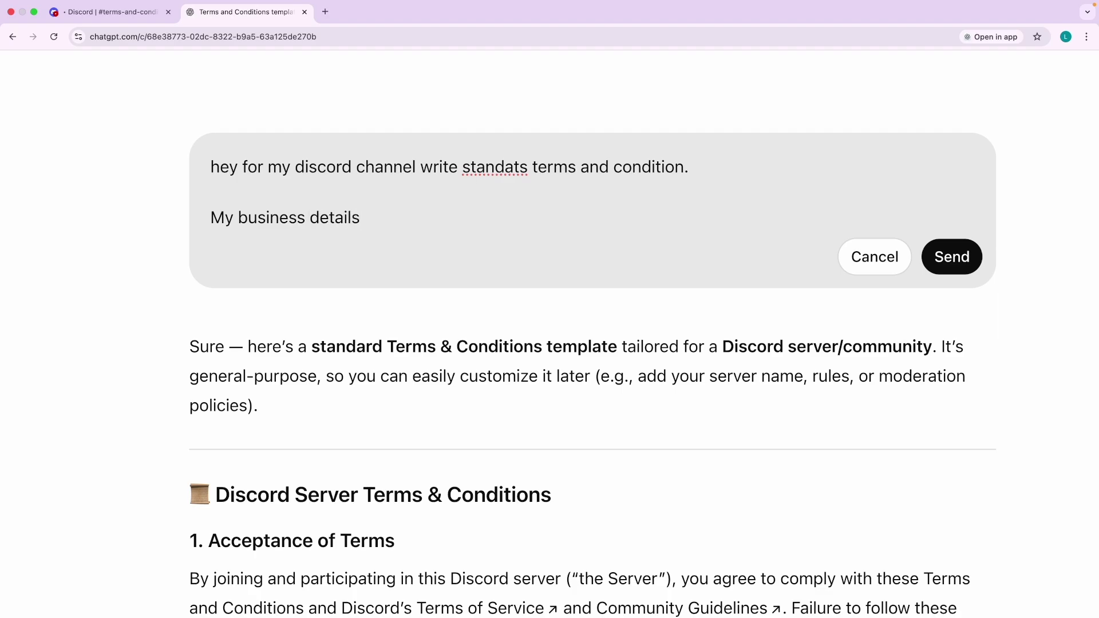
pyautogui.write(' are below:-')
pyautogui.doubleClick(290, 214)
pyautogui.write('server')
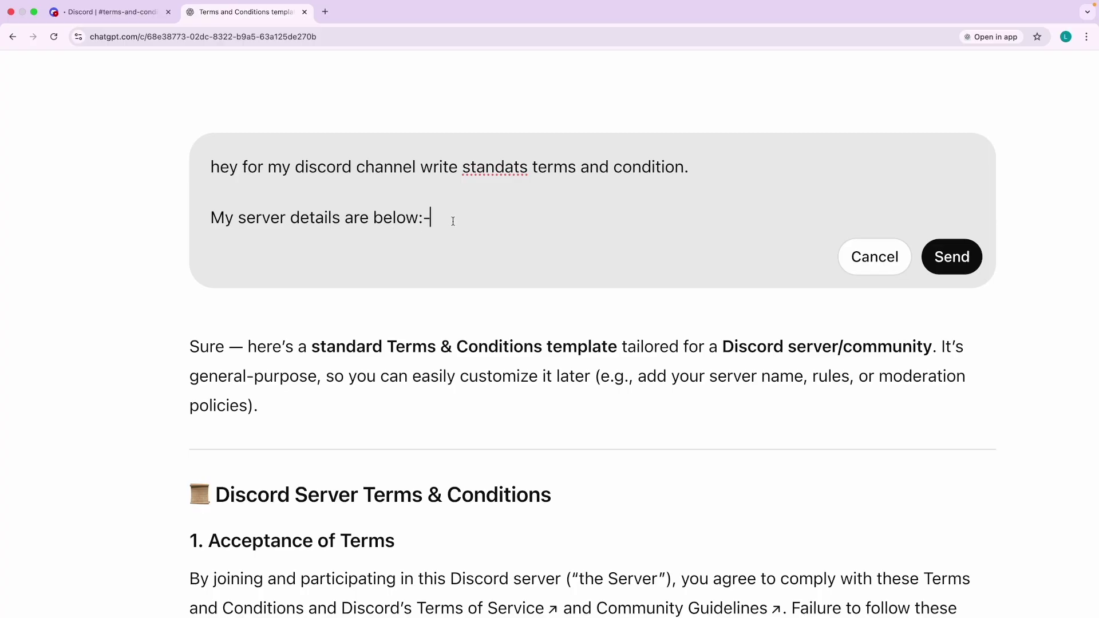
pyautogui.hotkey('shift', 'Return')
pyautogui.write('1) ')
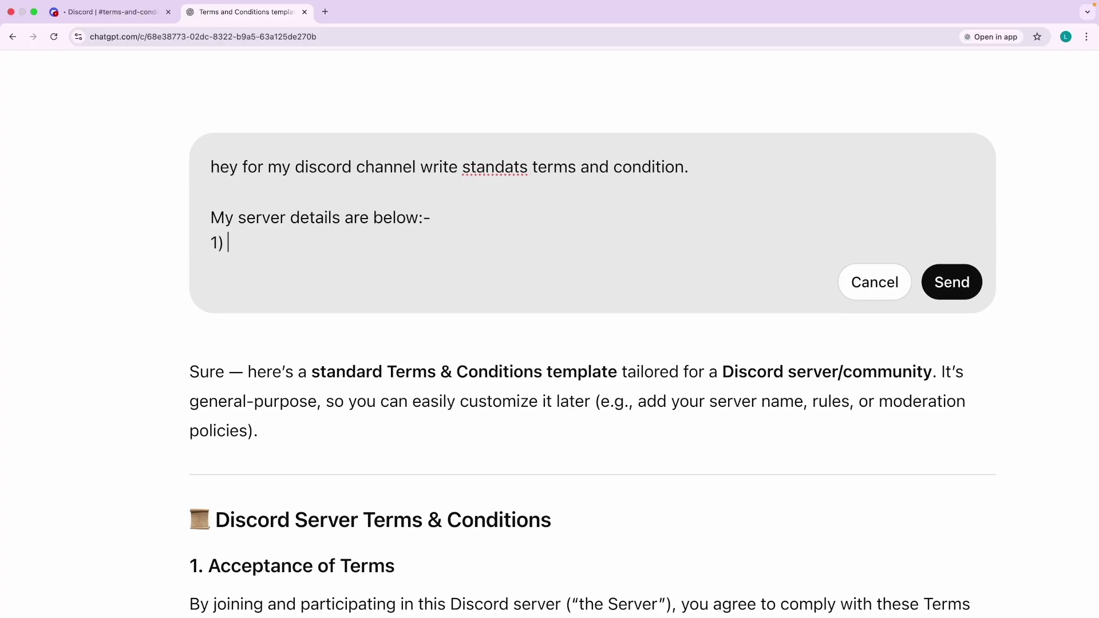
pyautogui.write('My server name is')
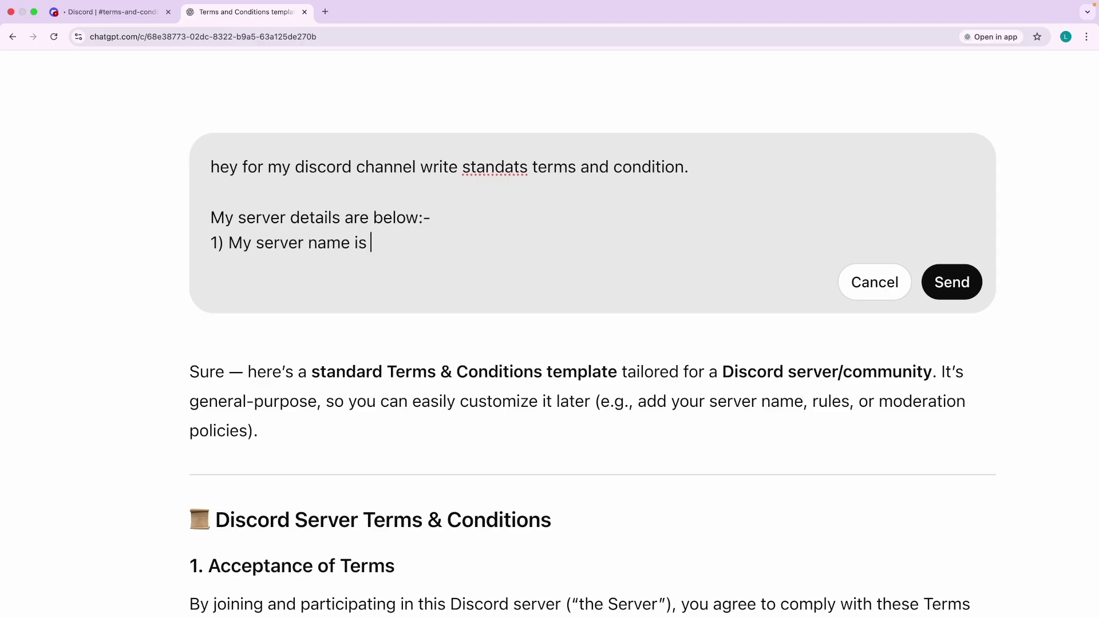
pyautogui.write(' "xyz')
pyautogui.press('Right')
pyautogui.hotkey('shift', 'Return')
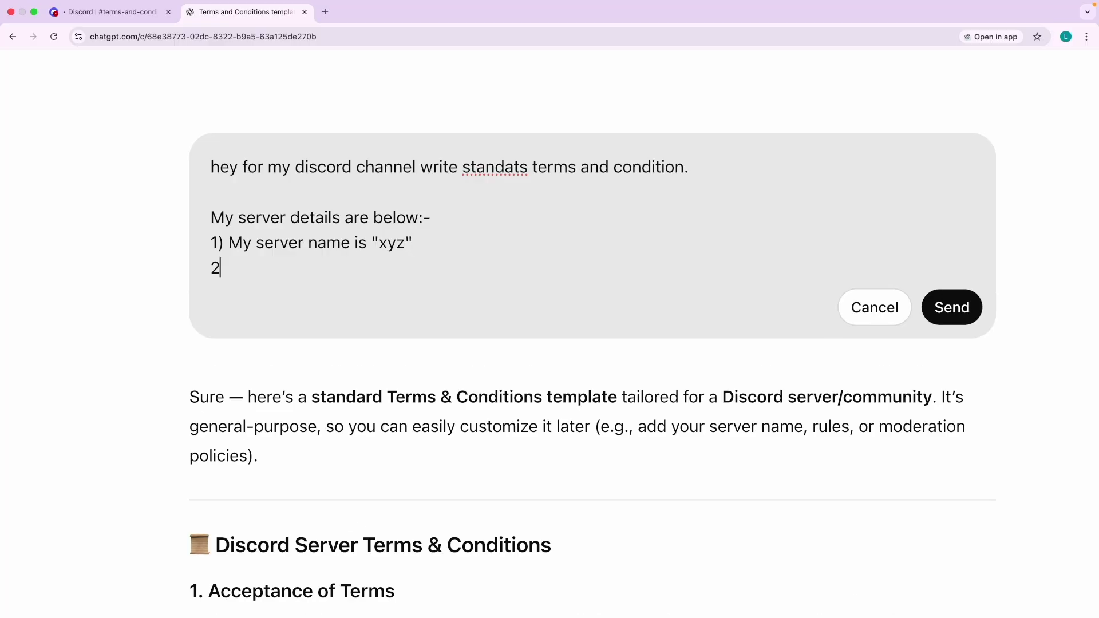
pyautogui.write('2) My server is about')
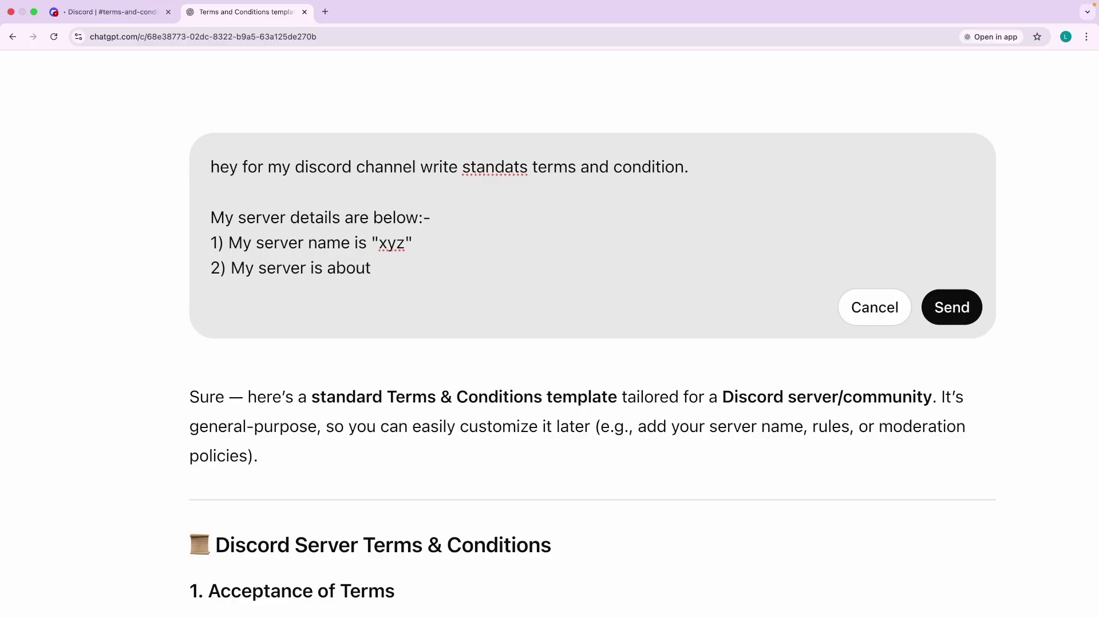
pyautogui.press('super+a')
pyautogui.click(874, 307)
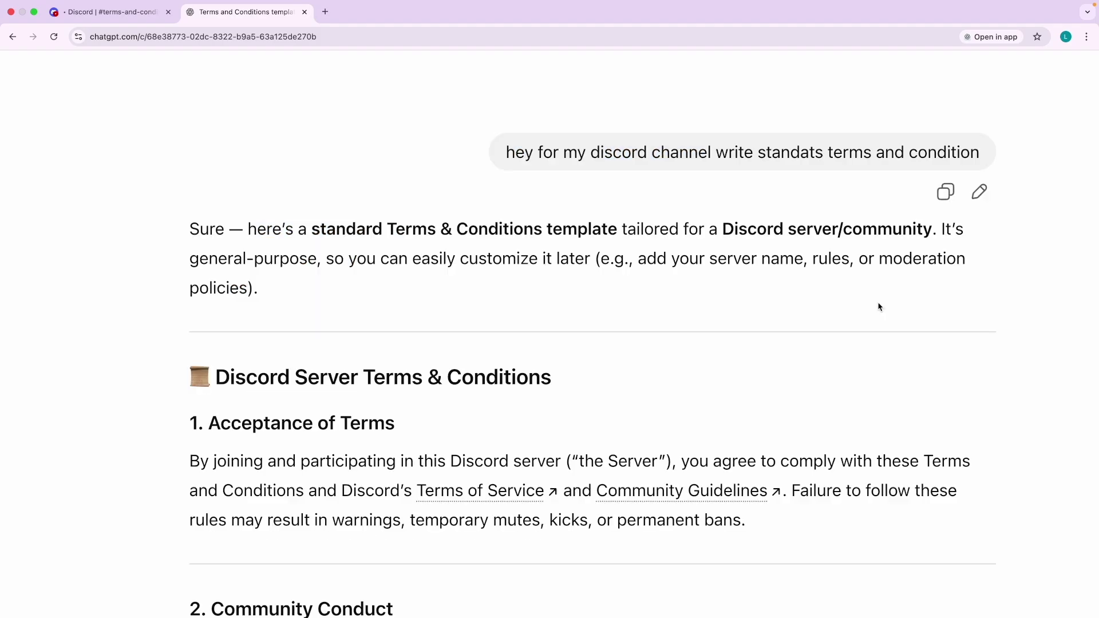
# Copy the full Discord Server Terms & Conditions text from ChatGPT's reply, starting at its heading.
pyautogui.scroll(-3, 295, 265)
pyautogui.press('super+0')
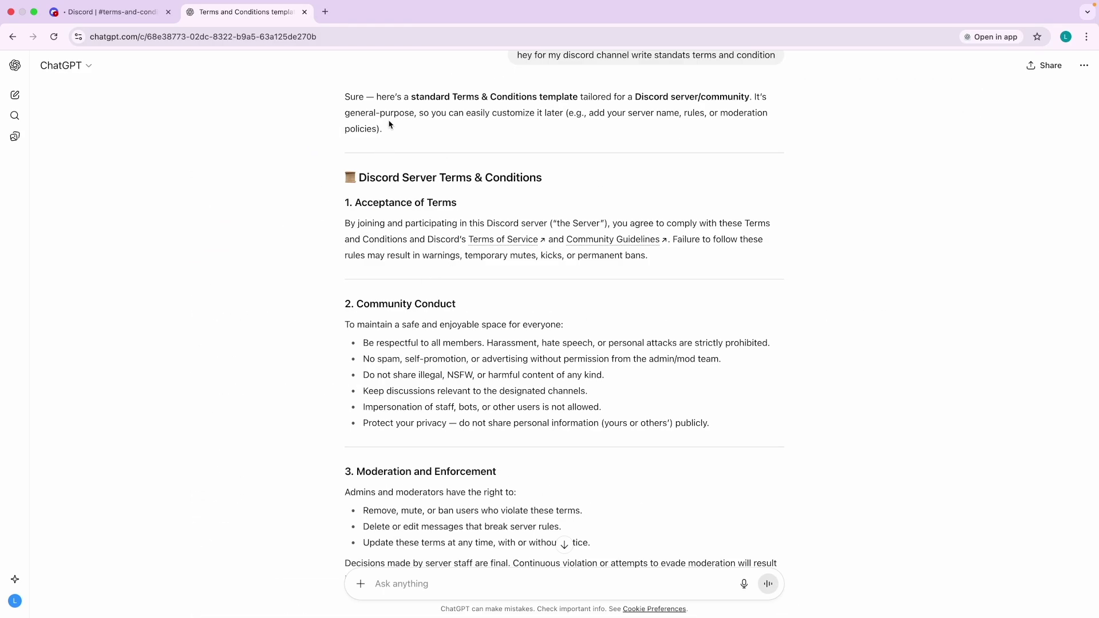
pyautogui.moveTo(346, 172); pyautogui.dragTo(547, 463)
pyautogui.scroll(-7, 421, 321)
pyautogui.scroll(-4, 488, 493)
# Switch to Discord, paste the copied terms into the terms-and-conditions channel's message box, and try to send them.
pyautogui.click(128, 13)
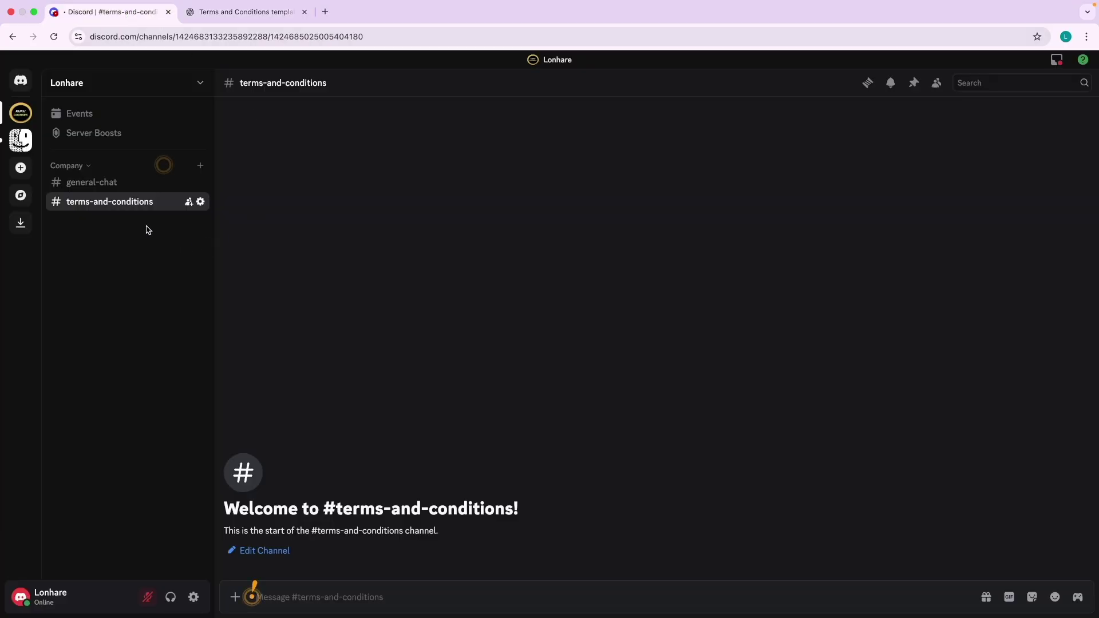
pyautogui.click(269, 597)
pyautogui.press('super+v')
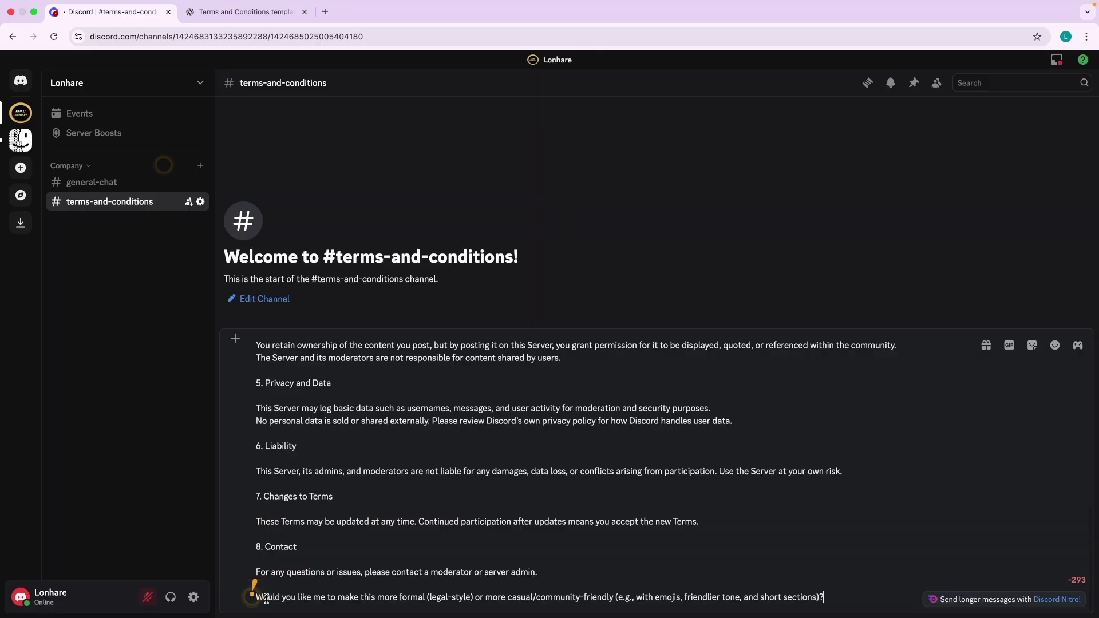
pyautogui.press('Return')
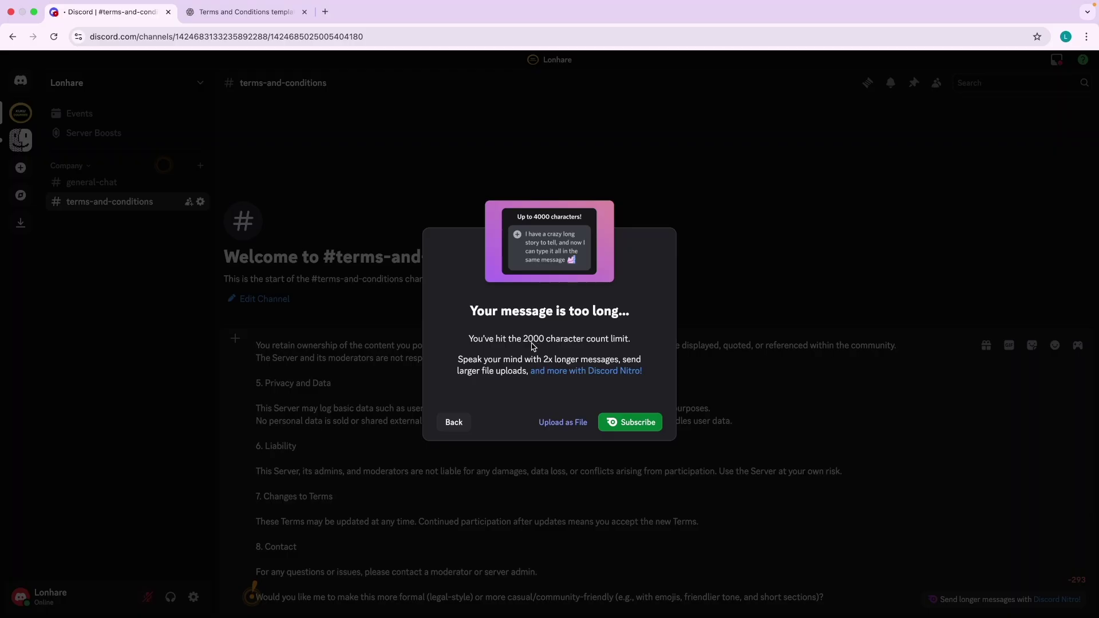
pyautogui.click(455, 424)
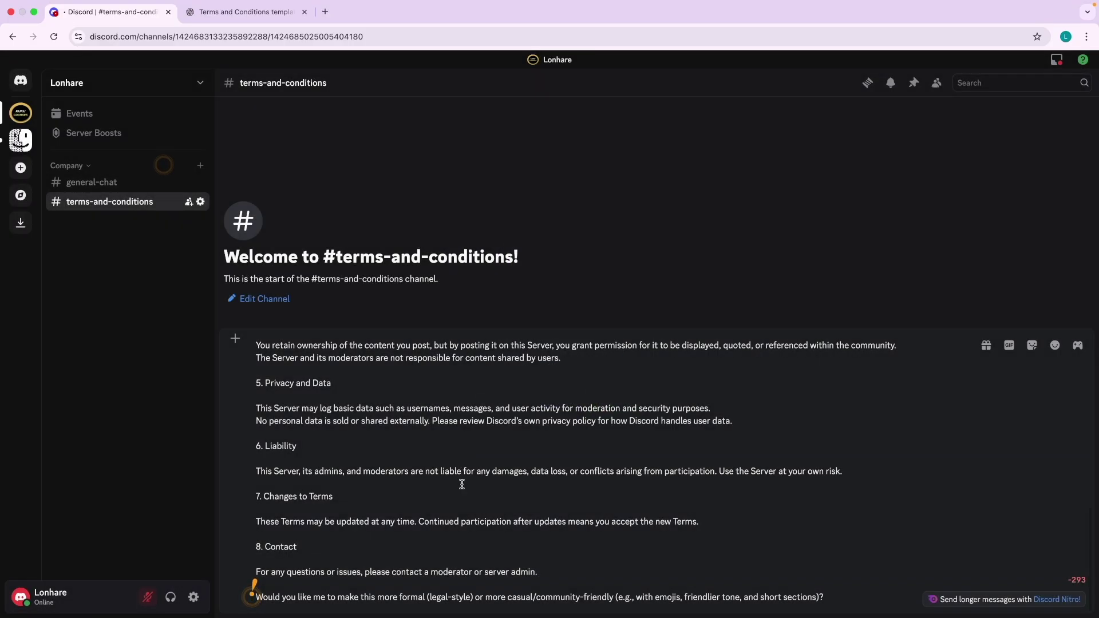
pyautogui.moveTo(840, 604); pyautogui.dragTo(286, 515)
pyautogui.hotkey('shift', 'Down')
pyautogui.hotkey('shift', 'Down')
pyautogui.hotkey('shift', 'Down')
pyautogui.hotkey('shift', 'Down')
pyautogui.hotkey('shift', 'Down')
pyautogui.hotkey('shift', 'Down')
pyautogui.hotkey('shift', 'Down')
pyautogui.hotkey('shift', 'Down')
pyautogui.hotkey('shift', 'Down')
pyautogui.hotkey('shift', 'Down')
pyautogui.hotkey('shift', 'Down')
pyautogui.hotkey('shift', 'Down')
pyautogui.hotkey('shift', 'Down')
pyautogui.hotkey('shift', 'Down')
pyautogui.hotkey('shift', 'Down')
pyautogui.hotkey('shift', 'Down')
pyautogui.hotkey('shift', 'Down')
pyautogui.hotkey('shift', 'Down')
pyautogui.hotkey('shift', 'Down')
pyautogui.hotkey('shift', 'Down')
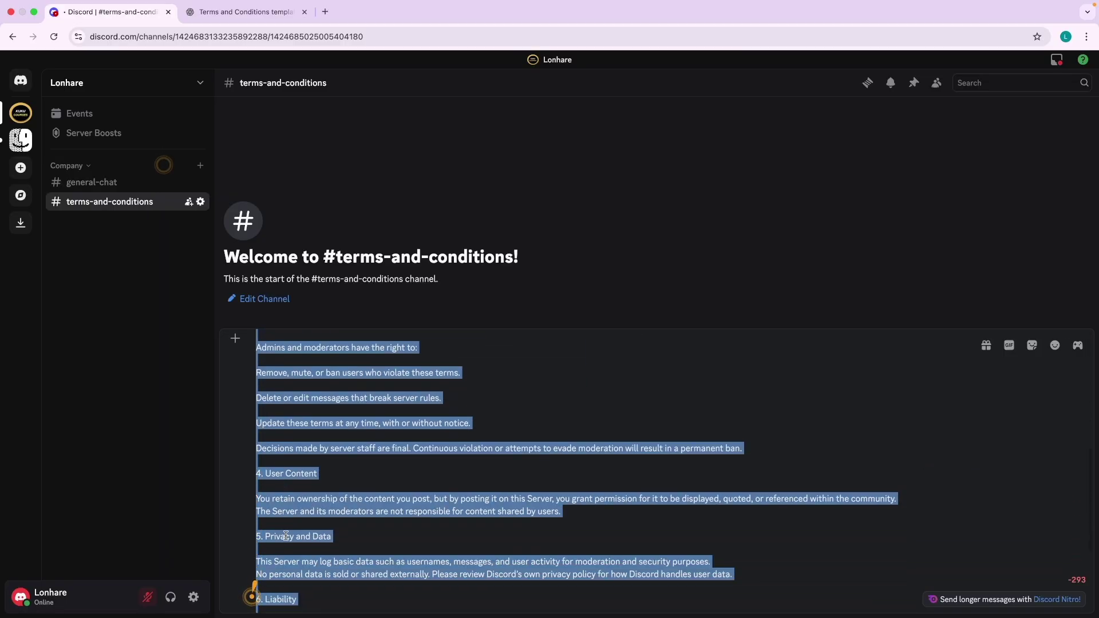
pyautogui.click(538, 585)
pyautogui.scroll(-3, 379, 595)
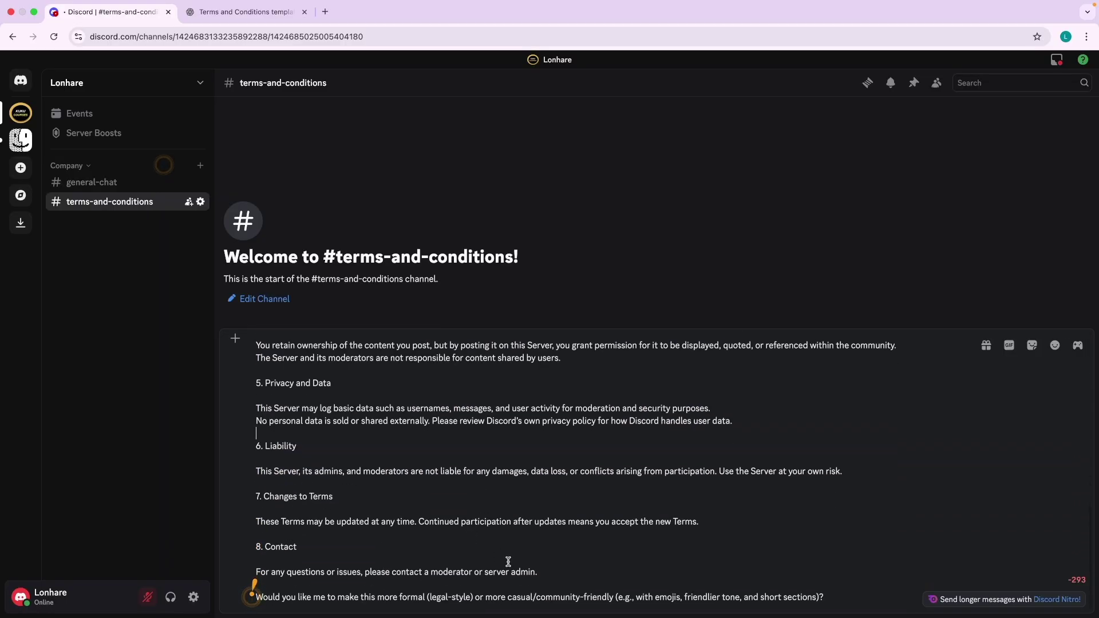
# Delete the closing text of the draft from the Changes to Terms heading onward and post the shortened terms message.
pyautogui.moveTo(836, 602); pyautogui.dragTo(270, 496)
pyautogui.press('BackSpace')
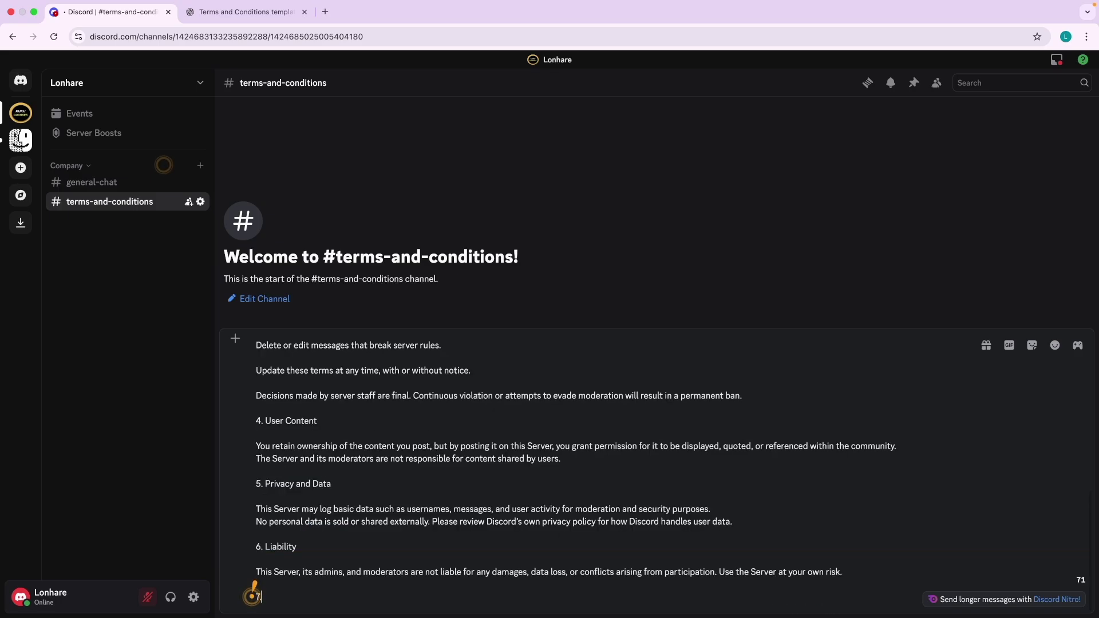
pyautogui.press('Return')
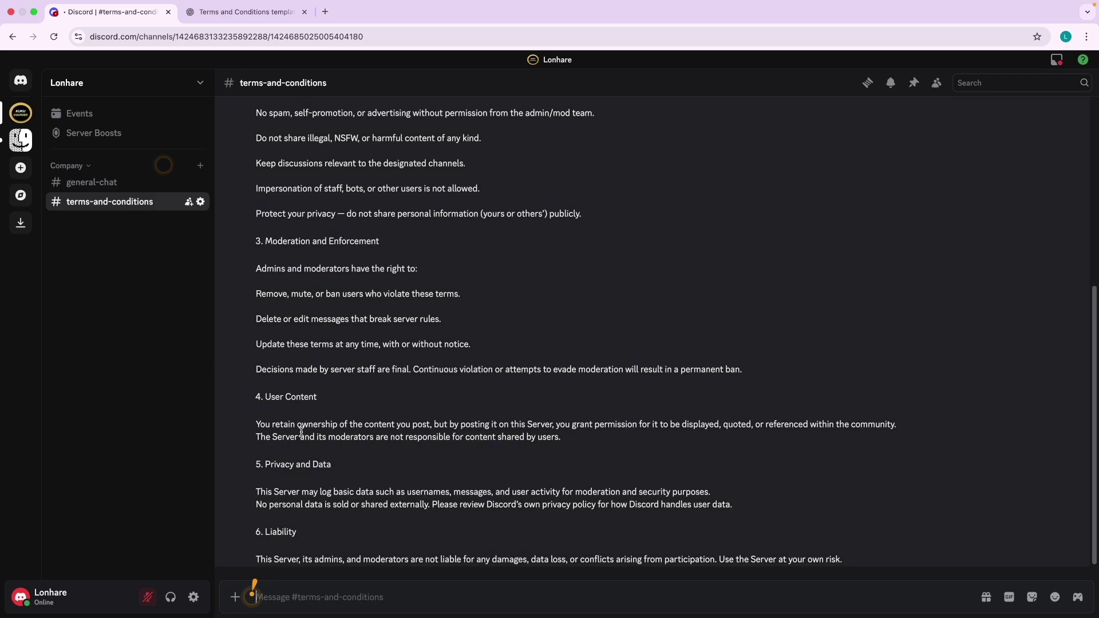
# Review the posted terms, also viewing the terms-and-conditions channel from the invited account in the Discord desktop app.
pyautogui.scroll(10, 302, 431)
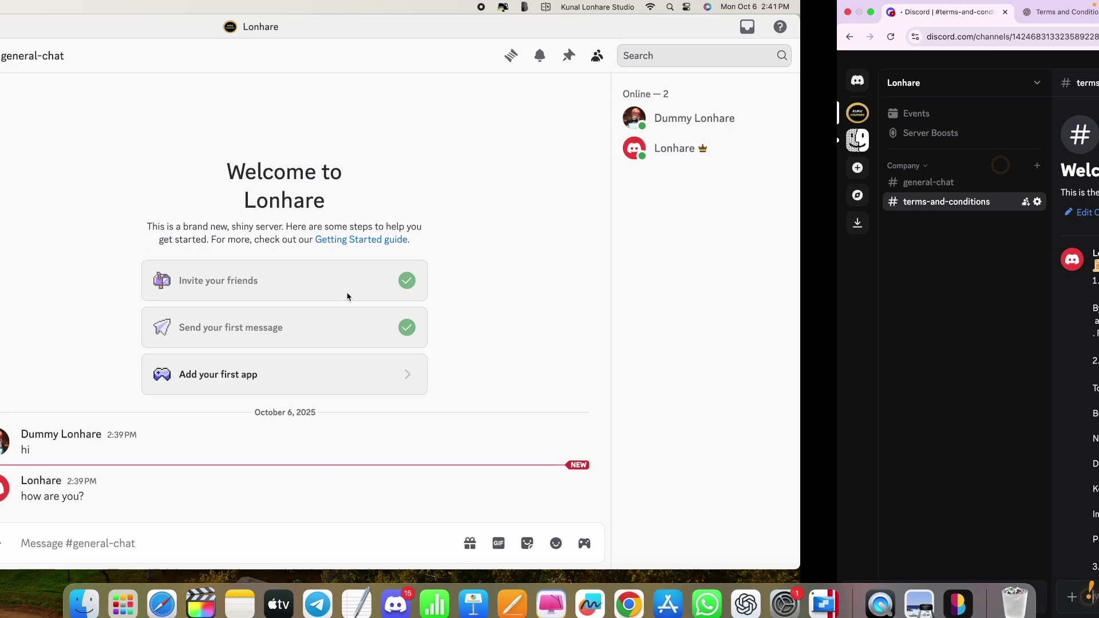
pyautogui.click(122, 182)
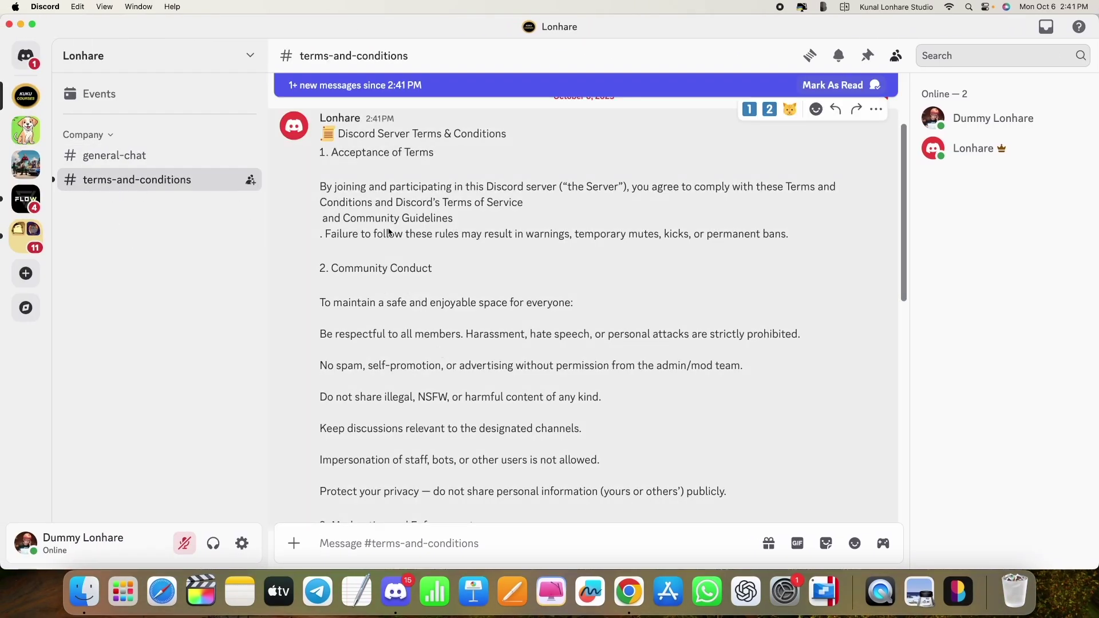
pyautogui.scroll(5, 369, 212)
pyautogui.scroll(-5, 372, 217)
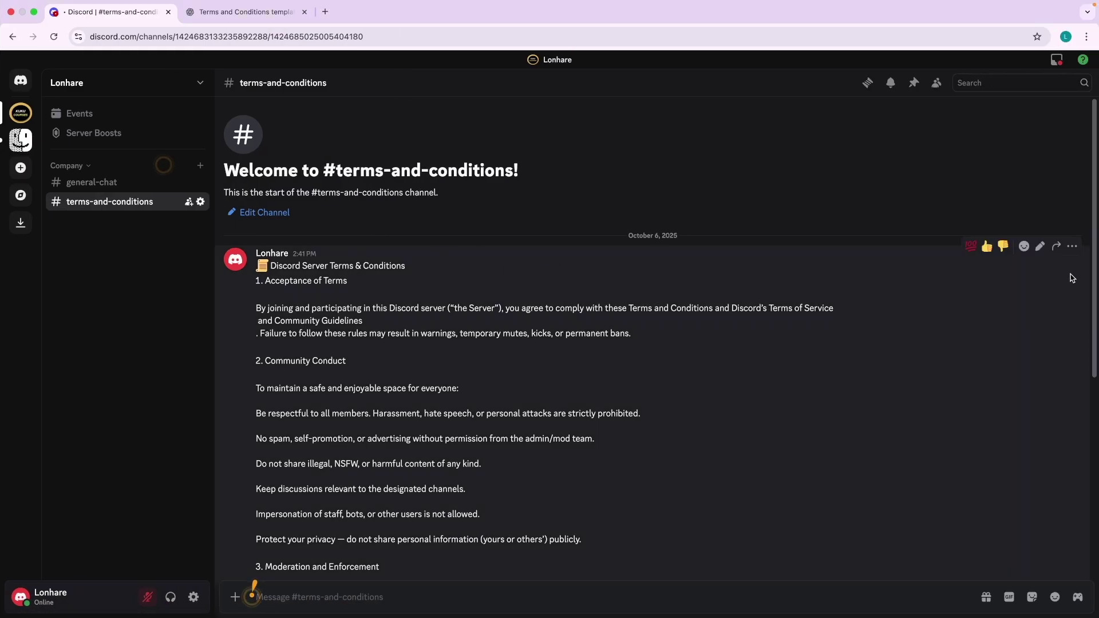
# Pin the terms message to the terms-and-conditions channel from the server owner's account in the browser.
pyautogui.scroll(5, 1077, 252)
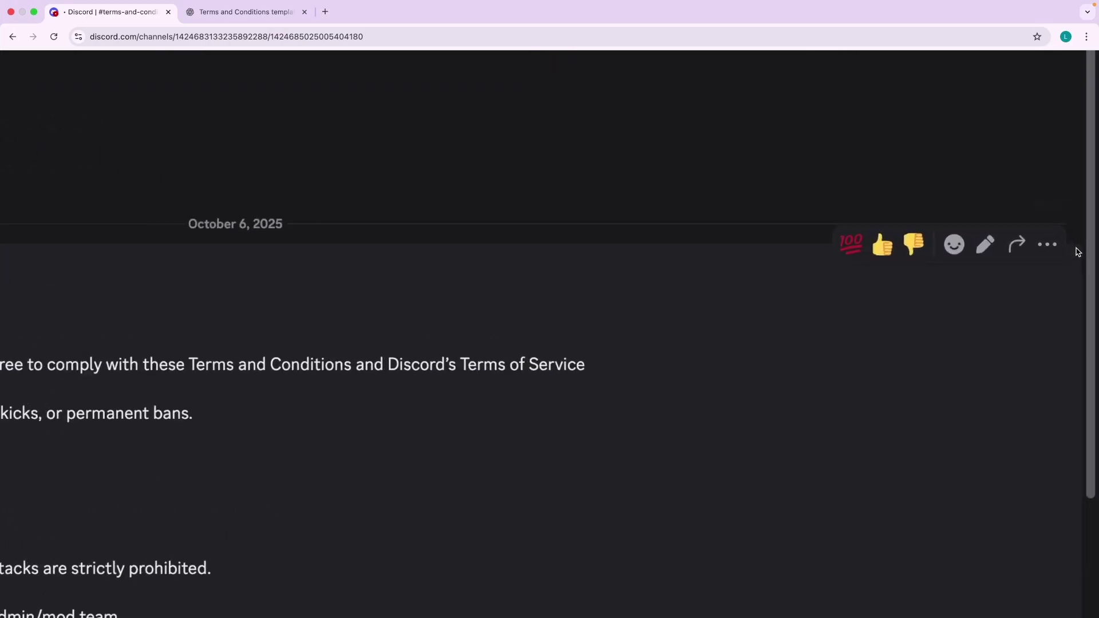
pyautogui.hscroll(-10, 1045, 255)
pyautogui.scroll(-5, 1029, 265)
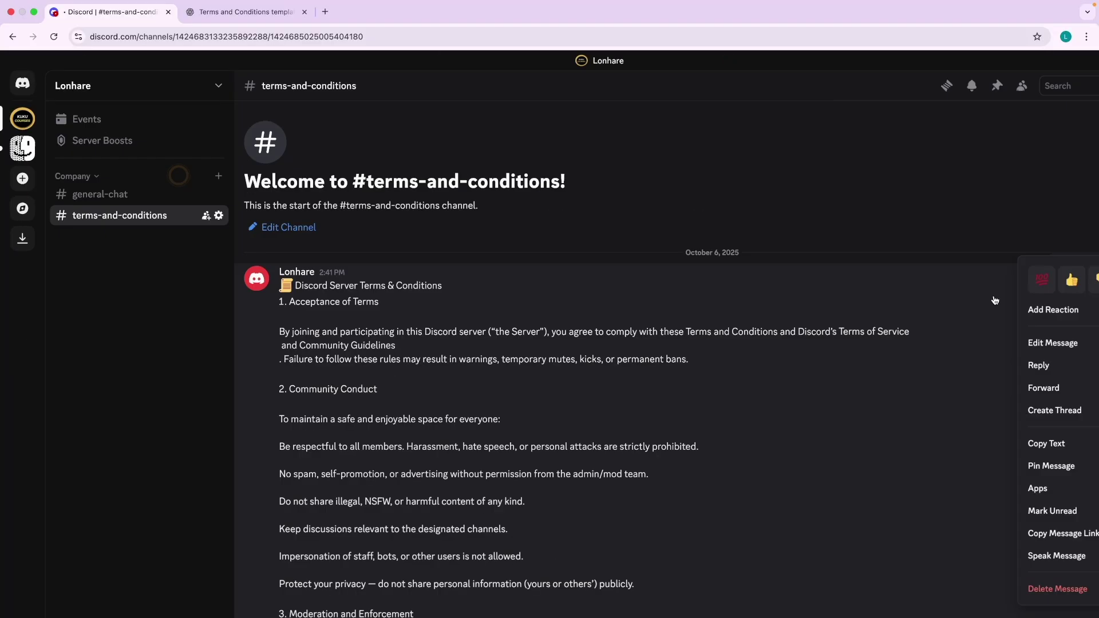
pyautogui.scroll(5, 971, 436)
pyautogui.scroll(-5, 971, 435)
pyautogui.click(971, 433)
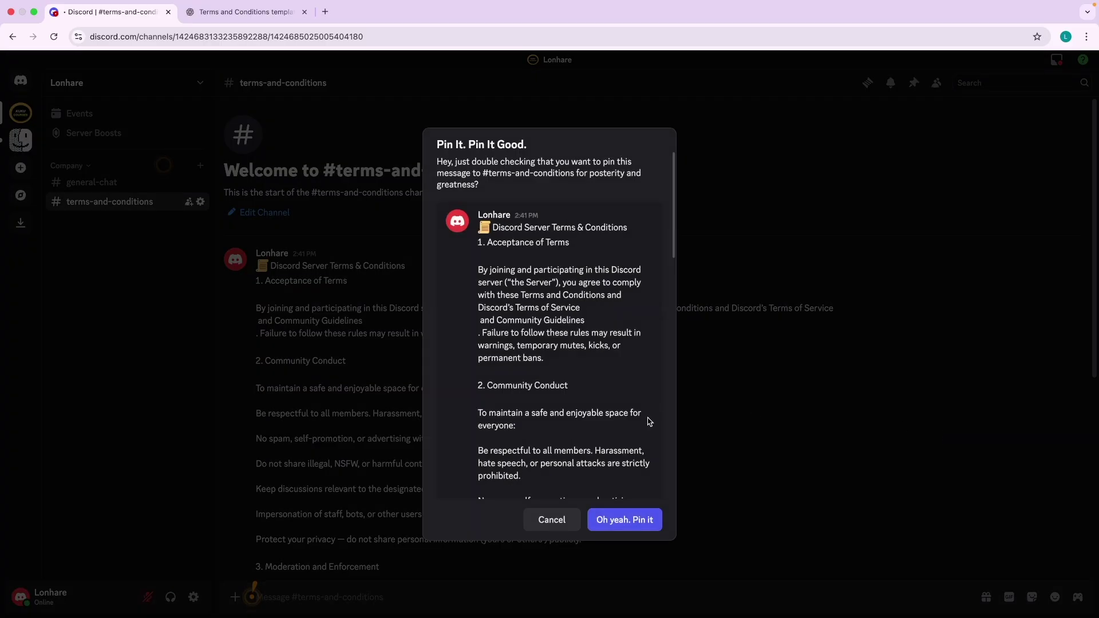
pyautogui.click(624, 518)
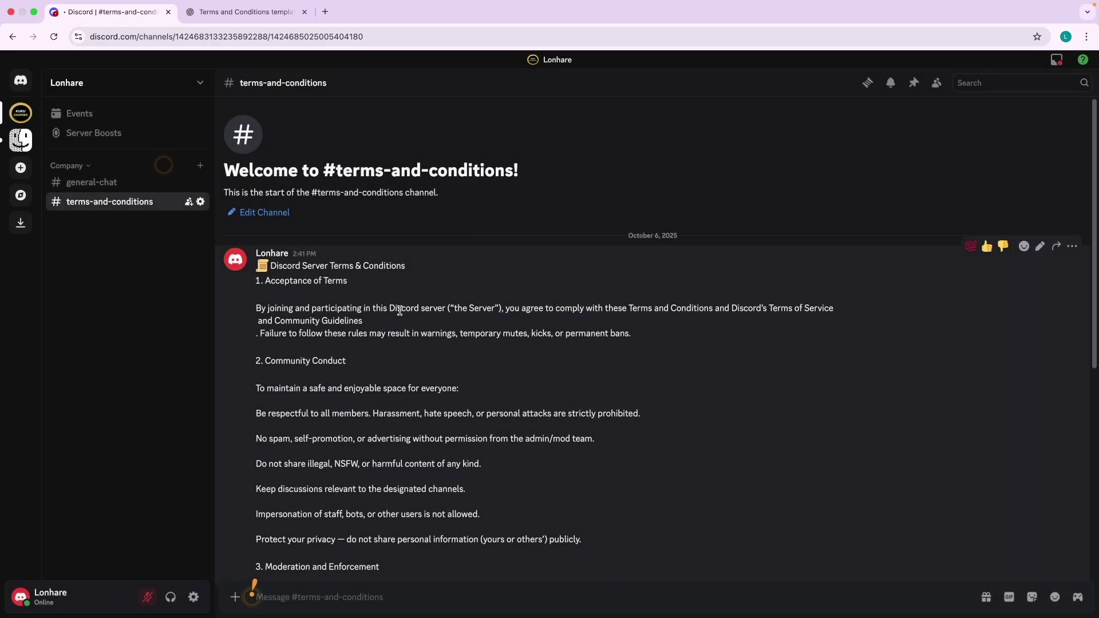
# Read through the pinned terms from the invited account in the Discord desktop app and return to general-chat.
pyautogui.press('super+Tab')
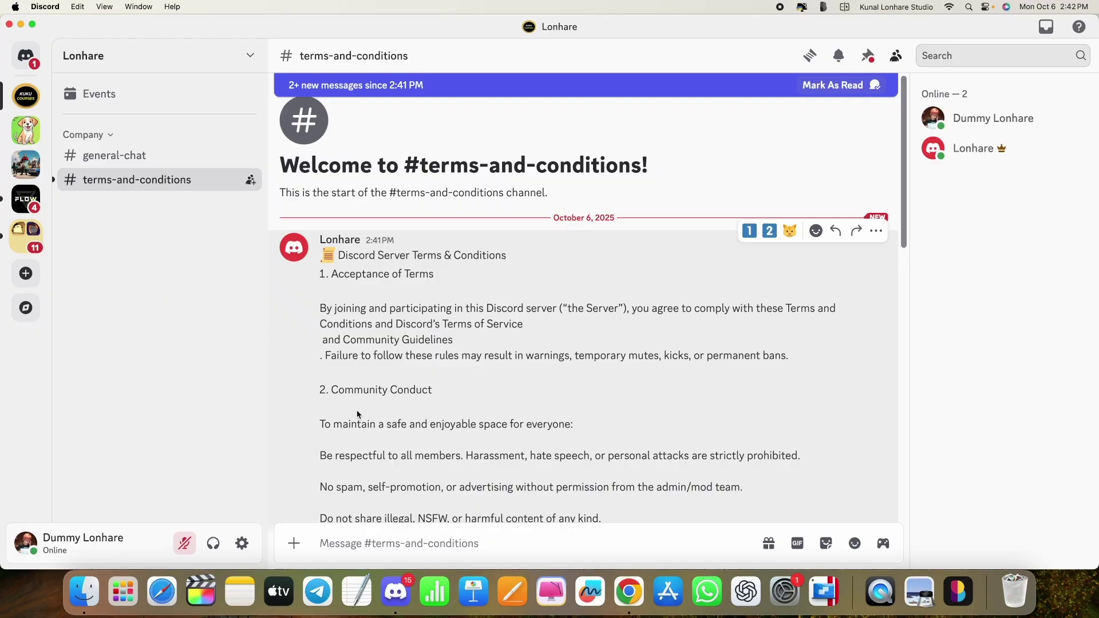
pyautogui.scroll(-10, 415, 365)
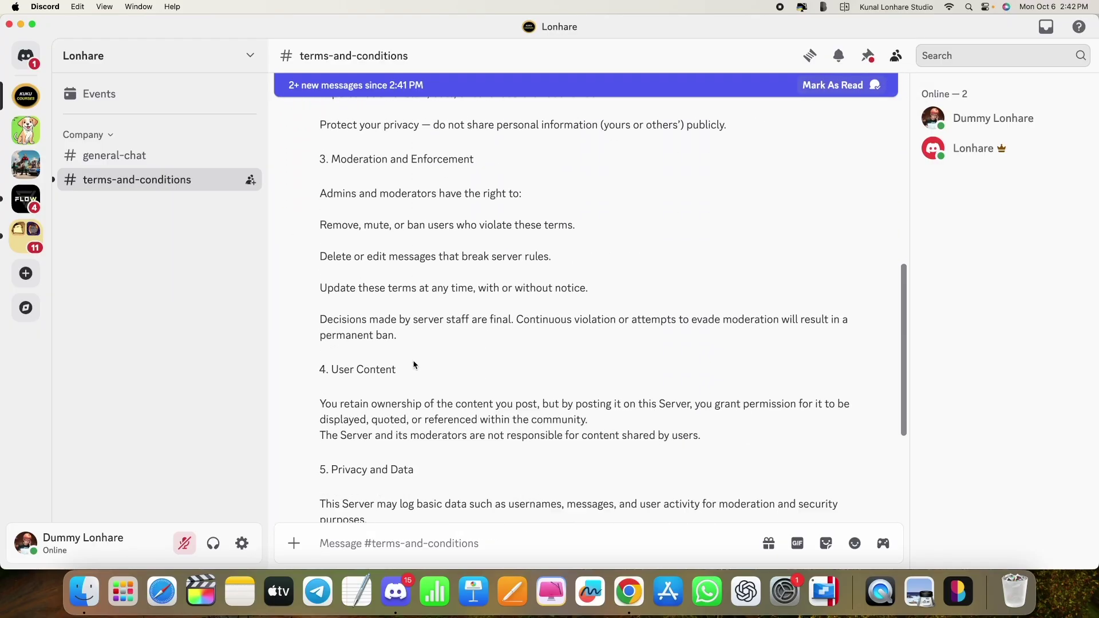
pyautogui.scroll(-4, 416, 365)
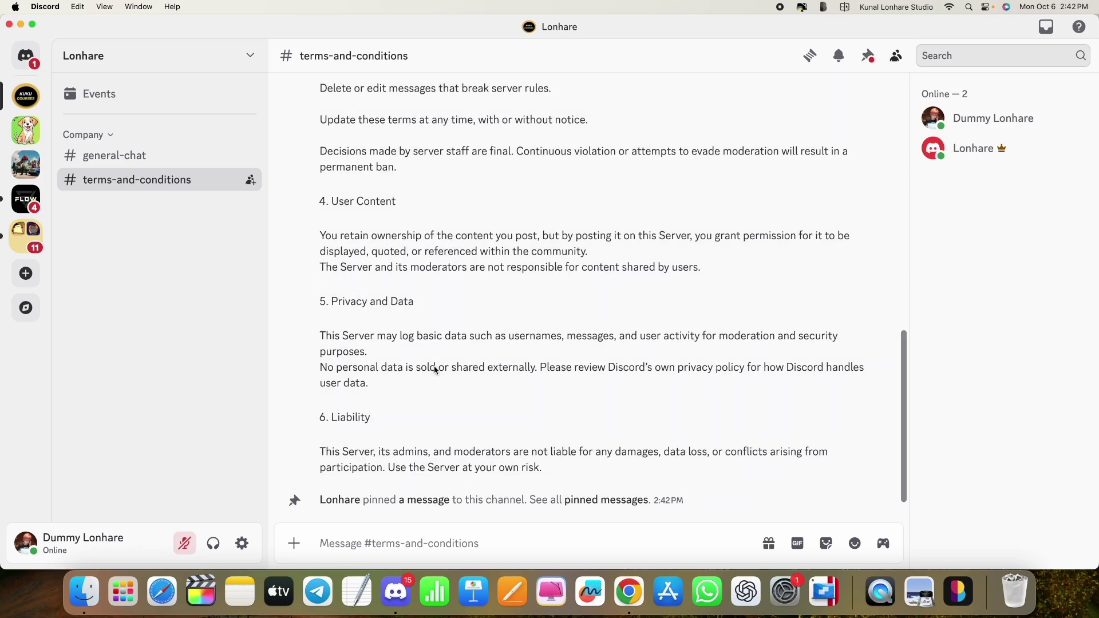
pyautogui.scroll(15, 424, 372)
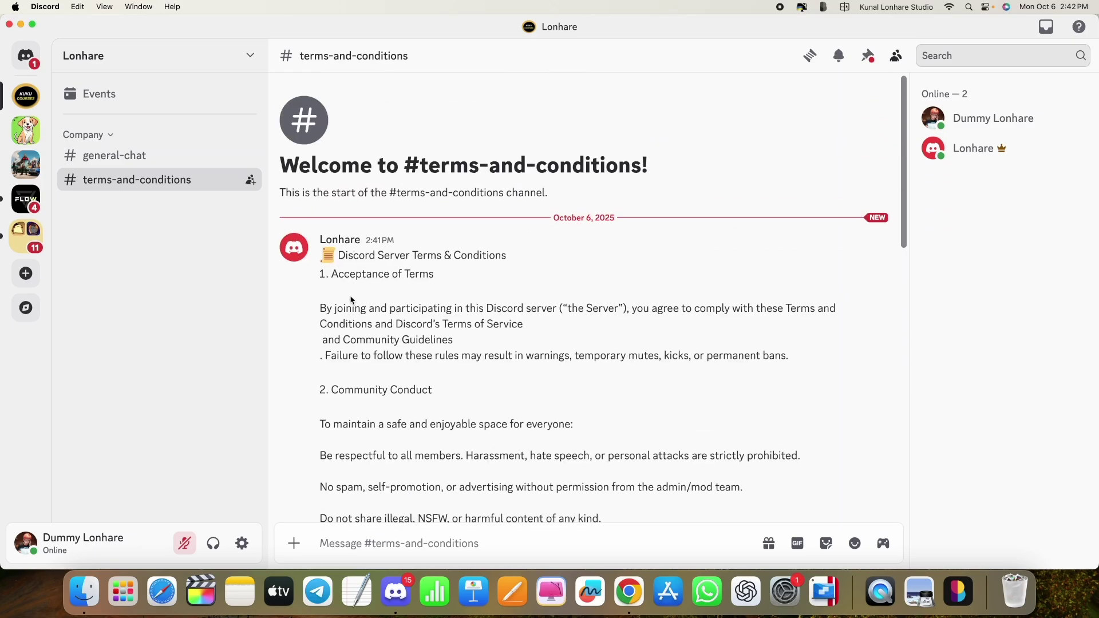
pyautogui.scroll(-2, 392, 348)
pyautogui.scroll(3, 392, 348)
pyautogui.click(152, 156)
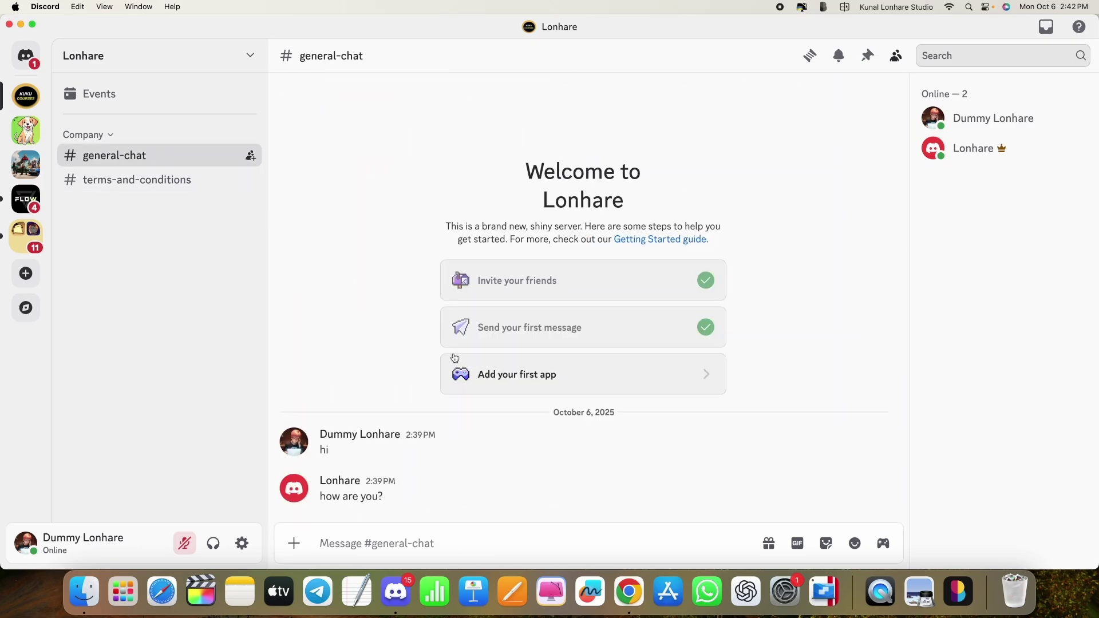
# Switch to the server owner's account in Chrome and create a public category named Kuku Courses in the Lonhare server.
pyautogui.press('super+Tab')
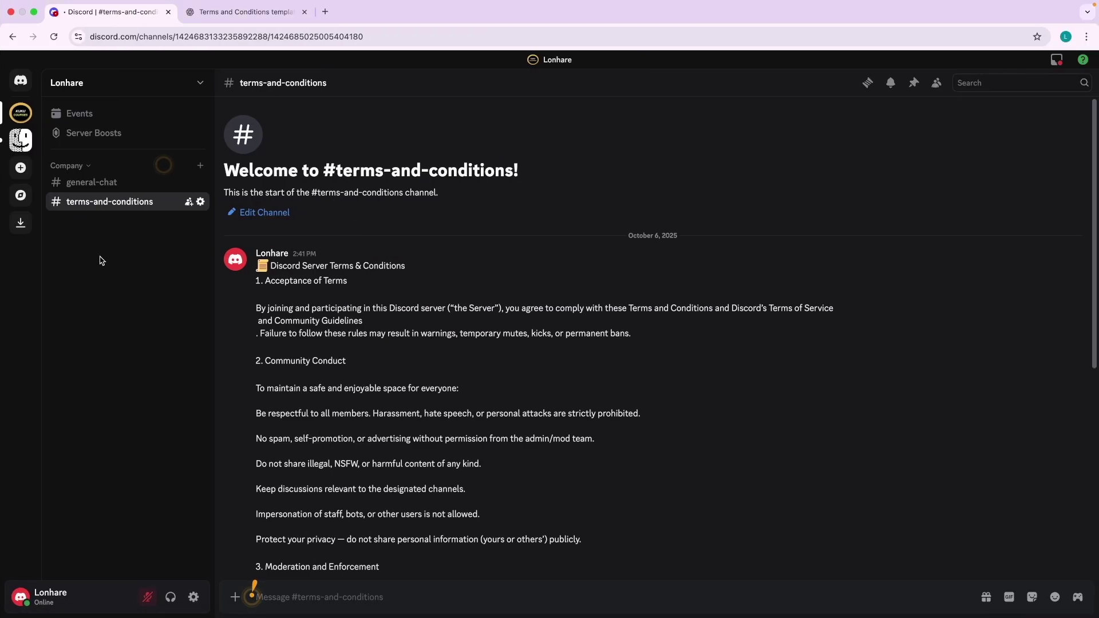
pyautogui.rightClick(101, 261)
pyautogui.click(147, 321)
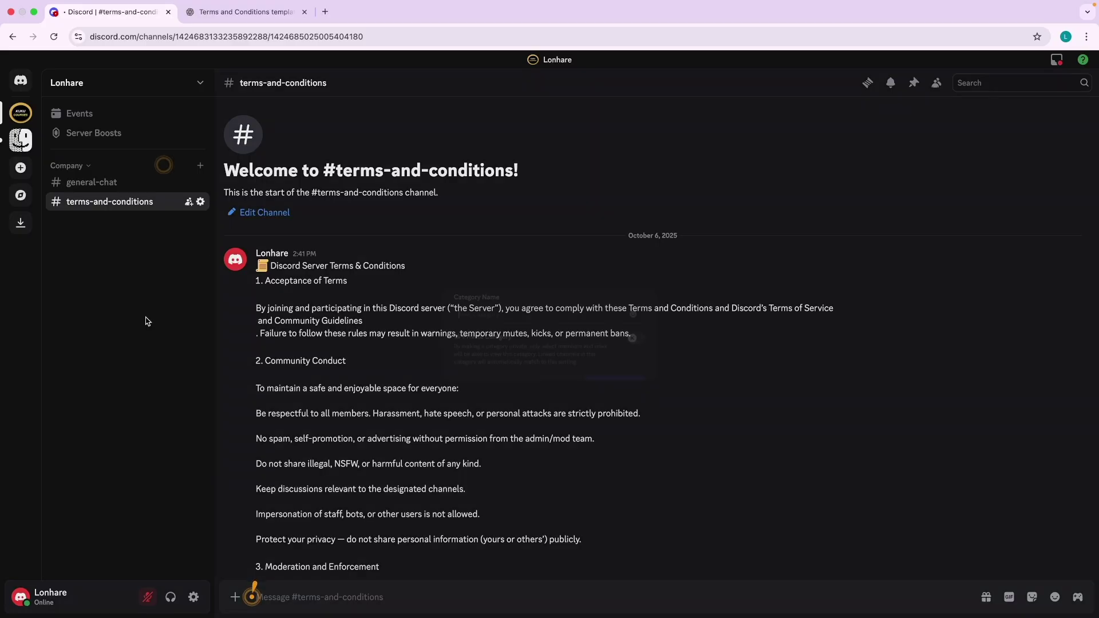
pyautogui.write('Ku')
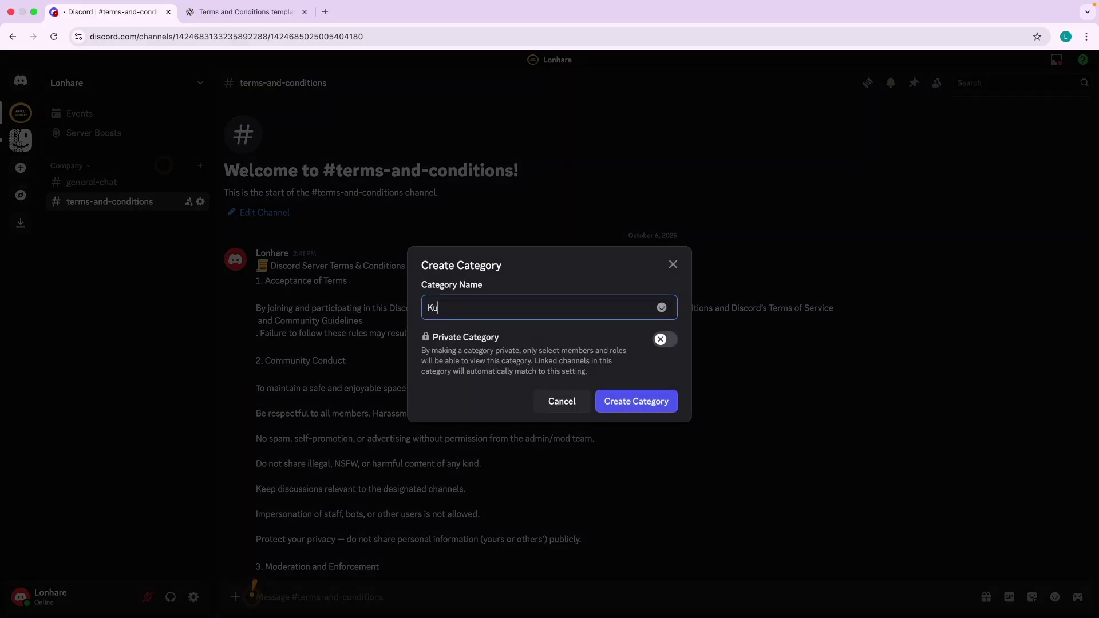
pyautogui.write('ku Courses')
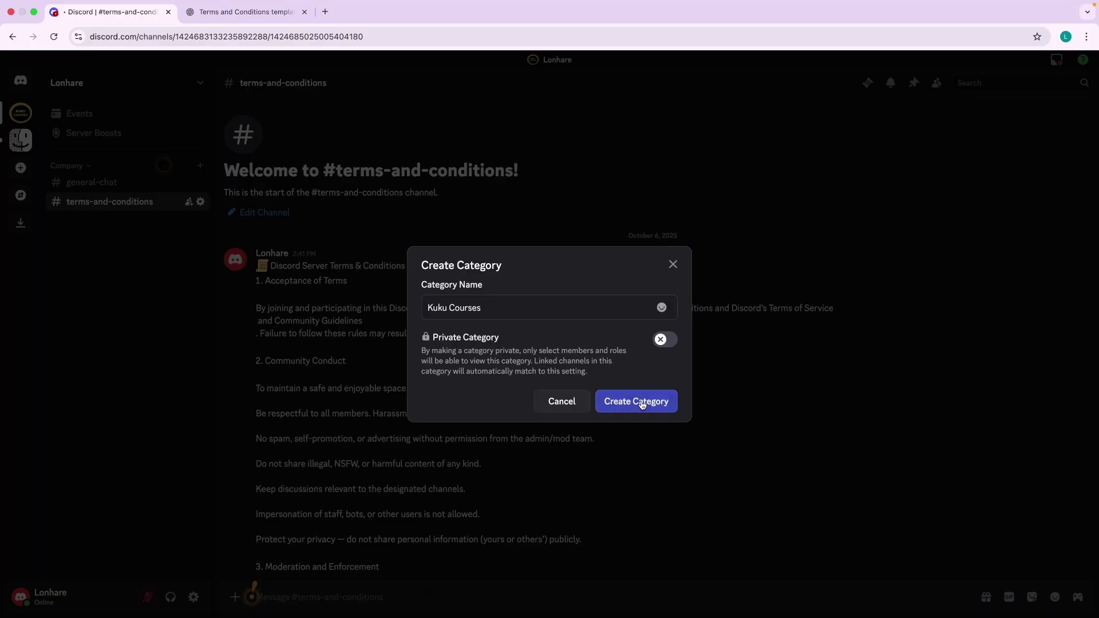
pyautogui.click(643, 404)
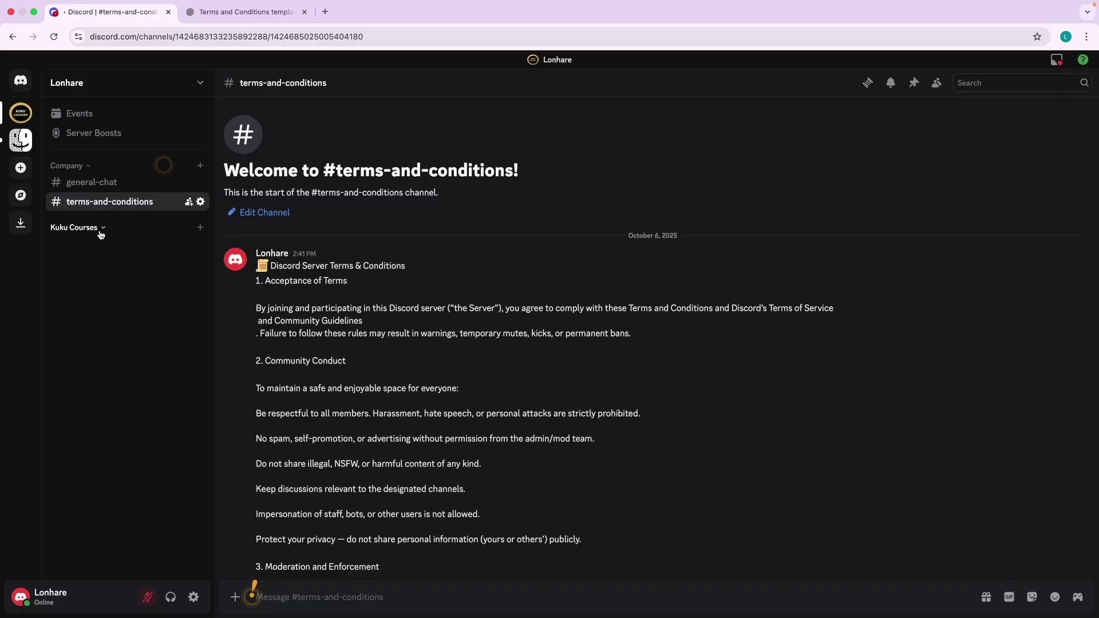
# Create a public text channel named courses in the Kuku Courses category.
pyautogui.click(200, 227)
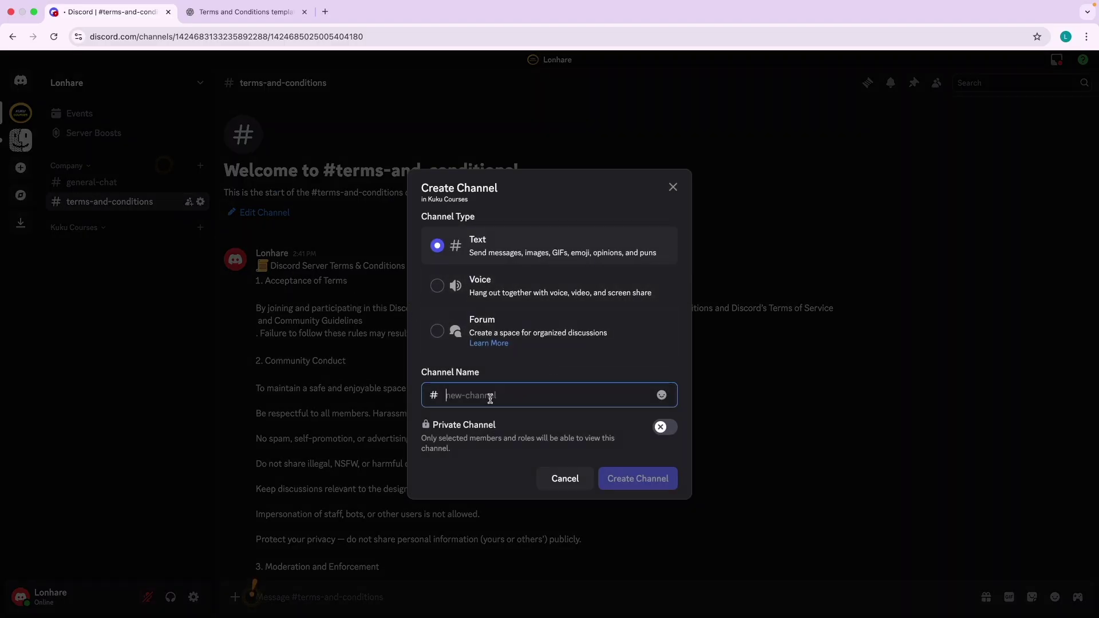
pyautogui.write('courses')
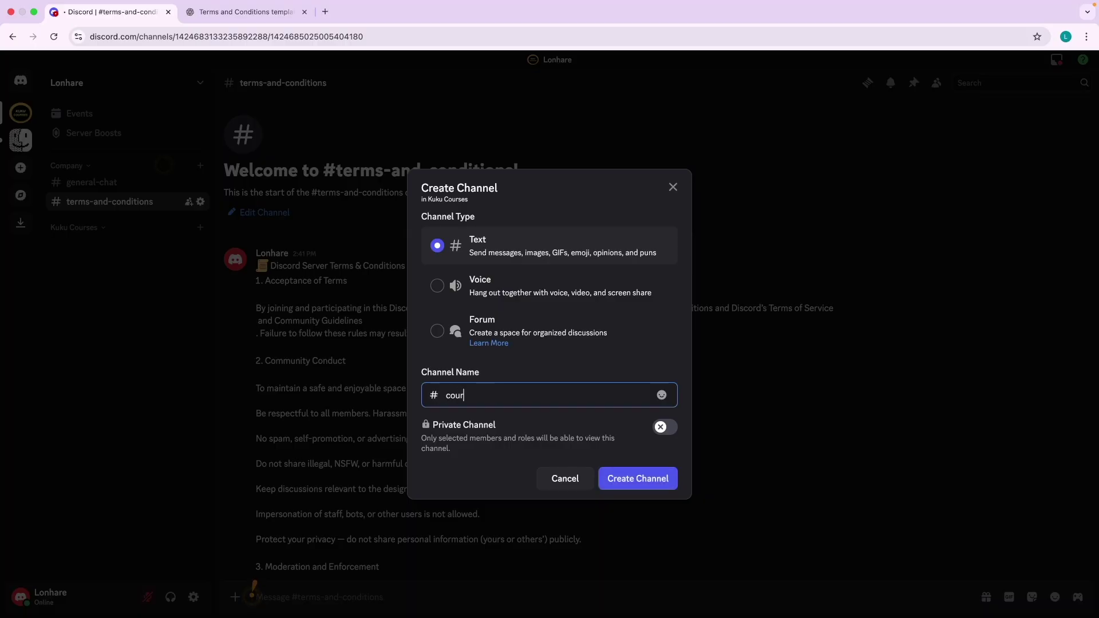
pyautogui.click(628, 483)
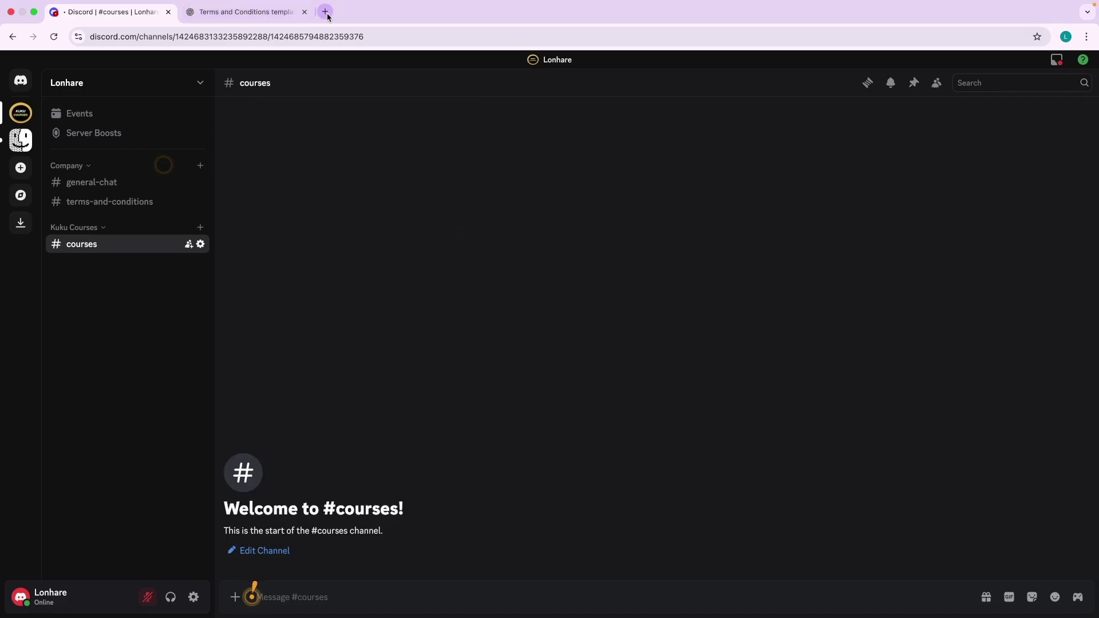
# Search Google for kuku courses in a new browser tab and open the kukucourses.com home page.
pyautogui.click(324, 12)
pyautogui.write('k')
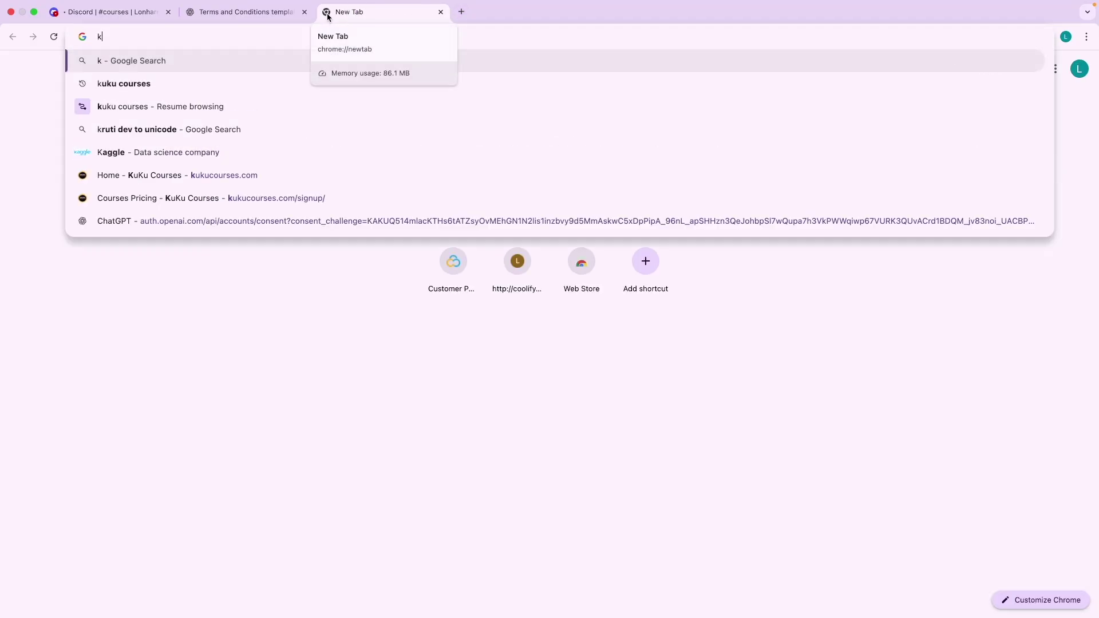
pyautogui.write('uku')
pyautogui.press('Return')
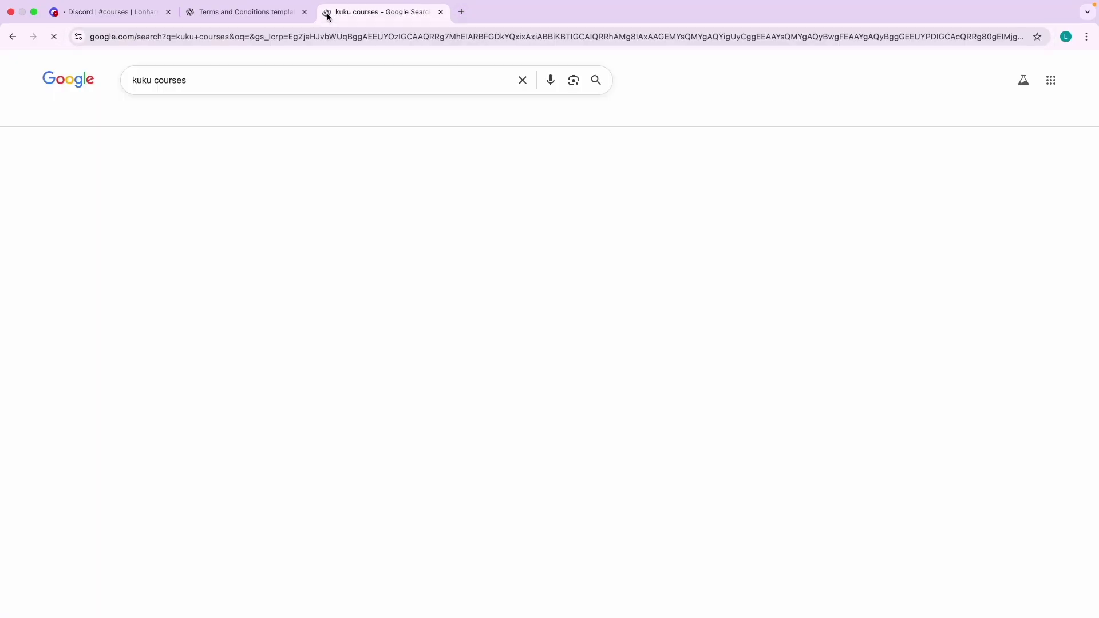
pyautogui.click(220, 175)
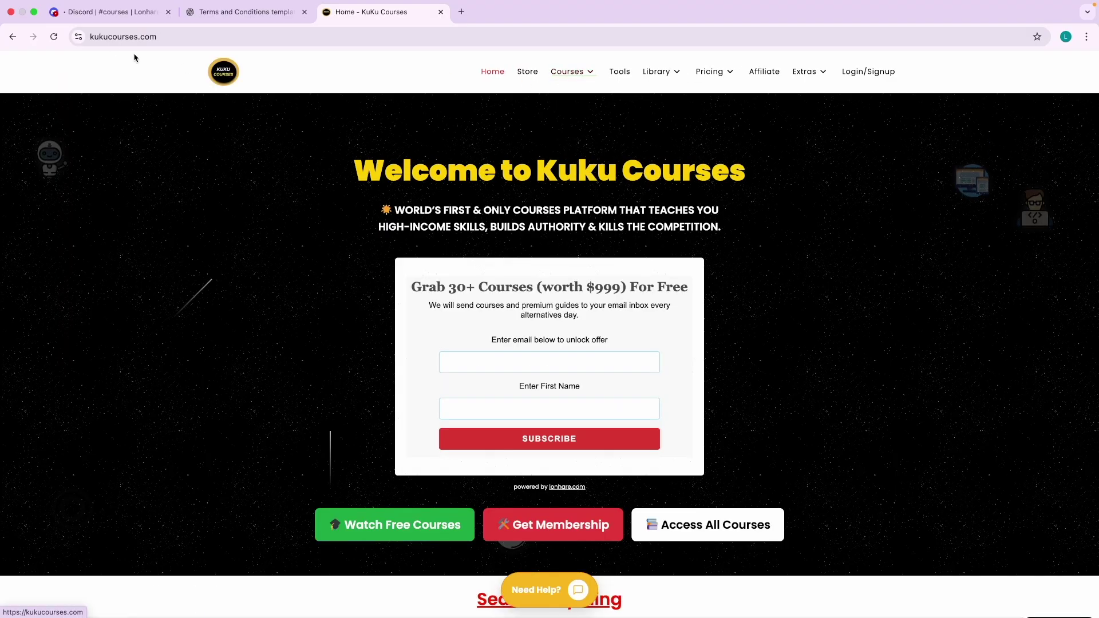
# Return to Discord, add a text channel named store to the Kuku Courses category, and view the courses and store channels.
pyautogui.click(106, 14)
pyautogui.click(199, 227)
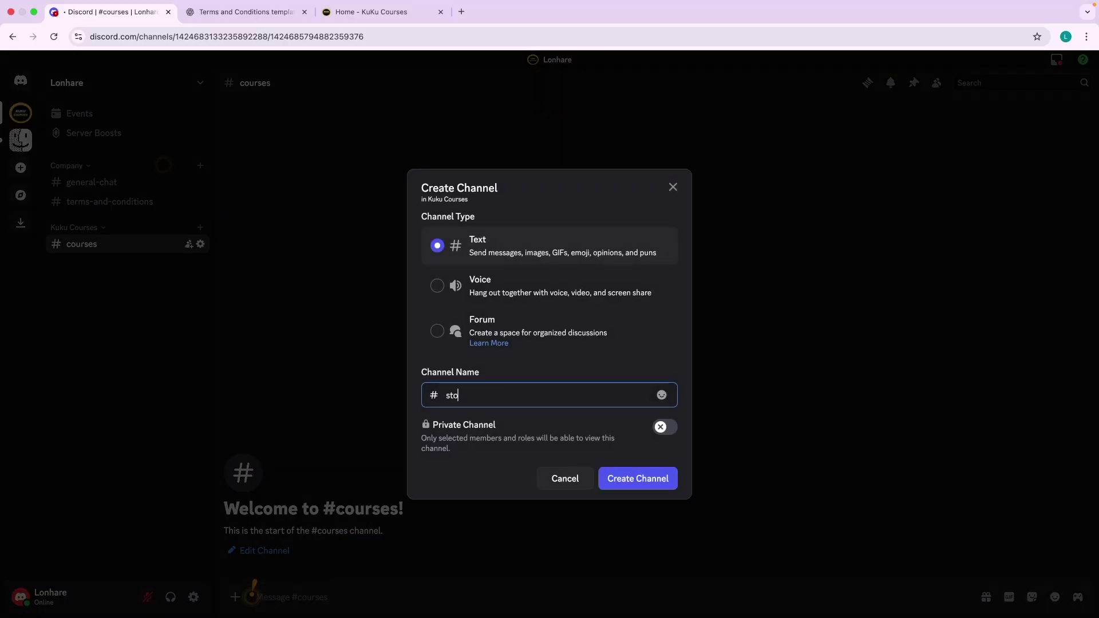
pyautogui.click(652, 486)
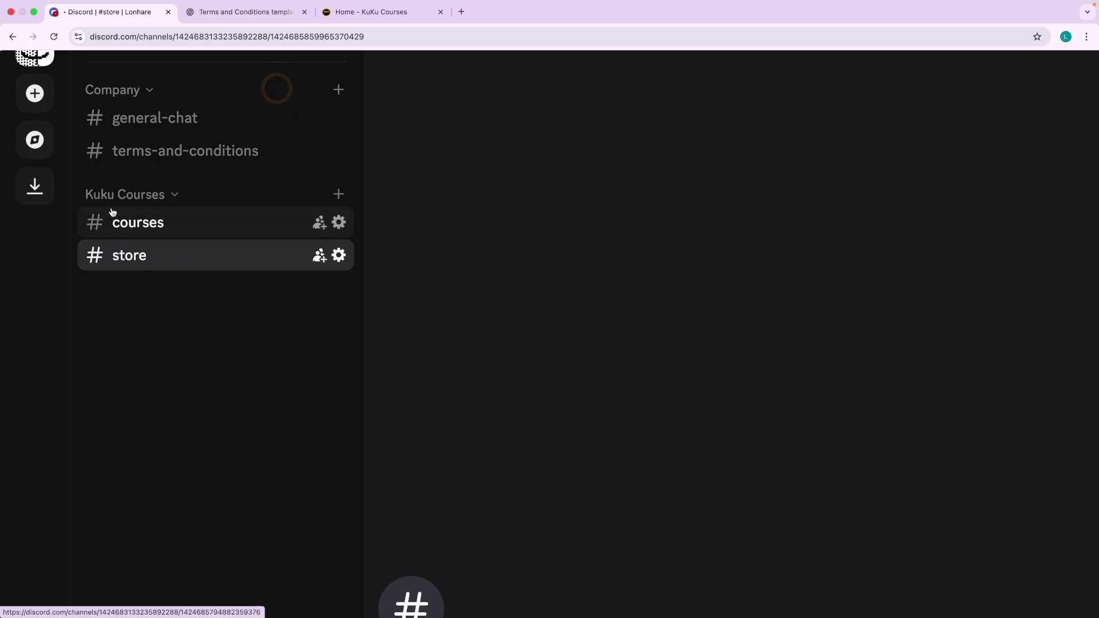
pyautogui.click(156, 232)
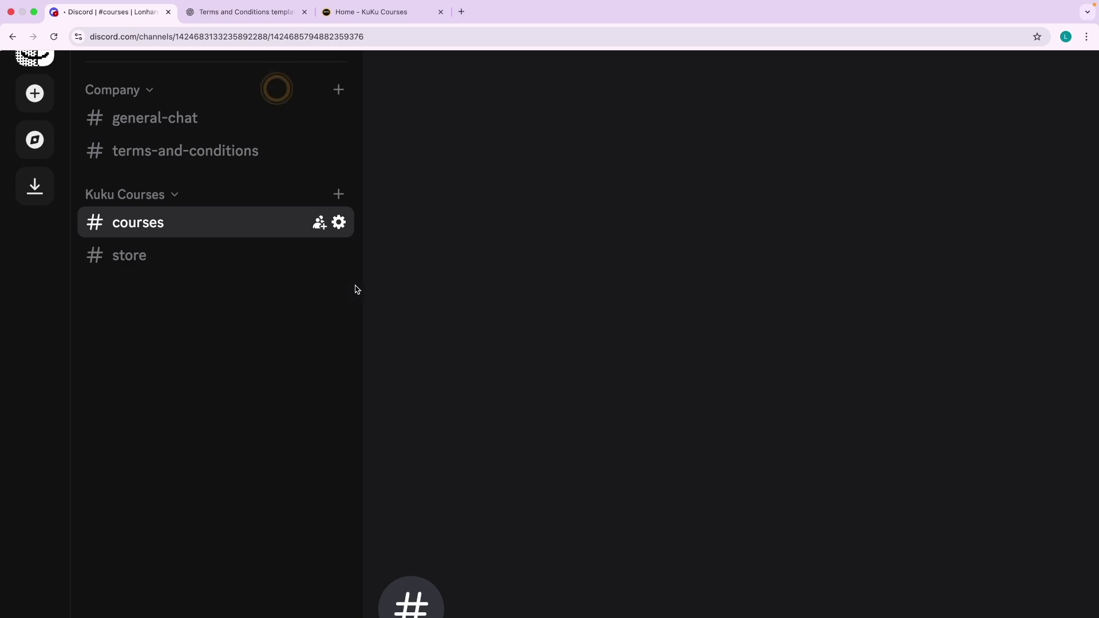
pyautogui.click(182, 261)
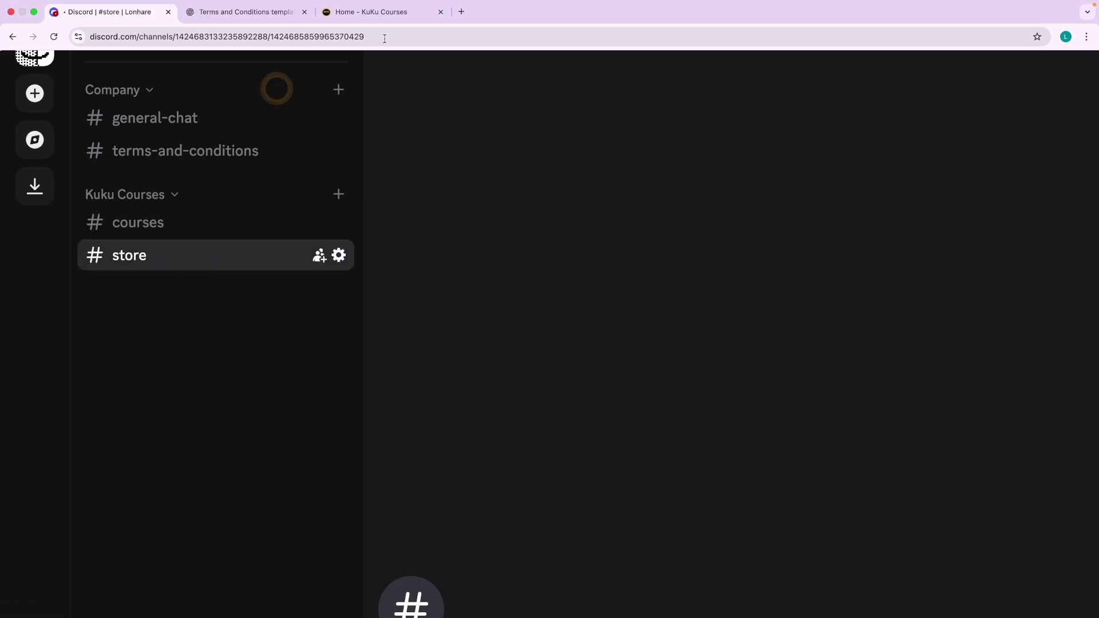
# Check the KuKu Courses website's sections and add a text channel named library to the Kuku Courses category in Discord.
pyautogui.click(395, 12)
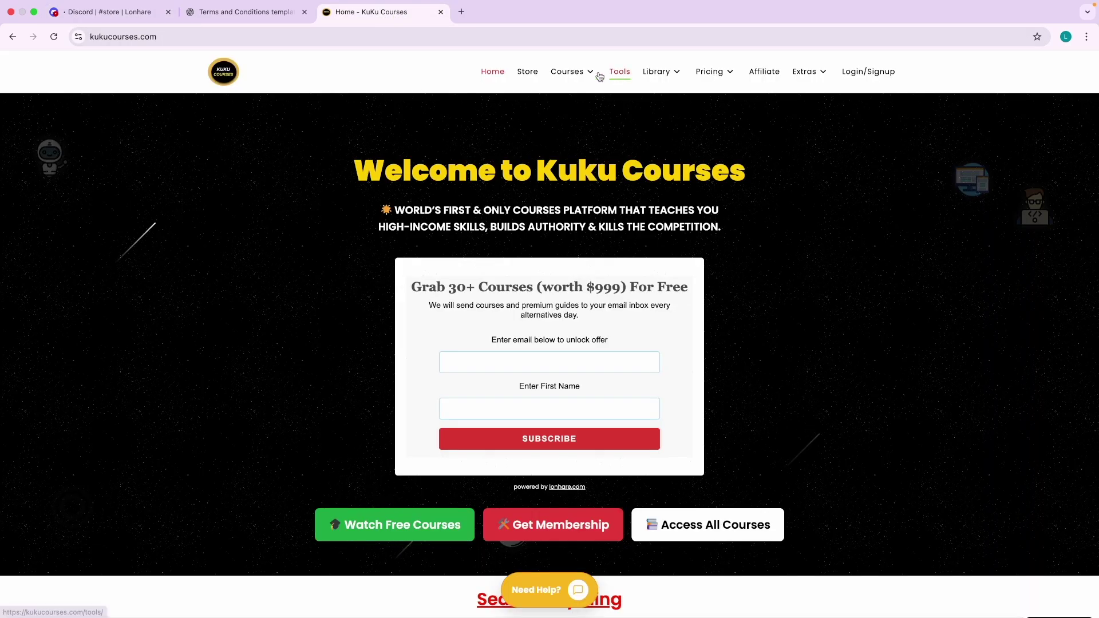
pyautogui.click(136, 10)
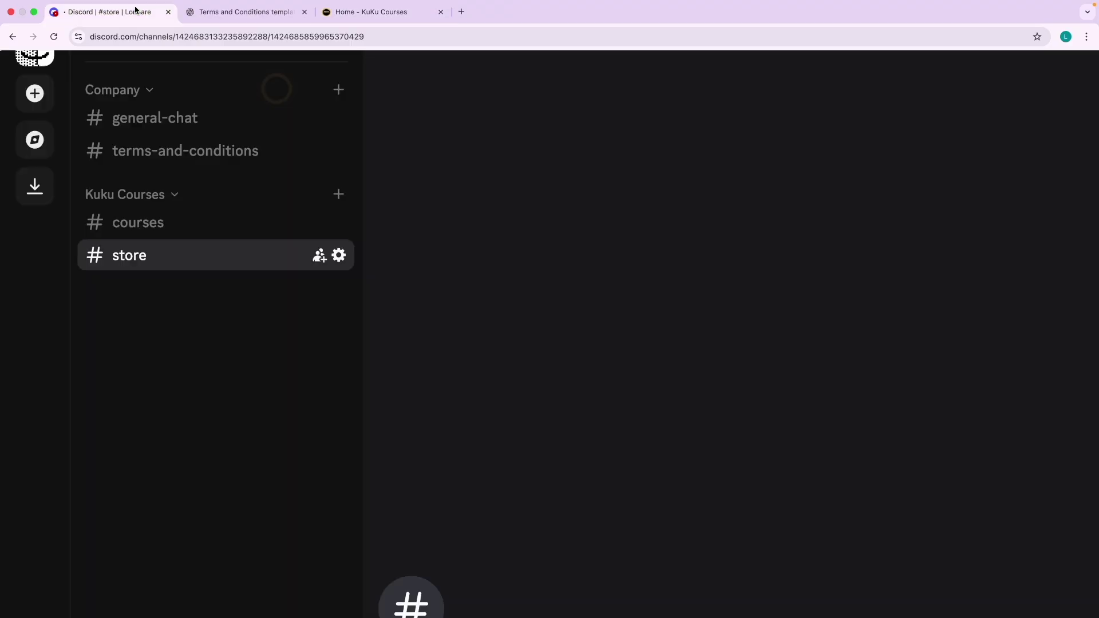
pyautogui.click(339, 194)
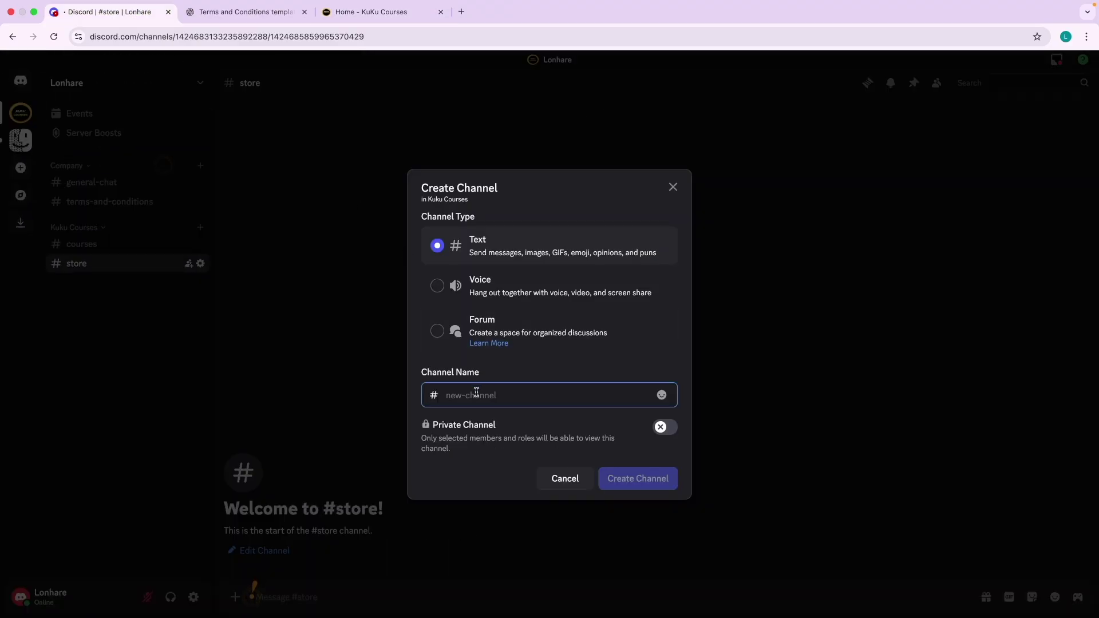
pyautogui.write('library')
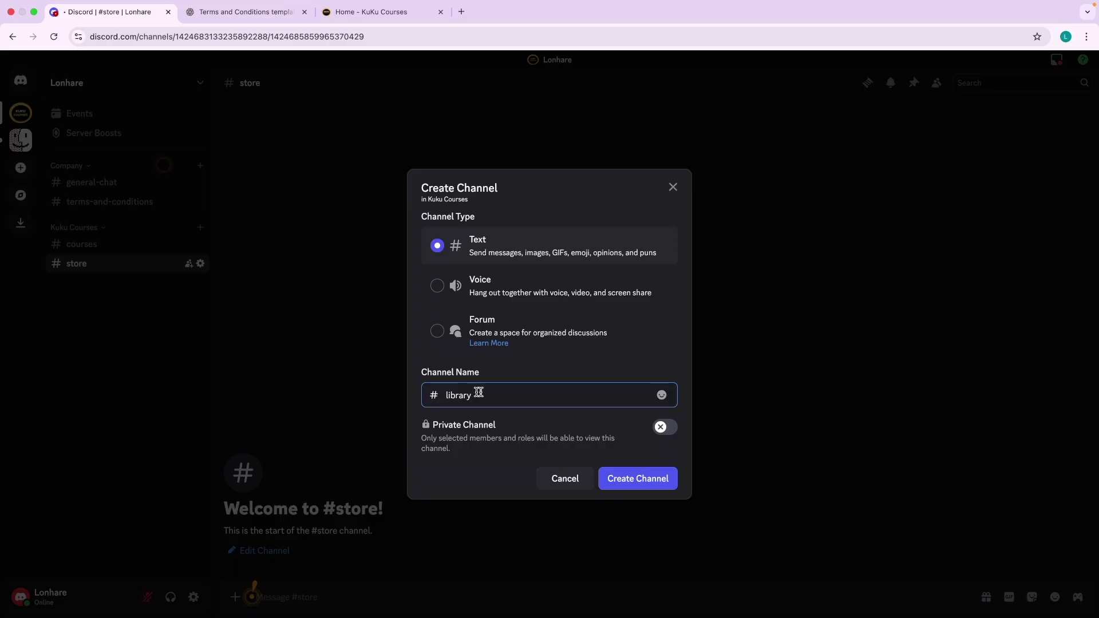
pyautogui.click(656, 484)
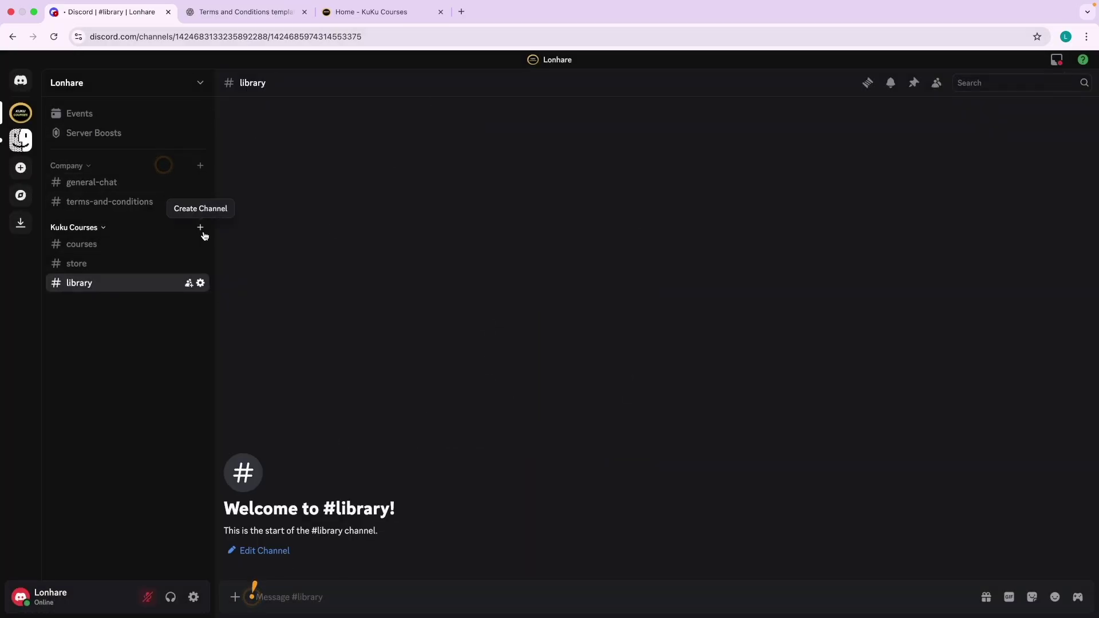
# Add two public text channels named tools and membership to the Kuku Courses category.
pyautogui.click(201, 228)
pyautogui.write('tools')
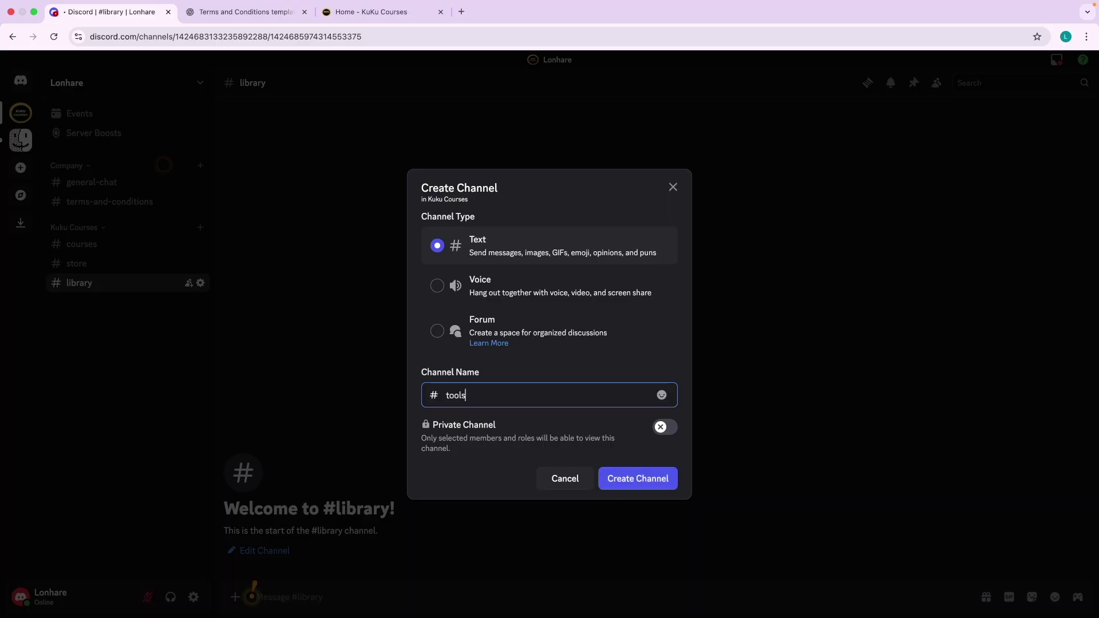
pyautogui.click(639, 478)
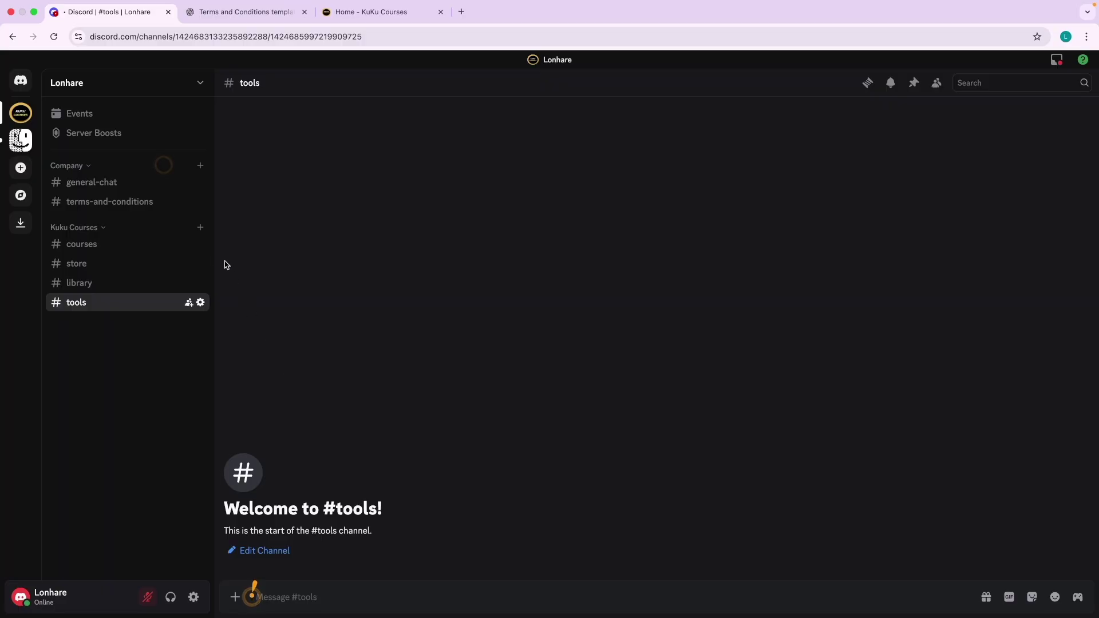
pyautogui.click(200, 227)
pyautogui.write('membership')
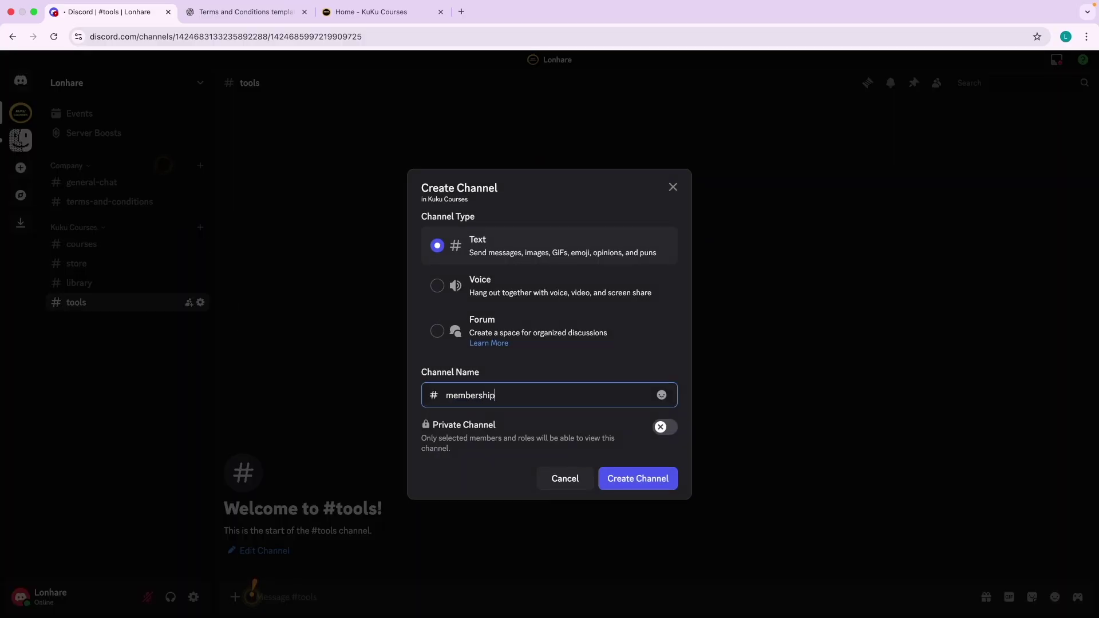
pyautogui.click(641, 479)
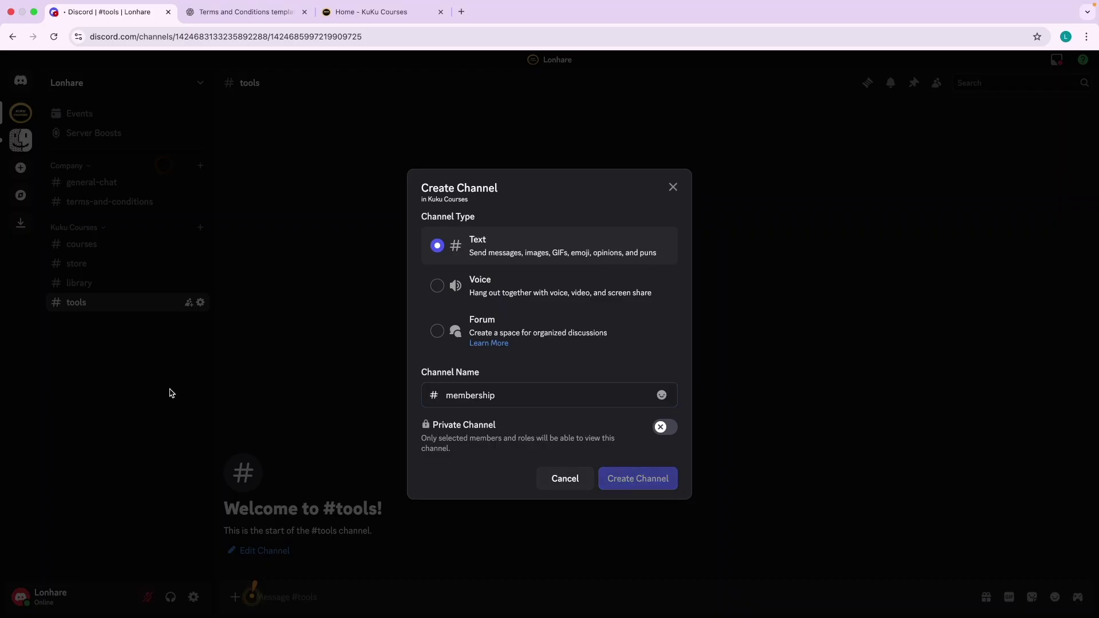
# Check the KuKu Courses website's remaining sections and add a text channel named affiliate-program to the Kuku Courses category in Discord.
pyautogui.click(398, 11)
pyautogui.moveTo(721, 80)
pyautogui.moveTo(795, 95)
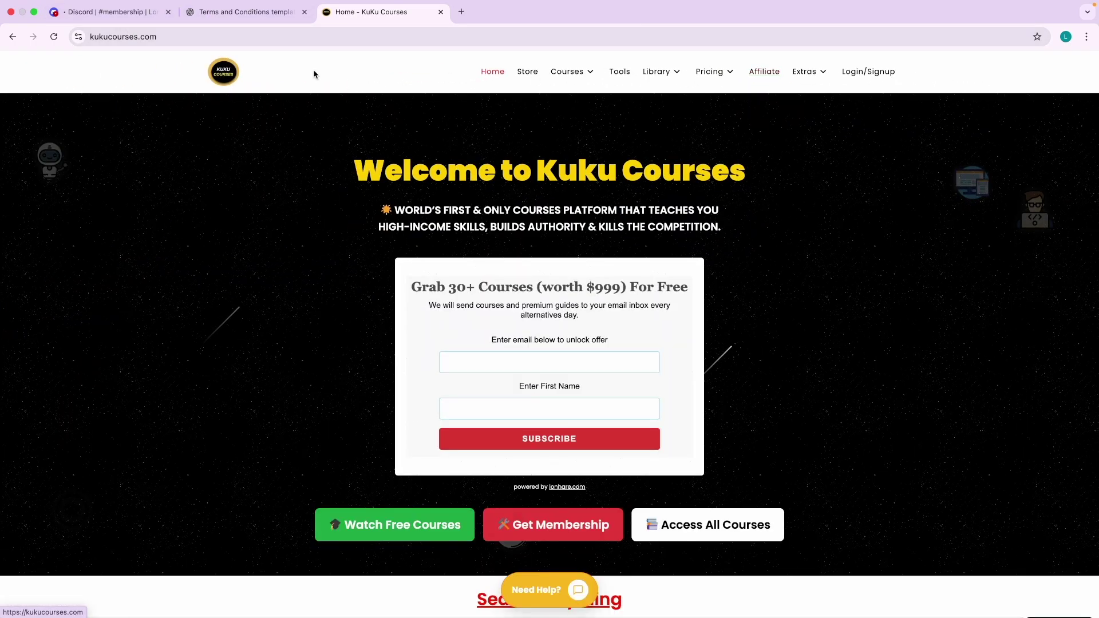
pyautogui.click(246, 11)
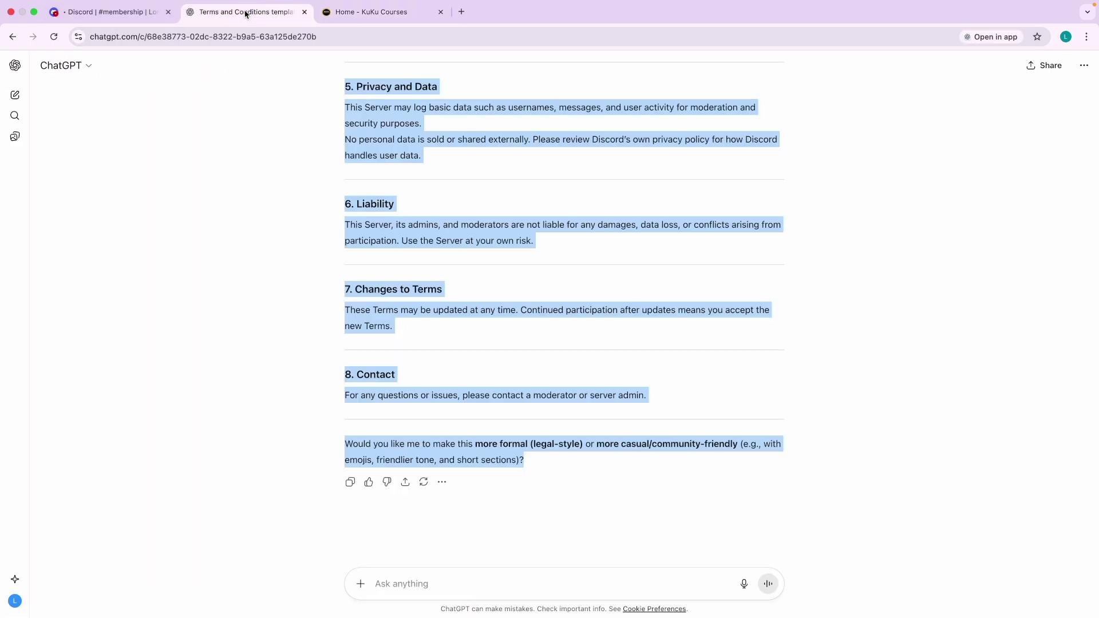
pyautogui.click(100, 11)
pyautogui.click(200, 227)
pyautogui.write('aff')
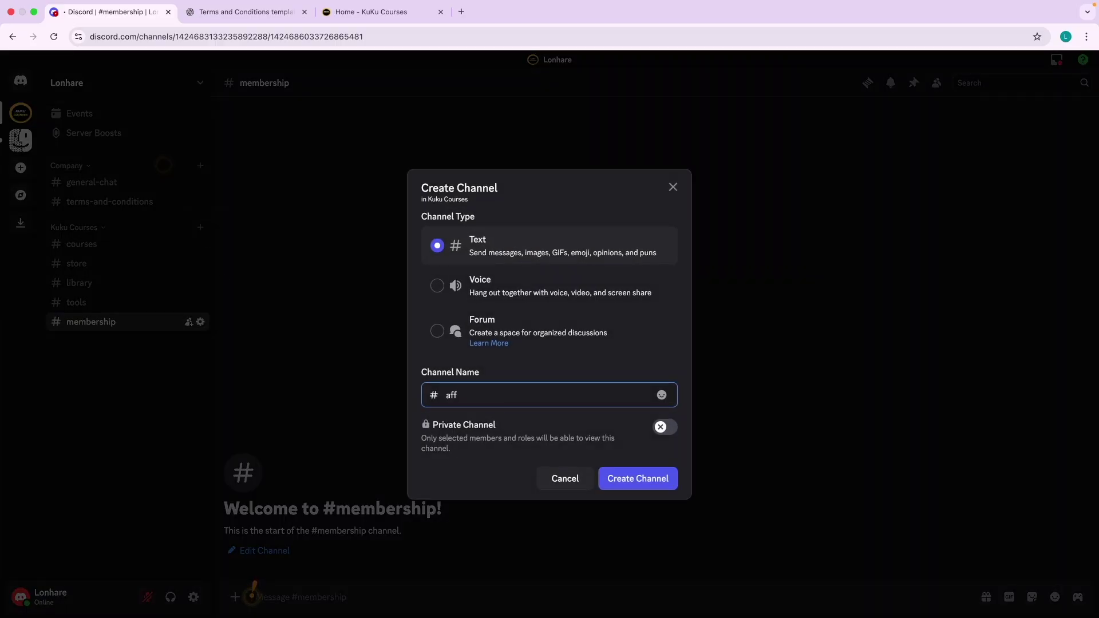
pyautogui.write('iliate-program')
pyautogui.click(610, 471)
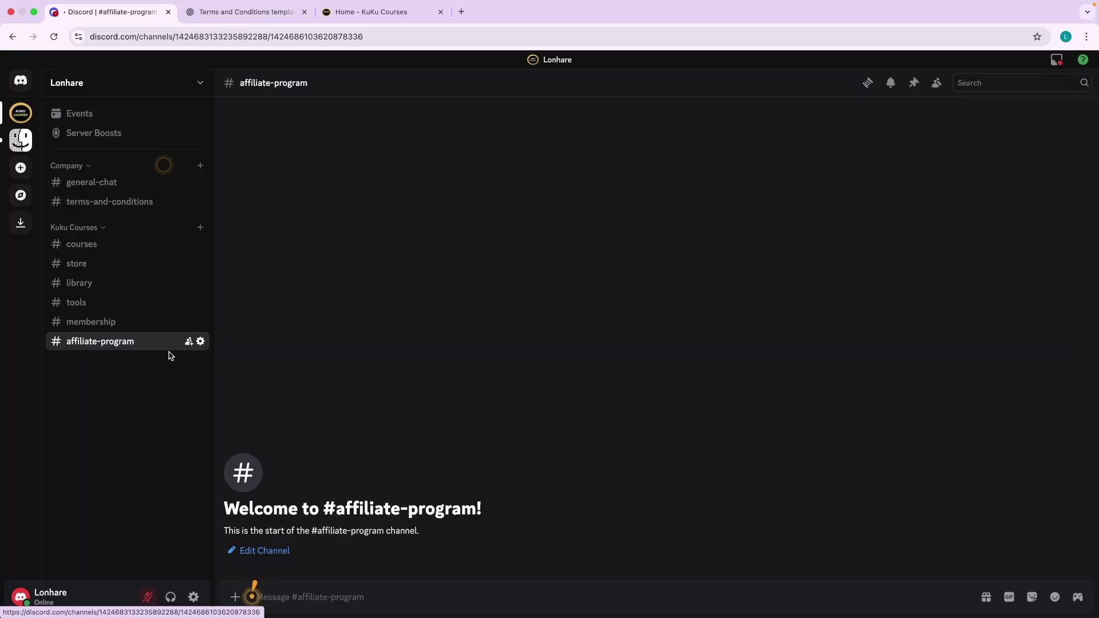
# Create a public text channel named support in the Kuku Courses category.
pyautogui.click(200, 230)
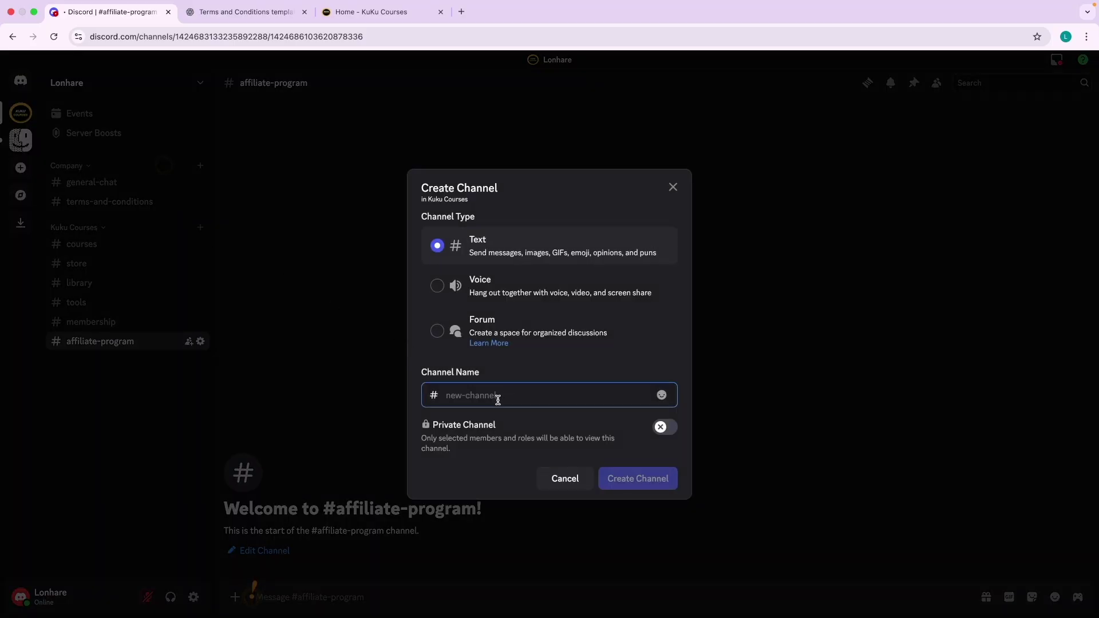
pyautogui.write('help')
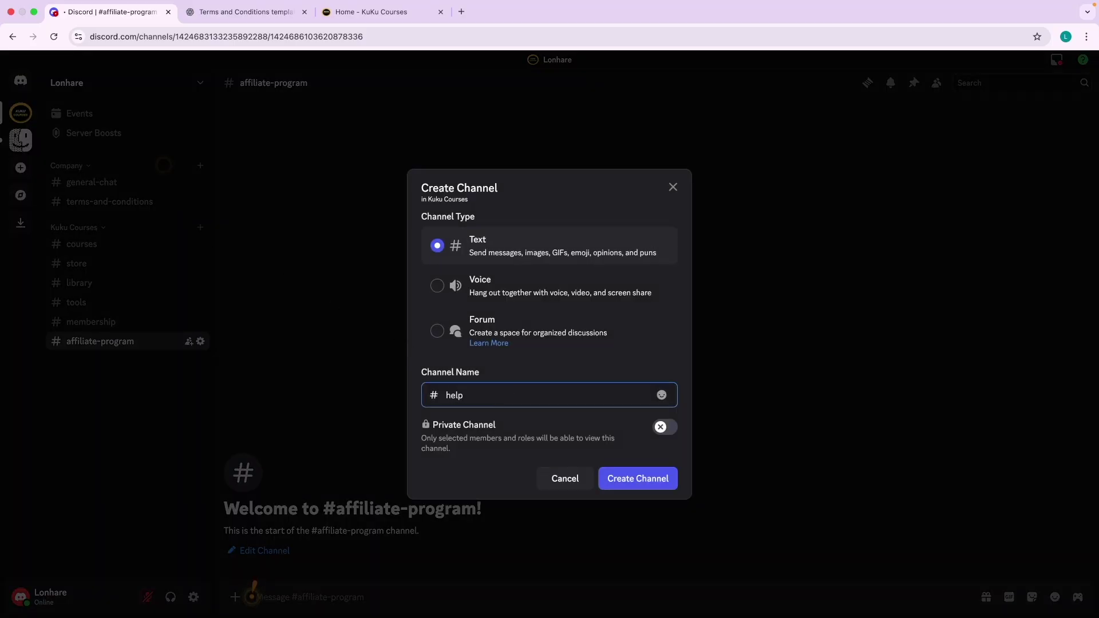
pyautogui.press('BackSpace')
pyautogui.write('support')
pyautogui.click(652, 482)
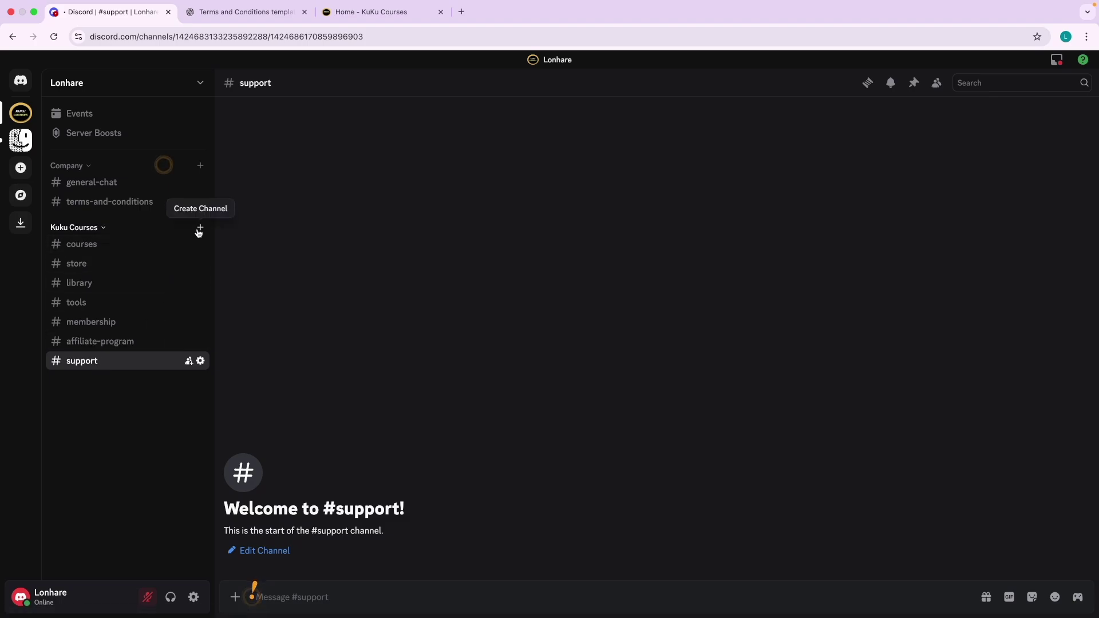
# Look through the new Kuku Courses channels, including courses, library, tools, membership and affiliate-program.
pyautogui.click(103, 286)
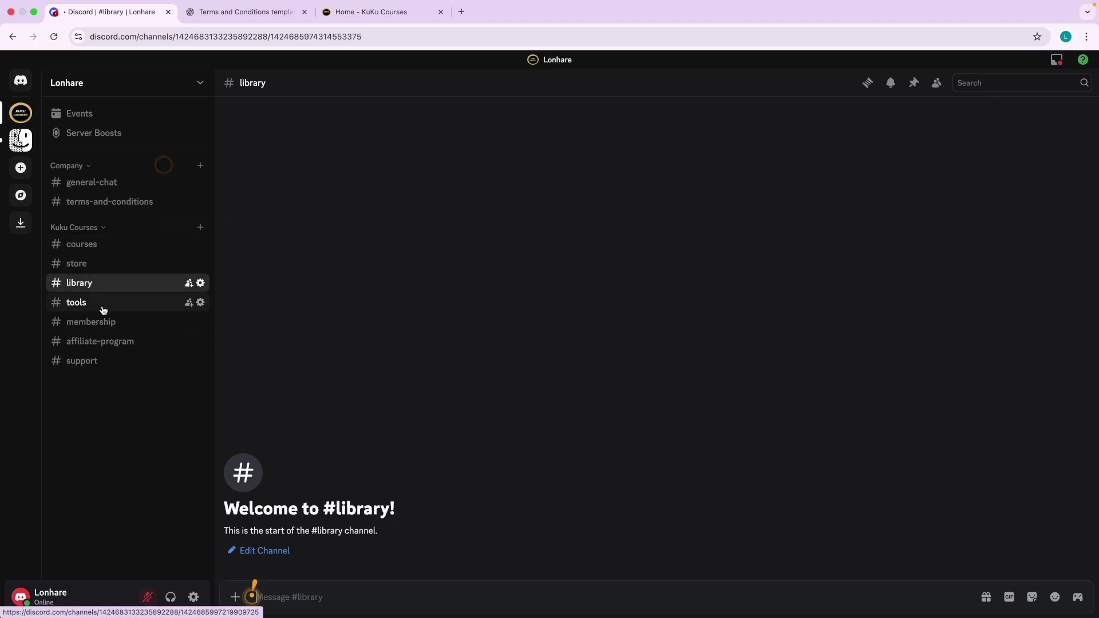
pyautogui.click(103, 306)
pyautogui.click(103, 324)
pyautogui.click(107, 343)
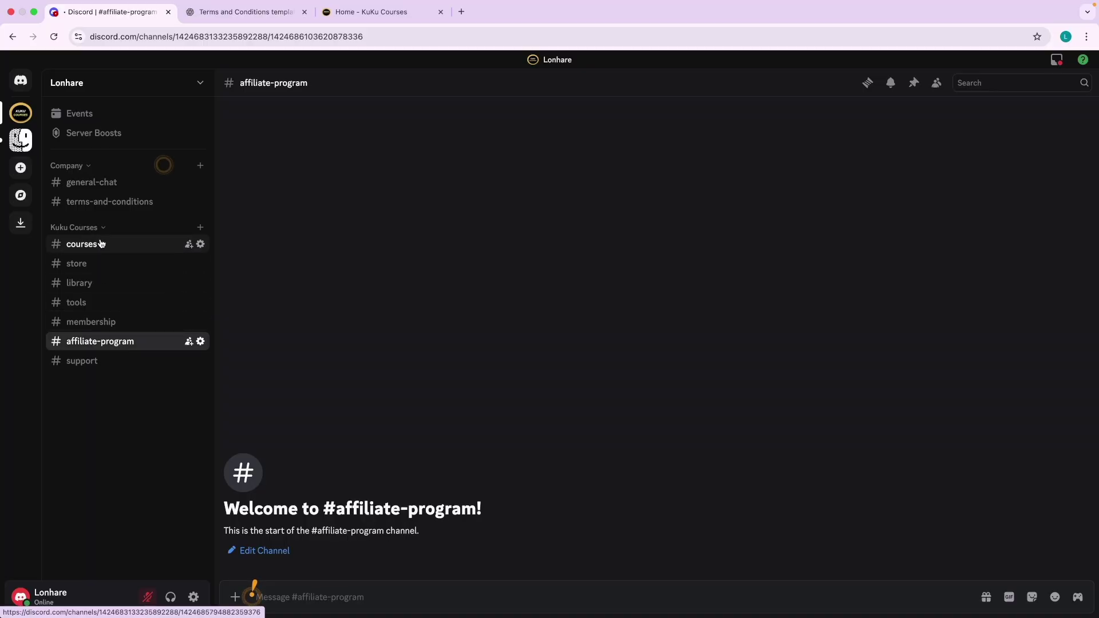
pyautogui.click(100, 245)
pyautogui.click(109, 322)
pyautogui.click(110, 342)
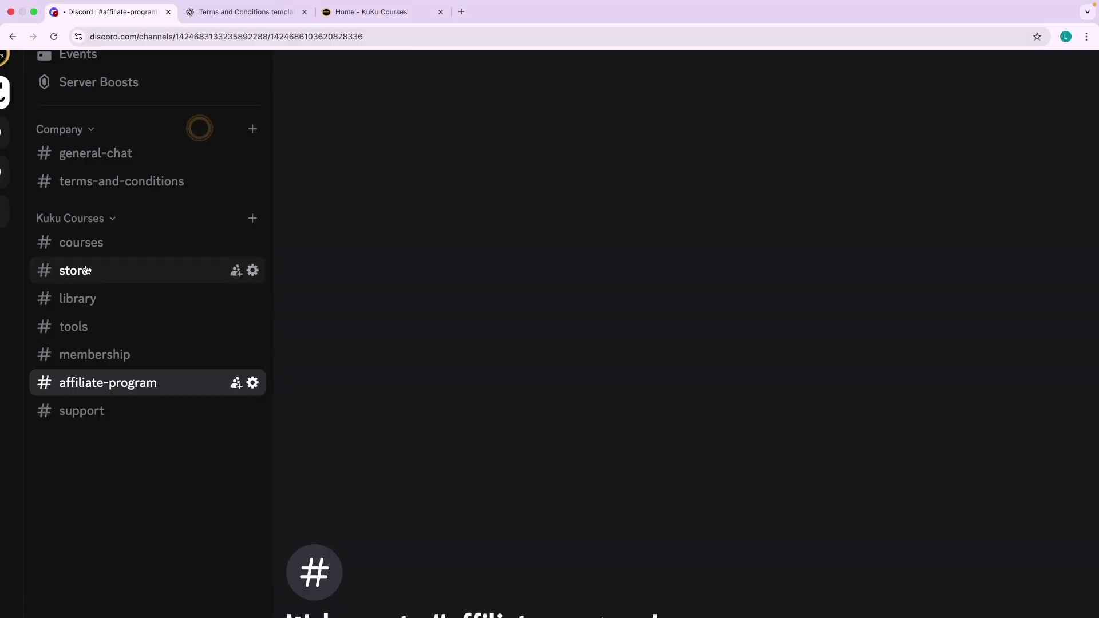
pyautogui.click(96, 297)
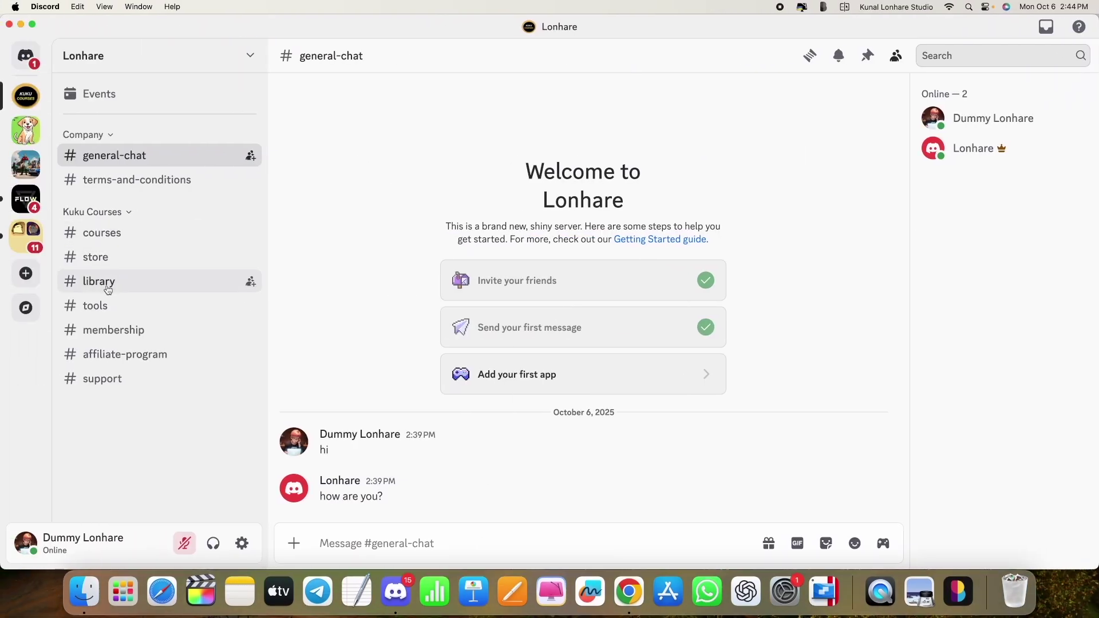
# Ask "hey i have doubts that this library include N8N templates?" in the library channel as the member, and answer "yes" from the server owner's account.
pyautogui.click(106, 283)
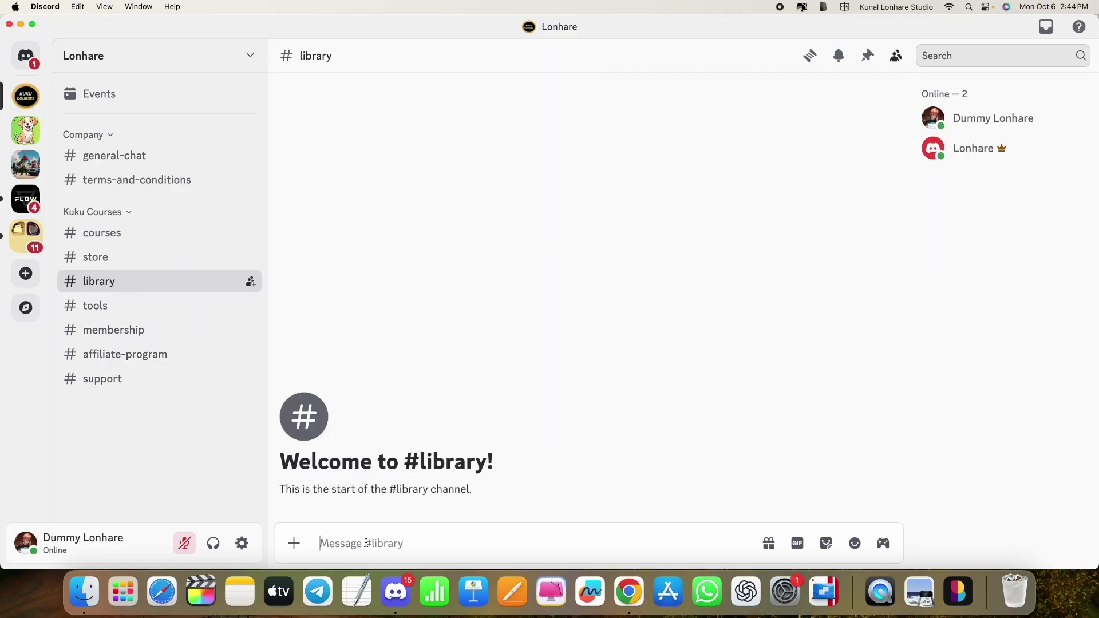
pyautogui.write('hey')
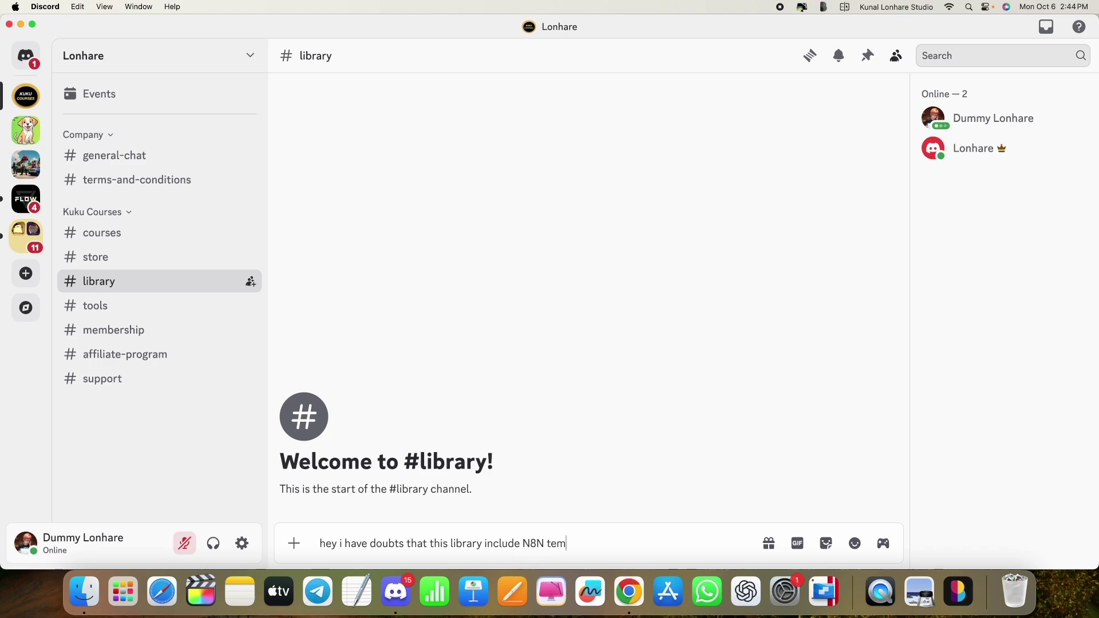
pyautogui.write('?')
pyautogui.press('Return')
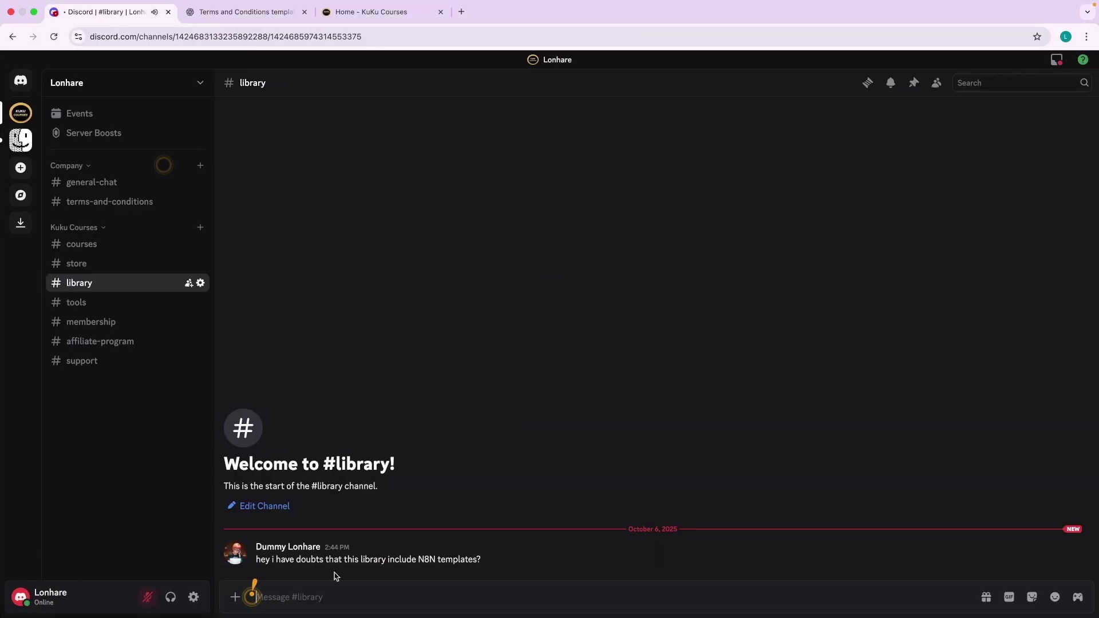
pyautogui.write('yes')
pyautogui.press('Return')
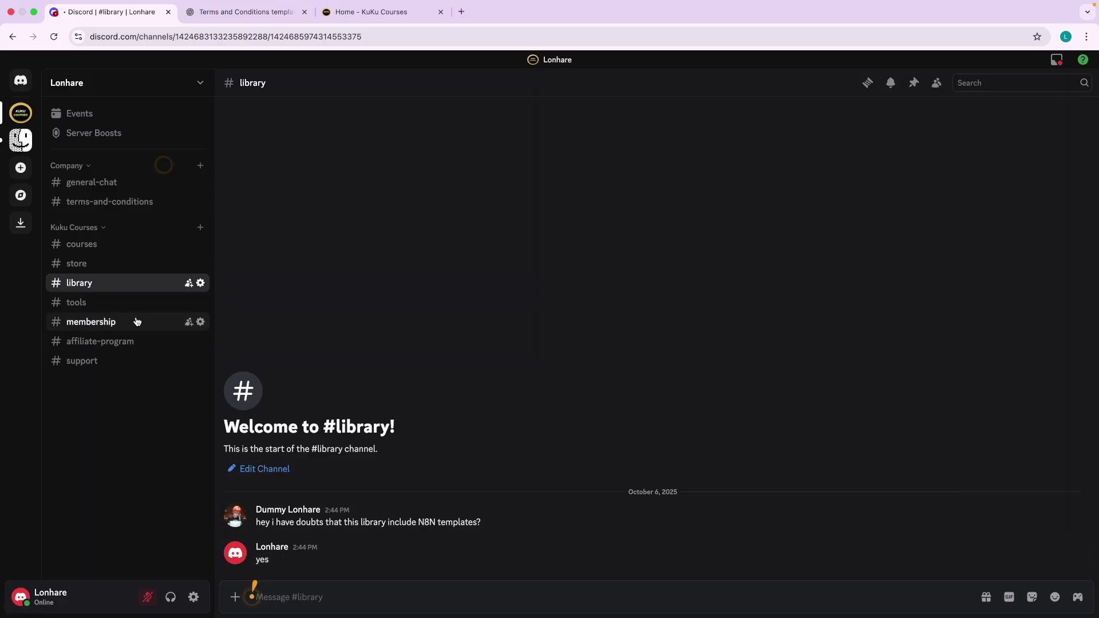
# Look through the Kuku Courses text channels, including courses, store, library, tools and membership.
pyautogui.click(125, 245)
pyautogui.click(118, 265)
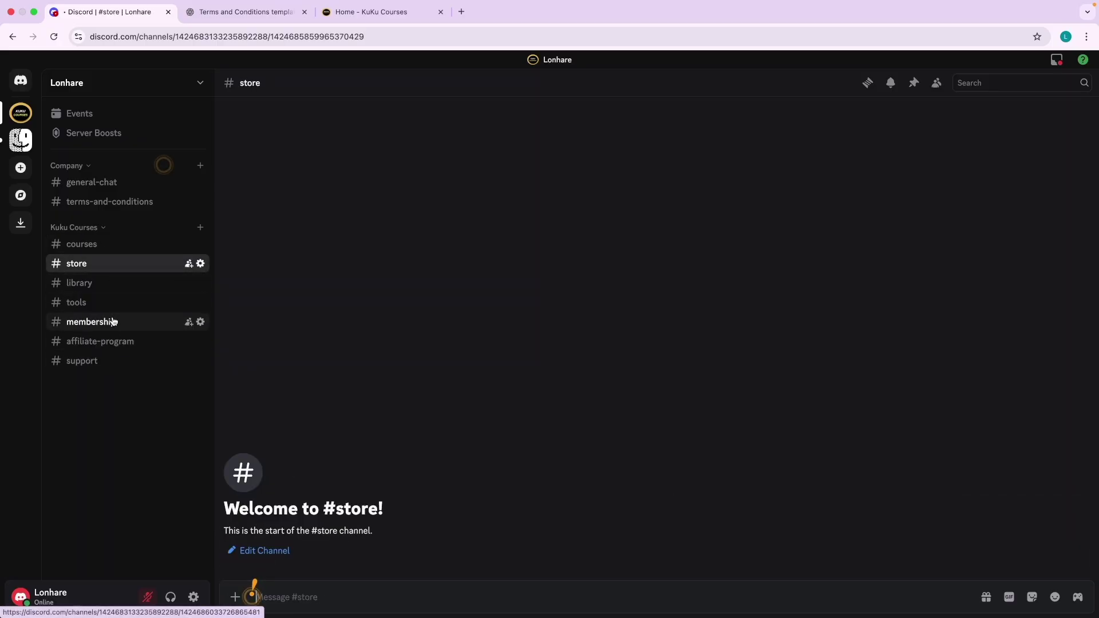
pyautogui.click(111, 322)
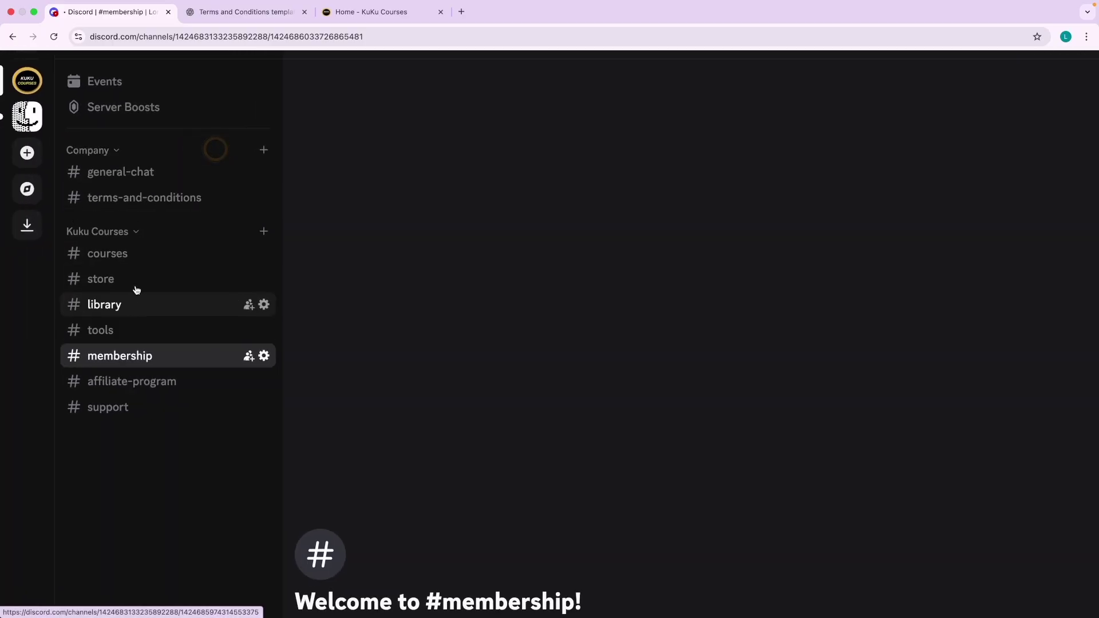
pyautogui.click(117, 308)
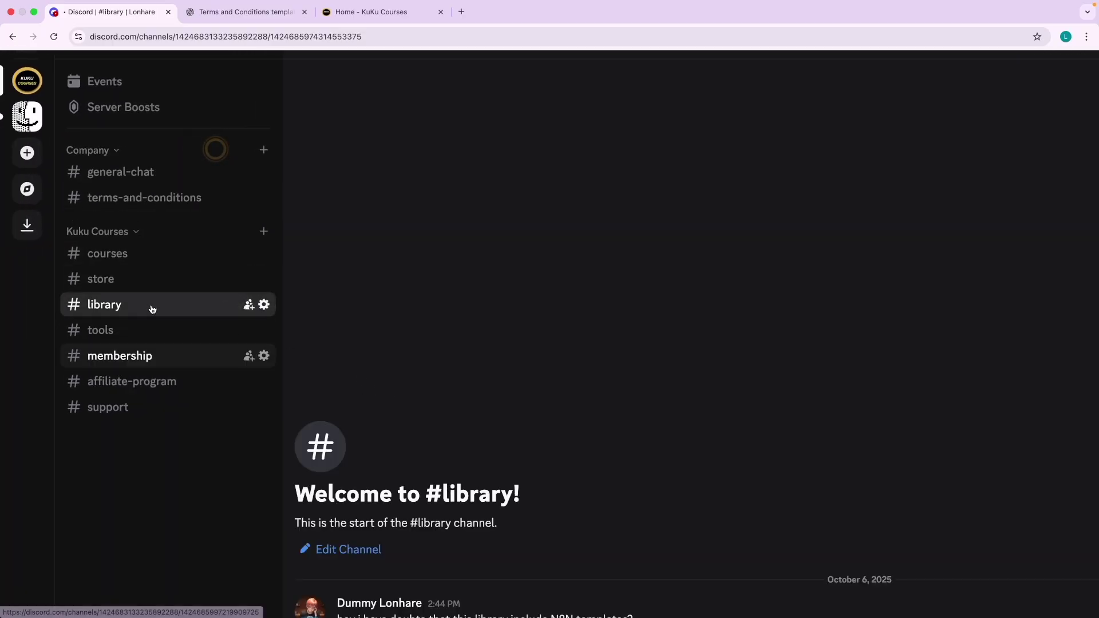
pyautogui.click(124, 255)
pyautogui.click(120, 327)
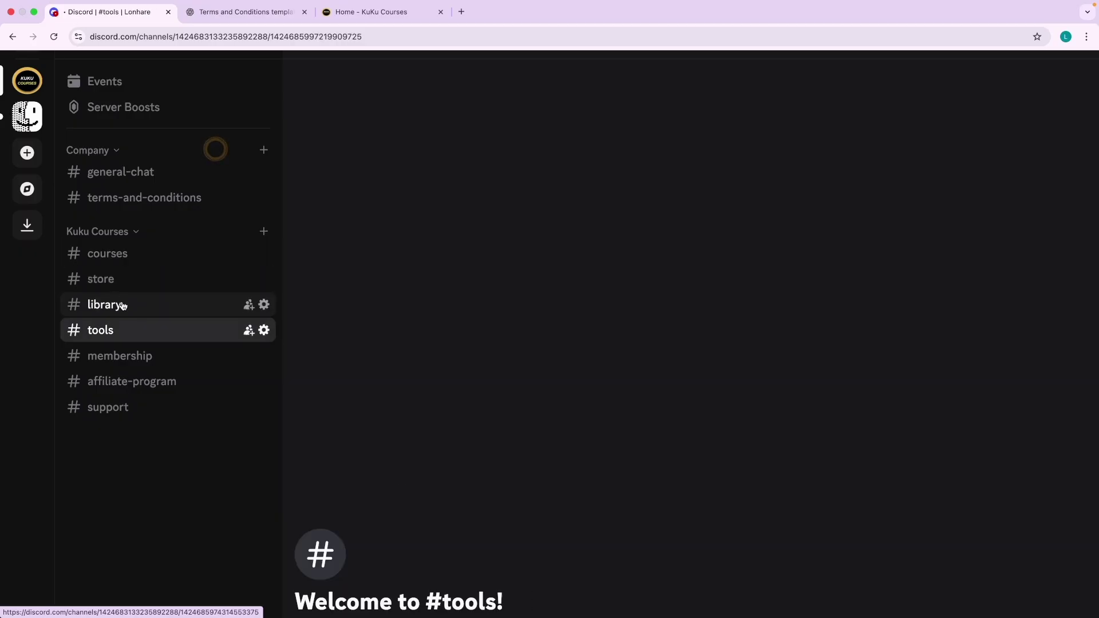
pyautogui.click(142, 312)
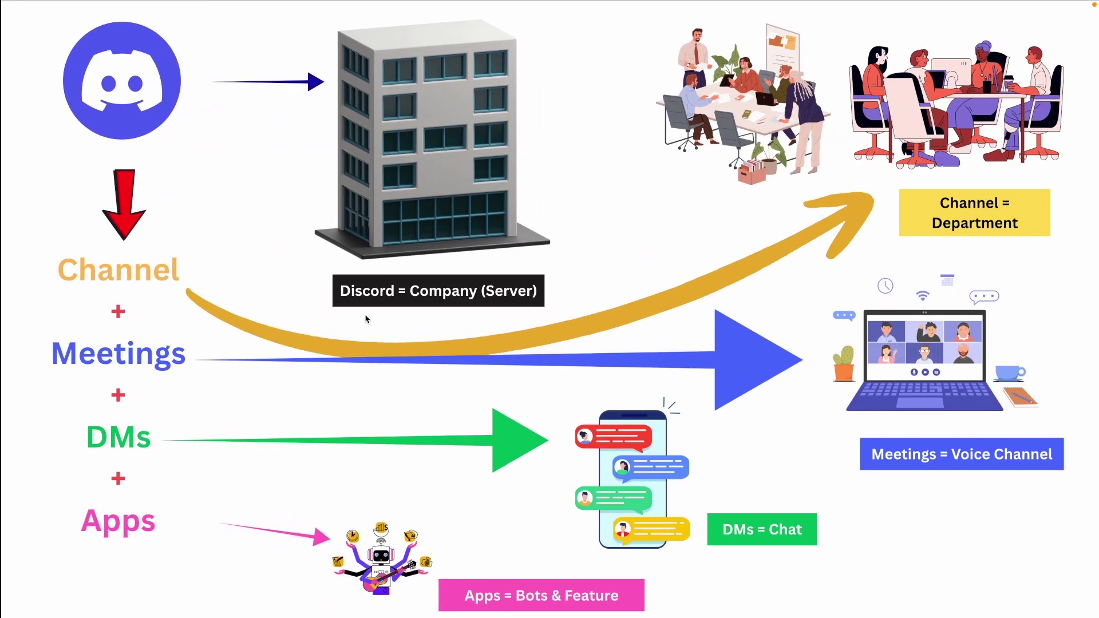
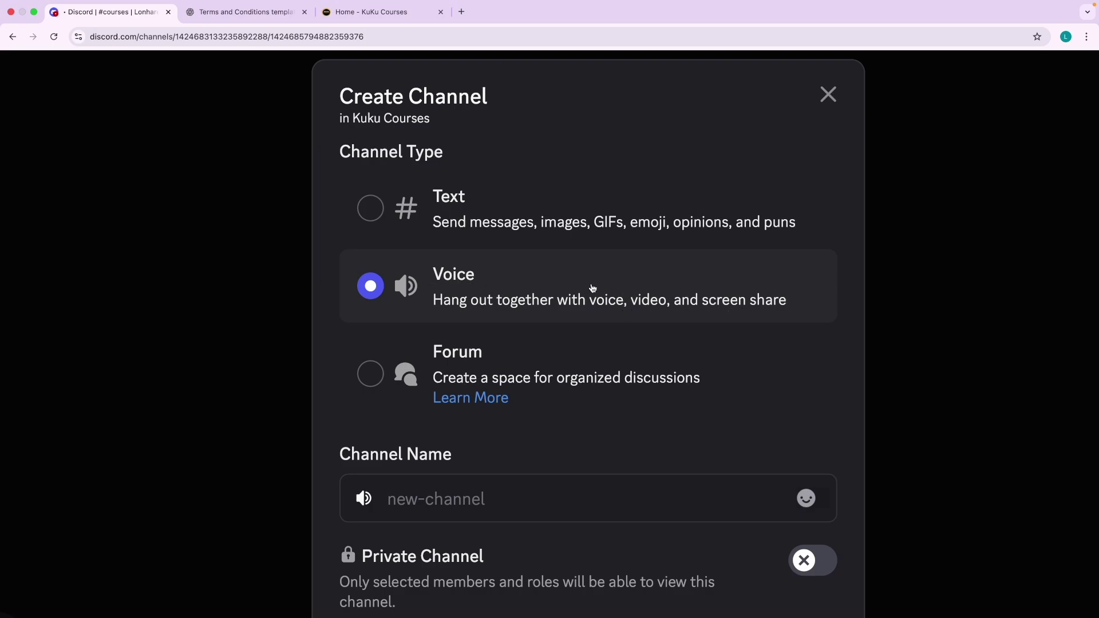
# Create a public voice channel named video-meeting--webinars in the Kuku Courses category.
pyautogui.click(404, 508)
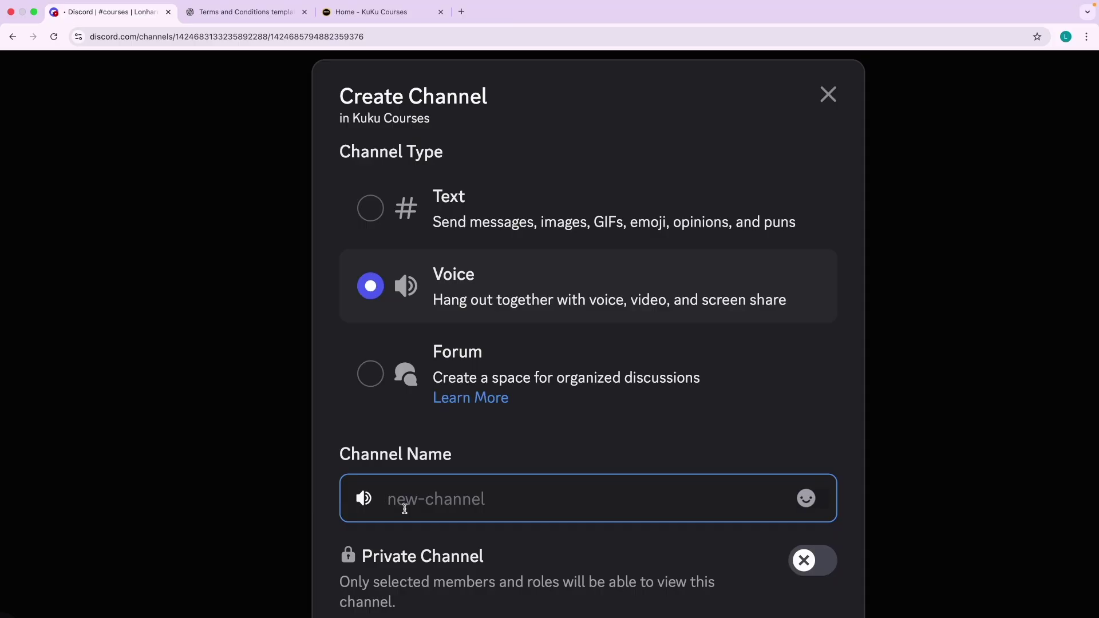
pyautogui.write('vide')
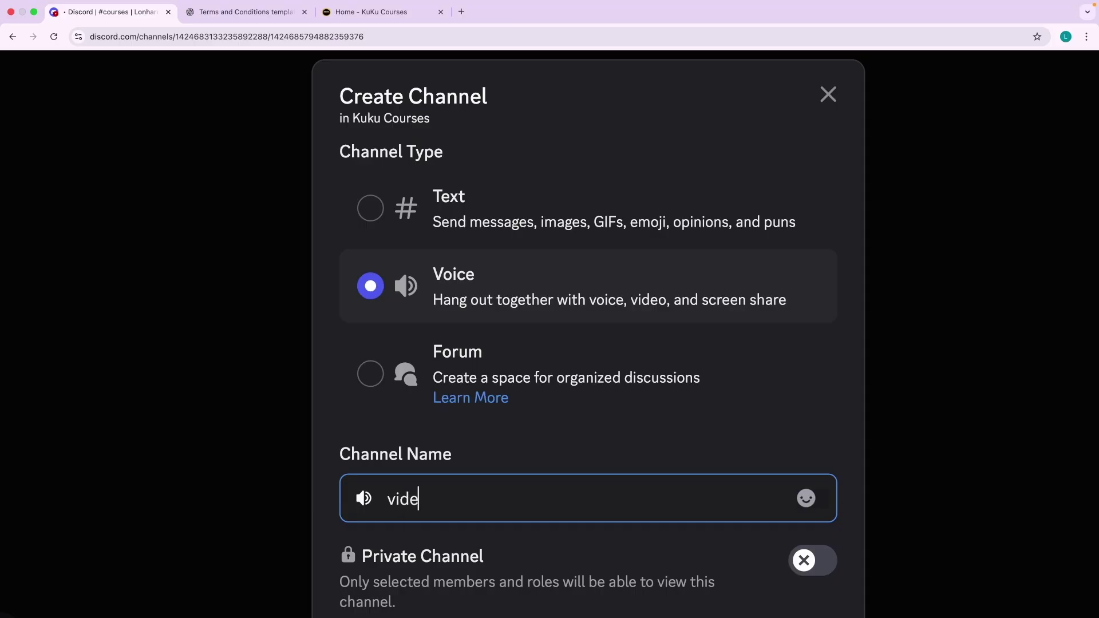
pyautogui.write('o me')
pyautogui.press('super+a')
pyautogui.write('Video Meeting')
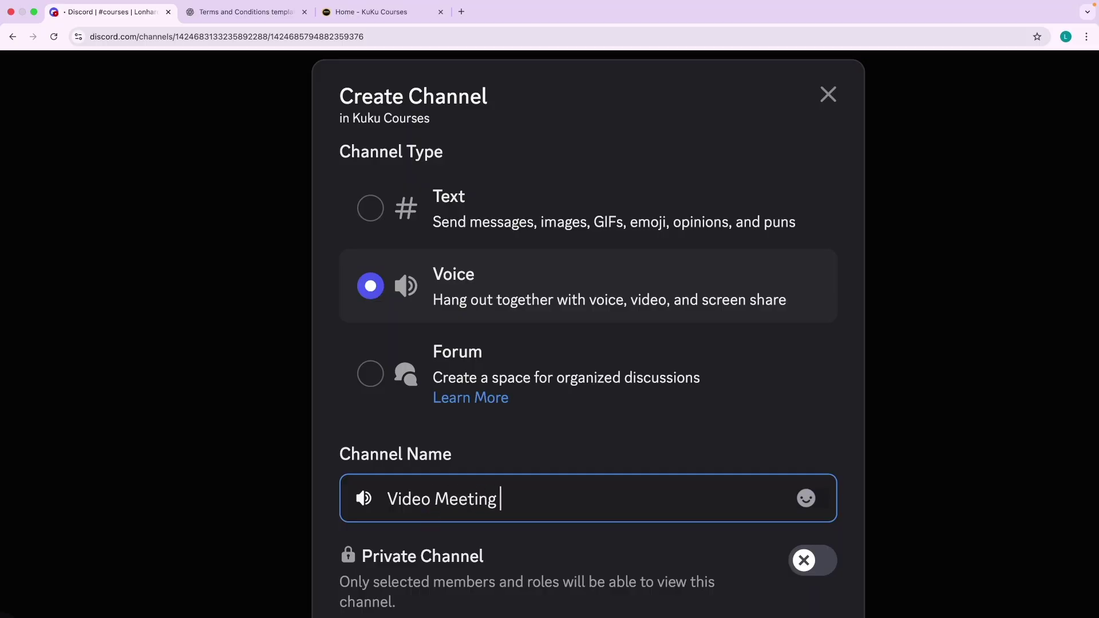
pyautogui.write(' & Webinars')
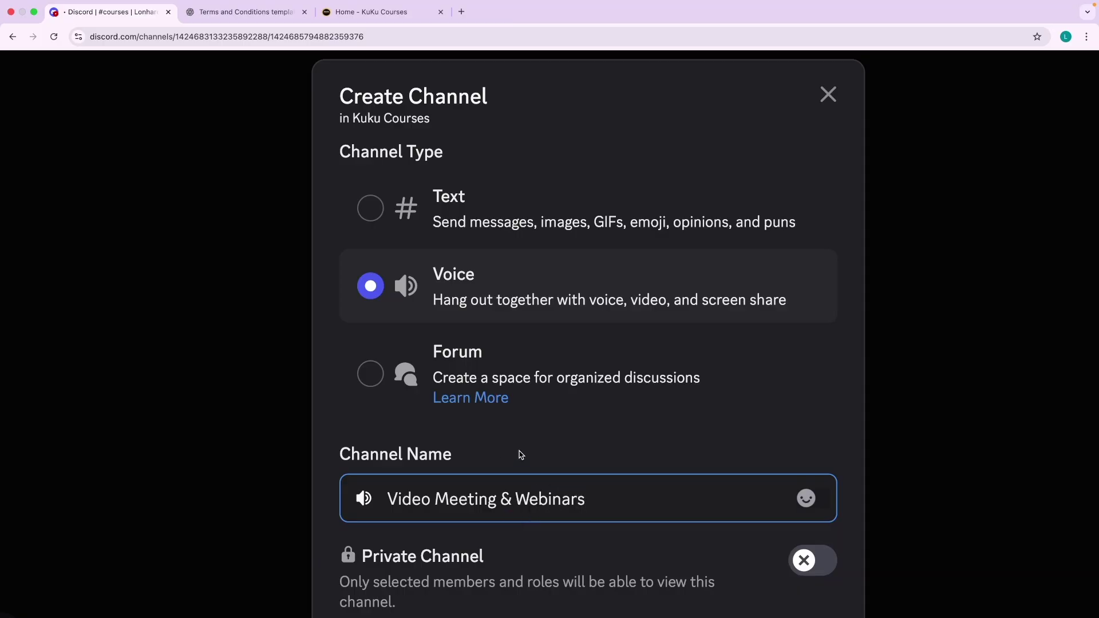
pyautogui.click(577, 423)
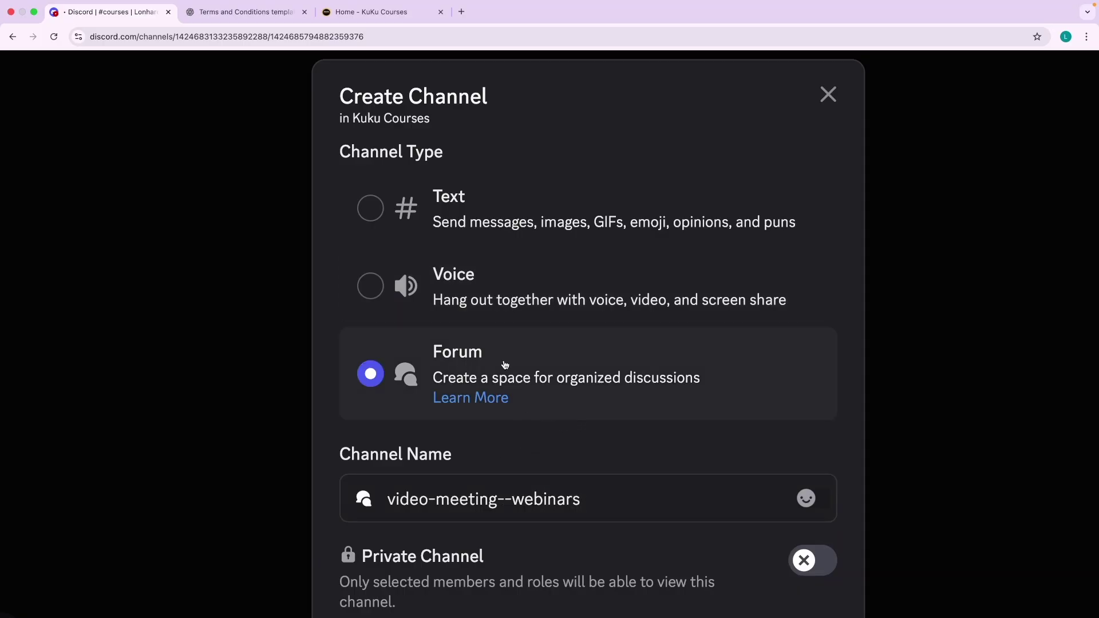
pyautogui.click(451, 282)
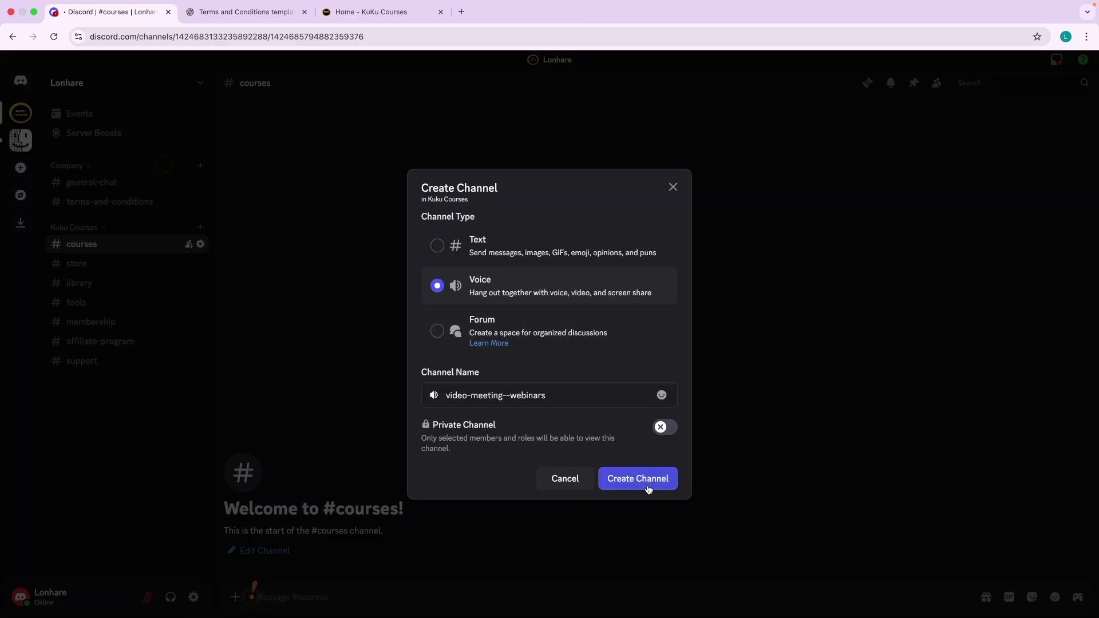
pyautogui.click(649, 490)
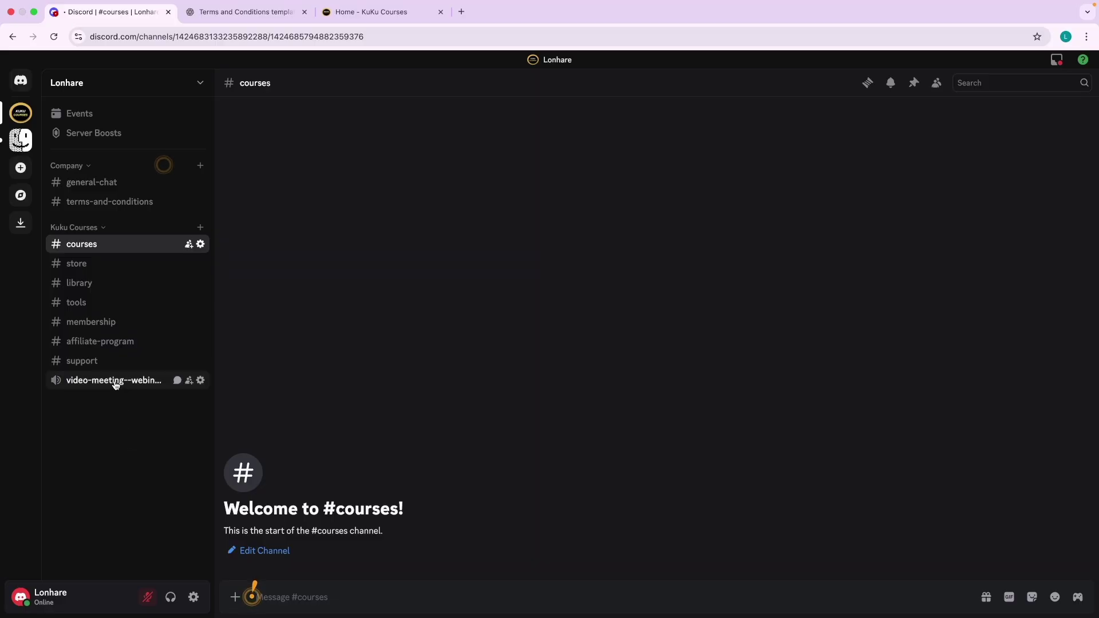
# Join the video-meeting--webinars voice channel, allowing microphone access for this time only, and dismiss the first voice channel tip.
pyautogui.click(109, 382)
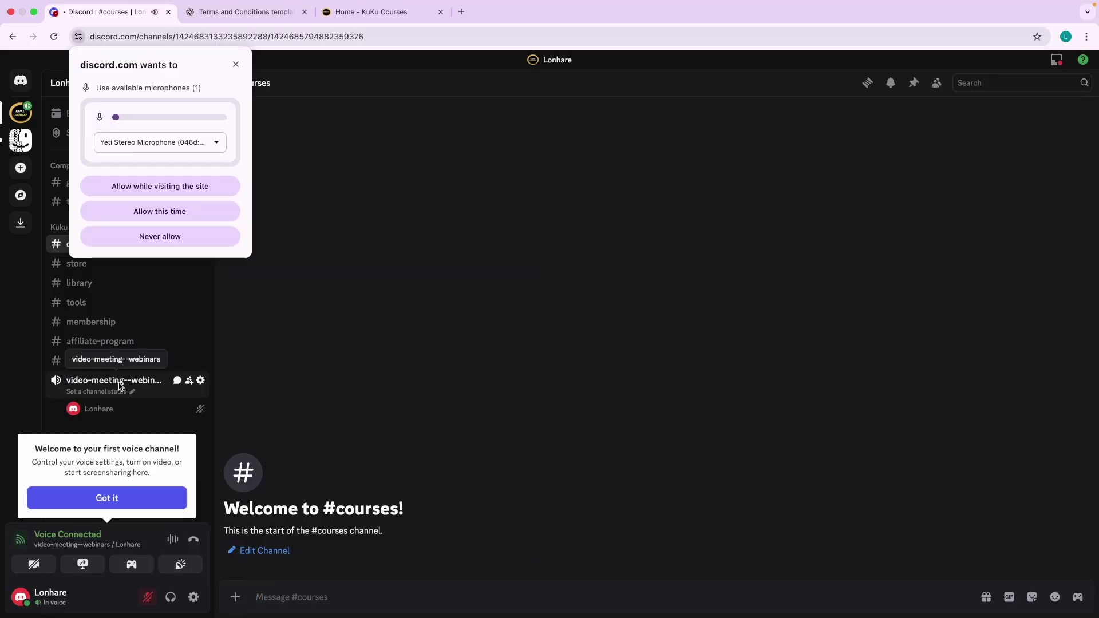
pyautogui.click(171, 213)
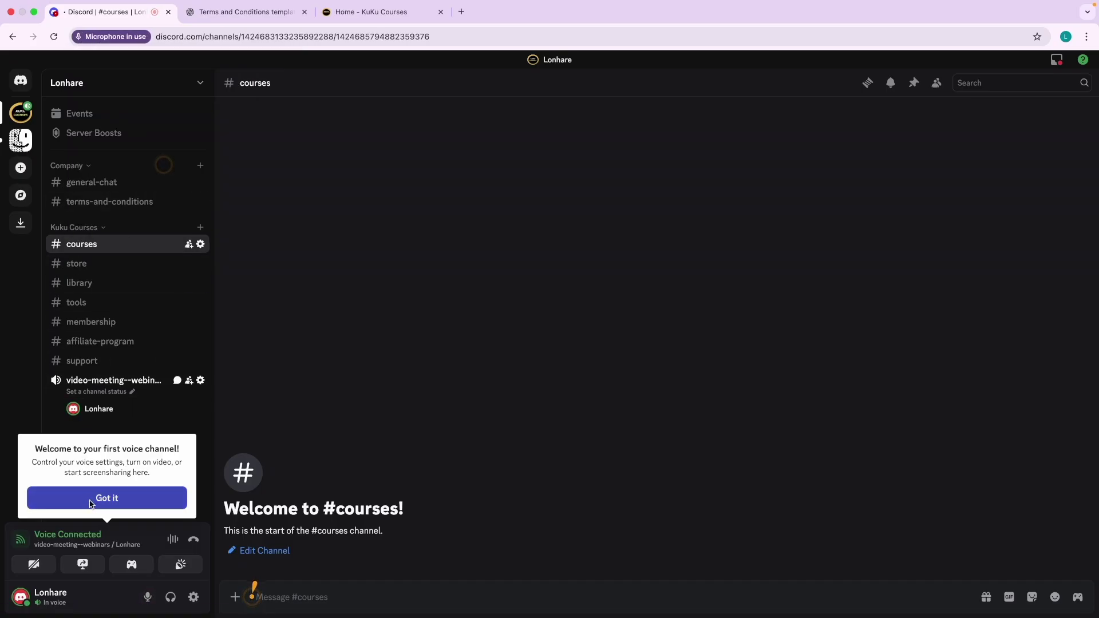
pyautogui.click(90, 501)
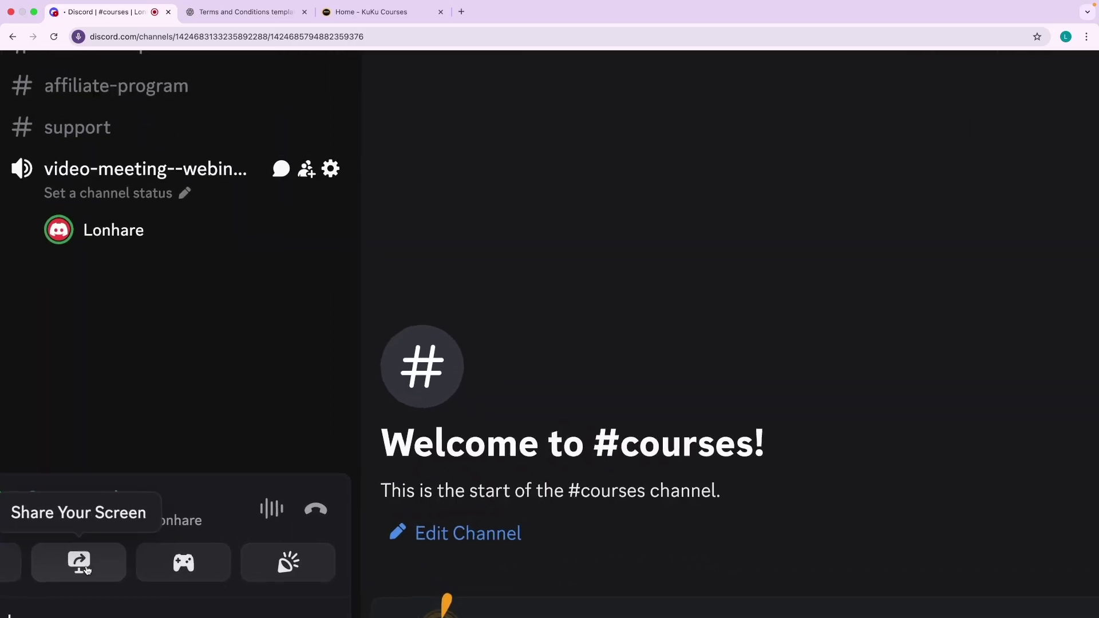
# Switch to the Discord desktop app and join the owner's voice call with the member account, leaving its microphone muted.
pyautogui.hotkey('ctrl', 'Left')
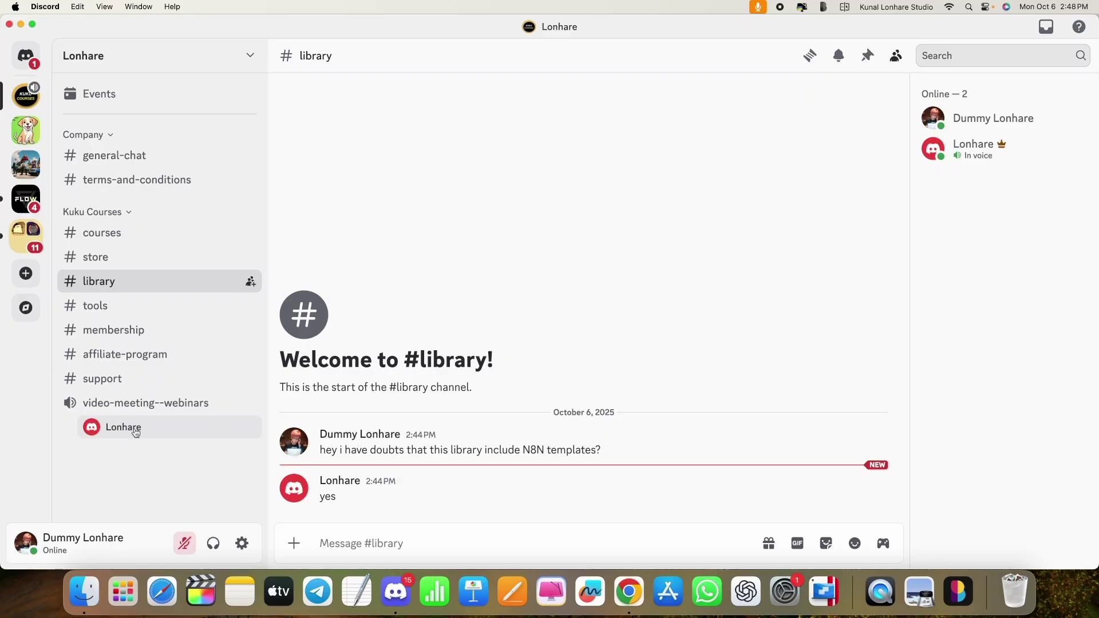
pyautogui.click(161, 433)
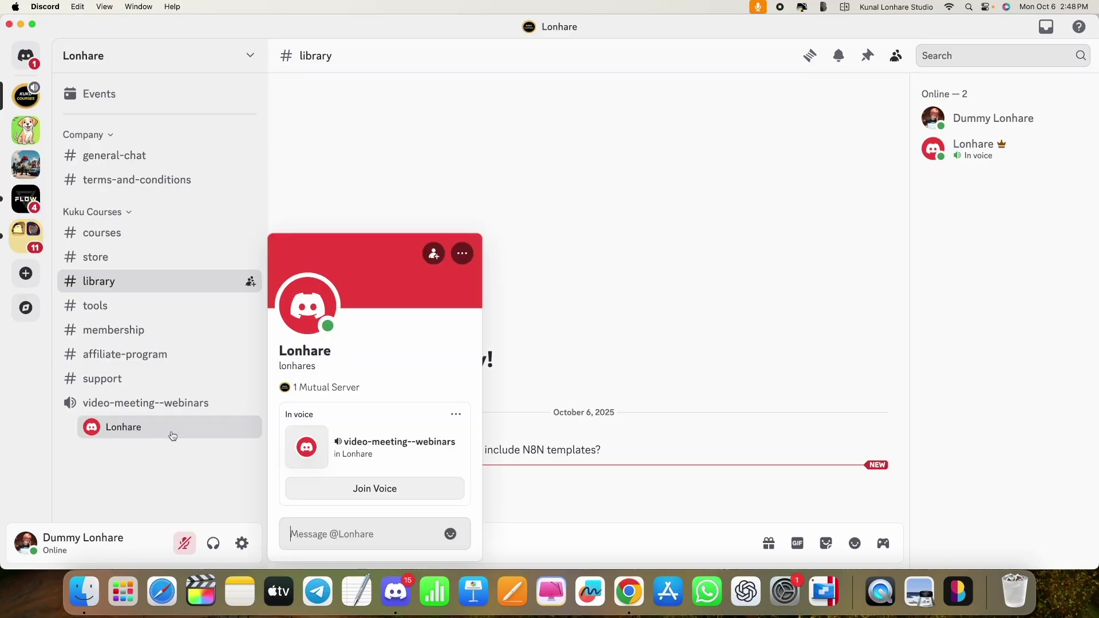
pyautogui.click(374, 489)
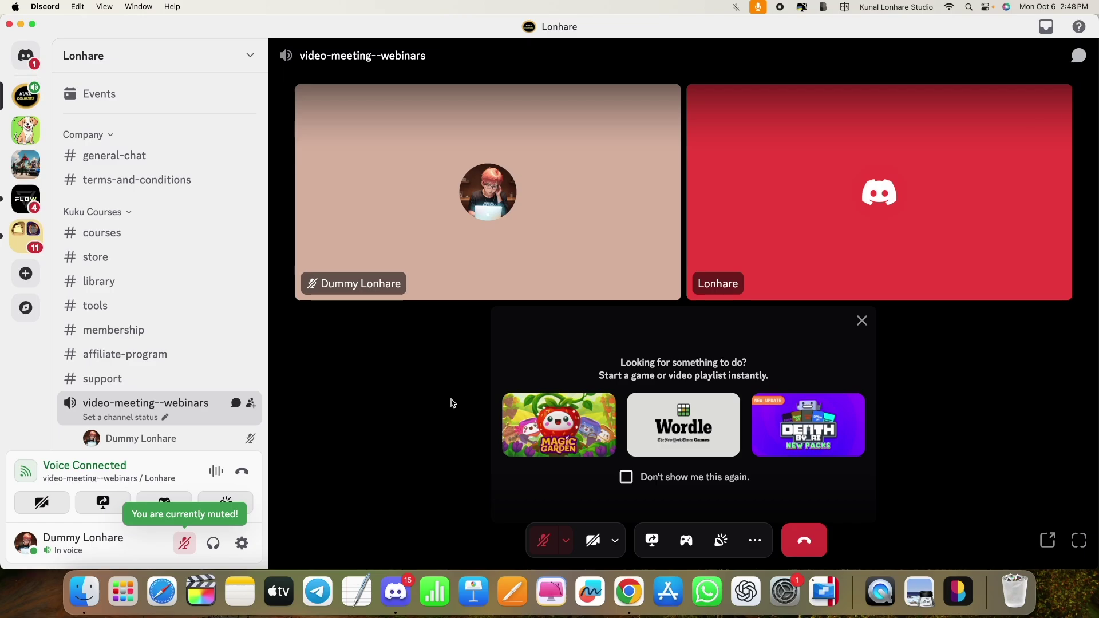
pyautogui.click(544, 540)
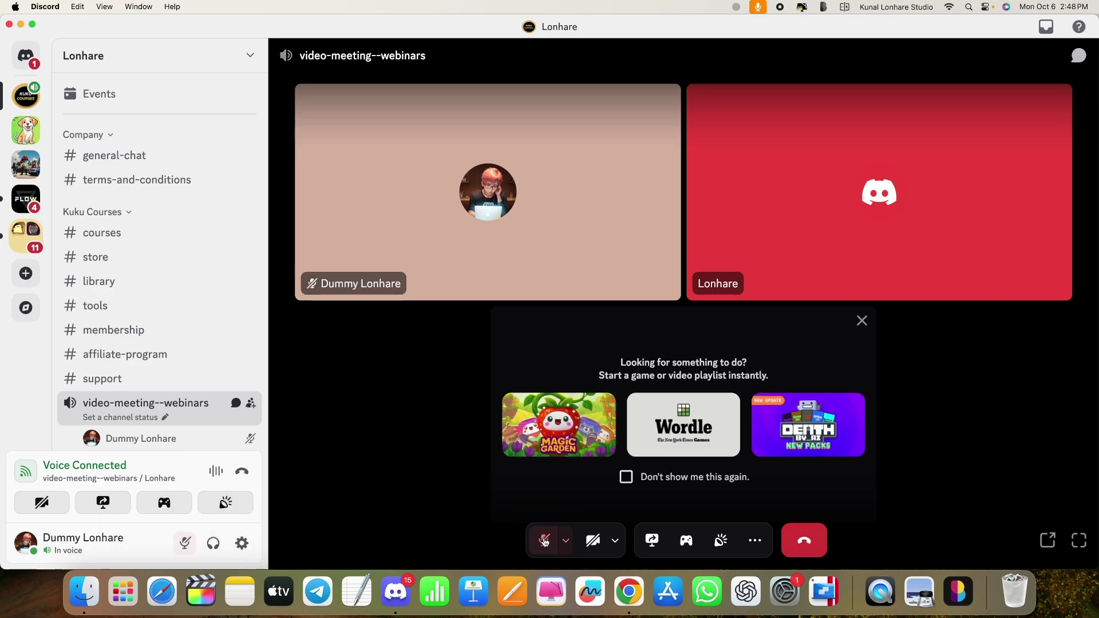
pyautogui.click(544, 540)
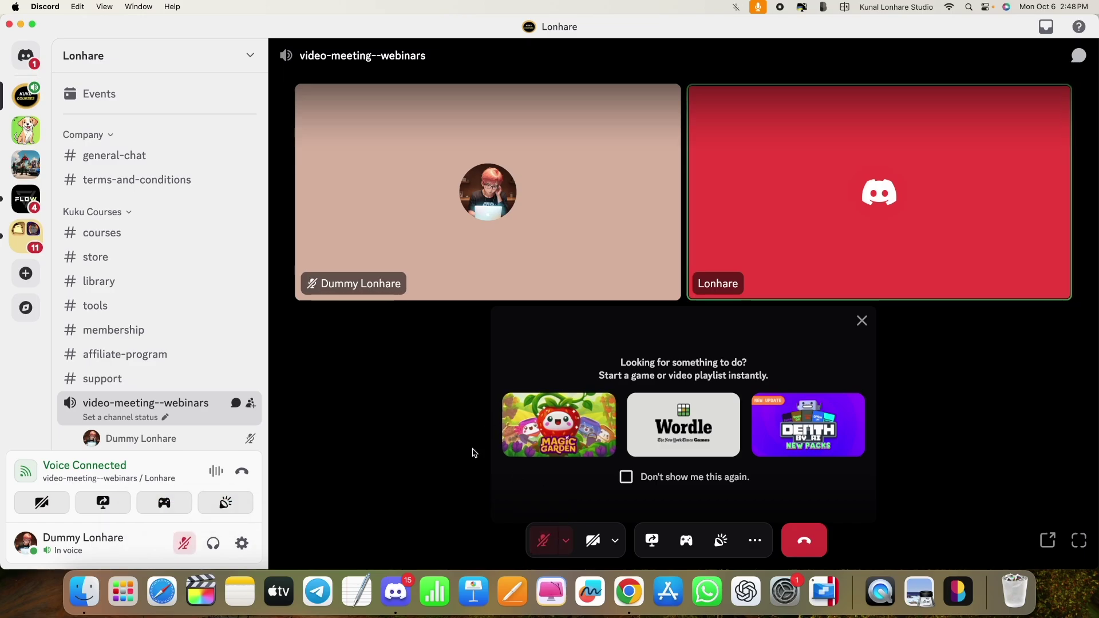
# Switch back to Discord in the browser and share the entire screen in the voice channel without system audio.
pyautogui.hotkey('ctrl', 'Right')
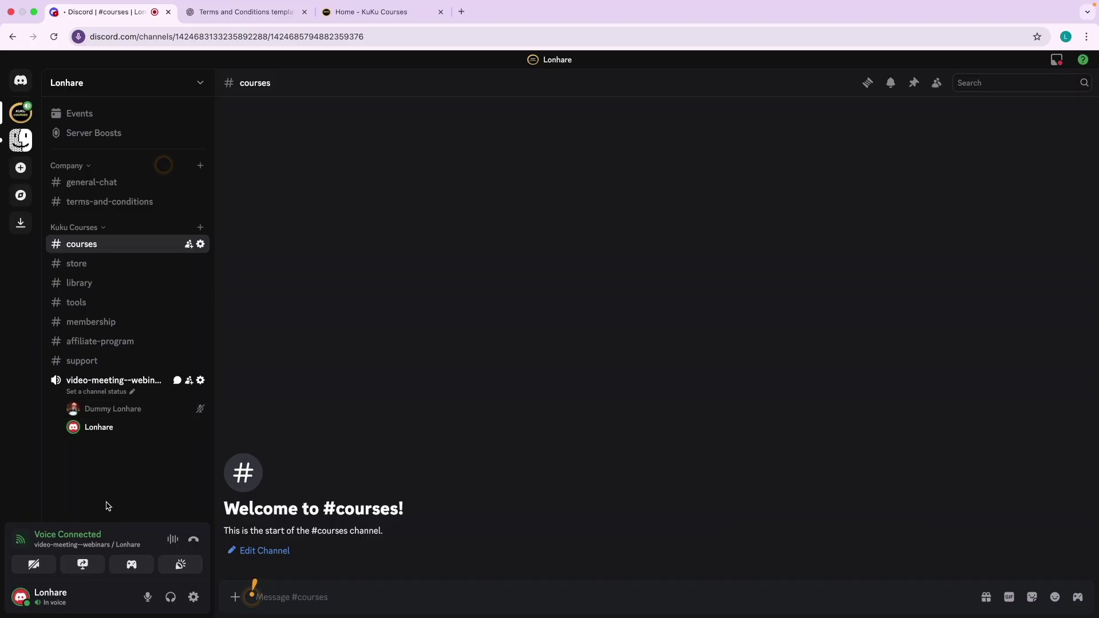
pyautogui.click(83, 564)
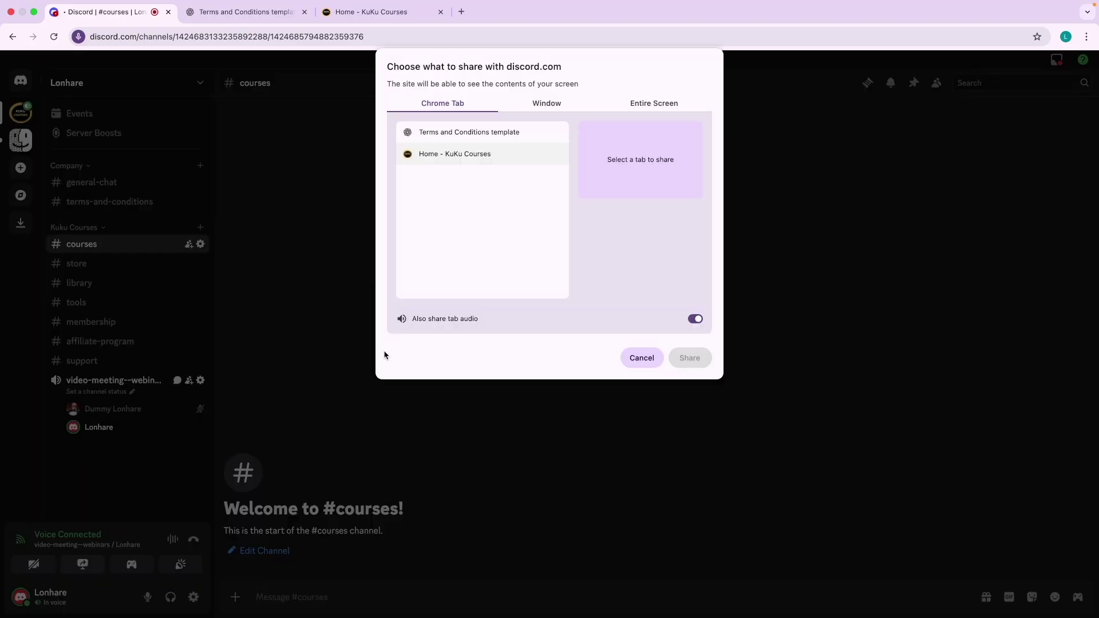
pyautogui.click(645, 103)
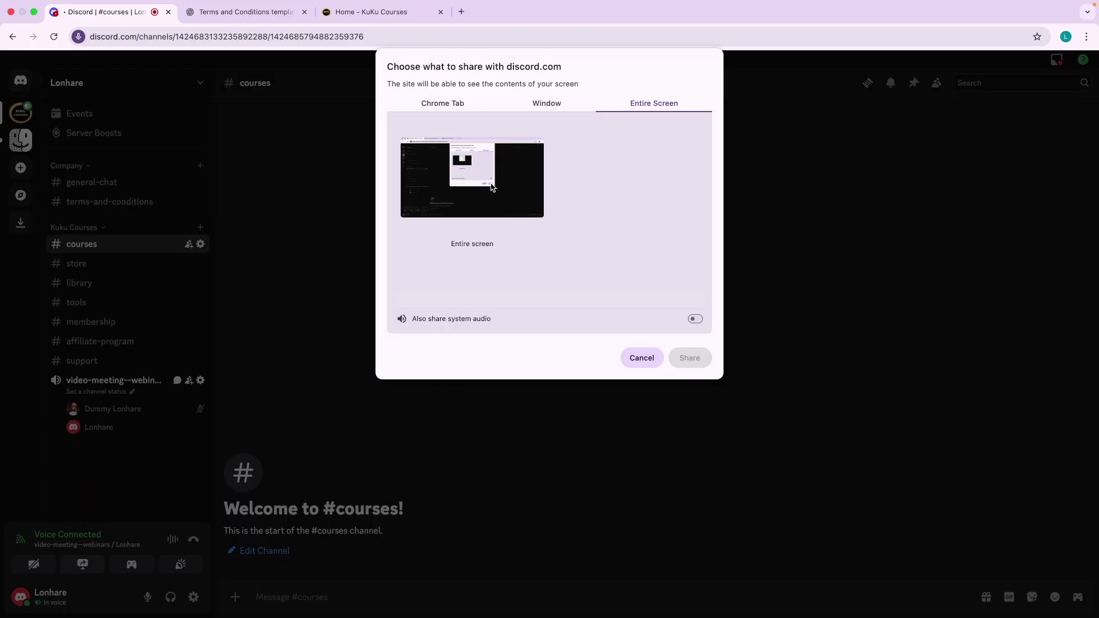
pyautogui.click(689, 358)
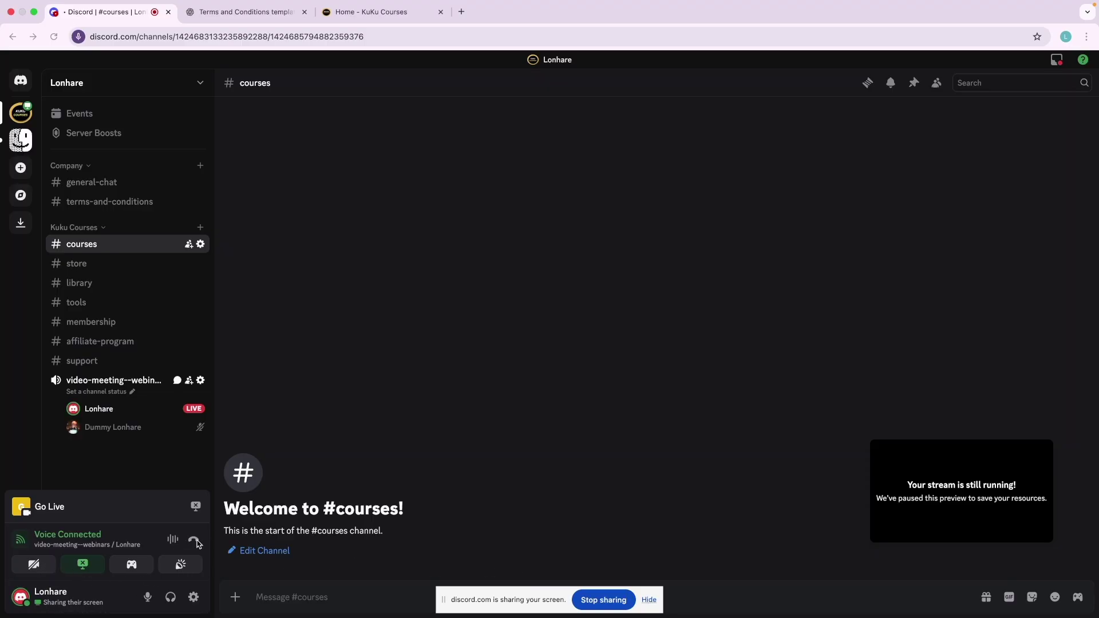
# Disconnect the member account from the voice call in the Discord desktop app and return to the browser.
pyautogui.hotkey('ctrl', 'Left')
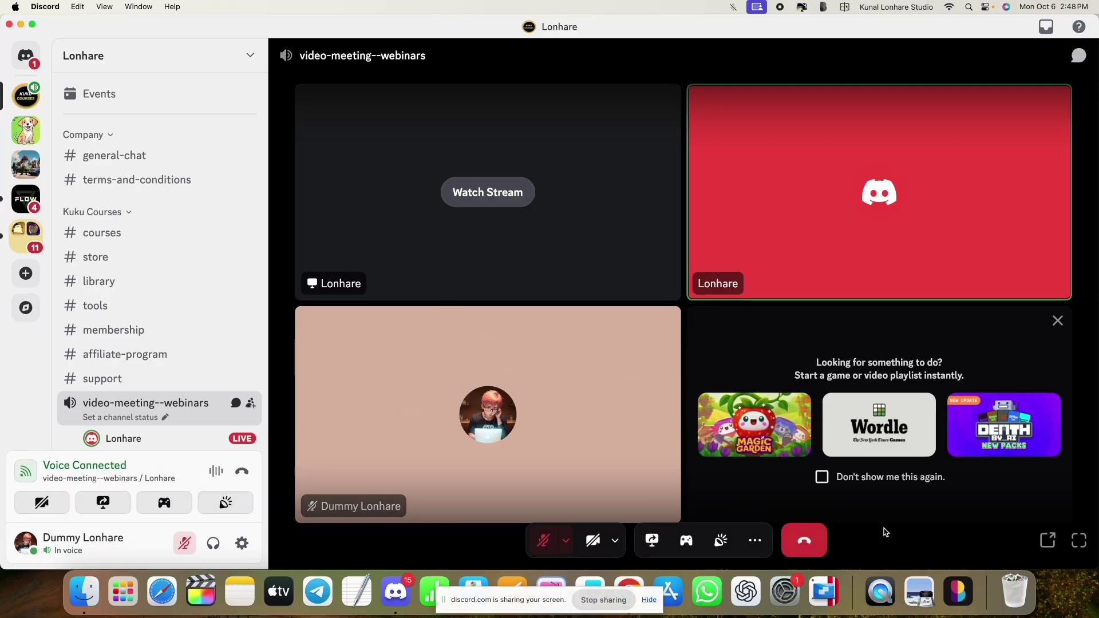
pyautogui.click(804, 540)
pyautogui.hotkey('ctrl', 'Right')
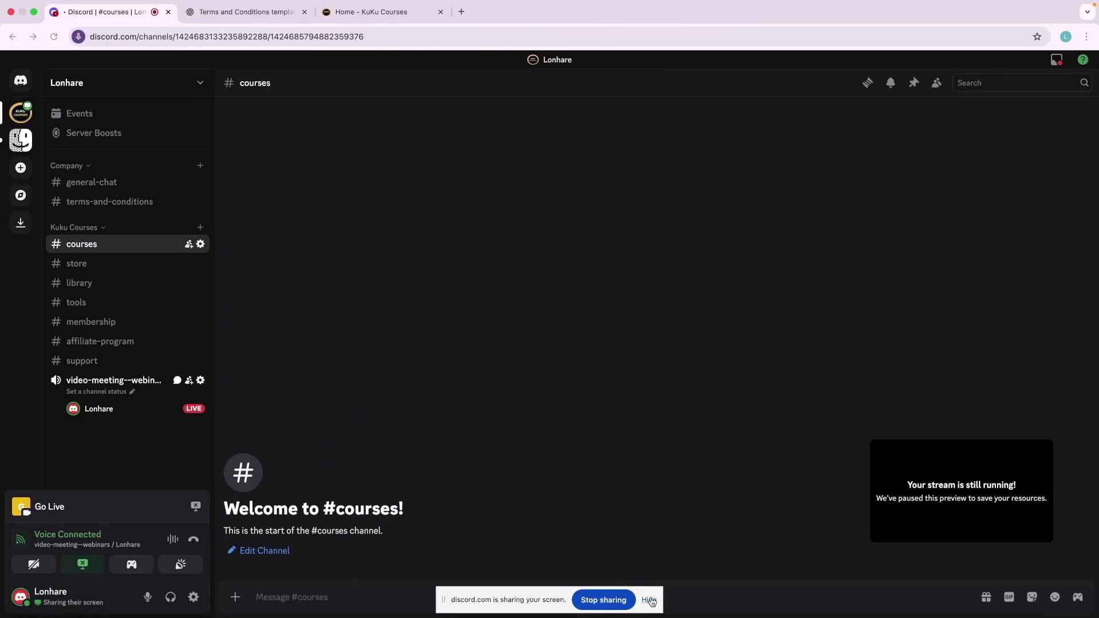
# Hide the browser's screen-sharing notice and stop the owner's screen stream in the voice channel.
pyautogui.click(649, 600)
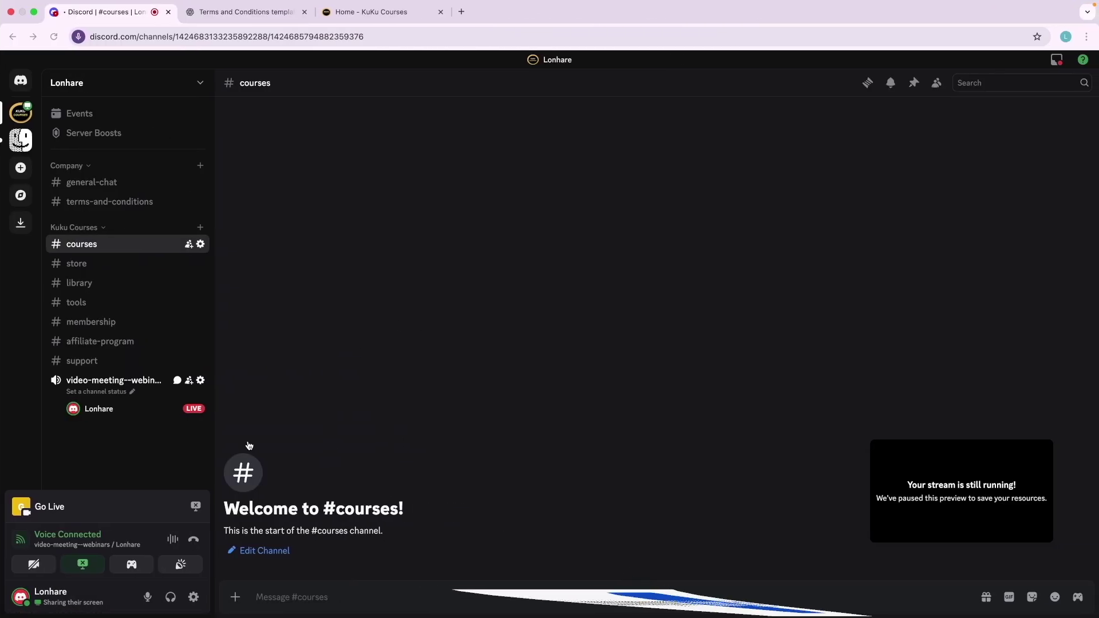
pyautogui.click(83, 566)
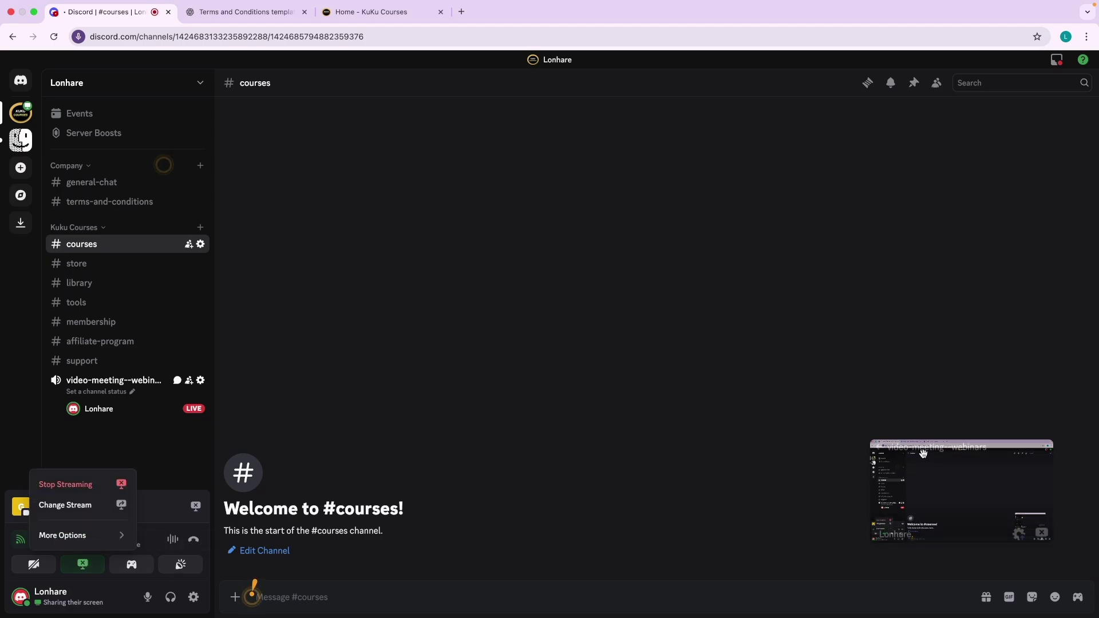
pyautogui.click(692, 445)
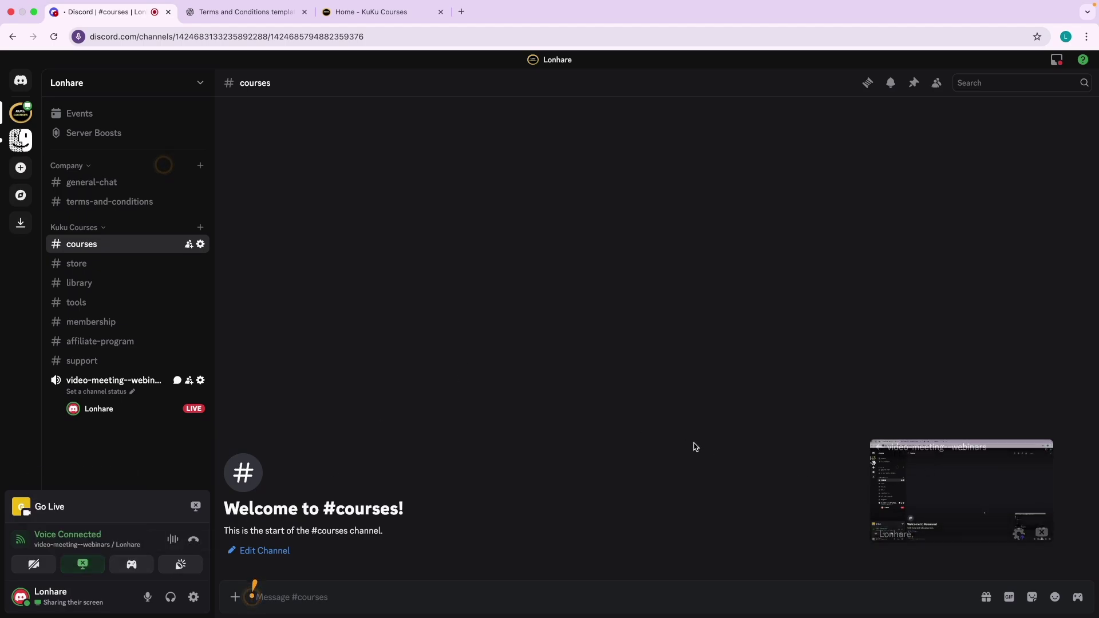
pyautogui.click(1041, 532)
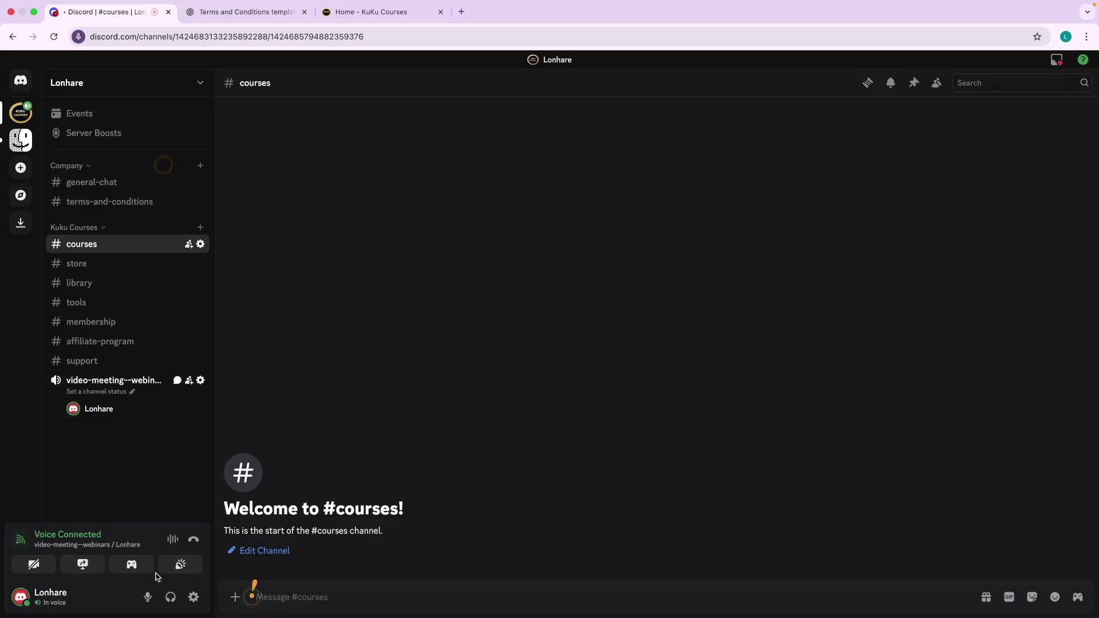
# Turn on the owner's camera with one-time browser permission, and join the video call from the Discord desktop app with the member account.
pyautogui.click(40, 565)
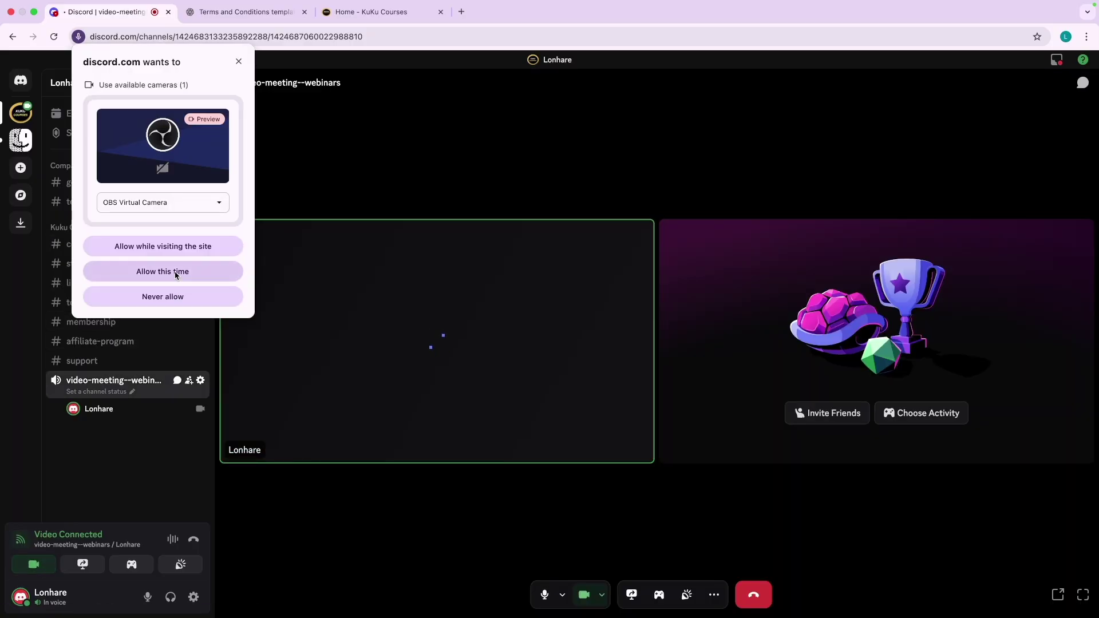
pyautogui.click(175, 273)
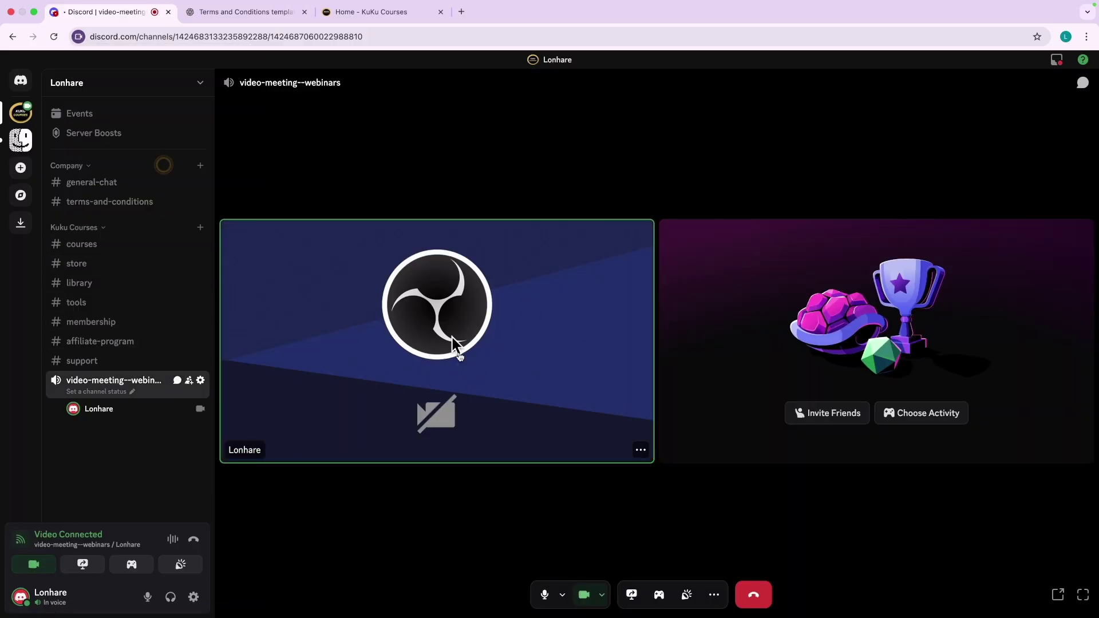
pyautogui.hotkey('ctrl', 'Left')
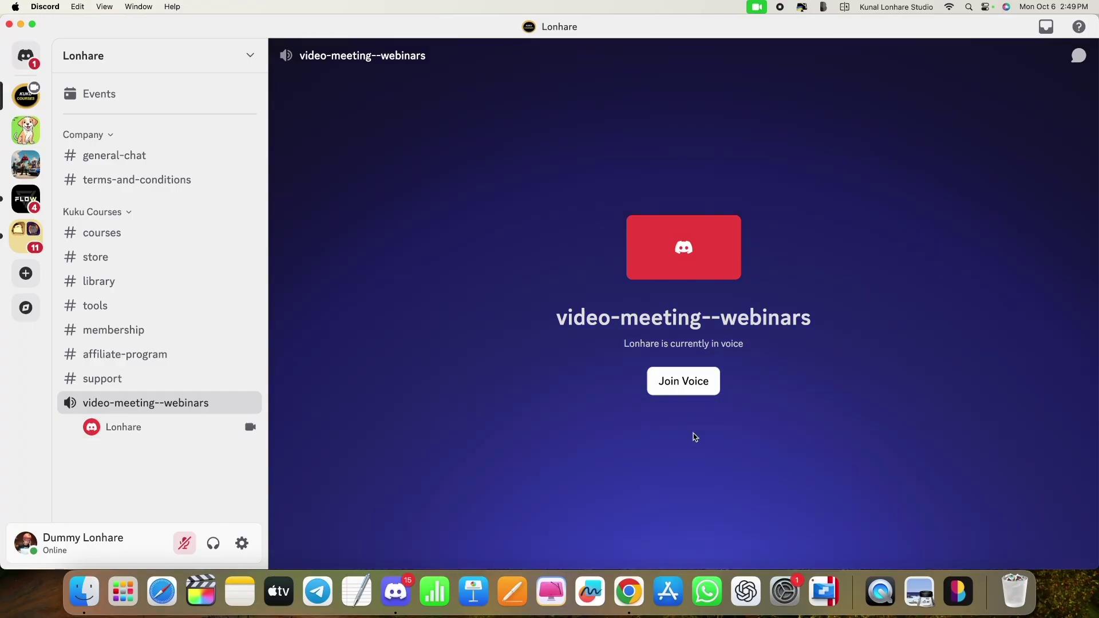
pyautogui.click(688, 381)
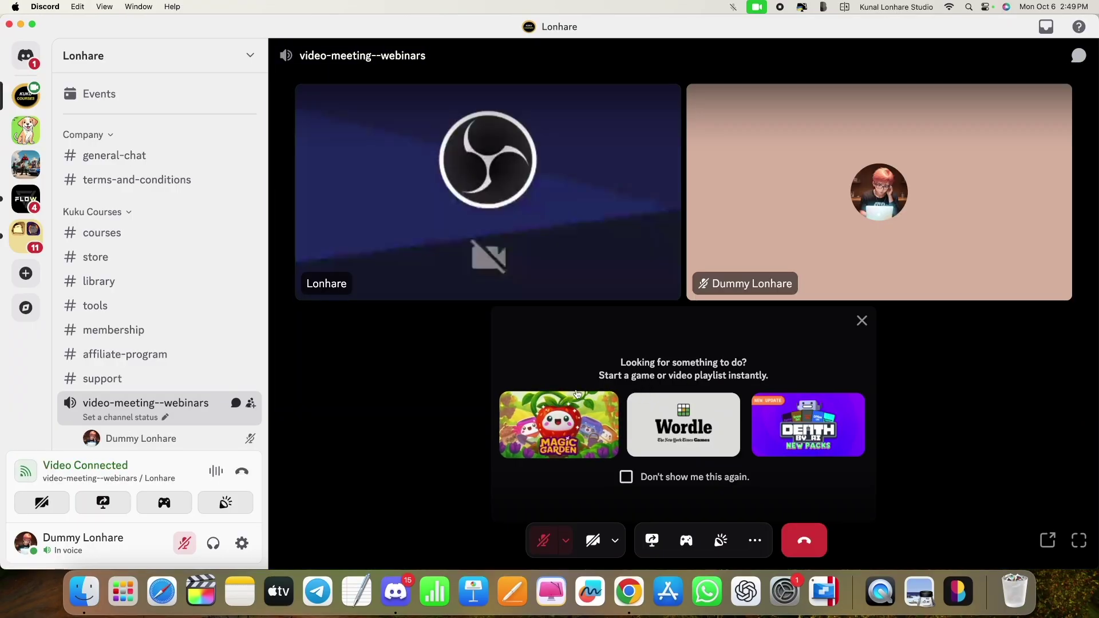
# Unmute and re-mute the member account's microphone, and disconnect it from the call before returning to the browser.
pyautogui.click(545, 548)
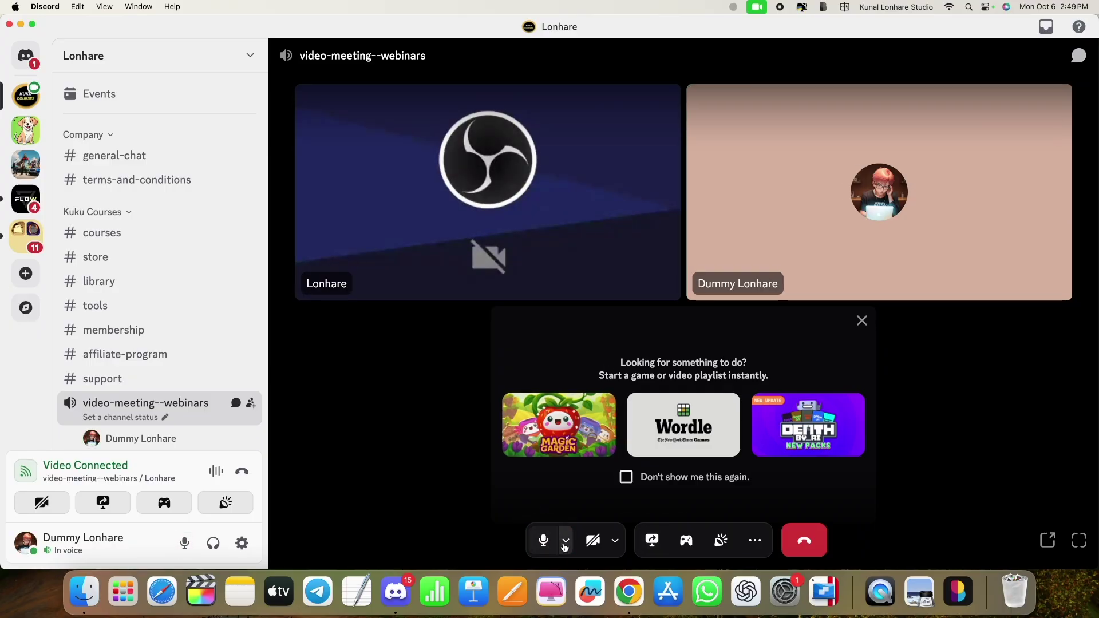
pyautogui.click(565, 542)
pyautogui.click(554, 543)
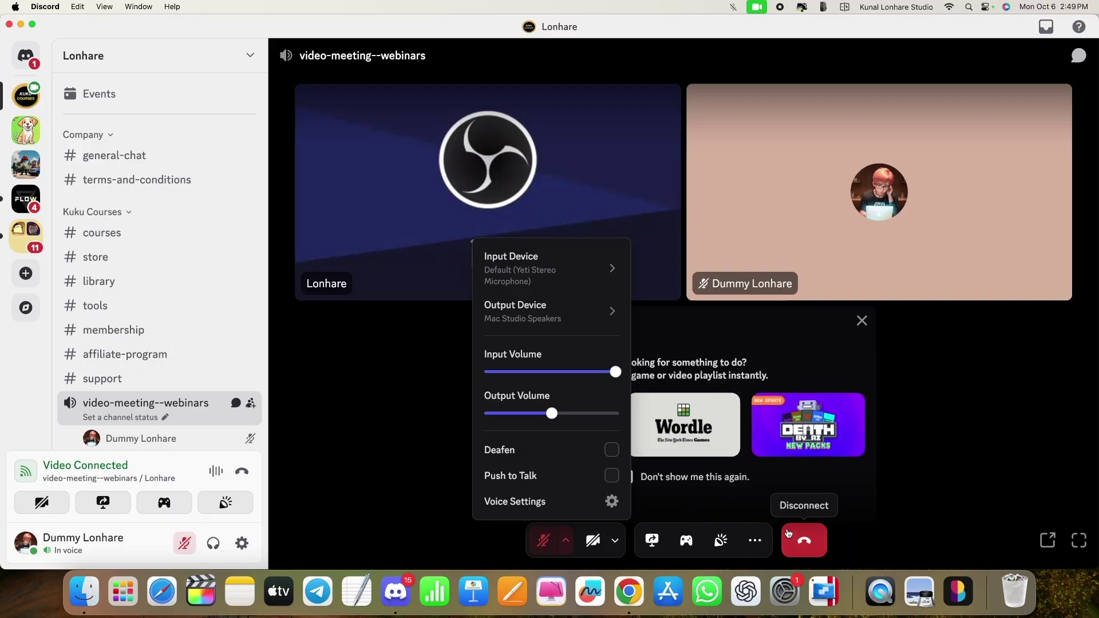
pyautogui.click(804, 540)
pyautogui.hotkey('ctrl', 'Right')
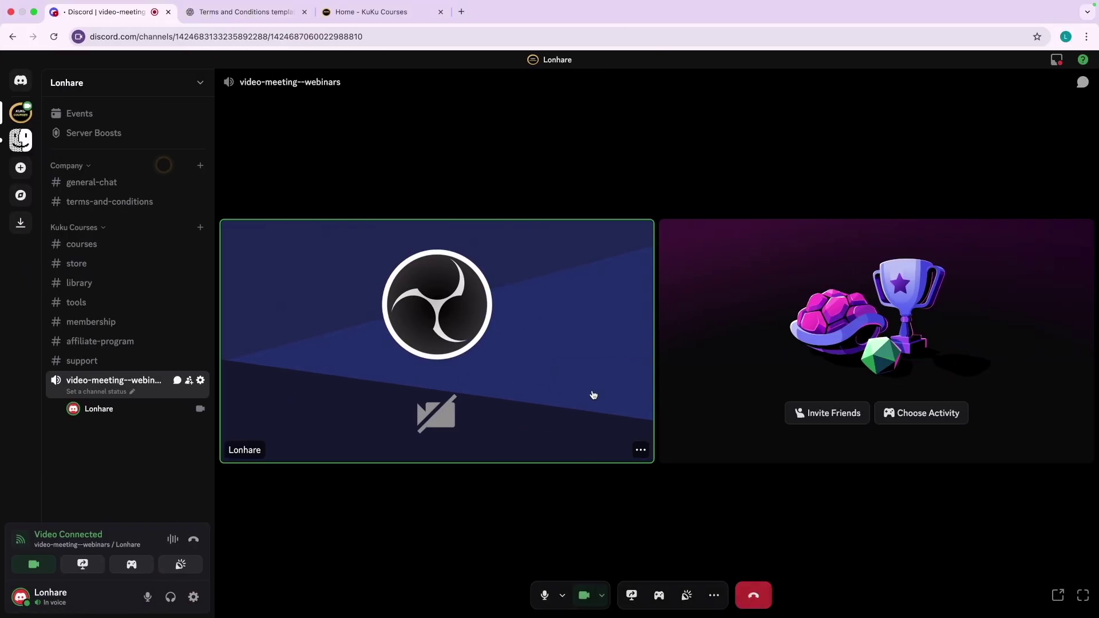
# Share the owner's entire screen in the video call without system audio, and hide the browser's screen-sharing notice.
pyautogui.click(82, 564)
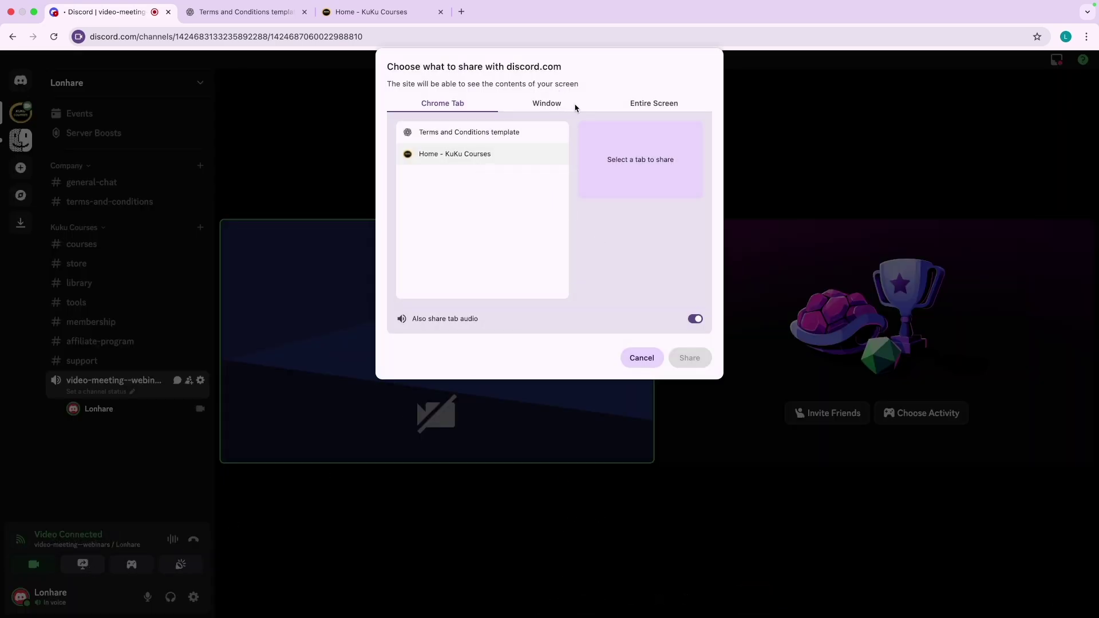
pyautogui.click(629, 107)
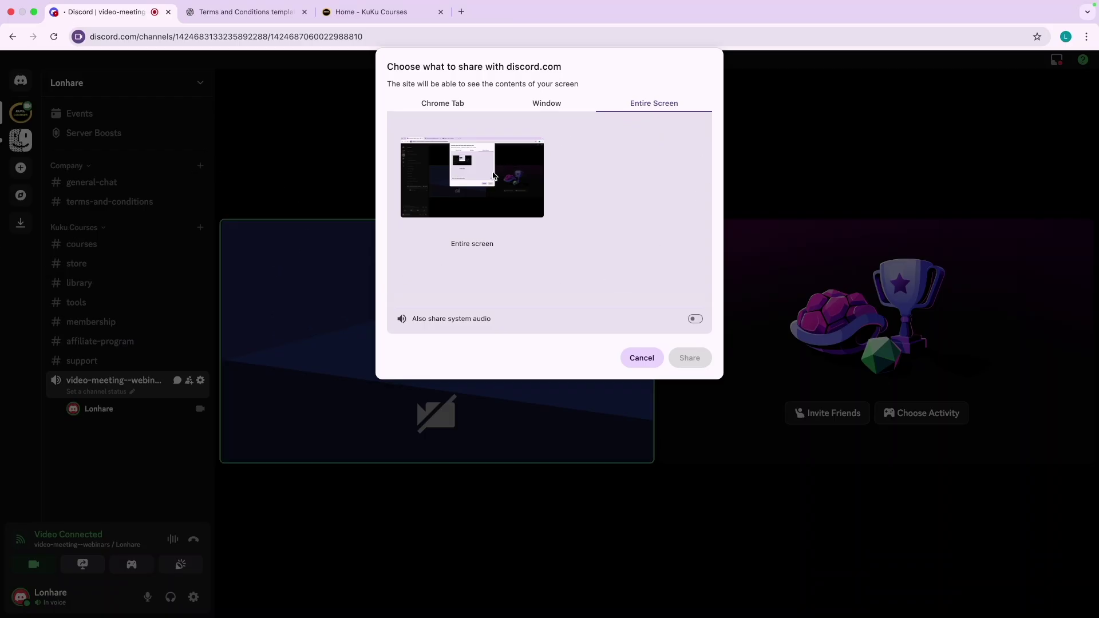
pyautogui.click(494, 176)
pyautogui.click(689, 358)
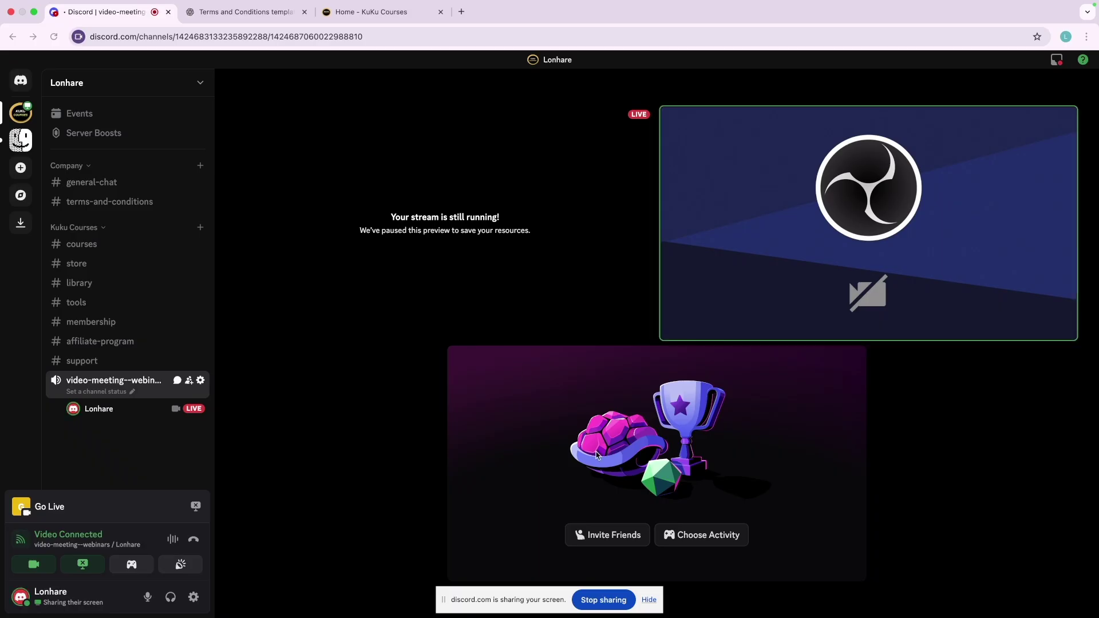
pyautogui.click(649, 600)
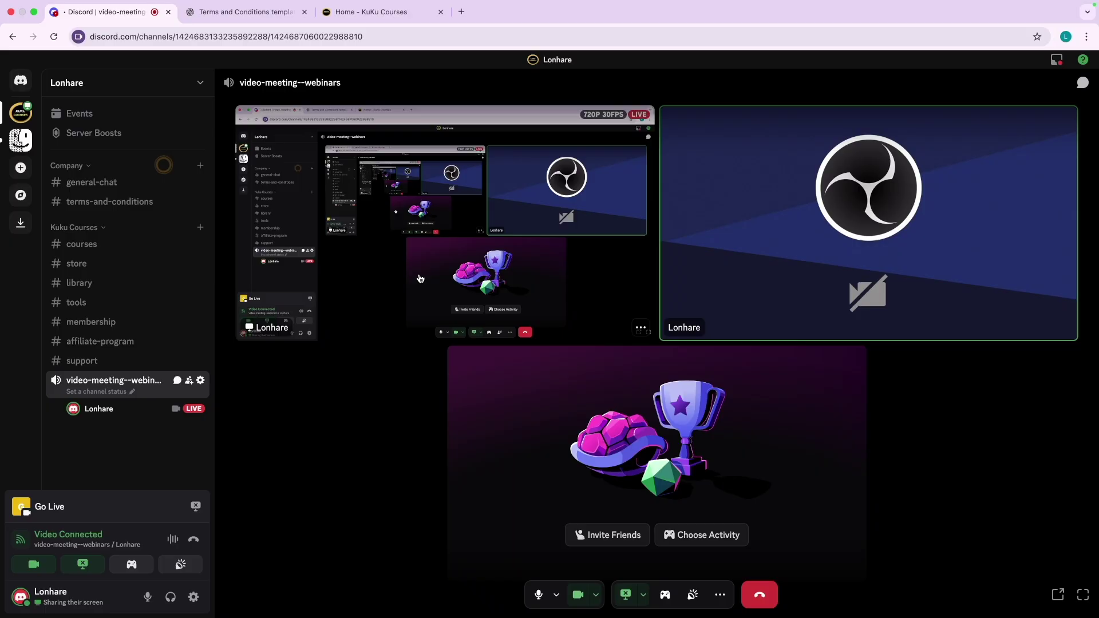
# Switch to the Discord desktop app, rejoin the call with the member account and watch the owner's screen stream.
pyautogui.hotkey('ctrl', 'Left')
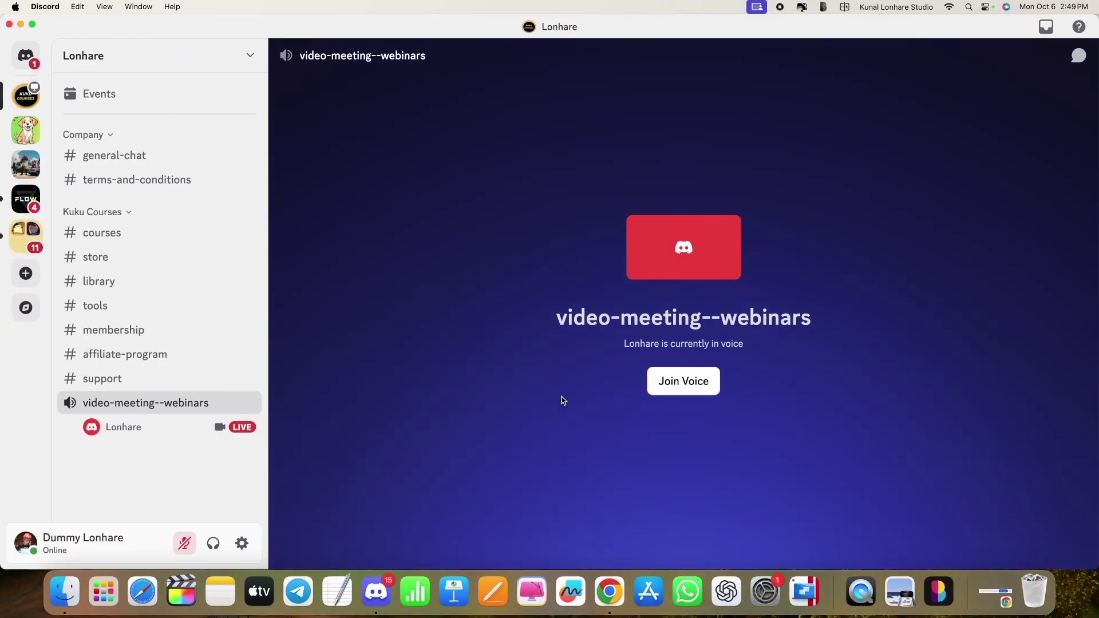
pyautogui.click(697, 381)
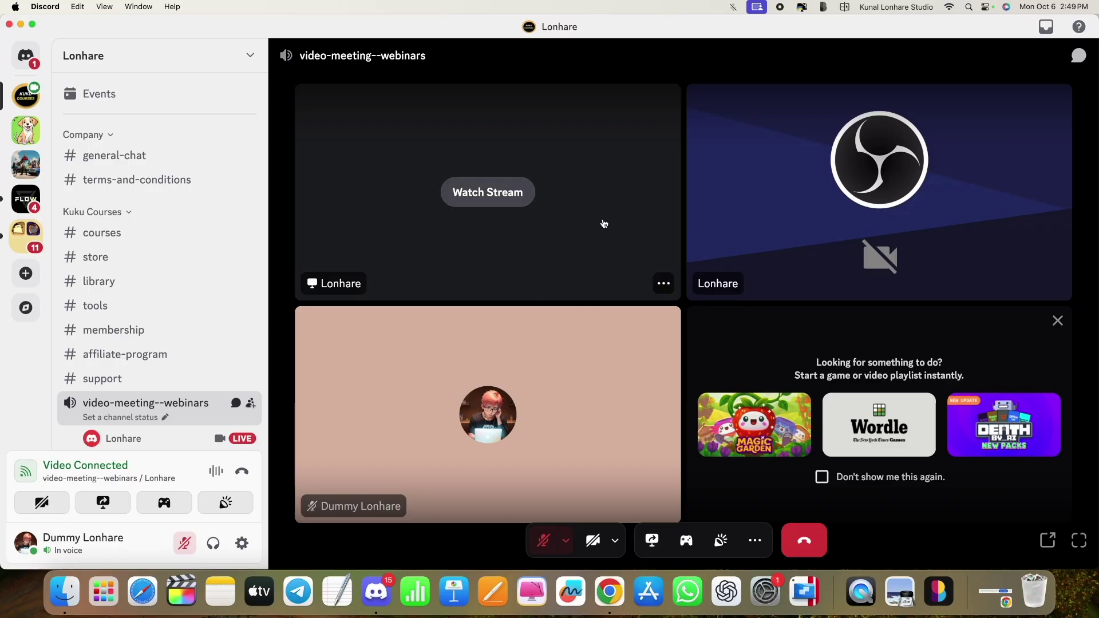
pyautogui.click(495, 194)
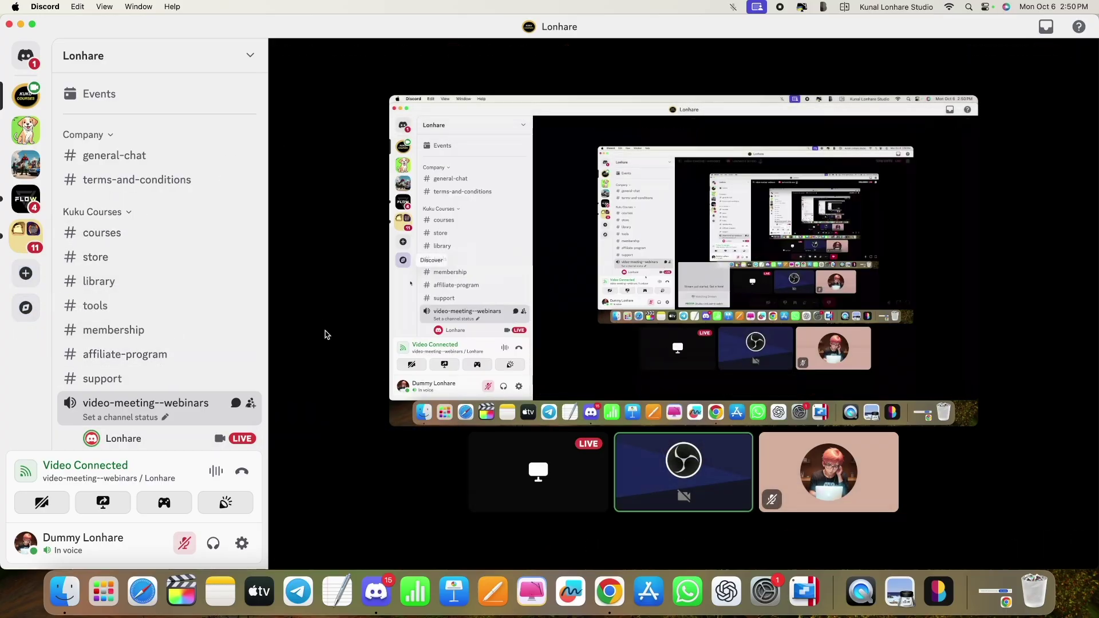
# Stop watching the owner's stream, set its feedback prompt not to show again, and return to the browser.
pyautogui.click(804, 539)
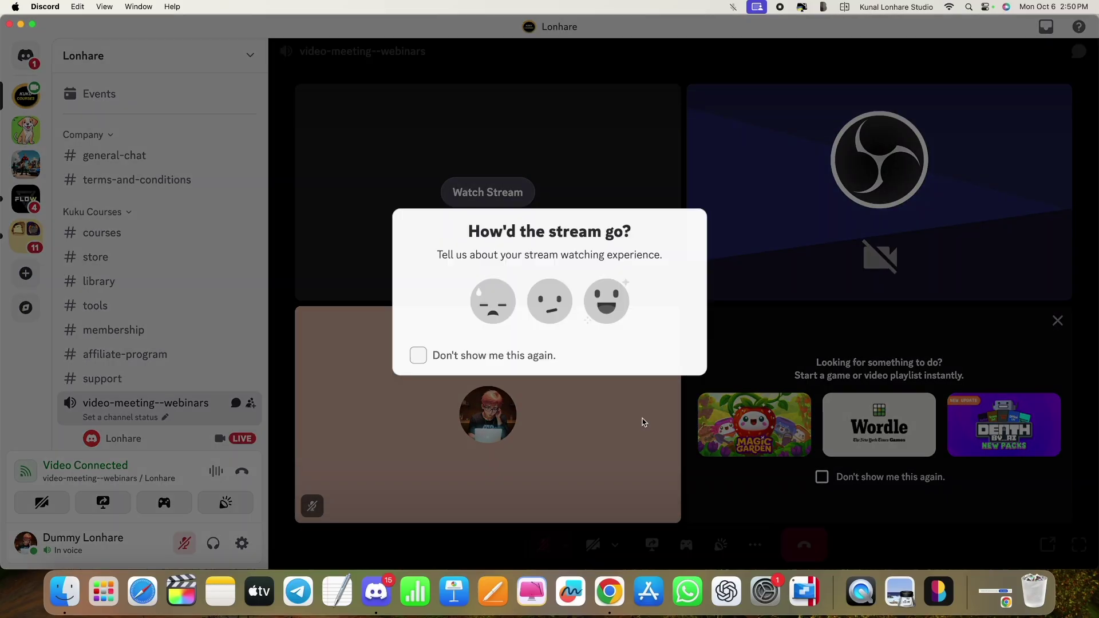
pyautogui.click(416, 356)
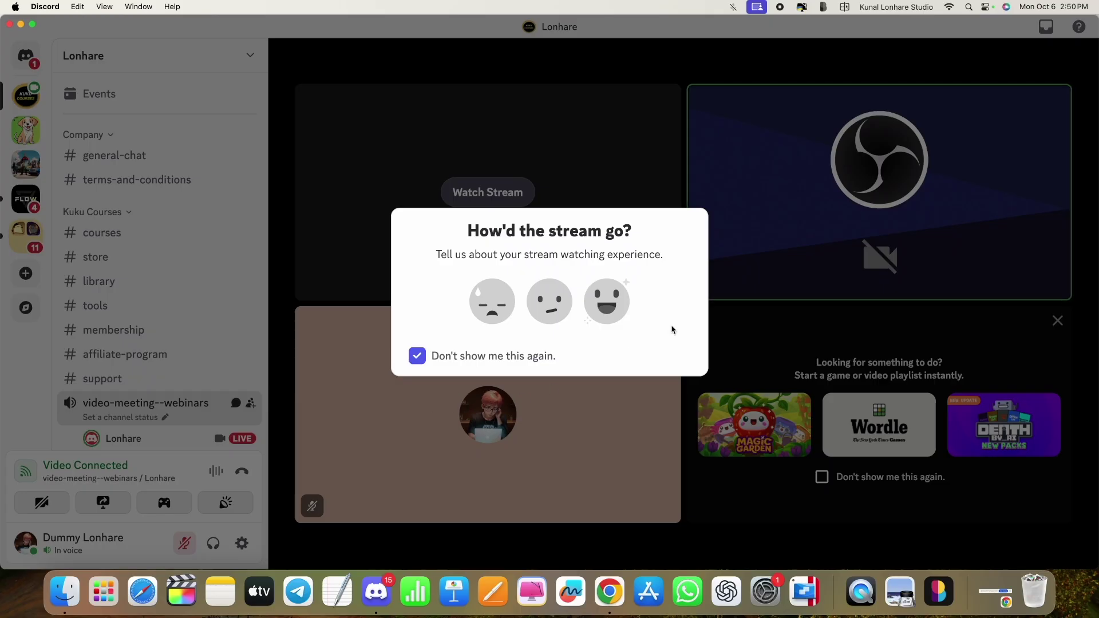
pyautogui.hotkey('ctrl', 'Right')
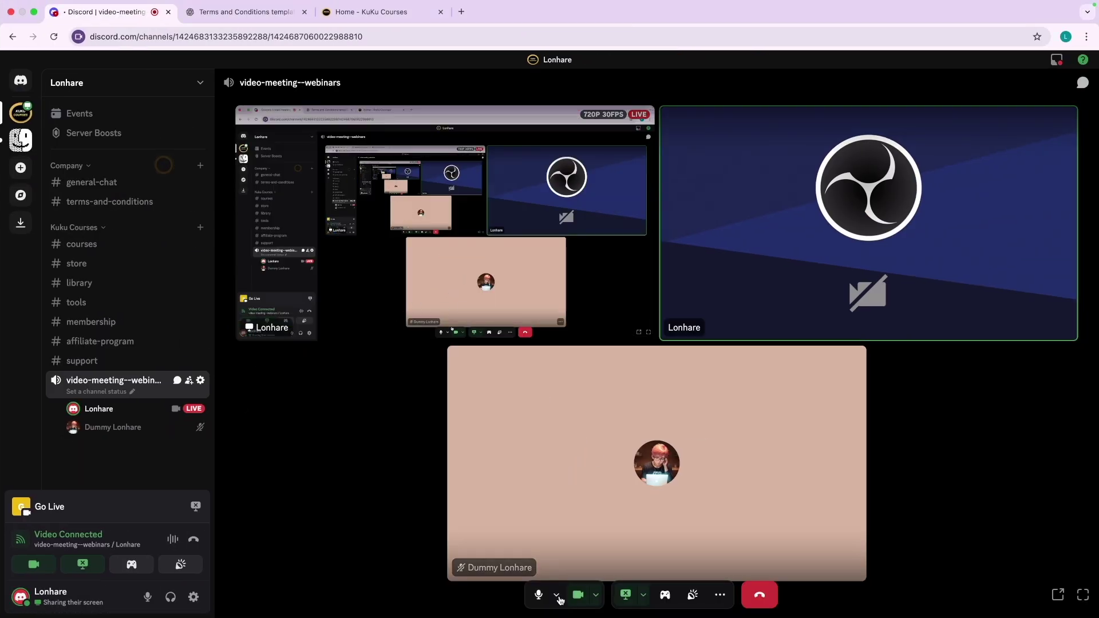
# Mute the owner's microphone and examine the microphone, camera and live indicators beside both participants under the voice channel.
pyautogui.click(538, 595)
pyautogui.hotkey('ctrl', 'Left')
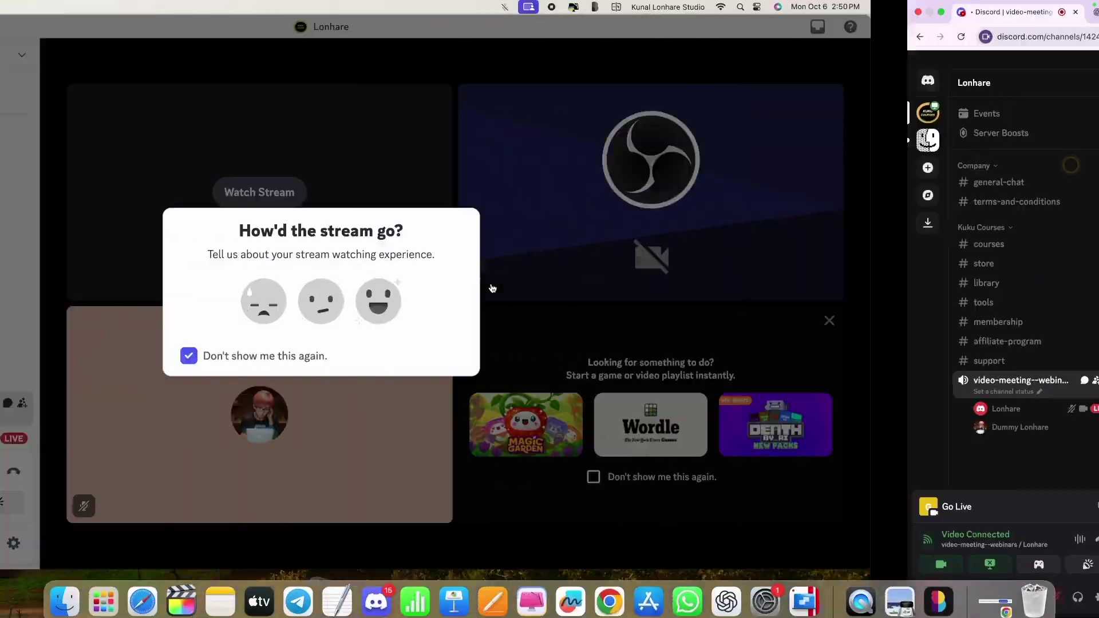
pyautogui.hotkey('ctrl', 'Right')
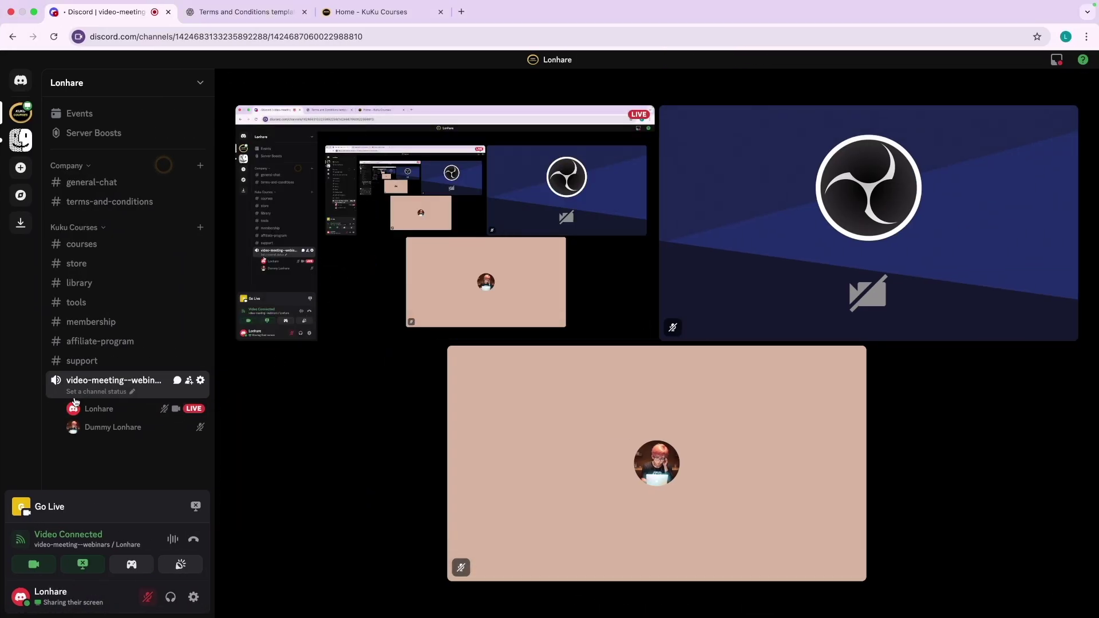
pyautogui.scroll(5, 108, 406)
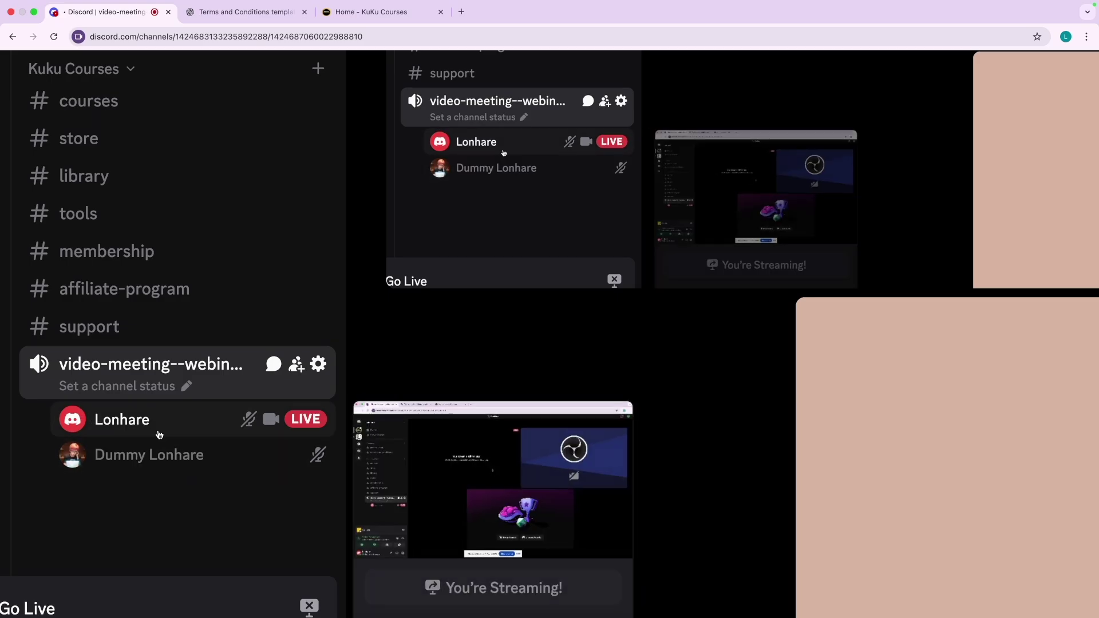
pyautogui.scroll(-5, 159, 434)
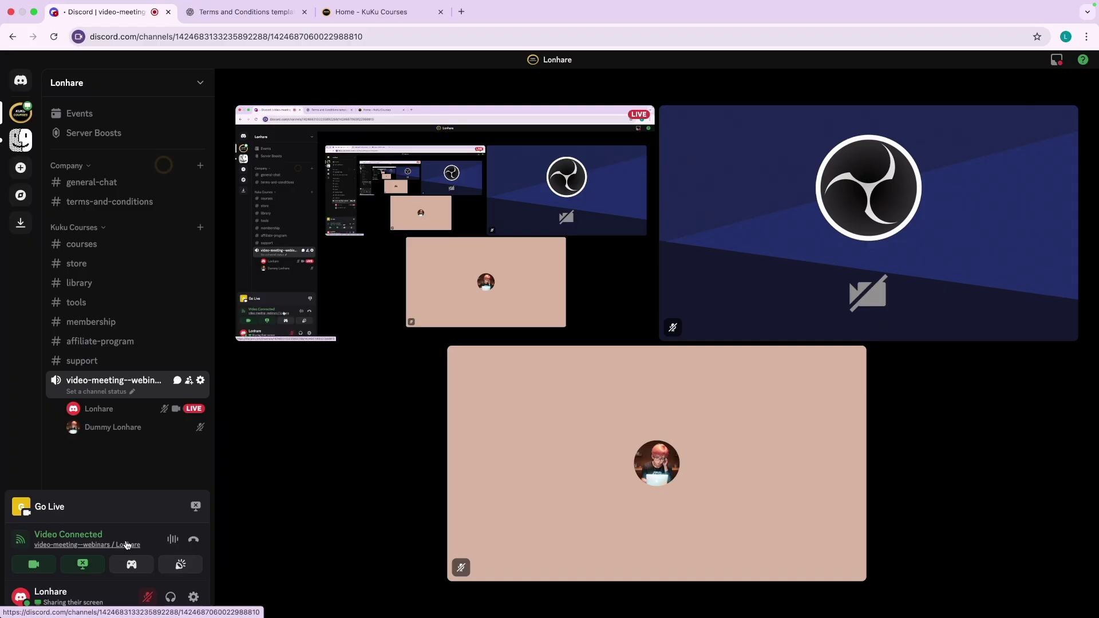
pyautogui.scroll(5, 137, 549)
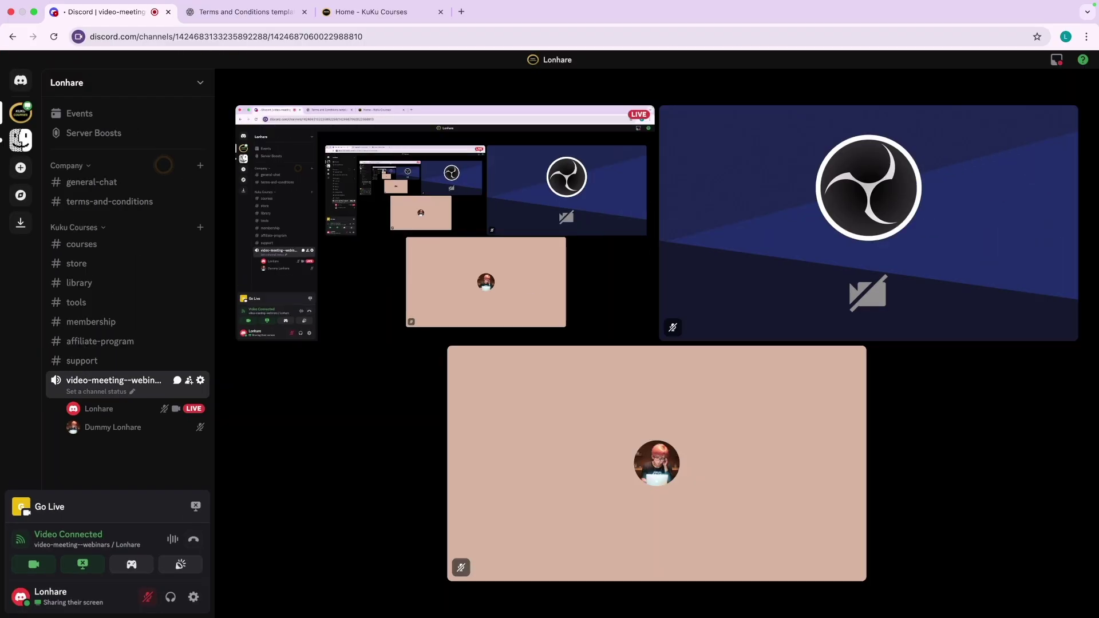
pyautogui.scroll(-5, 243, 544)
# Disconnect the owner from the call in the browser, and disconnect the member account in the desktop app after viewing the courses channel.
pyautogui.click(193, 539)
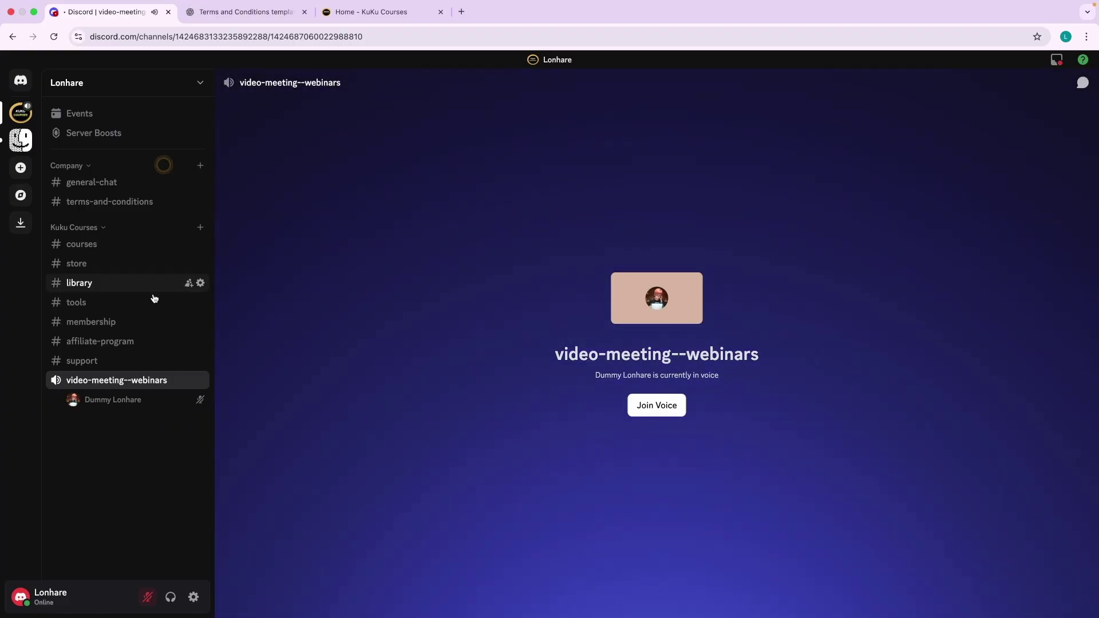
pyautogui.click(97, 255)
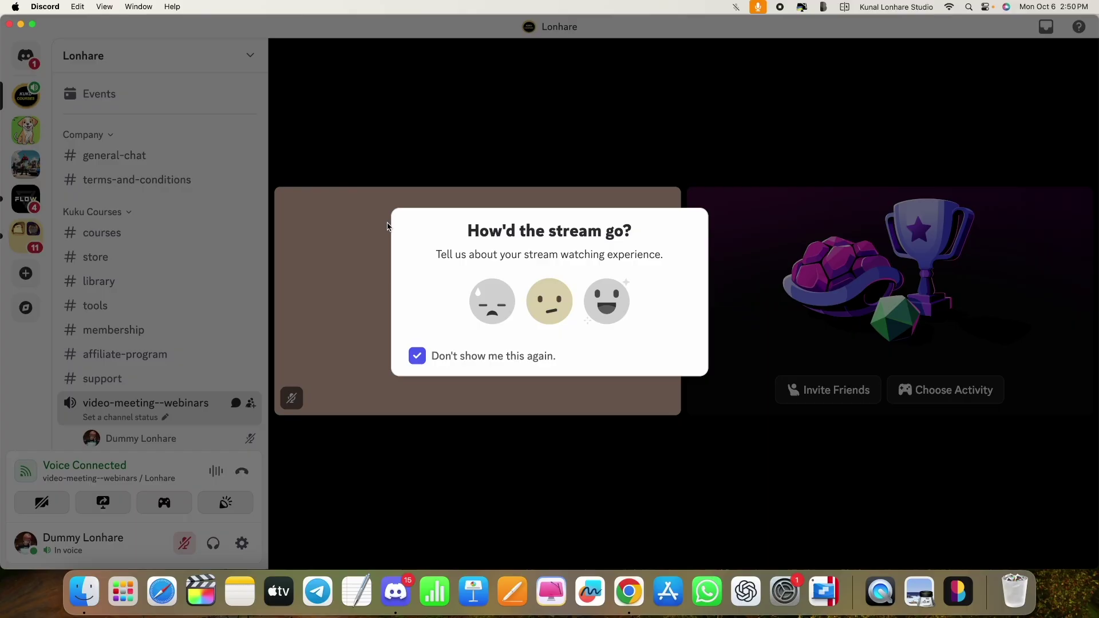
pyautogui.click(98, 259)
pyautogui.click(97, 240)
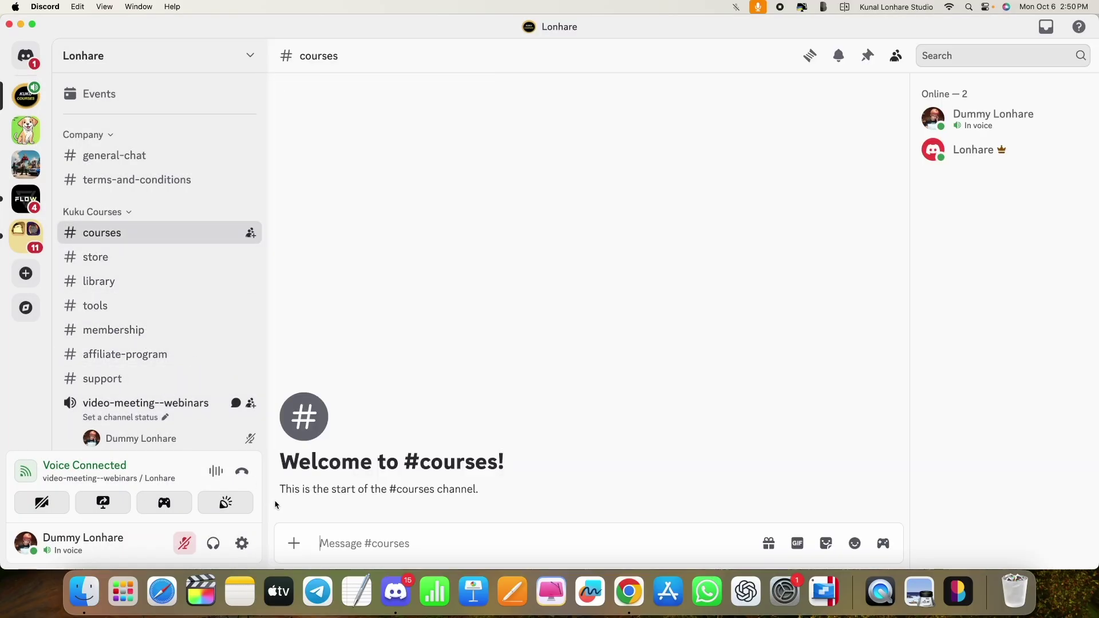
pyautogui.click(242, 471)
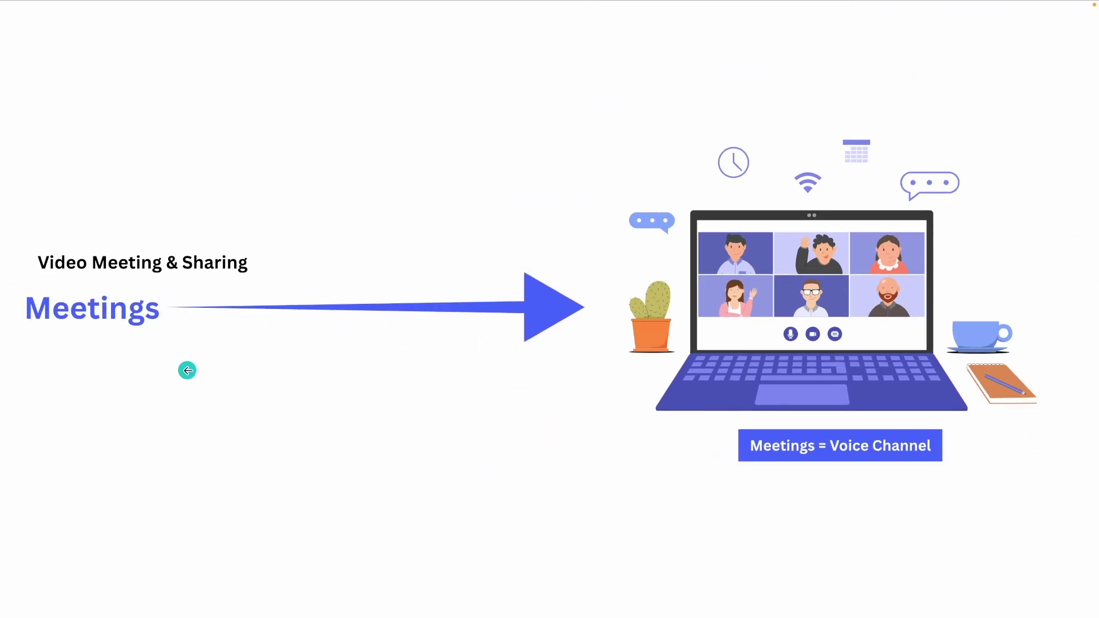
pyautogui.click(186, 372)
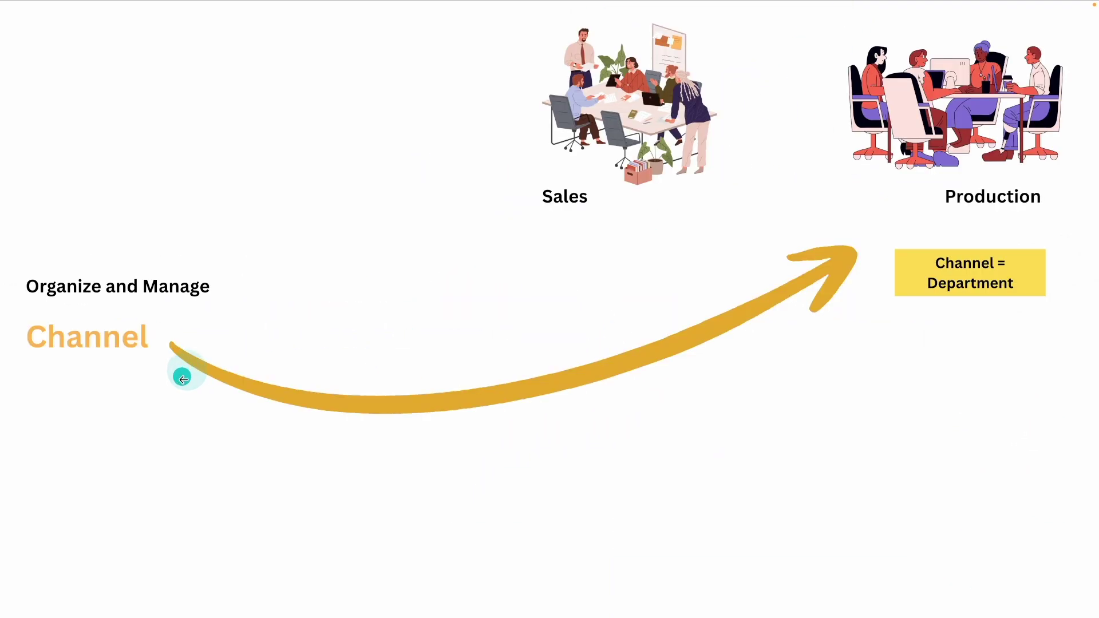
pyautogui.click(262, 316)
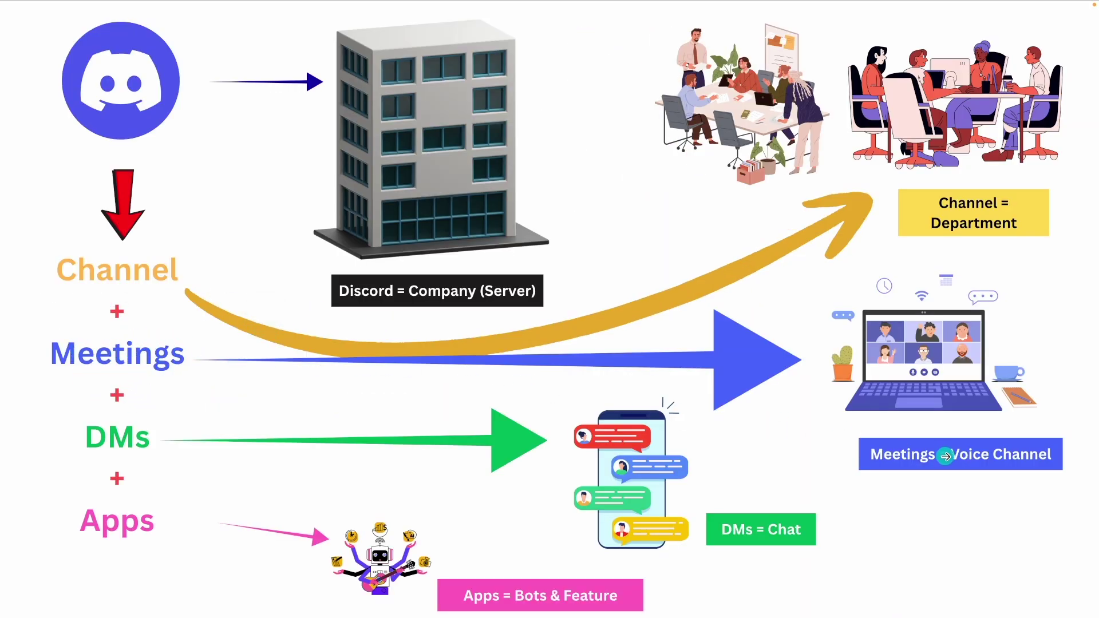
pyautogui.click(947, 457)
pyautogui.click(982, 376)
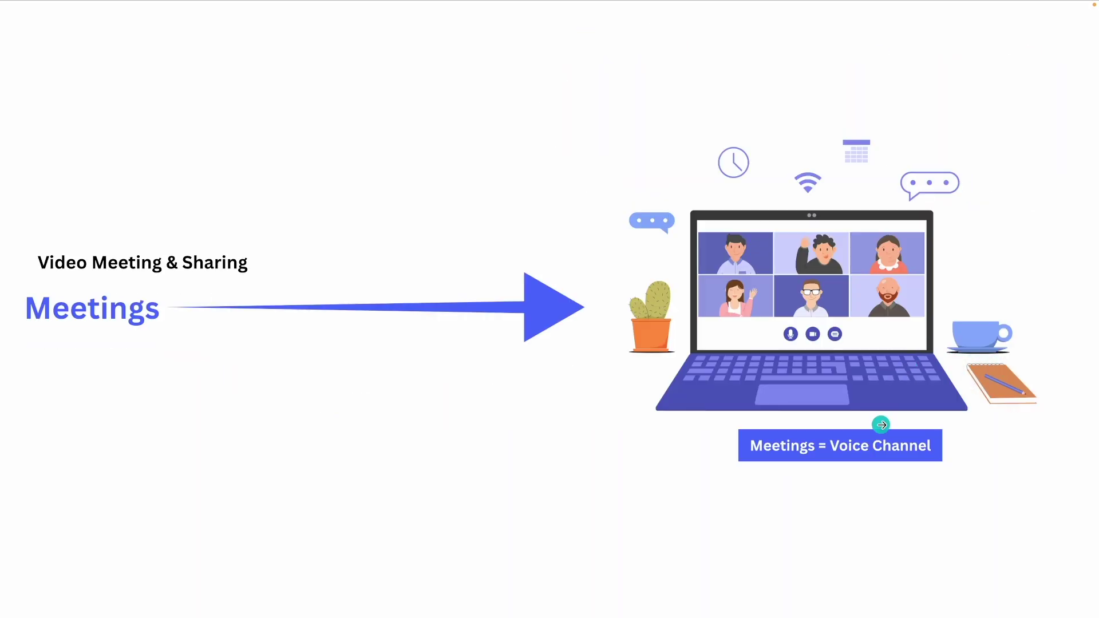
pyautogui.click(879, 423)
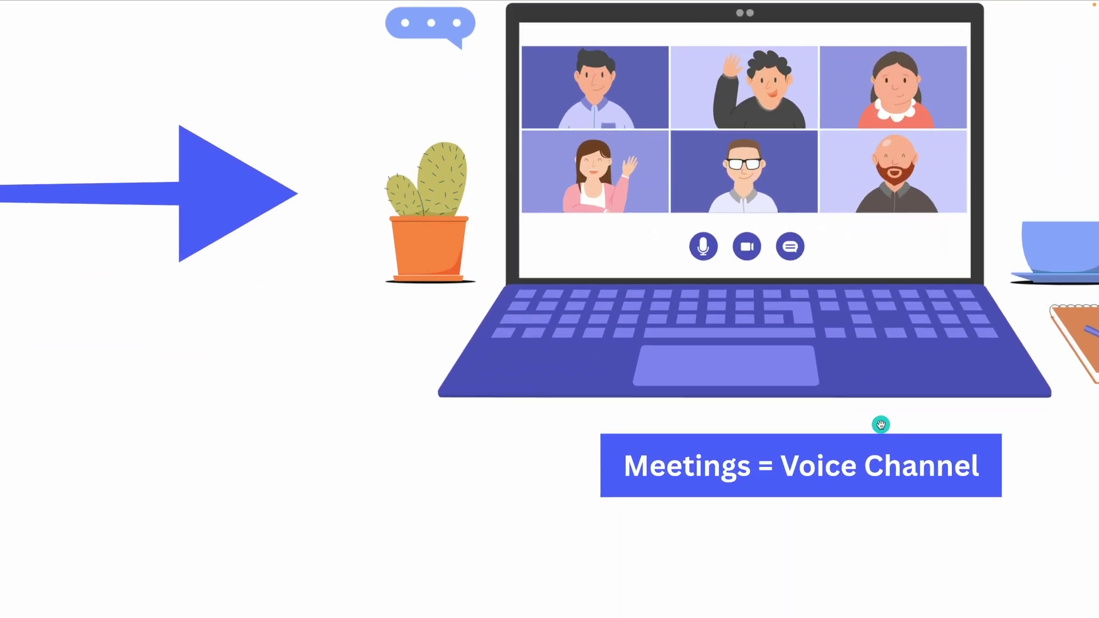
pyautogui.click(838, 475)
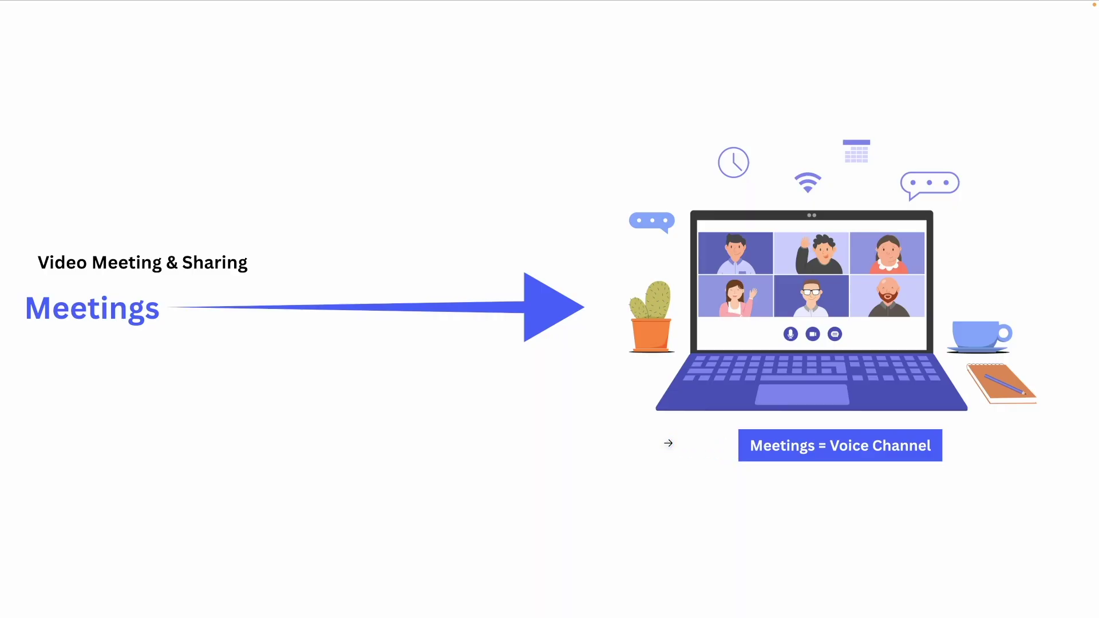
pyautogui.click(668, 443)
pyautogui.click(123, 453)
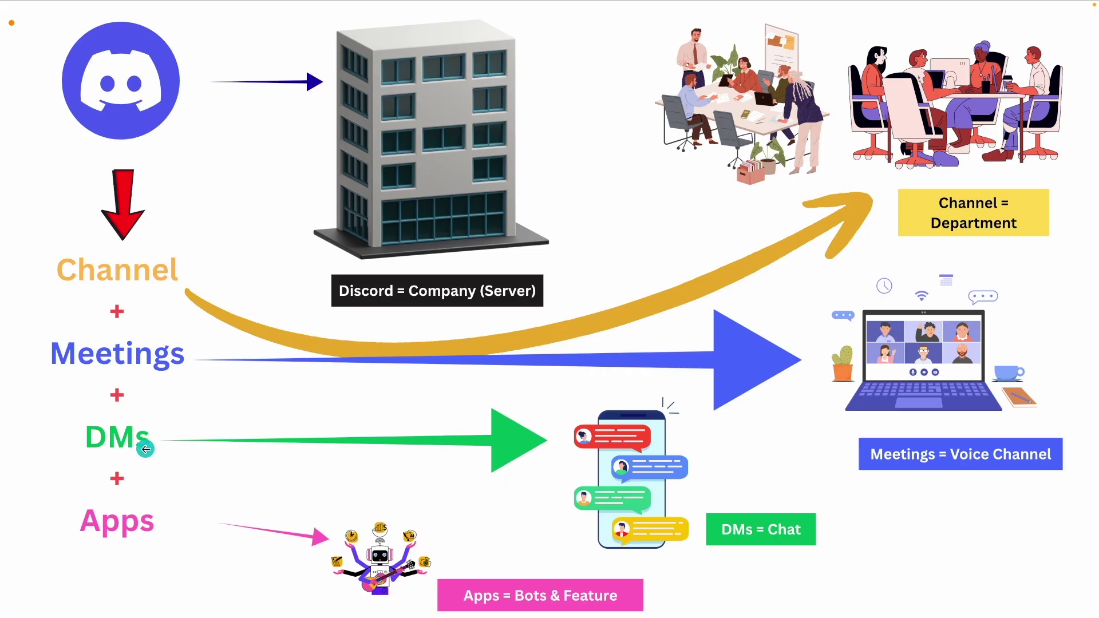
pyautogui.click(146, 447)
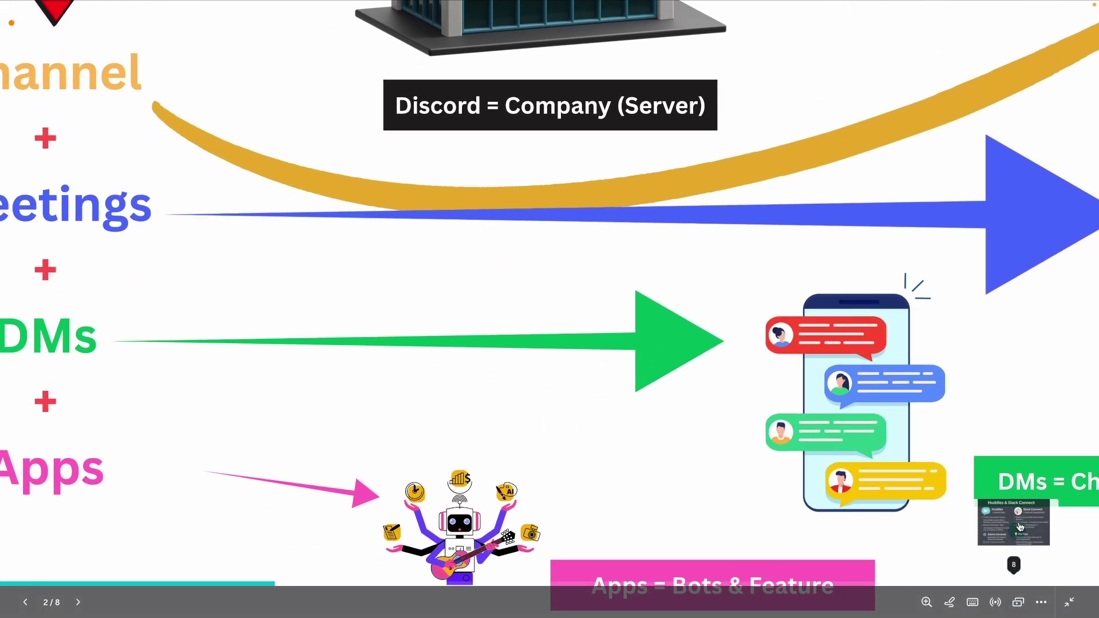
pyautogui.click(985, 428)
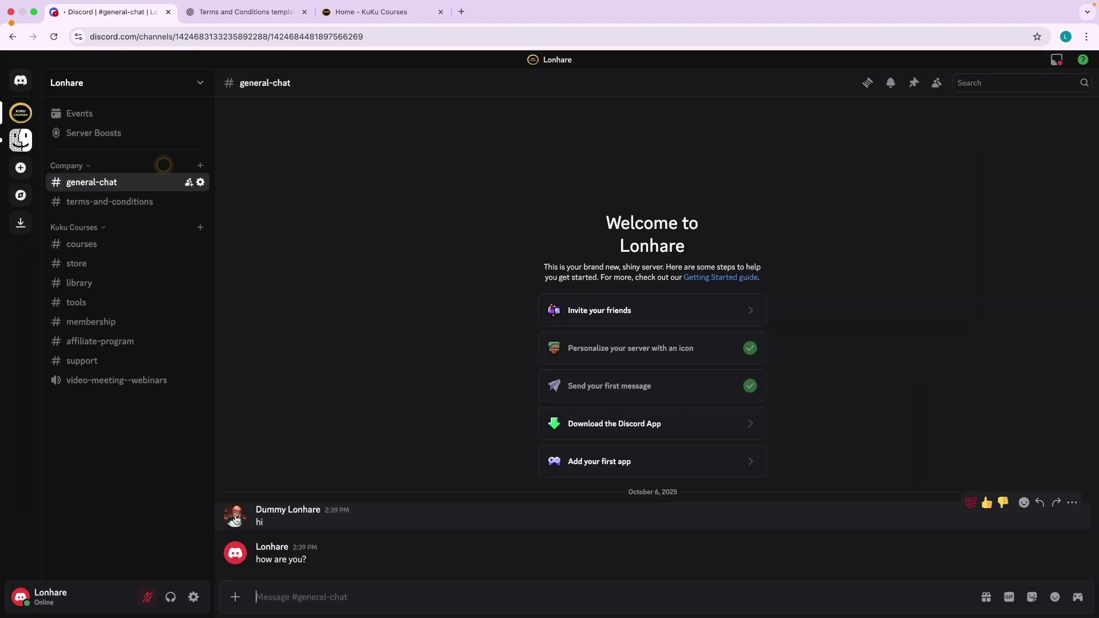
# Send the member a direct message from their profile card in general-chat reading "hello can we have private chat?".
pyautogui.click(273, 514)
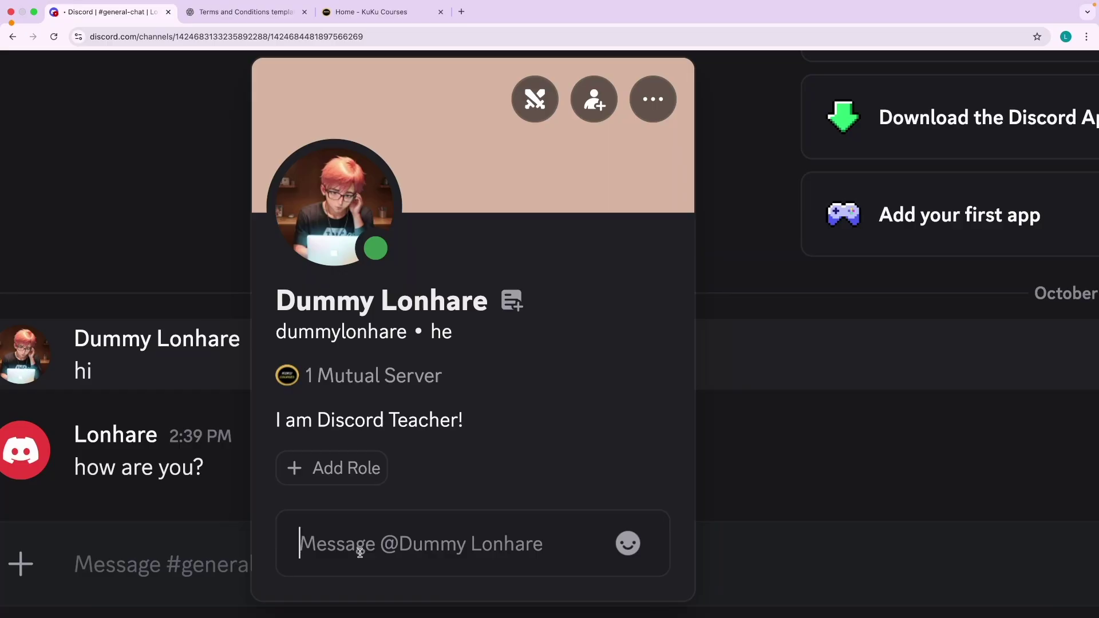
pyautogui.write('hello')
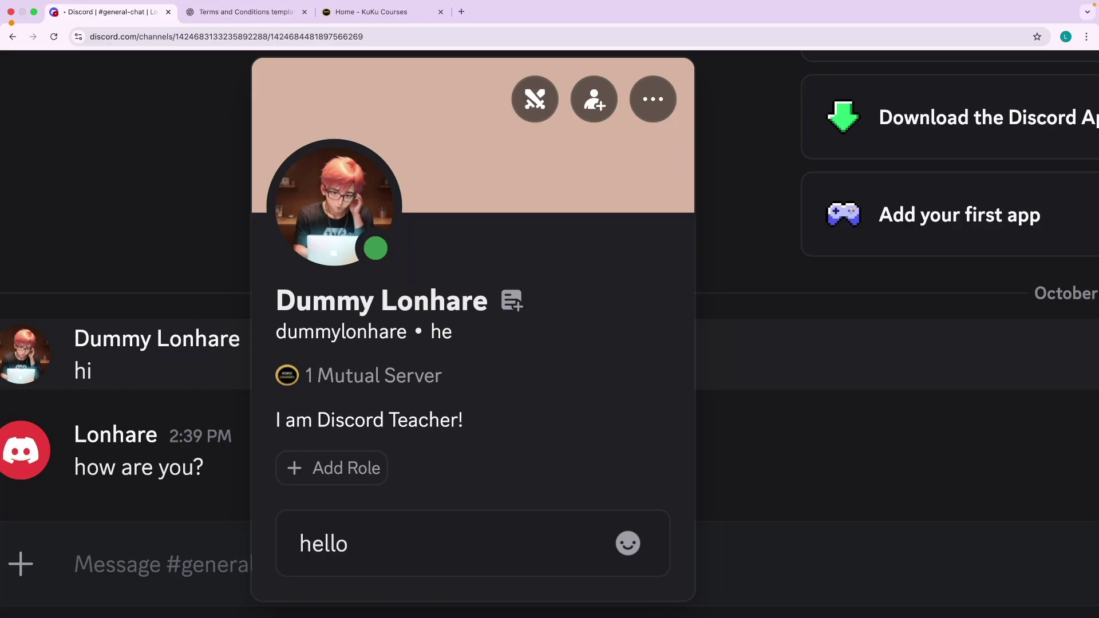
pyautogui.write(' can we have private chat')
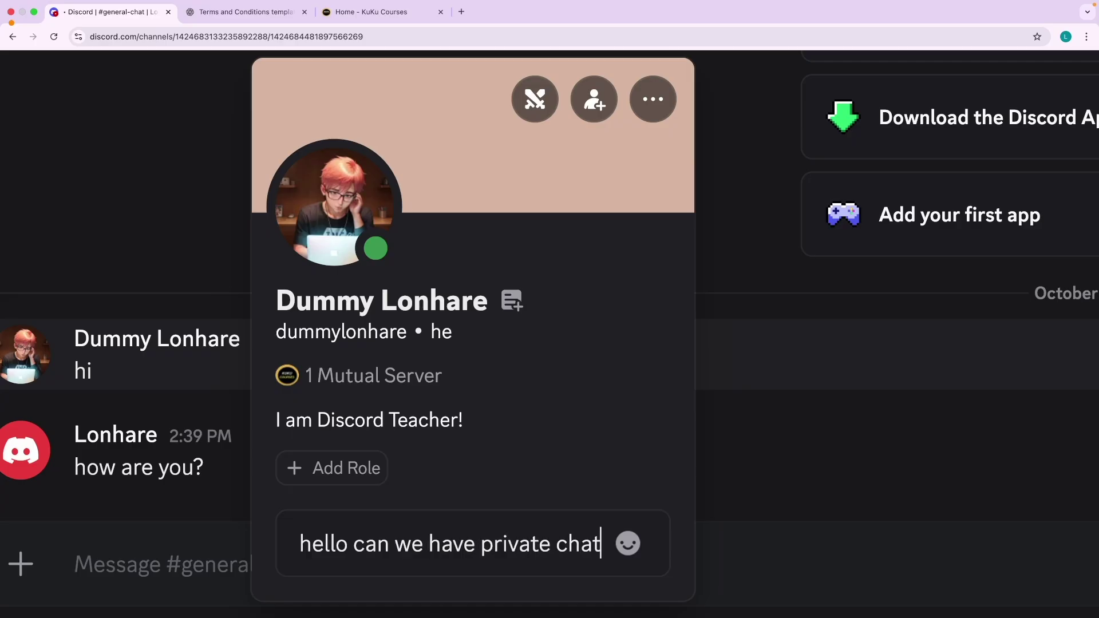
pyautogui.write('?')
pyautogui.press('Return')
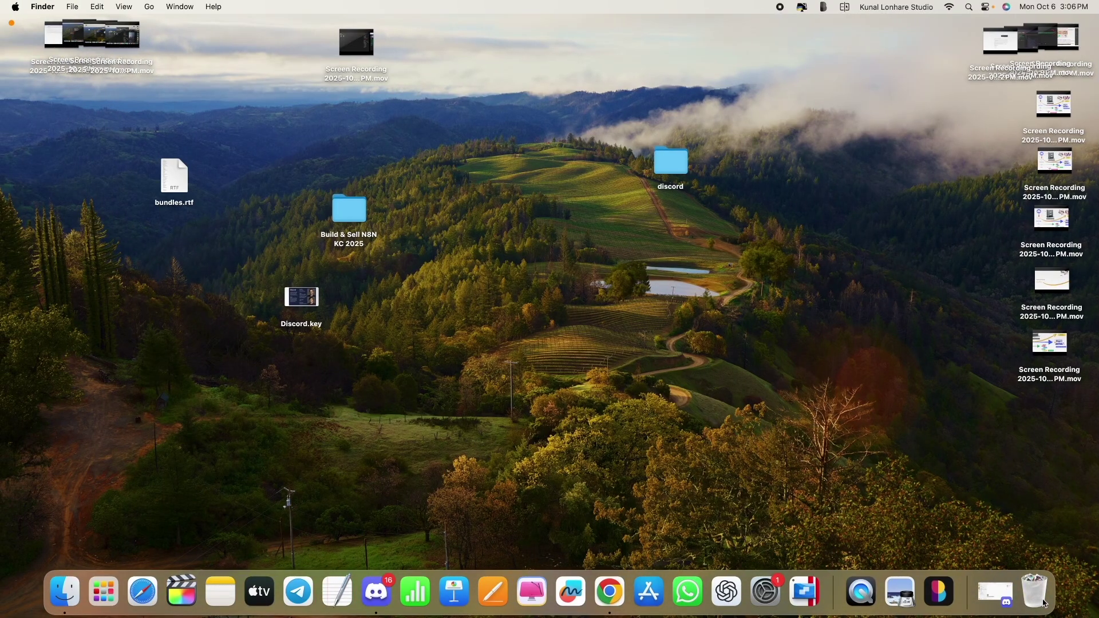
# Switch to the Discord desktop app, open the owner's direct message conversation as the member and read the message received.
pyautogui.click(985, 589)
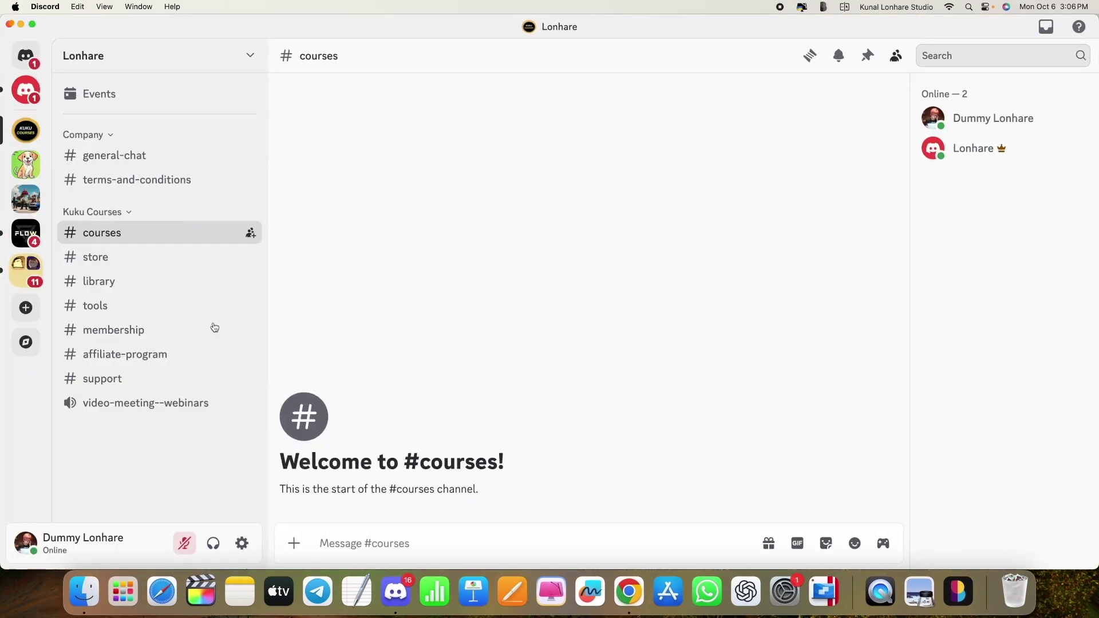
pyautogui.click(25, 55)
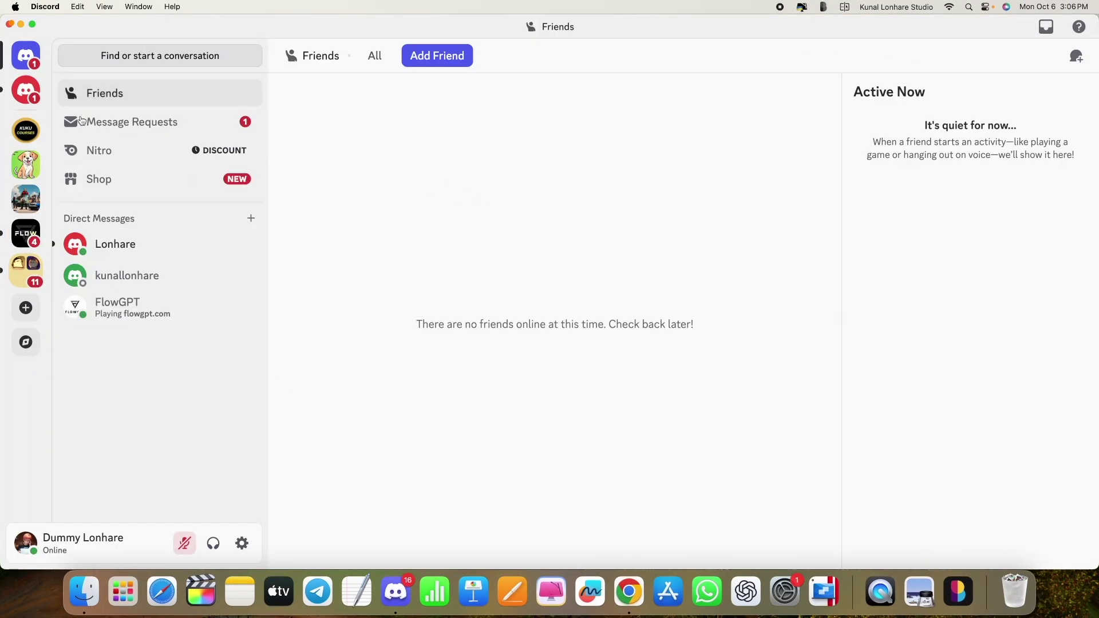
pyautogui.click(128, 250)
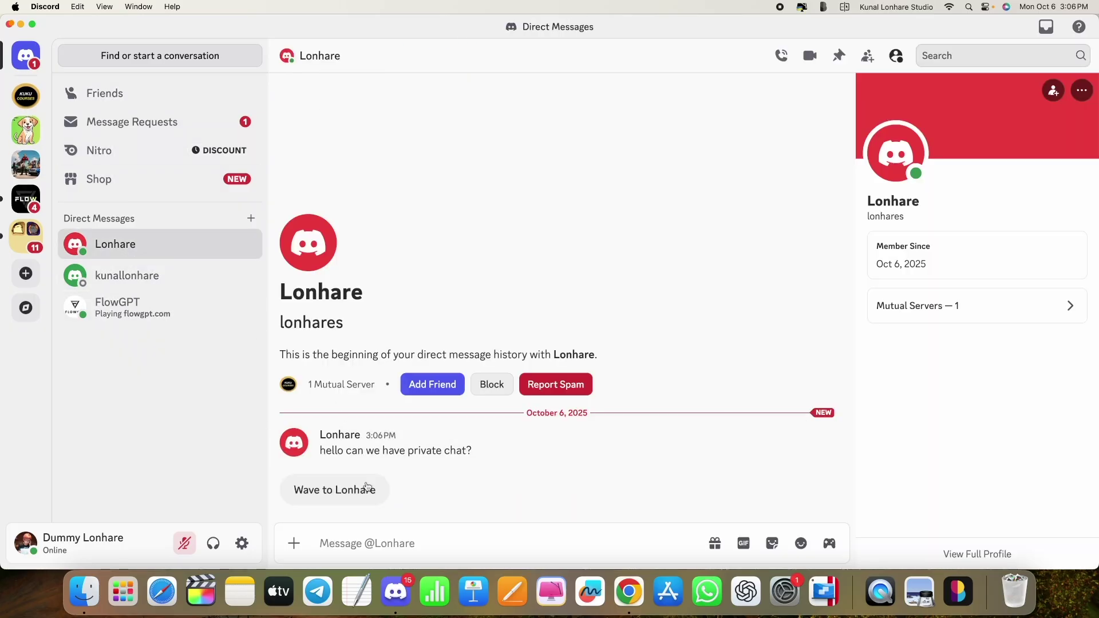
pyautogui.moveTo(345, 448); pyautogui.dragTo(439, 450)
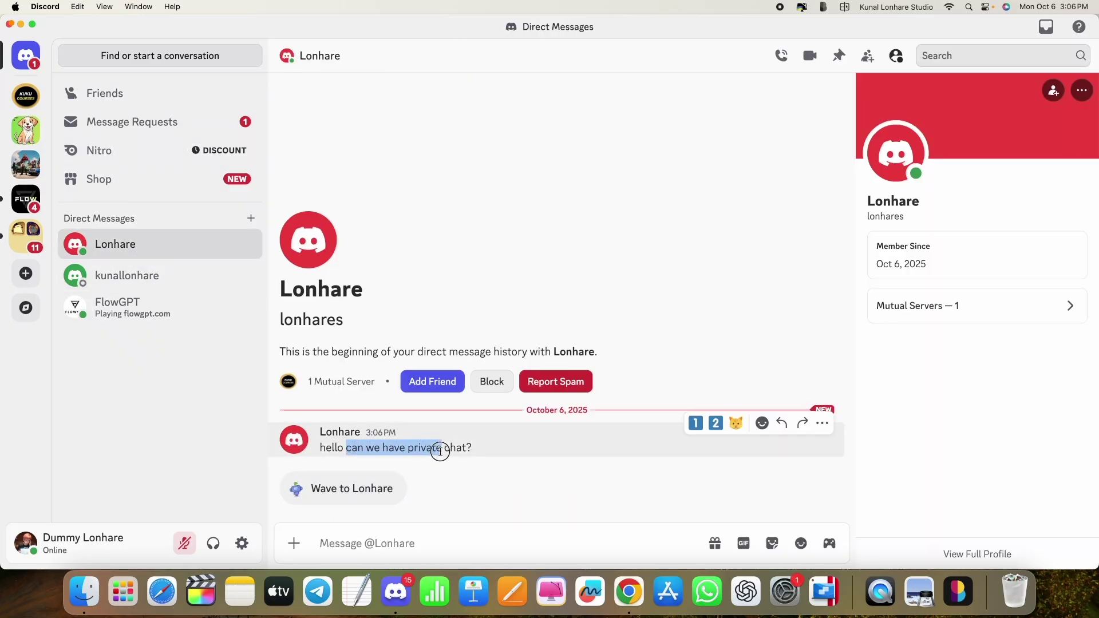
pyautogui.click(444, 452)
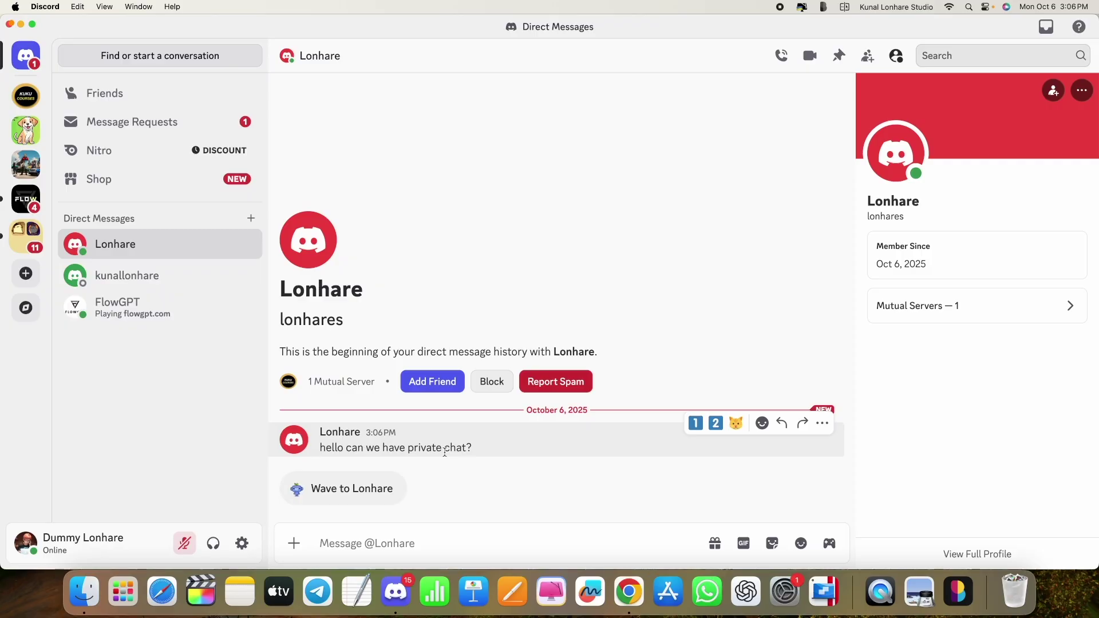
# Send the owner a friend request from the conversation, and accept it with the owner account in the browser.
pyautogui.click(434, 387)
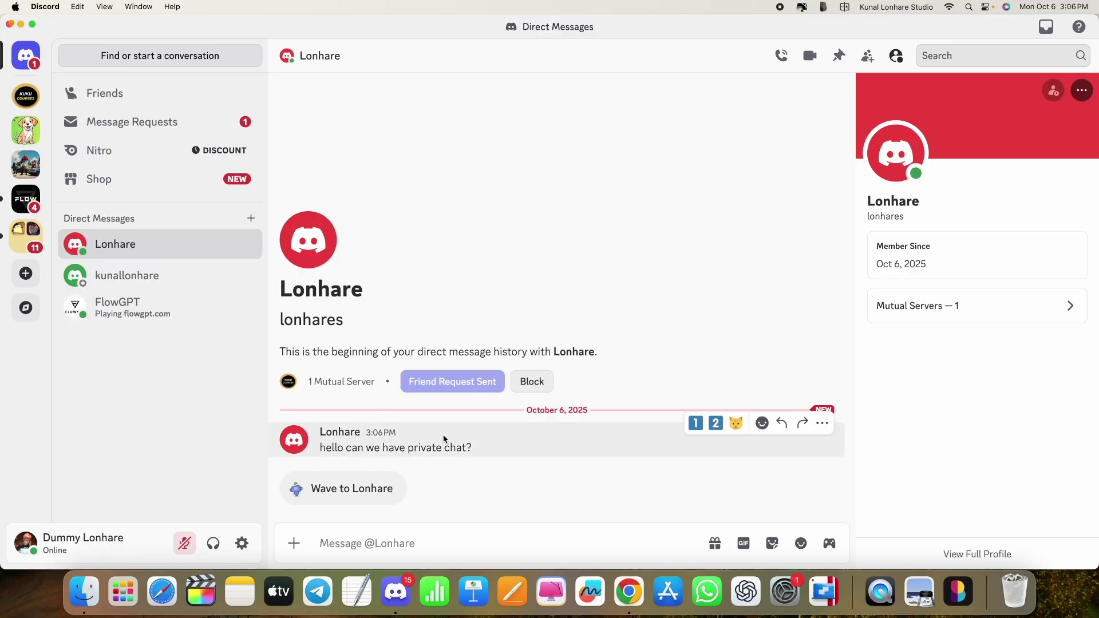
pyautogui.press('super+Tab')
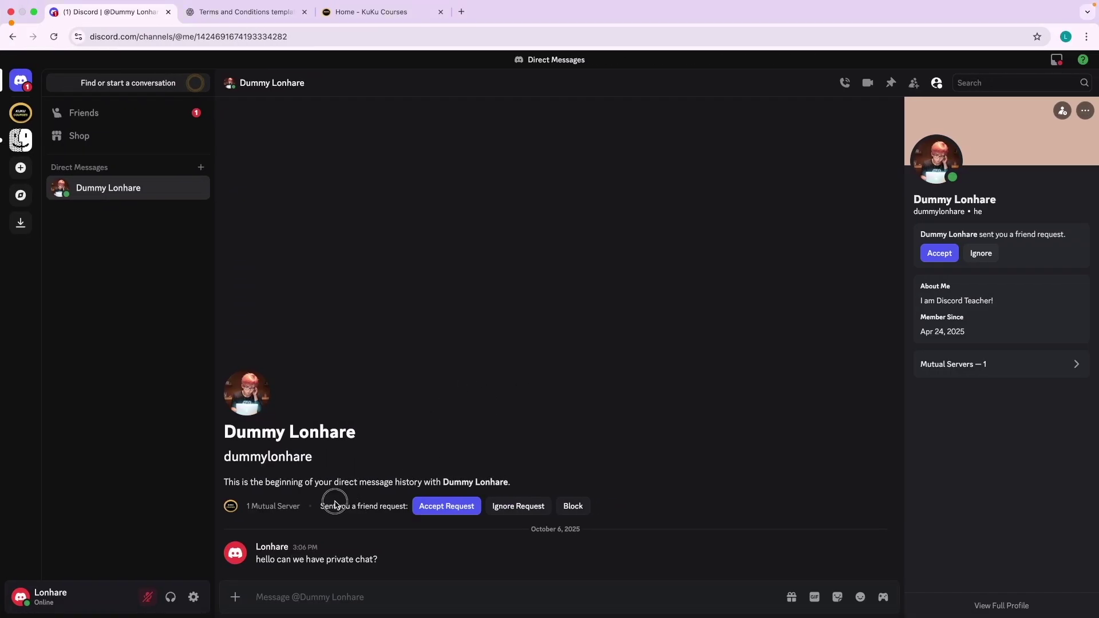
pyautogui.click(452, 508)
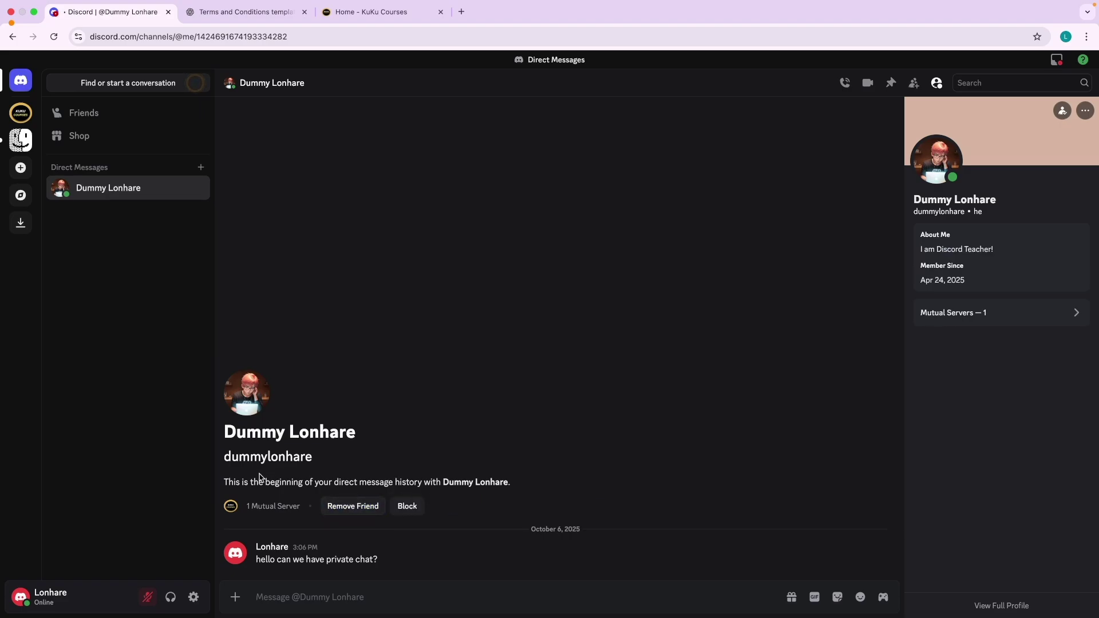
# Reply as the member in the desktop app with "hey i am doing good?" and the Desktop file bundles.rtf attached, and check its delivery in the browser.
pyautogui.hotkey('ctrl', 'Left')
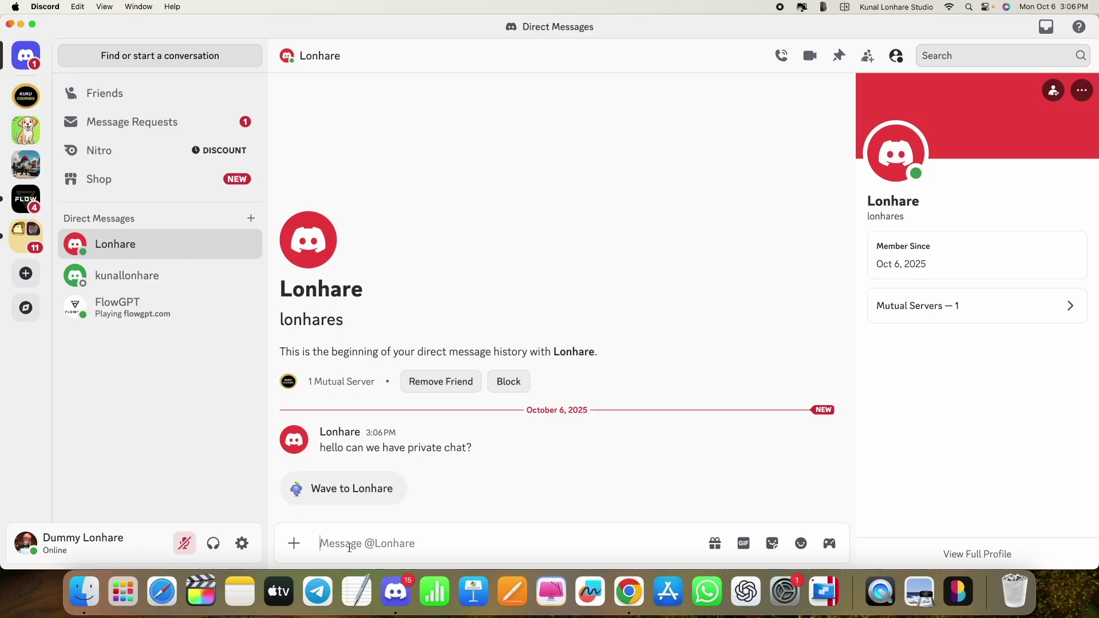
pyautogui.write('hey i am doing good?')
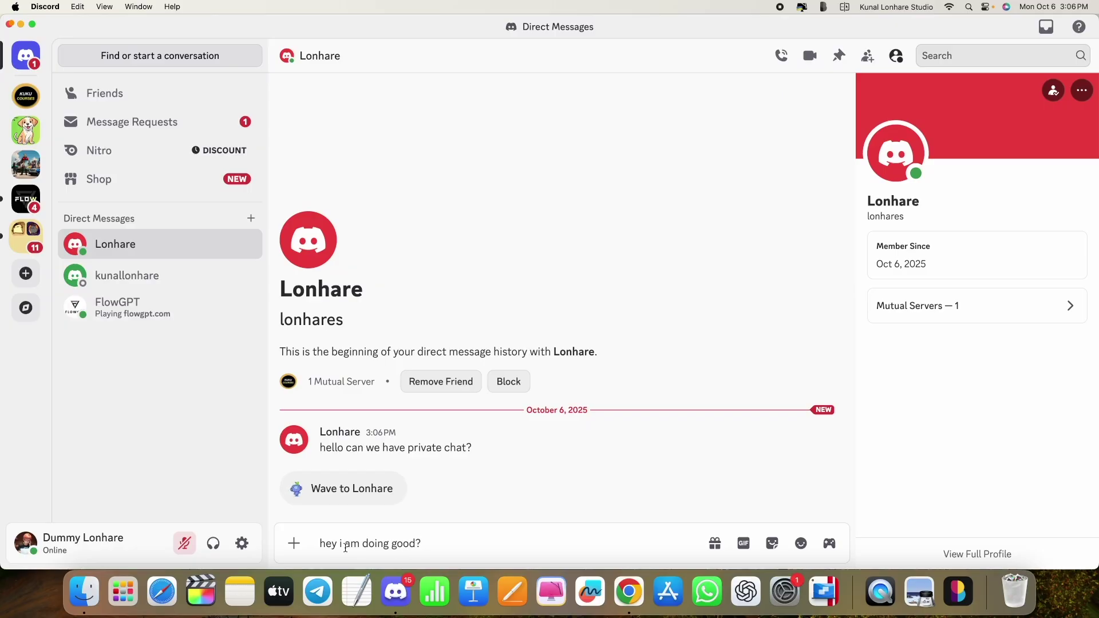
pyautogui.click(294, 544)
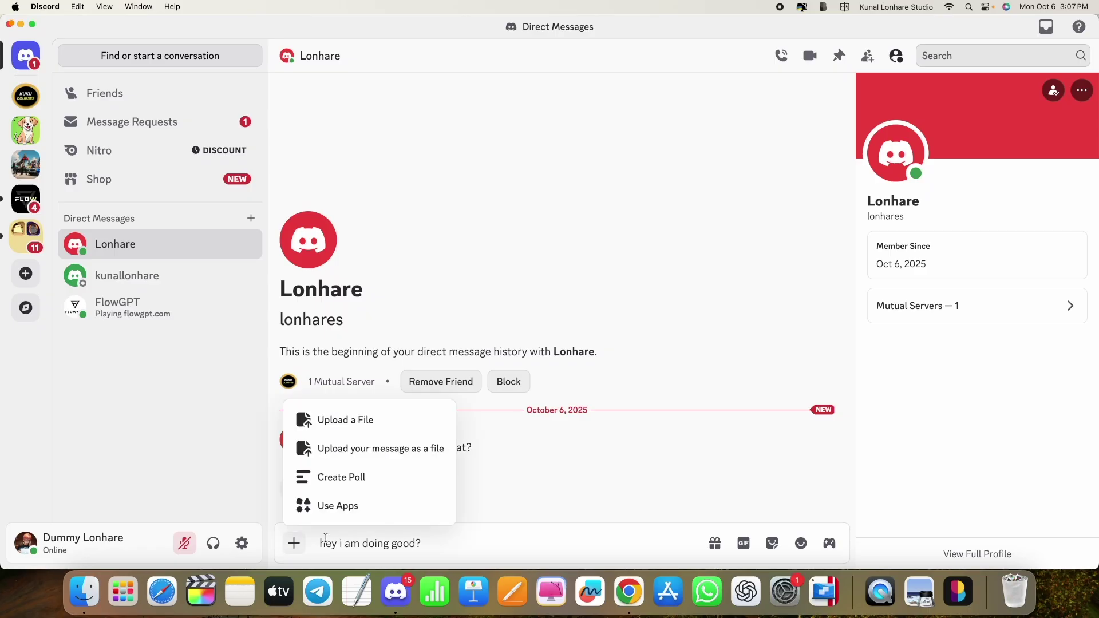
pyautogui.click(362, 427)
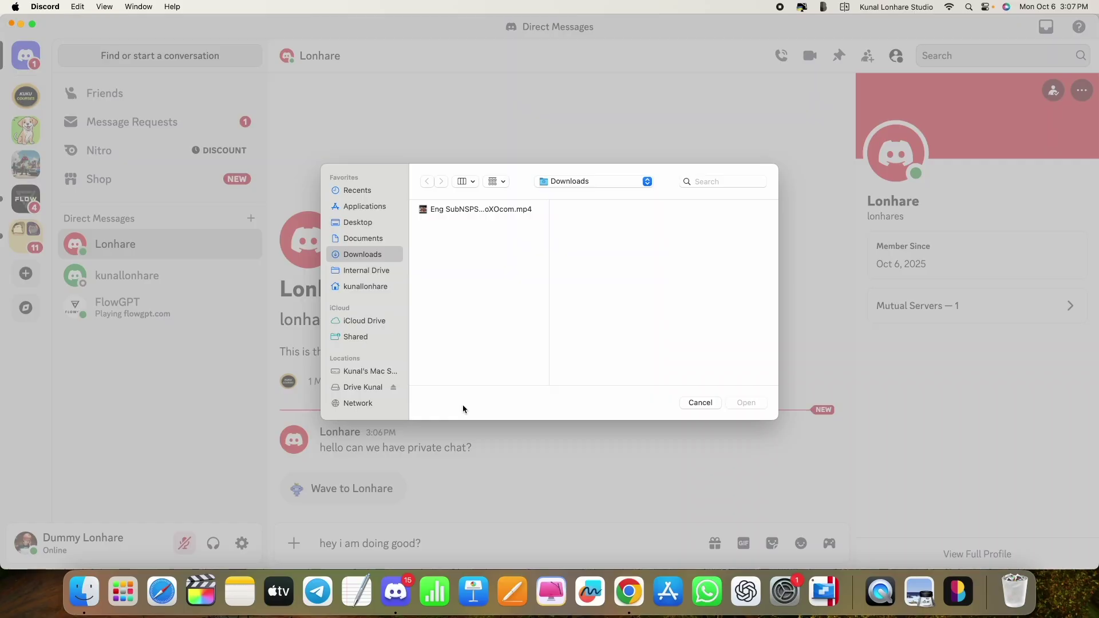
pyautogui.click(374, 224)
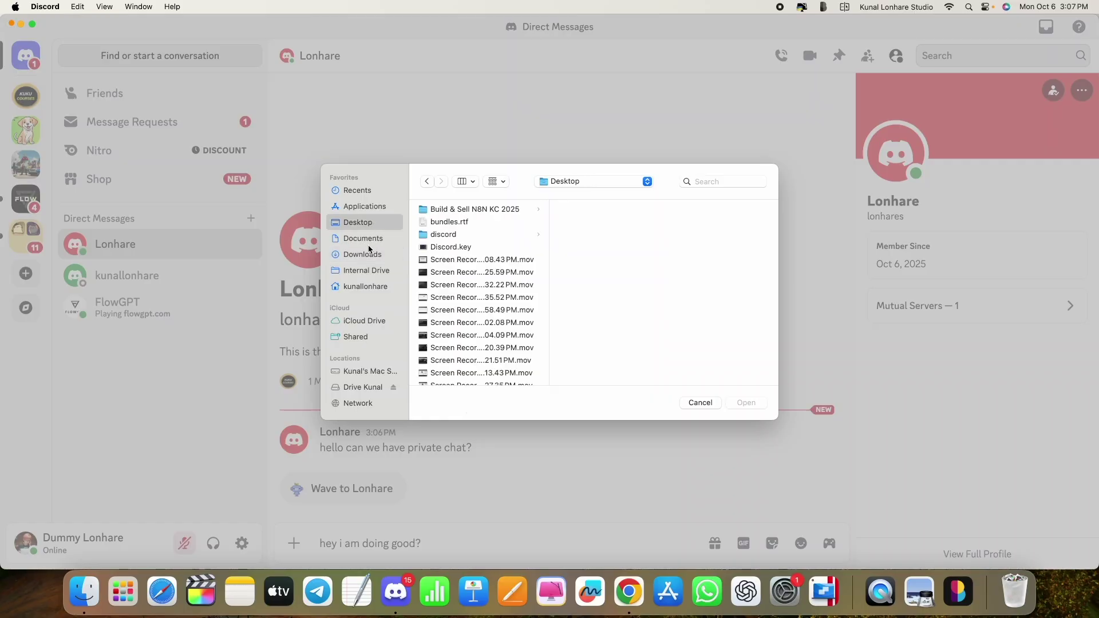
pyautogui.click(369, 253)
pyautogui.click(357, 222)
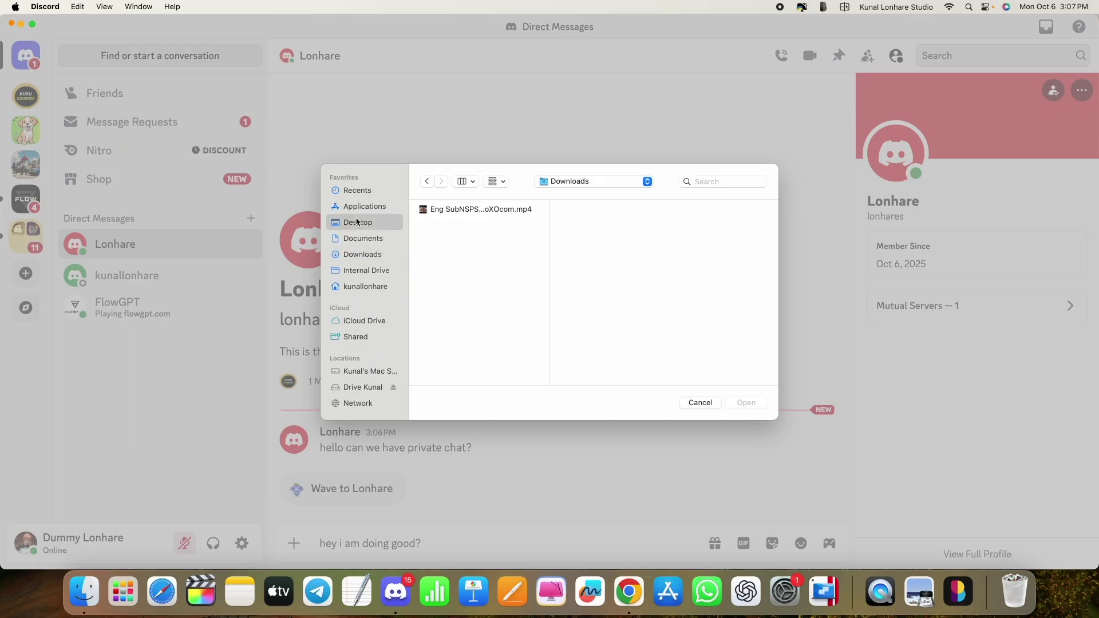
pyautogui.click(449, 224)
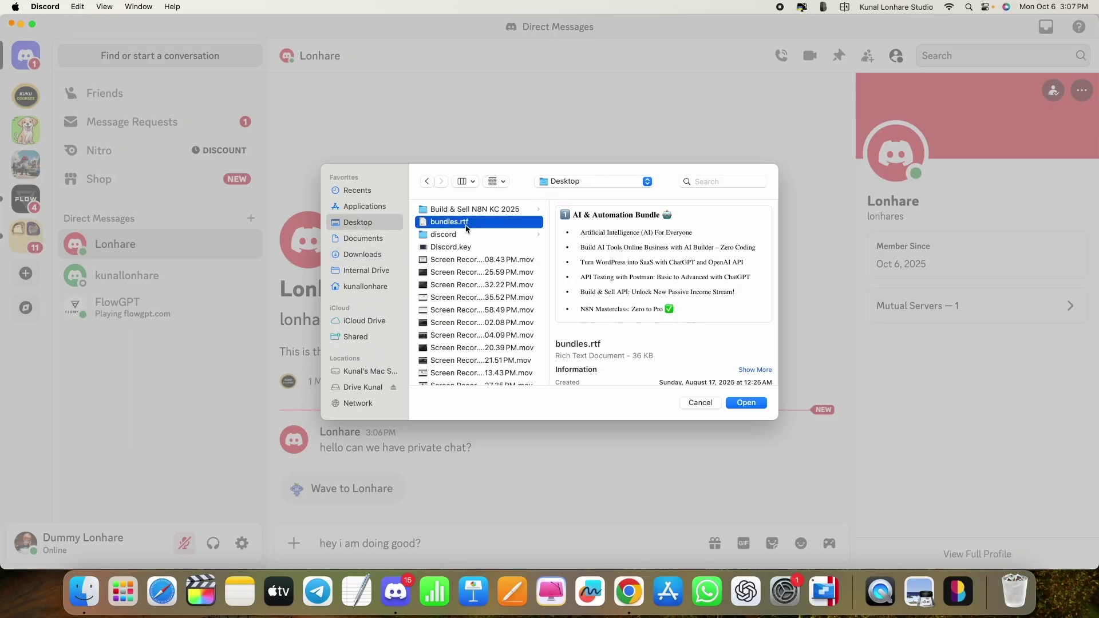
pyautogui.doubleClick(467, 228)
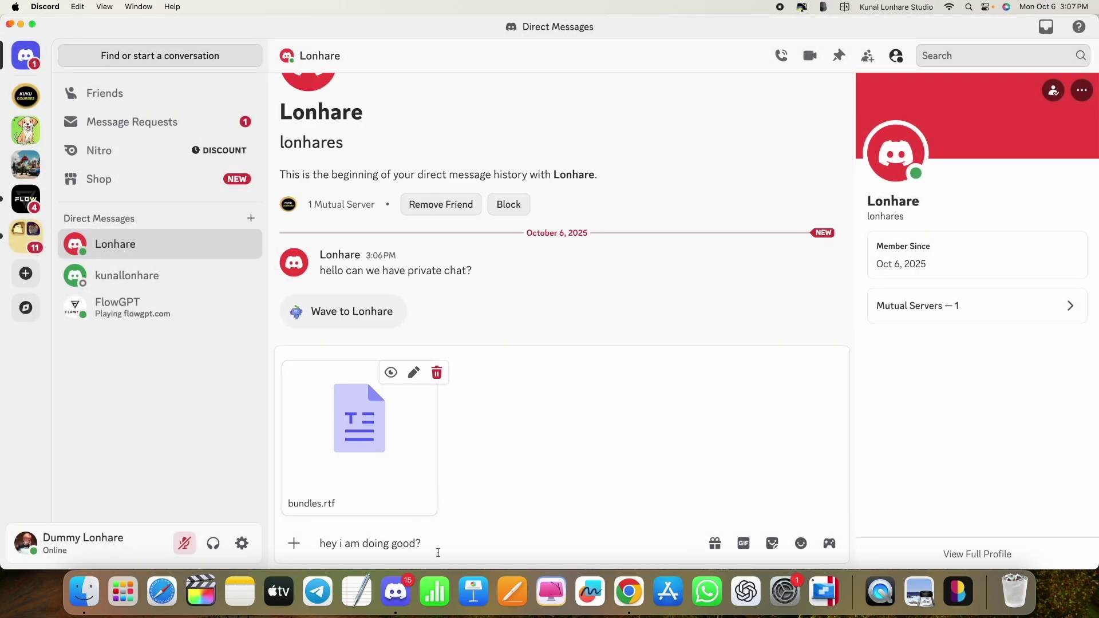
pyautogui.press('Return')
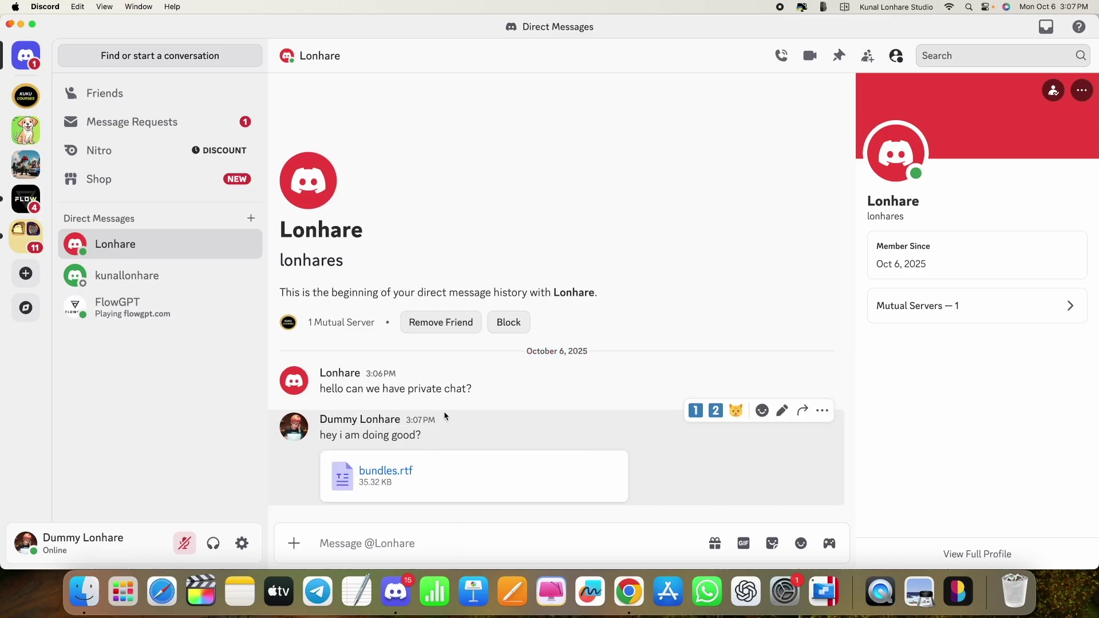
pyautogui.hotkey('ctrl', 'Right')
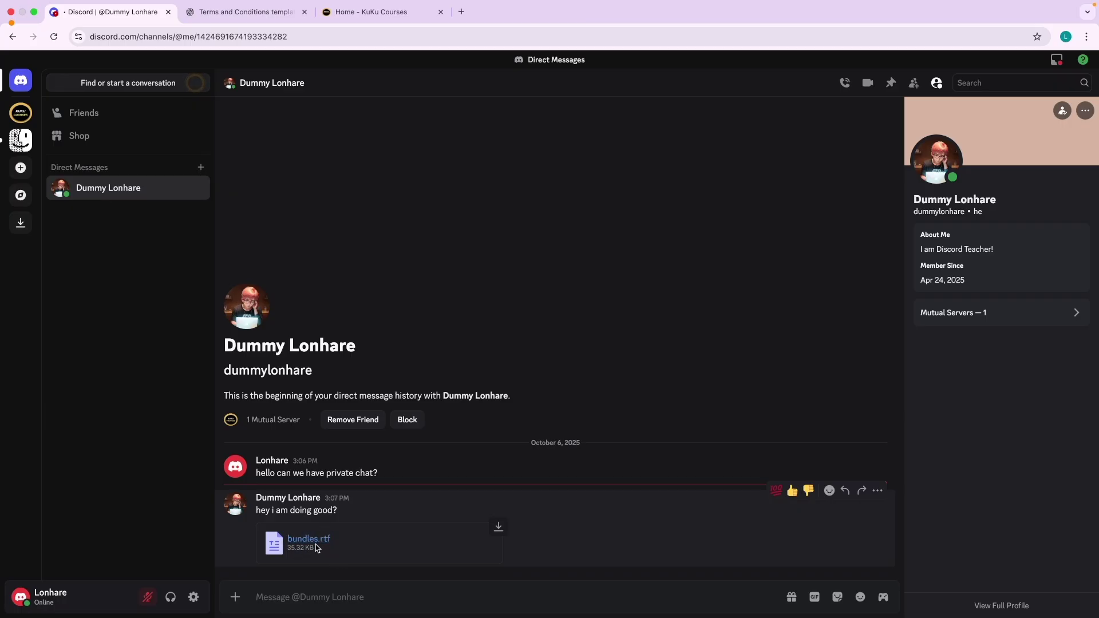
# Send the owner another direct message from the desktop app reading "Thanks" followed by the heart-eyes emoji.
pyautogui.hotkey('ctrl', 'Left')
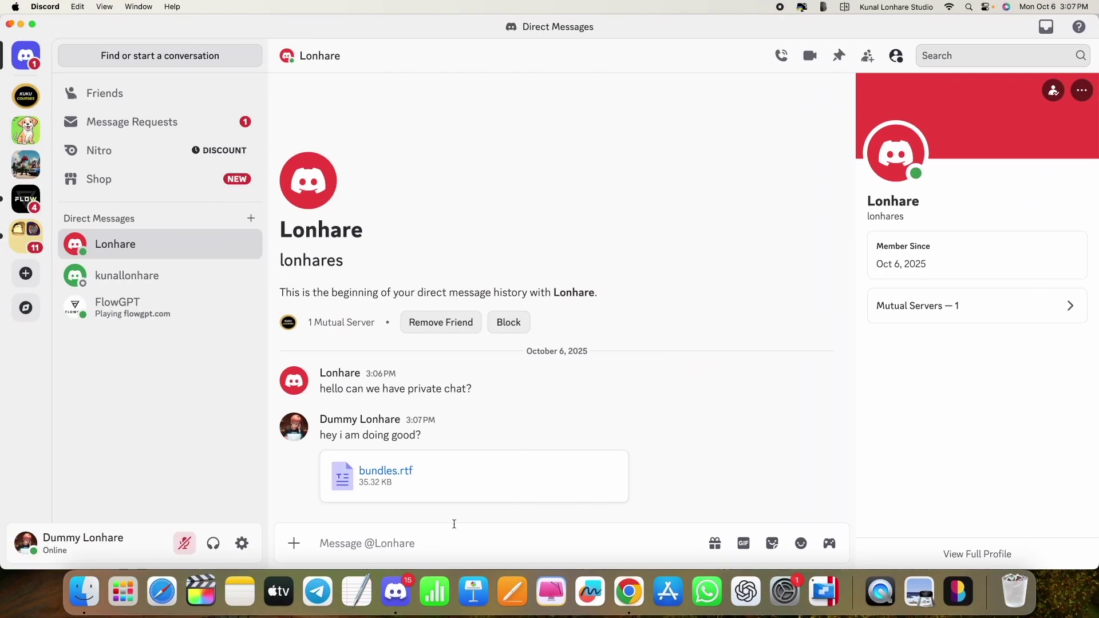
pyautogui.press('capslock')
pyautogui.write('Thanks')
pyautogui.click(771, 543)
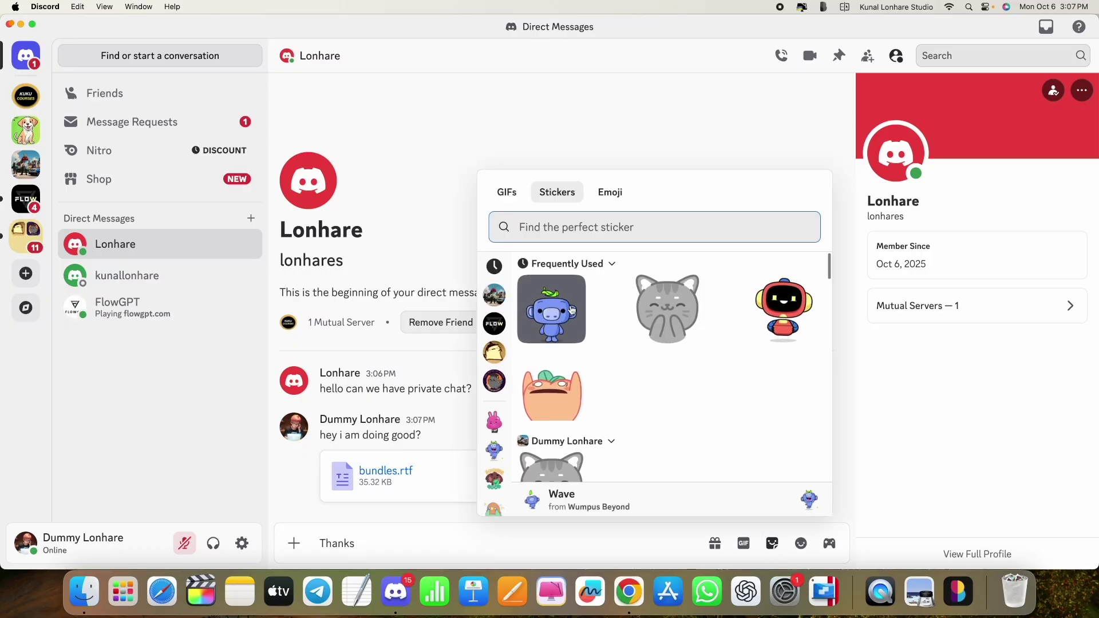
pyautogui.click(800, 542)
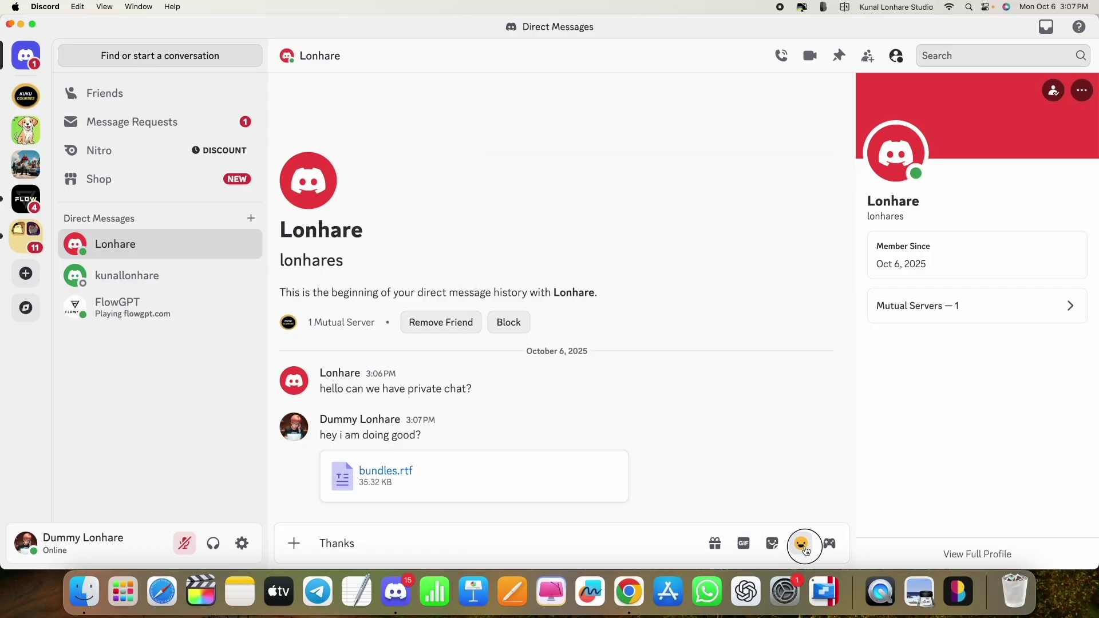
pyautogui.click(800, 542)
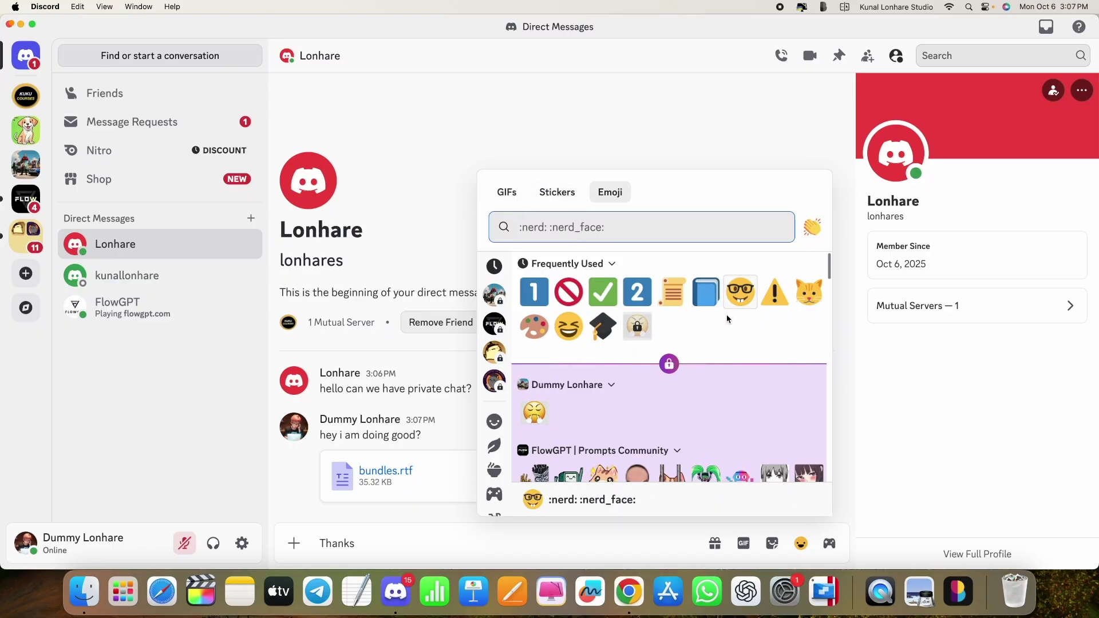
pyautogui.scroll(-4, 736, 303)
pyautogui.scroll(-6, 727, 343)
pyautogui.scroll(10, 709, 400)
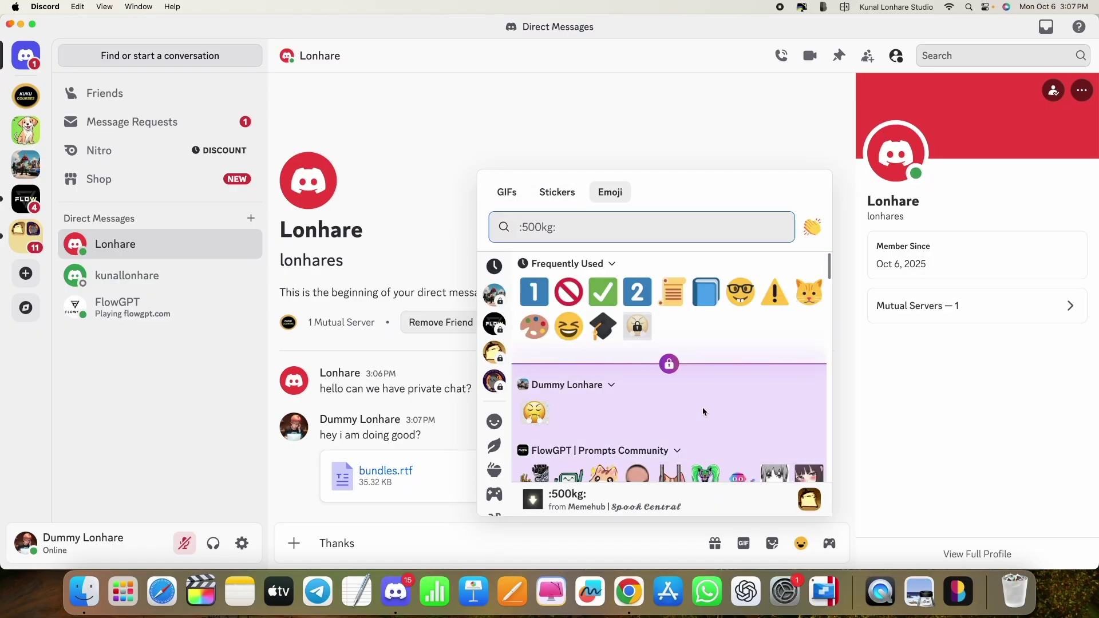
pyautogui.scroll(-2, 714, 368)
pyautogui.scroll(-6, 715, 368)
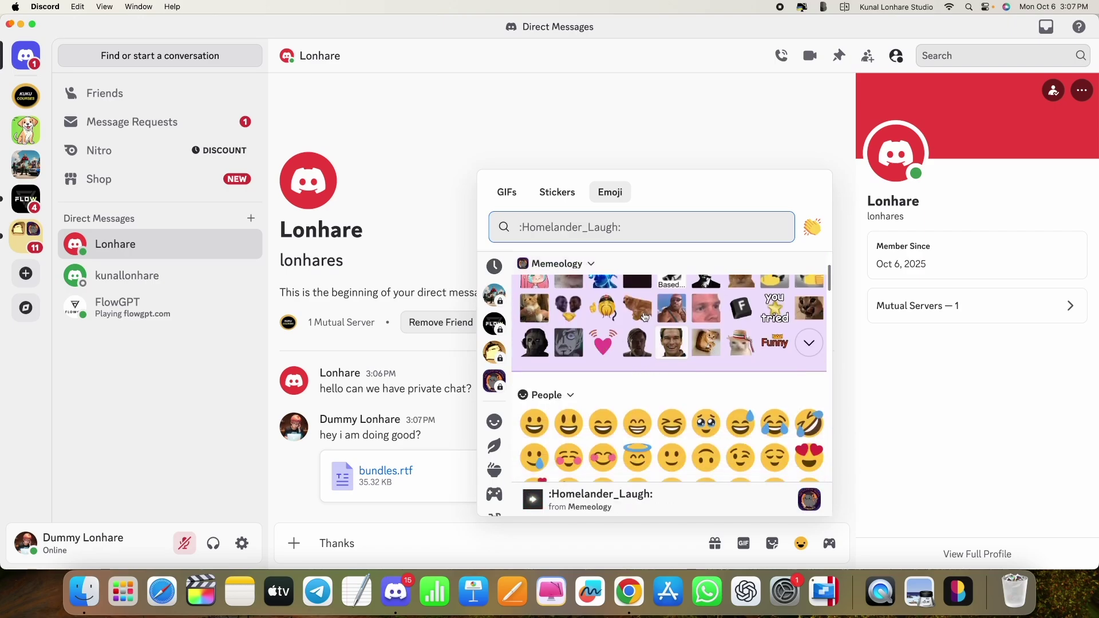
pyautogui.click(810, 351)
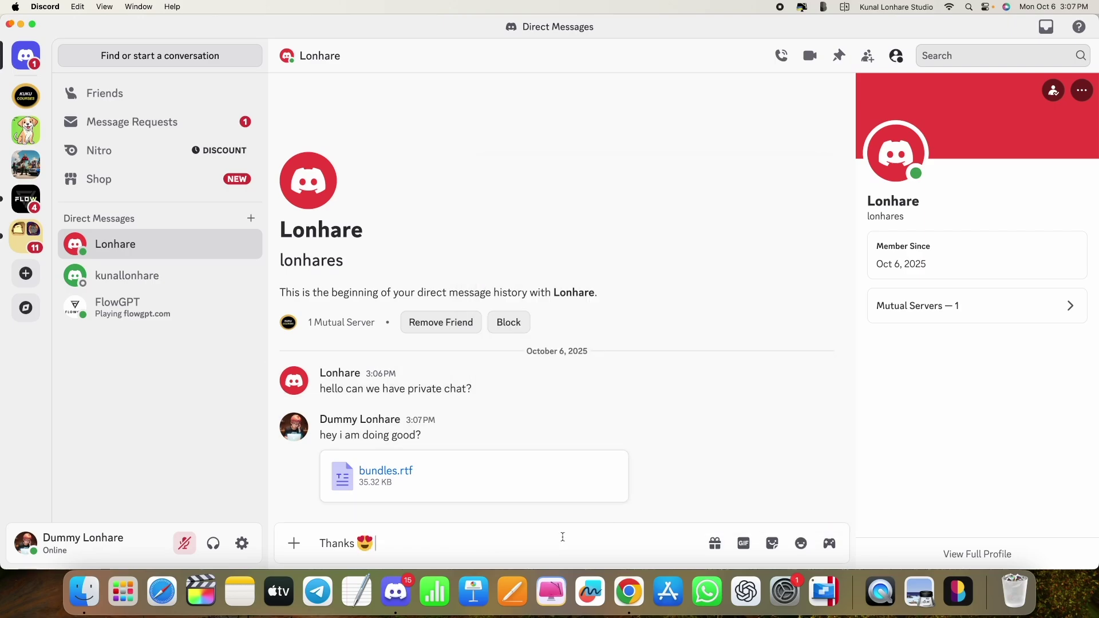
pyautogui.press('Return')
# Switch to the browser and view the owner's server and the Mac Gaming server, returning to the owner's server.
pyautogui.hotkey('ctrl', 'Right')
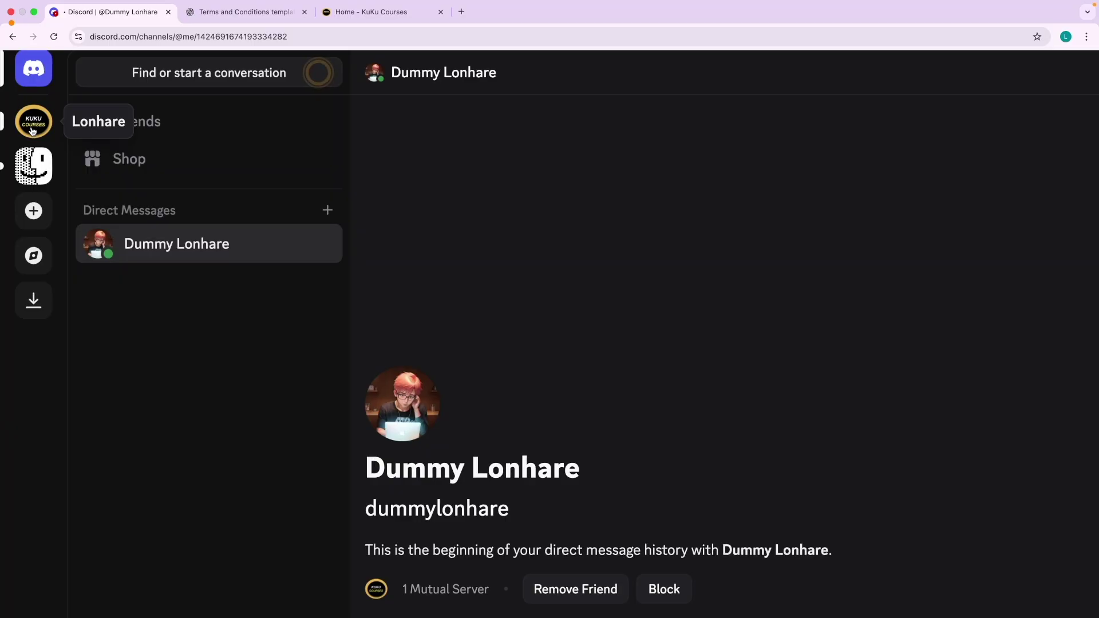
pyautogui.click(32, 127)
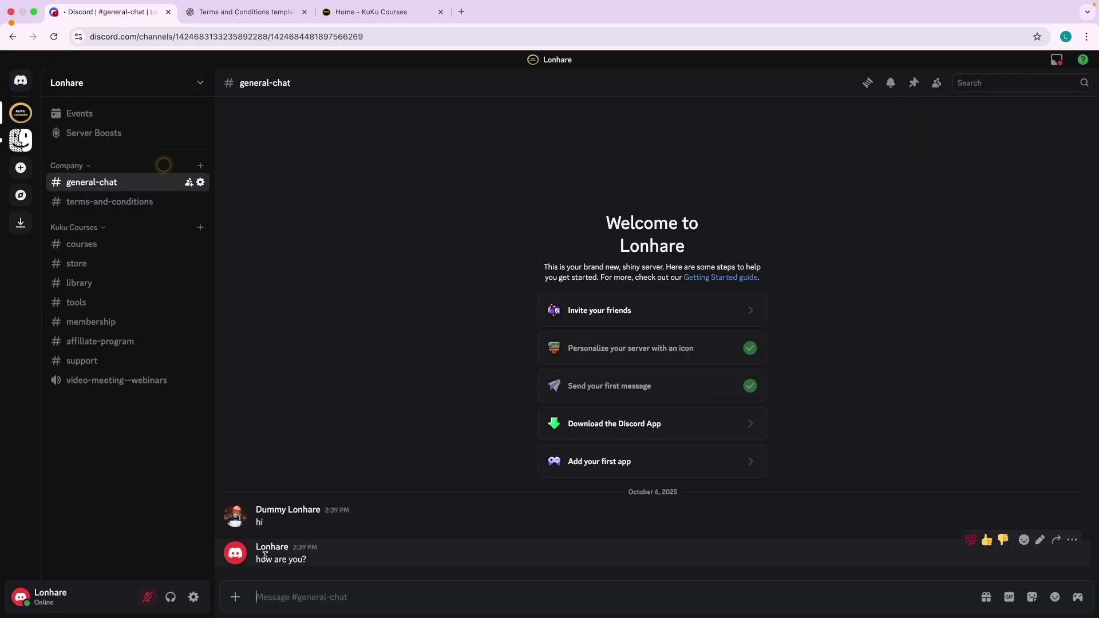
pyautogui.click(21, 141)
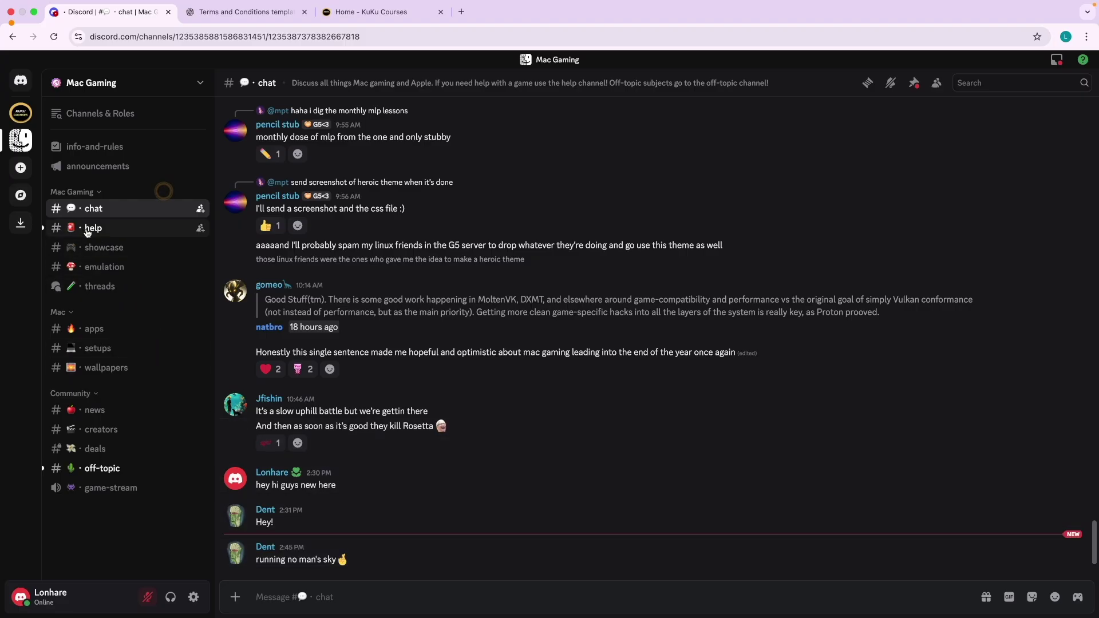
pyautogui.click(21, 113)
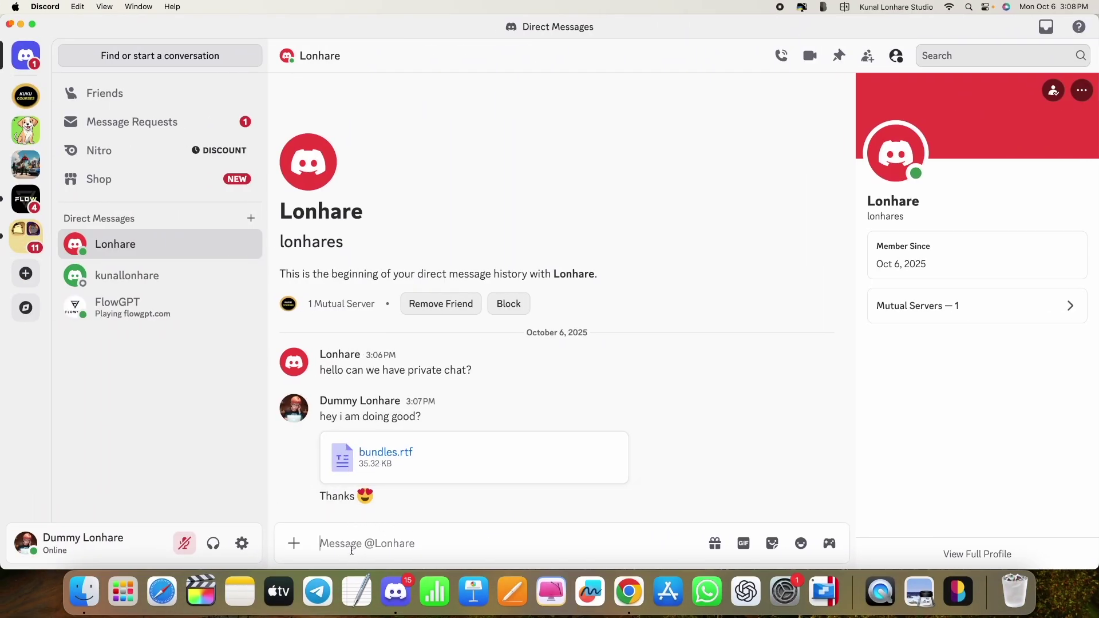
# Look through the suggested channels in the desktop app's conversation finder, and close it without opening any.
pyautogui.click(355, 538)
pyautogui.click(143, 65)
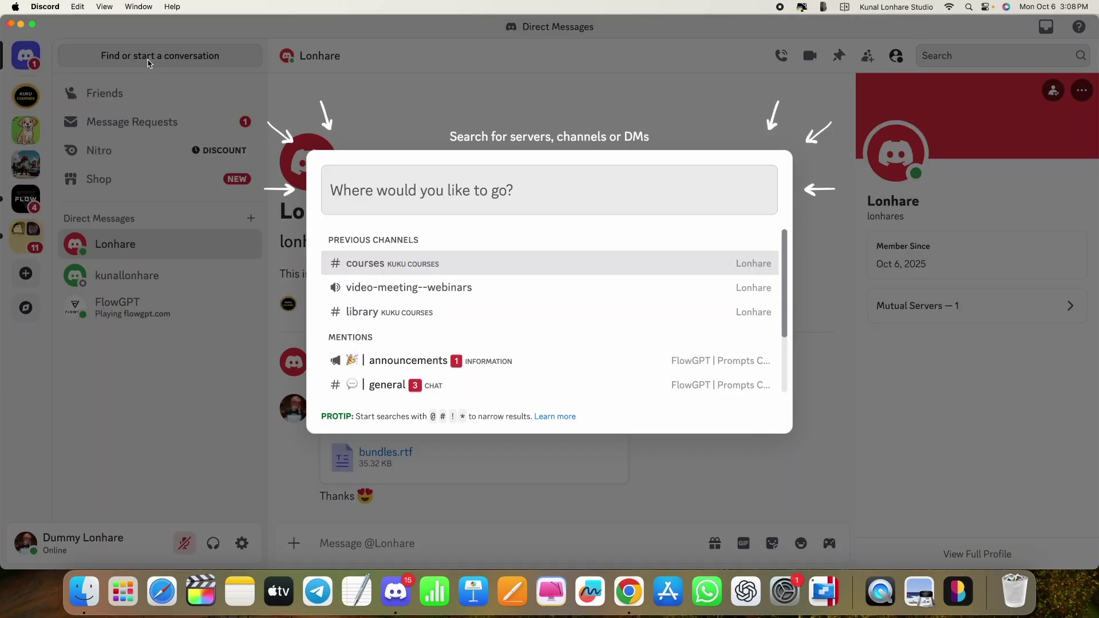
pyautogui.press('Down')
pyautogui.press('Up')
pyautogui.press('Escape')
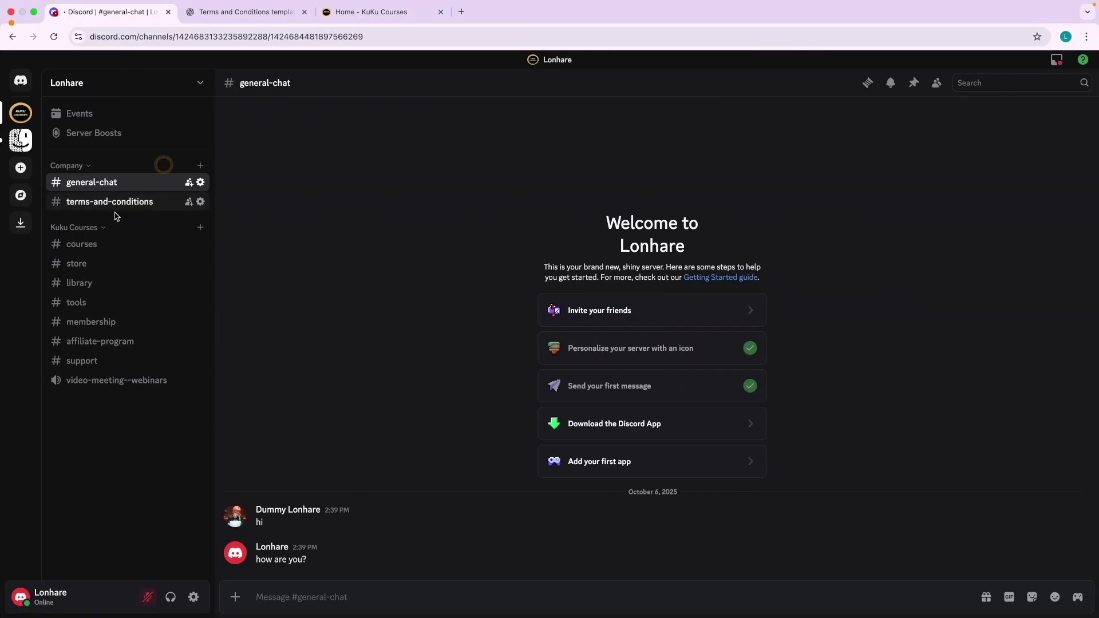
# Open the owner's direct messages in the browser, and try searching the desktop app's group DM friend picker by username, clearing the search.
pyautogui.click(21, 81)
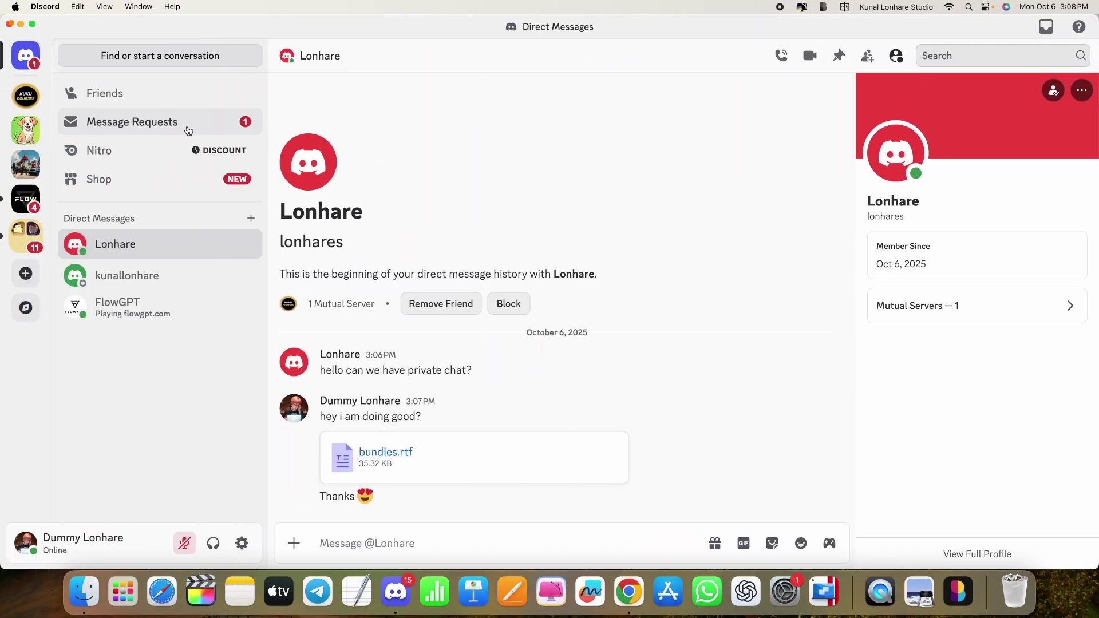
pyautogui.click(865, 61)
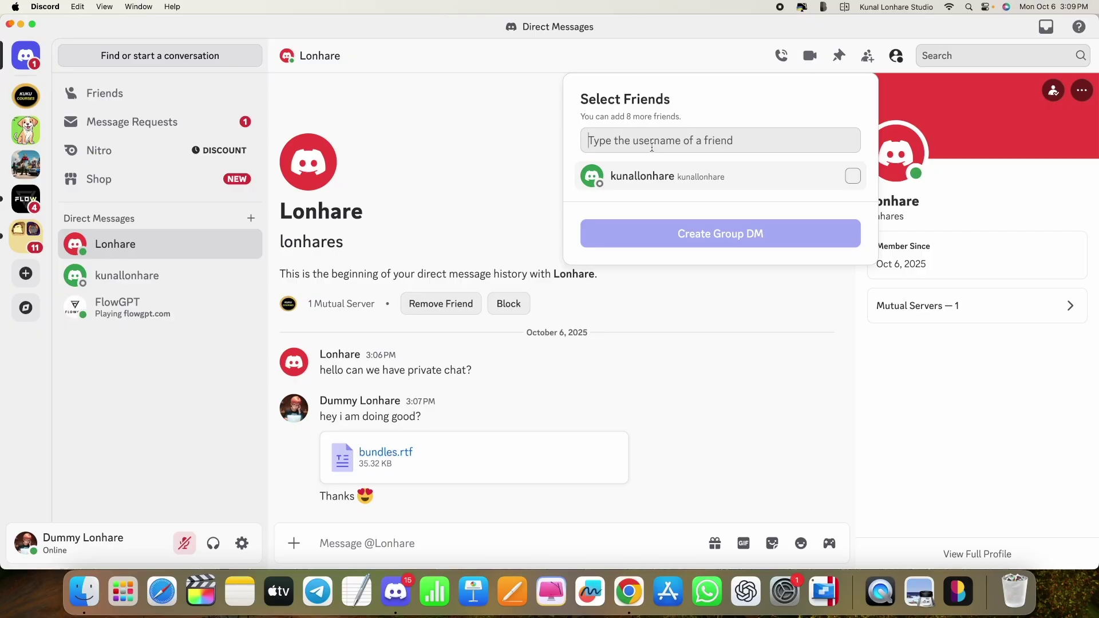
pyautogui.write('lonhare')
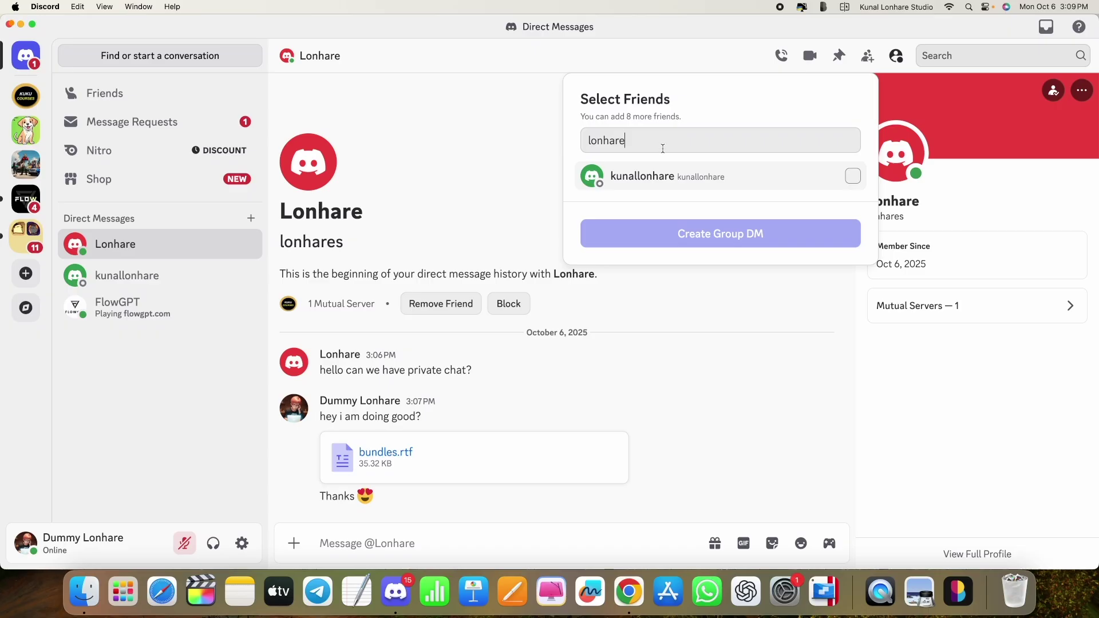
pyautogui.press('super+a')
pyautogui.press('BackSpace')
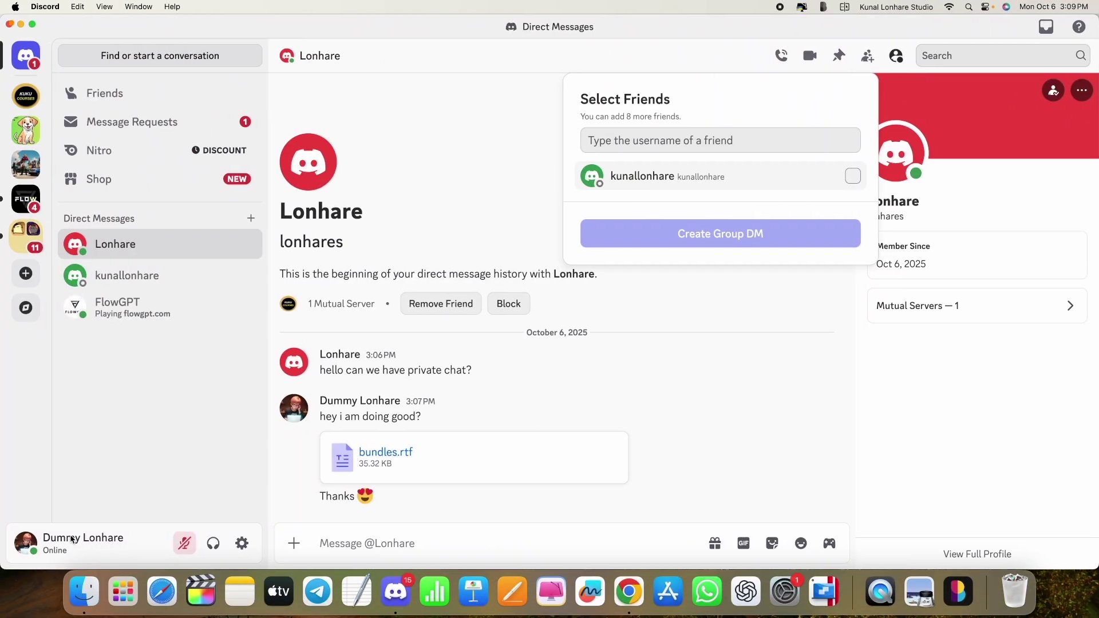
# View the member's own profile card with its username in the desktop app, and close it.
pyautogui.click(72, 540)
pyautogui.doubleClick(63, 538)
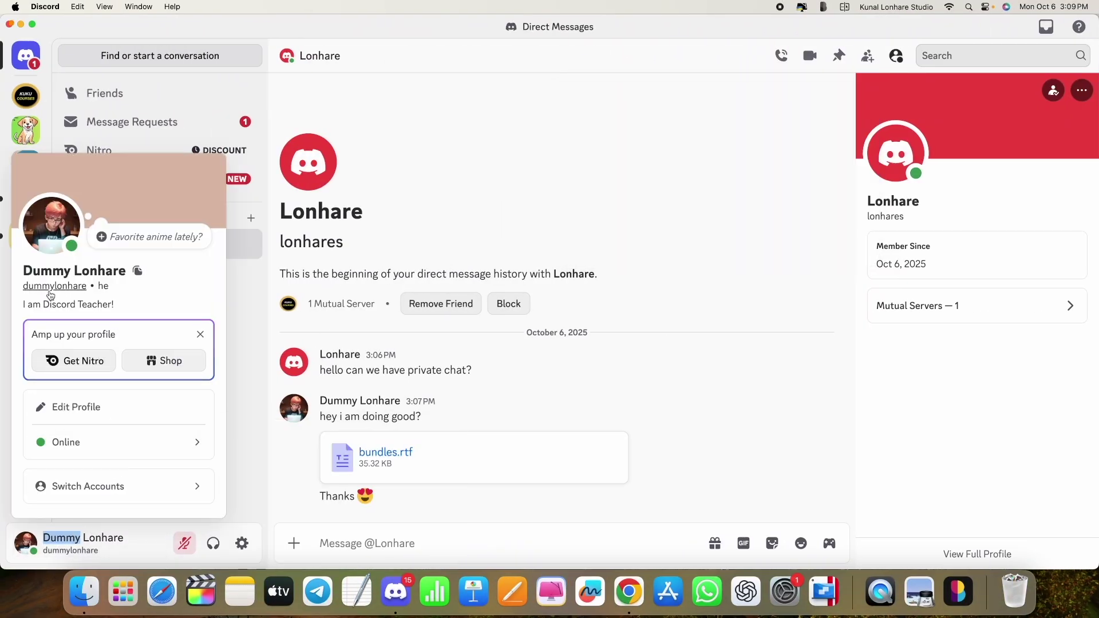
pyautogui.click(138, 271)
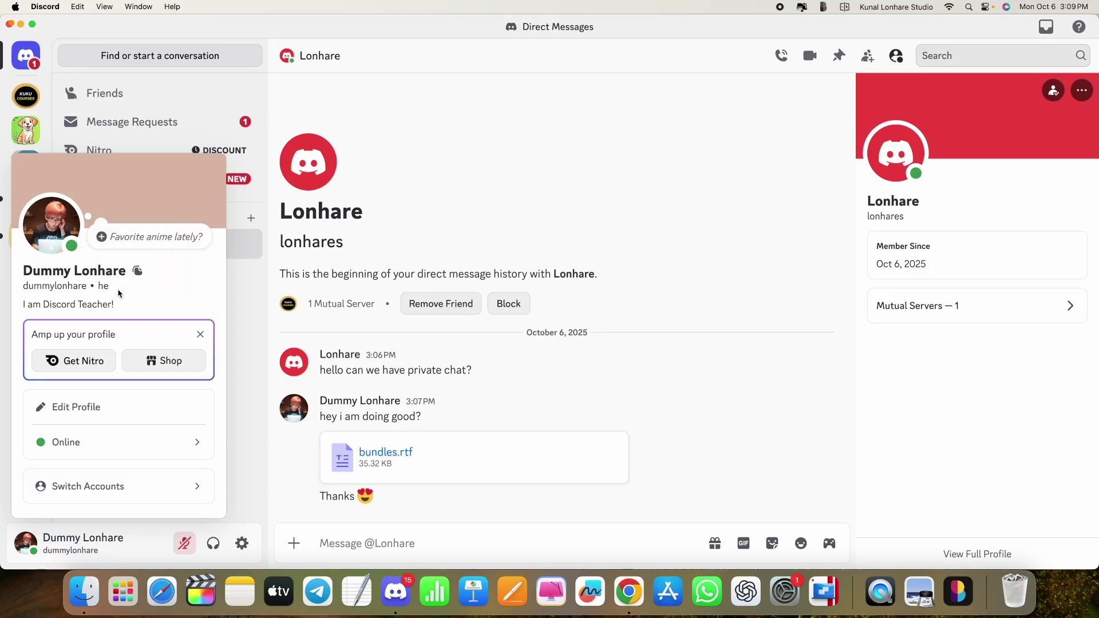
pyautogui.click(255, 317)
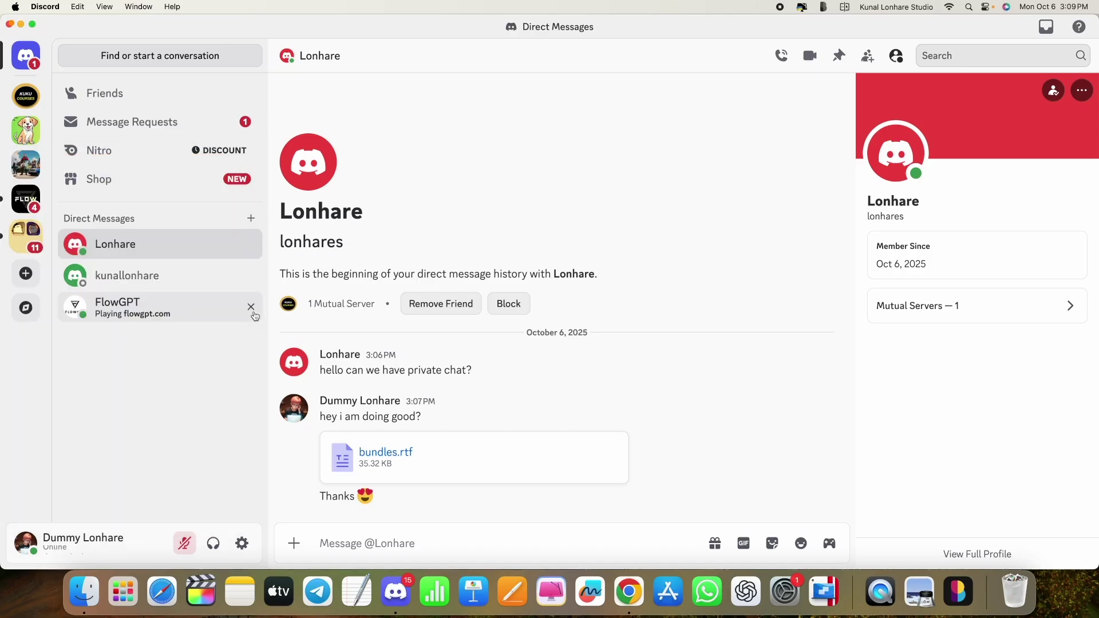
# Switch to the browser and view the username on the owner's profile card.
pyautogui.hotkey('ctrl', 'Right')
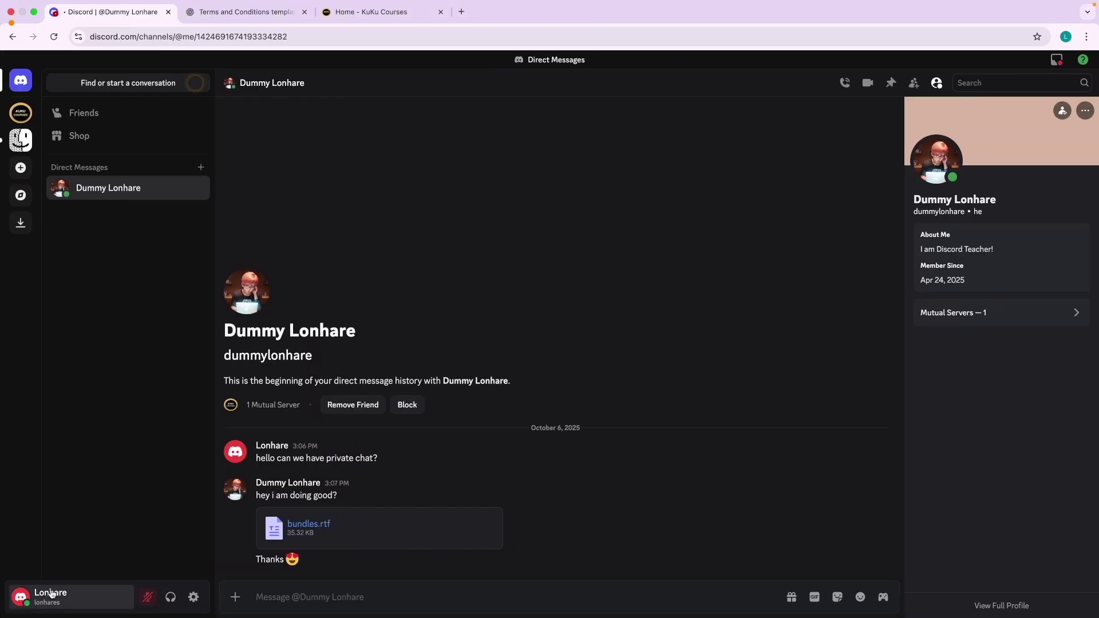
pyautogui.click(51, 593)
pyautogui.click(69, 455)
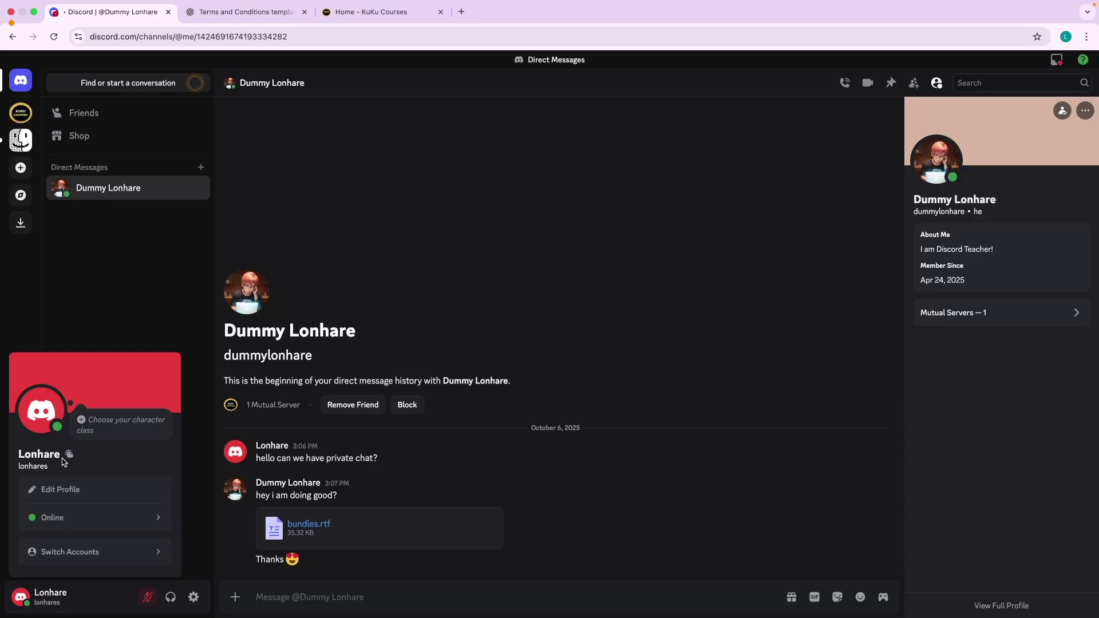
# Return to the desktop app and try again to find a friend for a group DM, closing the picker without selecting anyone.
pyautogui.hotkey('ctrl', 'Left')
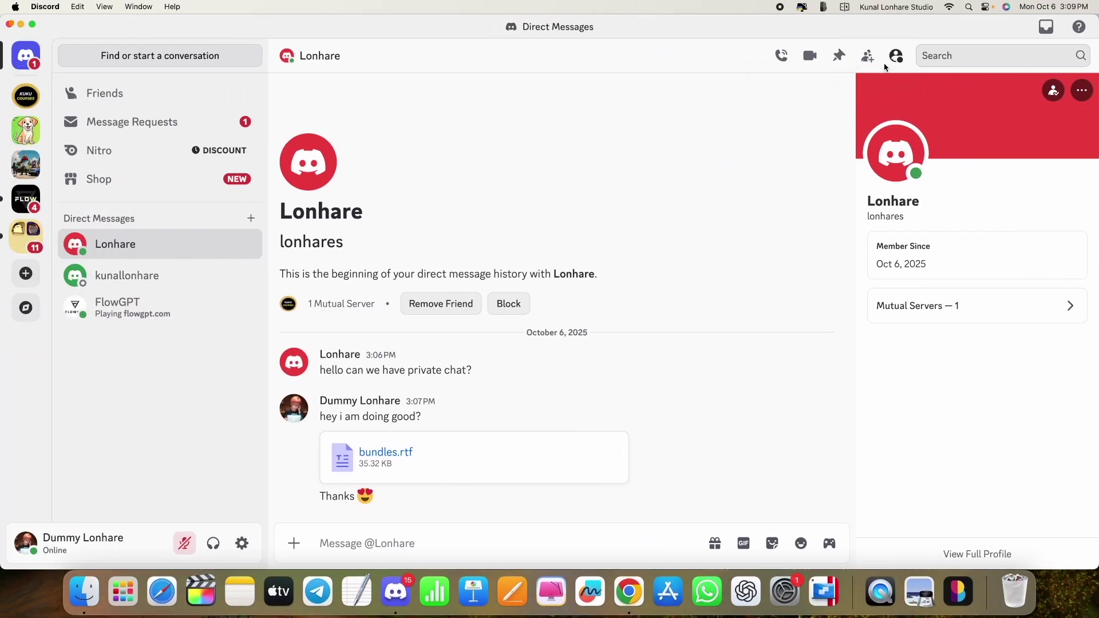
pyautogui.click(868, 55)
pyautogui.write('l')
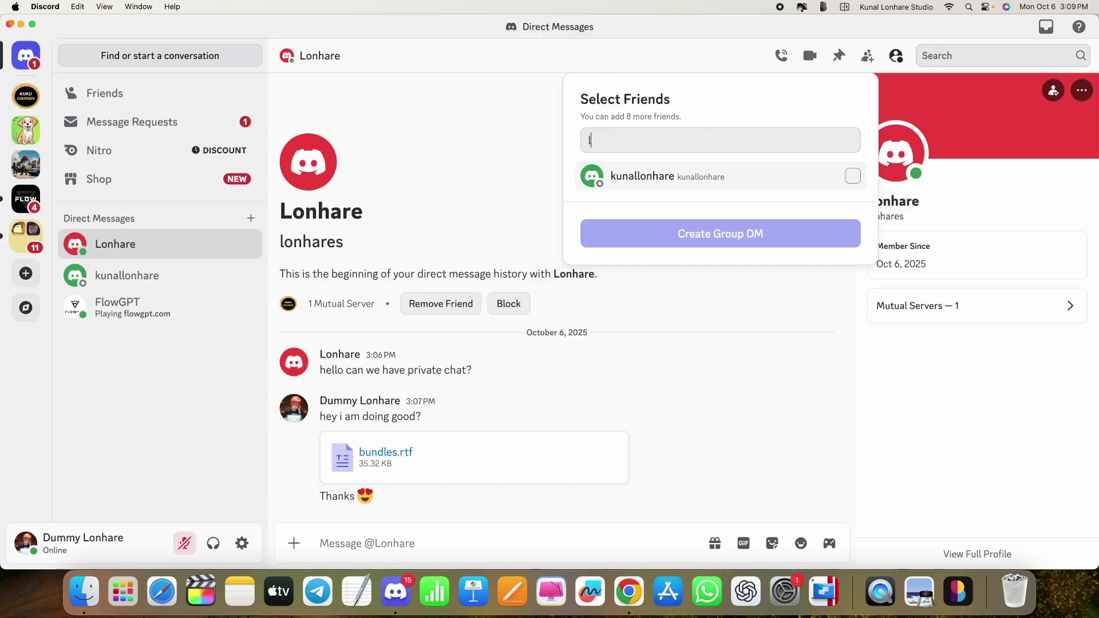
pyautogui.press('BackSpace')
pyautogui.press('BackSpace')
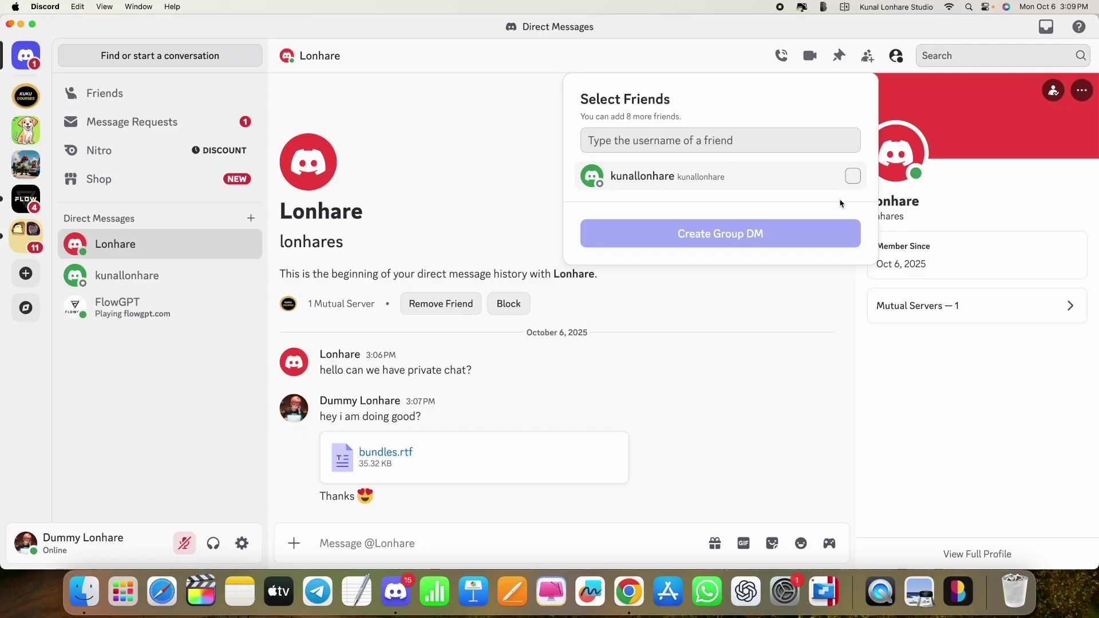
pyautogui.click(145, 369)
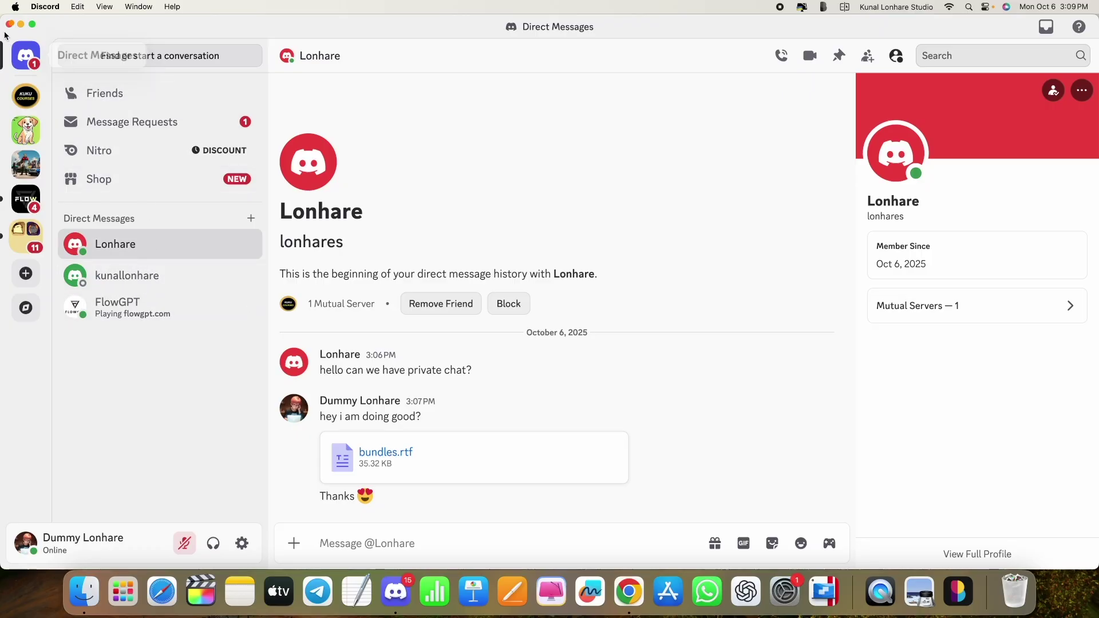
# Look through the member's message requests, friends list and Add Friend form, returning to the online friends.
pyautogui.click(122, 122)
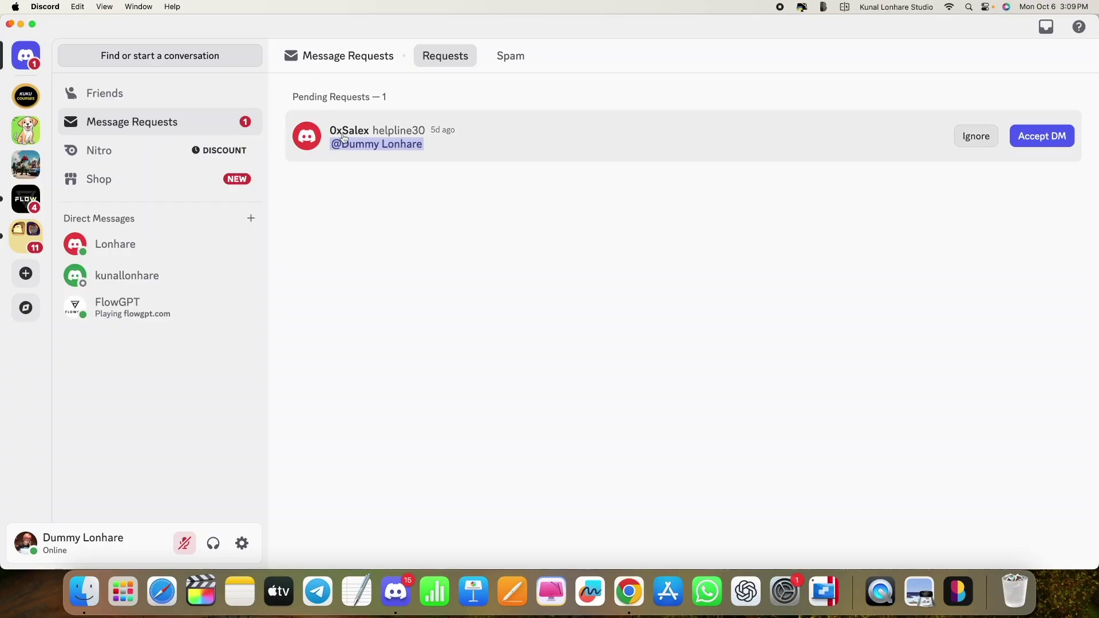
pyautogui.click(96, 105)
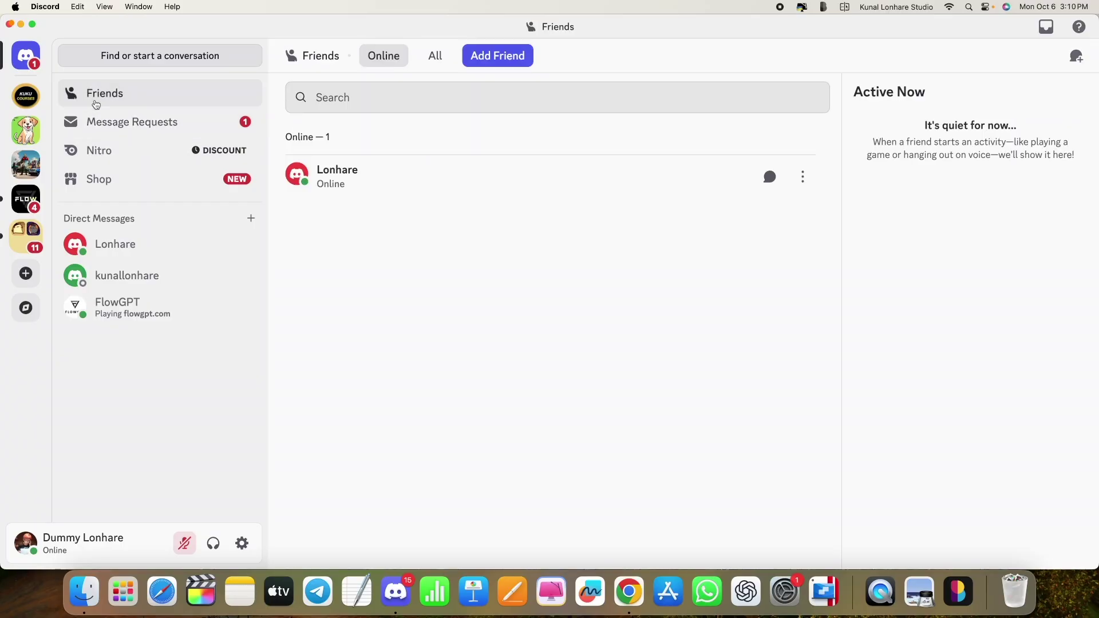
pyautogui.click(498, 59)
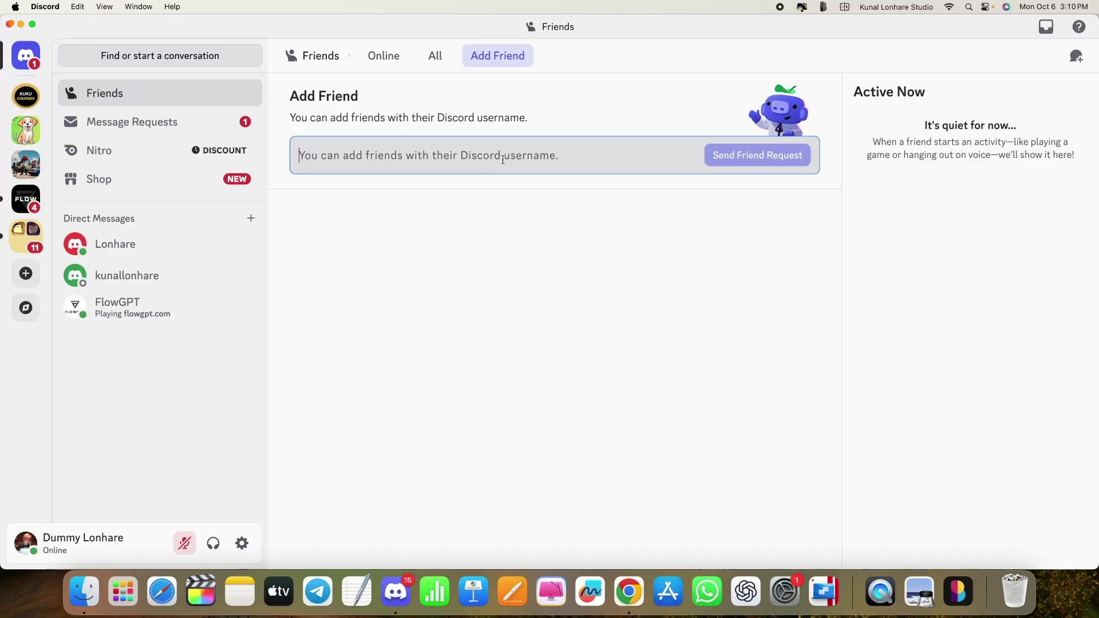
pyautogui.click(375, 59)
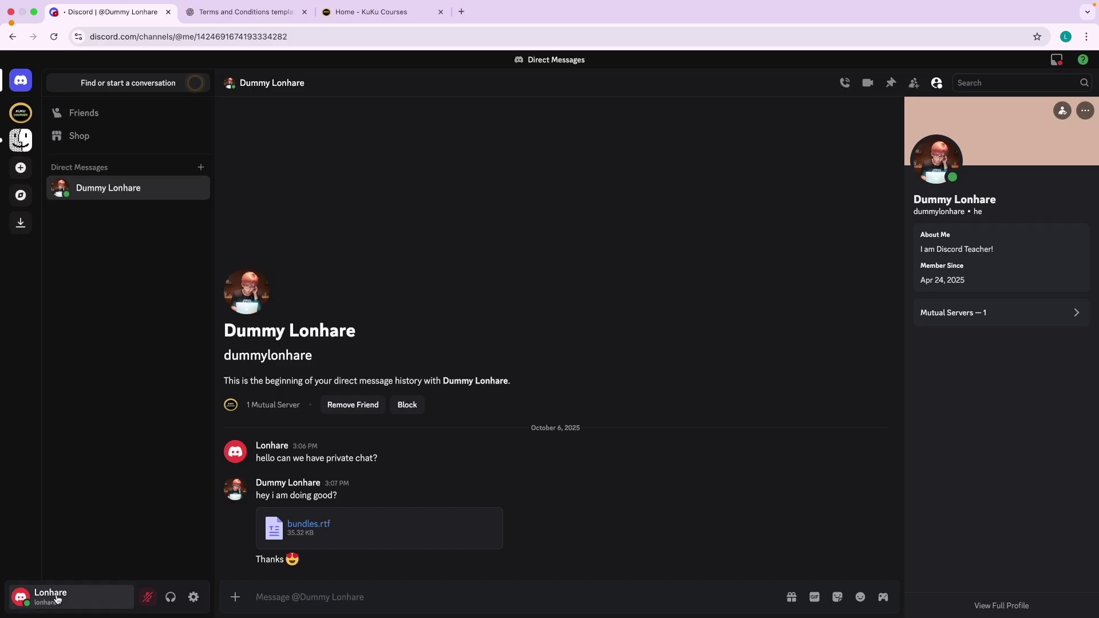
# Examine the owner's display name and username up close in the browser's account area.
pyautogui.press('super+equal')
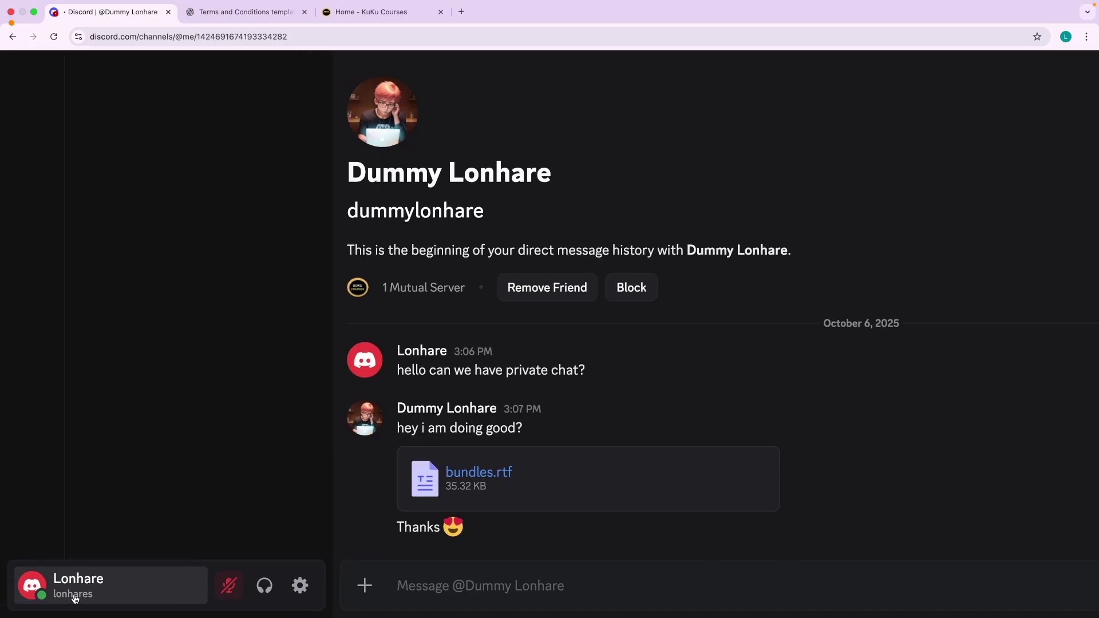
pyautogui.press('super+0')
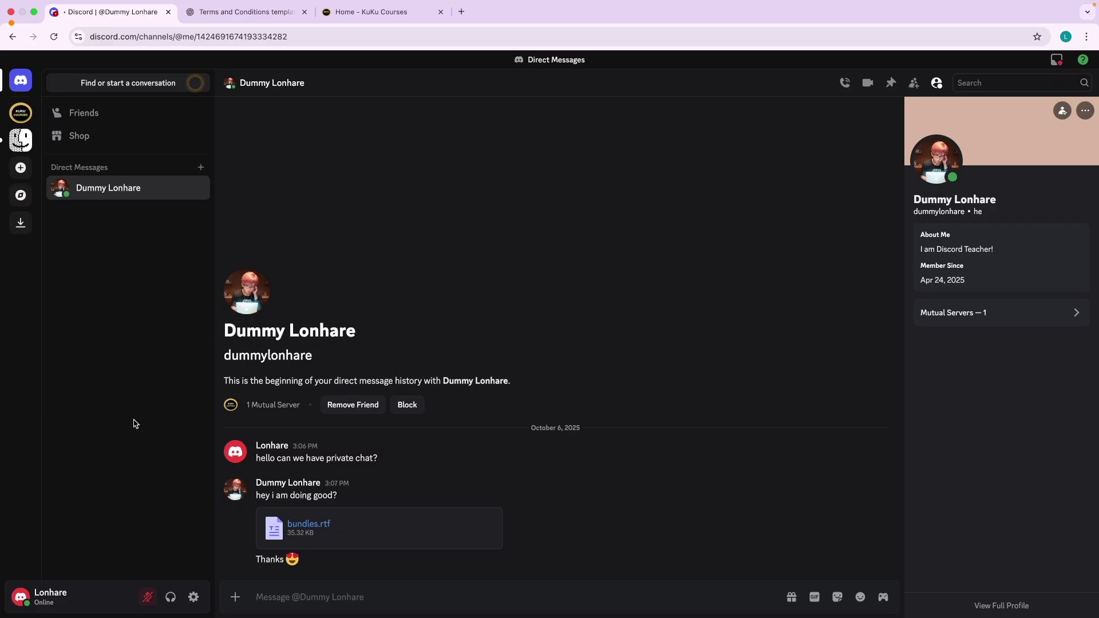
pyautogui.scroll(5, 67, 601)
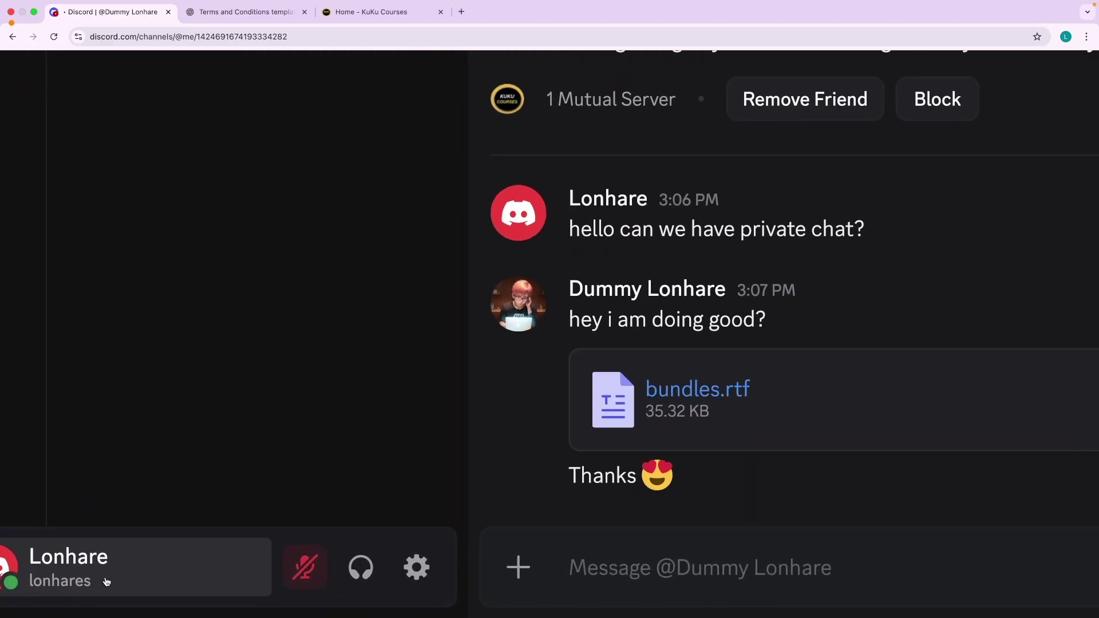
pyautogui.hscroll(-2, 107, 580)
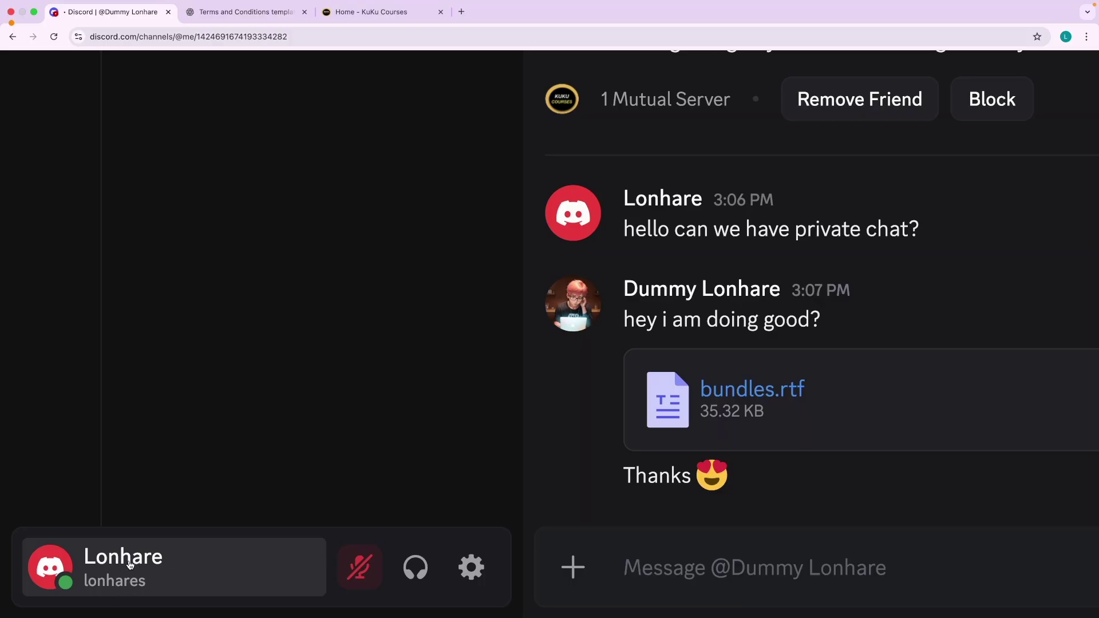
pyautogui.scroll(-5, 125, 564)
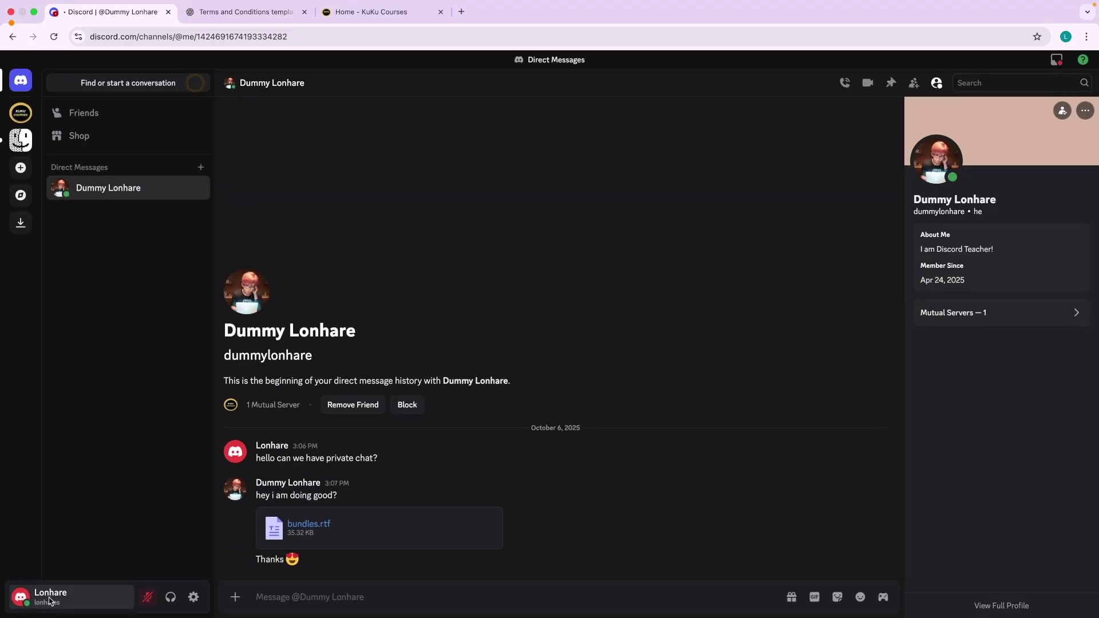
# Open the owner's profile for editing and review its options, including the banner color choices, without changing anything.
pyautogui.click(49, 601)
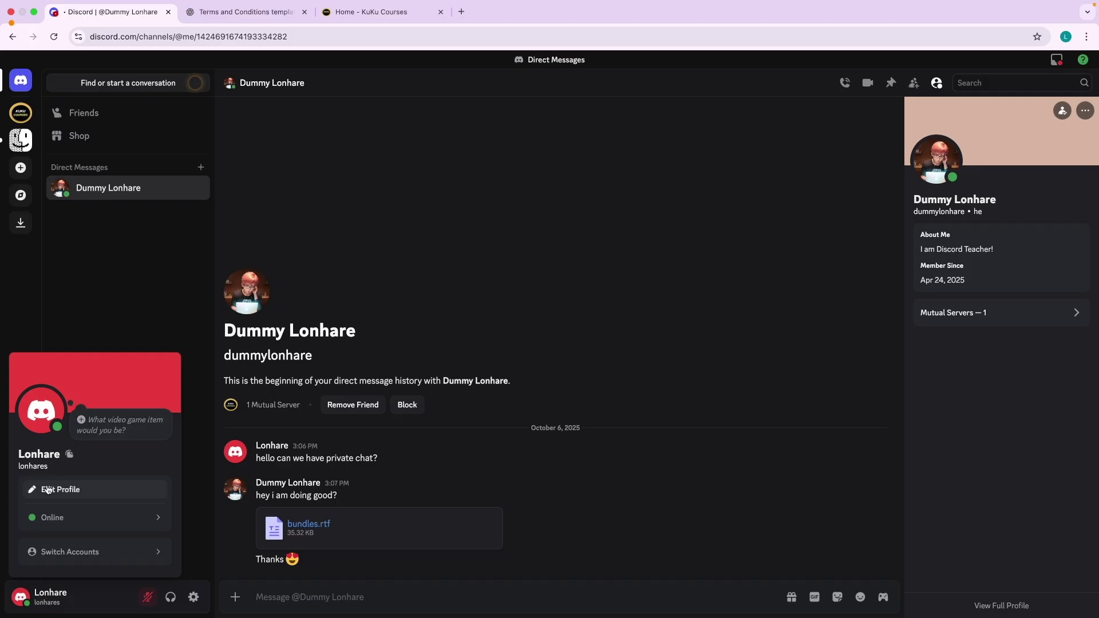
pyautogui.click(48, 490)
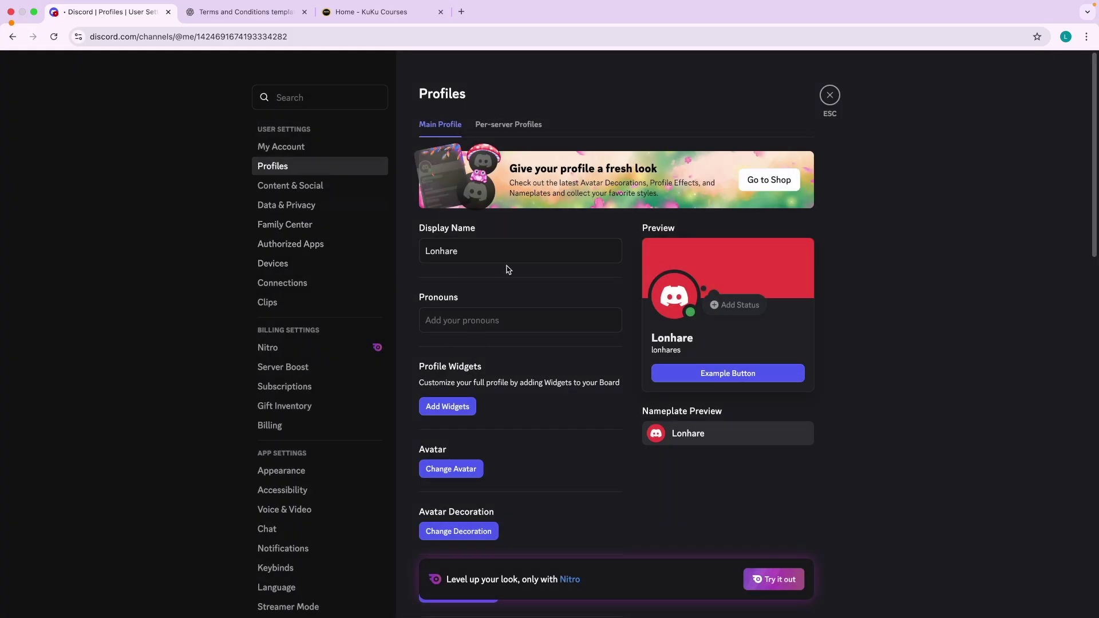
pyautogui.scroll(-5, 510, 295)
pyautogui.scroll(5, 486, 281)
pyautogui.scroll(-5, 433, 373)
pyautogui.scroll(5, 453, 315)
pyautogui.scroll(-2, 558, 381)
pyautogui.scroll(-3, 558, 382)
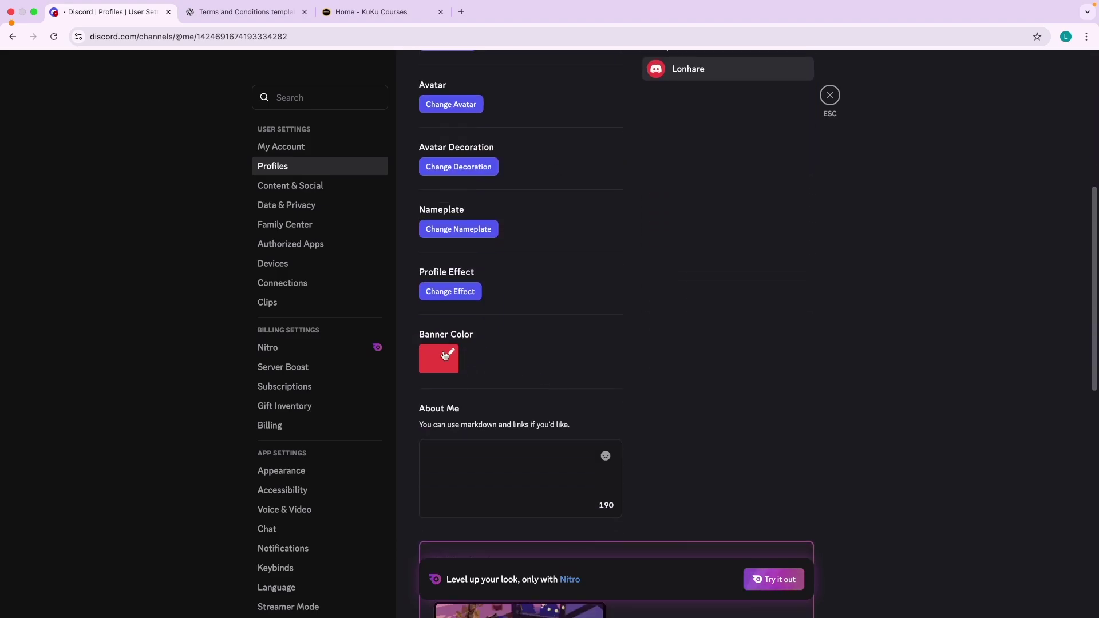
pyautogui.click(450, 355)
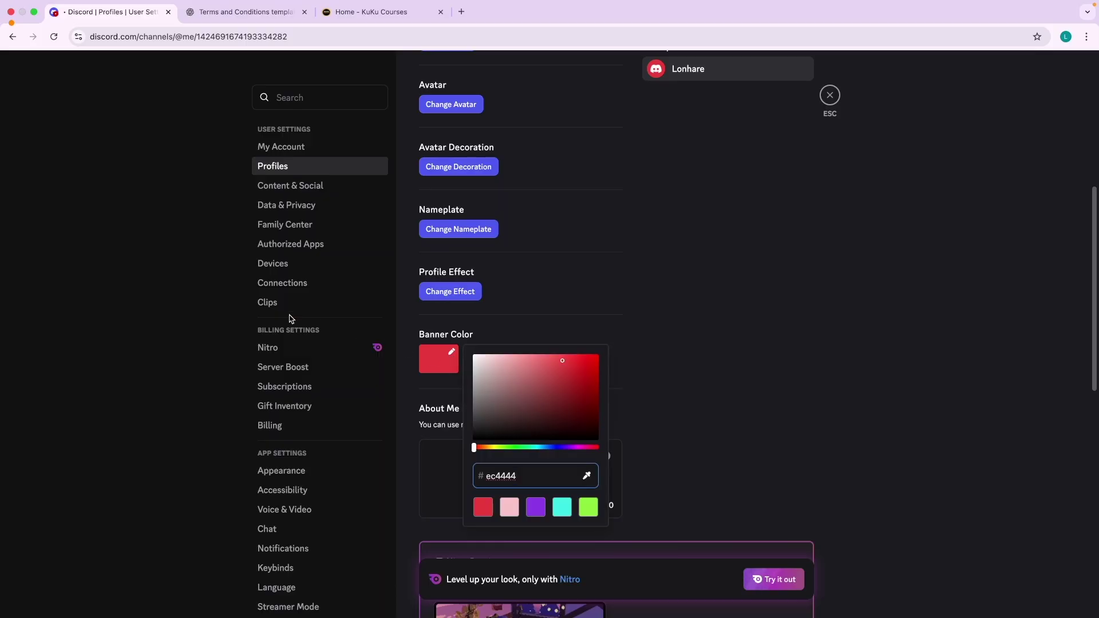
pyautogui.click(173, 307)
# Review the Content & Social settings, covering sensitive content filters, direct message spam, social permissions and friend requests.
pyautogui.click(305, 187)
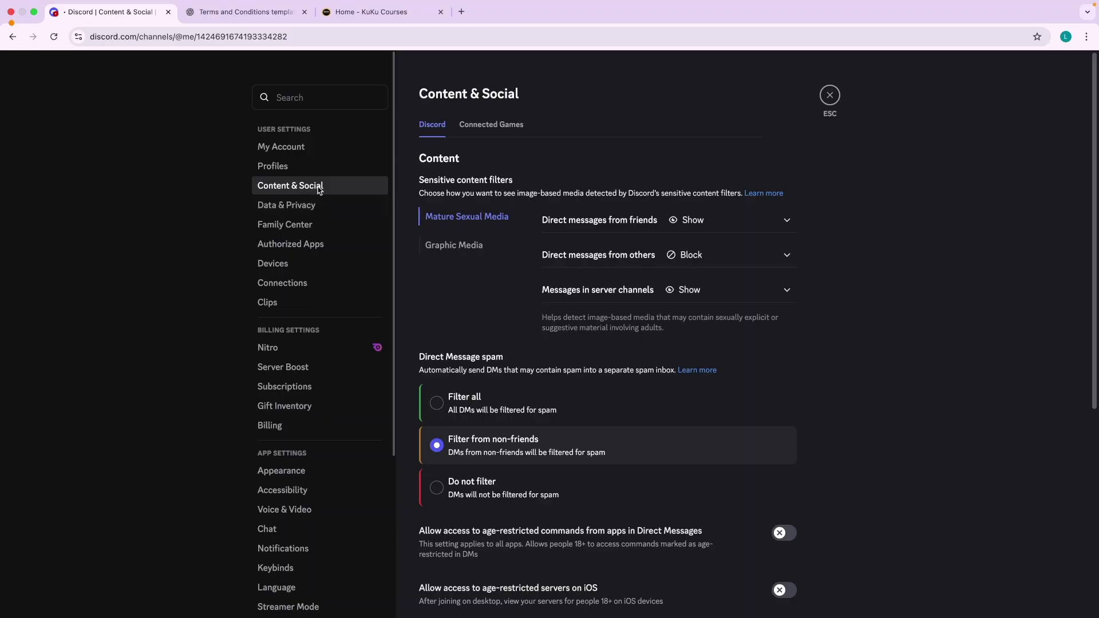
pyautogui.scroll(-2, 579, 330)
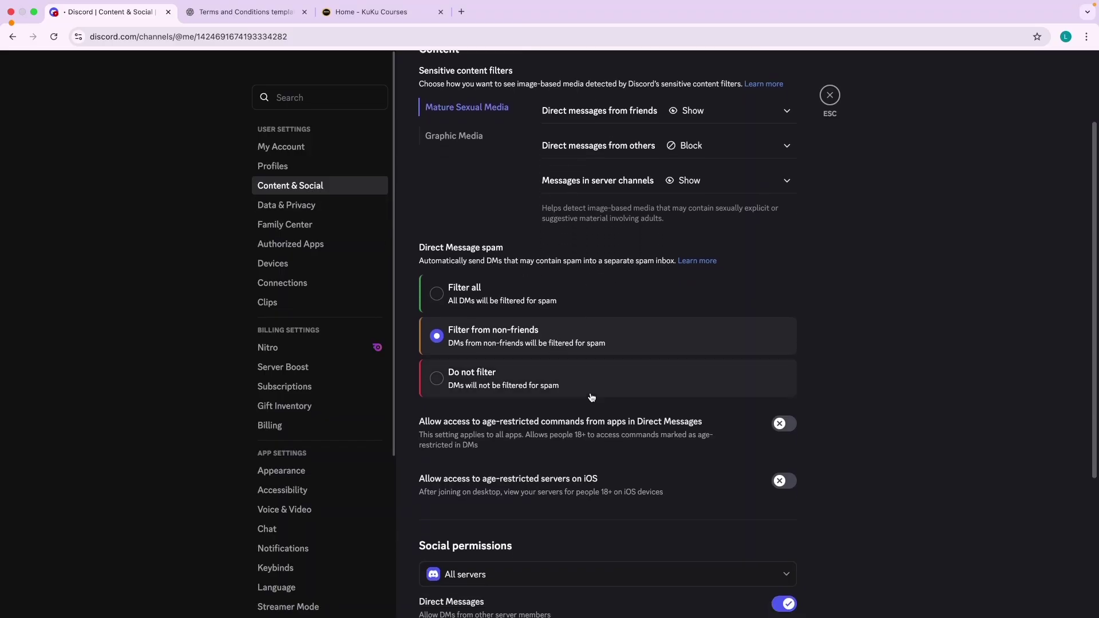
pyautogui.scroll(-3, 588, 393)
pyautogui.scroll(2, 504, 169)
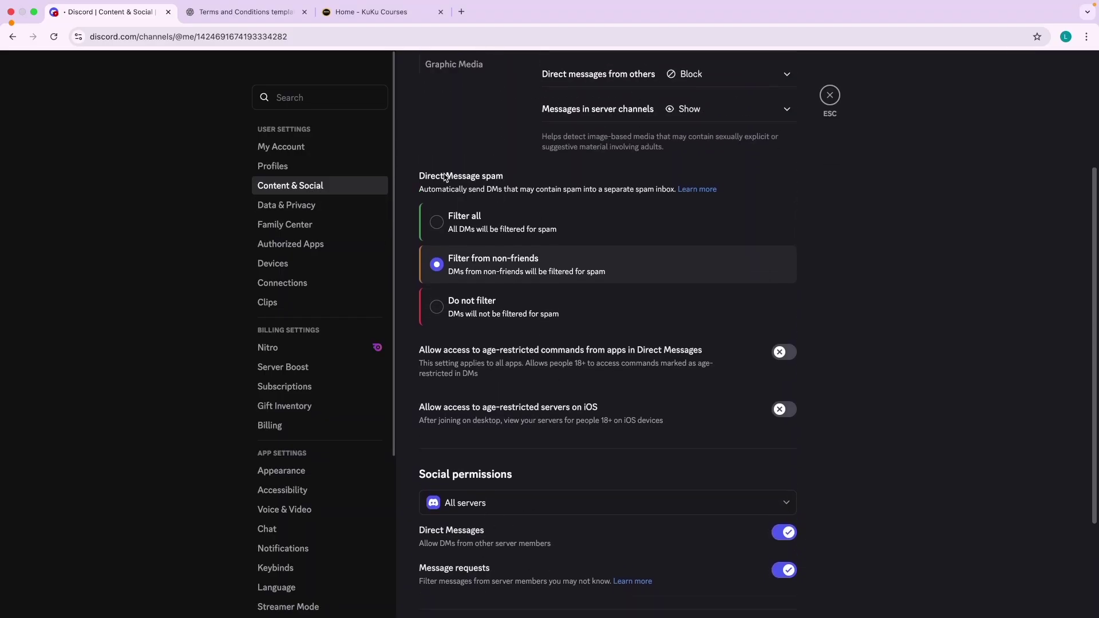
pyautogui.scroll(5, 456, 180)
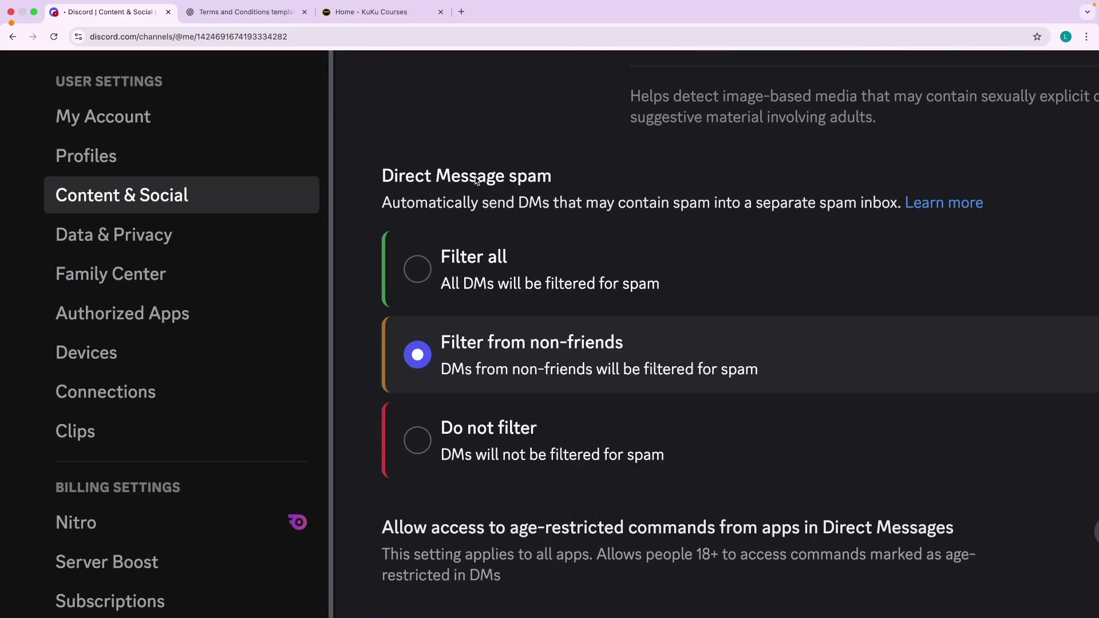
pyautogui.scroll(-5, 474, 179)
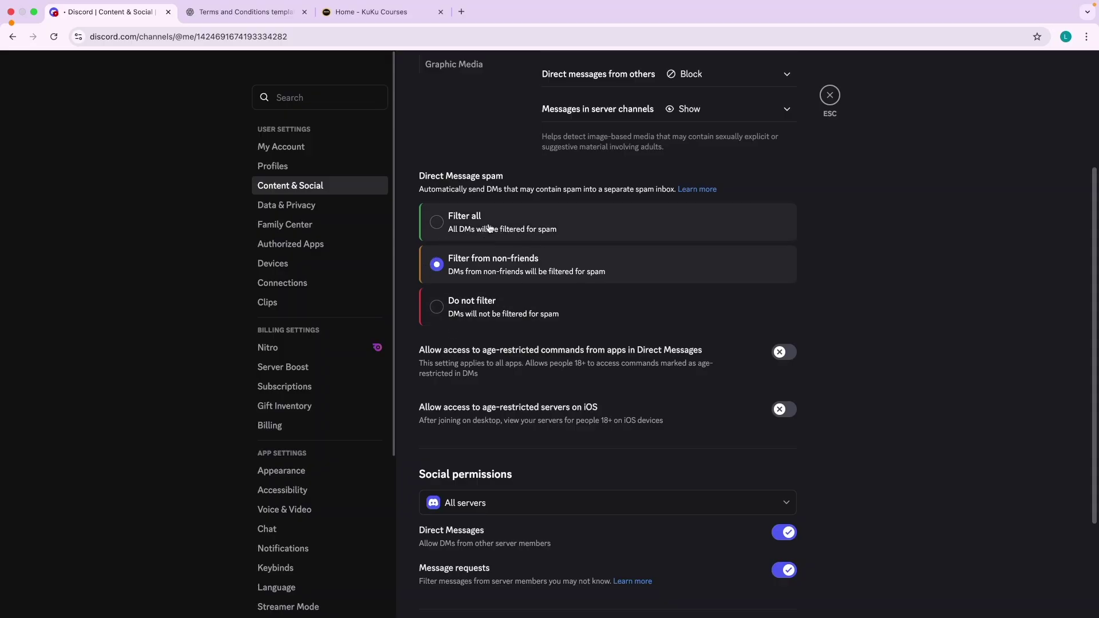
pyautogui.scroll(-5, 559, 383)
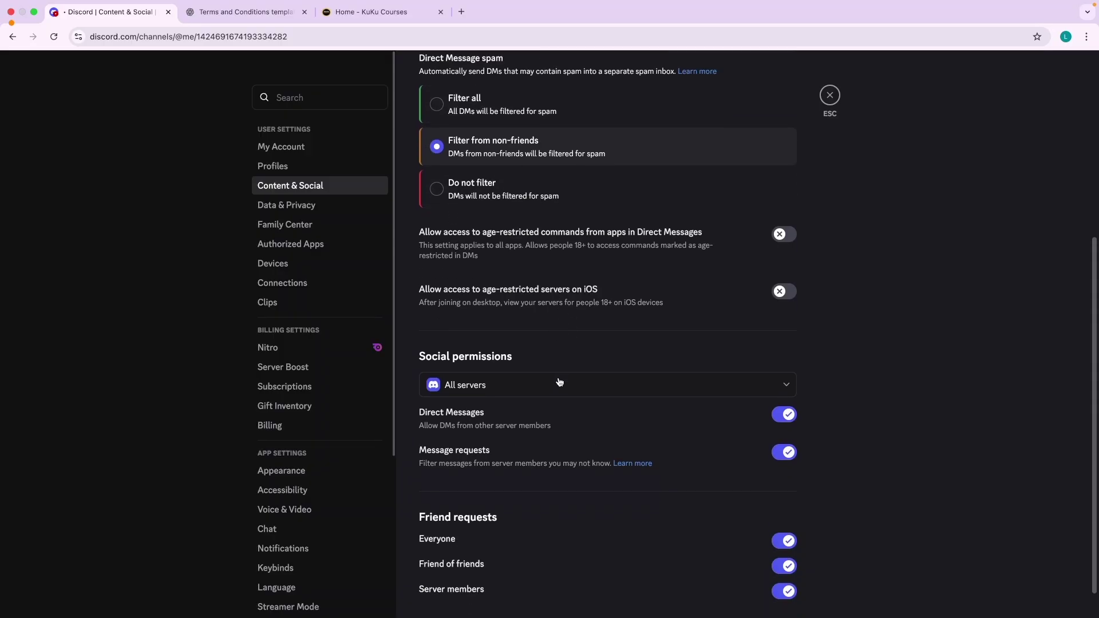
pyautogui.scroll(10, 502, 399)
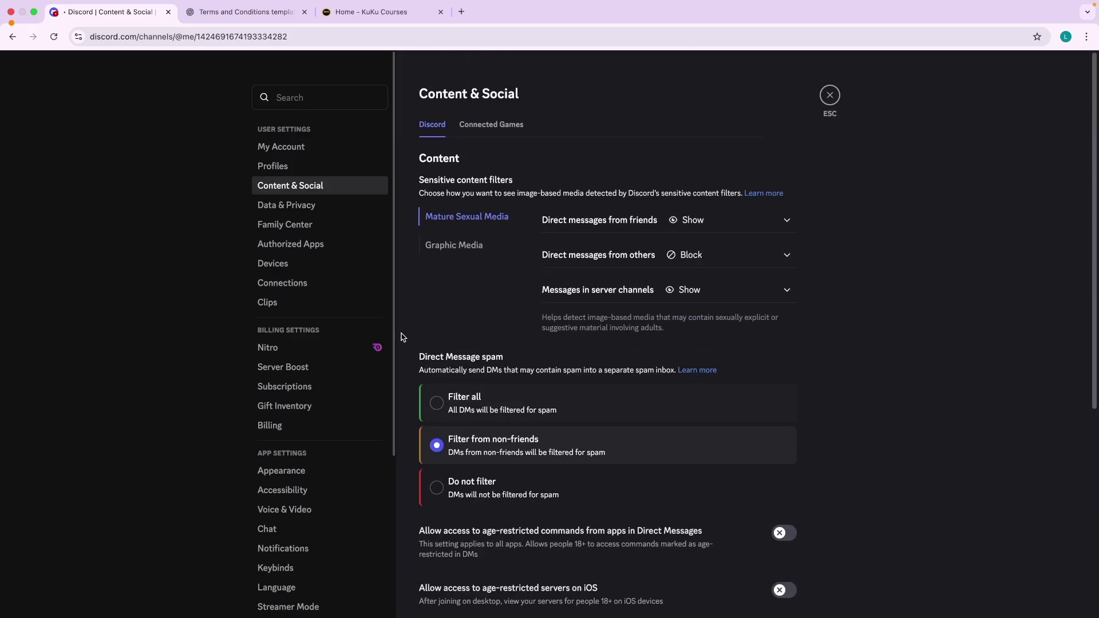
# Review the owner's Data & Privacy, Authorized Apps and Devices settings.
pyautogui.click(286, 205)
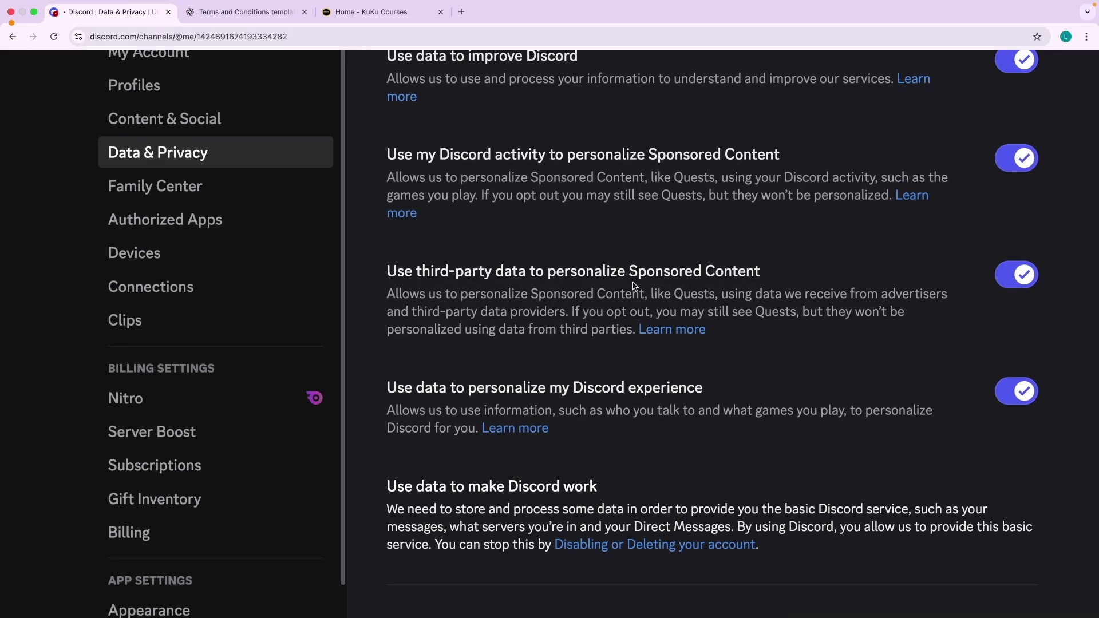
pyautogui.scroll(-5, 505, 285)
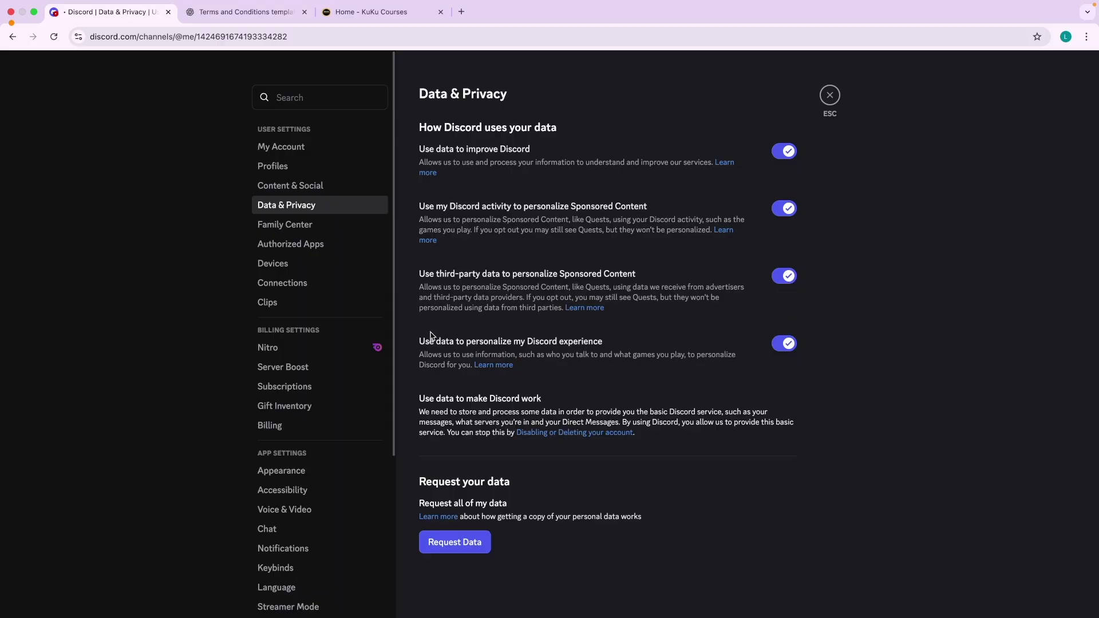
pyautogui.click(305, 245)
pyautogui.click(293, 265)
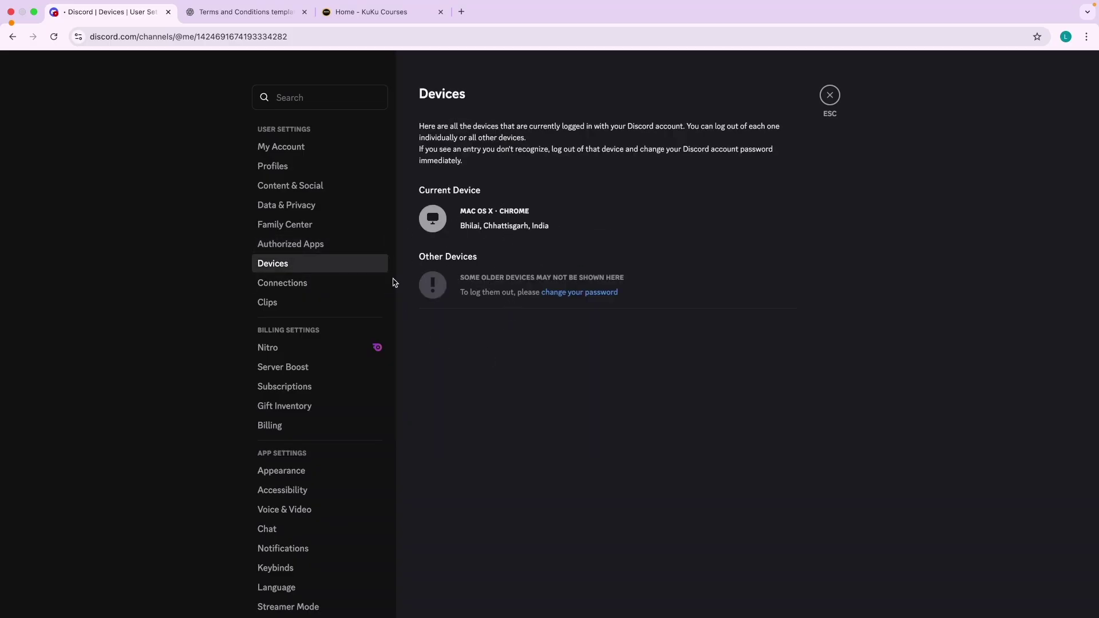
# Review the Connections settings and the full list of linkable services, closing the list without adding a connection.
pyautogui.click(293, 287)
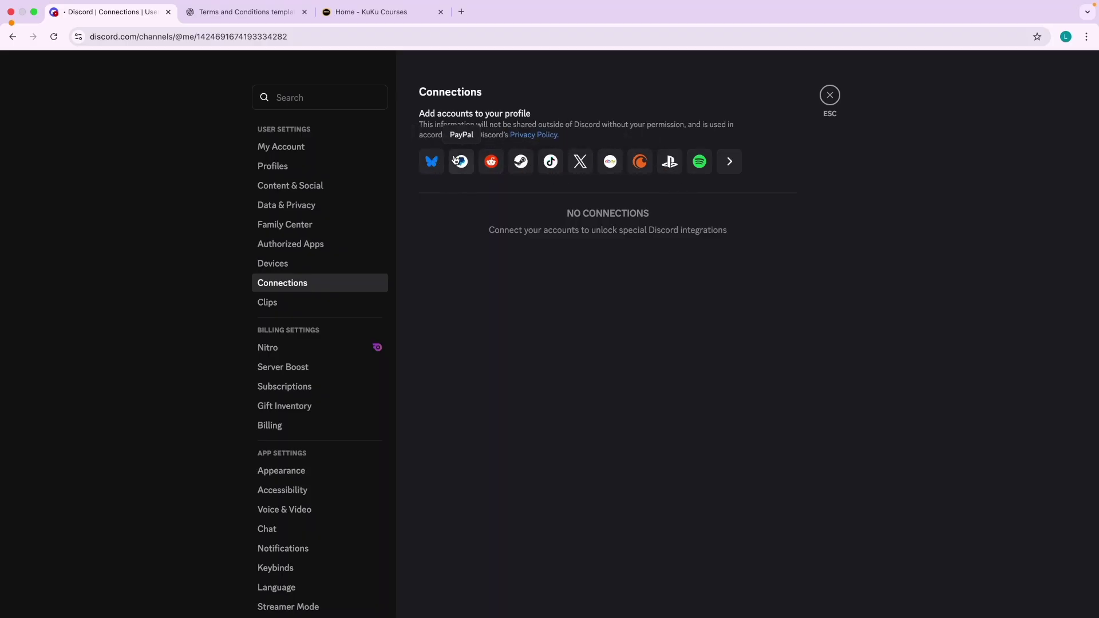
pyautogui.hscroll(2, 401, 172)
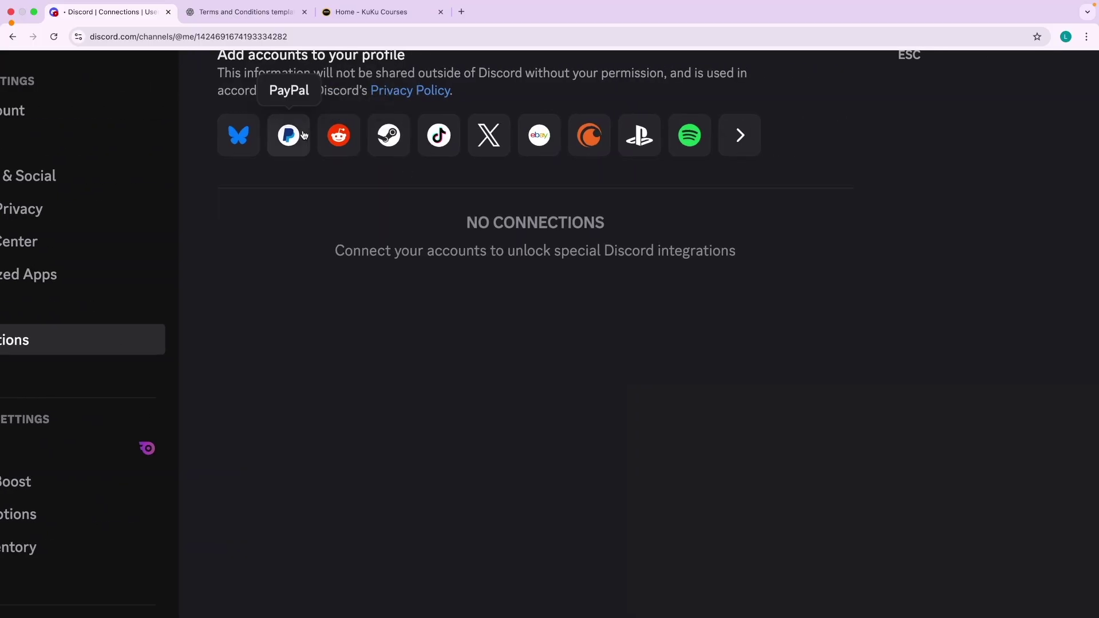
pyautogui.click(743, 150)
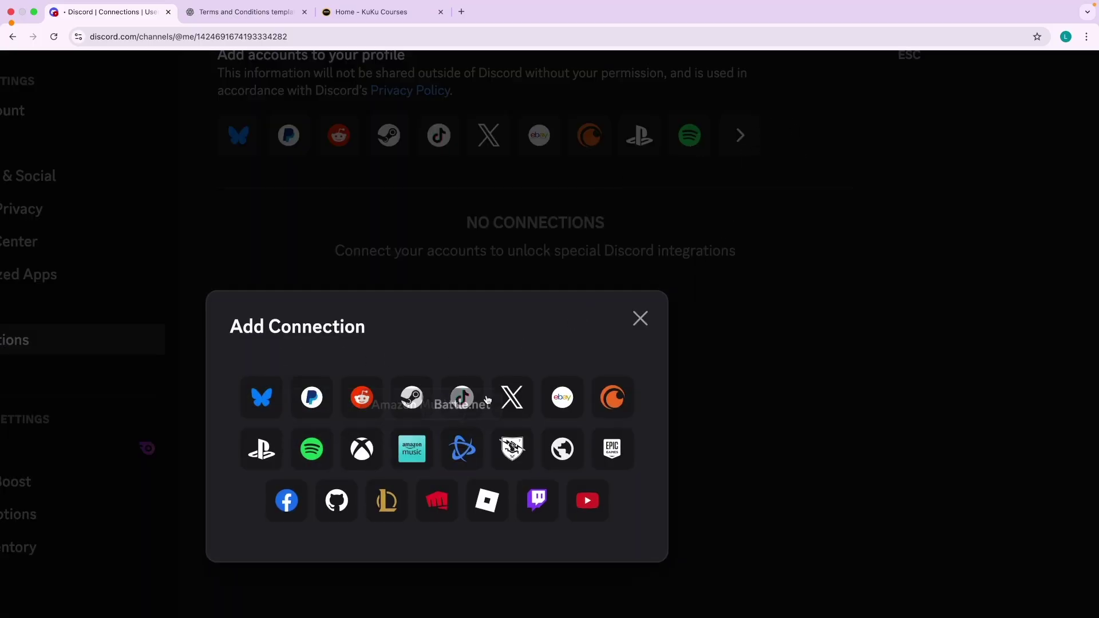
pyautogui.click(645, 320)
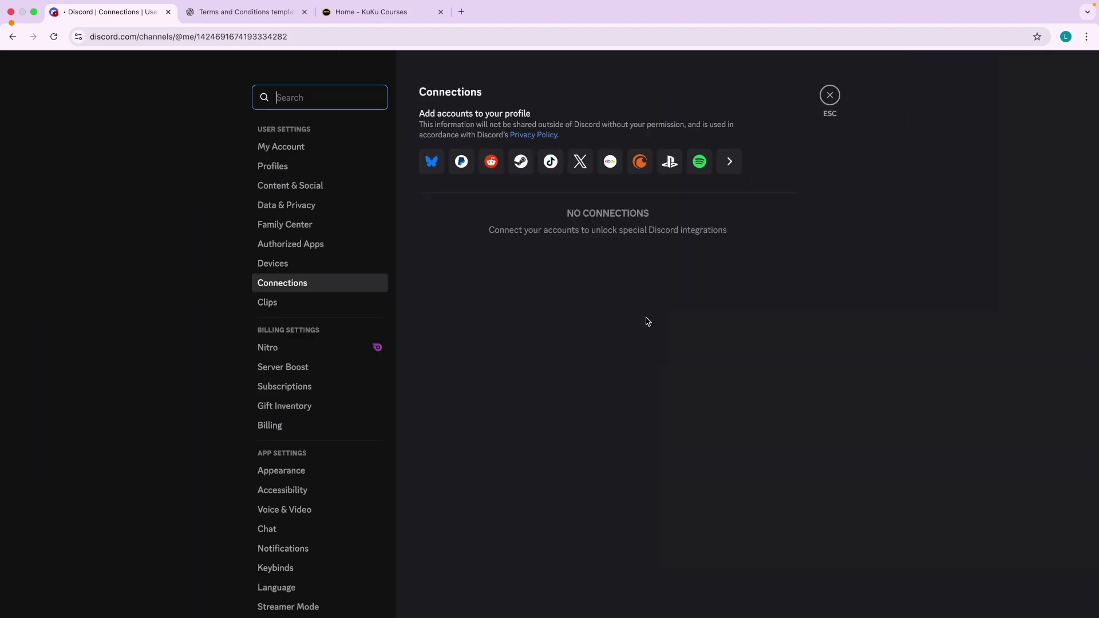
# Check the Subscriptions settings and look over the Nitro plan offers and favorite Nitro perks.
pyautogui.click(296, 390)
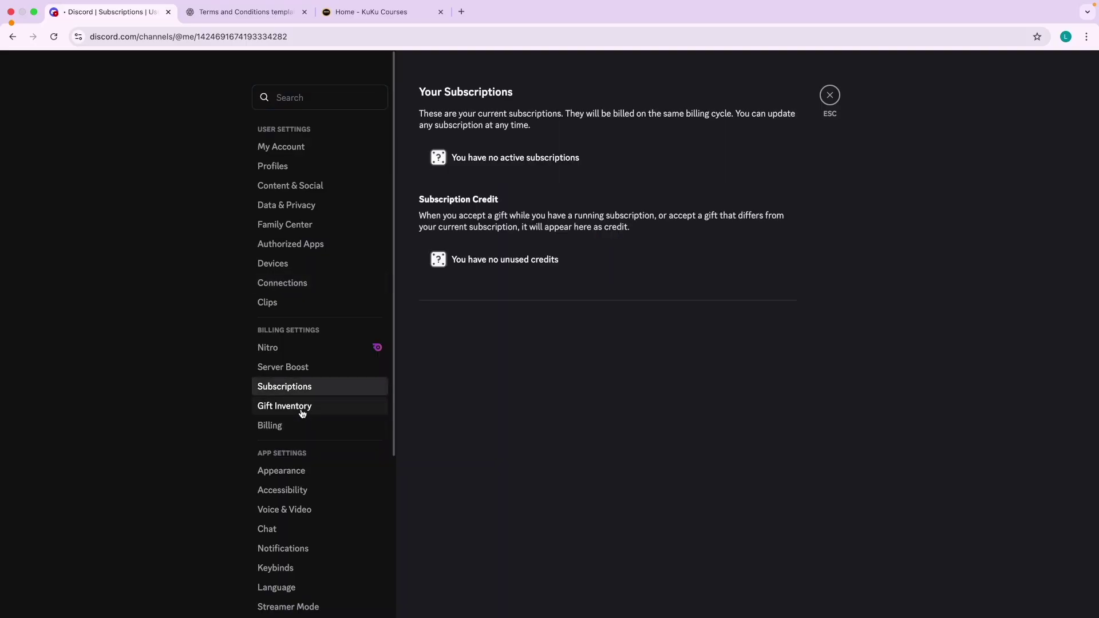
pyautogui.click(285, 352)
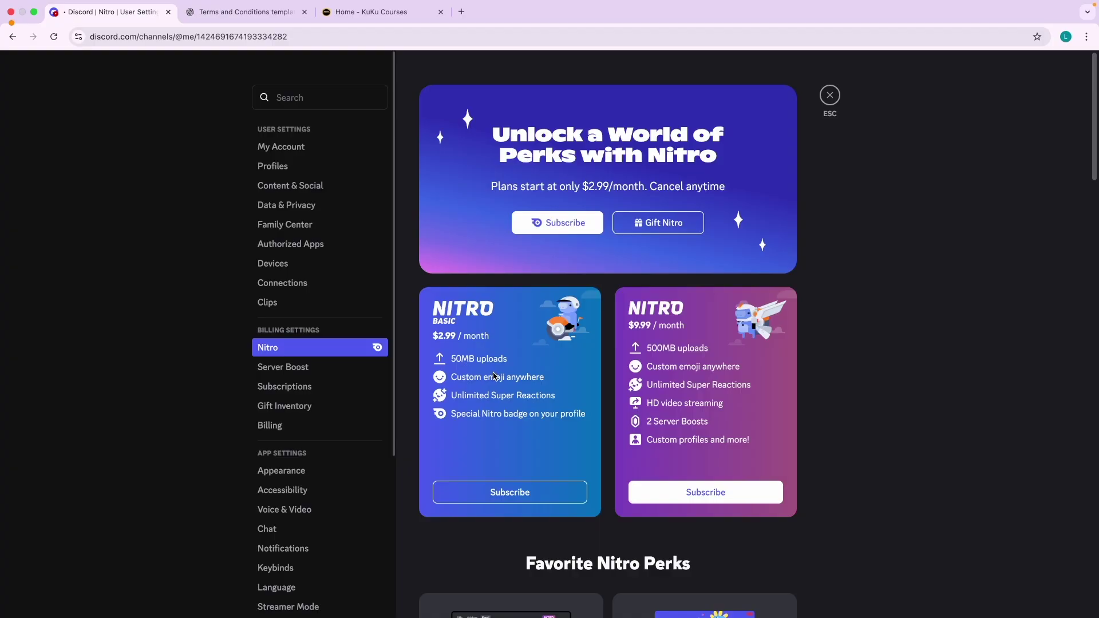
pyautogui.scroll(5, 494, 376)
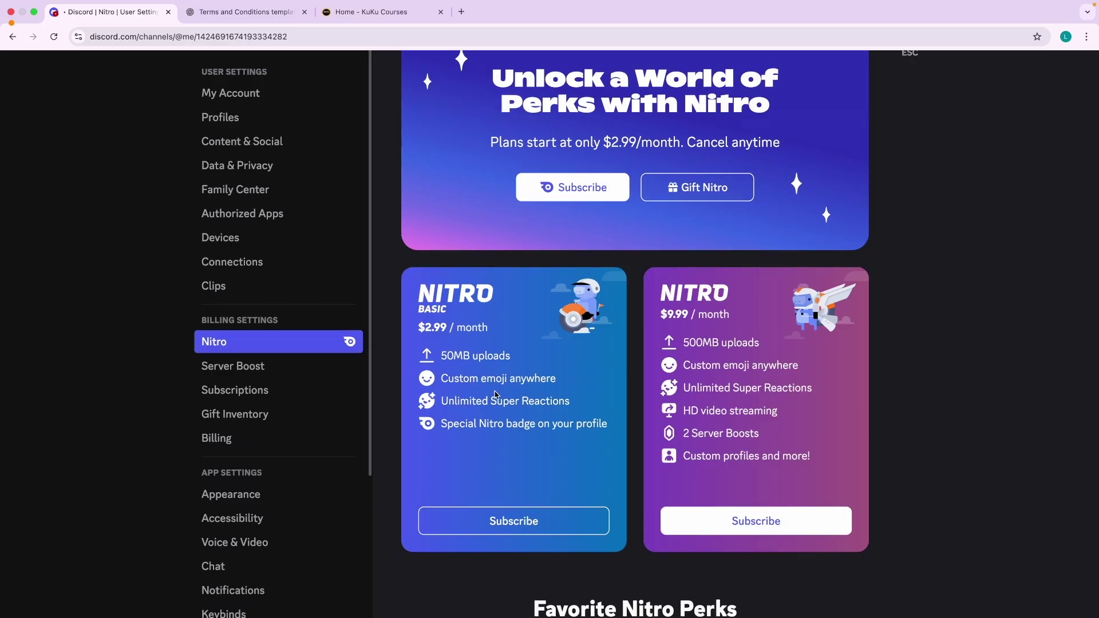
pyautogui.scroll(-3, 496, 395)
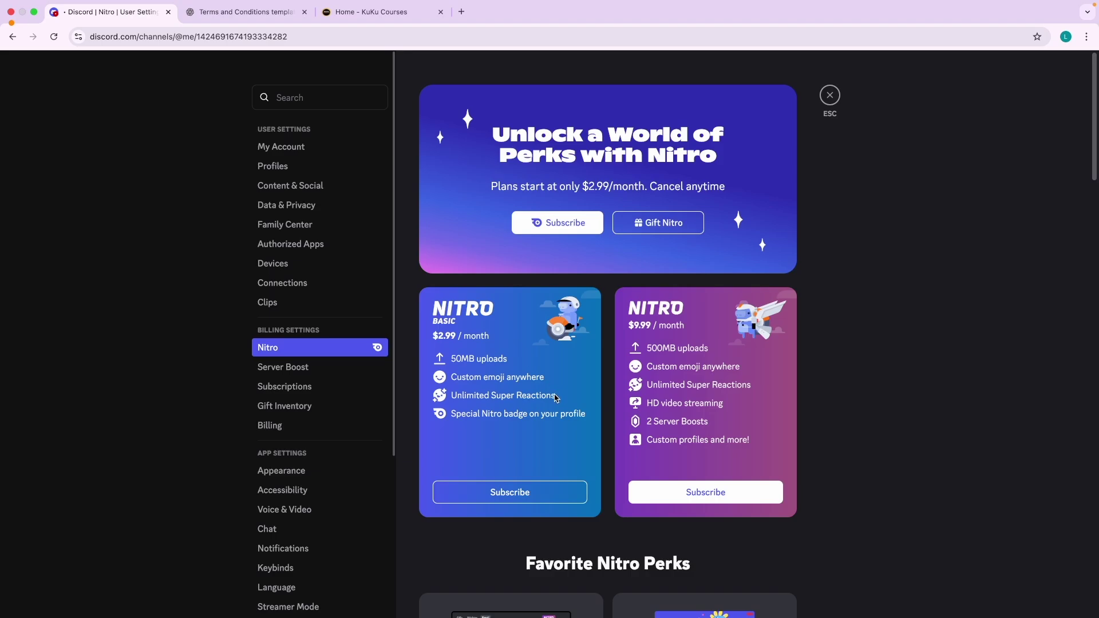
pyautogui.scroll(-8, 554, 395)
pyautogui.scroll(-8, 562, 432)
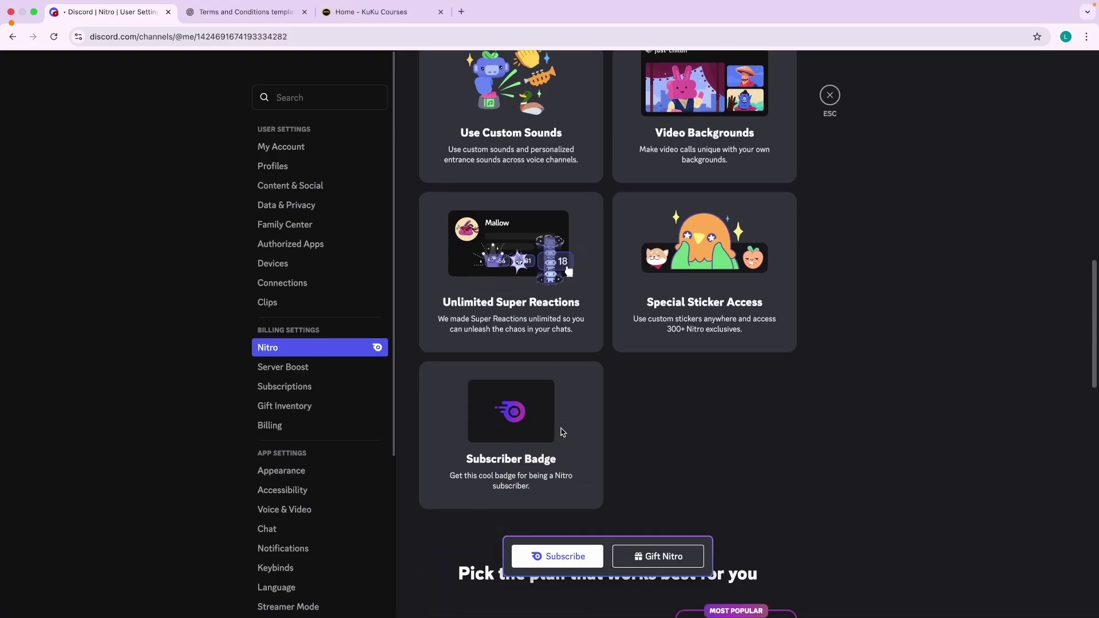
pyautogui.scroll(-2, 563, 432)
pyautogui.scroll(11, 563, 432)
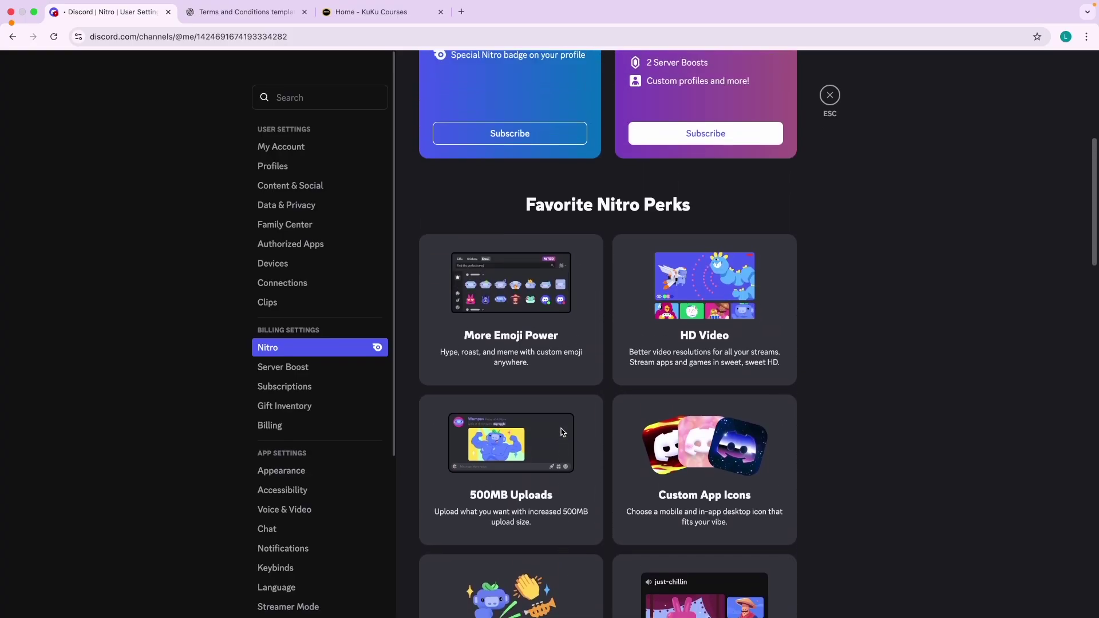
pyautogui.scroll(1, 566, 401)
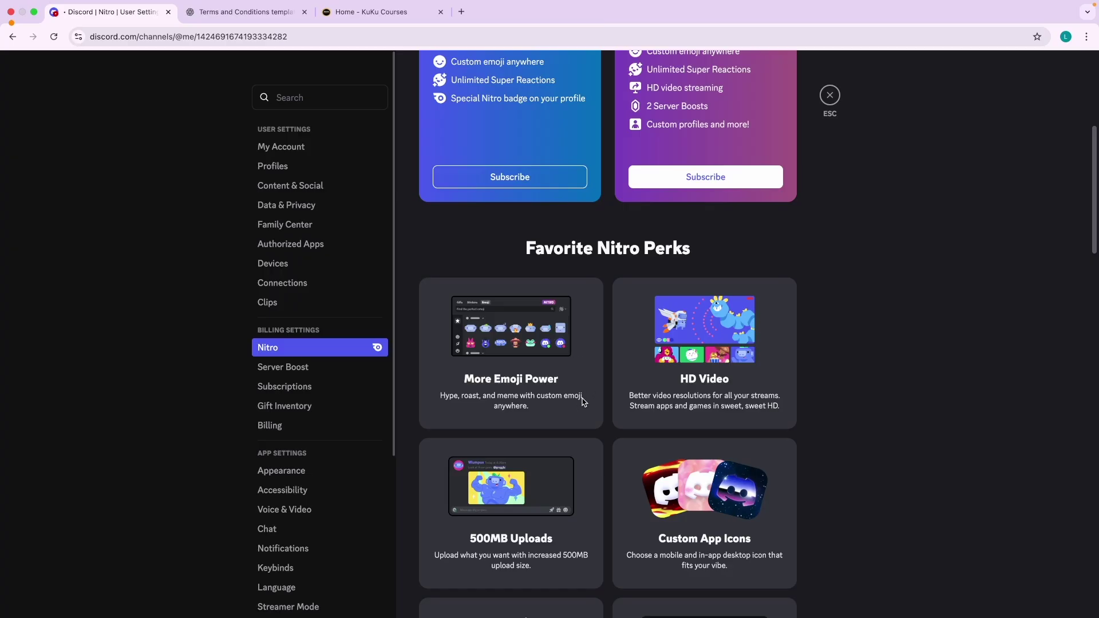
# Compare the prices and features of Nitro Basic and Nitro in the perks, comparison table and plan cards.
pyautogui.scroll(-7, 583, 402)
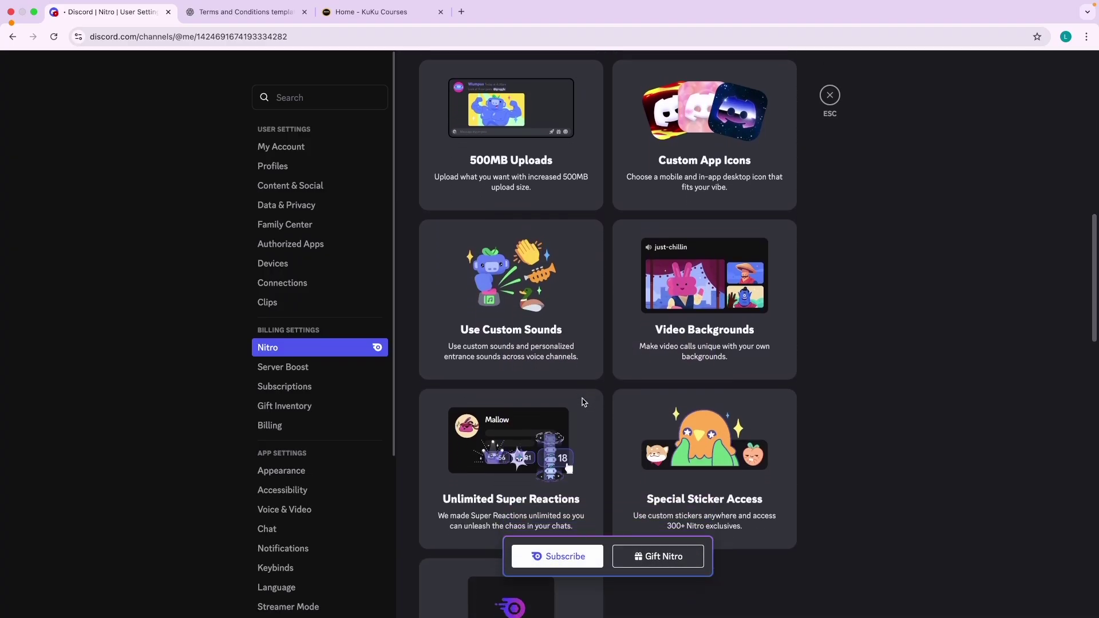
pyautogui.scroll(-7, 582, 402)
pyautogui.scroll(-10, 583, 366)
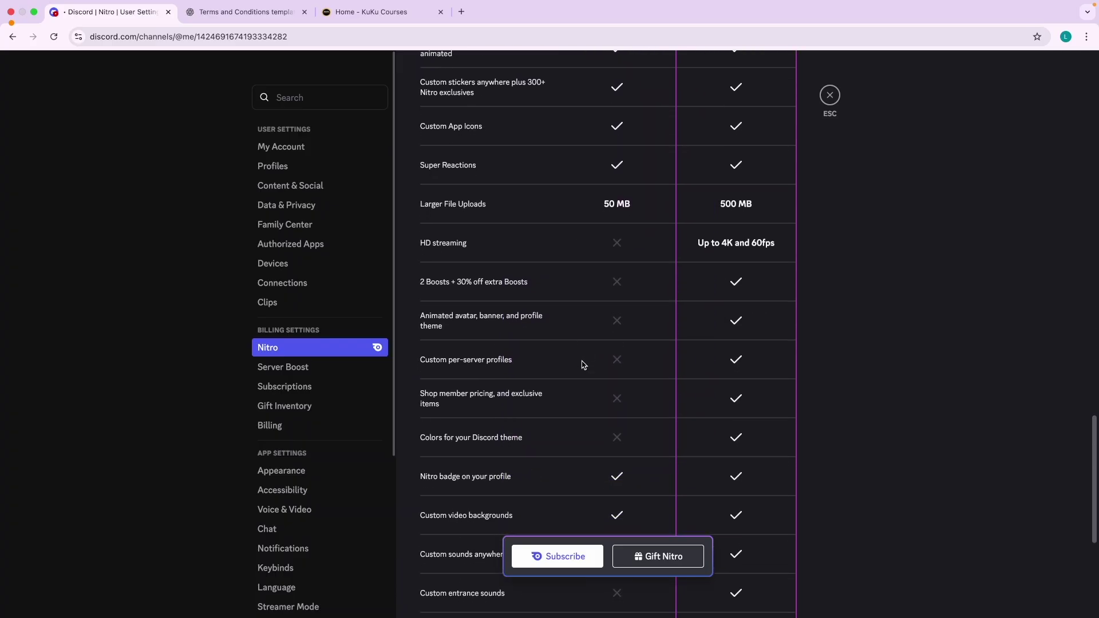
pyautogui.scroll(-6, 583, 365)
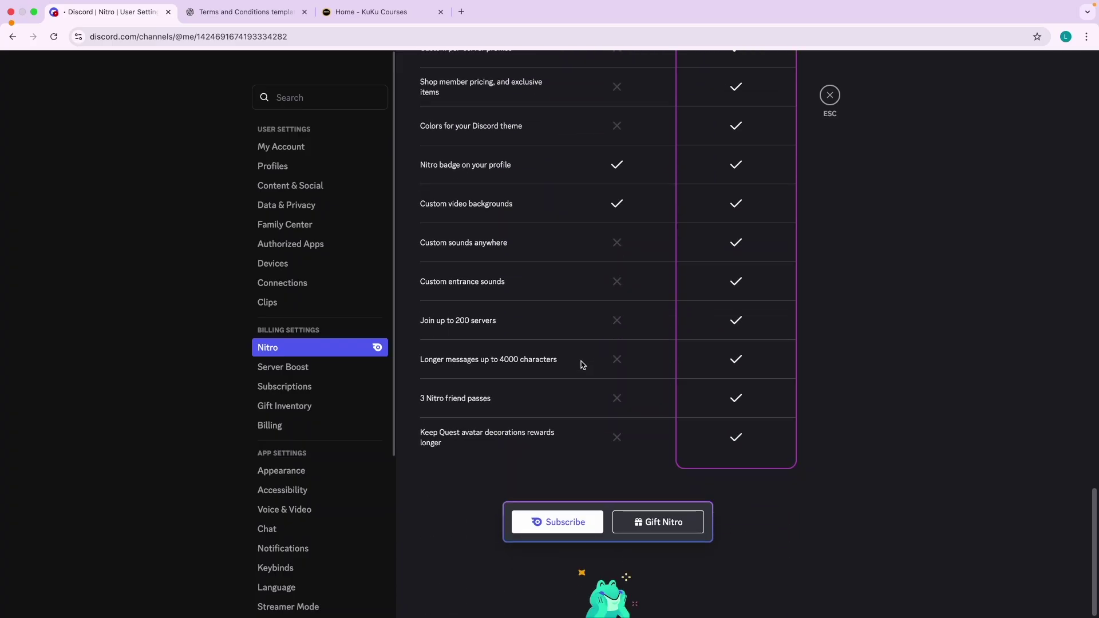
pyautogui.scroll(20, 521, 368)
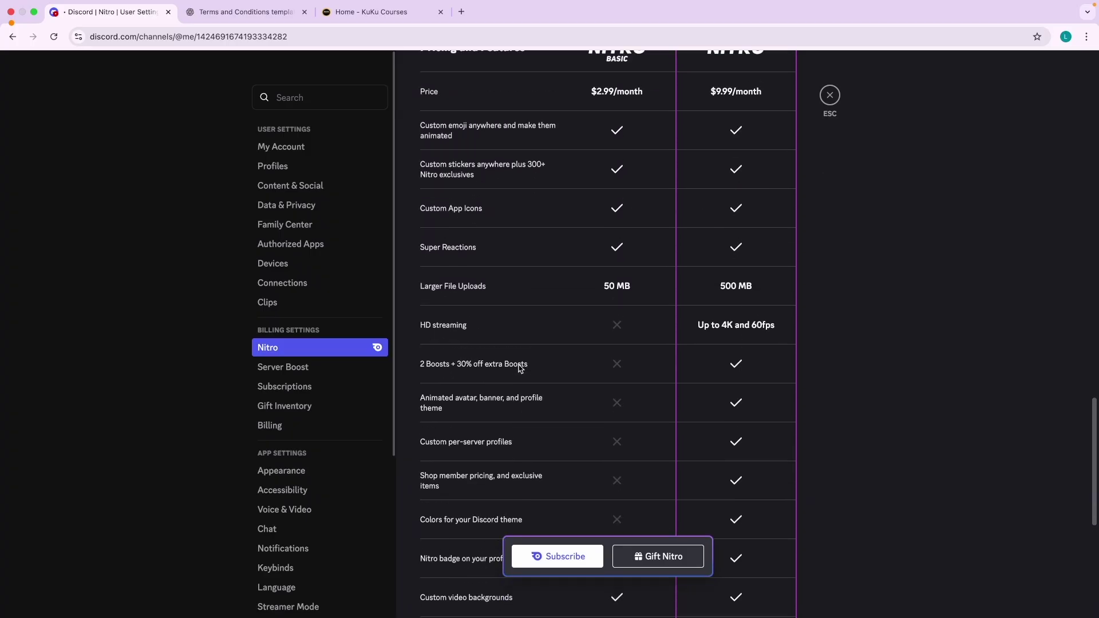
pyautogui.scroll(13, 520, 368)
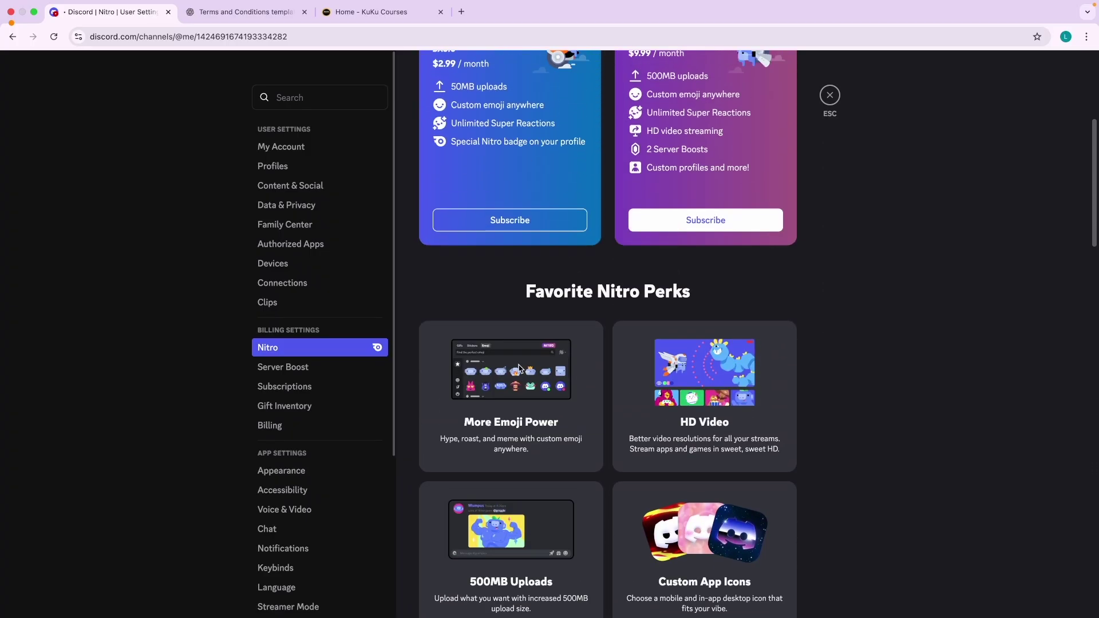
pyautogui.scroll(1, 501, 273)
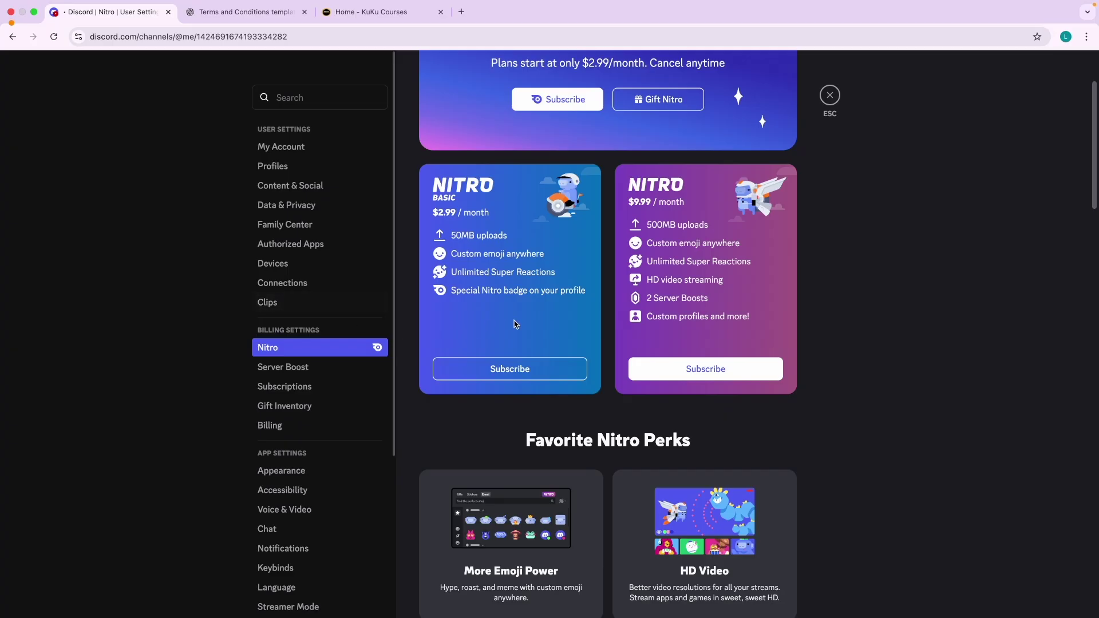
pyautogui.scroll(5, 666, 278)
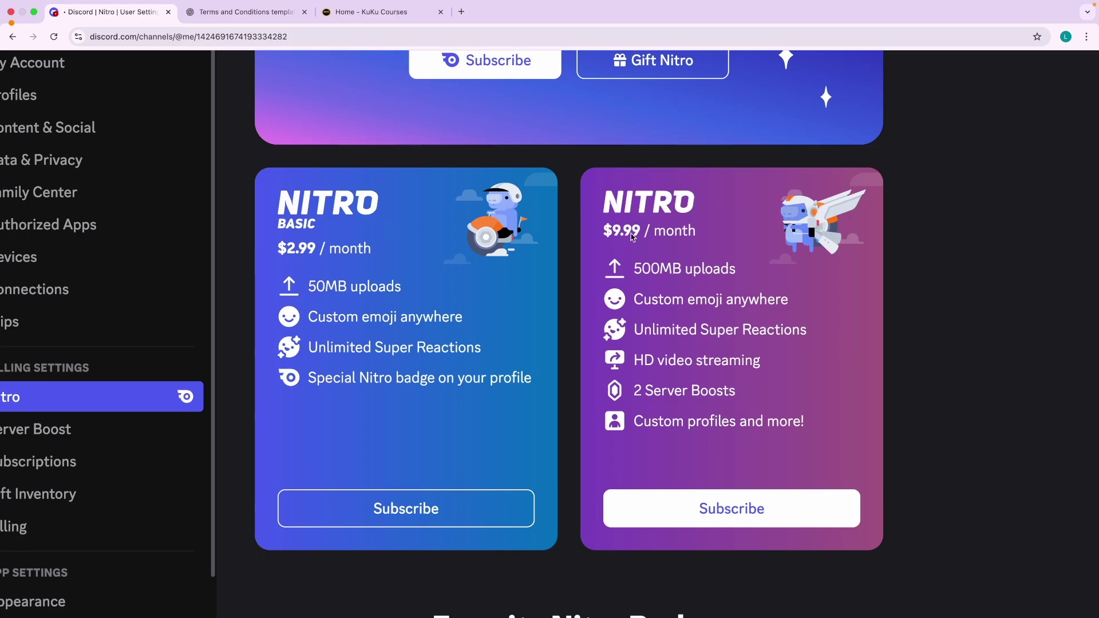
pyautogui.scroll(-5, 672, 272)
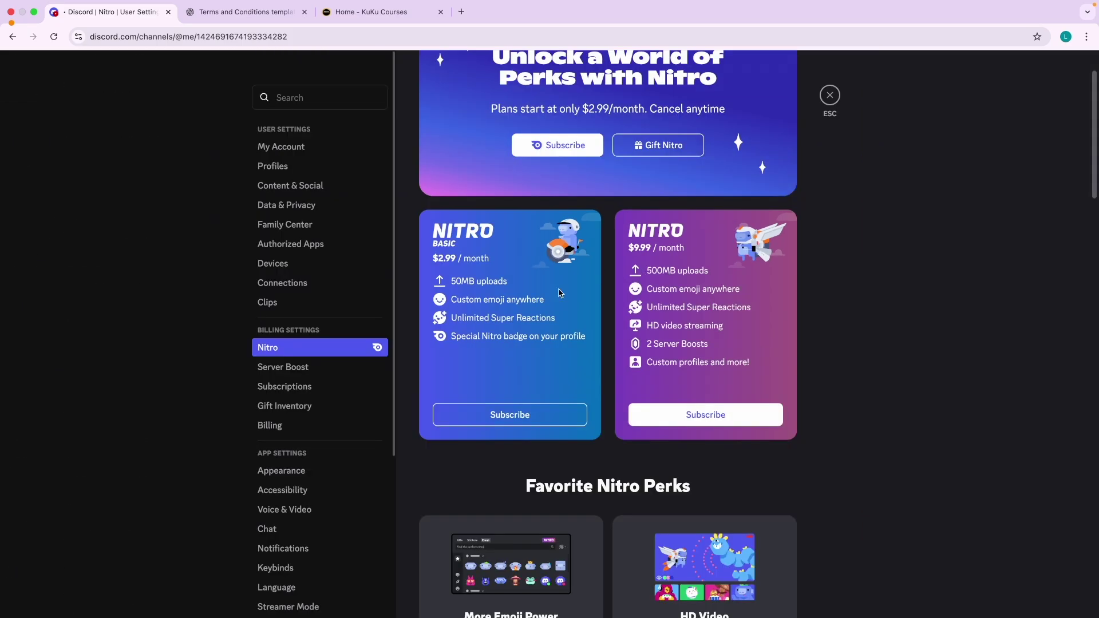
pyautogui.scroll(-2, 481, 317)
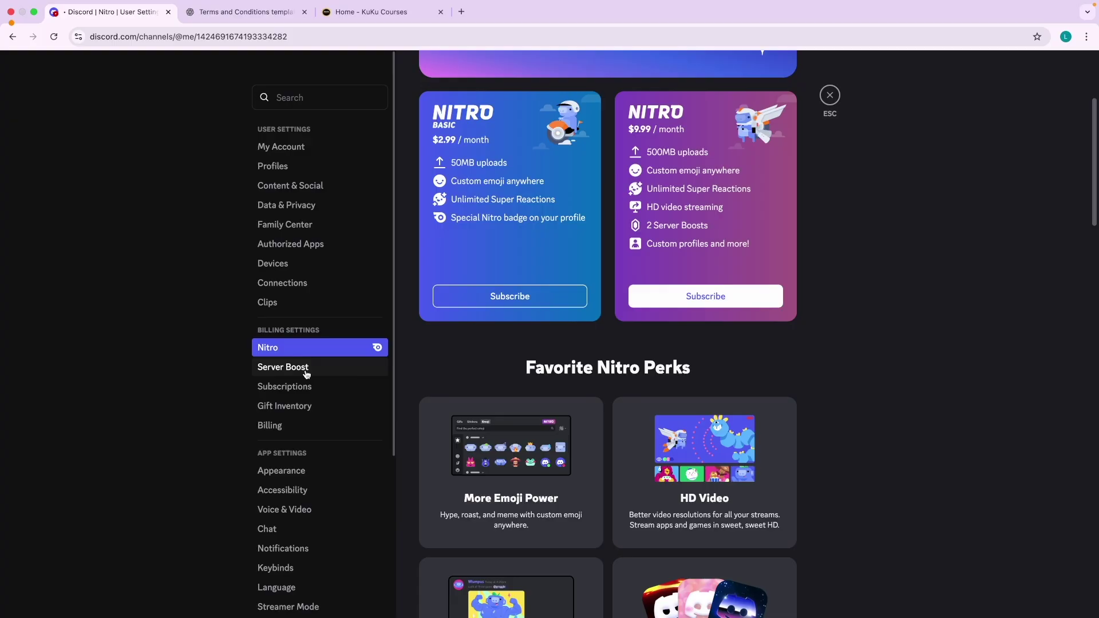
# View the Subscriptions, Gift Inventory and Billing settings pages in turn.
pyautogui.click(287, 387)
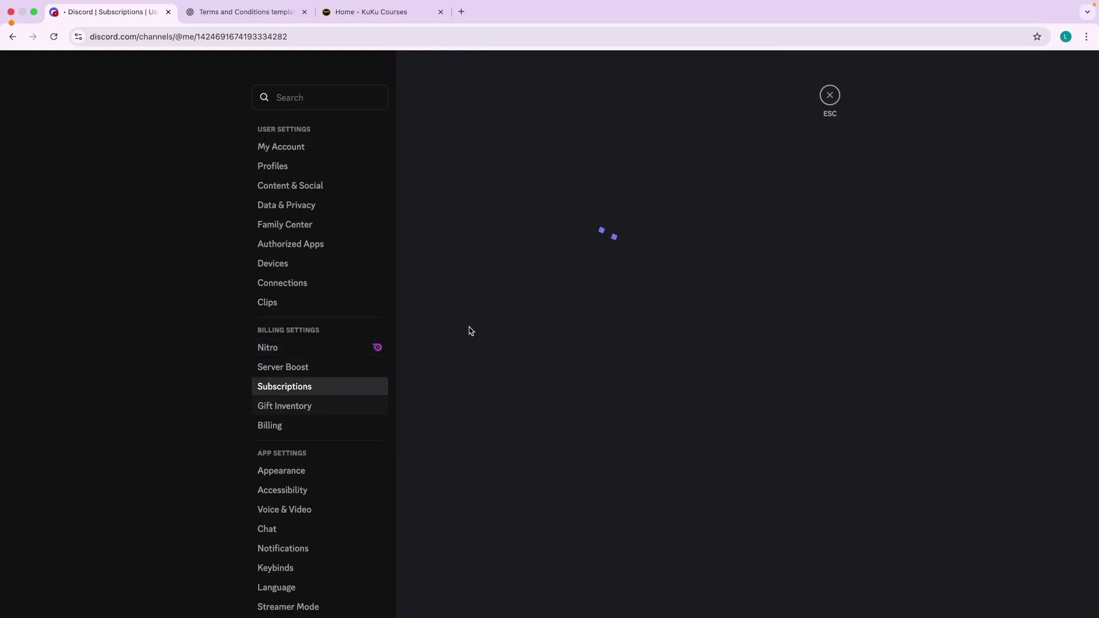
pyautogui.click(289, 408)
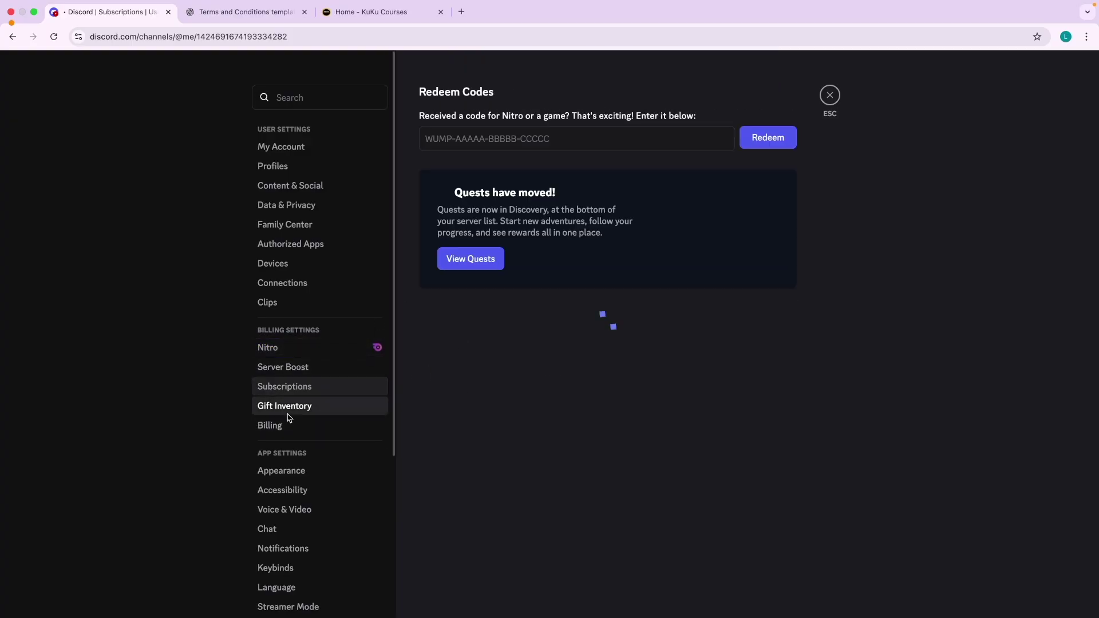
pyautogui.click(295, 431)
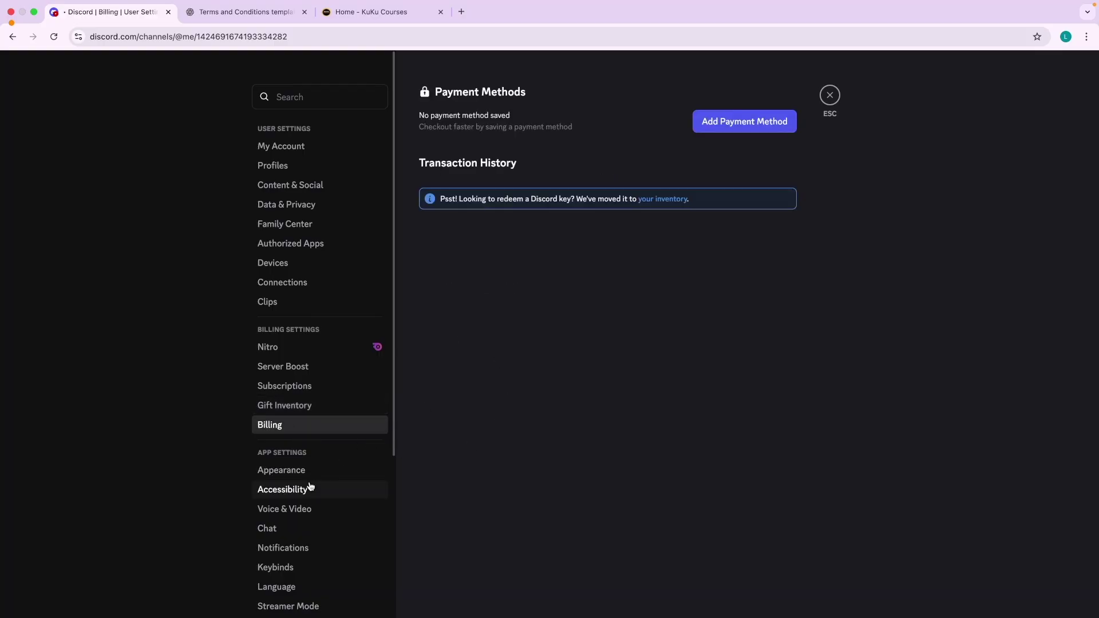
# Try the white, dark gray and sync default themes in the Appearance settings, and restore the Dark theme.
pyautogui.scroll(-3, 315, 412)
pyautogui.click(307, 335)
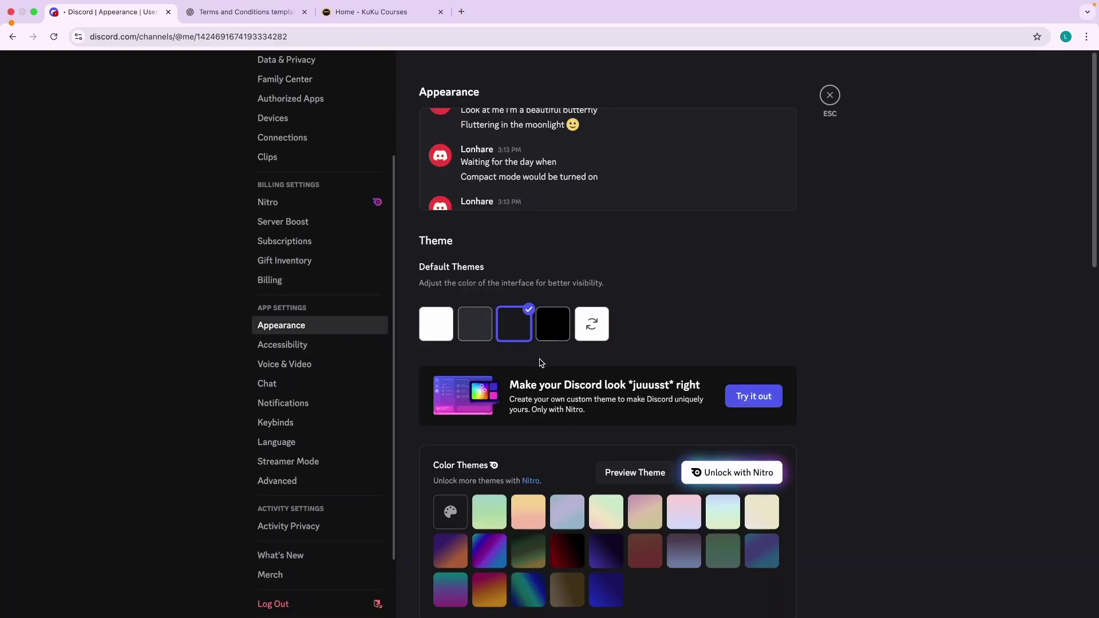
pyautogui.click(445, 324)
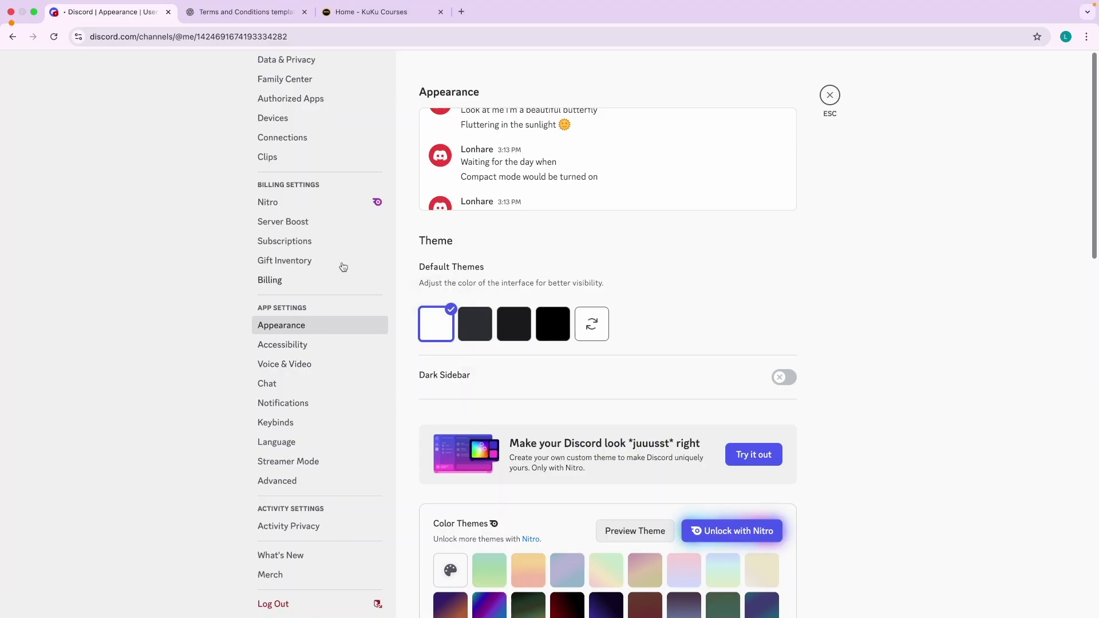
pyautogui.click(486, 339)
pyautogui.click(594, 337)
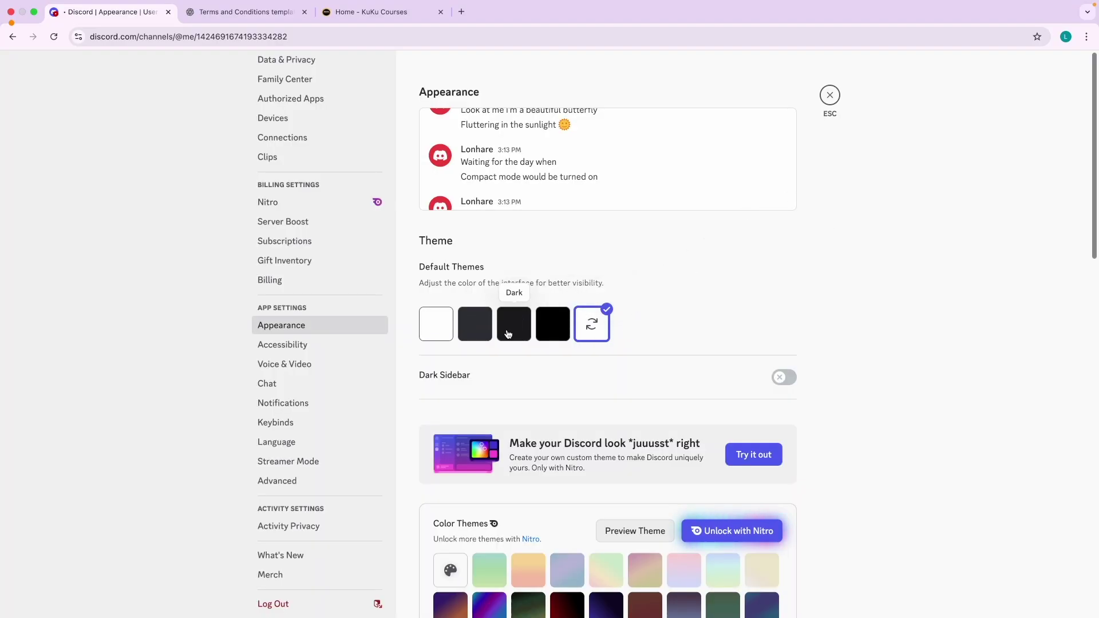
pyautogui.click(508, 334)
# Preview the Mint Apple color theme, and return to the Appearance settings through the profile editor.
pyautogui.scroll(-4, 527, 354)
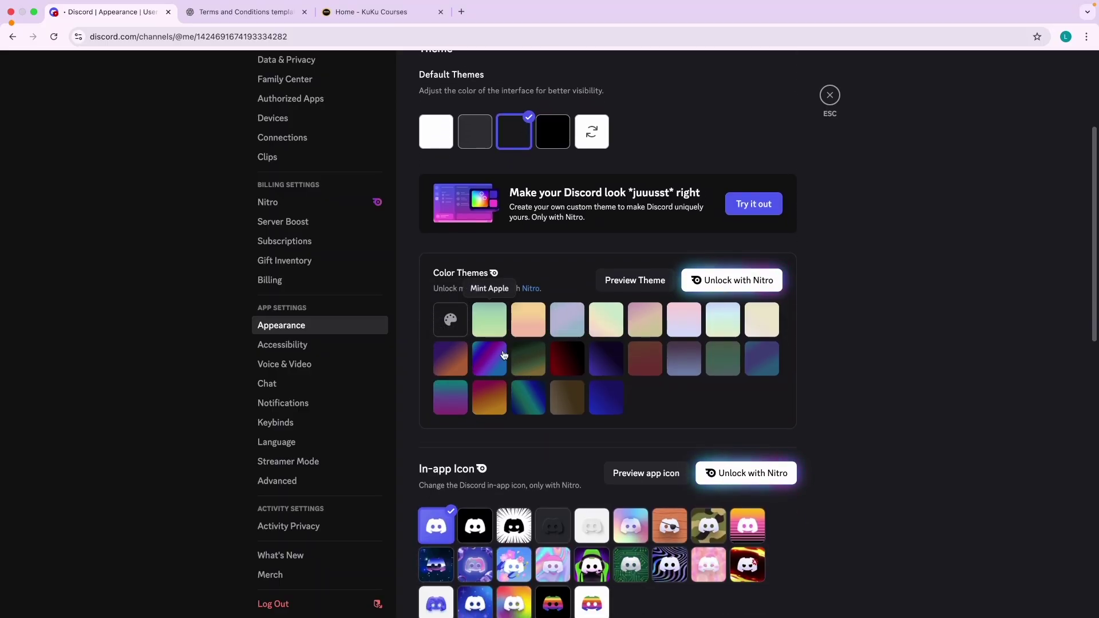
pyautogui.click(502, 324)
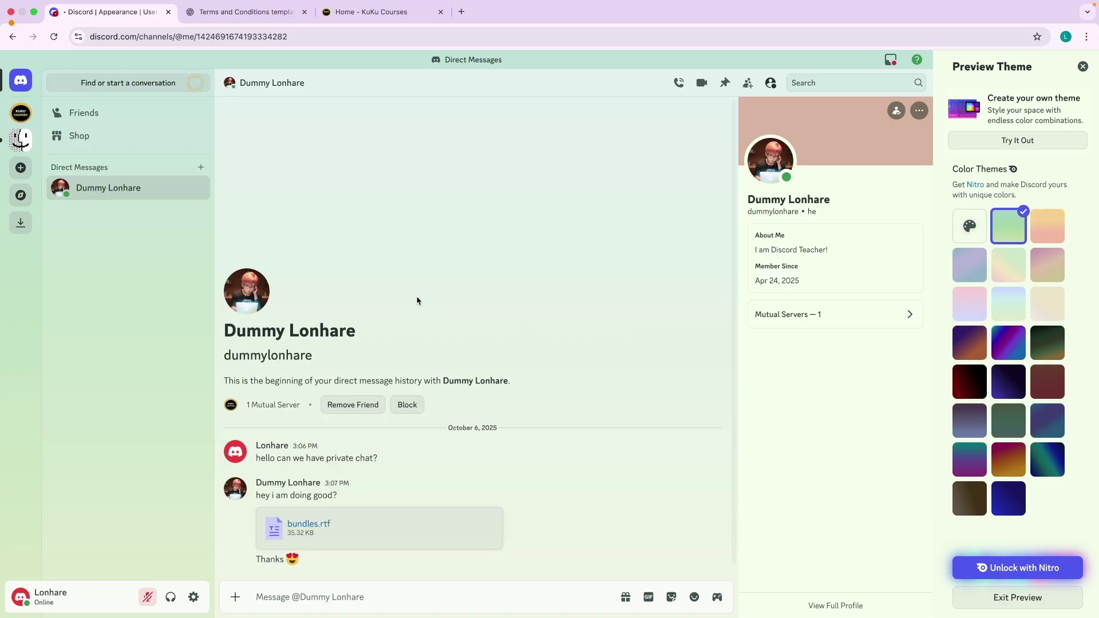
pyautogui.click(51, 596)
pyautogui.click(83, 490)
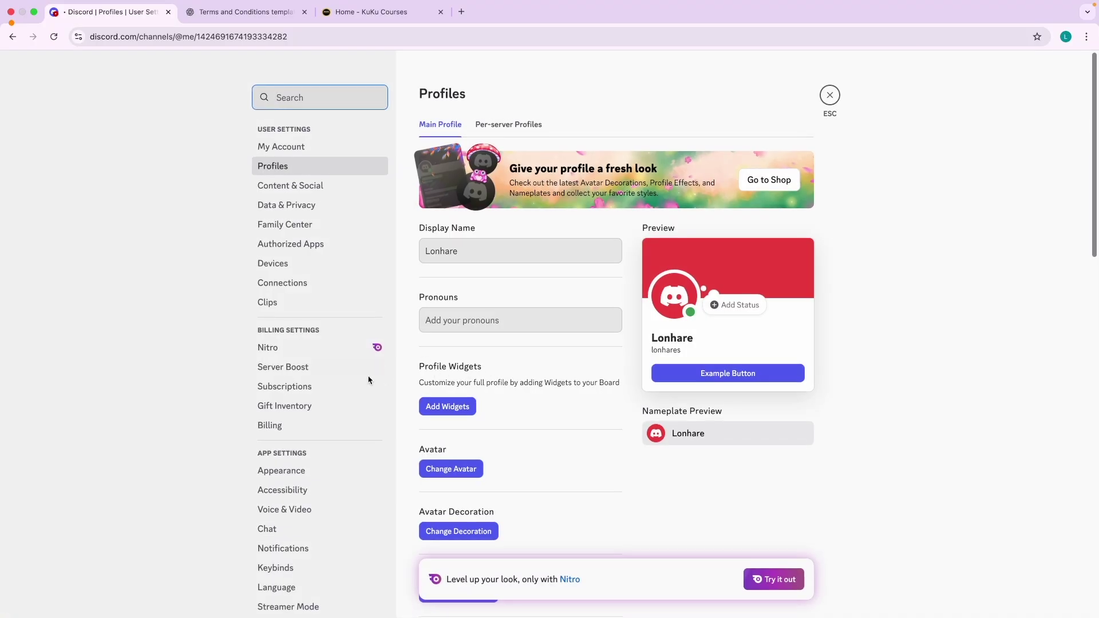
pyautogui.scroll(-5, 303, 228)
pyautogui.click(287, 245)
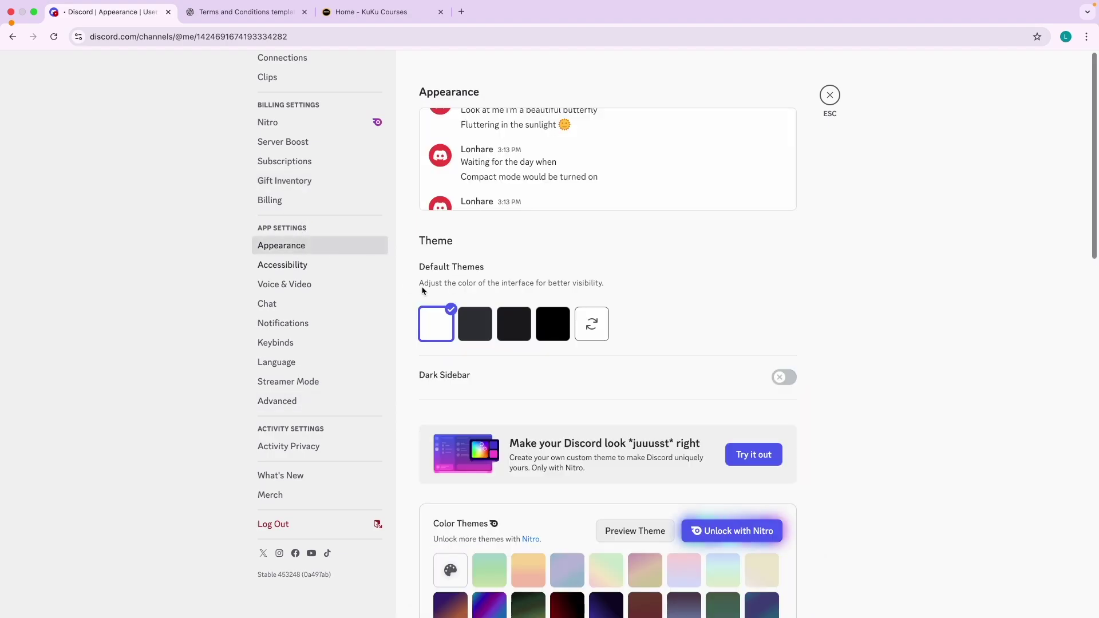
# Preview the Mint Apple color theme once more, and reopen the Appearance settings.
pyautogui.scroll(-4, 577, 384)
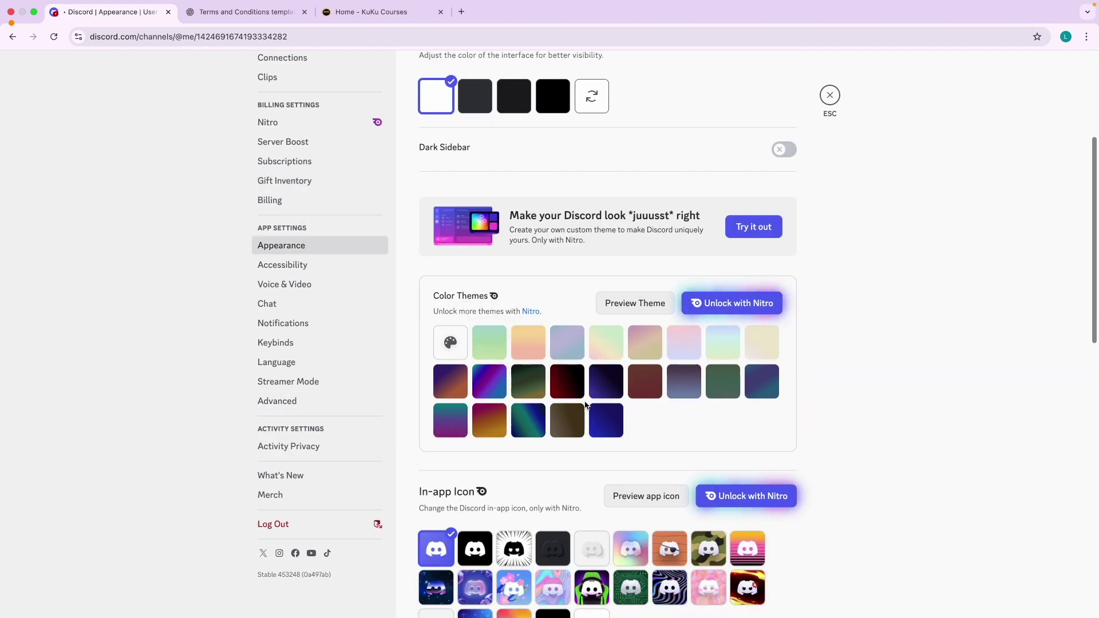
pyautogui.click(484, 357)
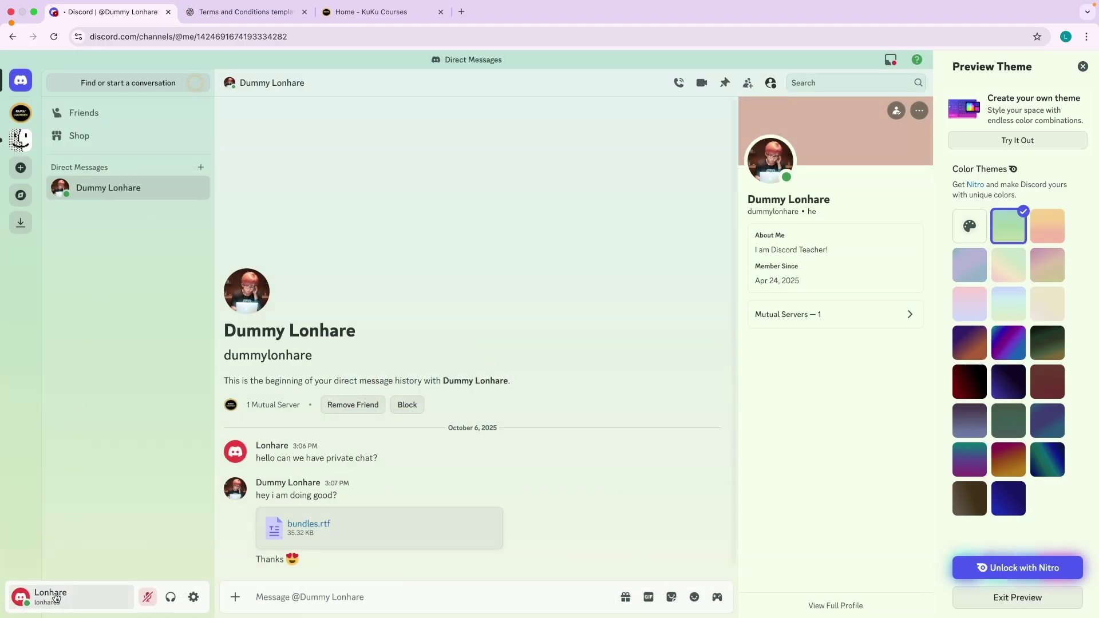
pyautogui.click(55, 598)
pyautogui.click(60, 489)
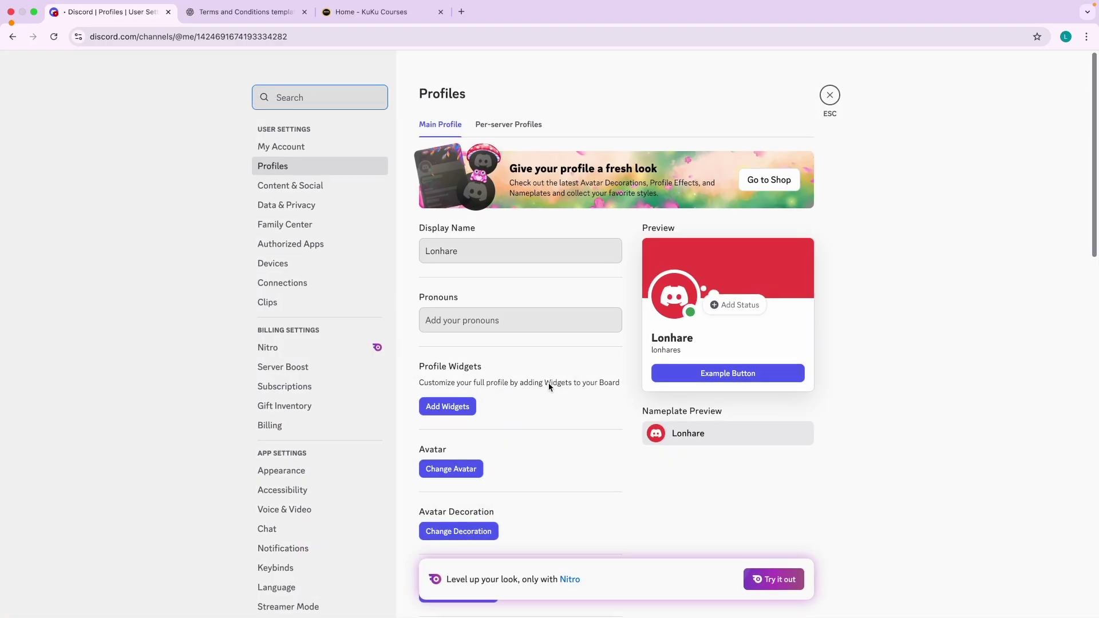
pyautogui.click(284, 471)
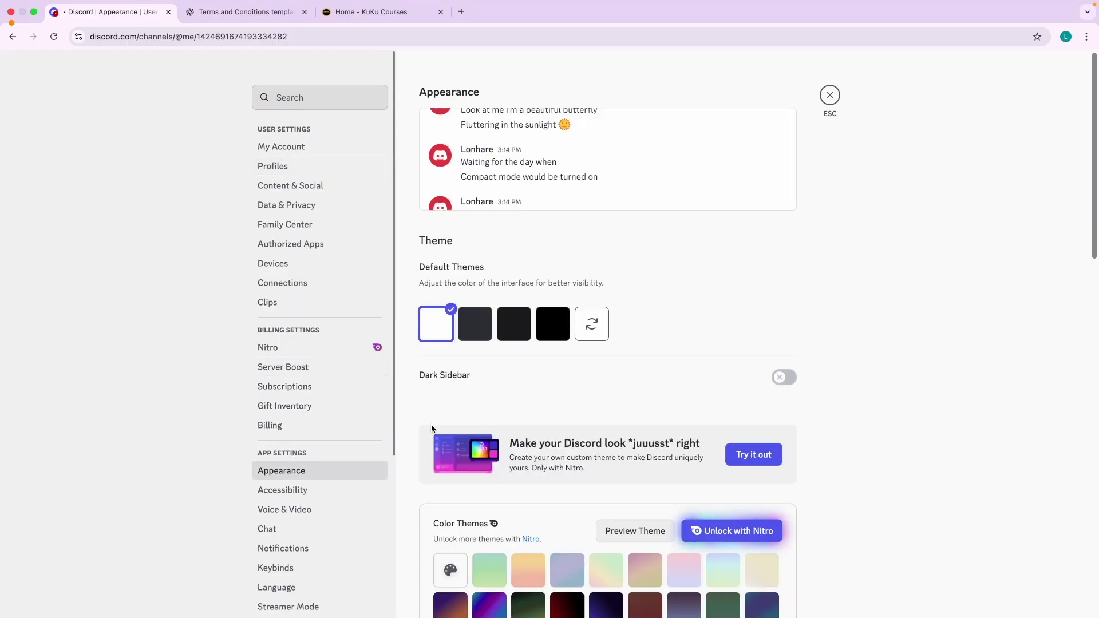
# View the custom theme editor, and return to the color themes and in-app icons in the Appearance settings.
pyautogui.scroll(-3, 532, 389)
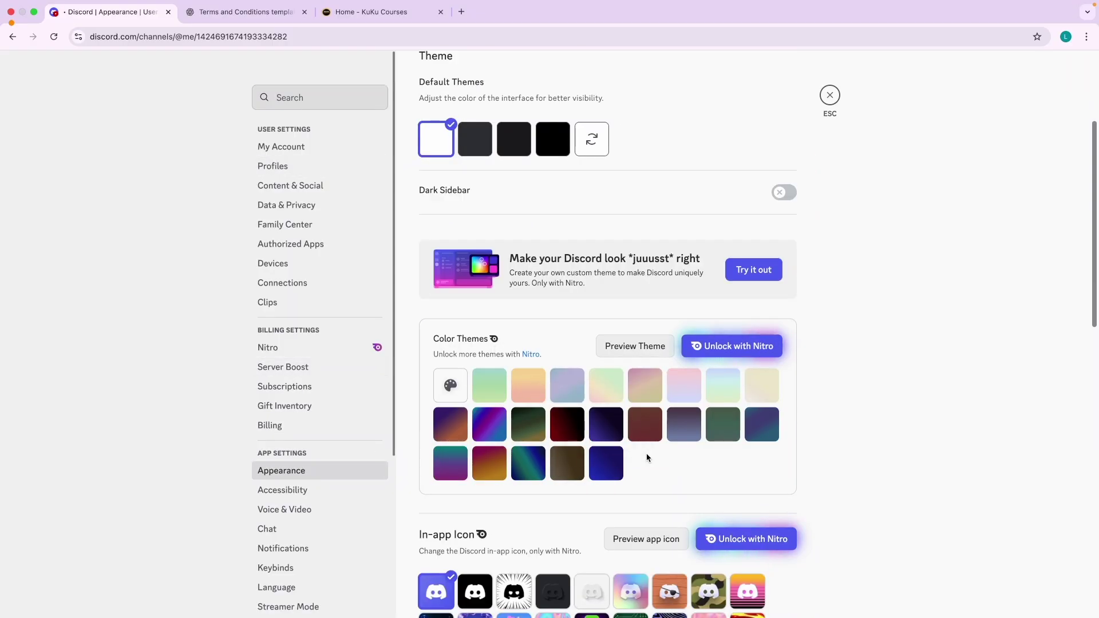
pyautogui.click(451, 385)
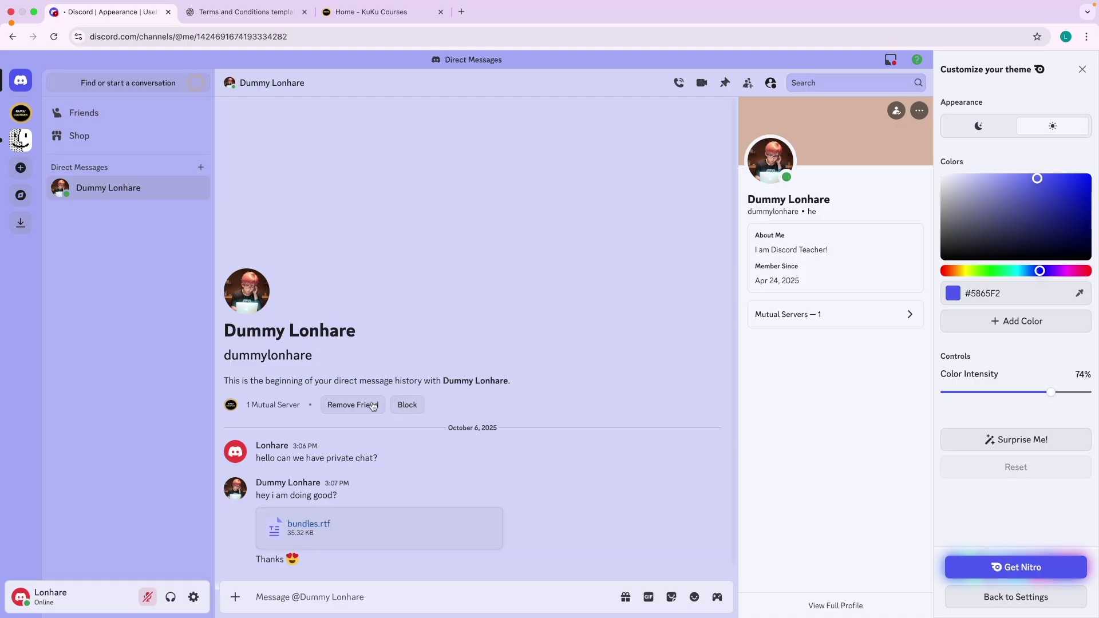
pyautogui.click(48, 597)
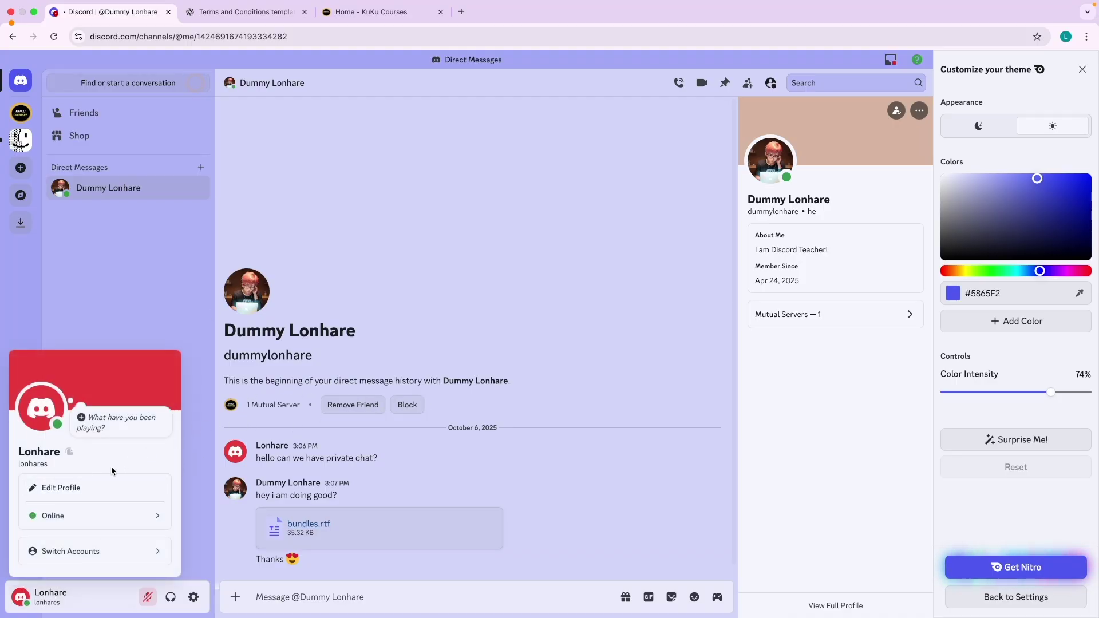
pyautogui.click(73, 486)
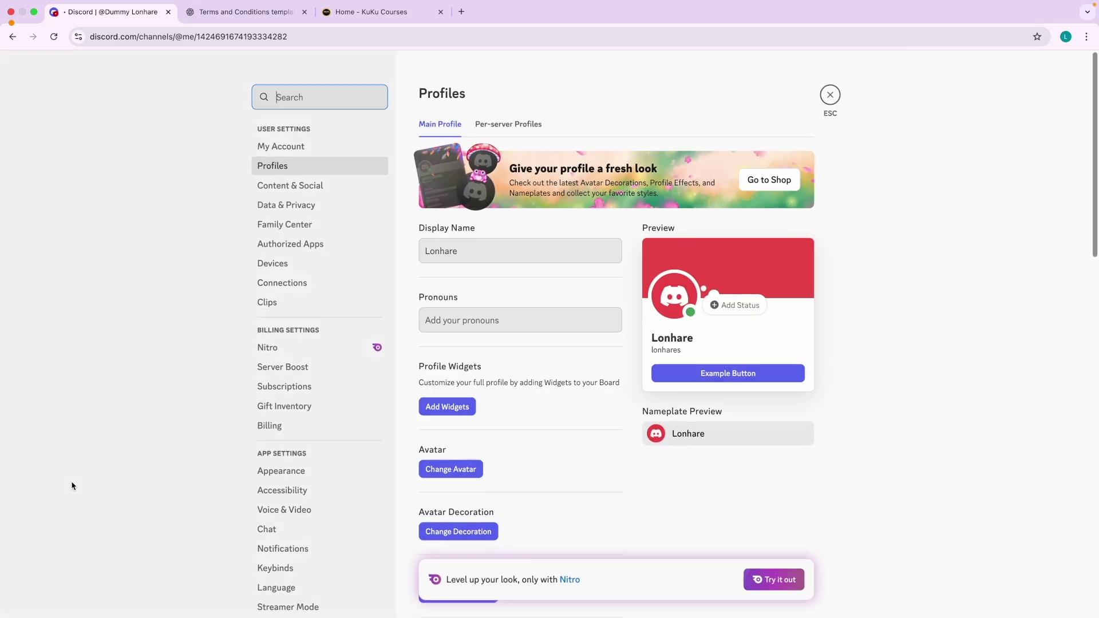
pyautogui.click(286, 467)
pyautogui.scroll(-5, 572, 355)
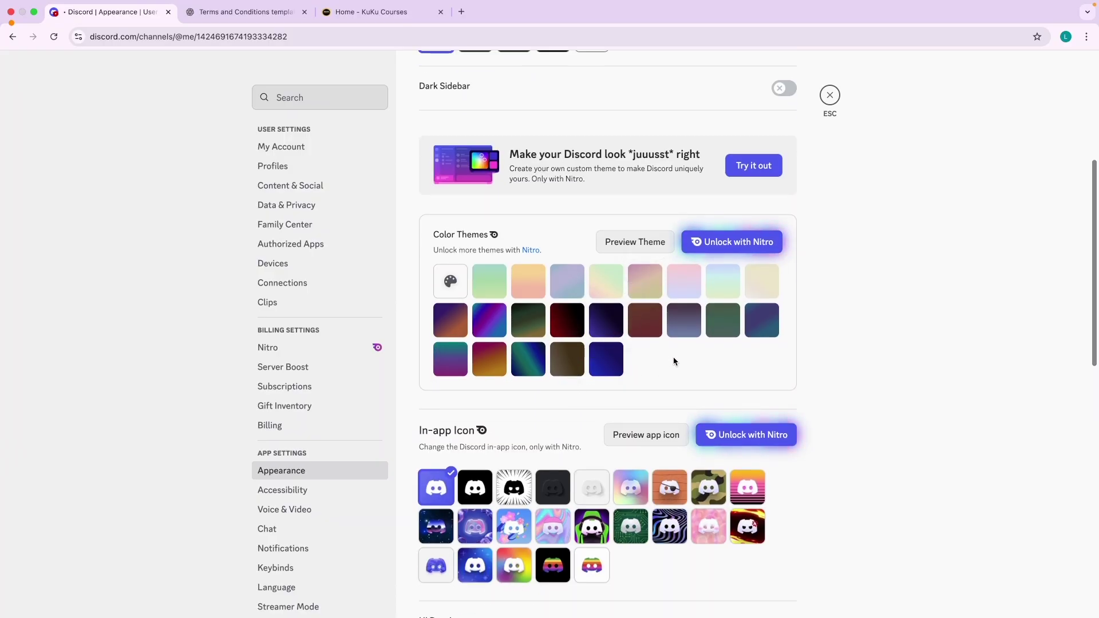
# Review the in-app icon, UI density, message spacing, chat font scaling and time format options in the Appearance settings.
pyautogui.scroll(-5, 543, 424)
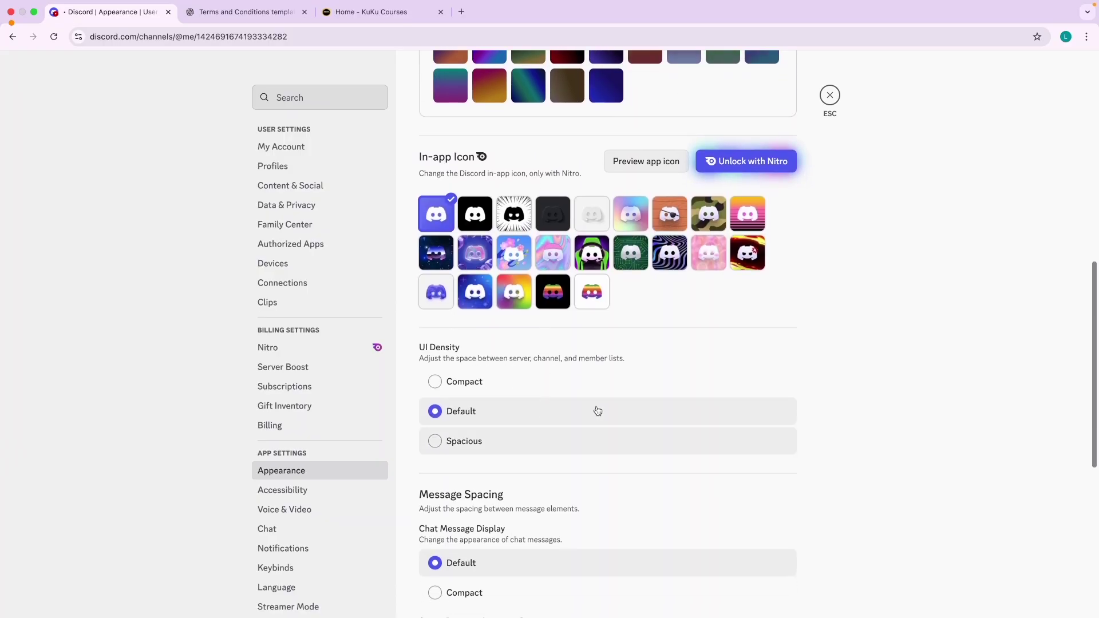
pyautogui.scroll(-3, 543, 401)
pyautogui.scroll(-3, 421, 294)
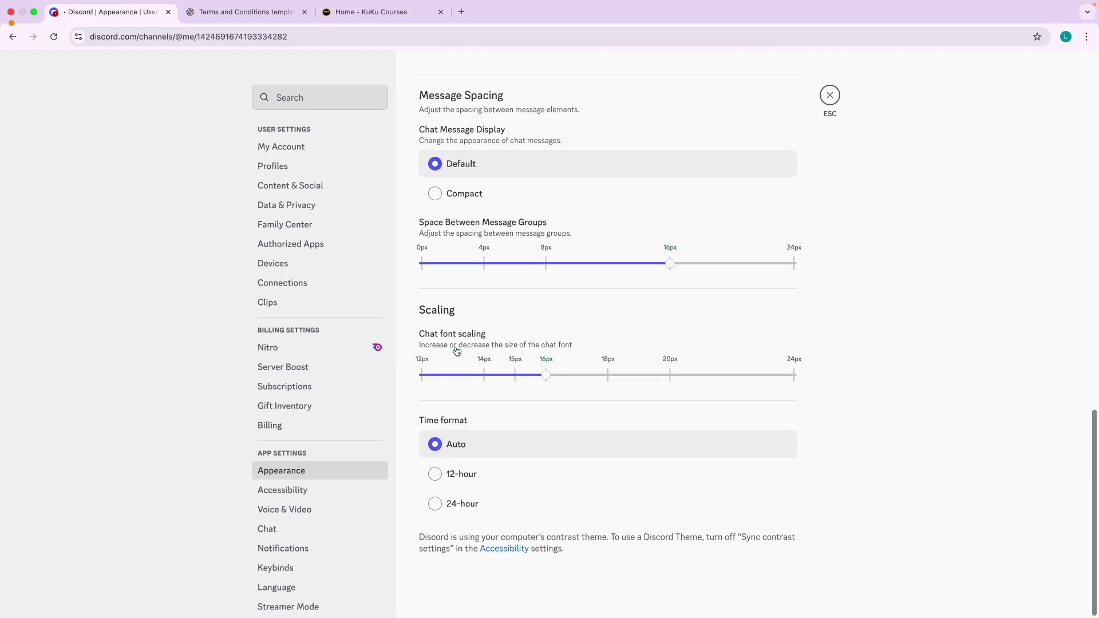
# Look through the Accessibility settings, from saturation and role colors down to reduced motion, chat input and text-to-speech.
pyautogui.click(300, 491)
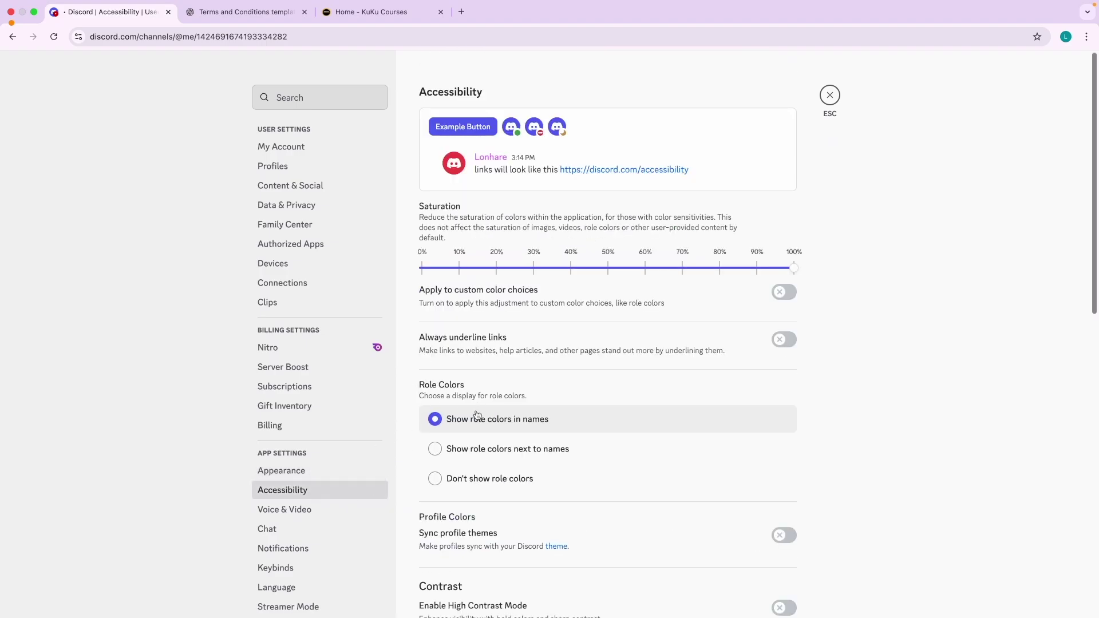
pyautogui.scroll(-10, 476, 414)
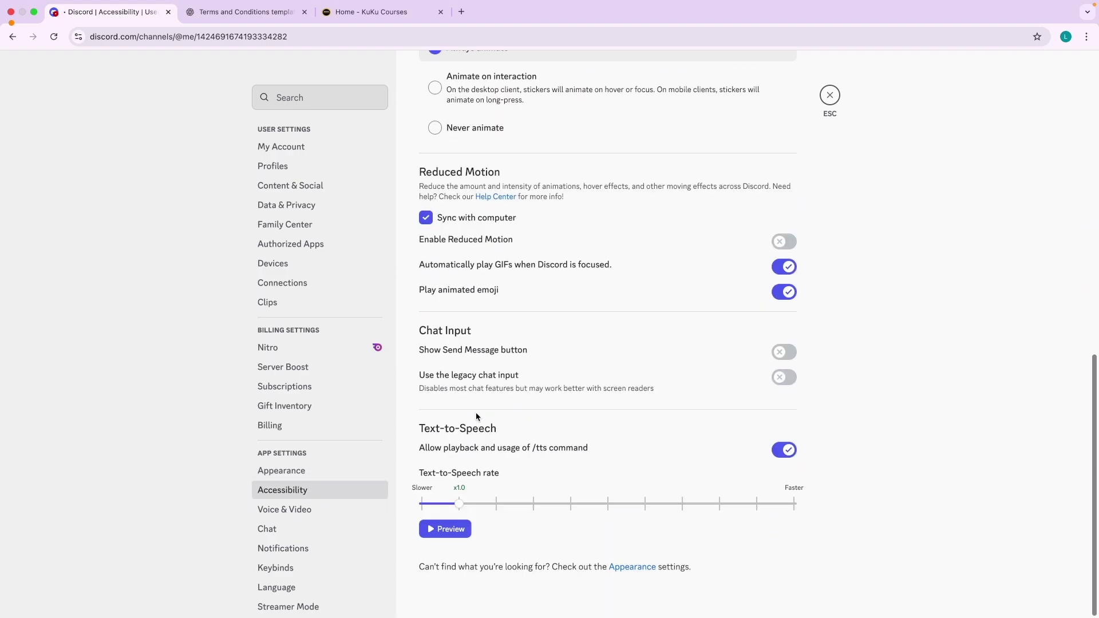
pyautogui.scroll(-4, 317, 483)
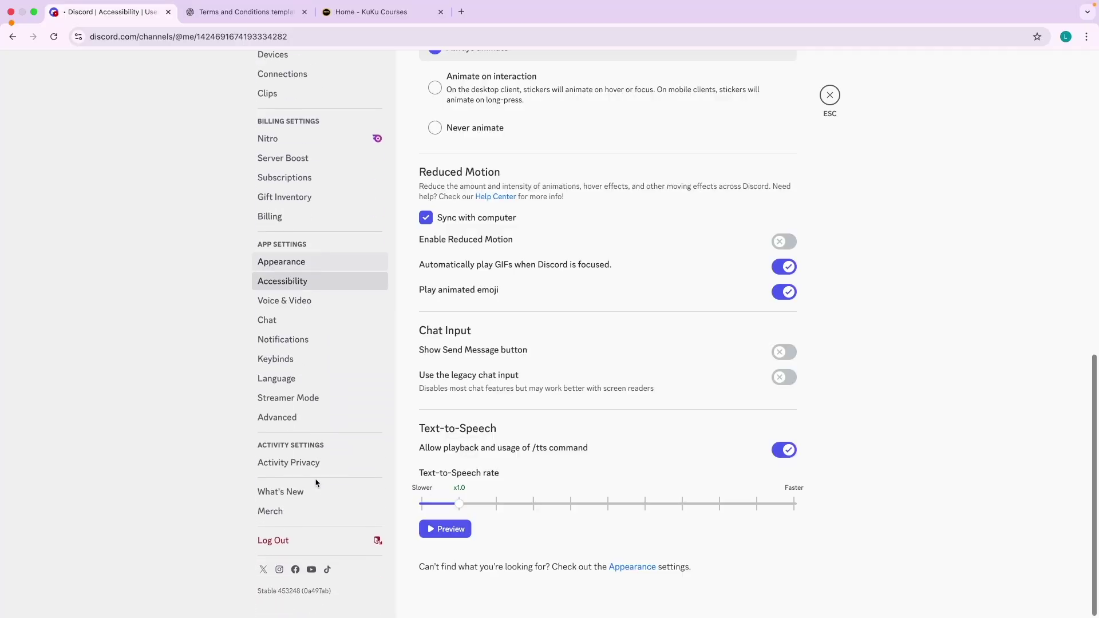
# Review the Voice & Video settings, including output volume, input profile, input mode, noise suppression and the advanced options.
pyautogui.click(304, 313)
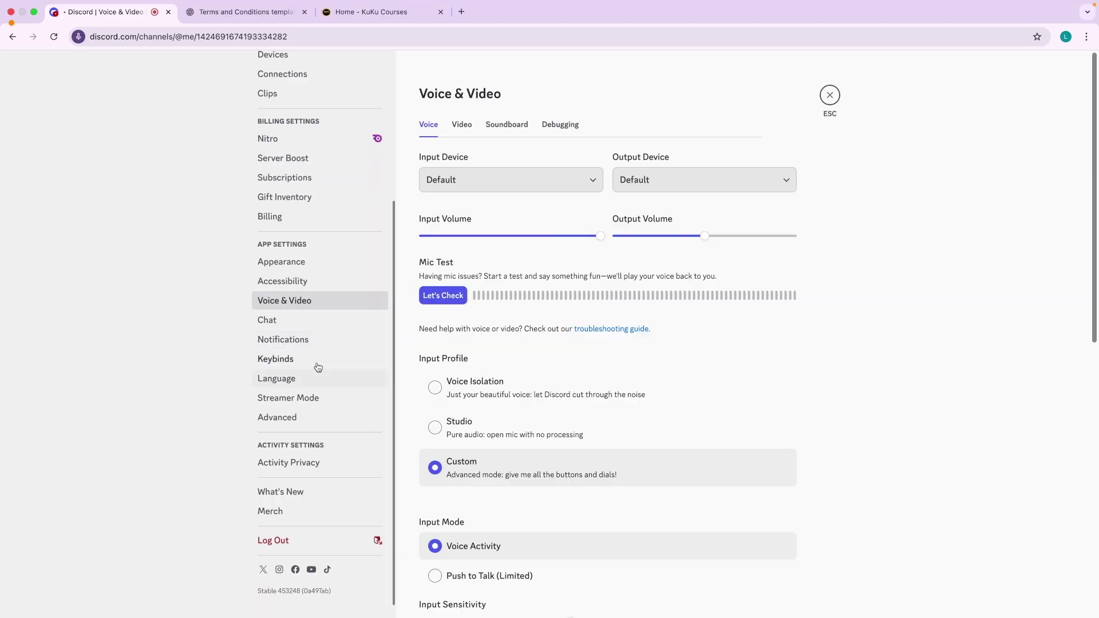
pyautogui.click(302, 328)
pyautogui.click(300, 302)
pyautogui.moveTo(706, 235)
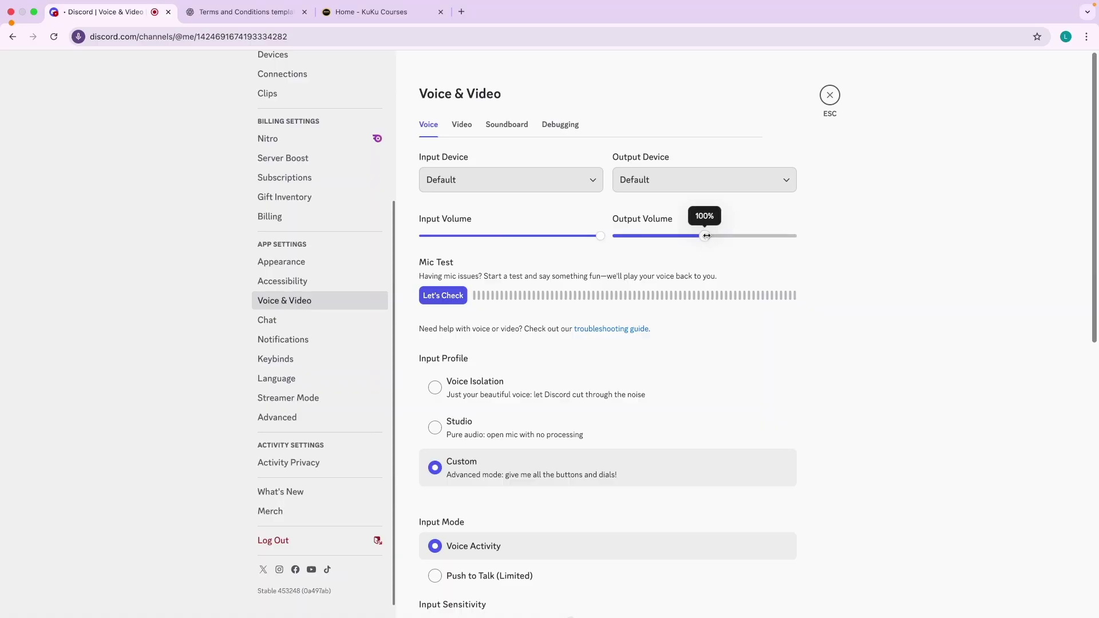
pyautogui.scroll(-5, 505, 351)
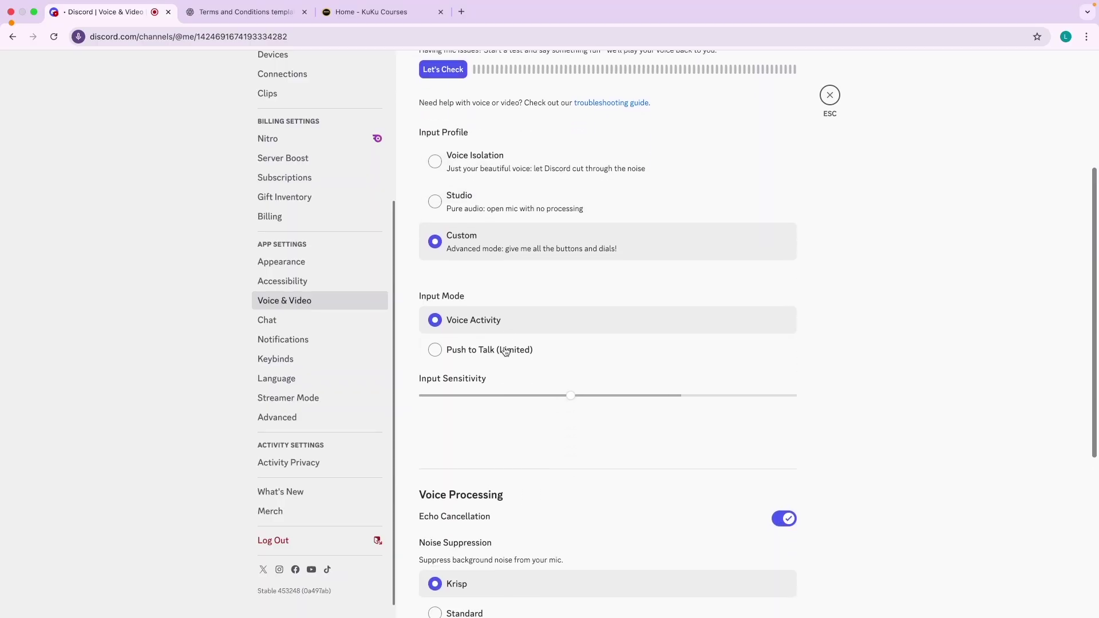
pyautogui.scroll(-4, 492, 401)
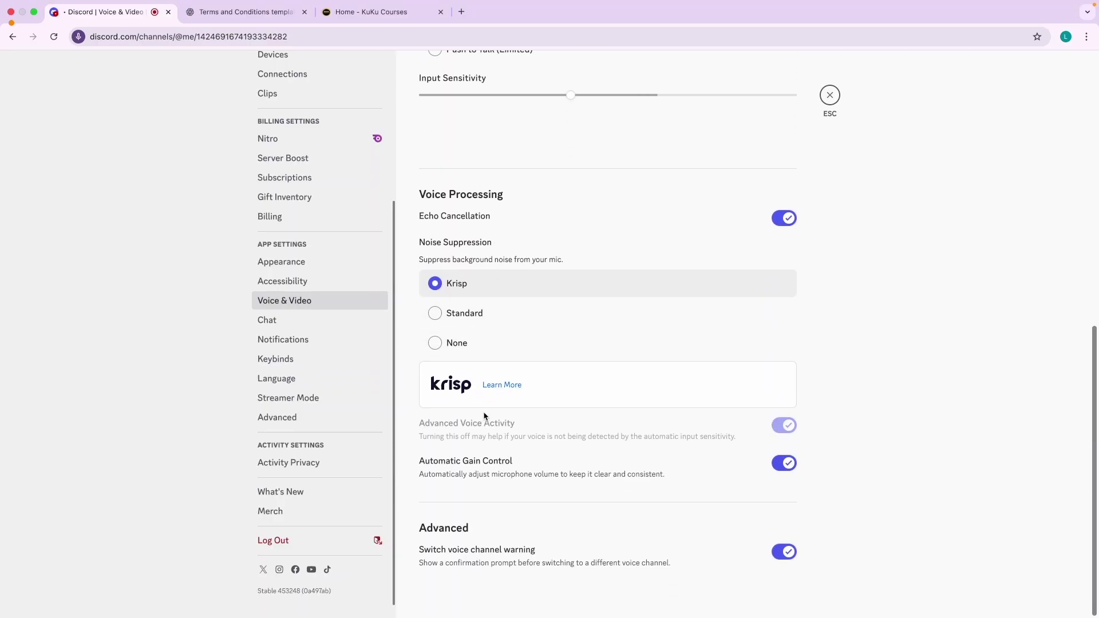
# Review the Chat settings for media display, link previews, emoji, stickers, text box, threads and spoiler content.
pyautogui.click(280, 321)
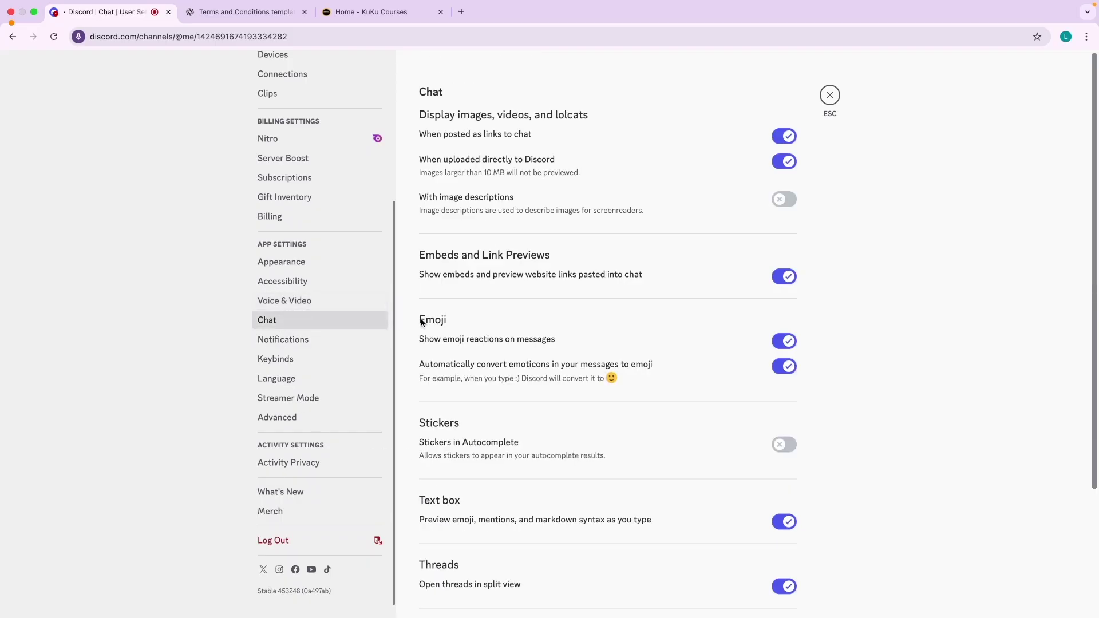
pyautogui.scroll(-3, 518, 378)
pyautogui.scroll(3, 549, 355)
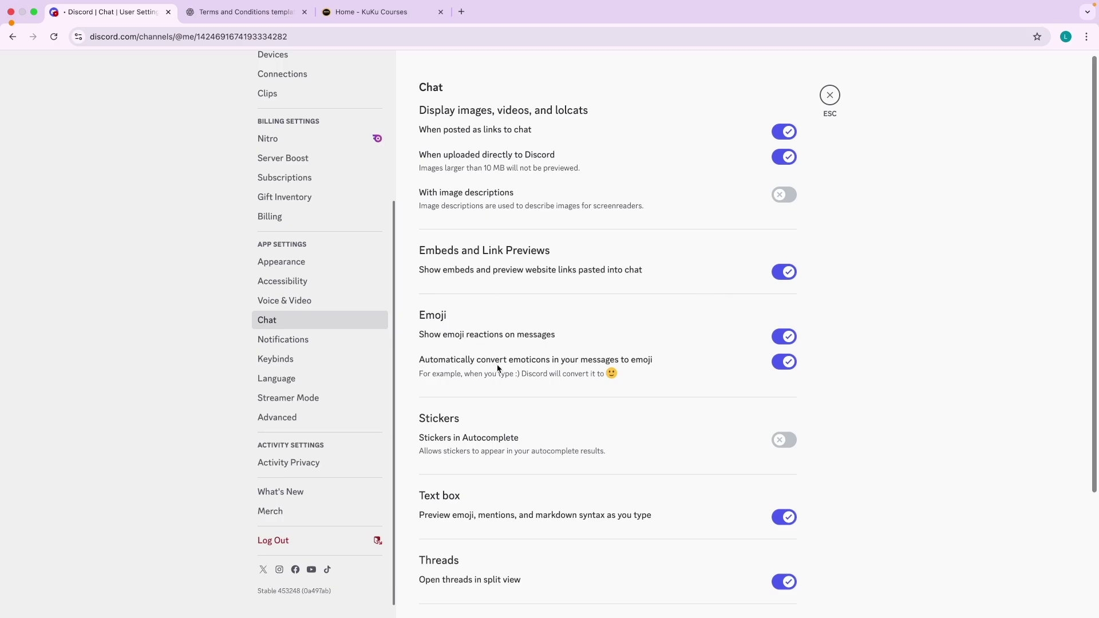
pyautogui.scroll(-2, 573, 312)
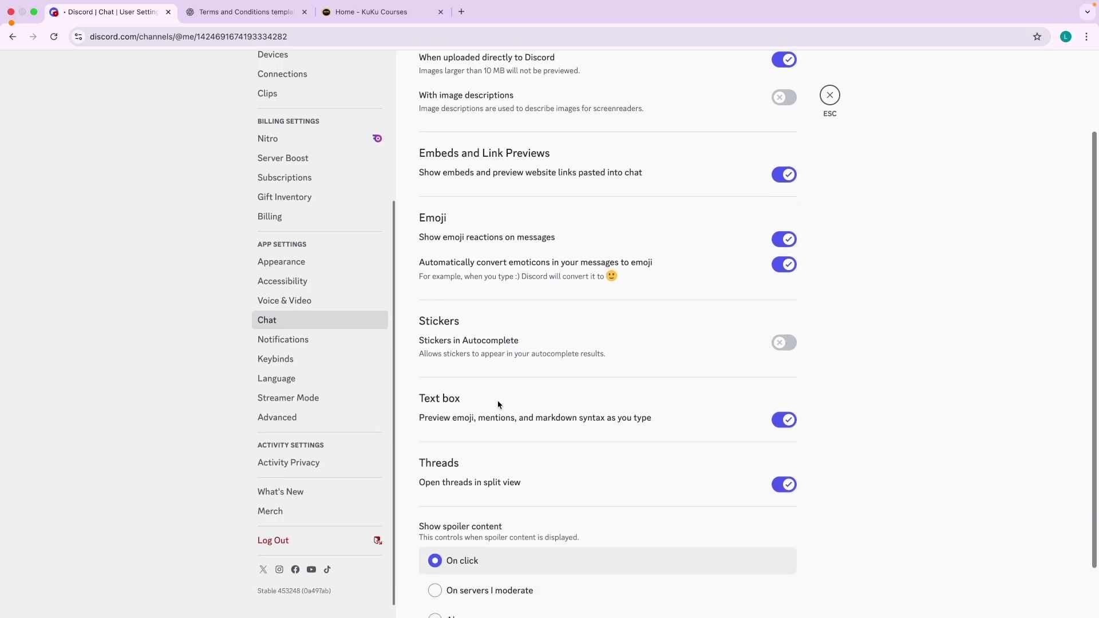
pyautogui.scroll(-1, 498, 404)
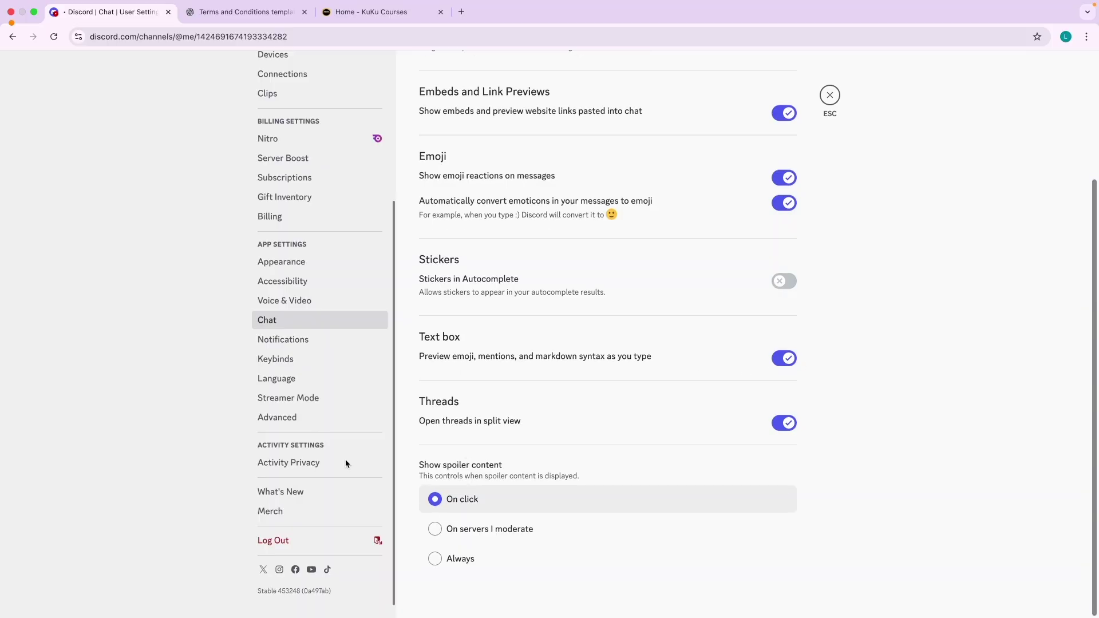
# Review the Notifications settings, covering reaction notifications, push notification inactive timeout, text-to-speech notifications and community activity alerts.
pyautogui.click(283, 340)
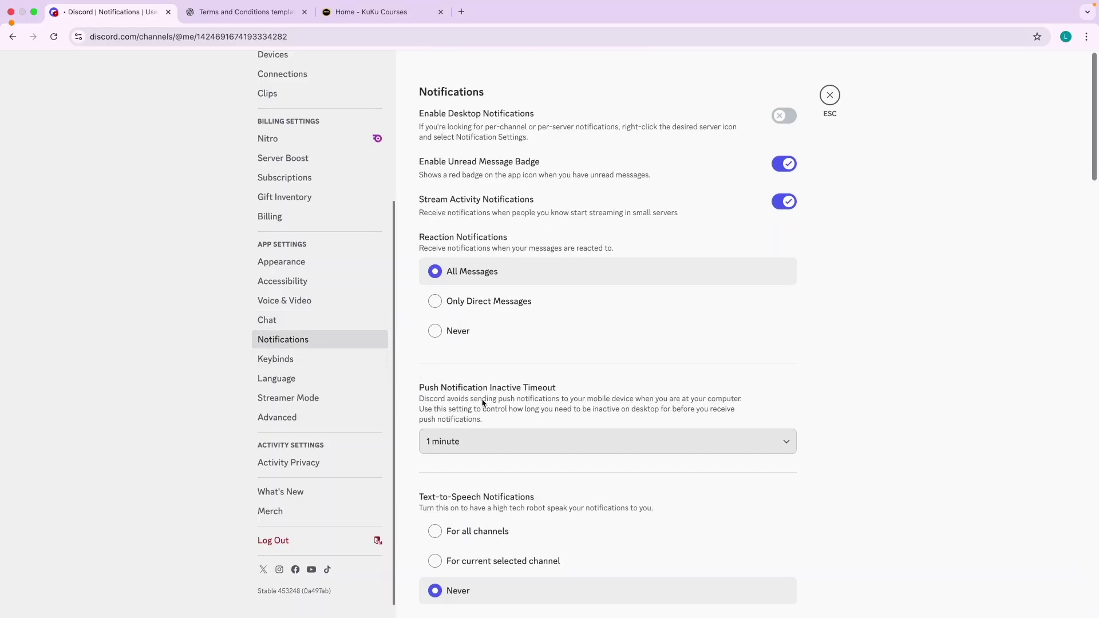
pyautogui.scroll(-3, 488, 409)
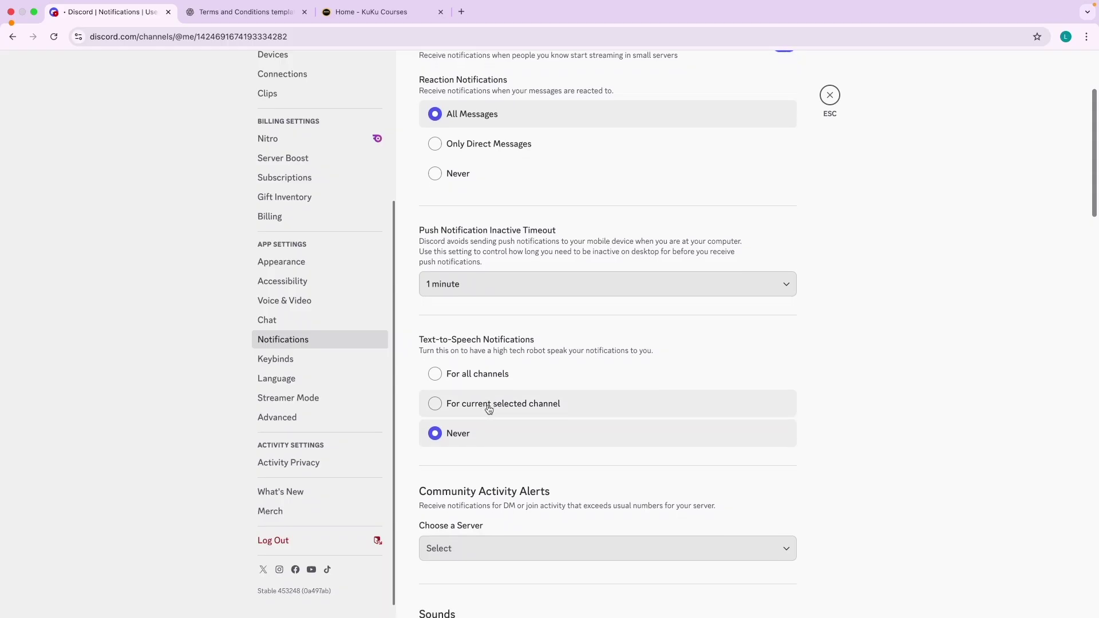
pyautogui.scroll(-1, 488, 409)
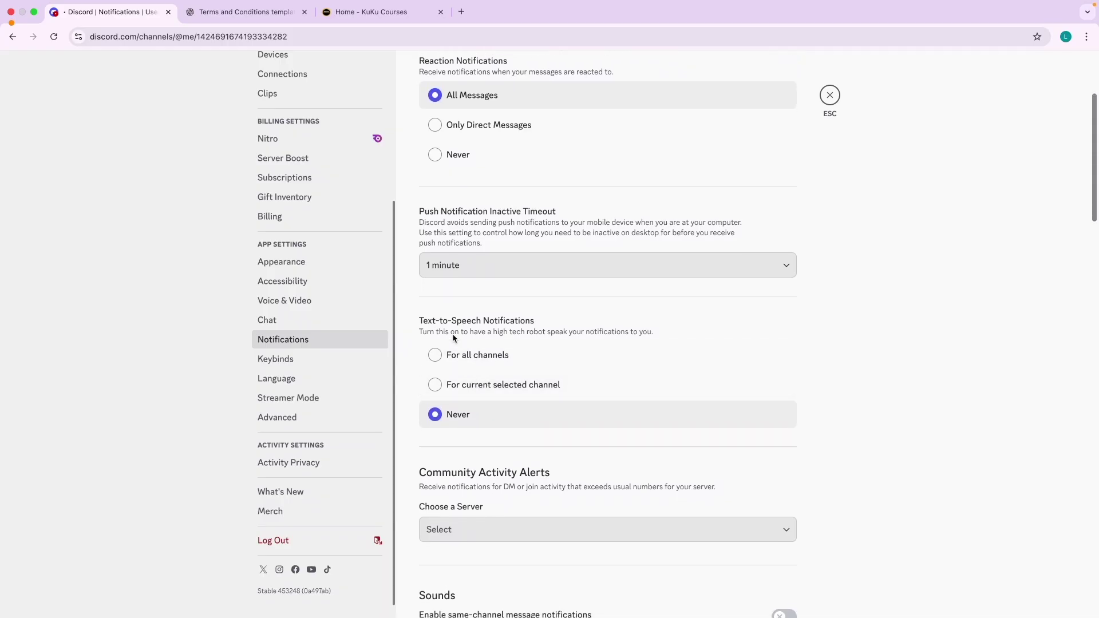
pyautogui.scroll(3, 503, 357)
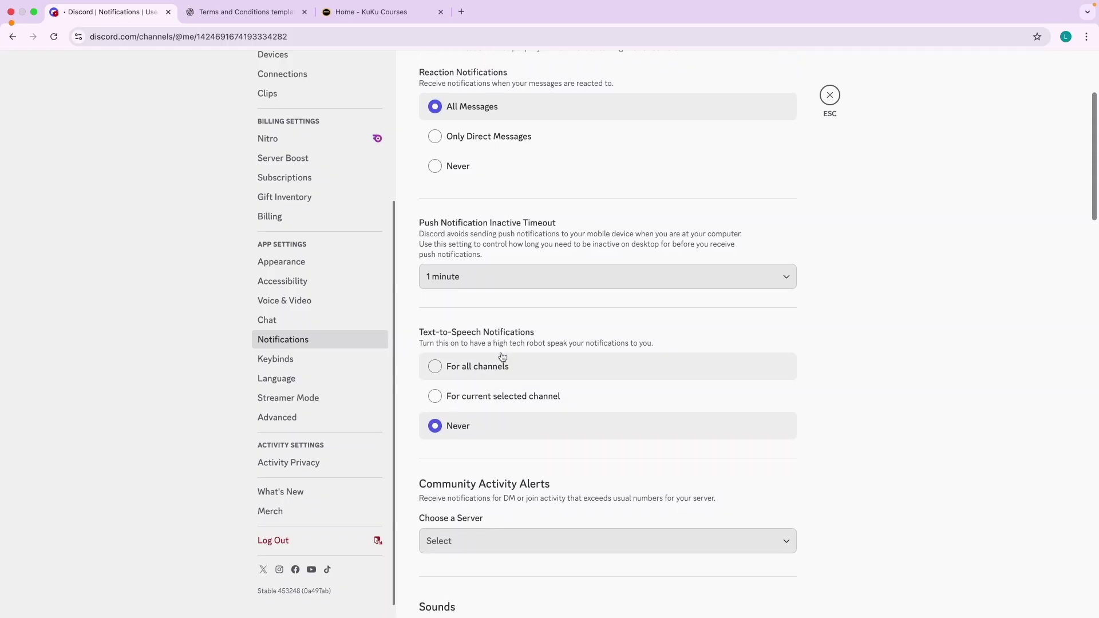
pyautogui.scroll(5, 466, 242)
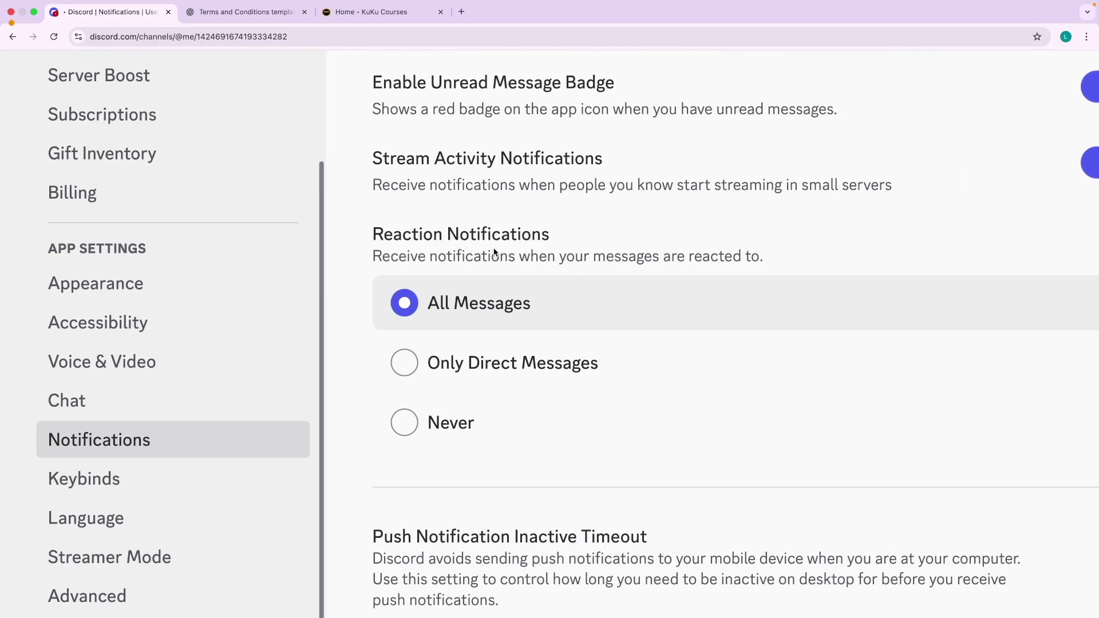
pyautogui.scroll(-5, 495, 251)
# Switch to the Discord desktop app and react to the "Thanks" message in the direct message chat with the monocle face emoji.
pyautogui.press('super+Tab')
pyautogui.click(110, 253)
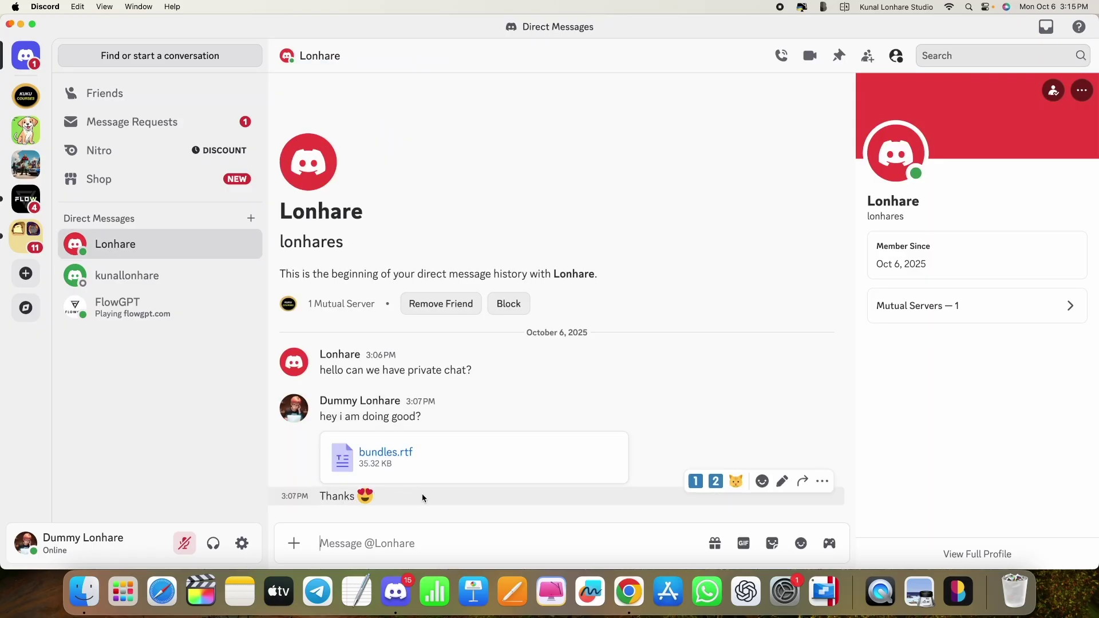
pyautogui.click(762, 482)
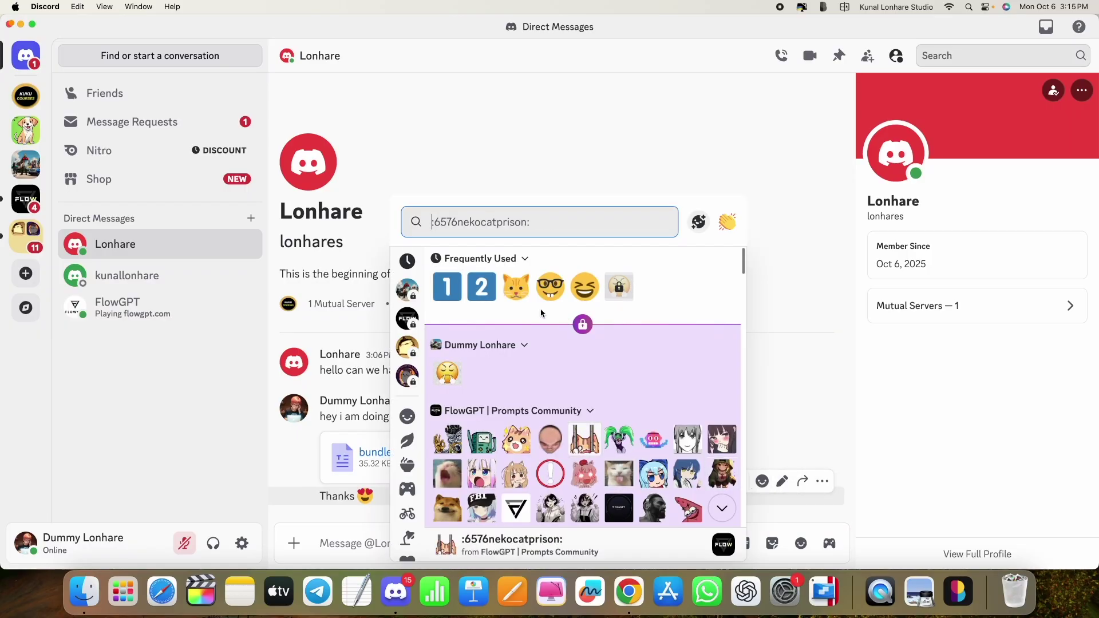
pyautogui.scroll(-8, 535, 304)
pyautogui.scroll(-10, 537, 308)
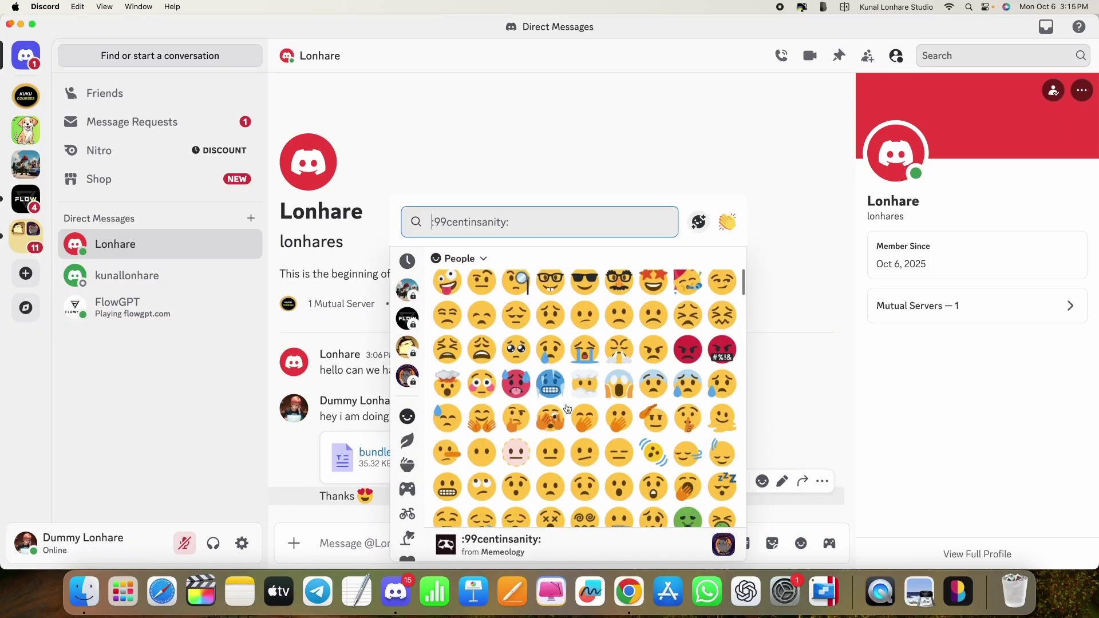
pyautogui.click(509, 317)
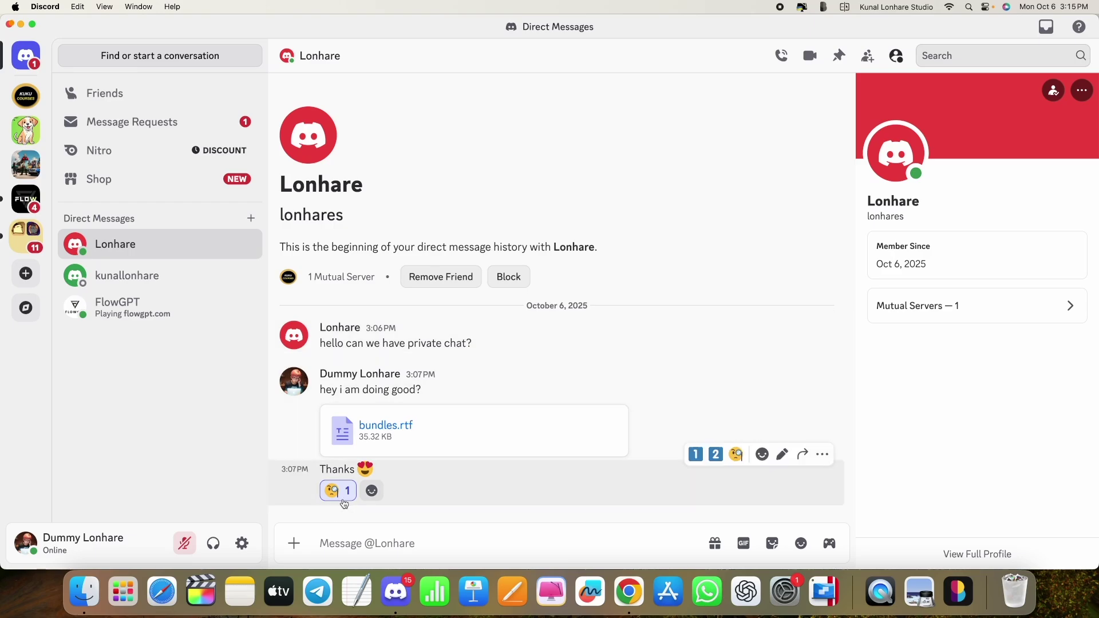
# Return to the settings in the browser and view the Keybinds, Language and Advanced pages.
pyautogui.hotkey('ctrl', 'Right')
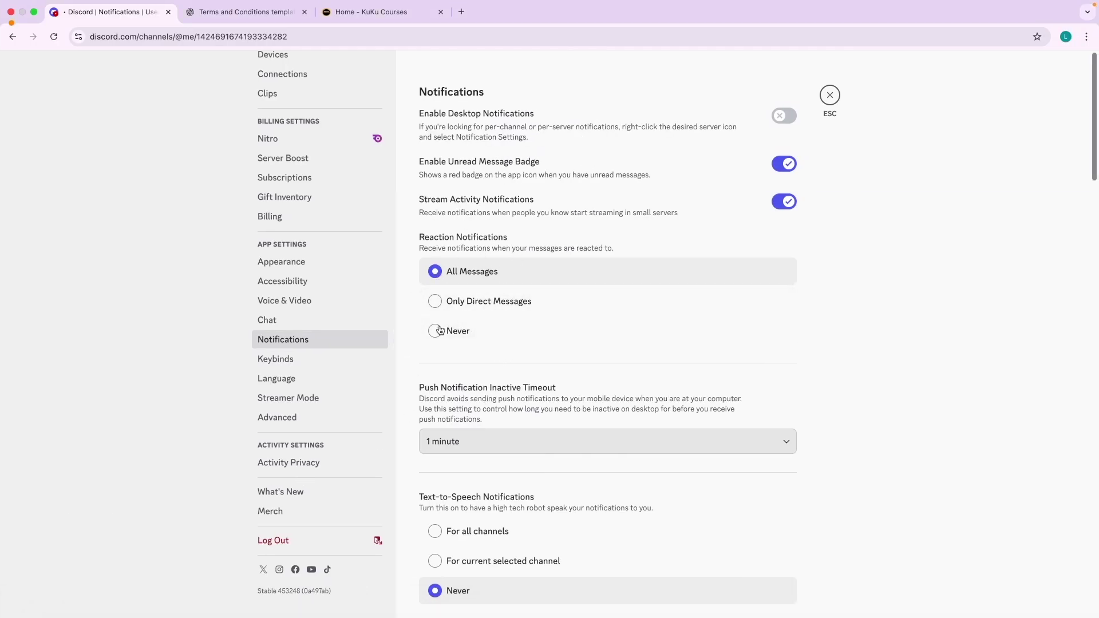
pyautogui.click(288, 359)
pyautogui.click(293, 380)
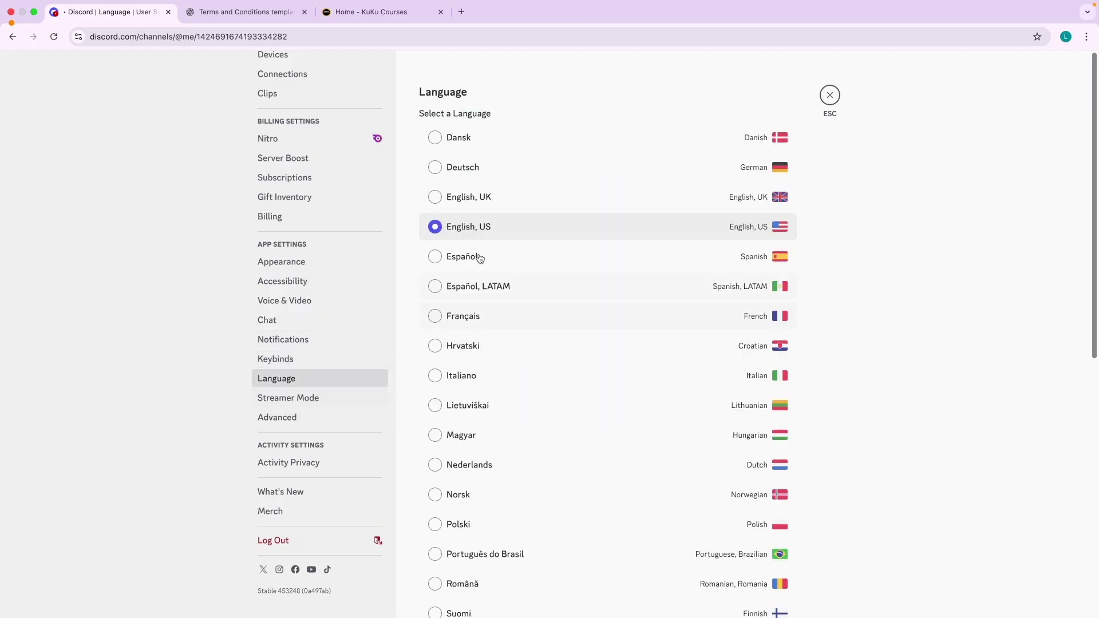
pyautogui.click(285, 402)
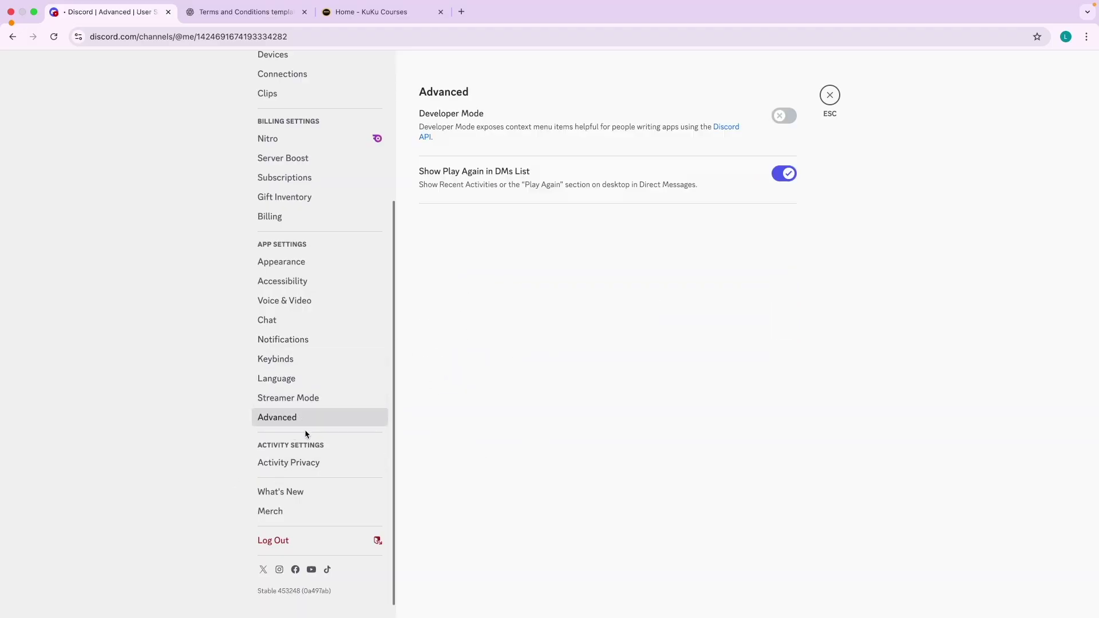
# Review the Activity Privacy settings for sharing activity, shared servers and who can join games.
pyautogui.click(284, 460)
pyautogui.scroll(-3, 492, 360)
pyautogui.scroll(3, 499, 375)
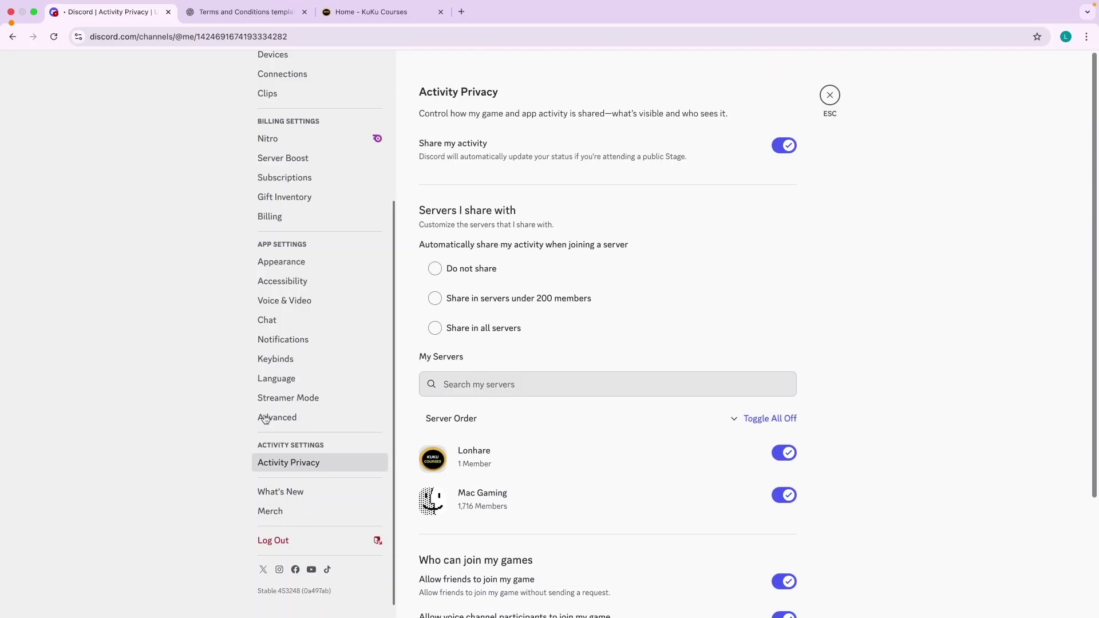
# Read through the What's New release notes and close them.
pyautogui.click(281, 491)
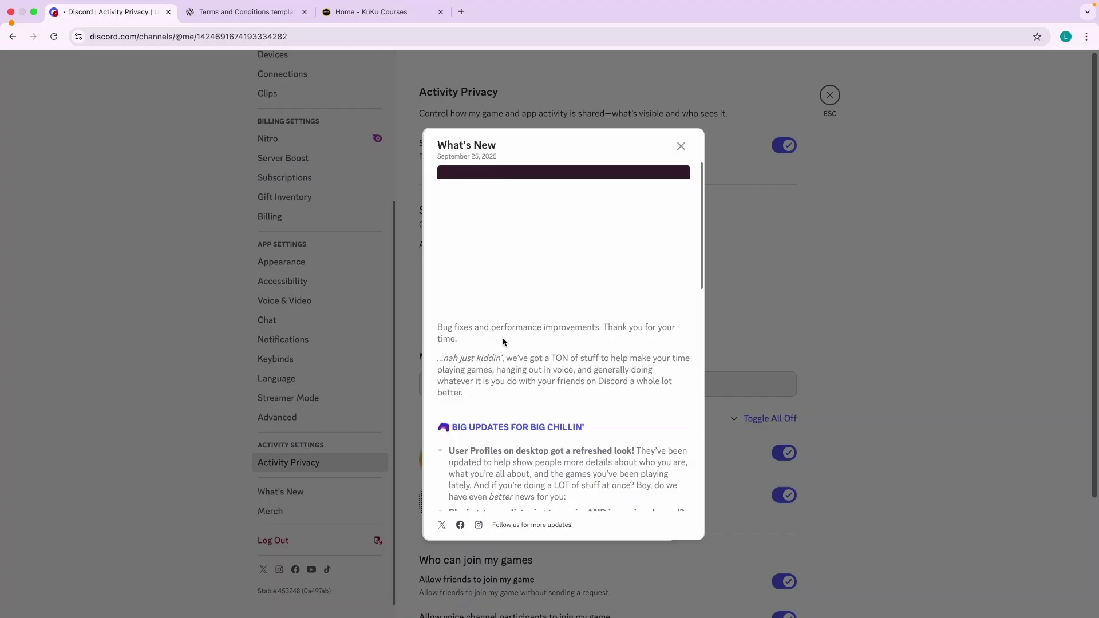
pyautogui.scroll(-15, 504, 342)
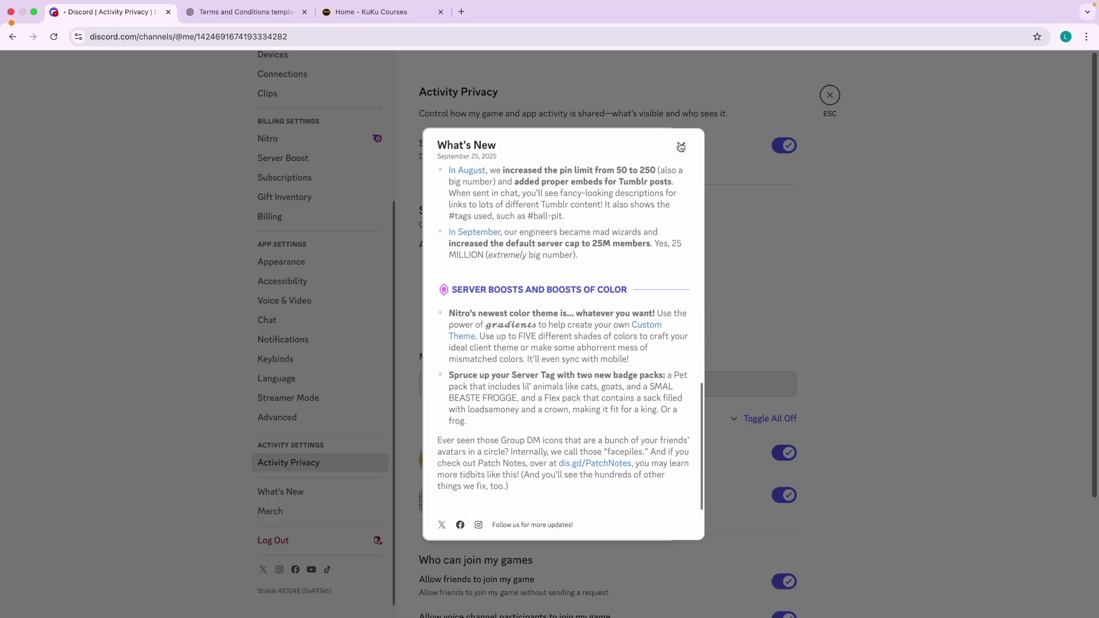
pyautogui.click(680, 146)
# Open the Discord Merch store, browse its collections and featured products, and close the store page.
pyautogui.scroll(-4, 289, 522)
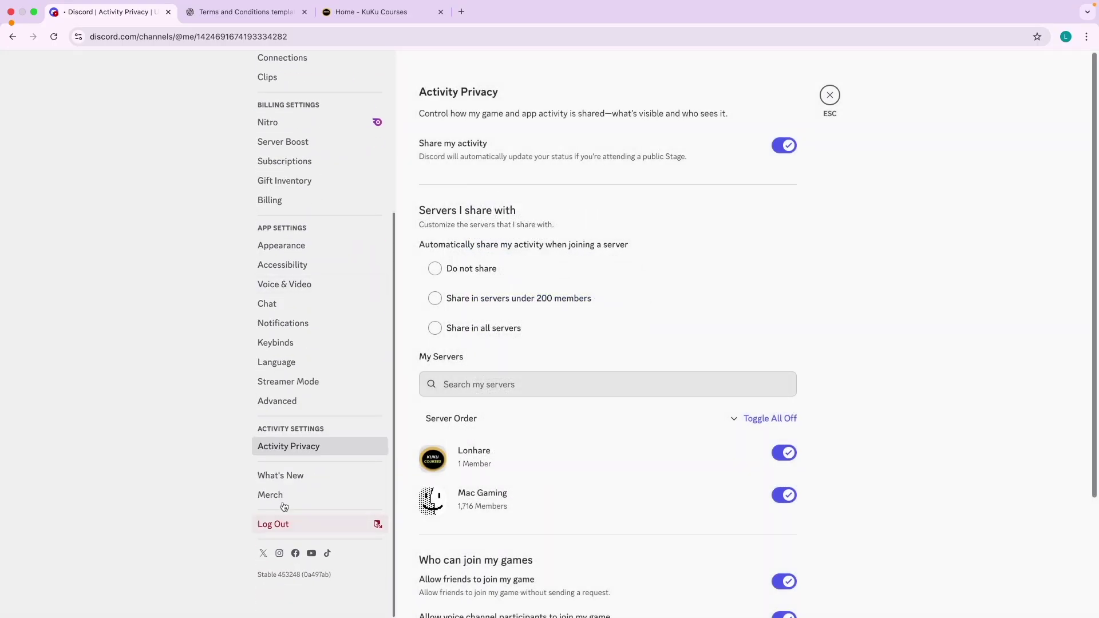
pyautogui.click(281, 498)
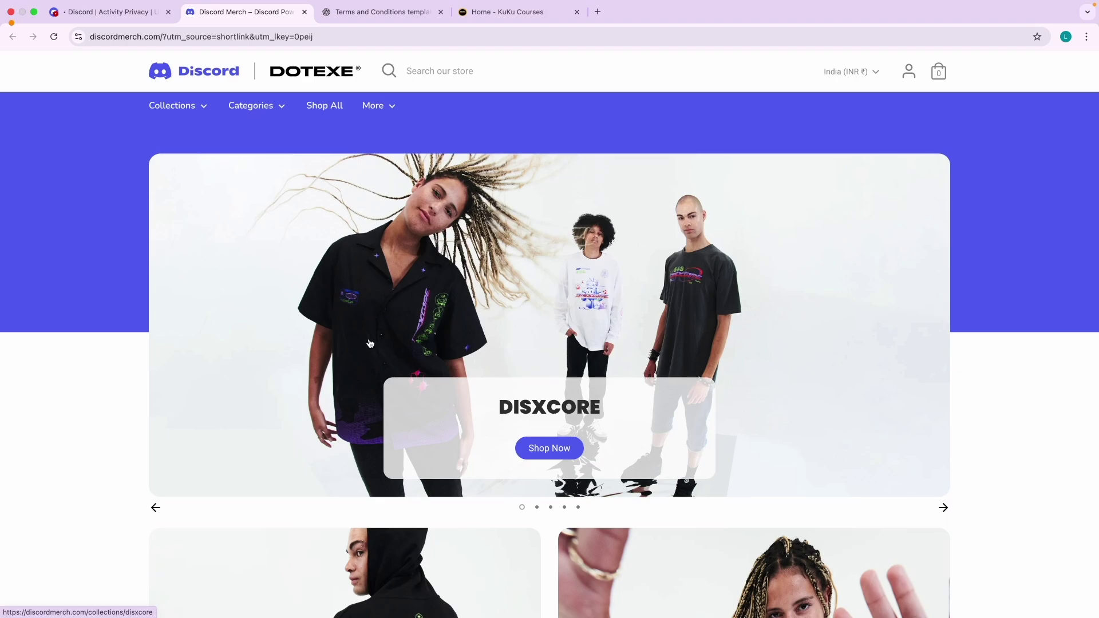
pyautogui.scroll(-3, 369, 344)
pyautogui.scroll(3, 369, 344)
pyautogui.scroll(-8, 432, 392)
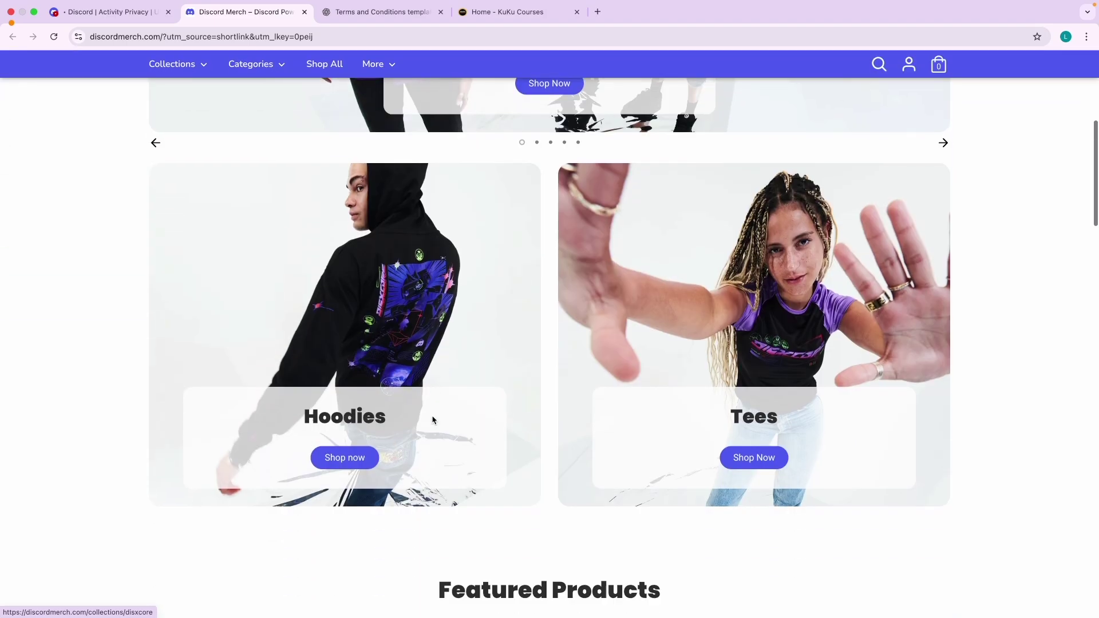
pyautogui.scroll(-8, 431, 262)
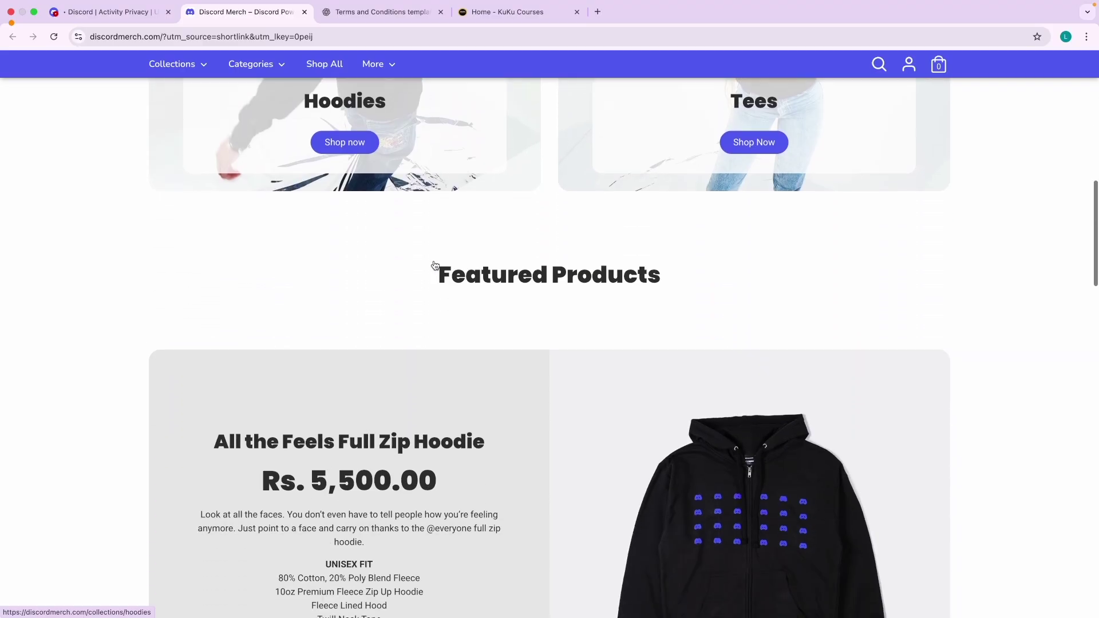
pyautogui.click(304, 12)
# Exit the user settings and close the theme customization preview to return to the direct message chat.
pyautogui.scroll(4, 208, 181)
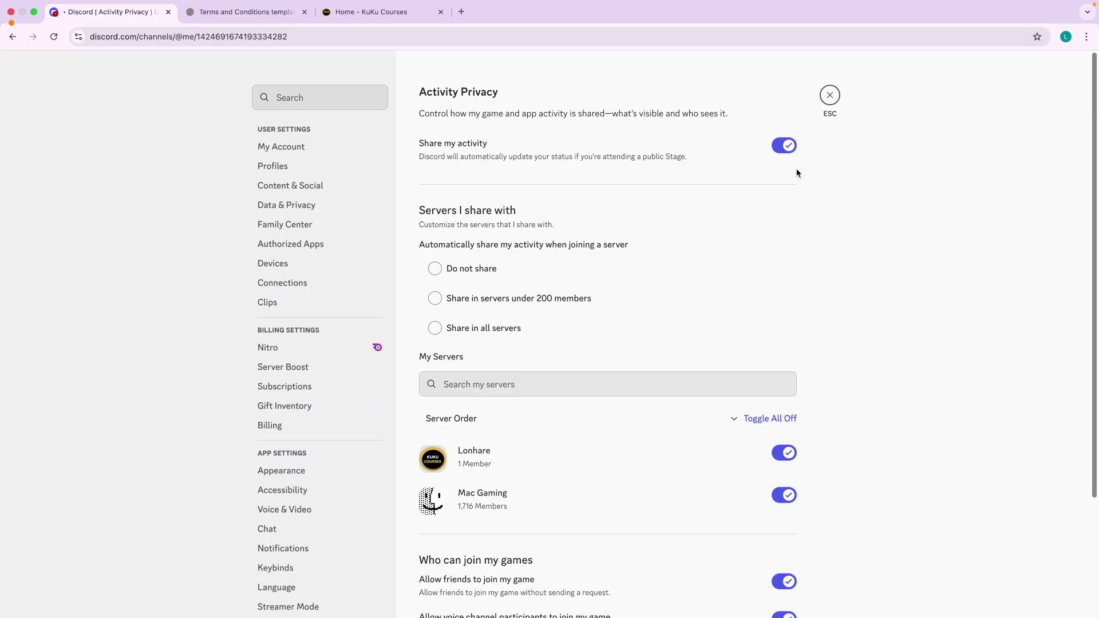
pyautogui.click(830, 95)
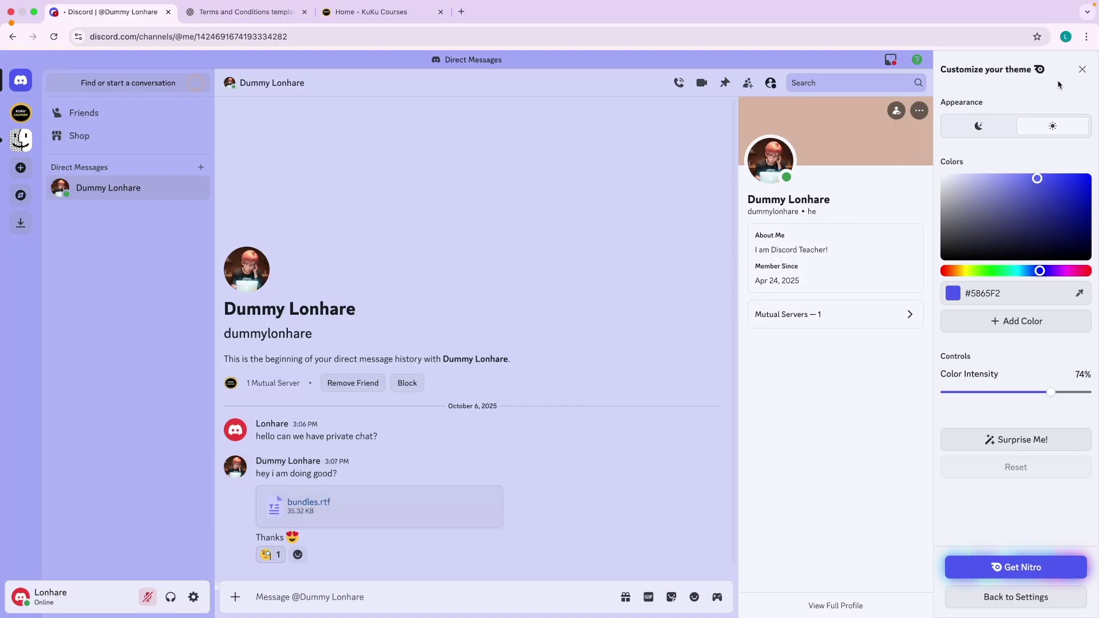
pyautogui.click(1082, 69)
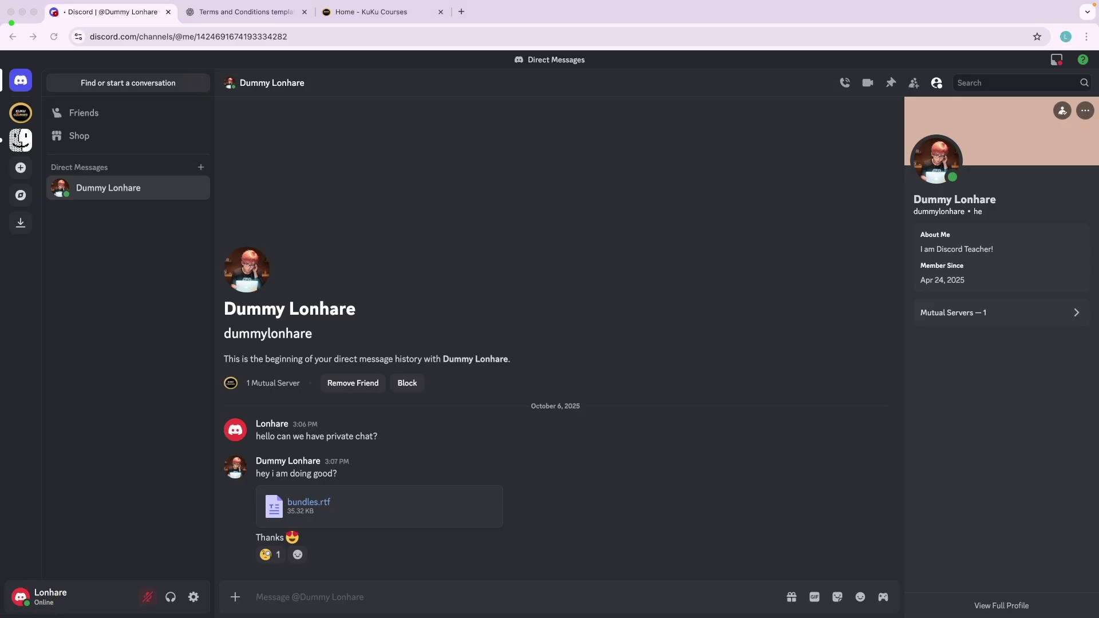
# Open the Kuku Courses server's Server Boost page and look over the boost levels and additional perks.
pyautogui.click(24, 116)
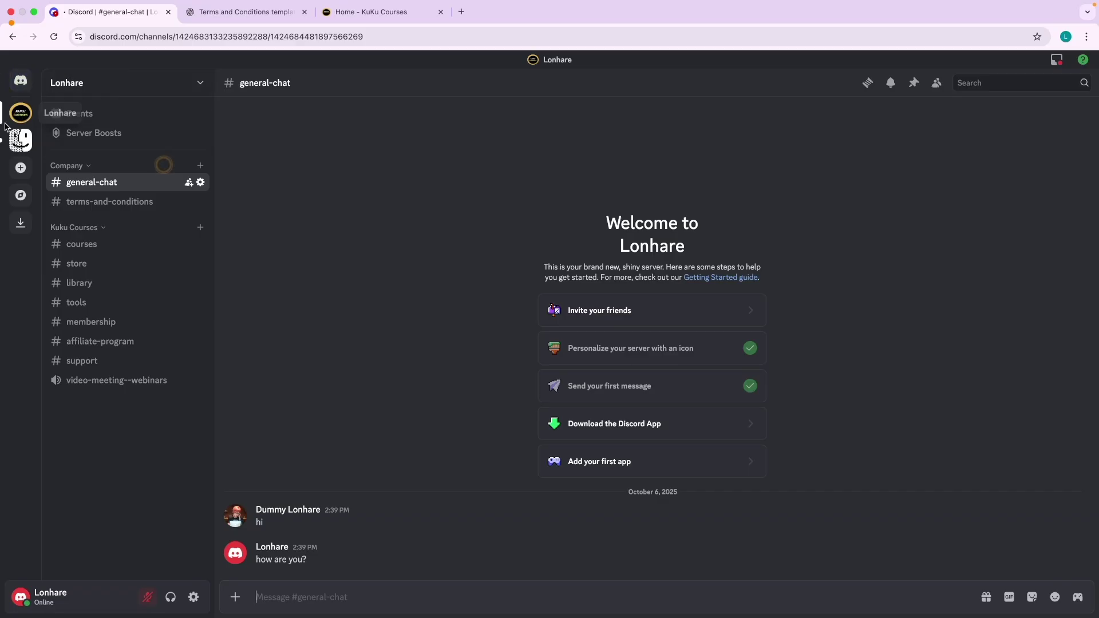
pyautogui.click(100, 89)
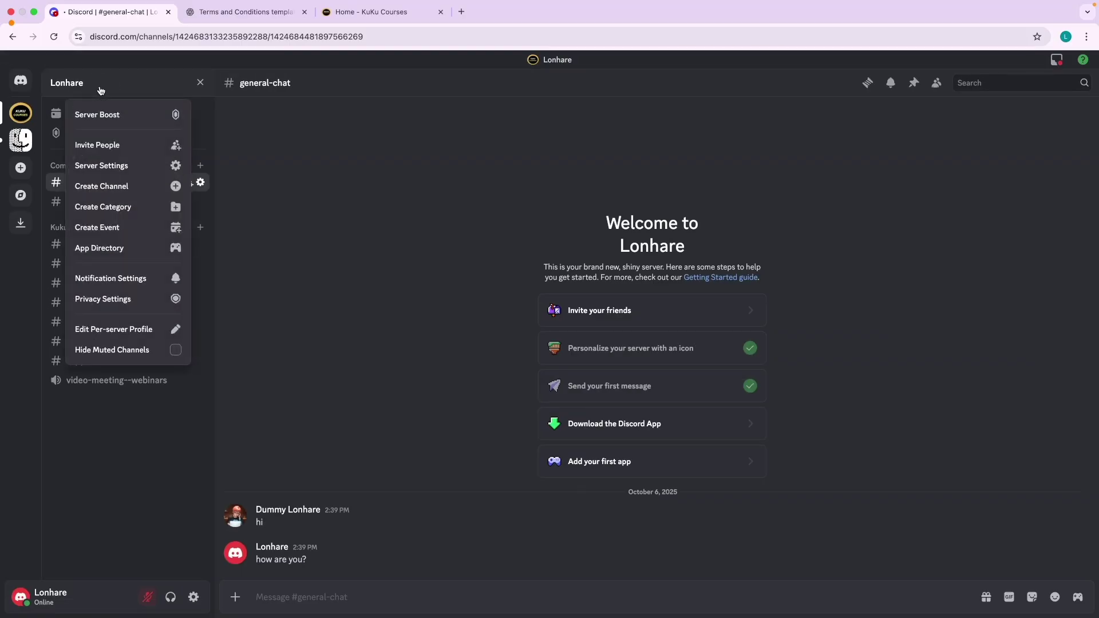
pyautogui.click(115, 116)
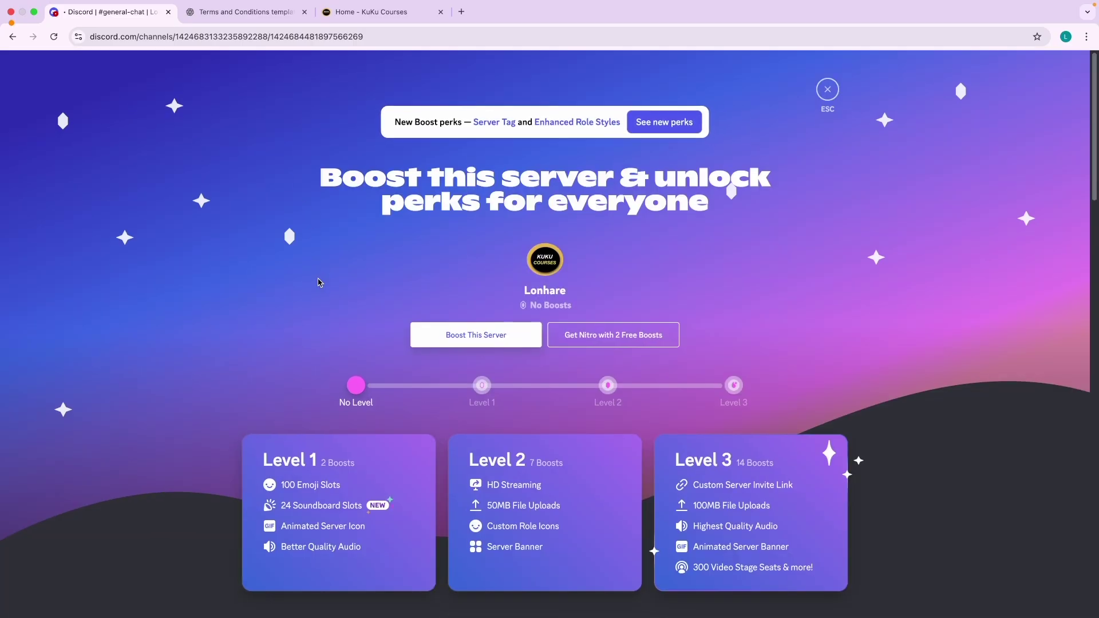
pyautogui.scroll(-3, 318, 283)
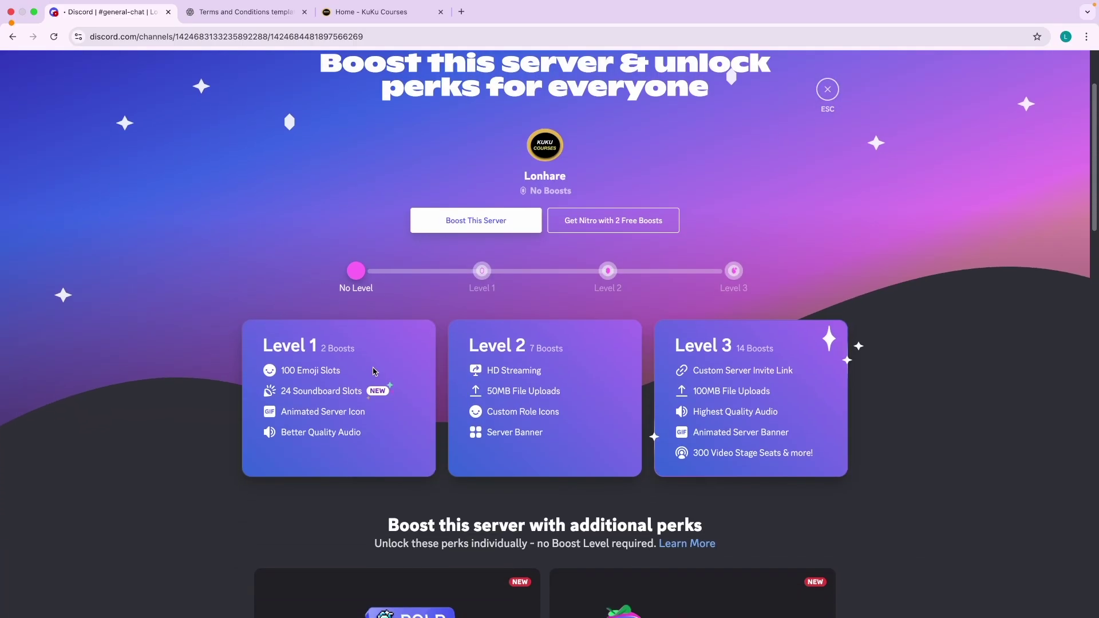
pyautogui.scroll(-1, 373, 371)
pyautogui.scroll(-3, 451, 400)
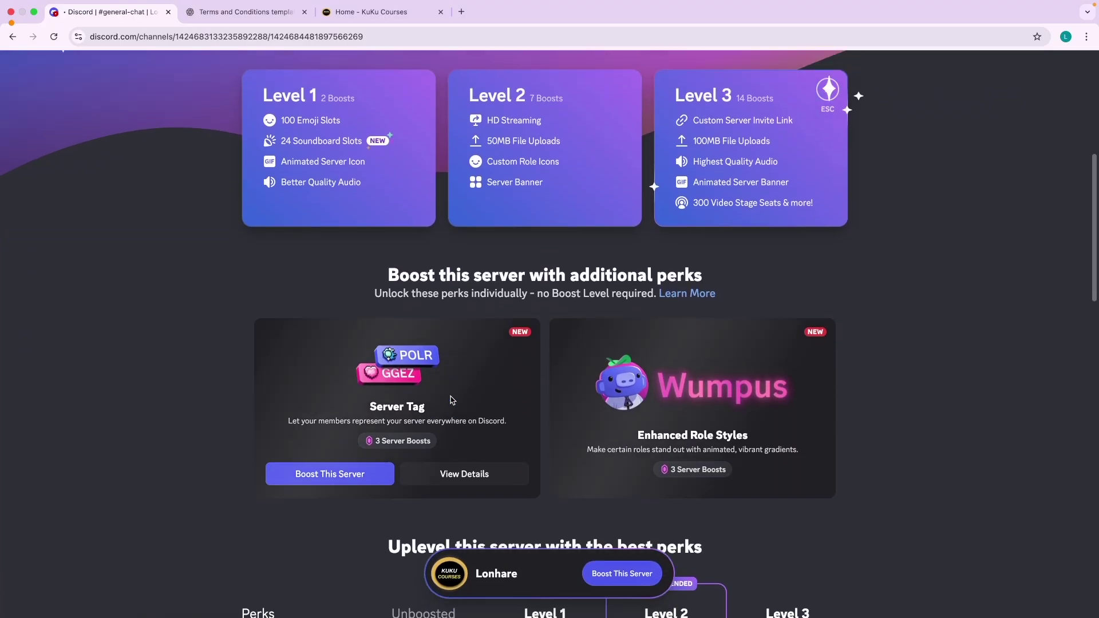
pyautogui.scroll(4, 451, 400)
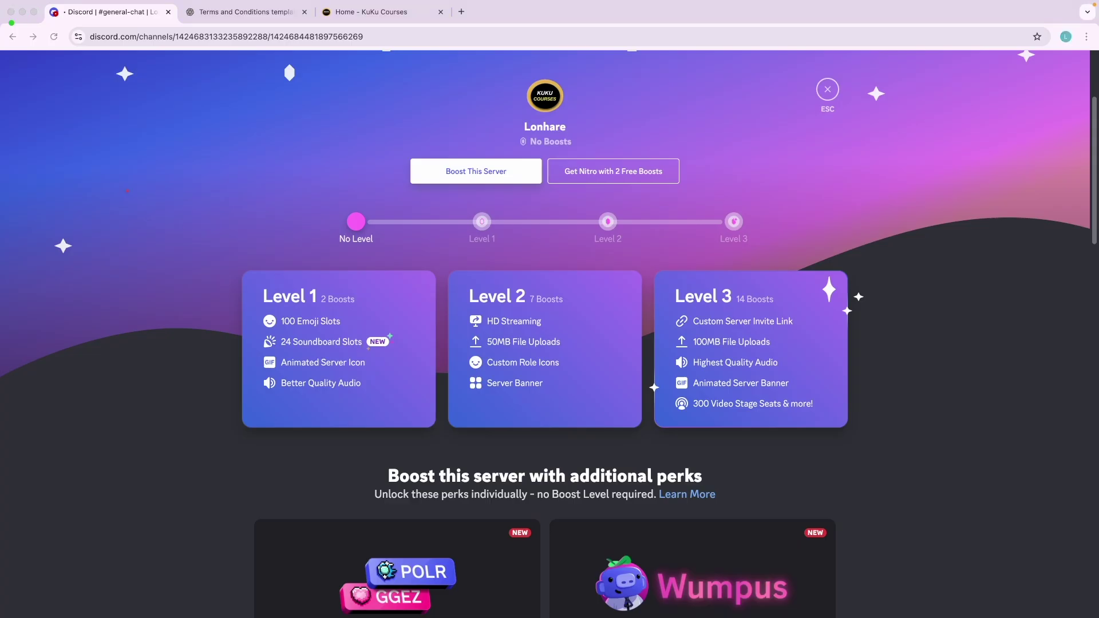
pyautogui.moveTo(115, 175)
pyautogui.mouseDown()
pyautogui.moveTo(137, 168)
pyautogui.moveTo(139, 120)
pyautogui.mouseUp()
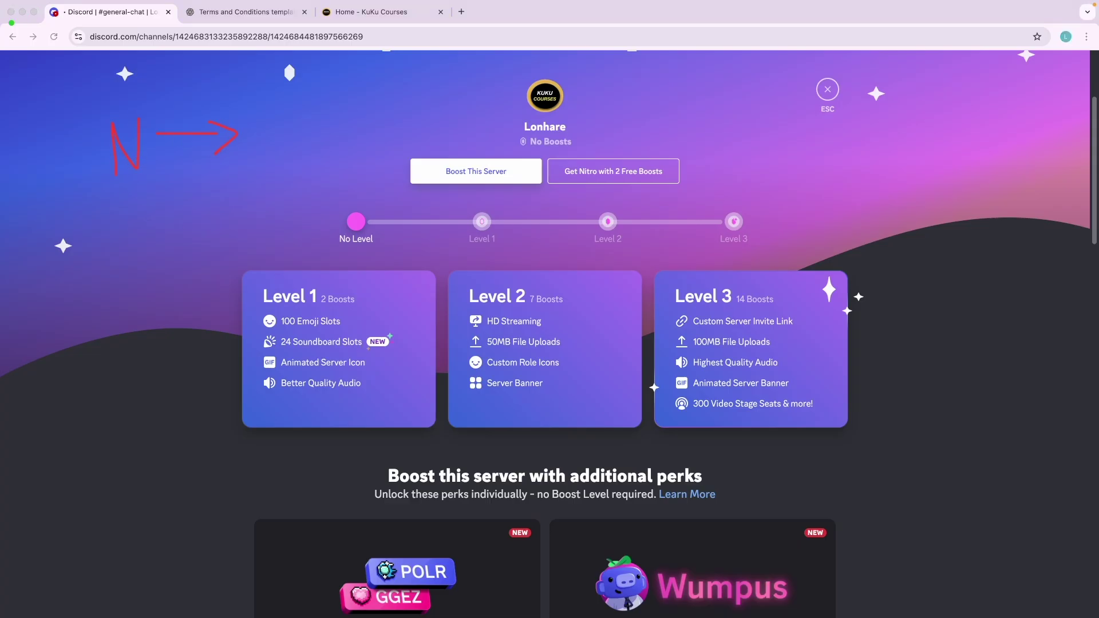
pyautogui.moveTo(250, 121); pyautogui.dragTo(262, 160)
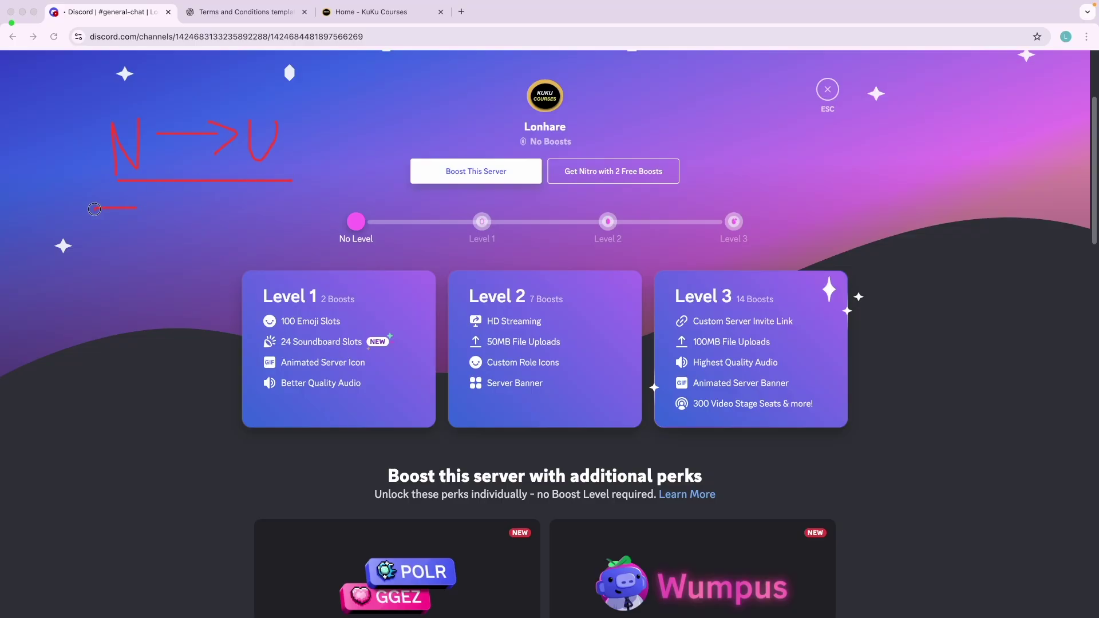
pyautogui.moveTo(95, 209)
pyautogui.mouseDown()
pyautogui.moveTo(98, 249)
pyautogui.moveTo(139, 196)
pyautogui.moveTo(96, 223)
pyautogui.moveTo(155, 246)
pyautogui.moveTo(97, 250)
pyautogui.mouseUp()
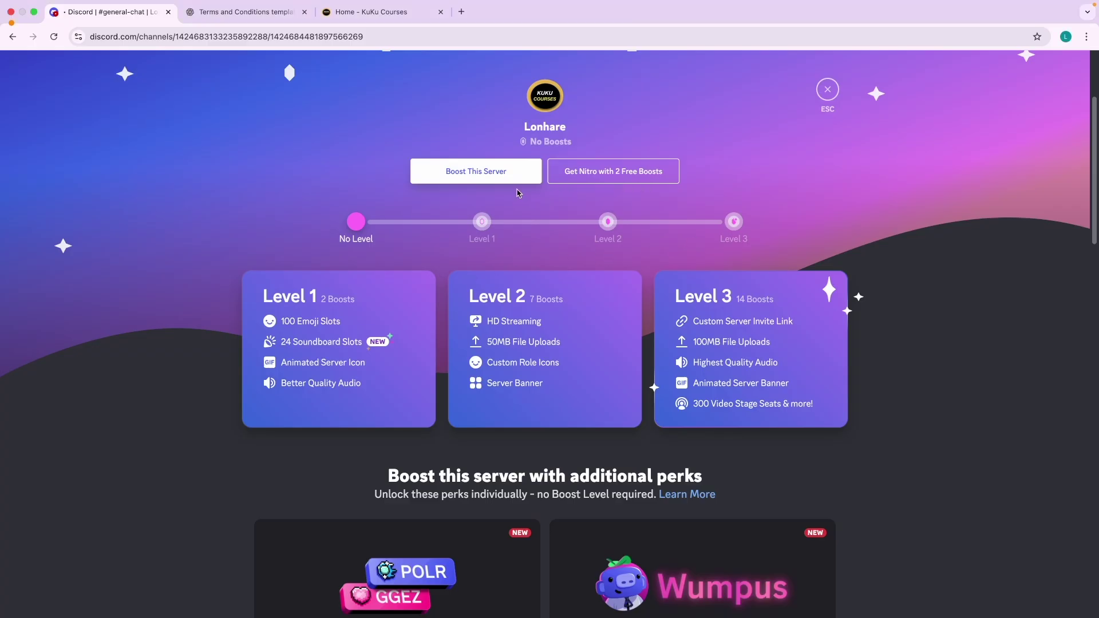
pyautogui.click(461, 170)
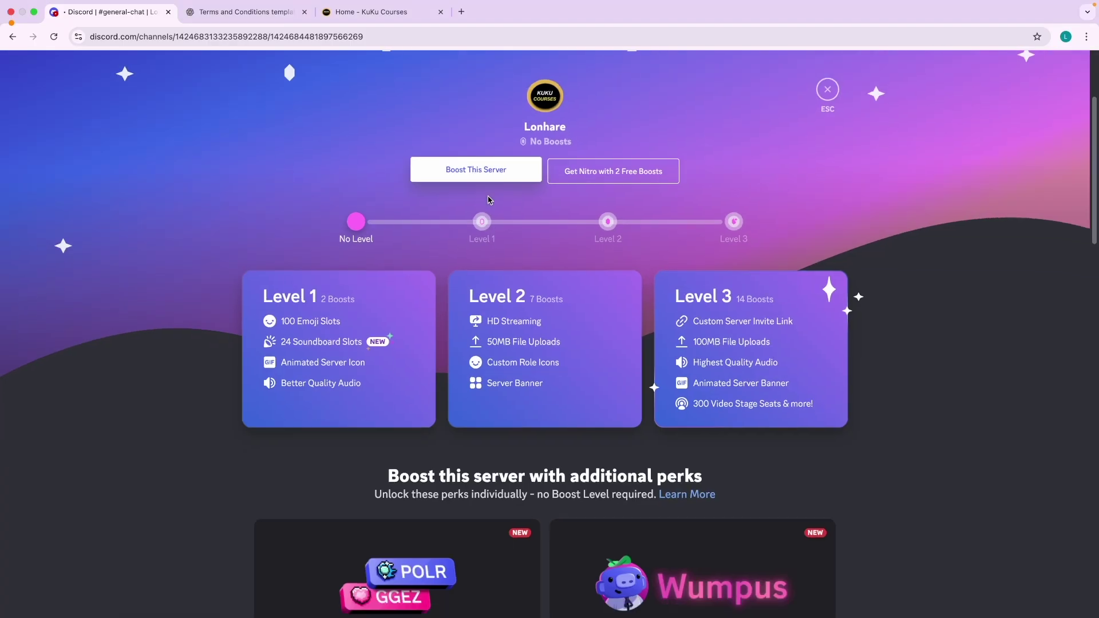
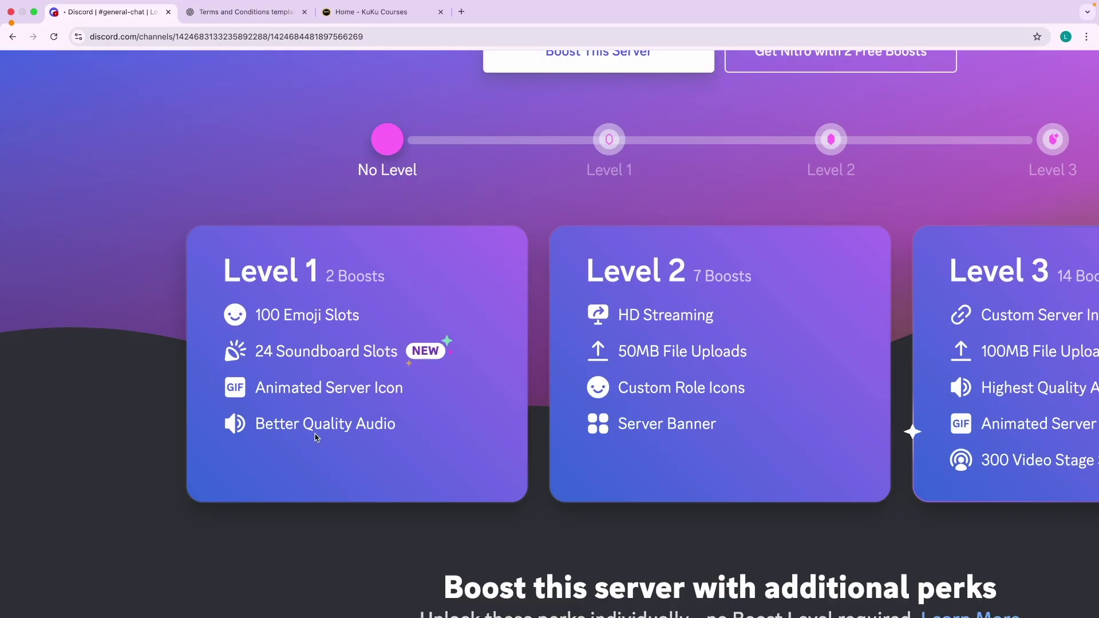
# Compare the Level 1, Level 2 and Level 3 boost perks and the full perks table, and close the boost page.
pyautogui.keyDown('ctrl'); pyautogui.scroll(5, 325, 437); pyautogui.keyUp('ctrl')
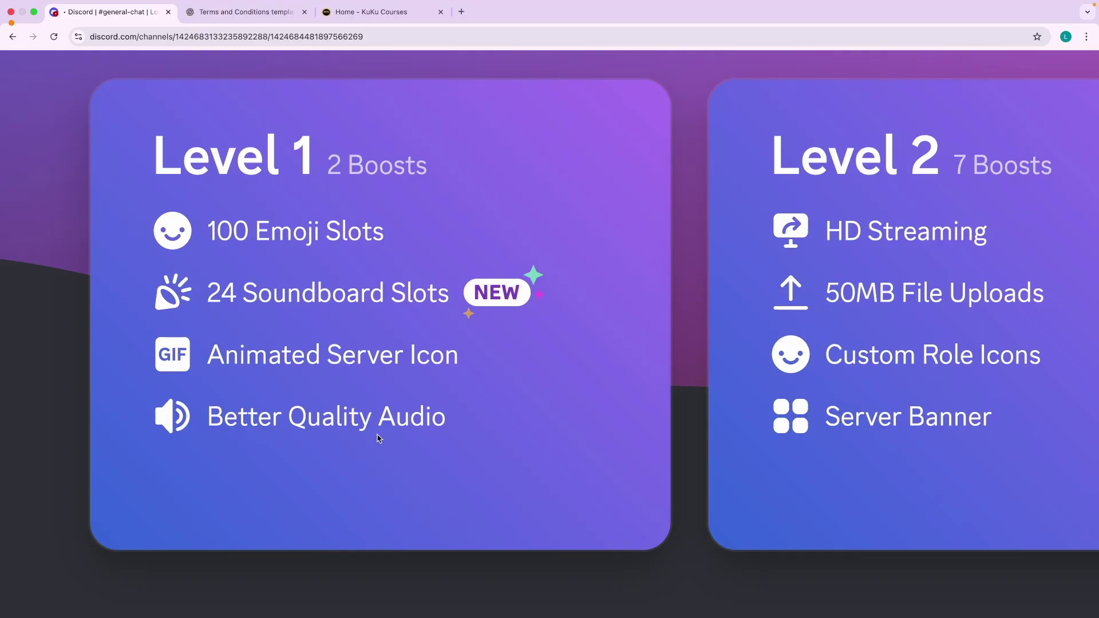
pyautogui.keyDown('ctrl'); pyautogui.scroll(-5, 377, 438); pyautogui.keyUp('ctrl')
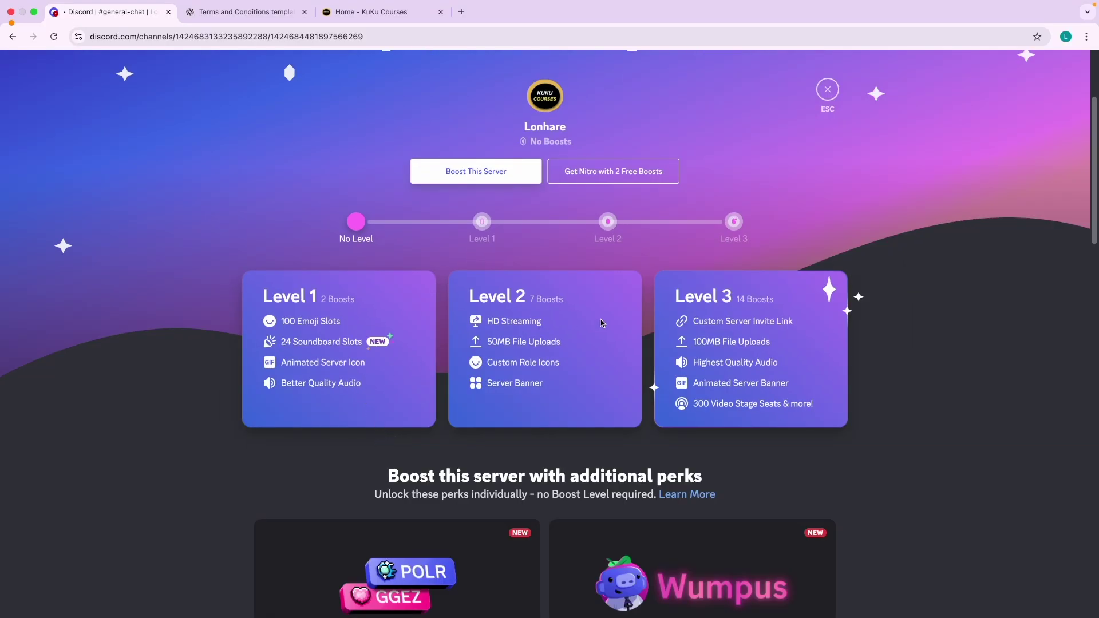
pyautogui.moveTo(750, 235)
pyautogui.keyDown('ctrl'); pyautogui.scroll(5, 750, 231); pyautogui.keyUp('ctrl')
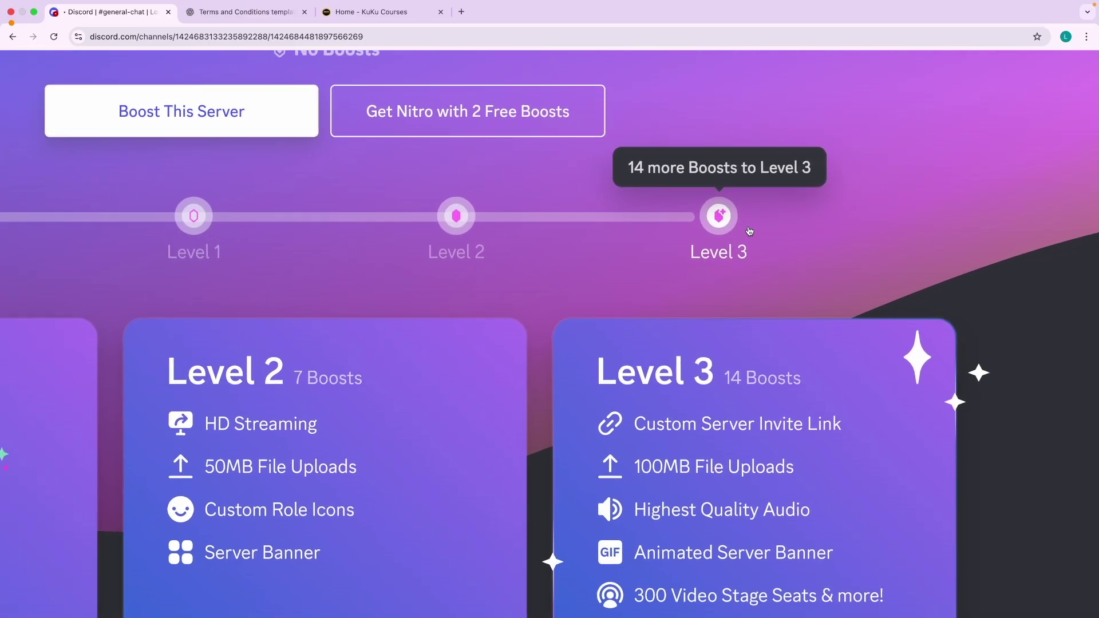
pyautogui.keyDown('ctrl'); pyautogui.scroll(-5, 749, 231); pyautogui.keyUp('ctrl')
pyautogui.keyDown('ctrl'); pyautogui.scroll(5, 732, 323); pyautogui.keyUp('ctrl')
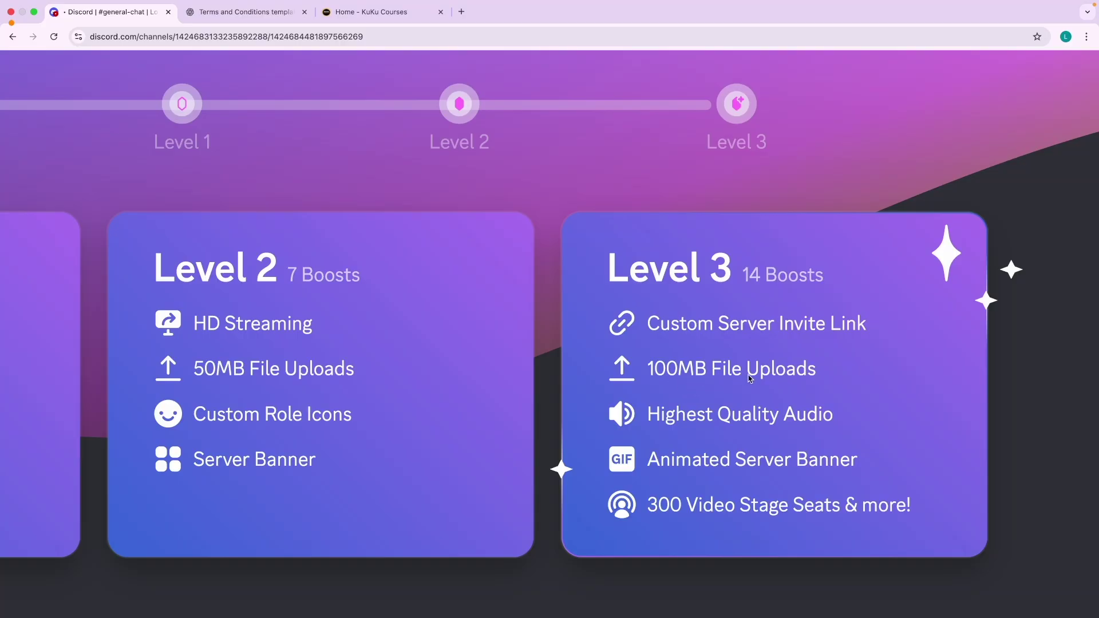
pyautogui.scroll(-5, 749, 377)
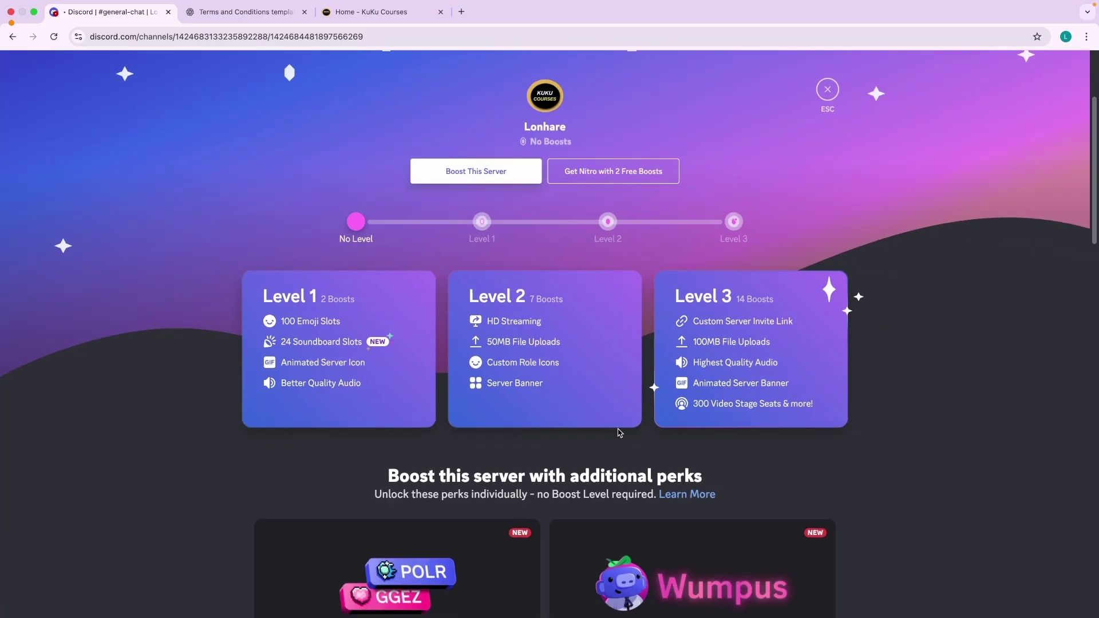
pyautogui.scroll(-15, 618, 433)
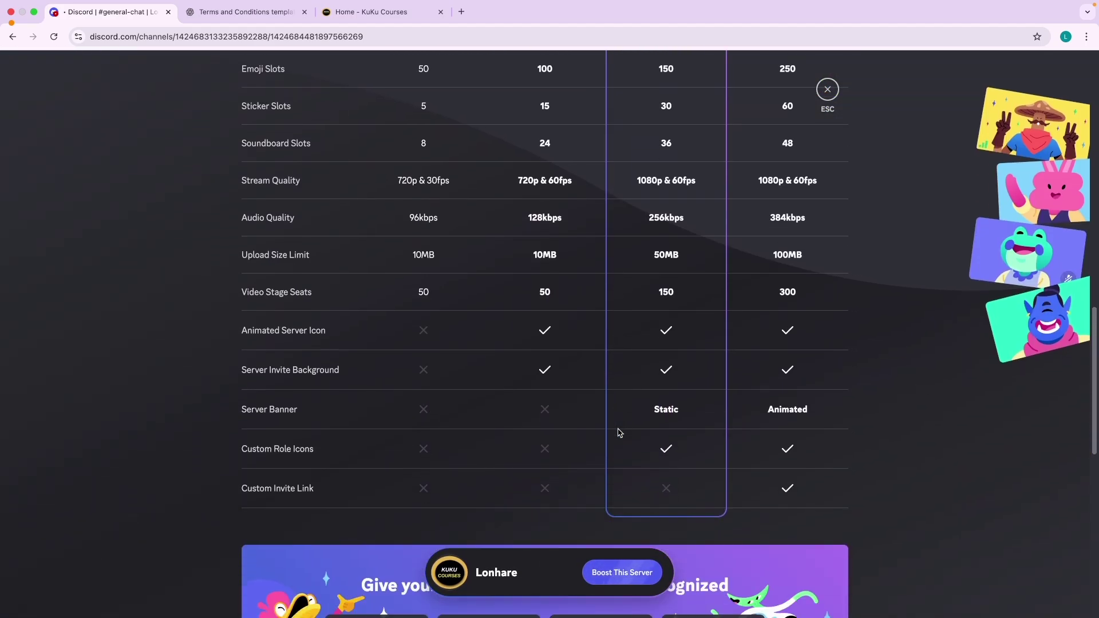
pyautogui.scroll(20, 439, 224)
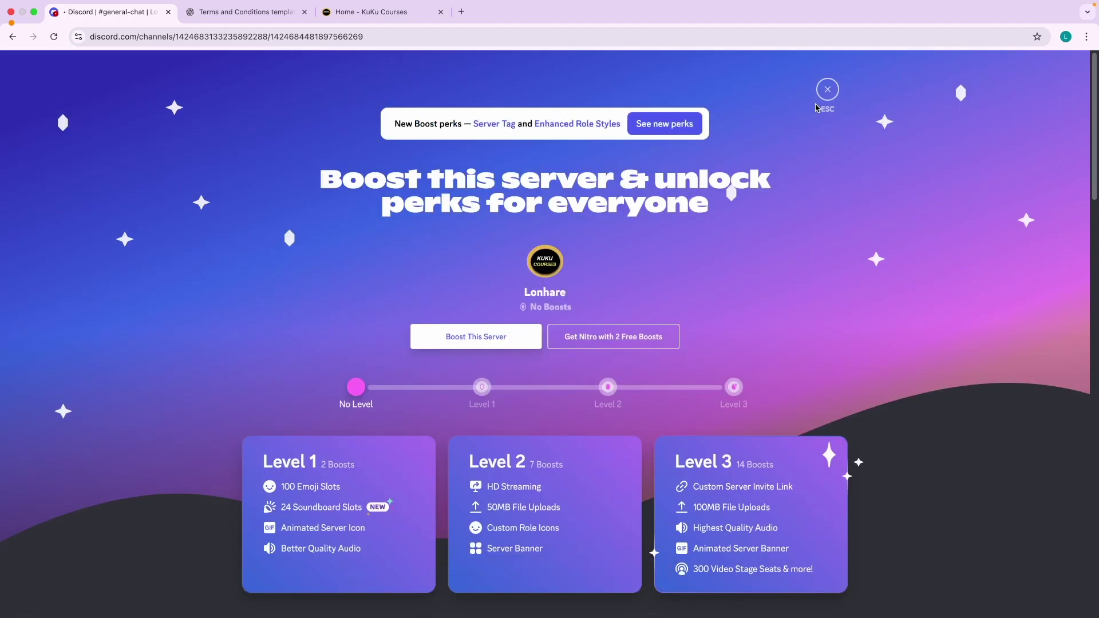
pyautogui.click(826, 91)
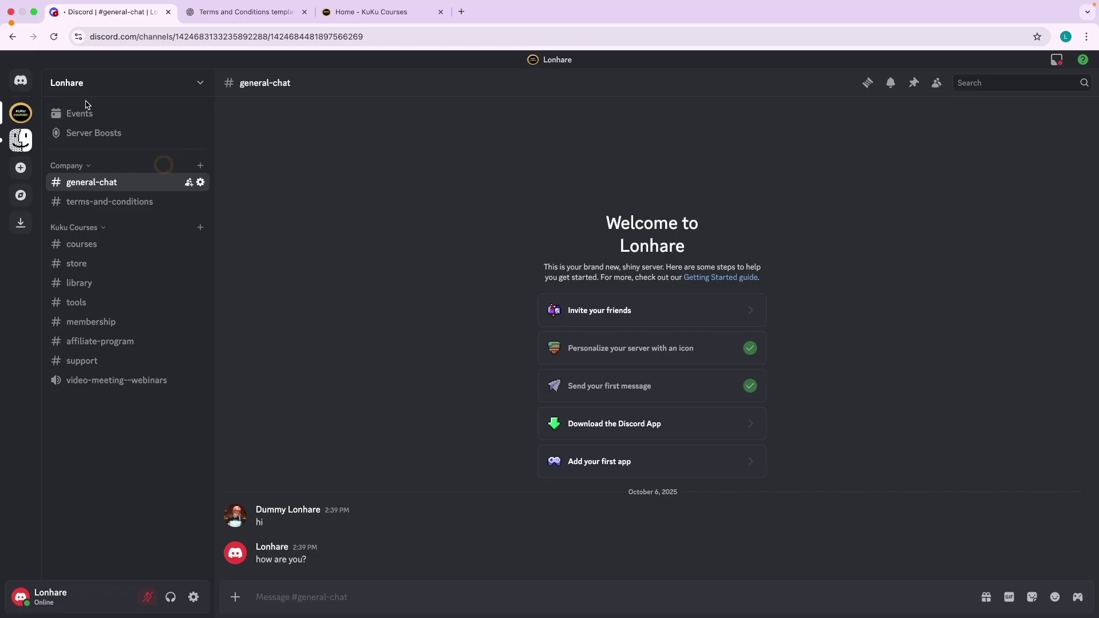
# View the server's invite link dialog for general-chat and close it.
pyautogui.click(84, 84)
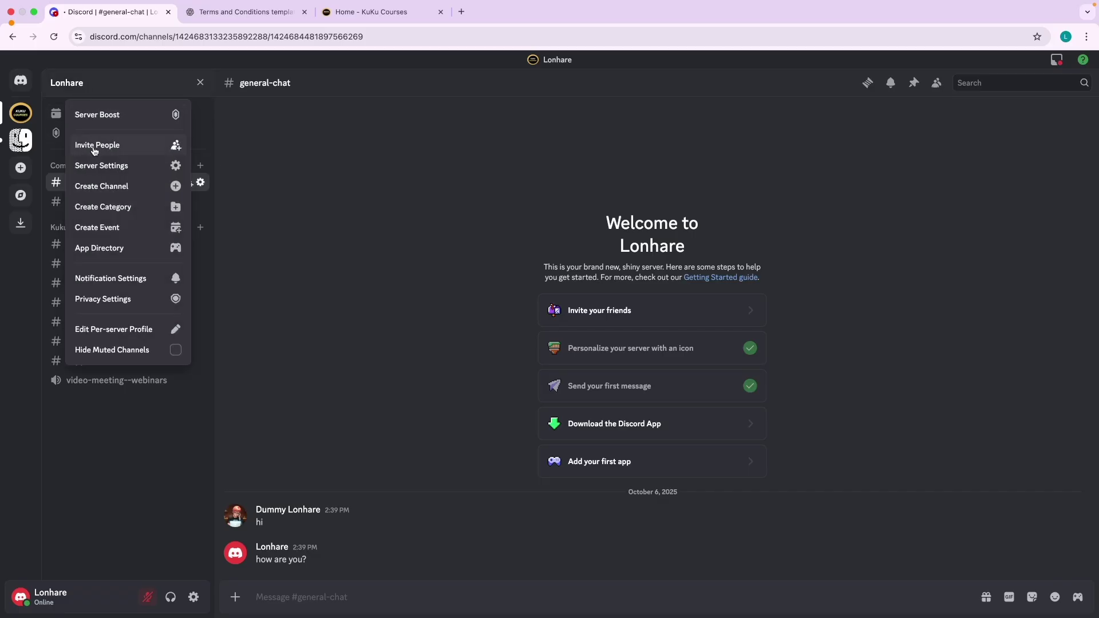
pyautogui.click(95, 148)
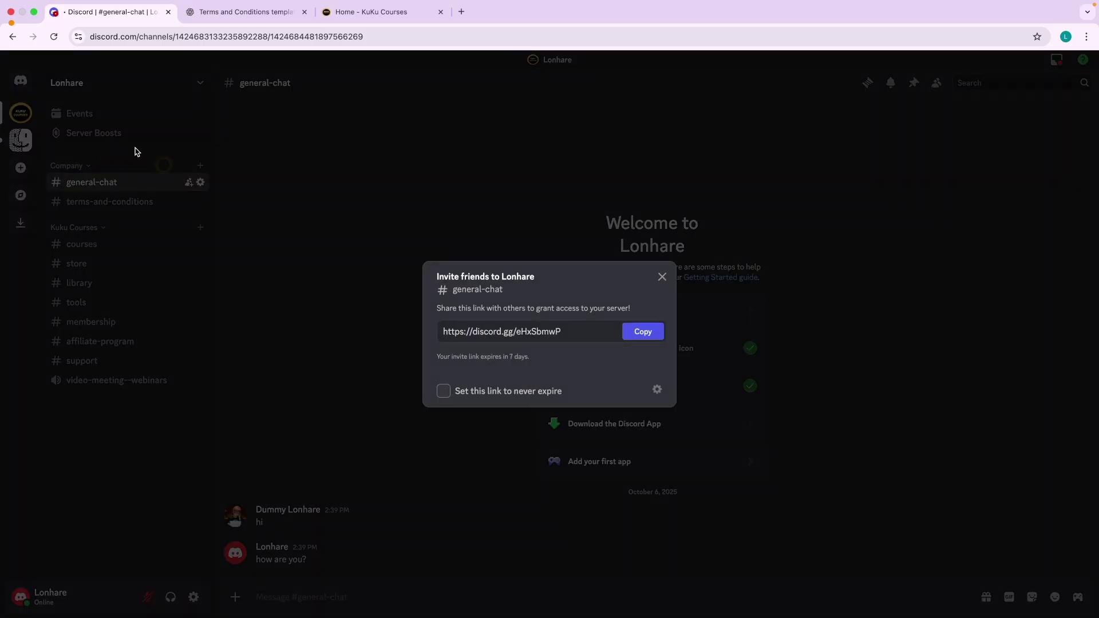
pyautogui.click(664, 277)
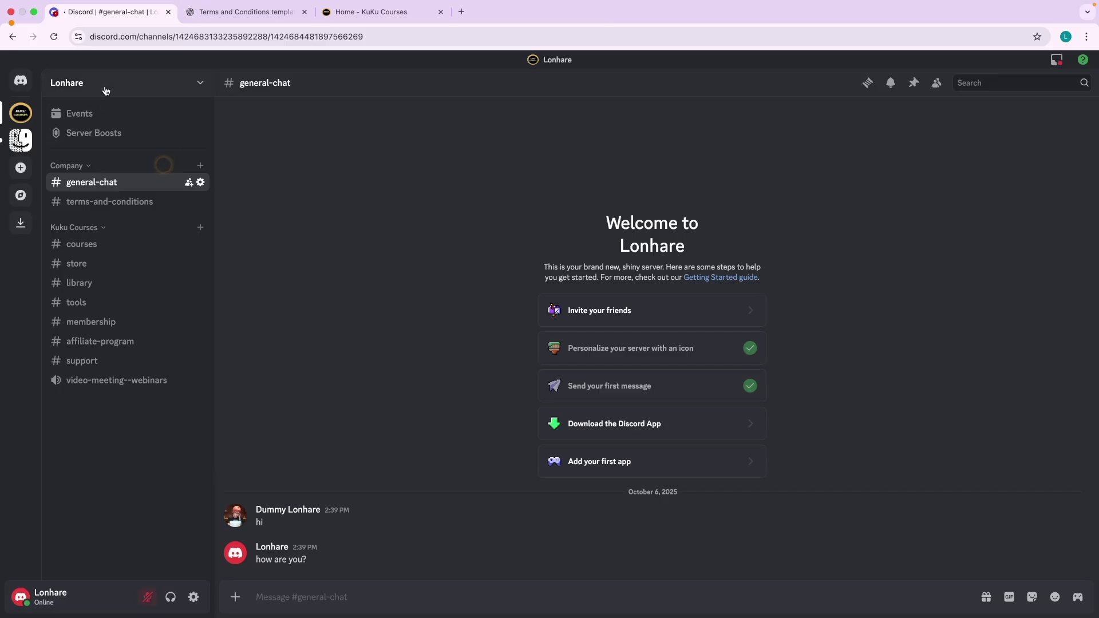
# Open the Server Settings and review the Server Profile options, including name, icon, banner and traits.
pyautogui.click(106, 87)
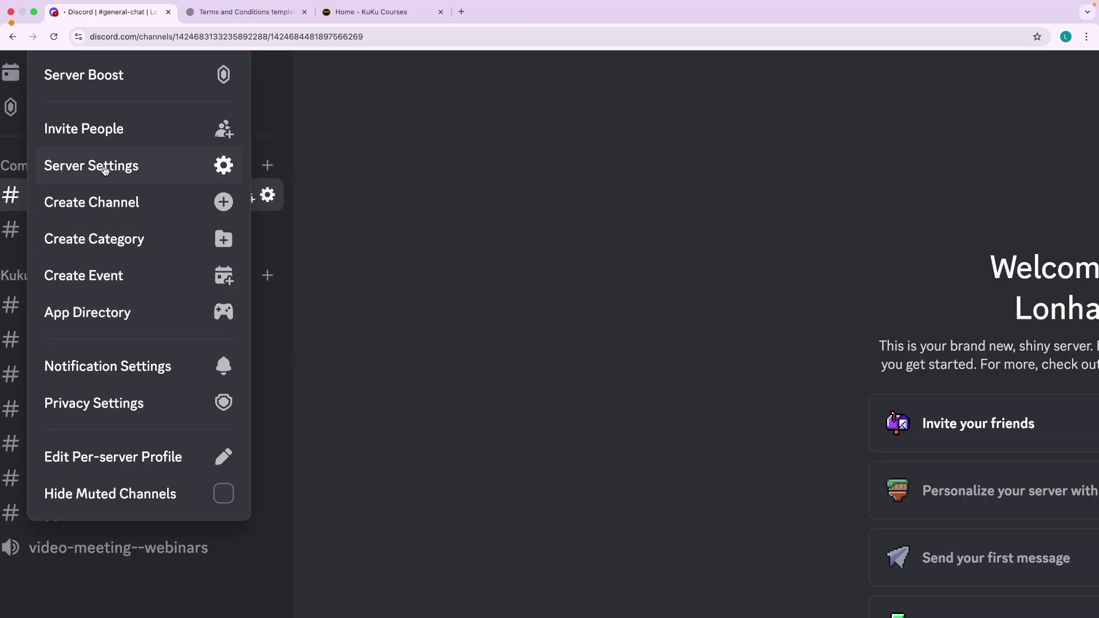
pyautogui.click(103, 169)
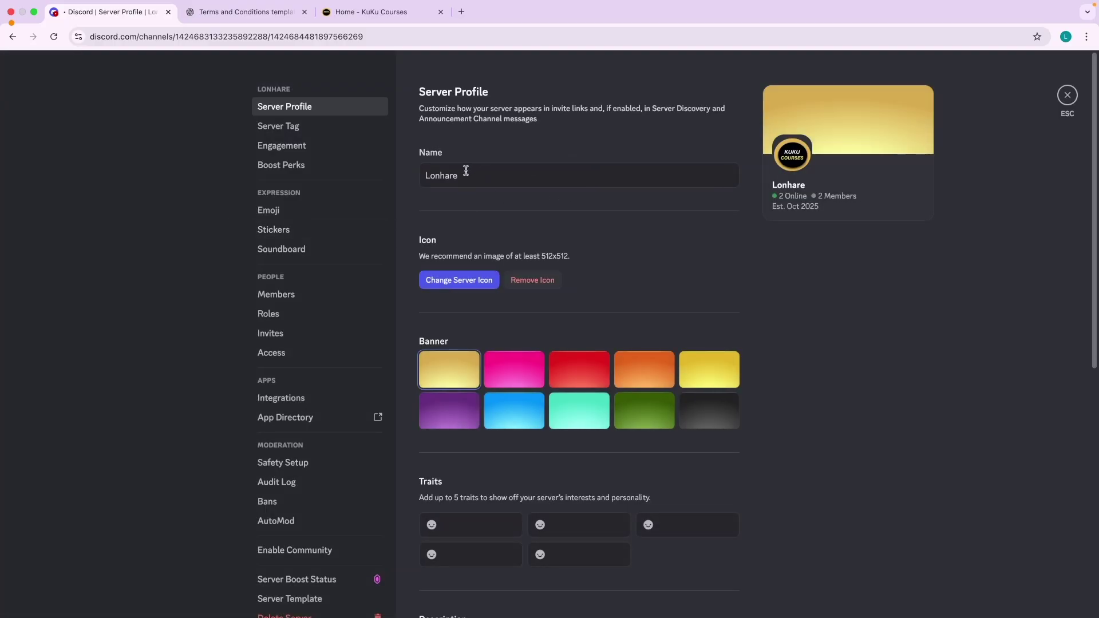
pyautogui.scroll(-5, 492, 327)
pyautogui.scroll(5, 503, 344)
# Read through the Server Tag settings, including the tag description, name, badge and color choices.
pyautogui.click(273, 126)
pyautogui.scroll(-2, 498, 291)
pyautogui.scroll(2, 497, 292)
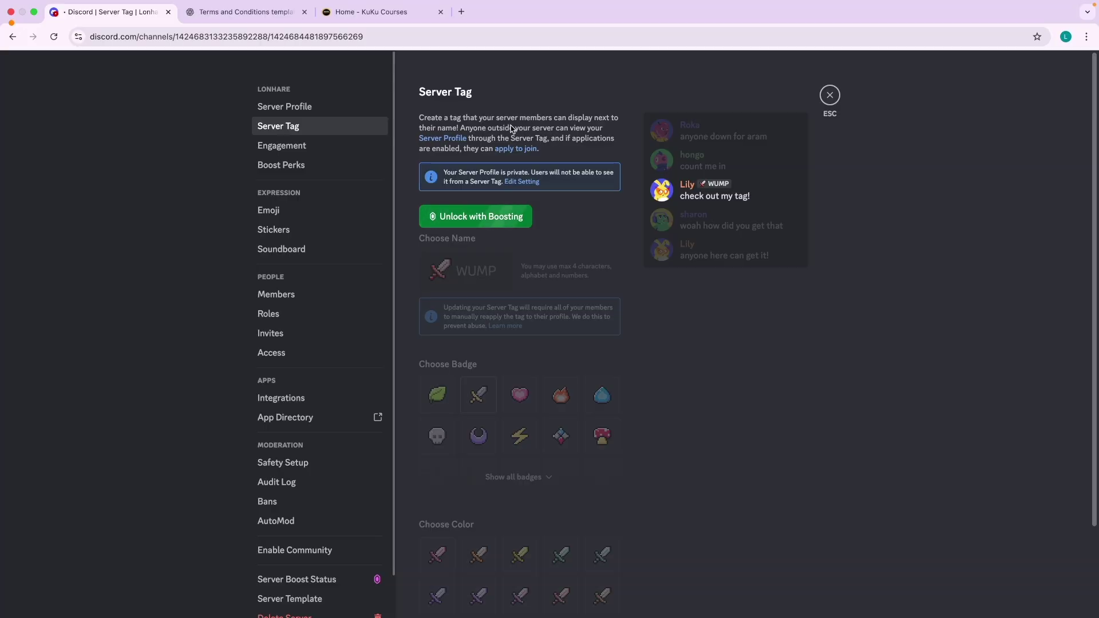
pyautogui.scroll(3, 508, 127)
pyautogui.scroll(3, 509, 127)
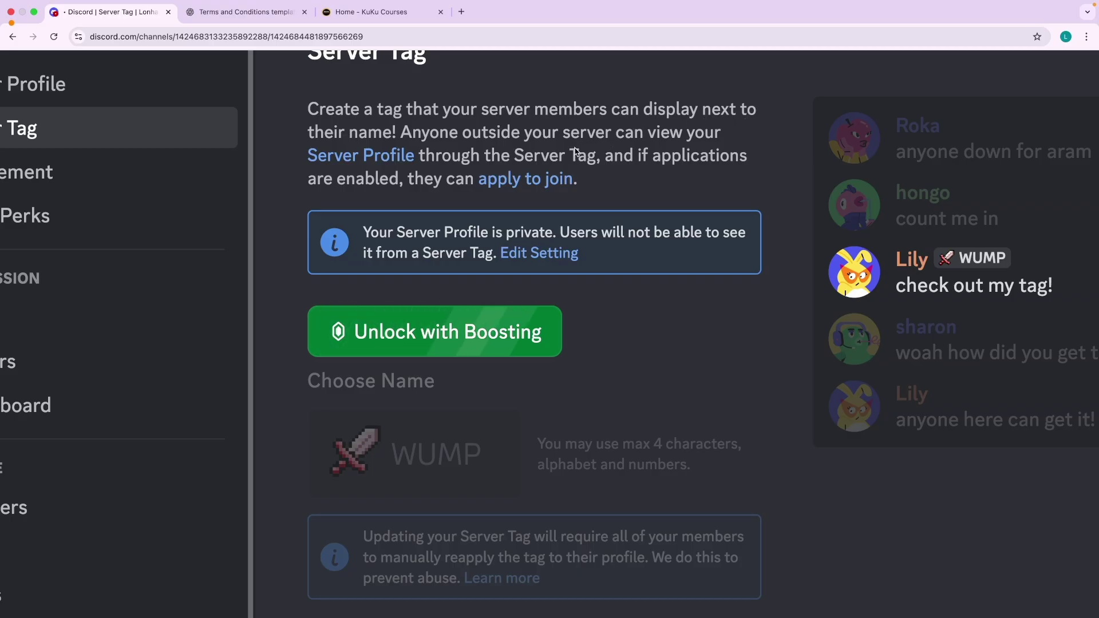
pyautogui.scroll(-3, 727, 126)
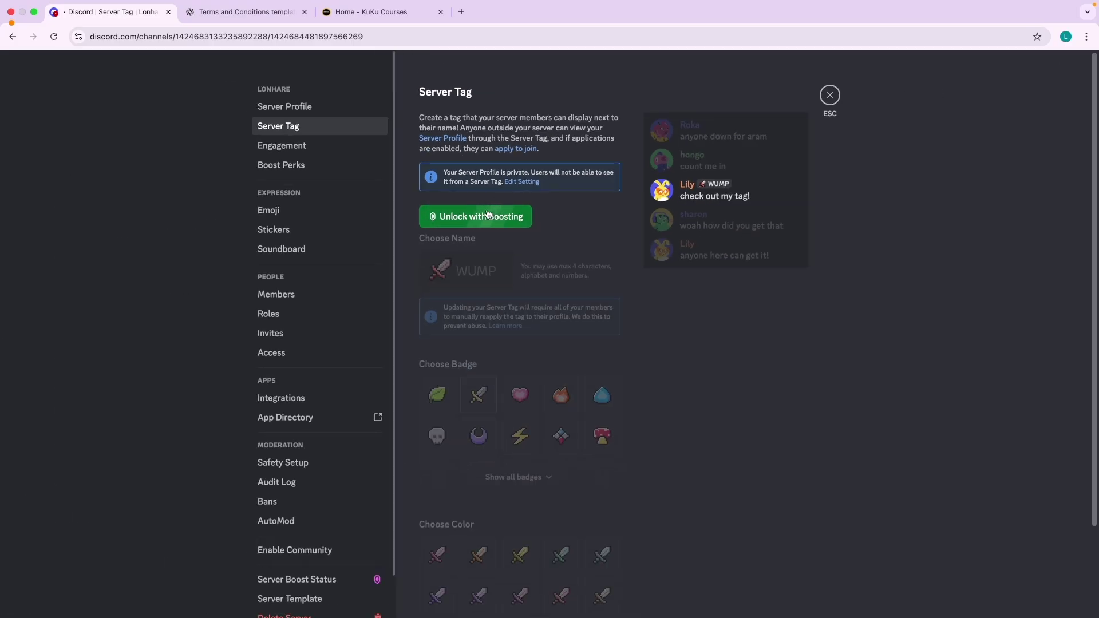
# Review the Engagement settings through to the Server Widget option, and the Boost Perks page.
pyautogui.click(284, 147)
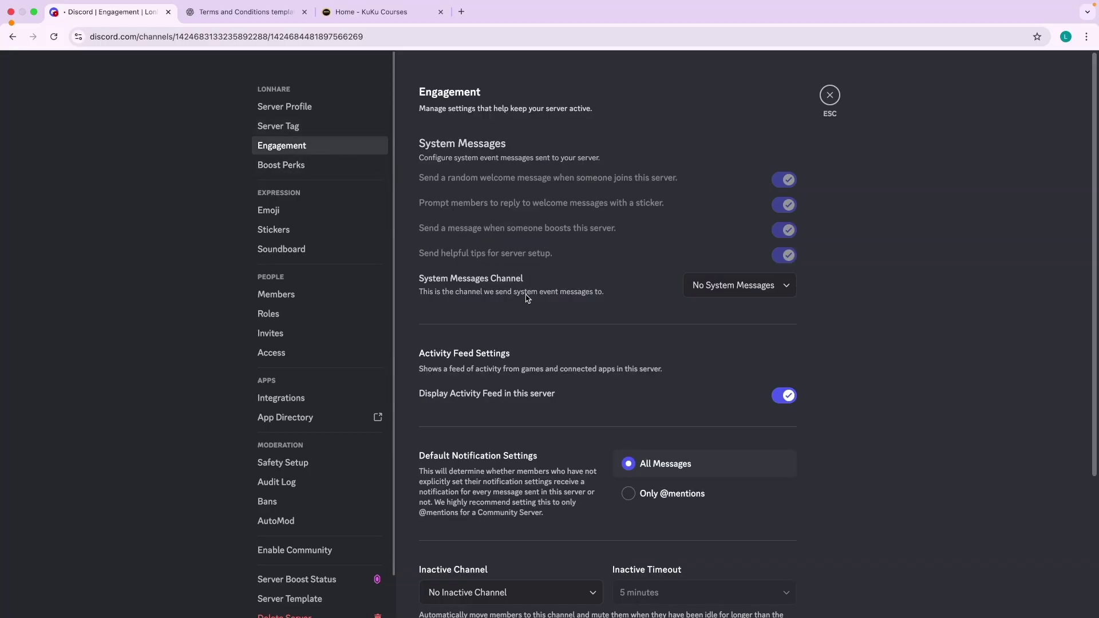
pyautogui.scroll(-3, 526, 295)
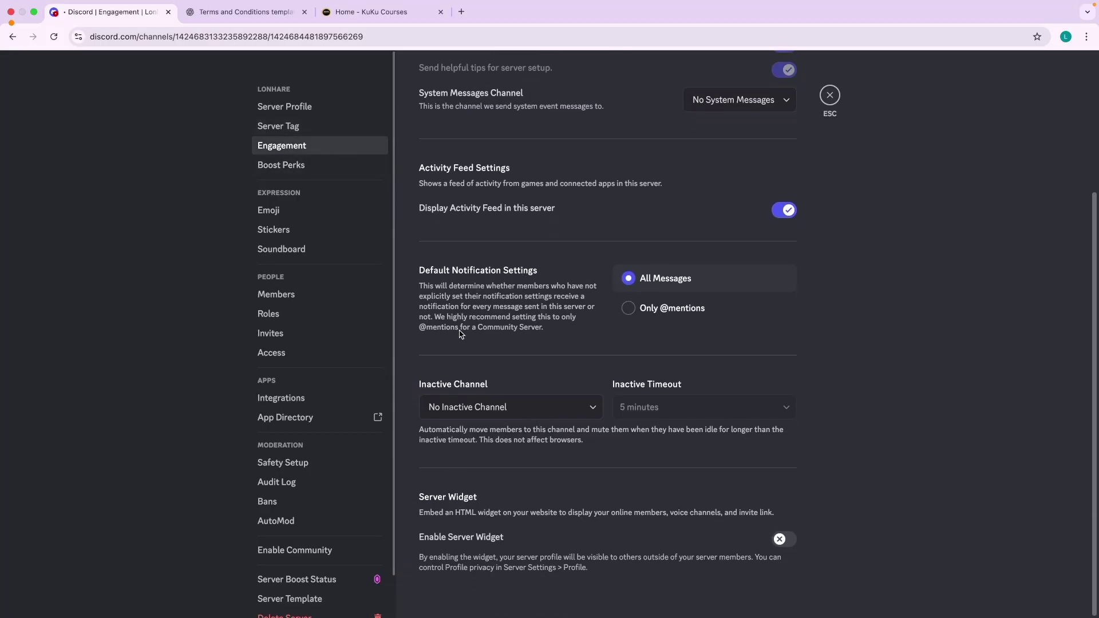
pyautogui.scroll(3, 478, 322)
pyautogui.click(303, 166)
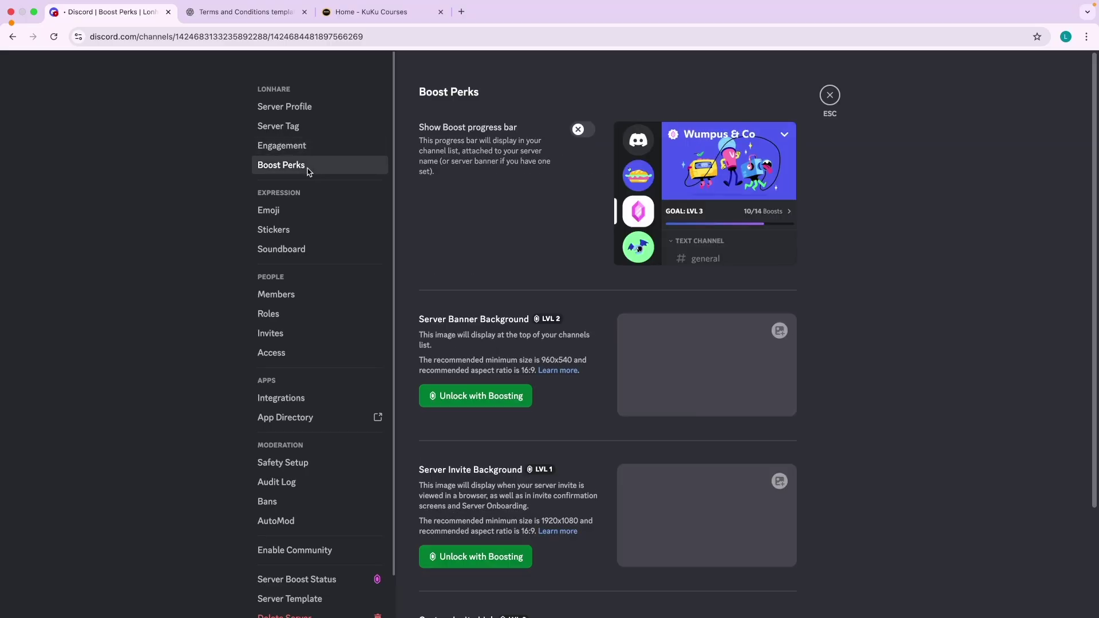
pyautogui.scroll(-2, 497, 372)
pyautogui.scroll(2, 502, 380)
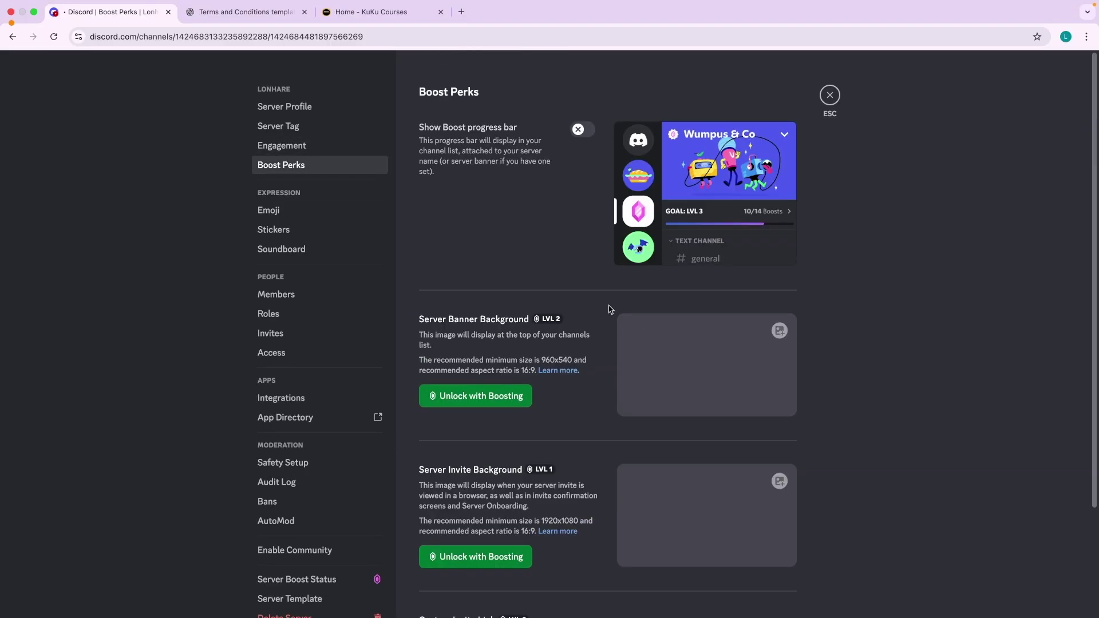
# Review the server's expression settings for Emoji, Stickers and Soundboard.
pyautogui.click(277, 211)
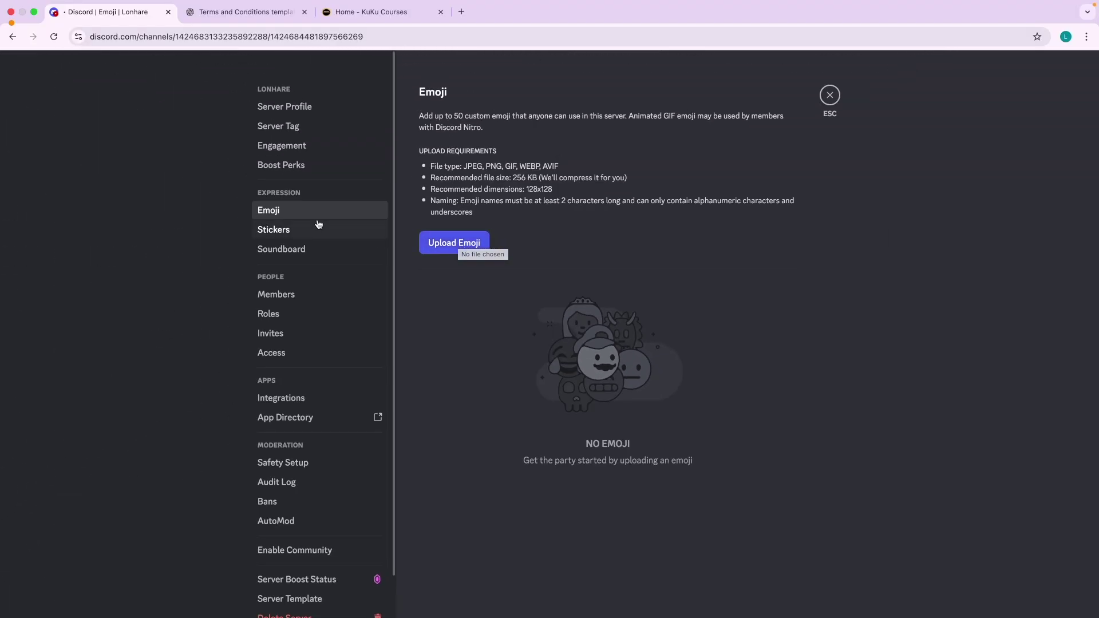
pyautogui.click(295, 228)
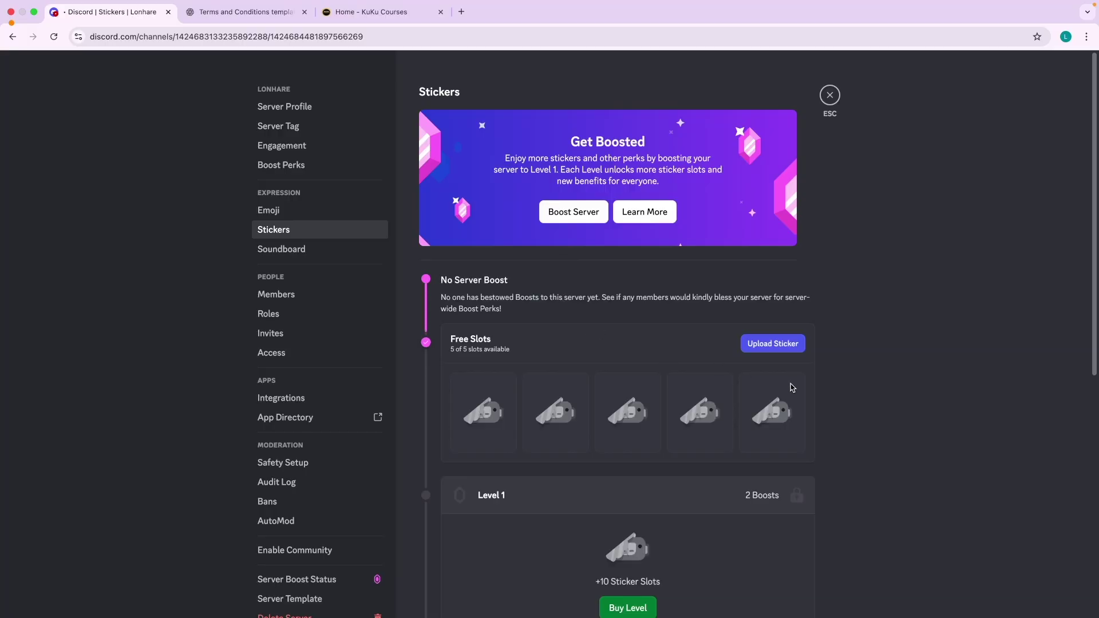
pyautogui.scroll(-6, 708, 397)
pyautogui.scroll(6, 579, 366)
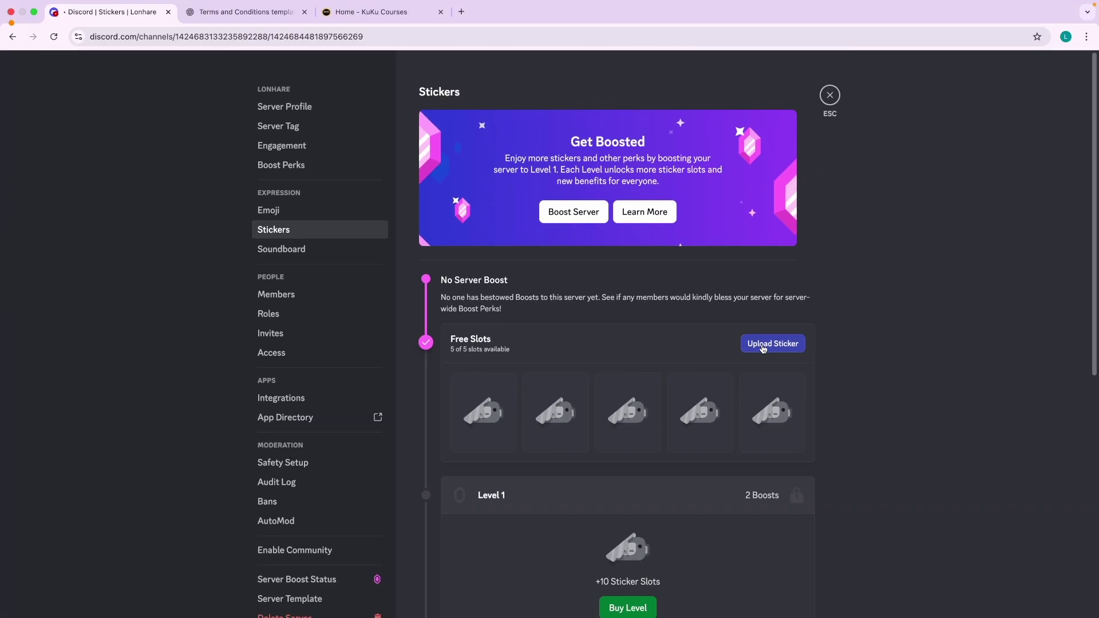
pyautogui.click(280, 252)
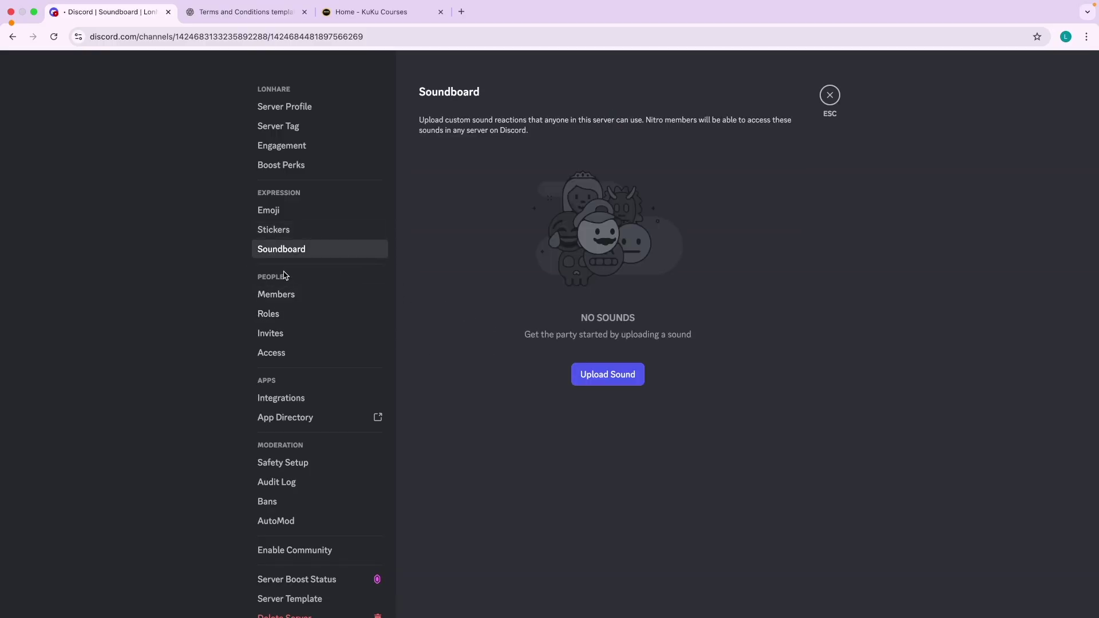
# Check the Server Members page, and create a new server role named Admin.
pyautogui.click(285, 295)
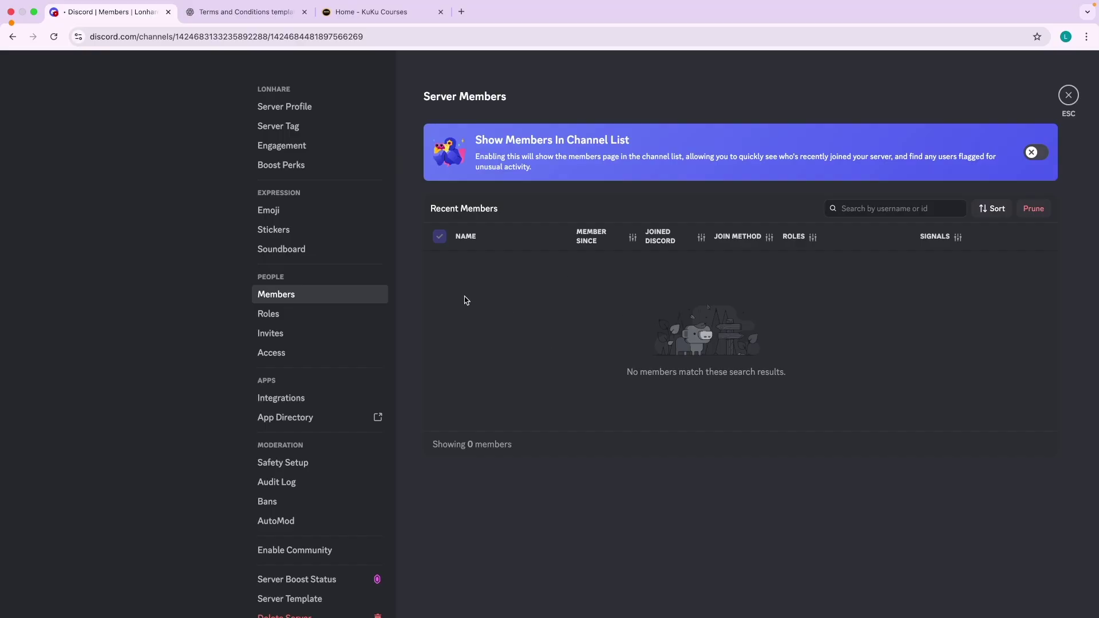
pyautogui.click(287, 322)
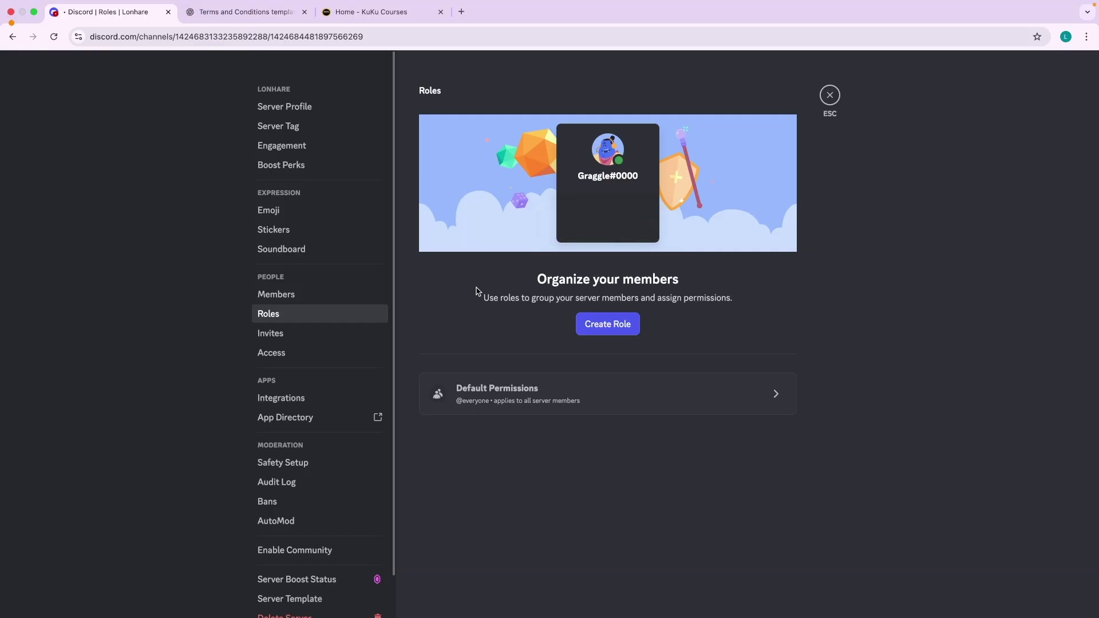
pyautogui.click(605, 325)
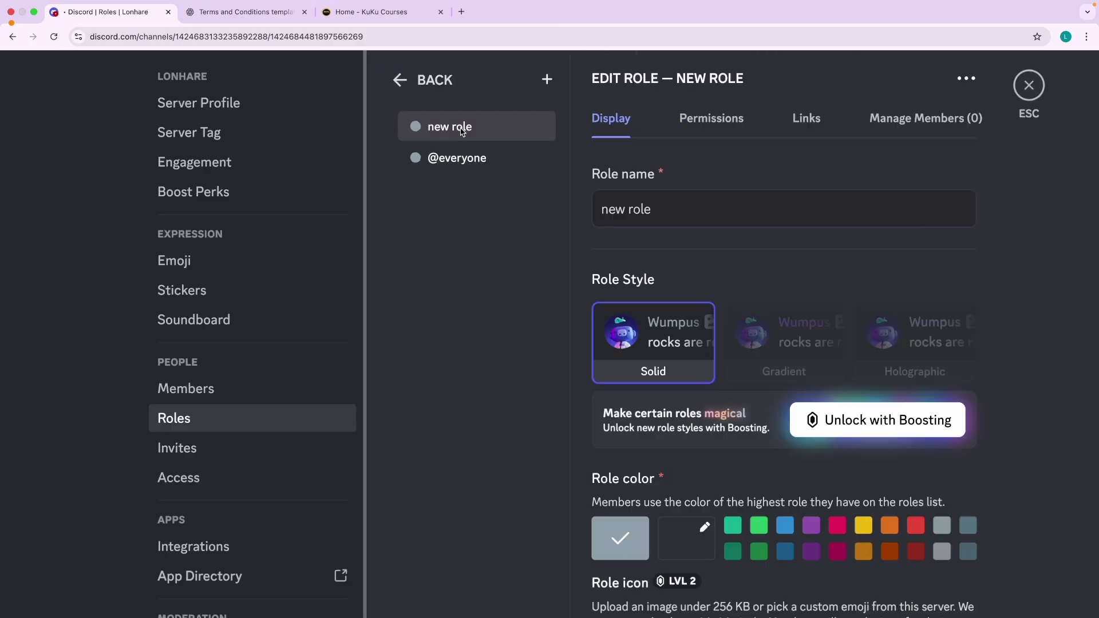
pyautogui.tripleClick(565, 174)
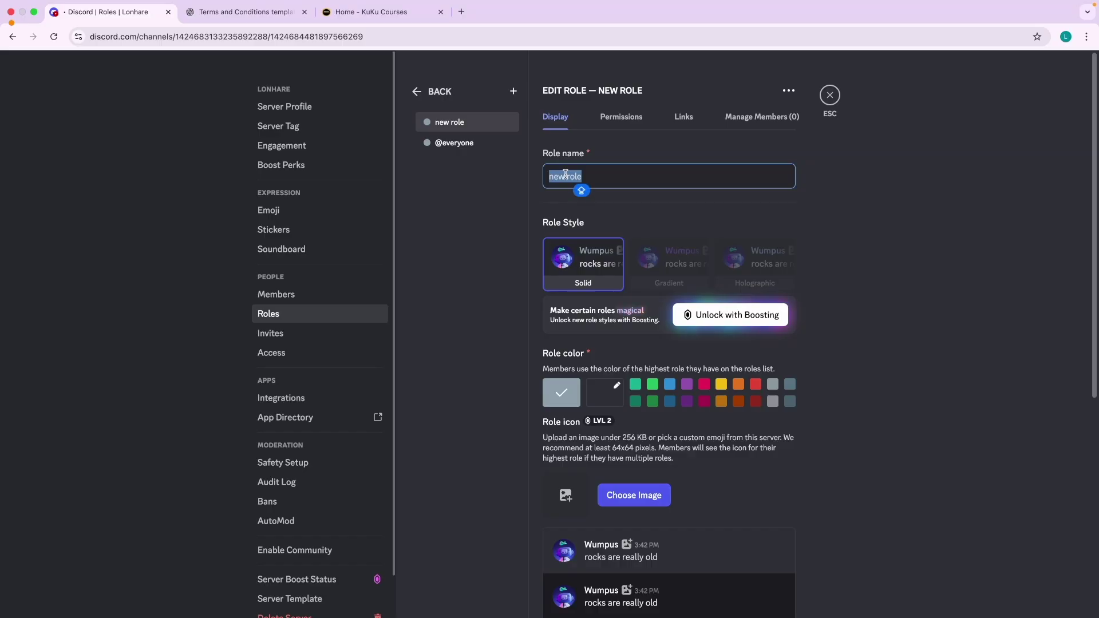
pyautogui.write('Admin')
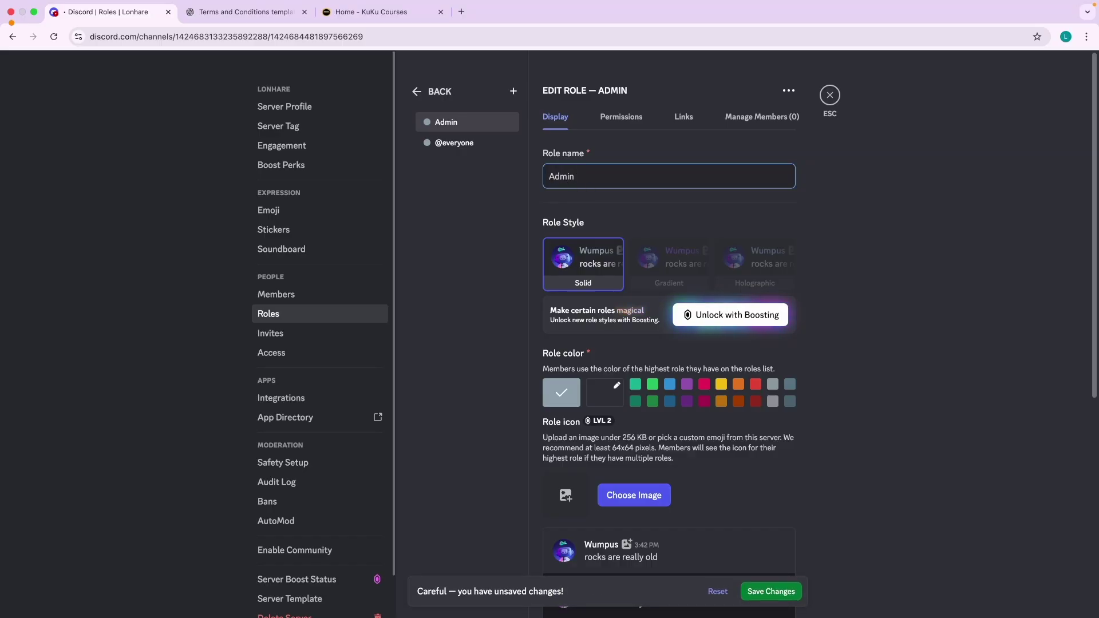
pyautogui.click(490, 292)
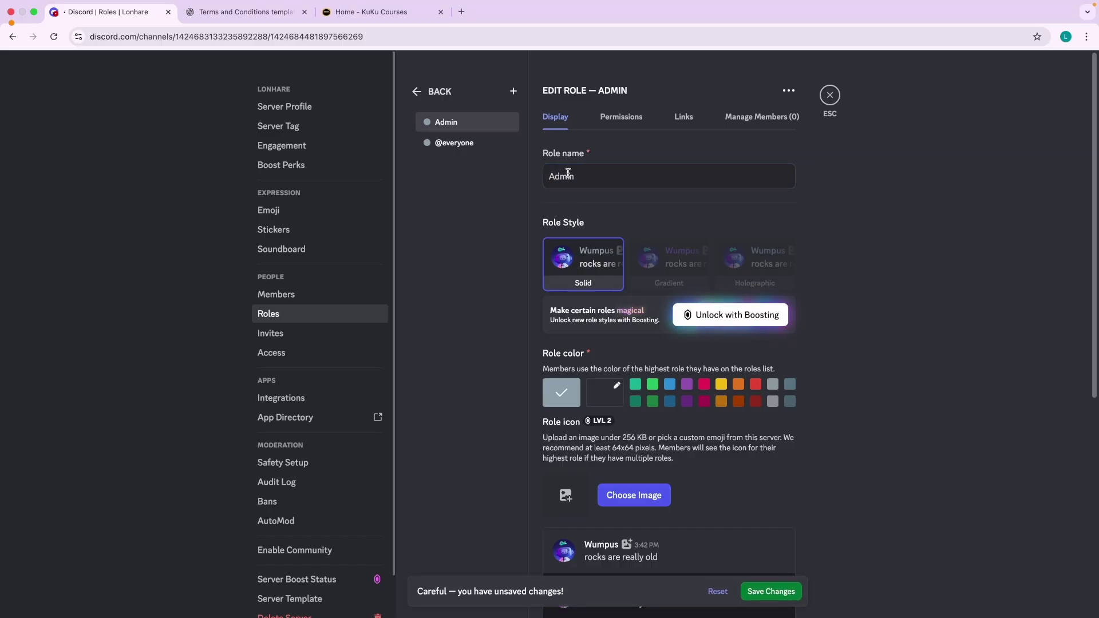
# Give the Admin role the bright pink color and look over its remaining display options.
pyautogui.scroll(-2, 608, 315)
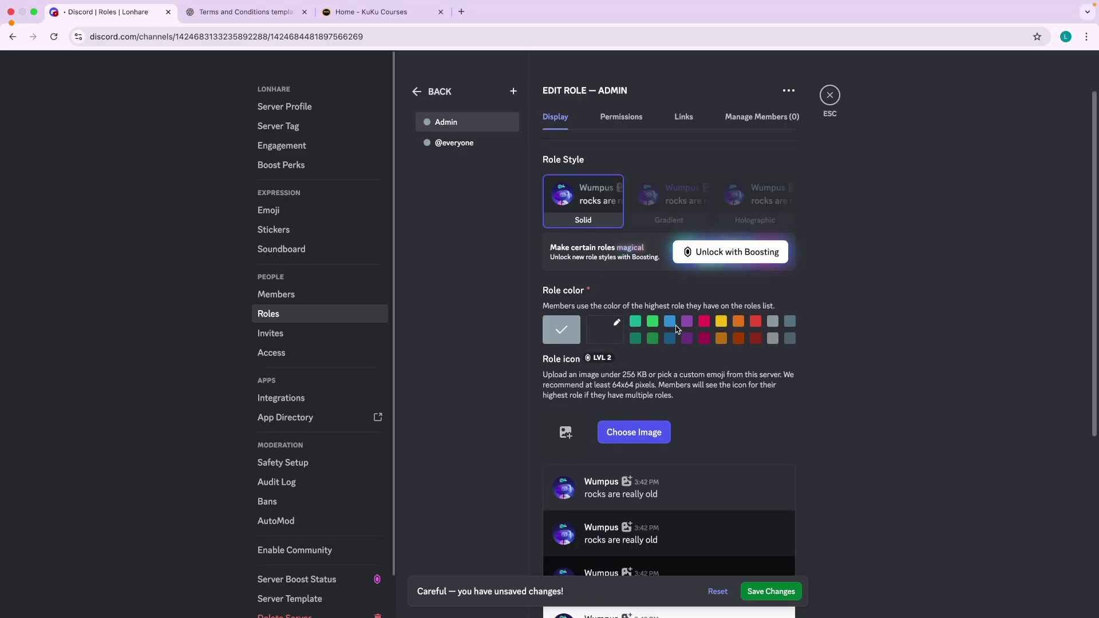
pyautogui.scroll(2, 658, 331)
pyautogui.click(705, 385)
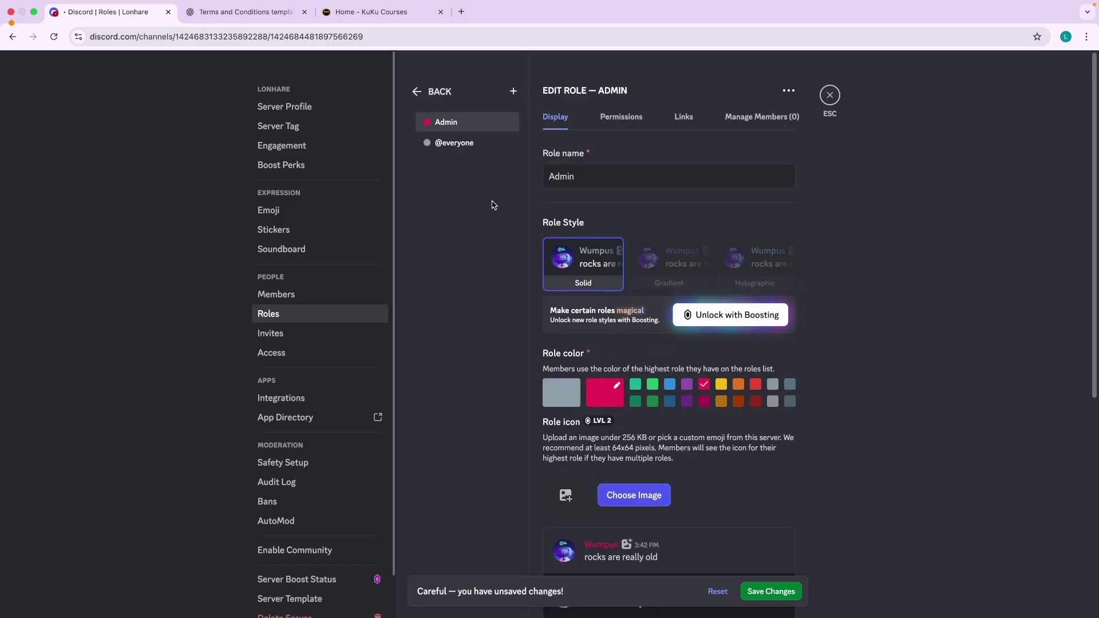
pyautogui.scroll(-10, 682, 398)
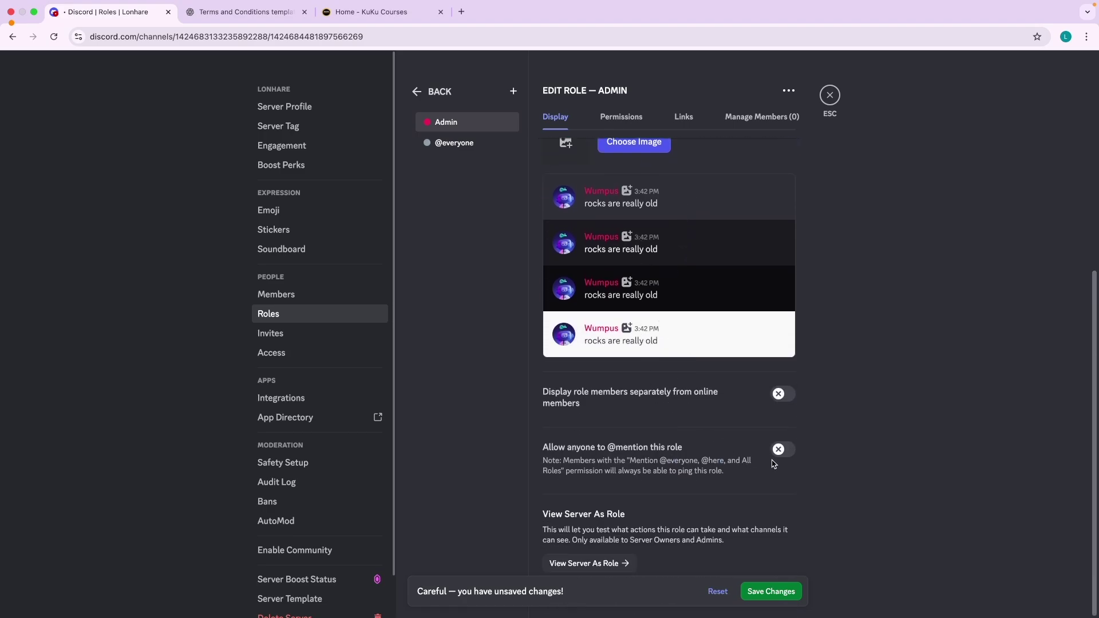
pyautogui.scroll(10, 632, 366)
# Enable every General Server Permission for the Admin role, from View Channels through Manage Server.
pyautogui.click(621, 116)
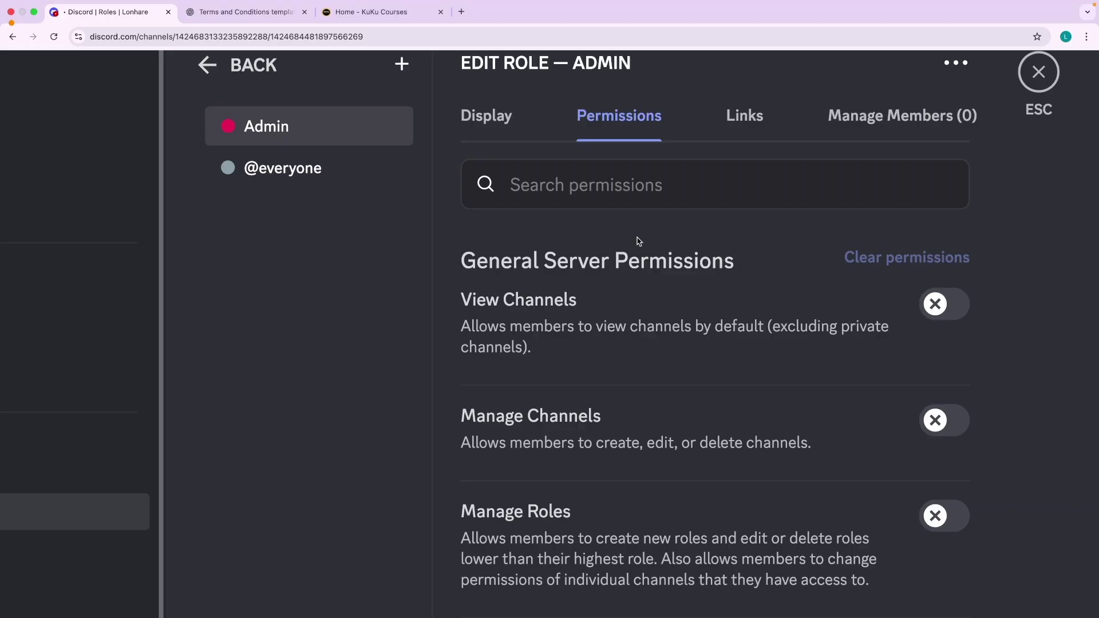
pyautogui.click(780, 211)
pyautogui.click(781, 269)
pyautogui.click(777, 316)
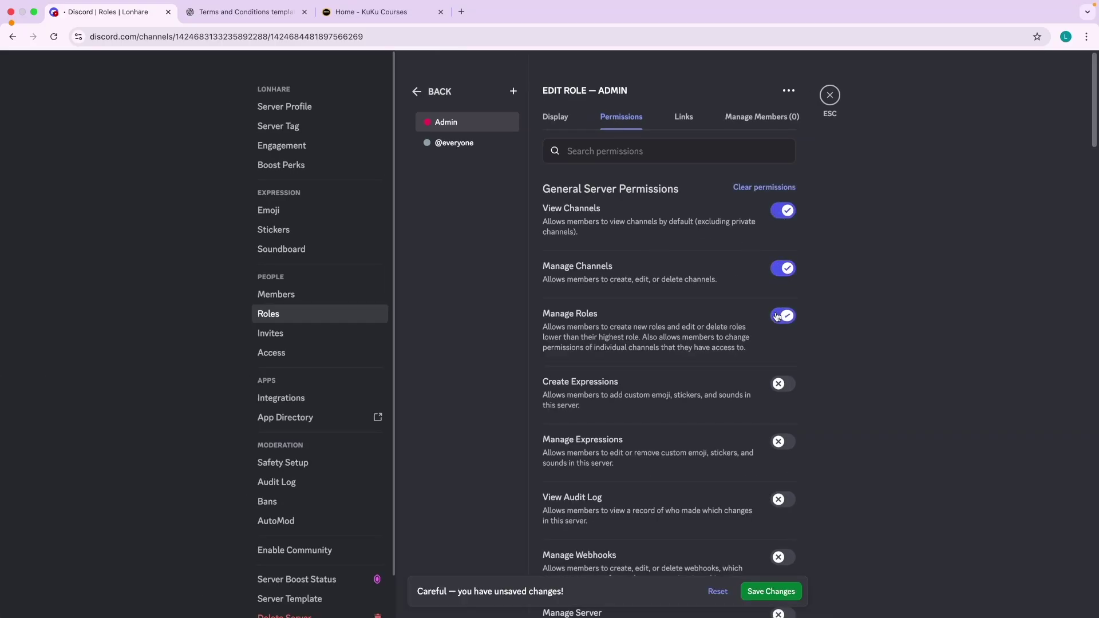
pyautogui.click(779, 383)
pyautogui.scroll(-2, 779, 456)
pyautogui.click(781, 395)
pyautogui.click(786, 337)
pyautogui.click(779, 453)
pyautogui.scroll(-2, 699, 456)
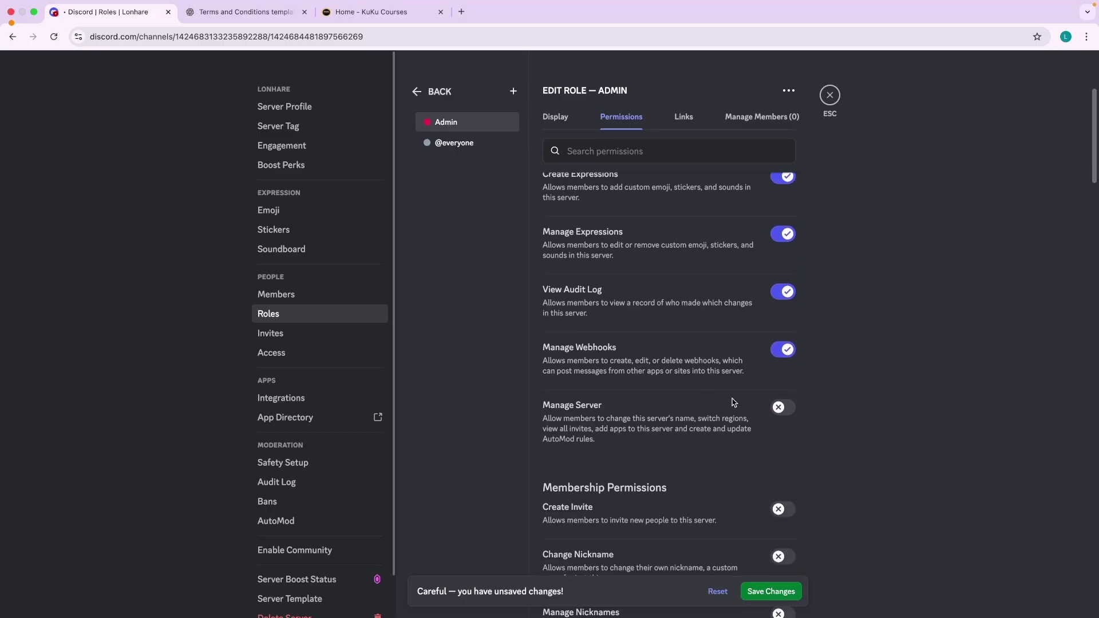
pyautogui.click(782, 407)
# Enable all Membership Permissions for the Admin role, from Create Invite through Timeout Members.
pyautogui.scroll(-4, 672, 339)
pyautogui.click(785, 333)
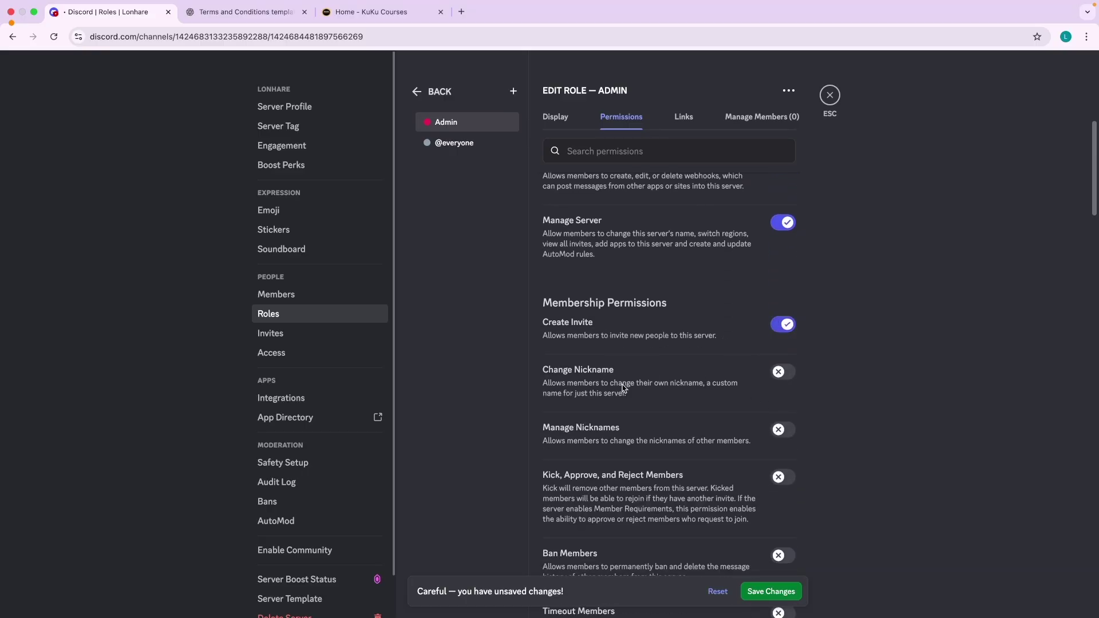
pyautogui.click(778, 373)
pyautogui.click(779, 431)
pyautogui.scroll(-4, 738, 355)
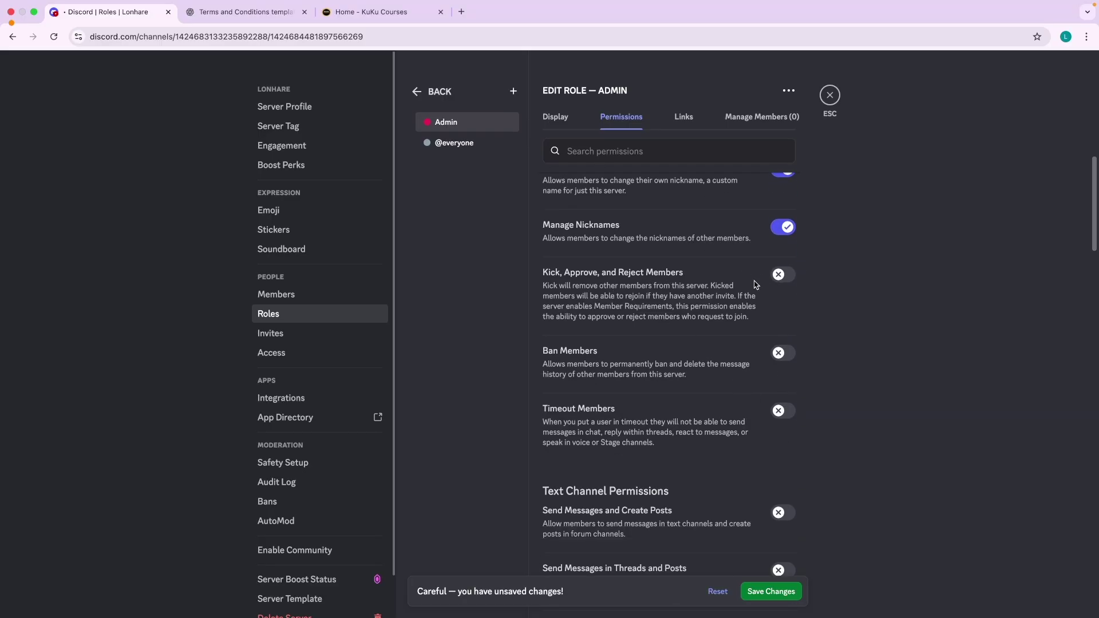
pyautogui.click(782, 281)
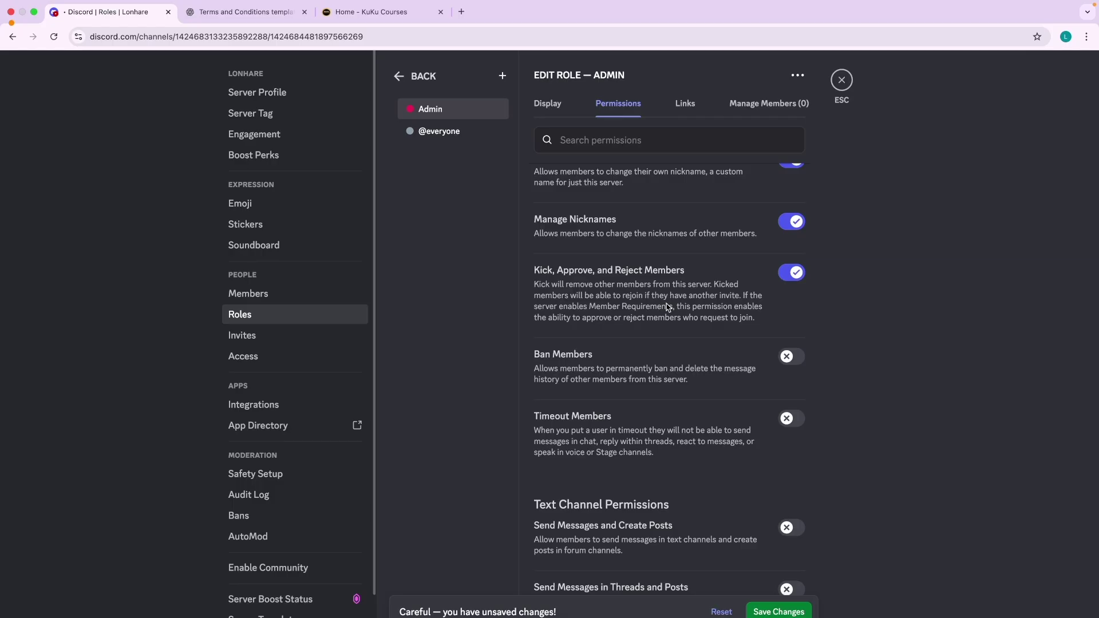
pyautogui.click(788, 357)
pyautogui.click(787, 419)
# Enable the Admin role's Text Channel Permissions from Send Messages and Create Posts through Attach Files.
pyautogui.scroll(-3, 830, 352)
pyautogui.click(792, 319)
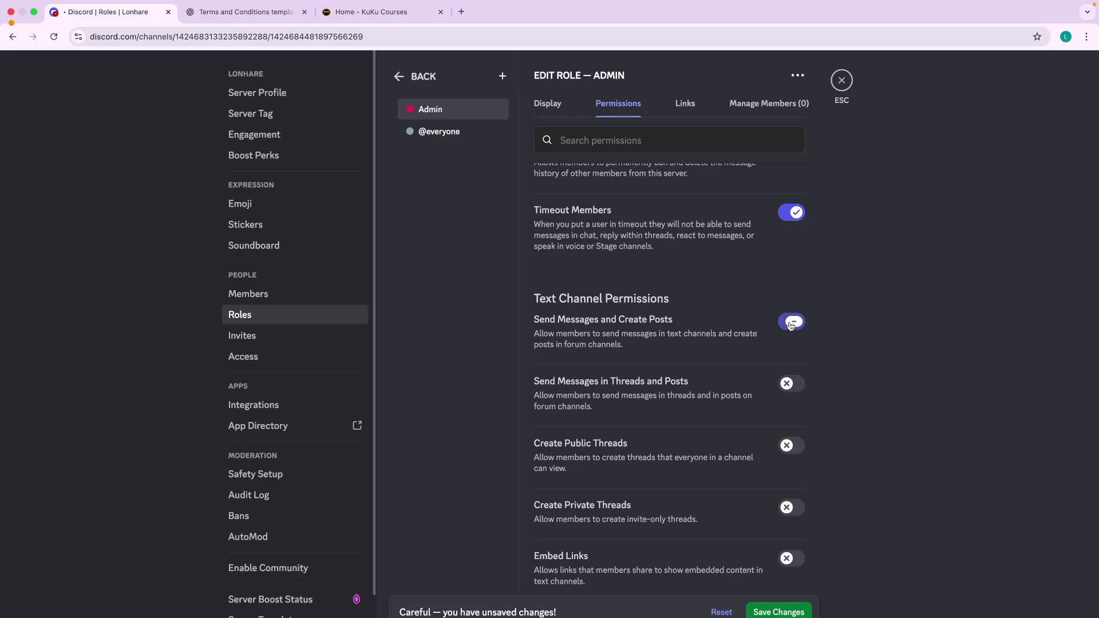
pyautogui.click(788, 382)
pyautogui.click(787, 447)
pyautogui.scroll(-2, 786, 449)
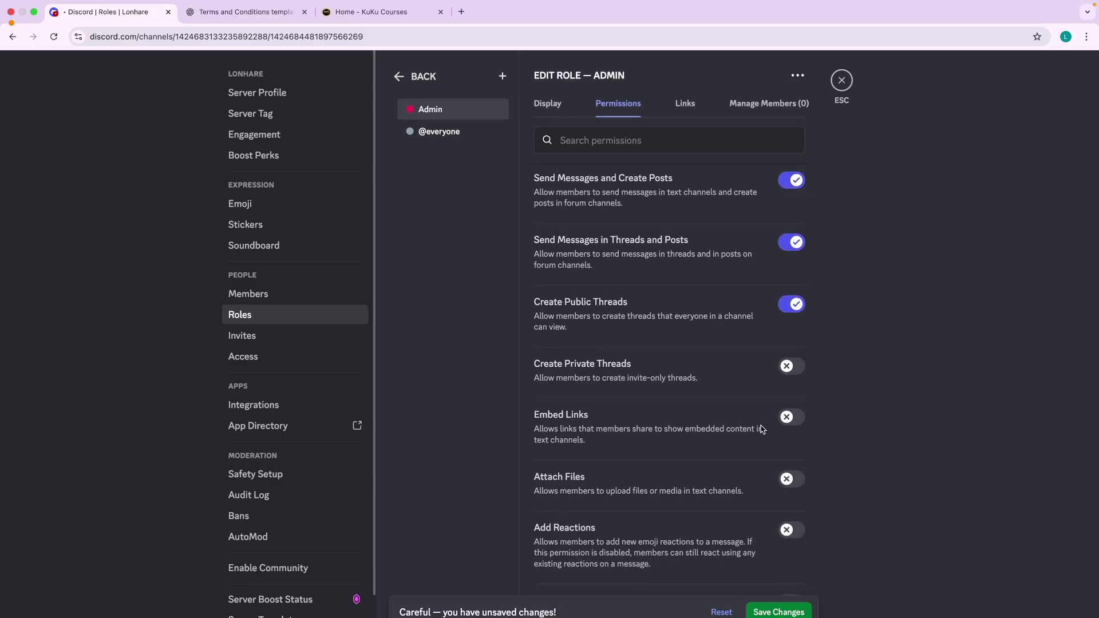
pyautogui.click(782, 365)
pyautogui.click(789, 426)
pyautogui.click(791, 481)
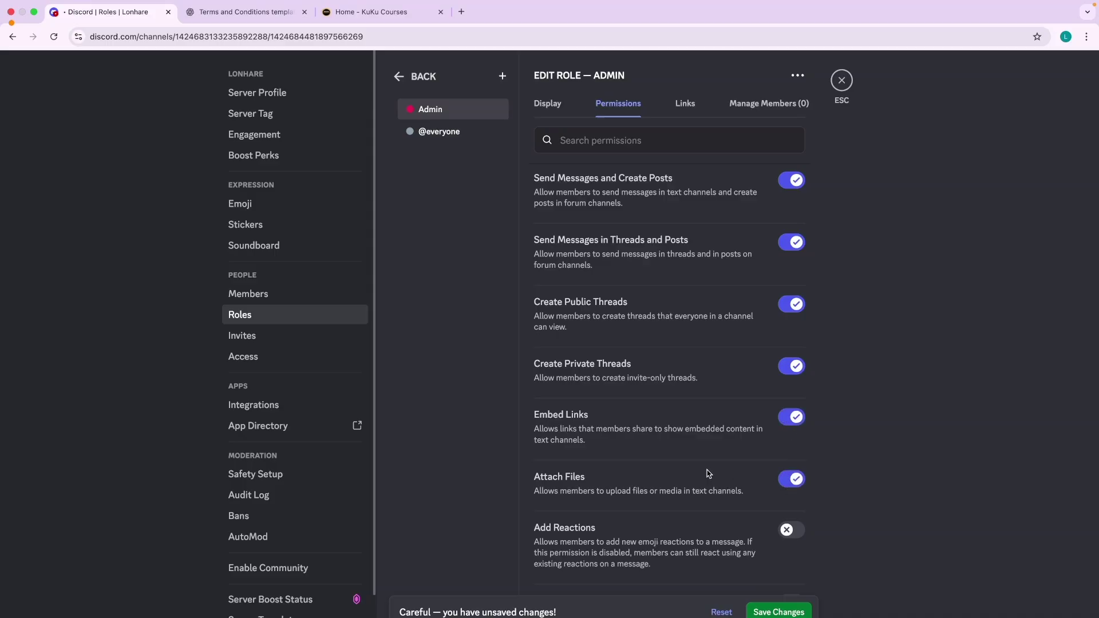
pyautogui.scroll(3, 569, 495)
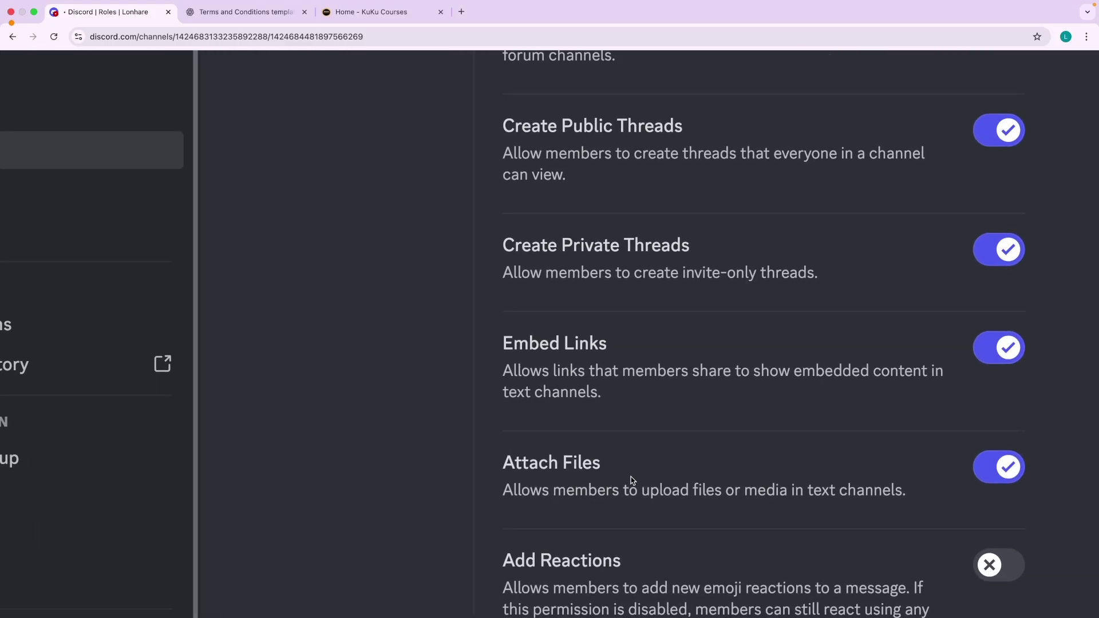
pyautogui.hscroll(3, 632, 480)
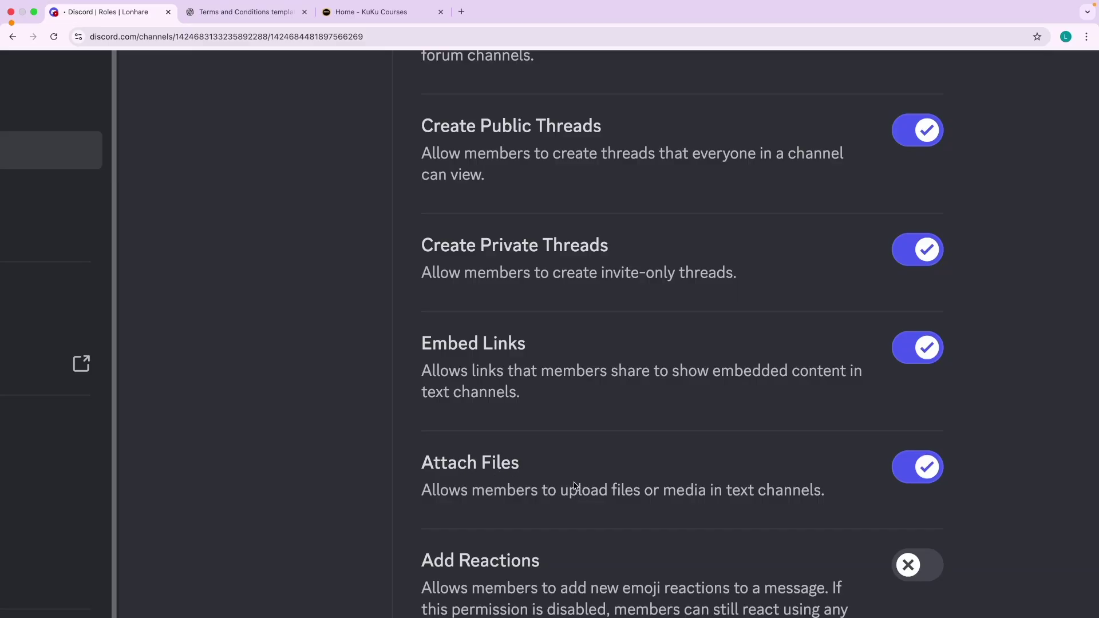
pyautogui.scroll(-3, 555, 477)
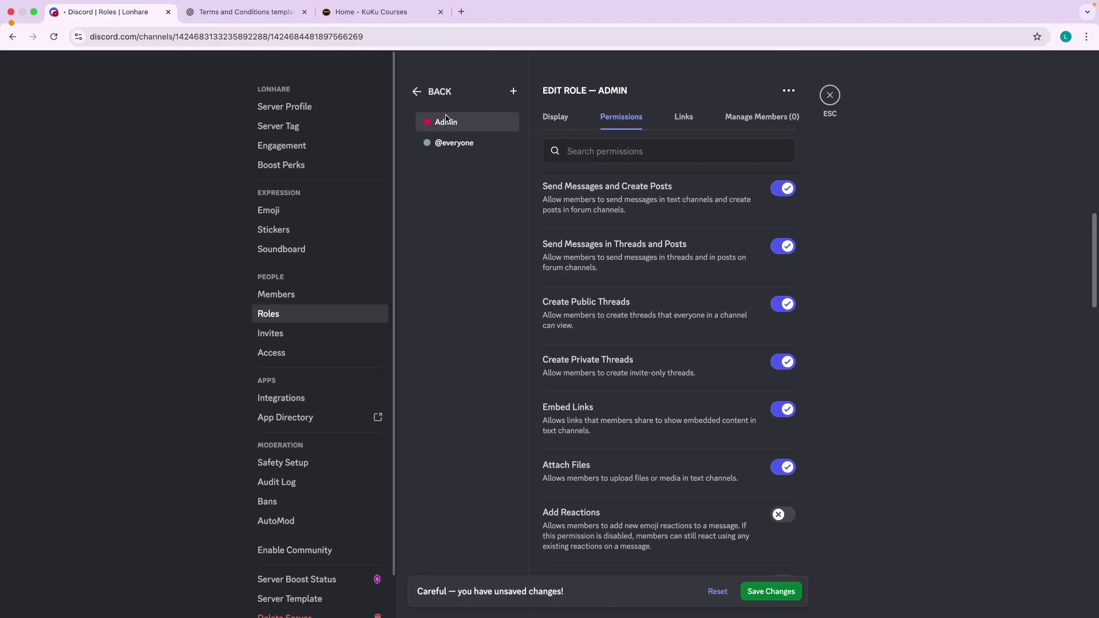
pyautogui.scroll(-5, 765, 381)
pyautogui.click(782, 259)
pyautogui.click(781, 326)
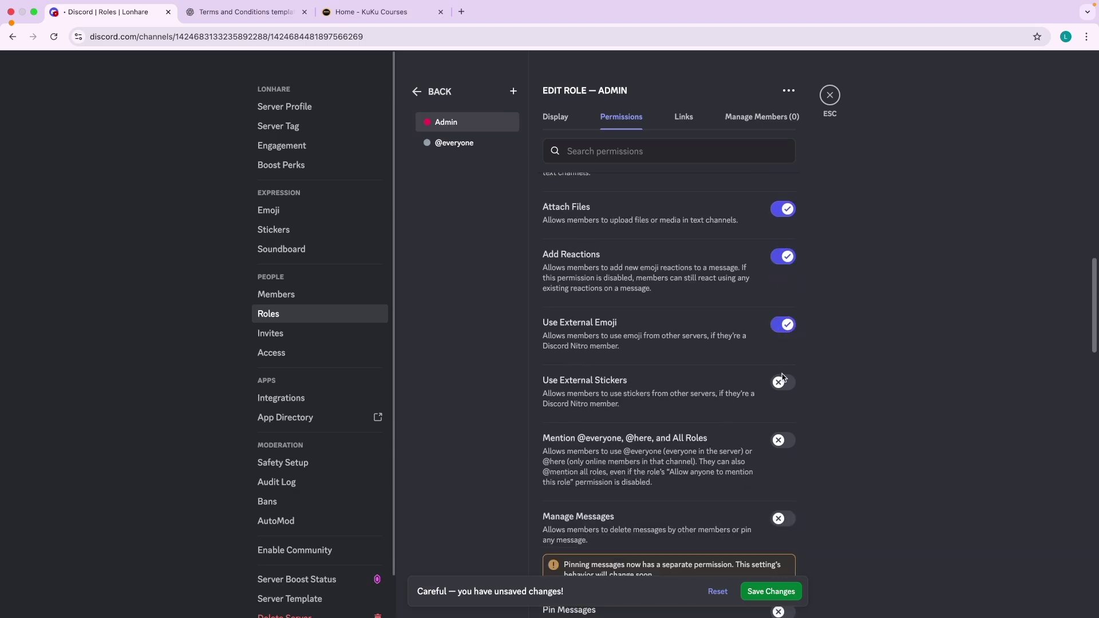
pyautogui.click(787, 383)
pyautogui.click(779, 442)
# Look through the remaining voice, apps, events and advanced permissions, and save the Admin role's changes.
pyautogui.scroll(-16, 779, 447)
pyautogui.scroll(-10, 717, 396)
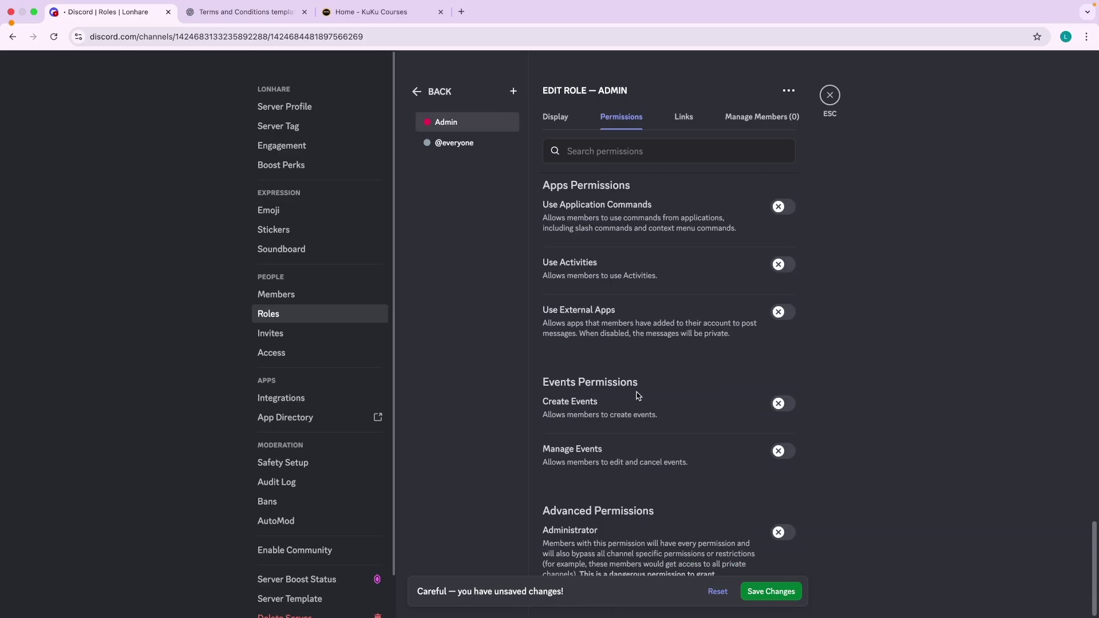
pyautogui.scroll(20, 638, 395)
pyautogui.click(769, 593)
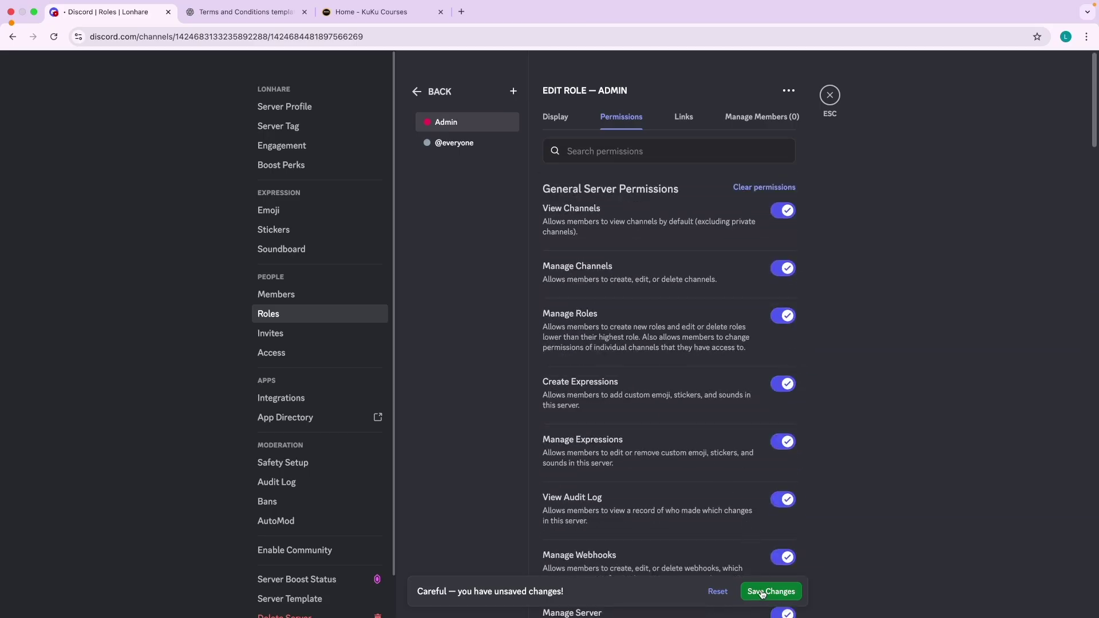
pyautogui.scroll(-14, 675, 410)
pyautogui.scroll(-14, 674, 410)
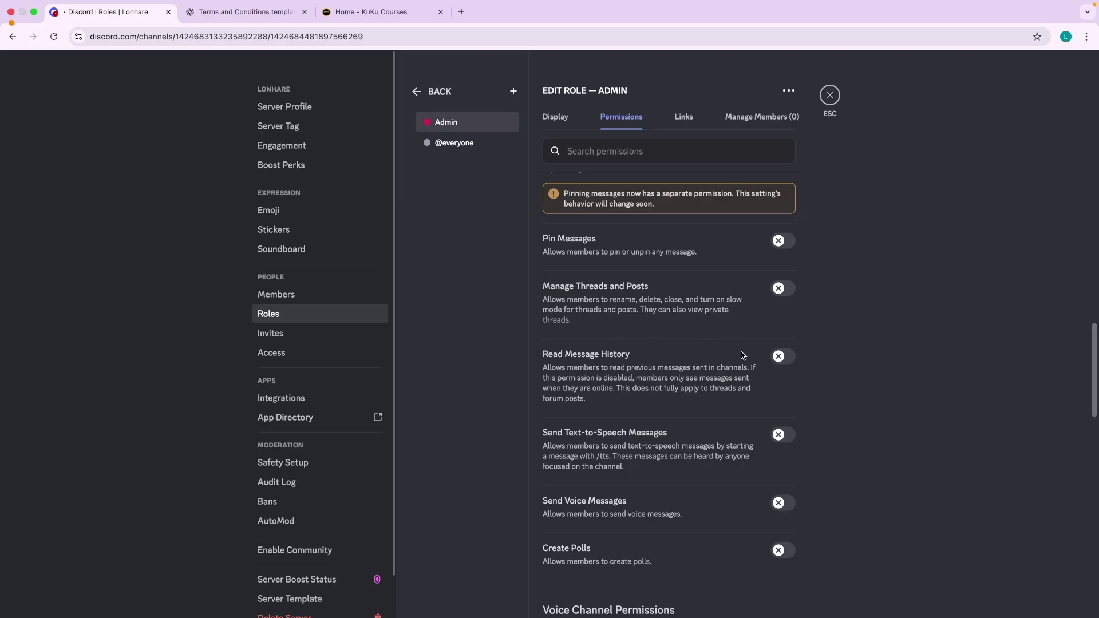
pyautogui.scroll(20, 681, 271)
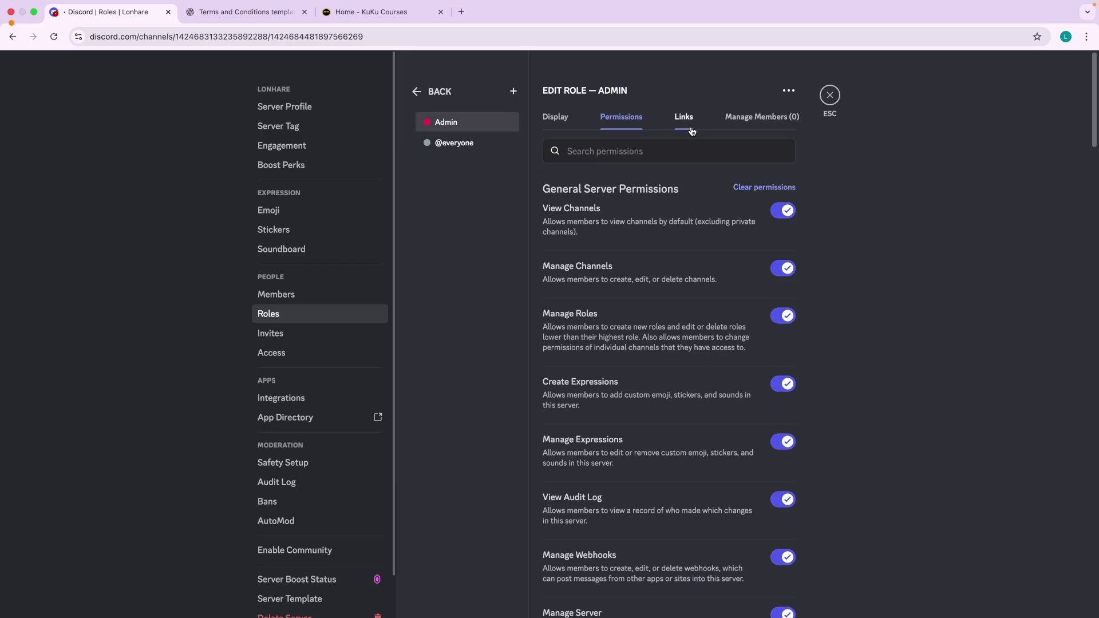
# Add the first listed server member to the Admin role.
pyautogui.click(756, 120)
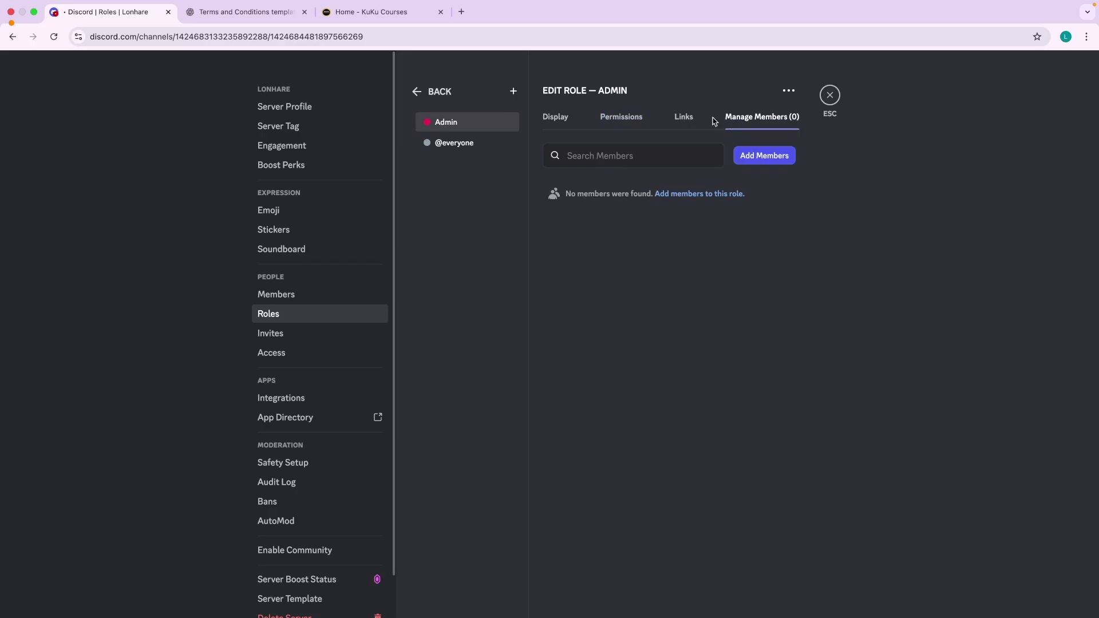
pyautogui.click(685, 195)
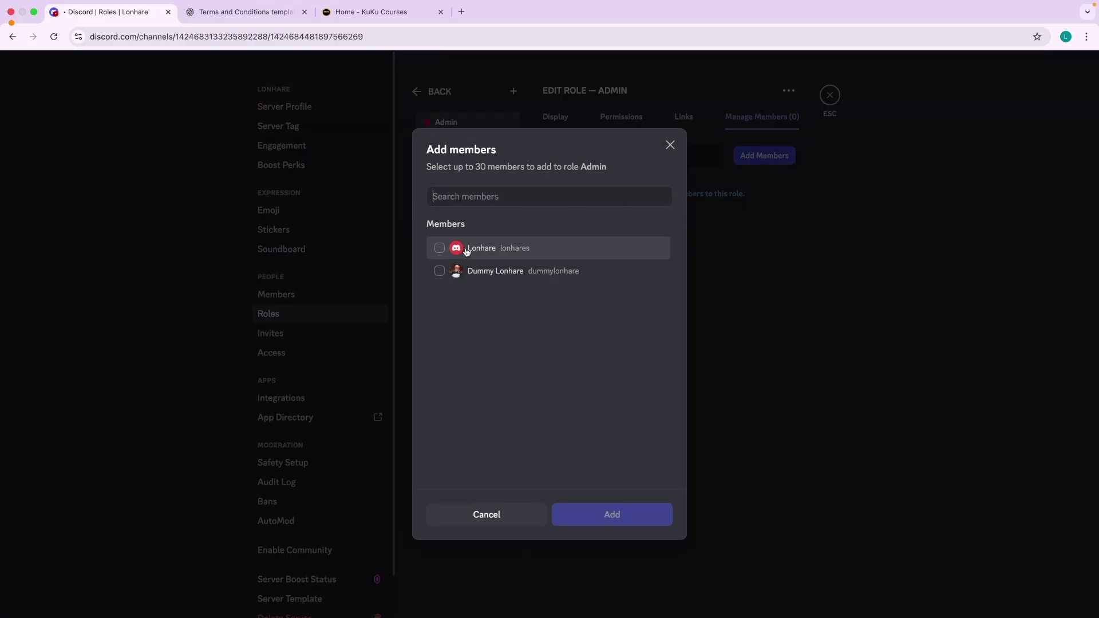
pyautogui.click(439, 249)
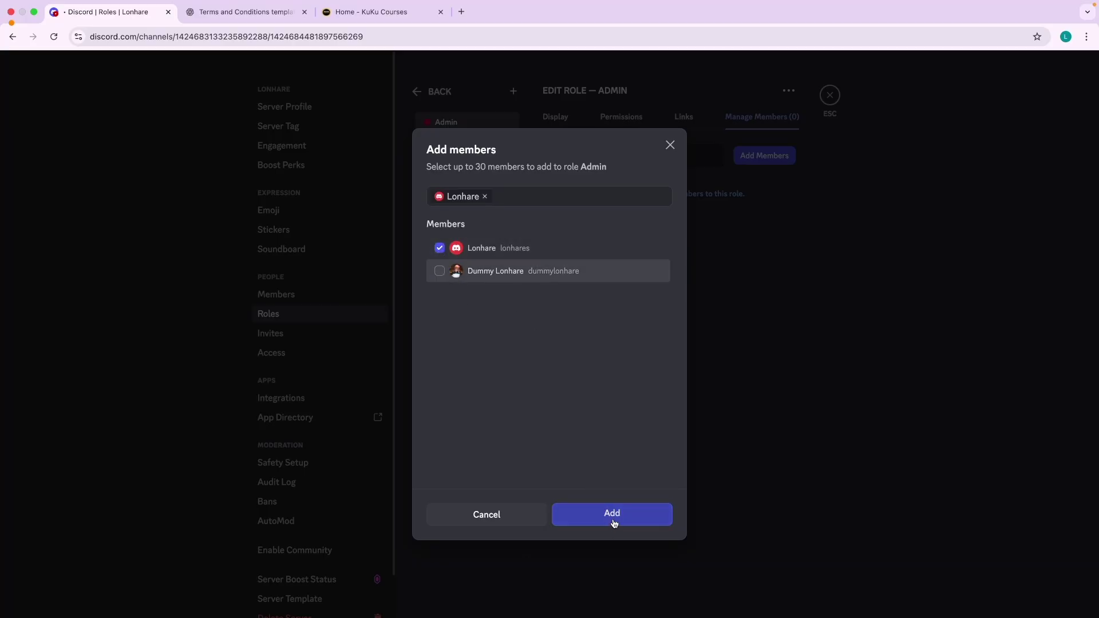
pyautogui.click(610, 518)
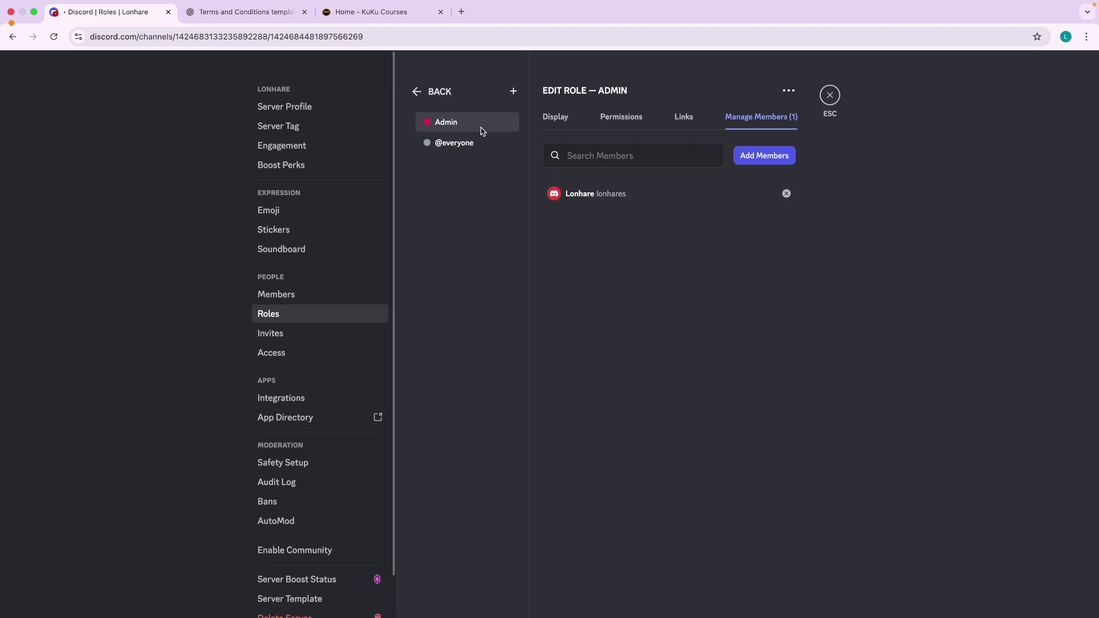
# Recheck the Admin role's enabled permissions and its list of assigned members.
pyautogui.click(623, 125)
pyautogui.scroll(-7, 688, 422)
pyautogui.scroll(4, 688, 422)
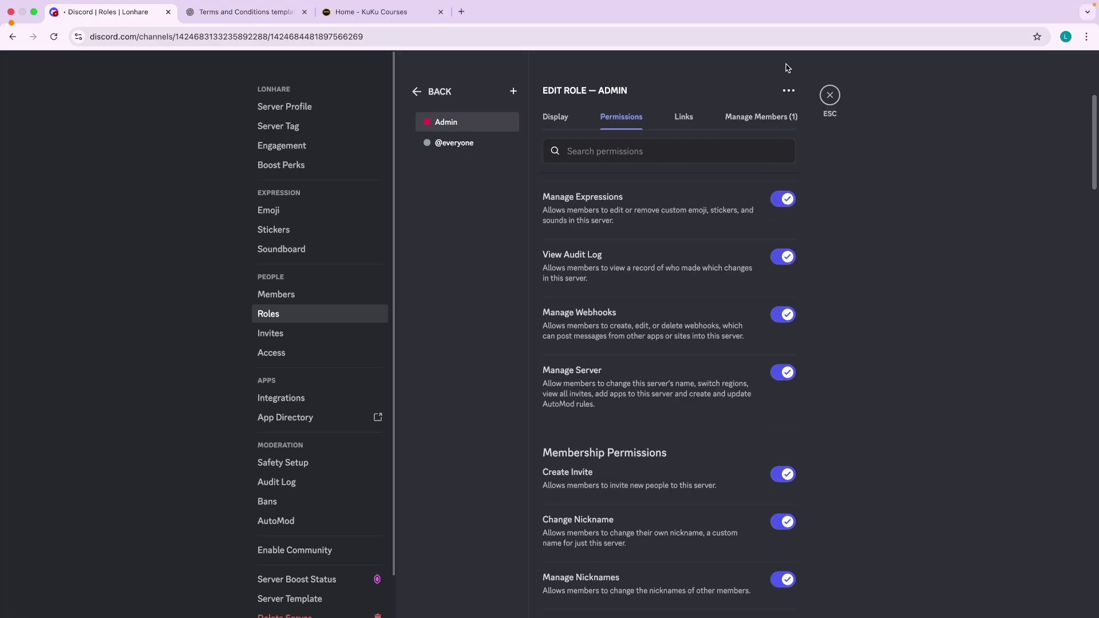
pyautogui.click(748, 117)
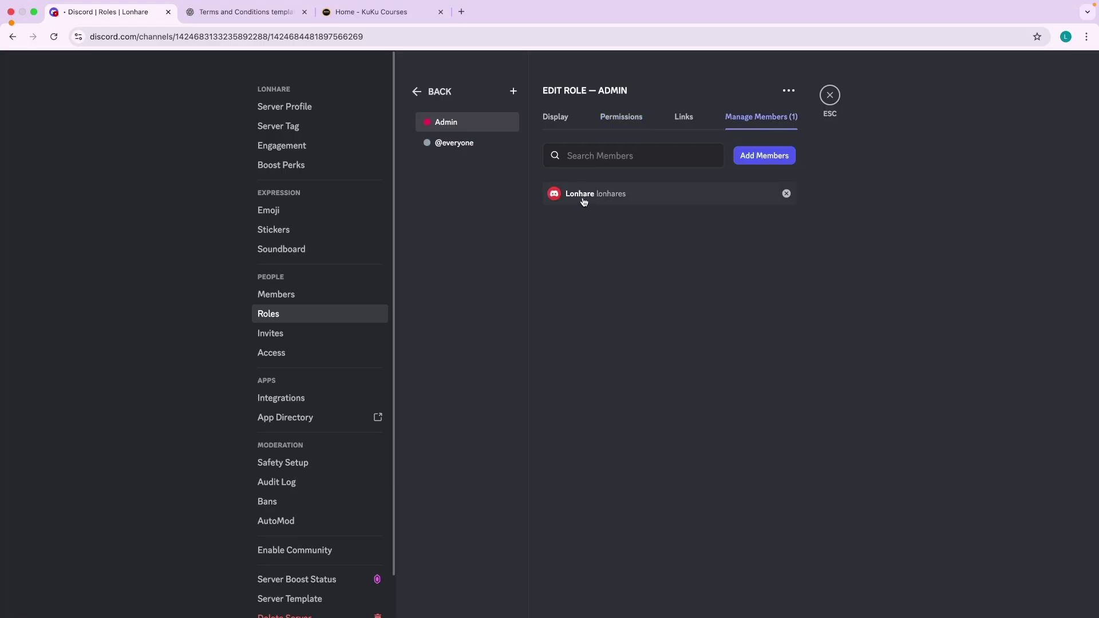
# Switch to the Discord desktop app to view the other account's profile card, and return to the browser's role settings.
pyautogui.hotkey('ctrl', 'Left')
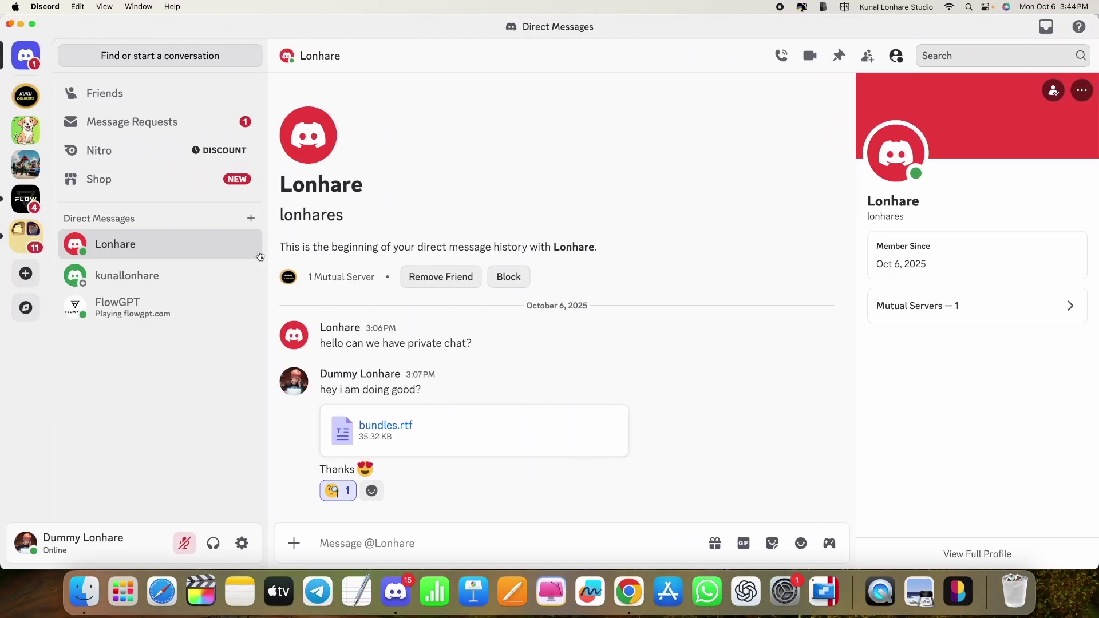
pyautogui.click(53, 532)
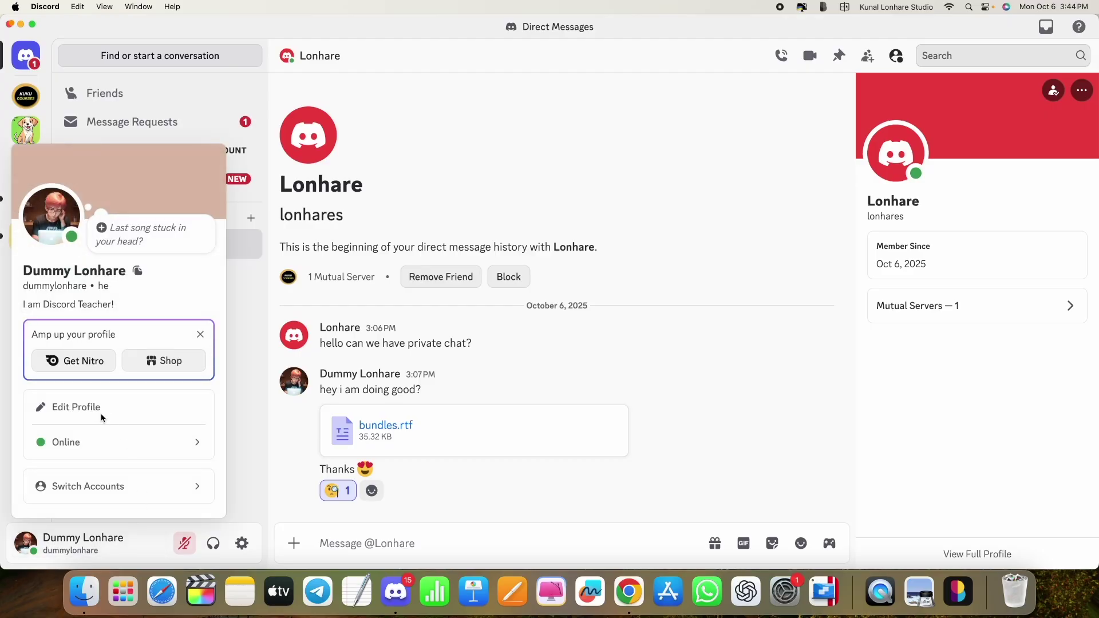
pyautogui.hotkey('ctrl', 'Right')
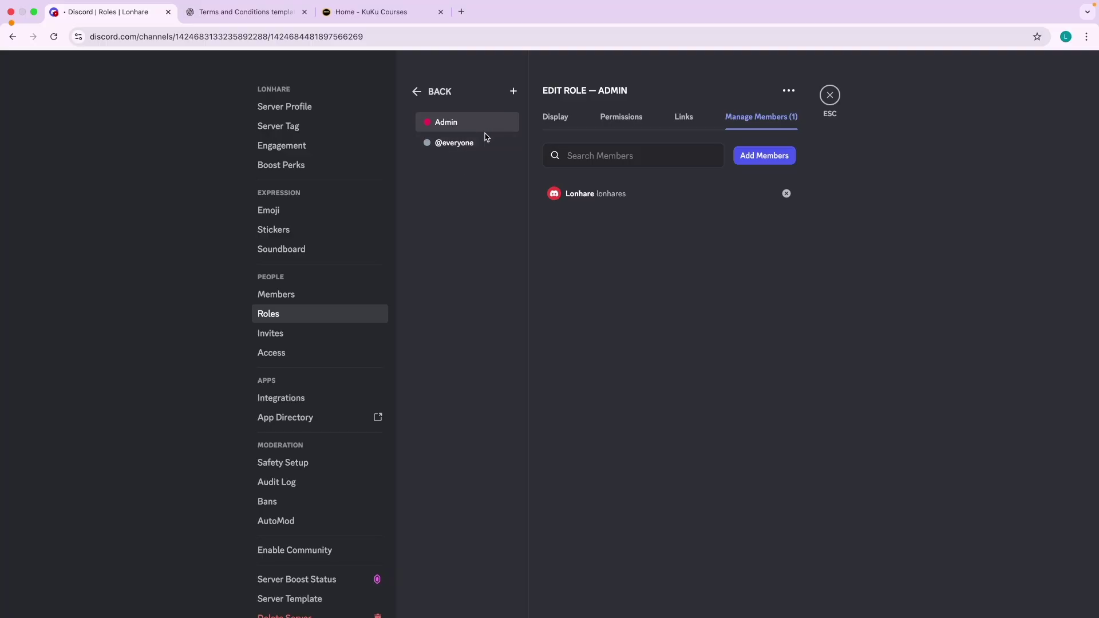
# Create a new server role named Moderators and give it the bright yellow role color.
pyautogui.click(513, 91)
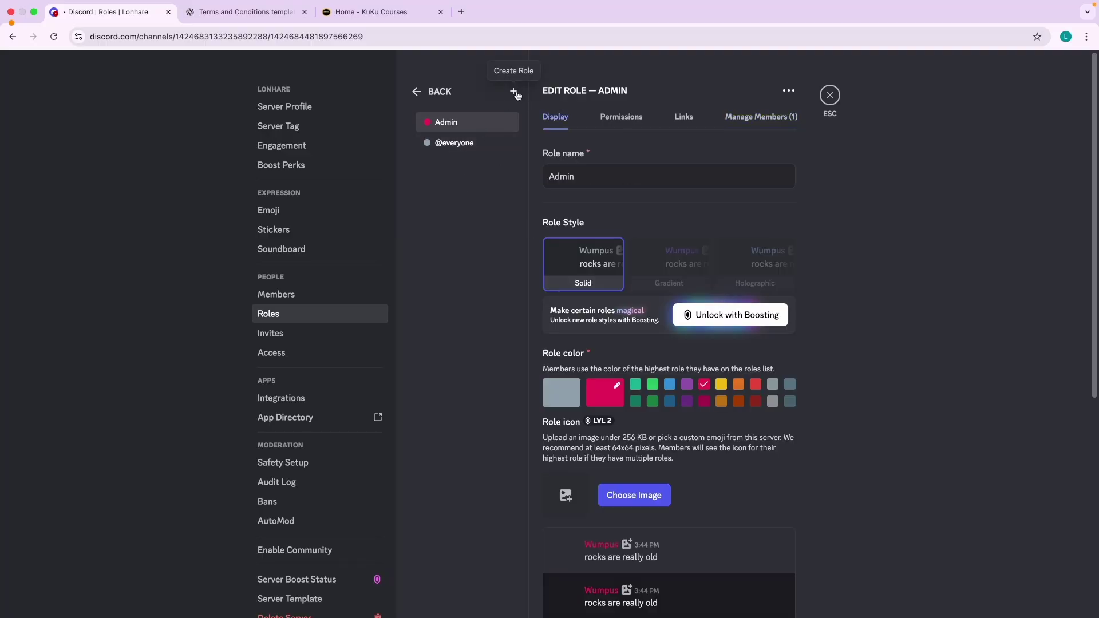
pyautogui.tripleClick(567, 176)
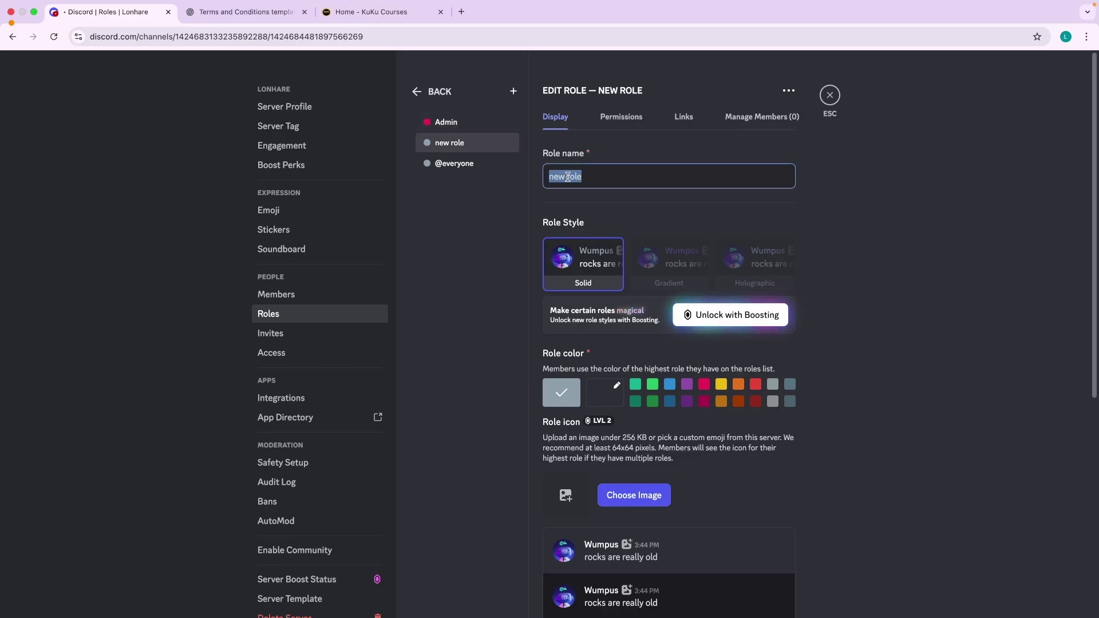
pyautogui.write('Moderators')
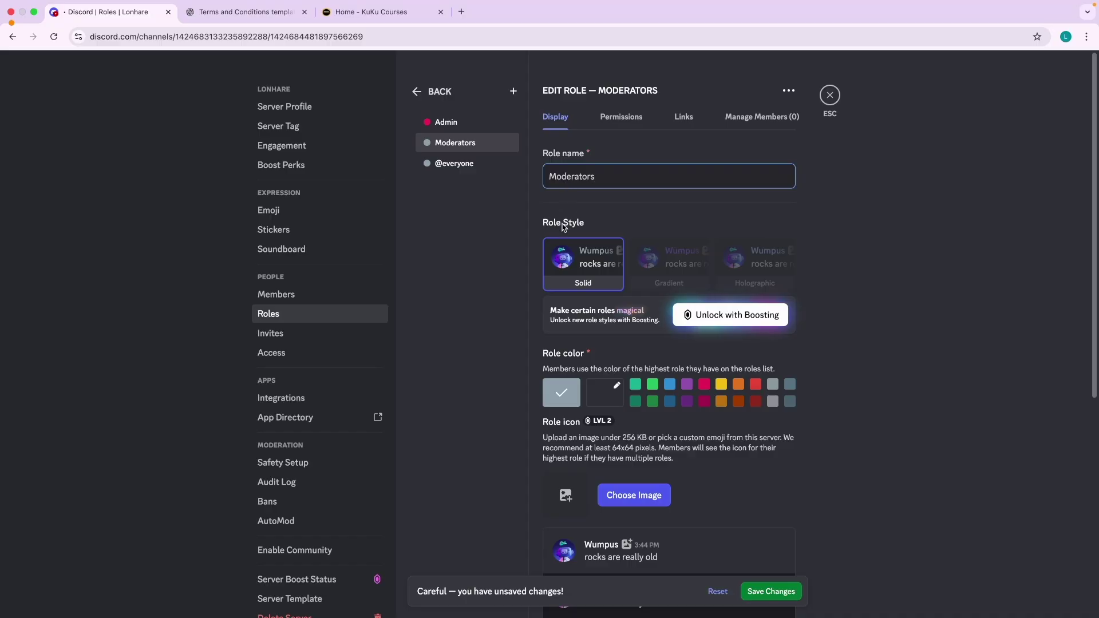
pyautogui.click(473, 314)
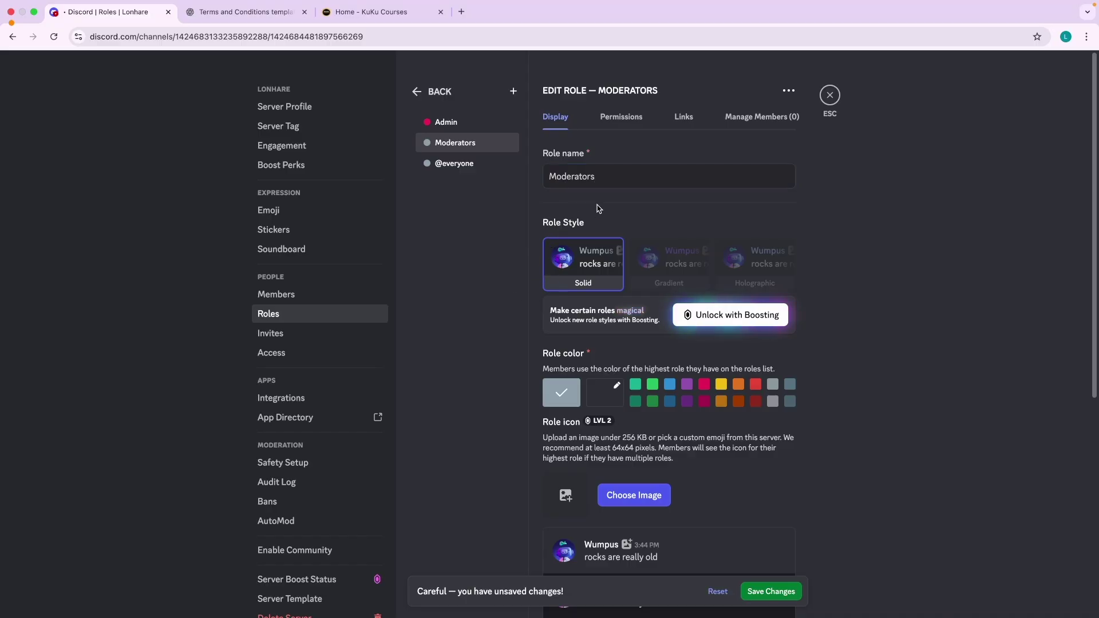
pyautogui.click(723, 386)
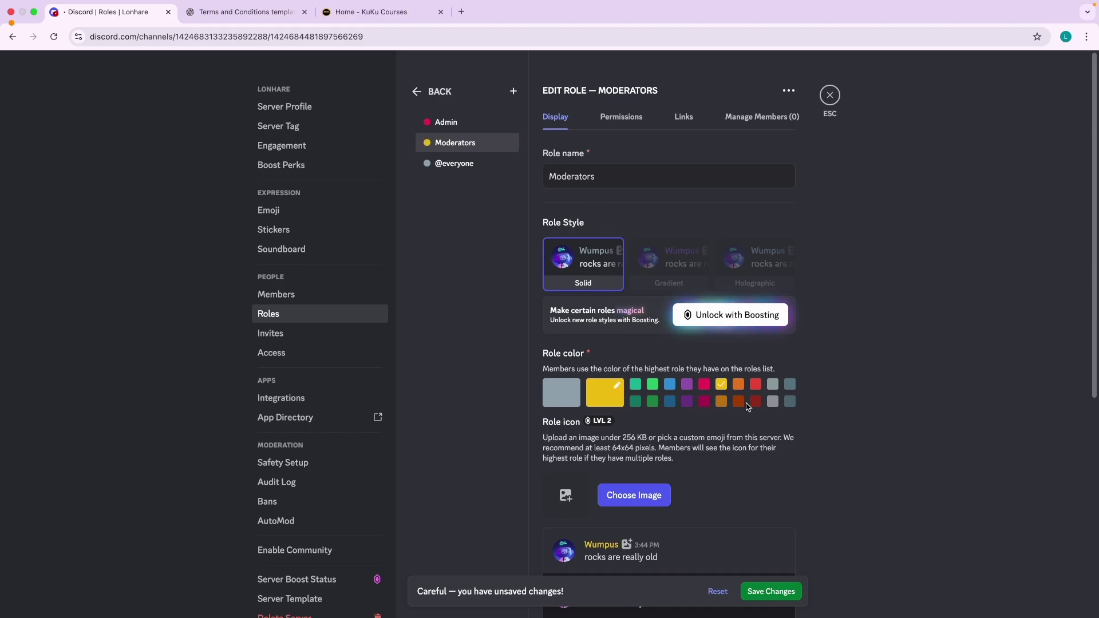
# Enable the Moderators role's membership permissions to kick, approve and reject members, ban members, and time out members.
pyautogui.click(624, 119)
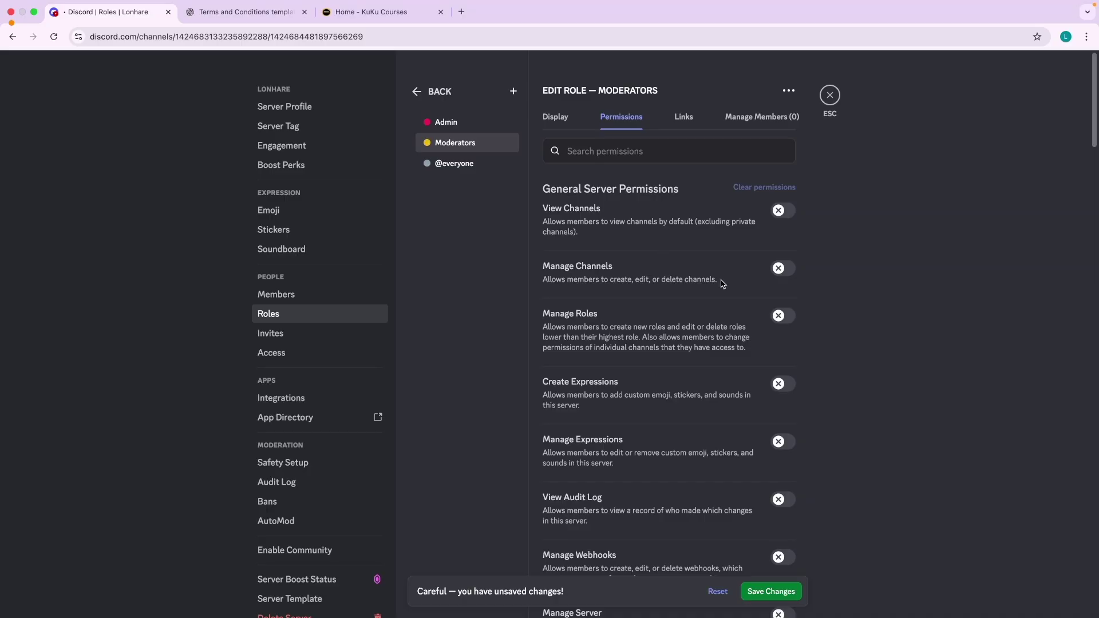
pyautogui.scroll(-10, 727, 309)
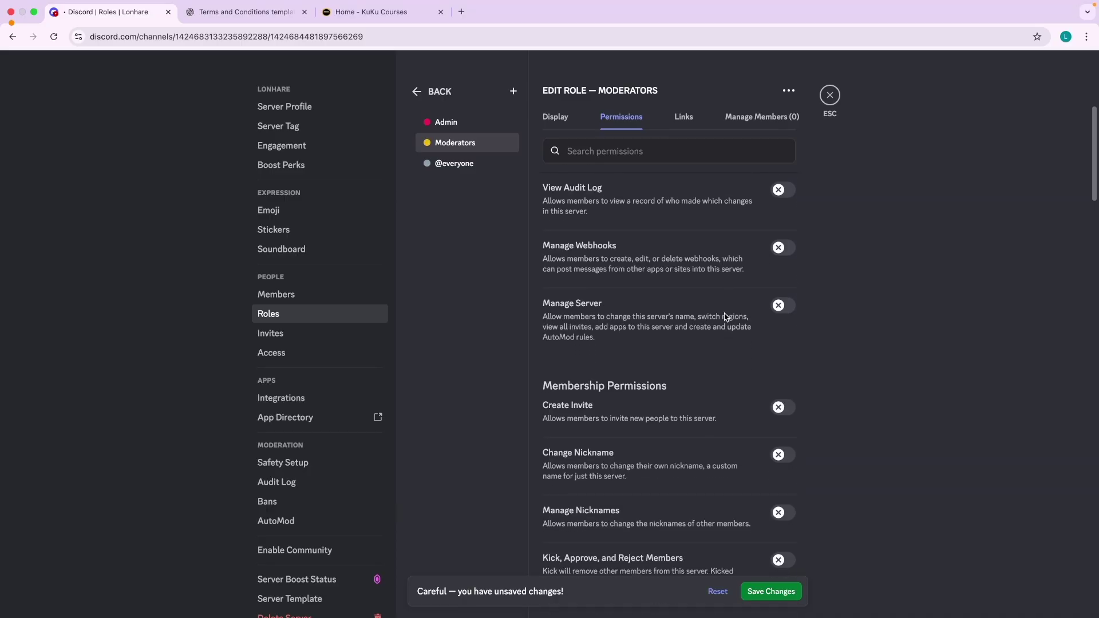
pyautogui.scroll(2, 725, 320)
pyautogui.scroll(-2, 728, 415)
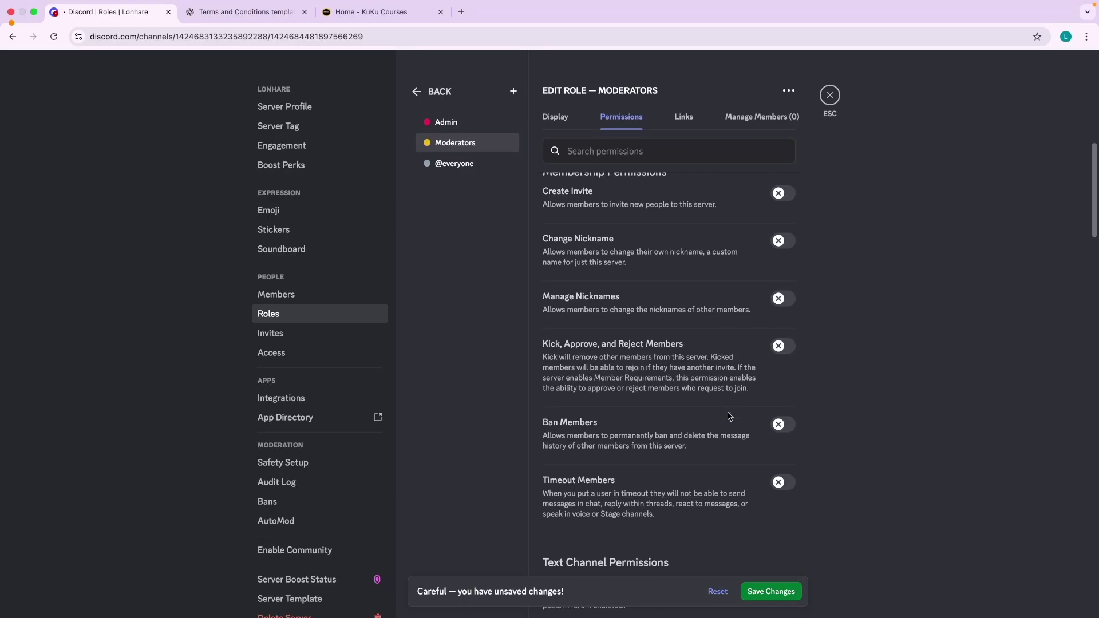
pyautogui.click(785, 327)
pyautogui.click(784, 405)
pyautogui.click(782, 462)
# Enable the Attach Files and Add Reactions text channel permissions for the Moderators role.
pyautogui.scroll(-5, 776, 462)
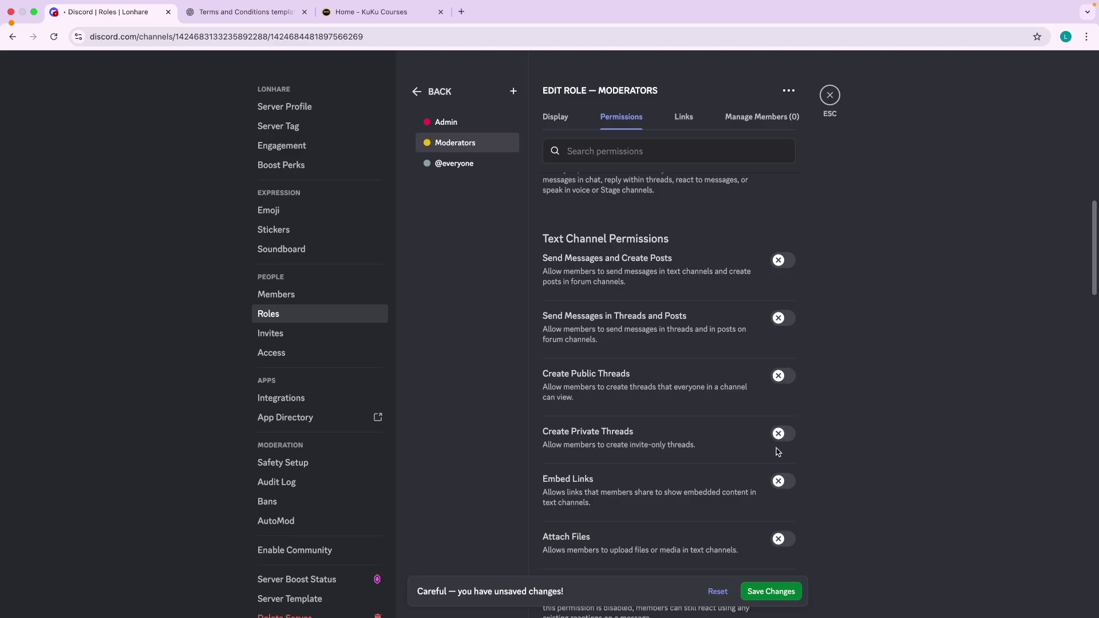
pyautogui.scroll(-2, 776, 441)
pyautogui.click(781, 427)
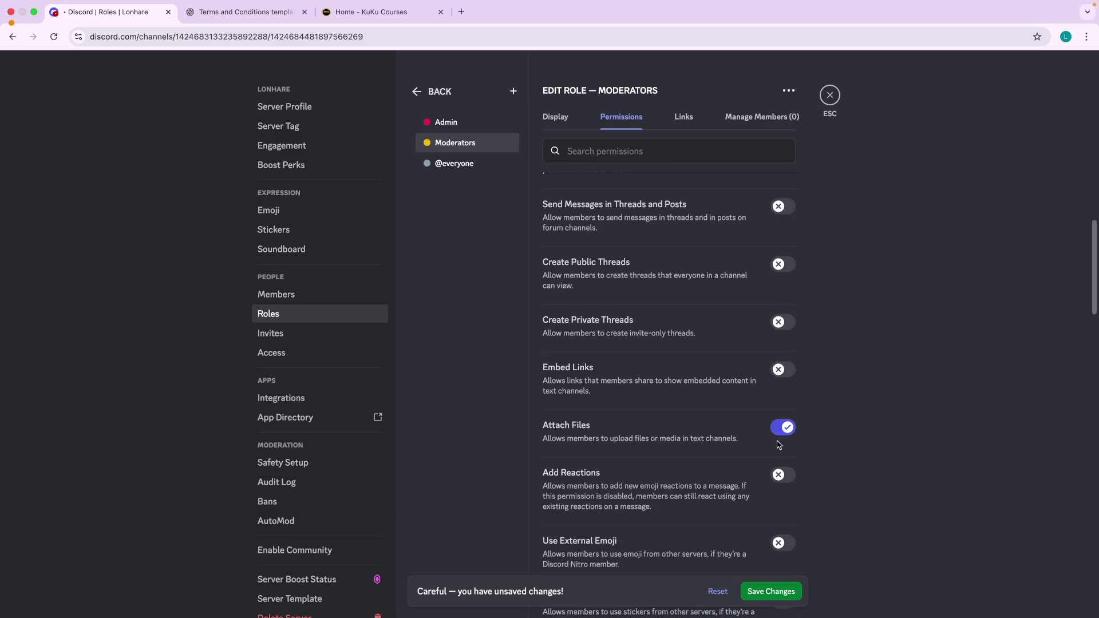
pyautogui.scroll(-2, 796, 430)
pyautogui.click(778, 397)
# Enable the Pin Messages, Send Voice Messages and Create Polls permissions for the Moderators role.
pyautogui.scroll(-8, 780, 401)
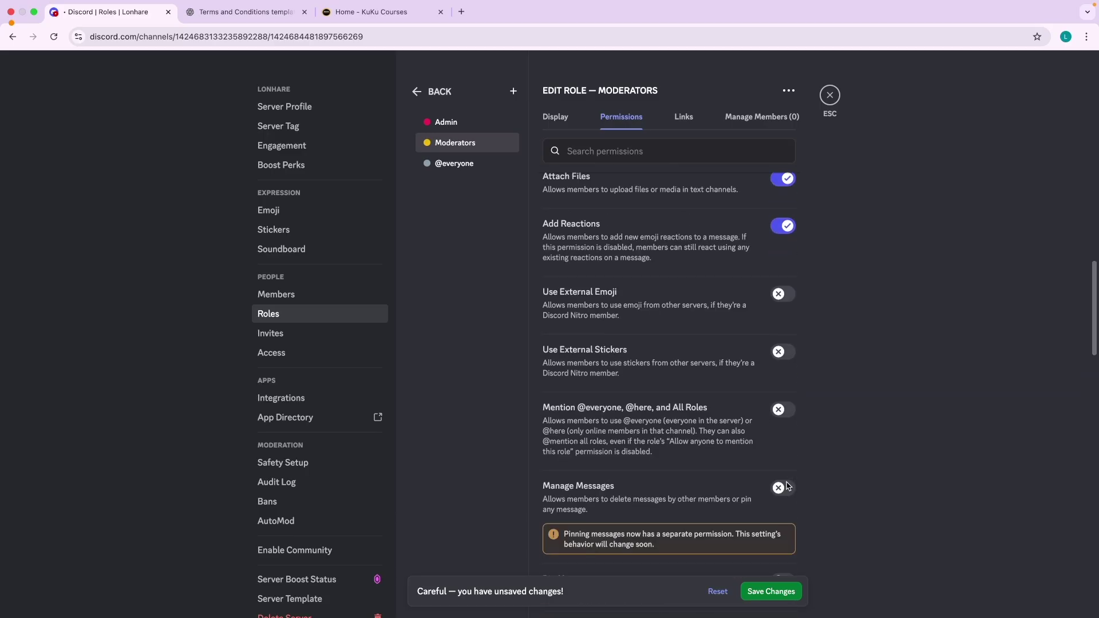
pyautogui.scroll(1, 719, 430)
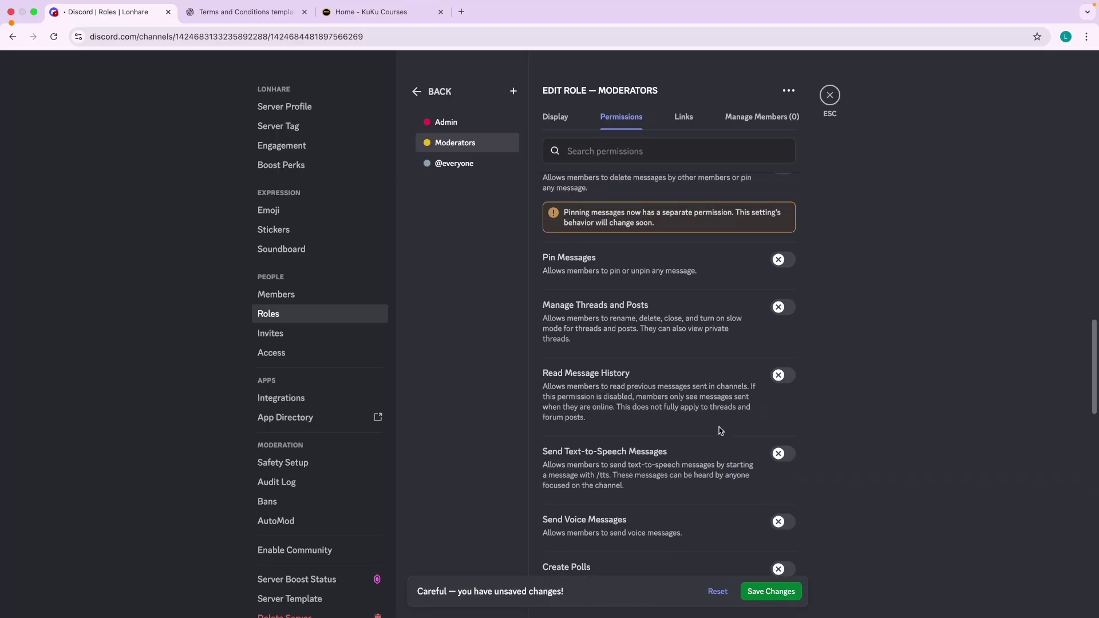
pyautogui.click(784, 262)
pyautogui.scroll(-4, 771, 355)
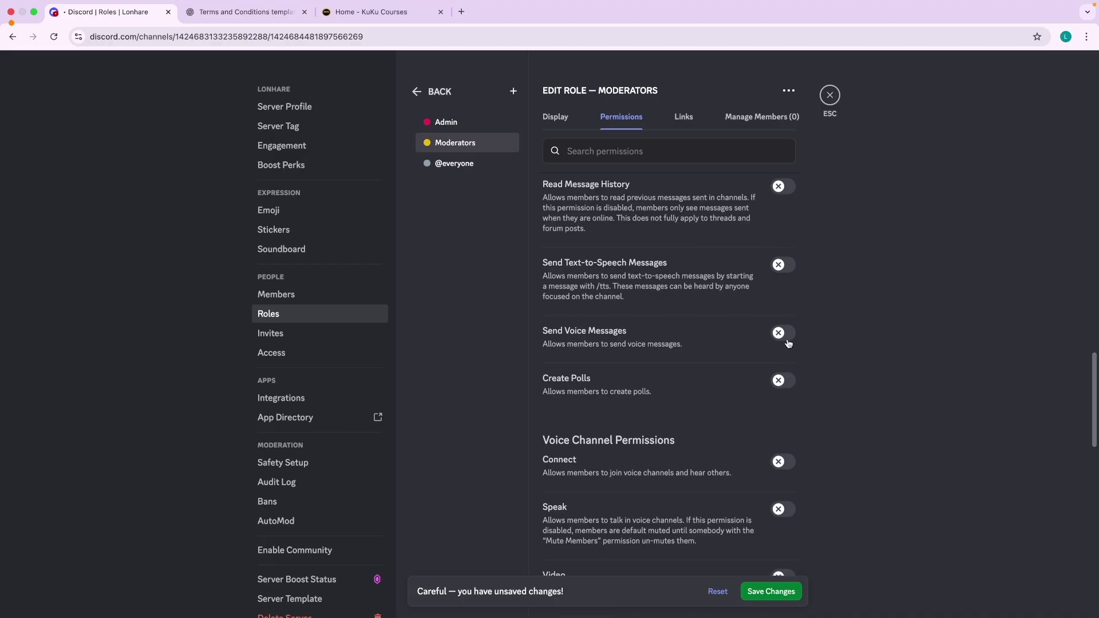
pyautogui.click(788, 342)
pyautogui.scroll(-1, 775, 384)
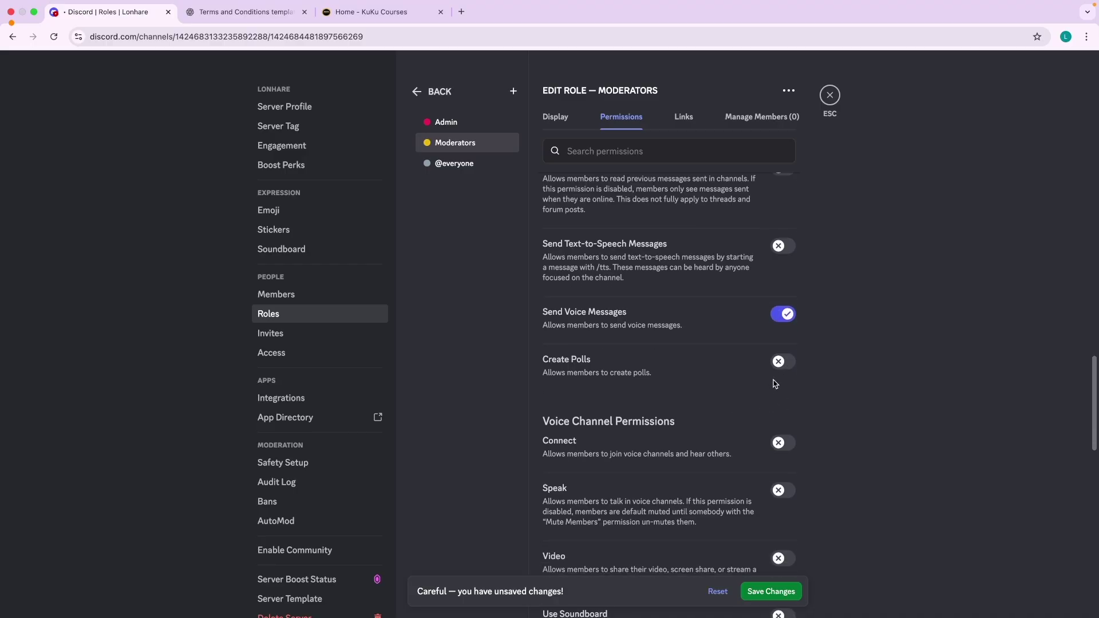
pyautogui.click(782, 362)
# Add the dummy account to the Moderators role and save the role's changes.
pyautogui.scroll(-10, 744, 395)
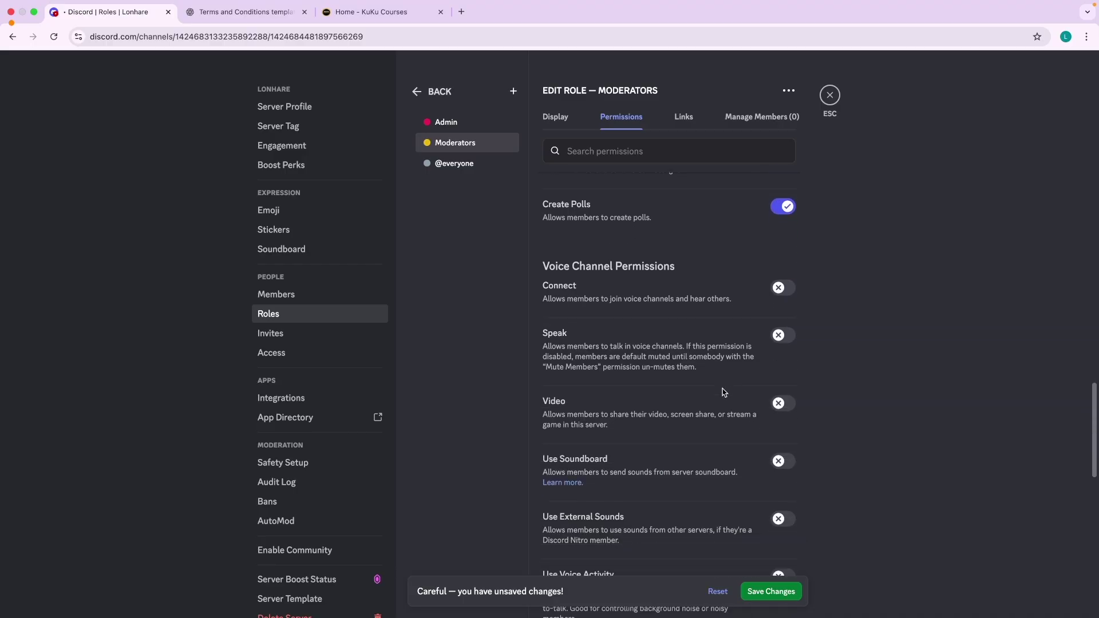
pyautogui.scroll(-6, 724, 392)
pyautogui.scroll(20, 723, 393)
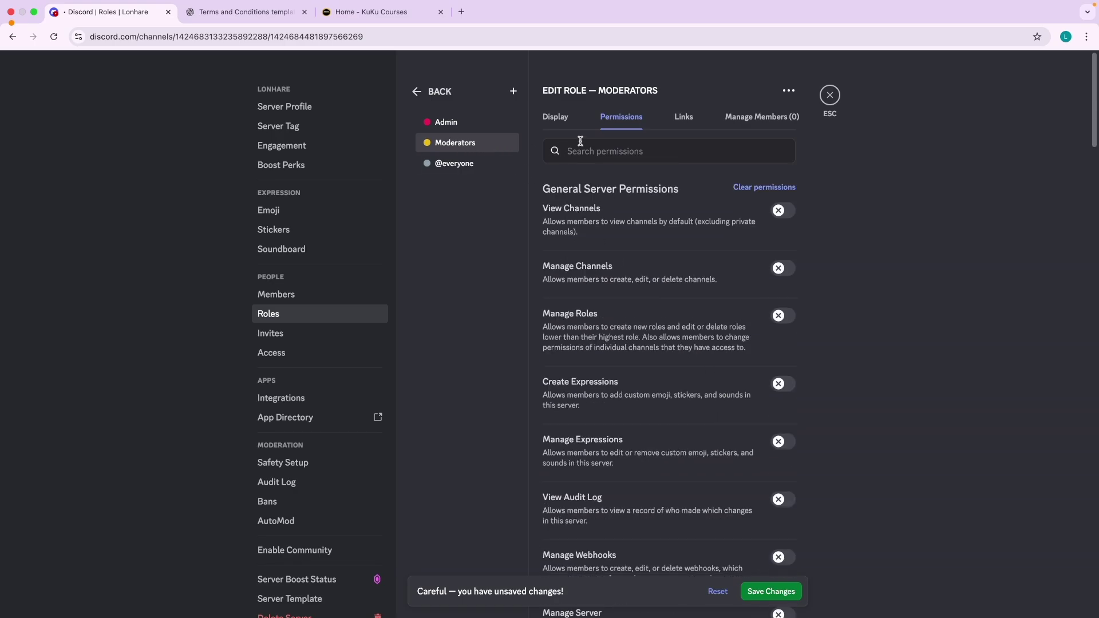
pyautogui.click(756, 117)
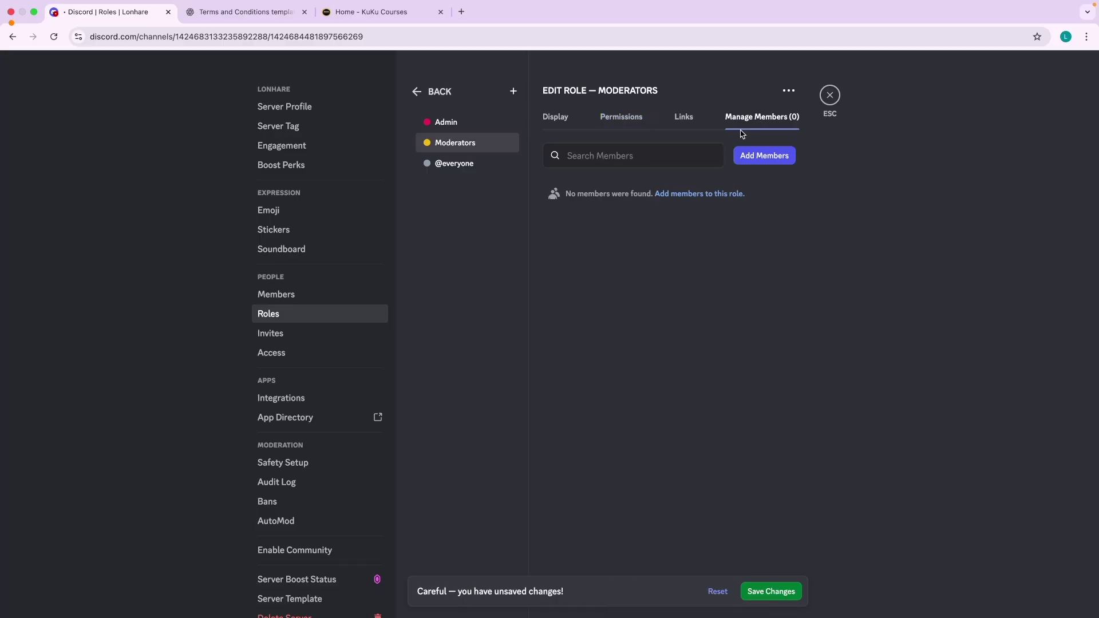
pyautogui.click(684, 195)
pyautogui.click(440, 272)
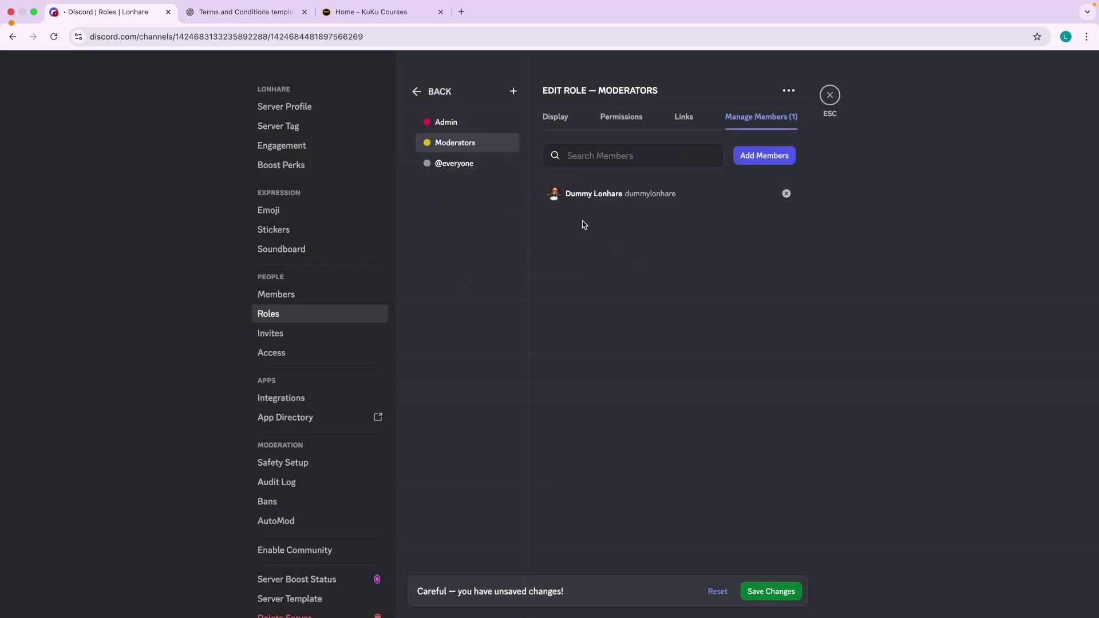
pyautogui.click(771, 589)
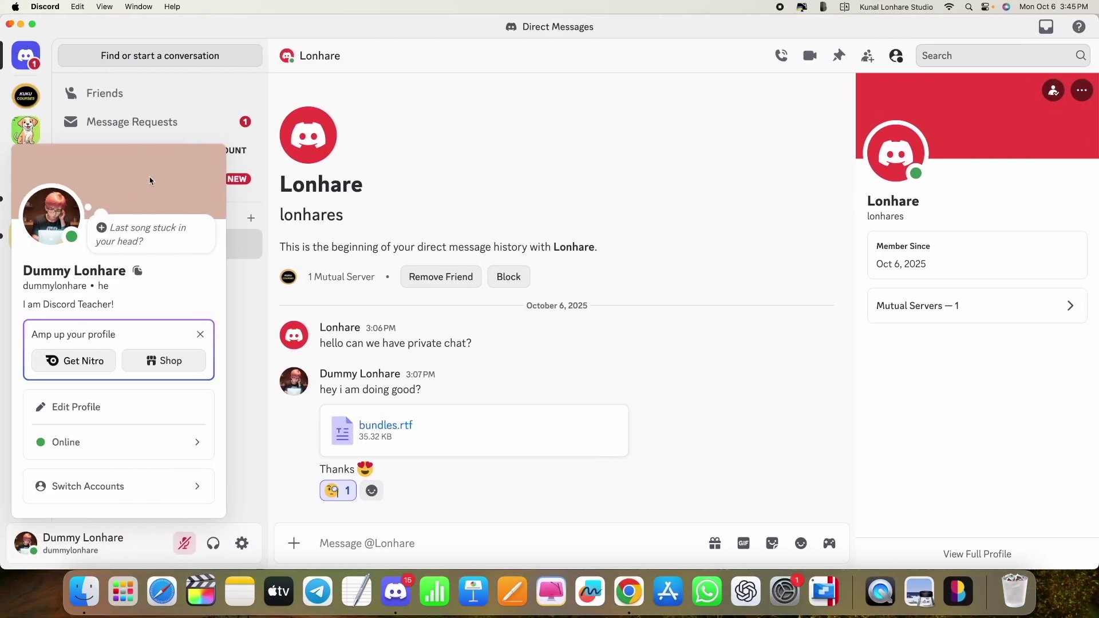
# In the Discord desktop app, open the server's general-chat channel and check the role on the dummy account's profile card.
pyautogui.click(26, 96)
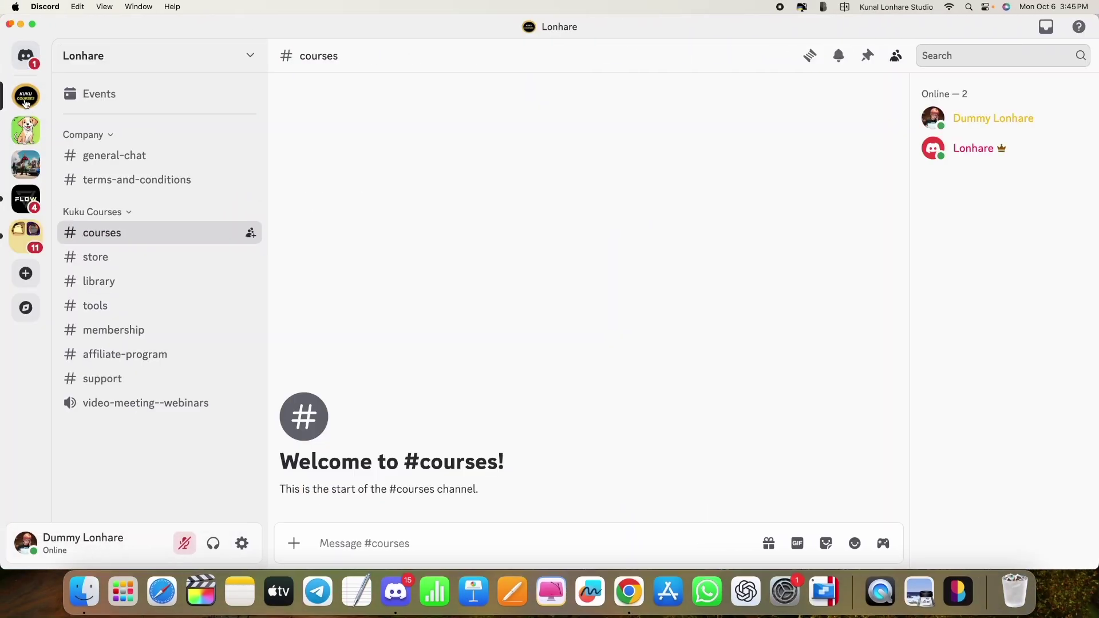
pyautogui.click(133, 165)
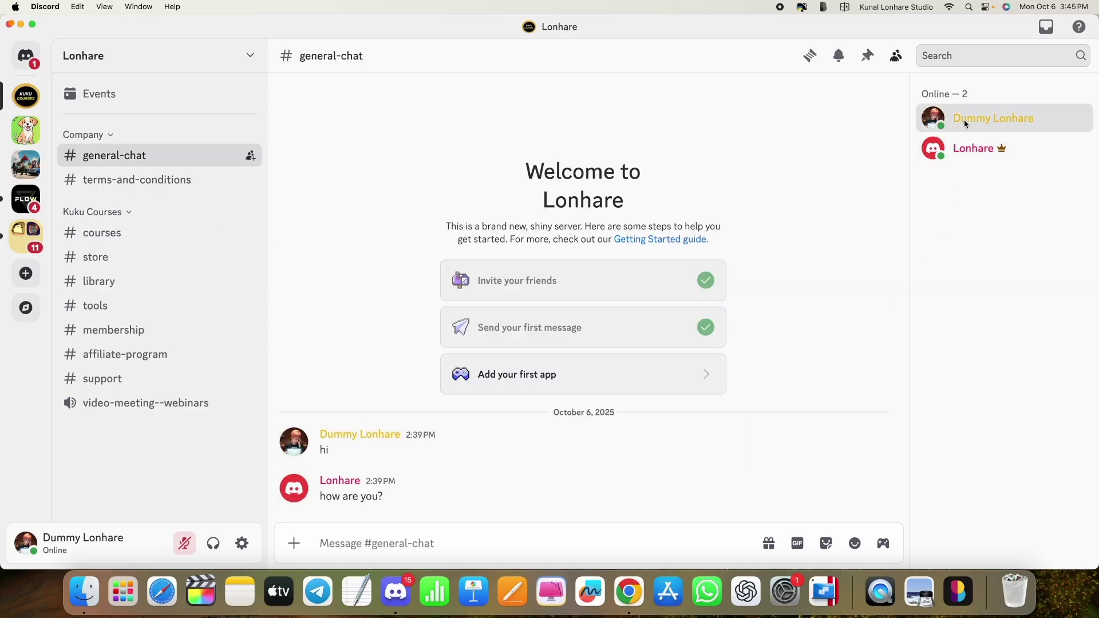
pyautogui.click(934, 118)
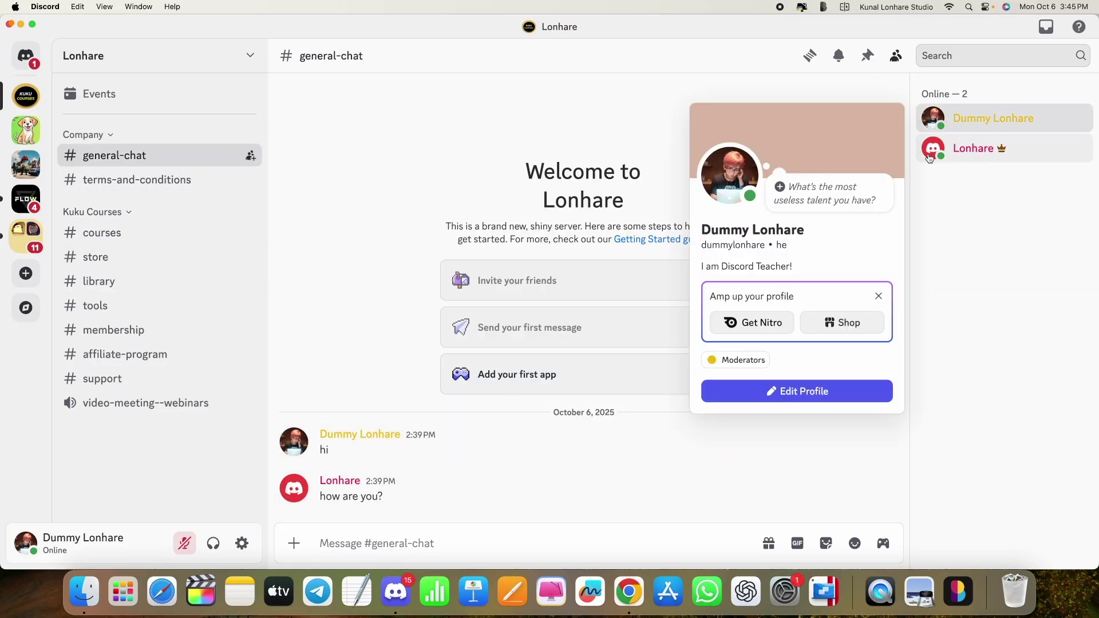
pyautogui.click(746, 362)
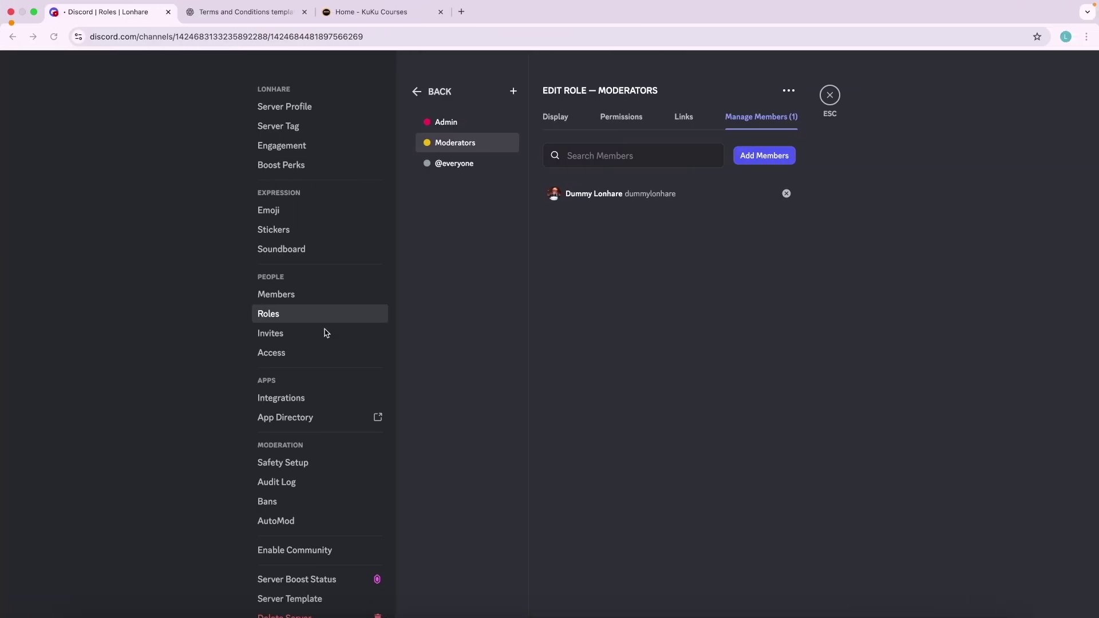
# Back in the browser, close the server settings and check the role of the "how are you?" message's author in general-chat.
pyautogui.click(830, 95)
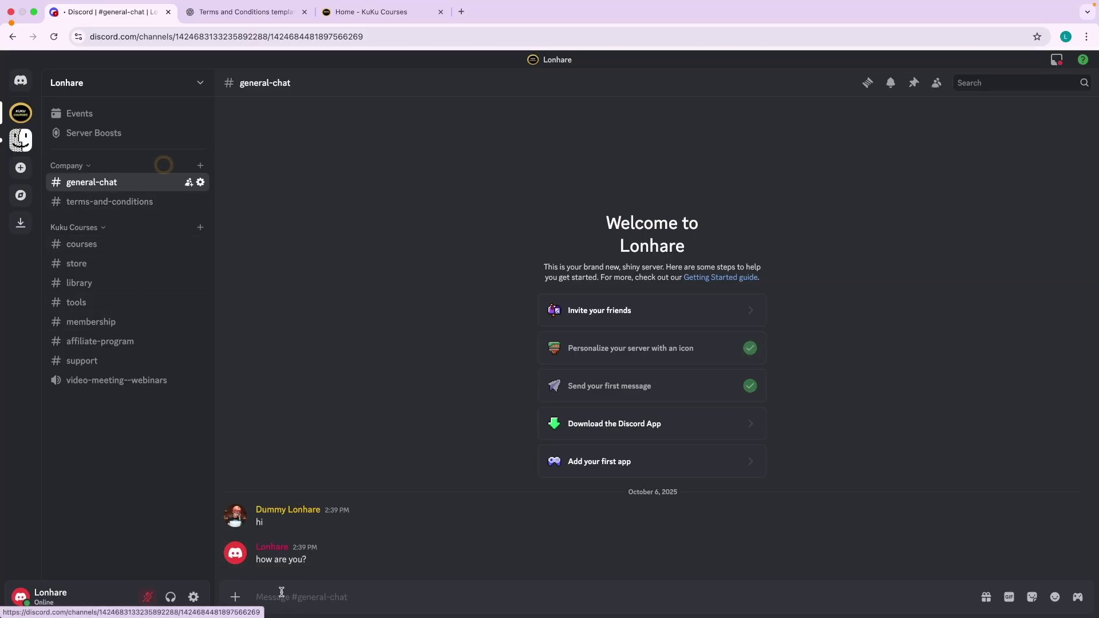
pyautogui.click(269, 551)
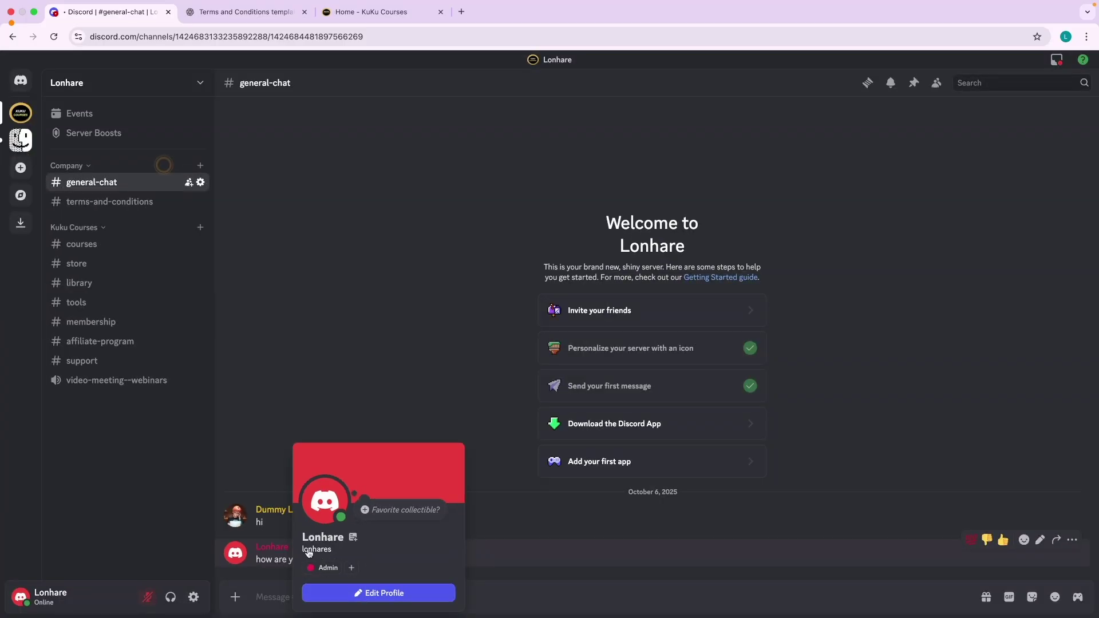
pyautogui.click(256, 455)
# Reopen the server settings and review the server's list of roles.
pyautogui.click(132, 85)
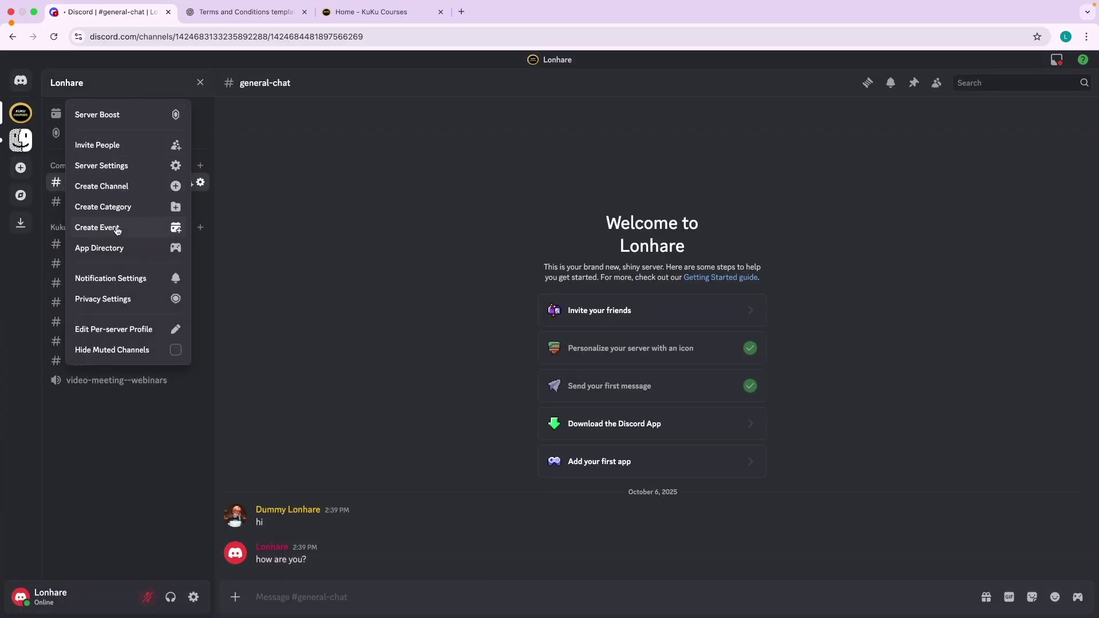
pyautogui.click(114, 167)
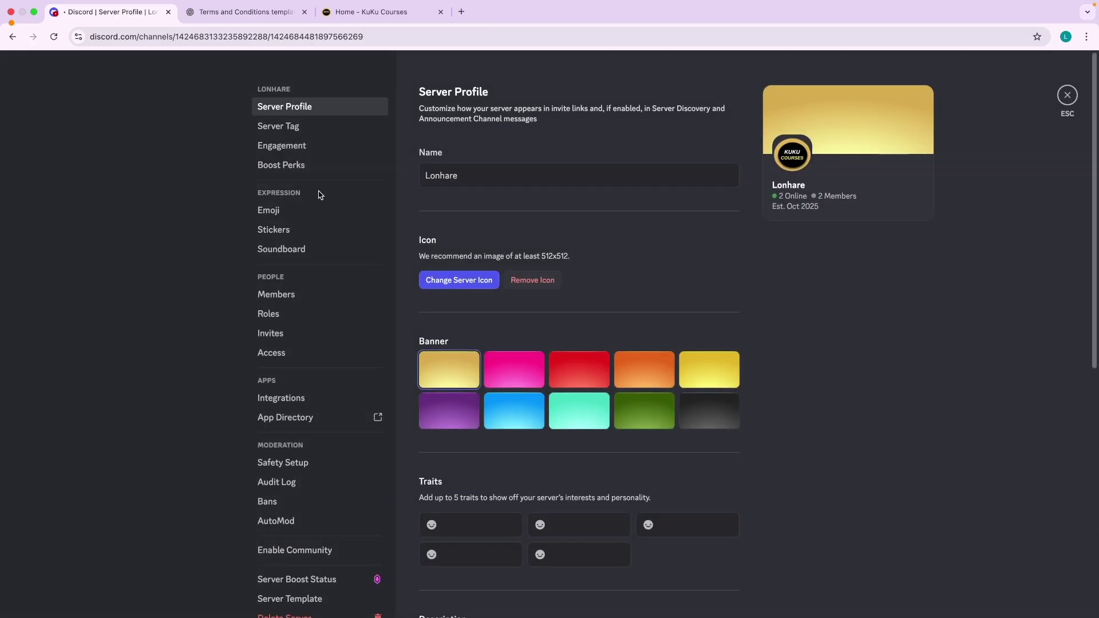
pyautogui.click(268, 314)
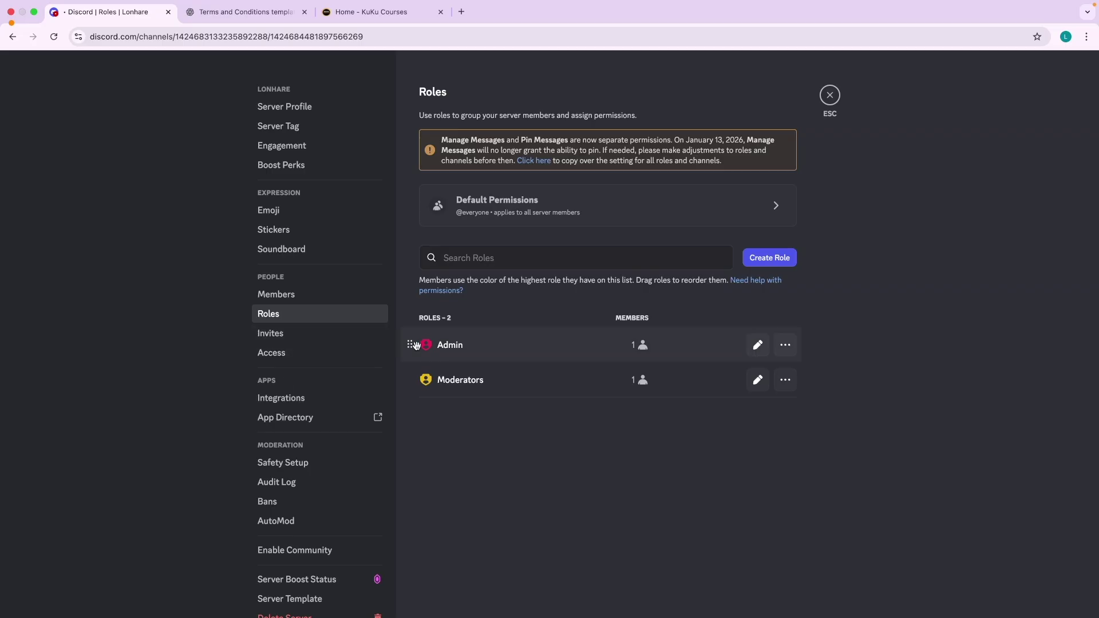
# Start creating an invite link from the server's Invites page and open the link for editing.
pyautogui.click(288, 337)
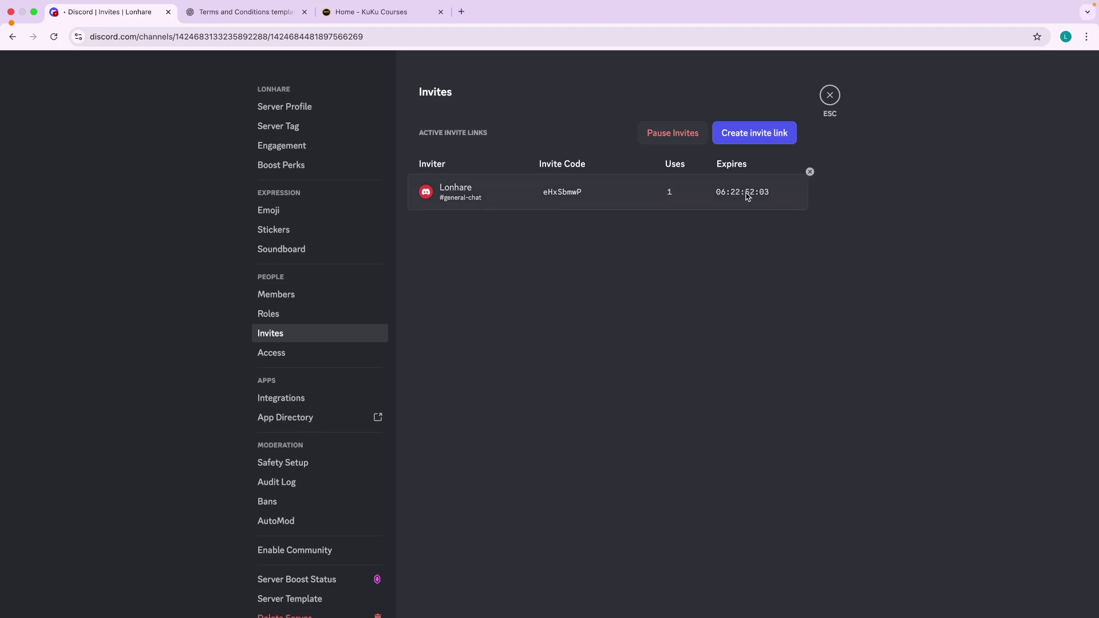
pyautogui.click(757, 144)
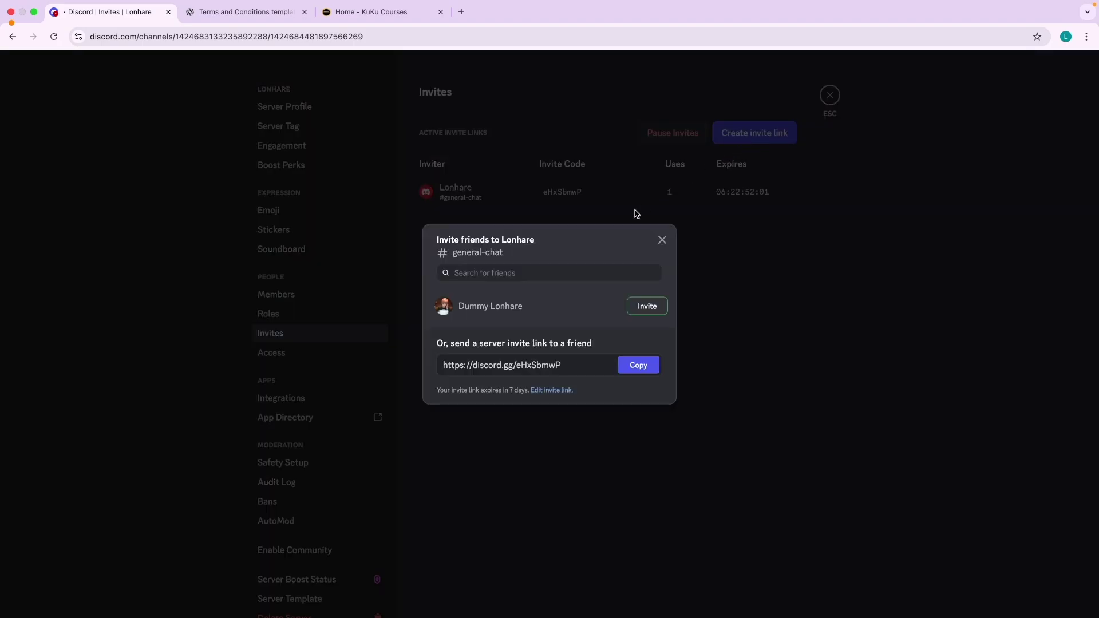
pyautogui.click(550, 391)
# Try a limit of 100 uses for the invite link, check the expiry options, and close the dialogs without generating a link.
pyautogui.click(483, 337)
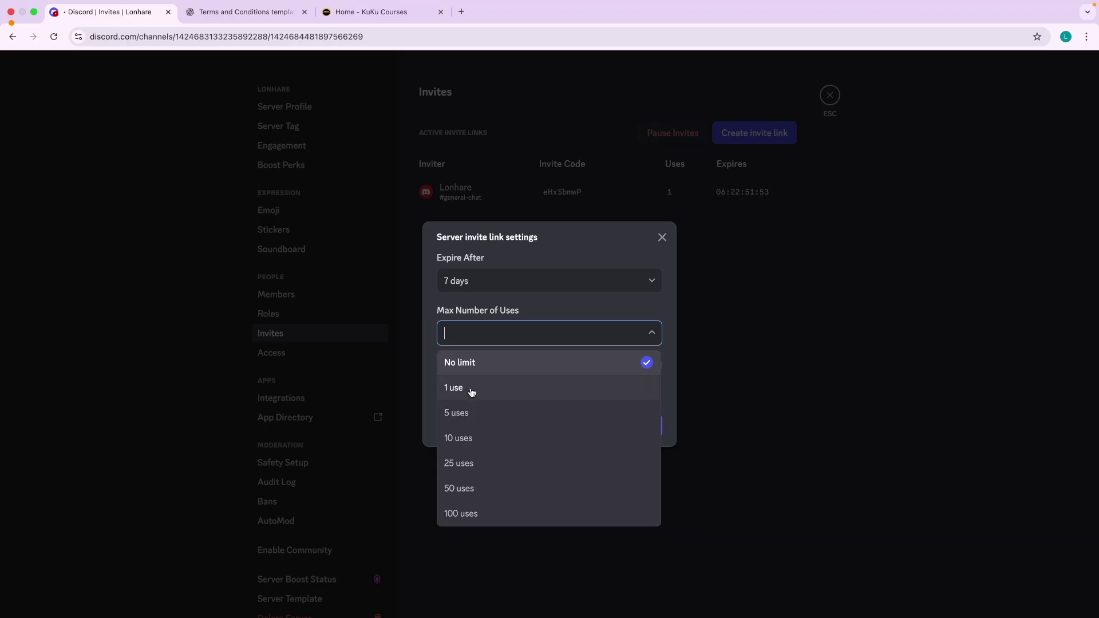
pyautogui.click(431, 354)
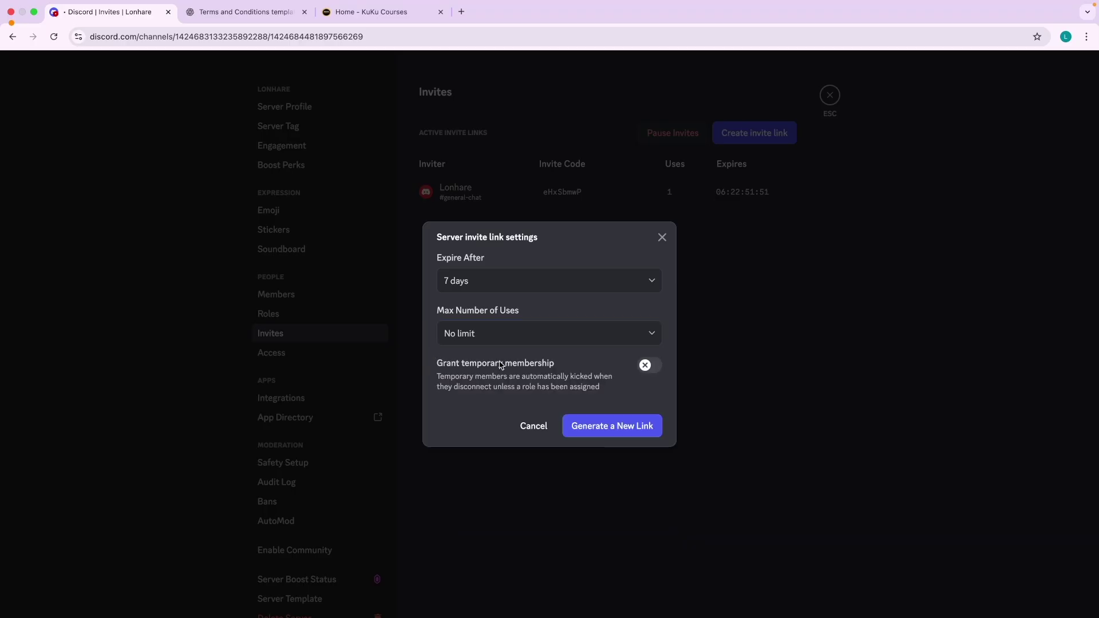
pyautogui.click(501, 332)
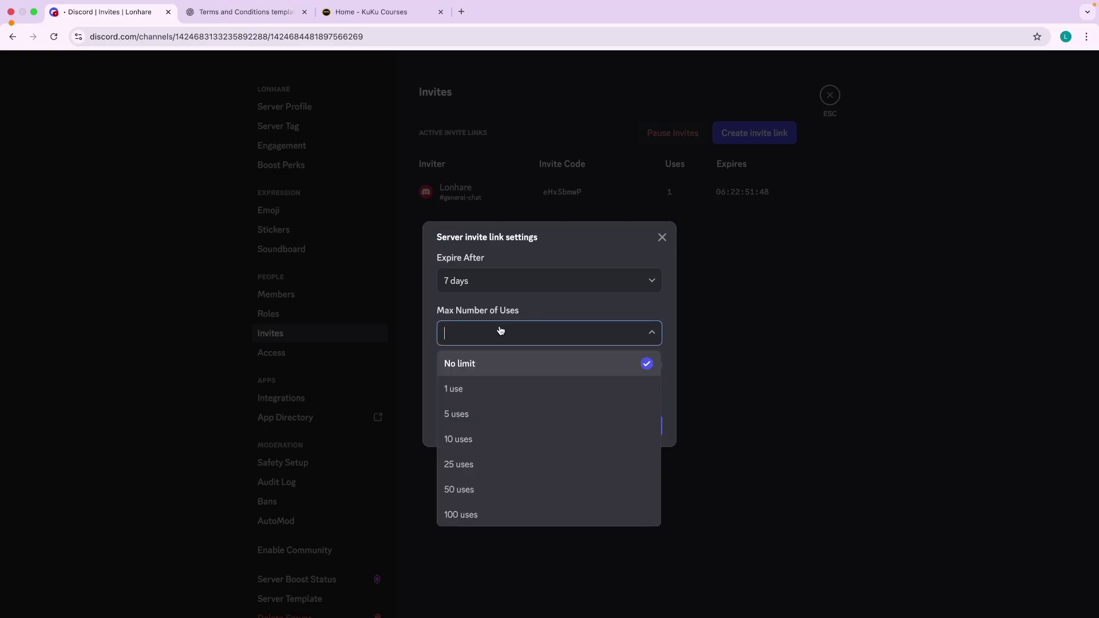
pyautogui.click(474, 515)
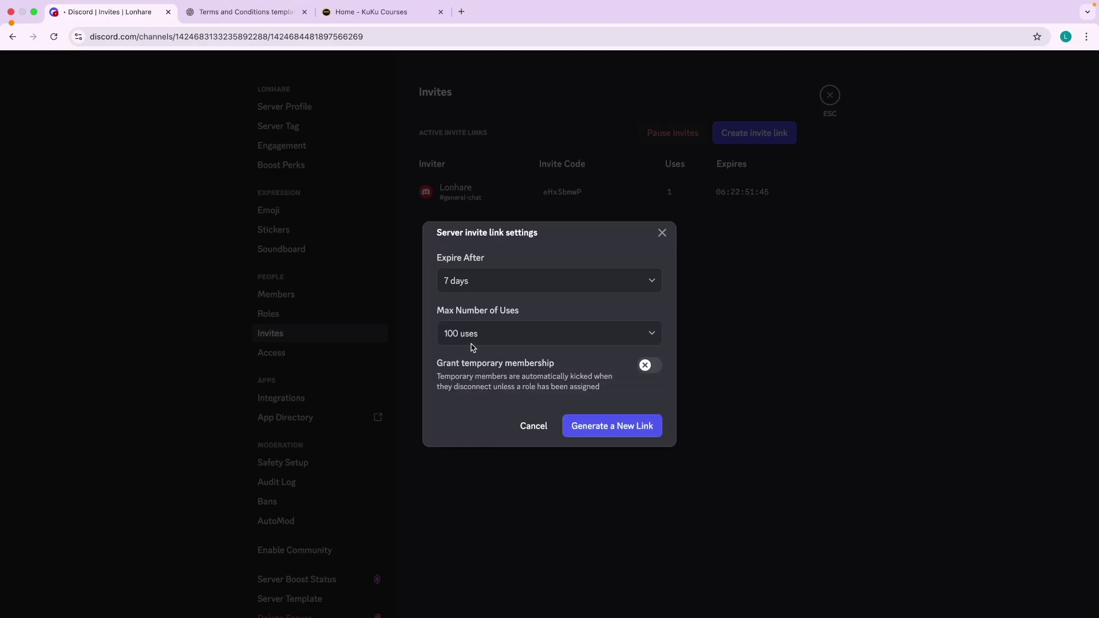
pyautogui.click(491, 283)
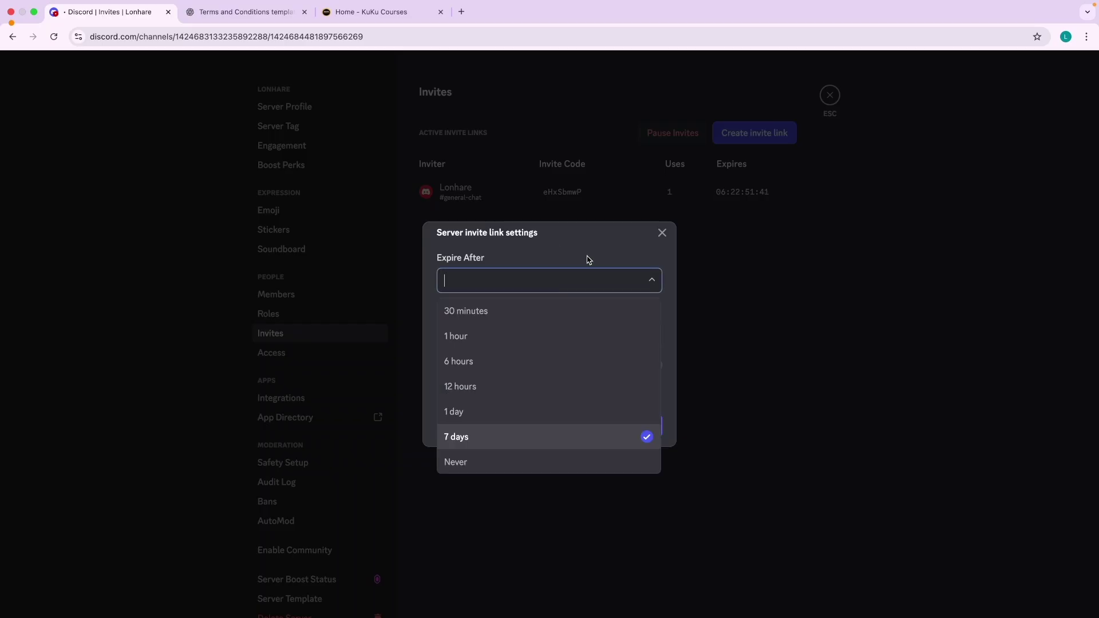
pyautogui.click(662, 233)
pyautogui.click(662, 241)
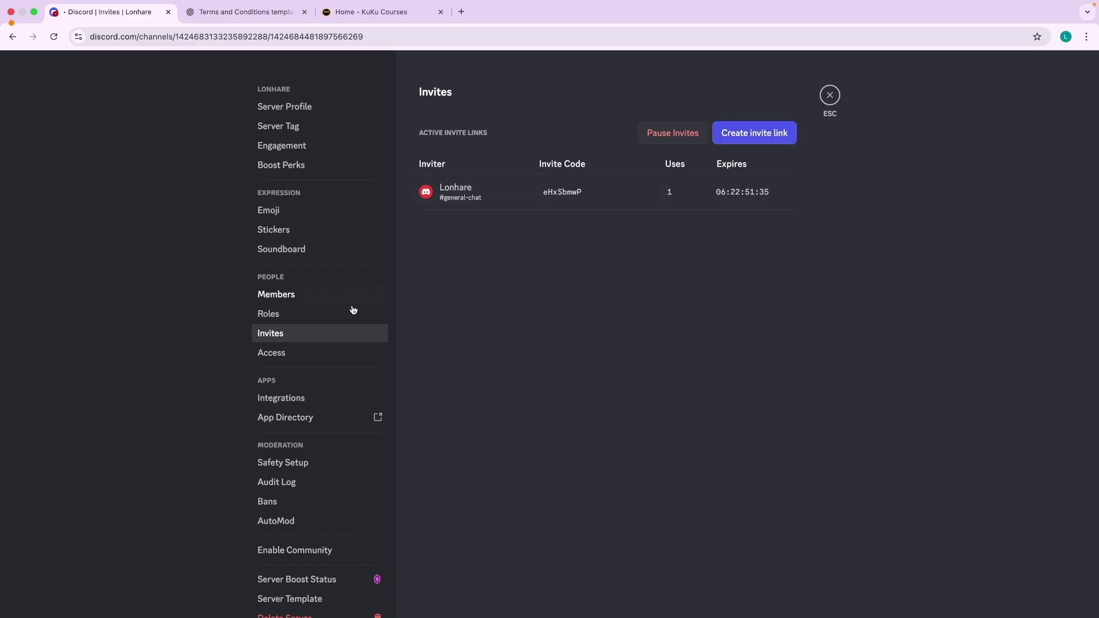
# View the server's Access and Integrations settings and open the App Directory.
pyautogui.click(280, 354)
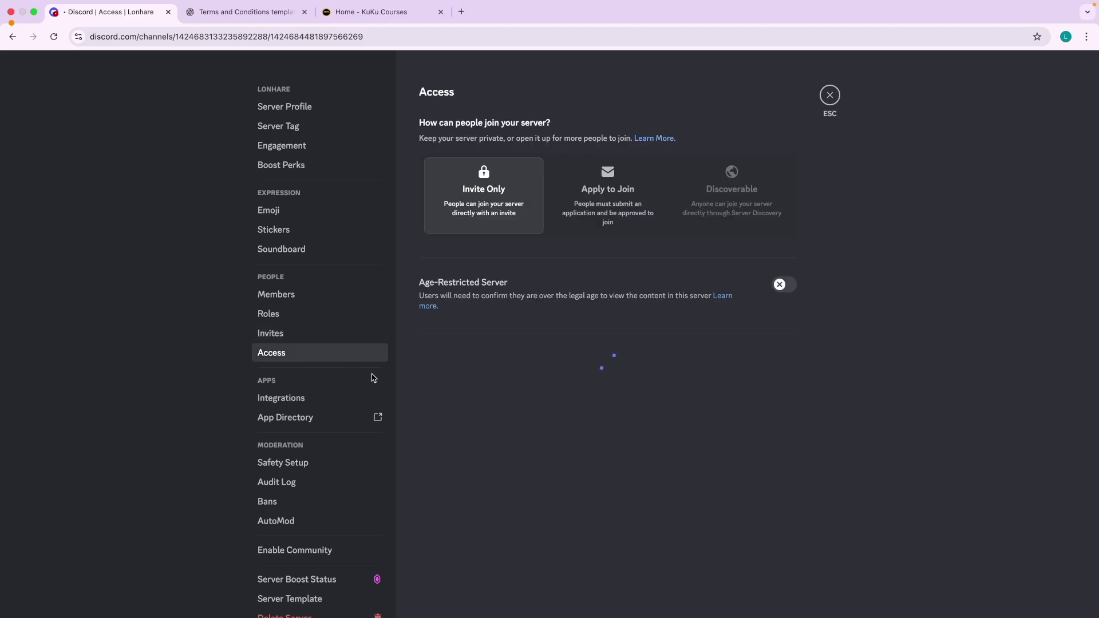
pyautogui.click(303, 400)
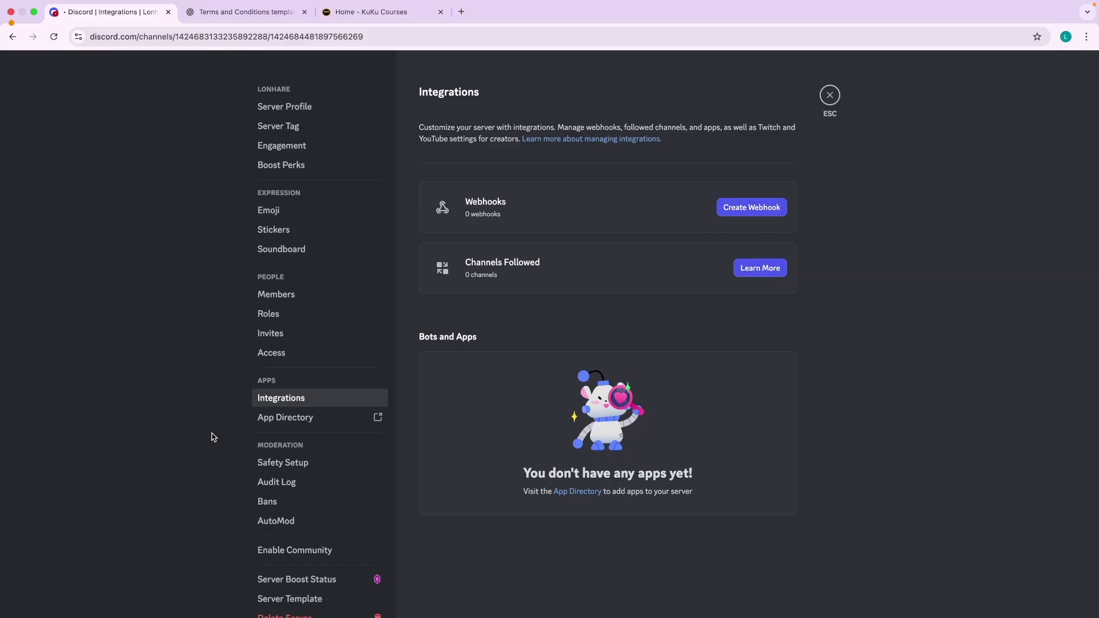
pyautogui.click(278, 418)
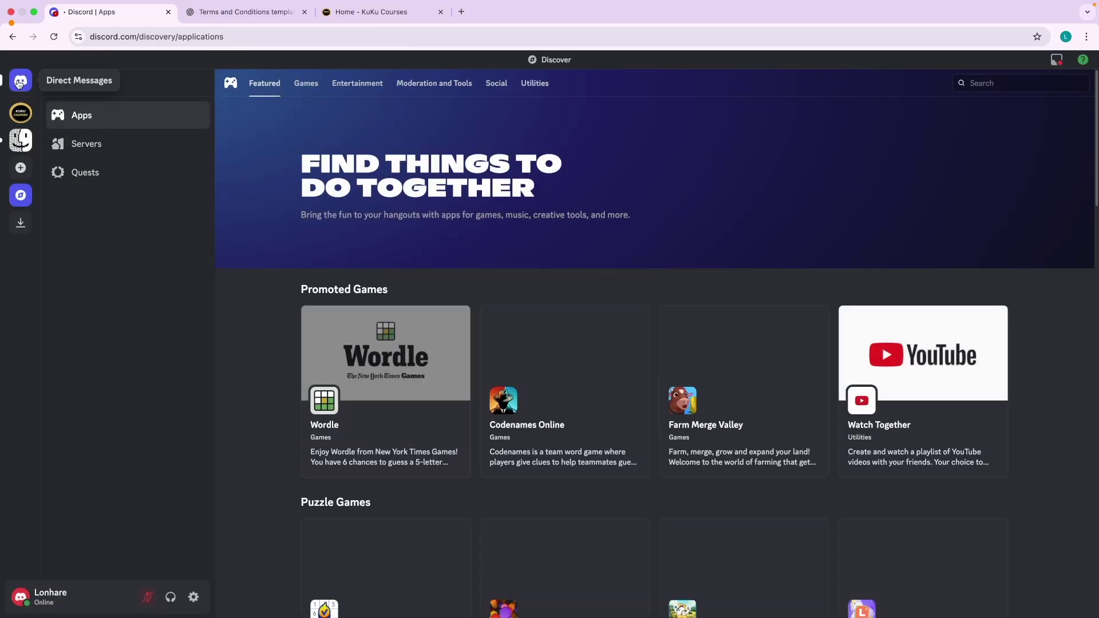
# Return to the server, reopen its settings, and view the Safety Setup and Bans pages.
pyautogui.click(21, 113)
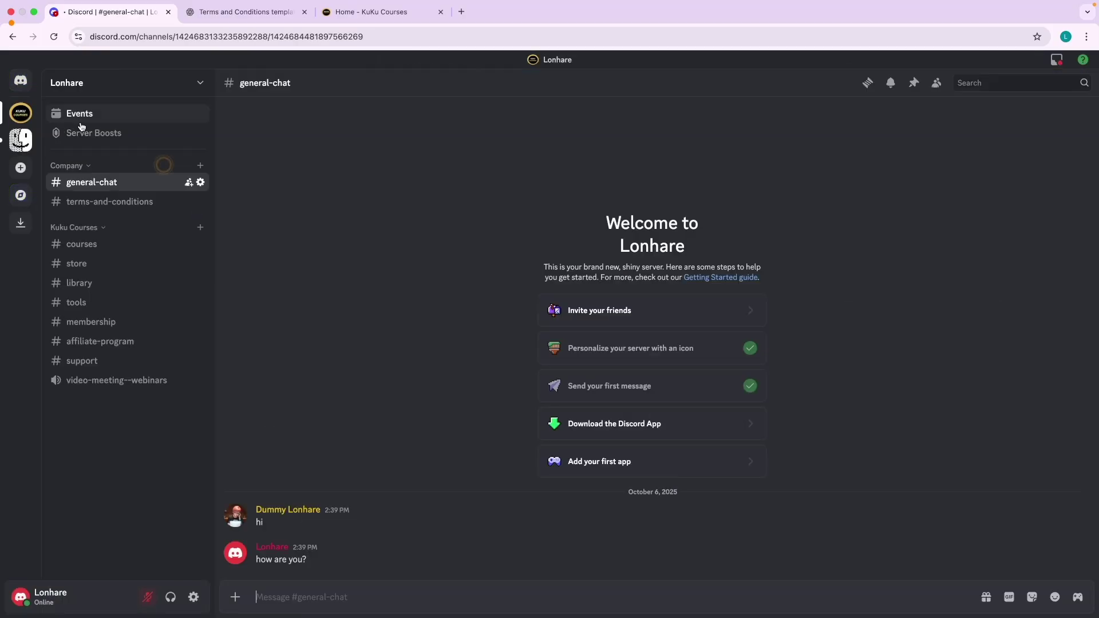
pyautogui.click(110, 87)
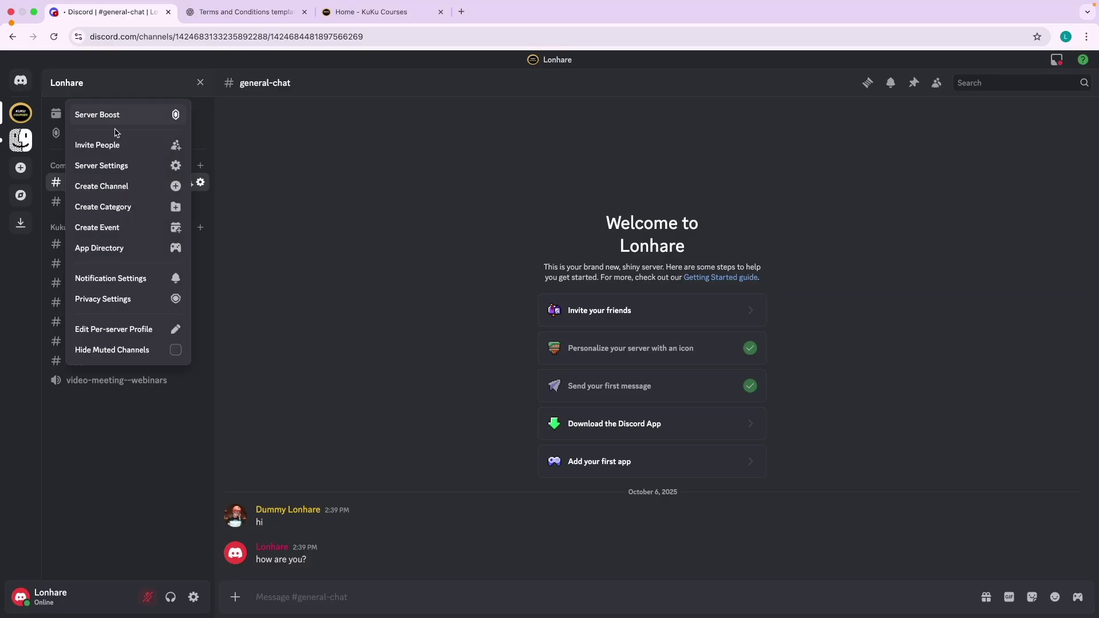
pyautogui.click(112, 166)
pyautogui.scroll(-2, 321, 560)
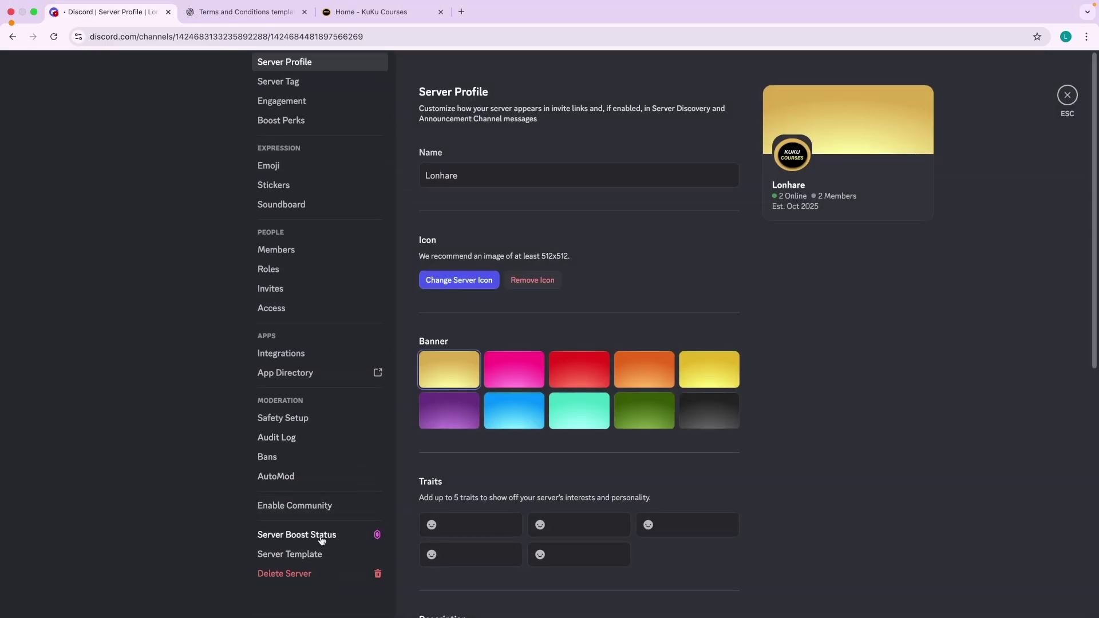
pyautogui.click(293, 426)
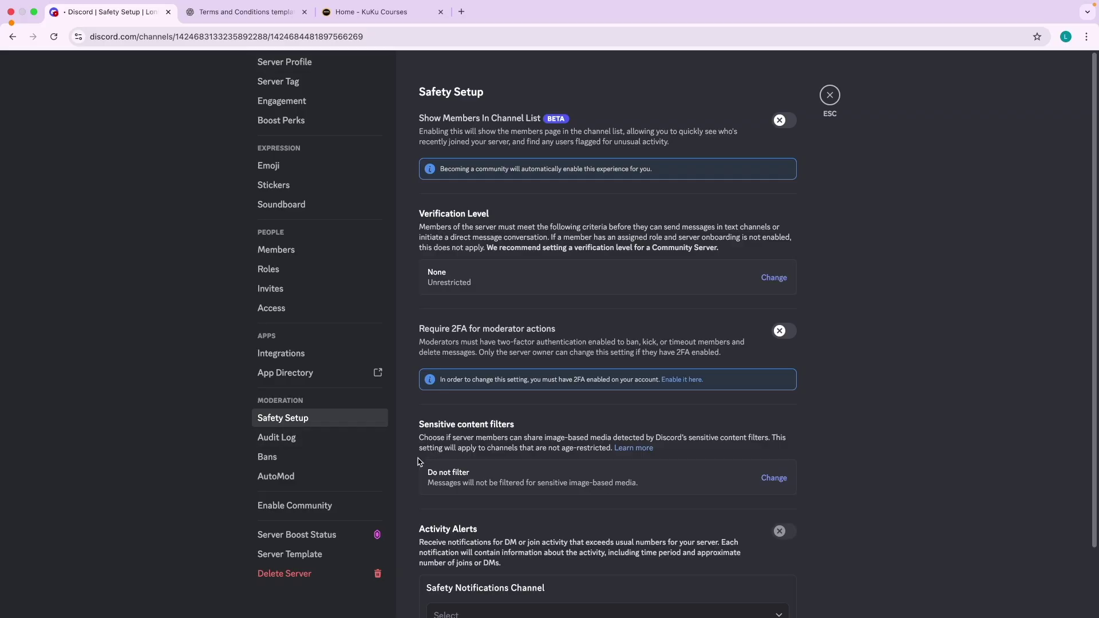
pyautogui.click(284, 458)
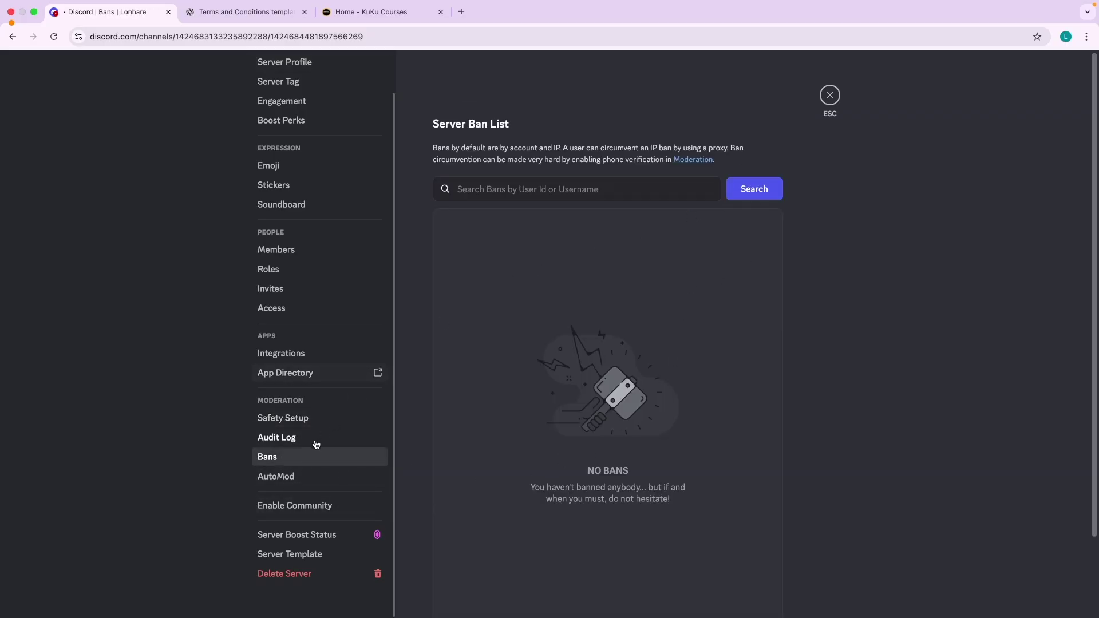
# Examine the role, channel and invite entries throughout the server's audit log and close the server settings.
pyautogui.click(290, 439)
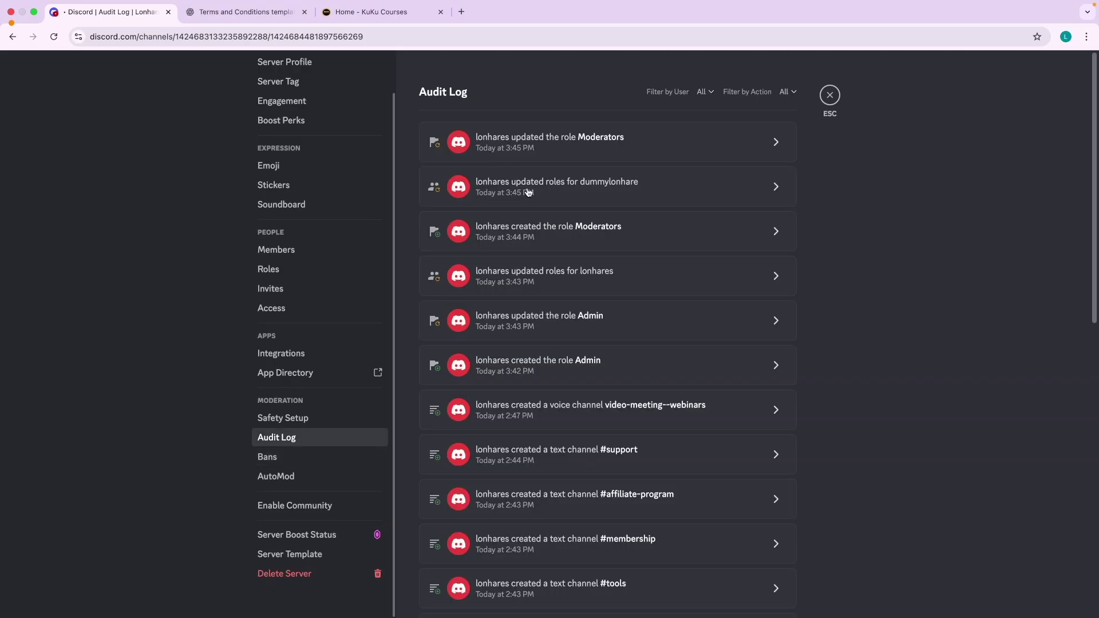
pyautogui.scroll(-3, 538, 315)
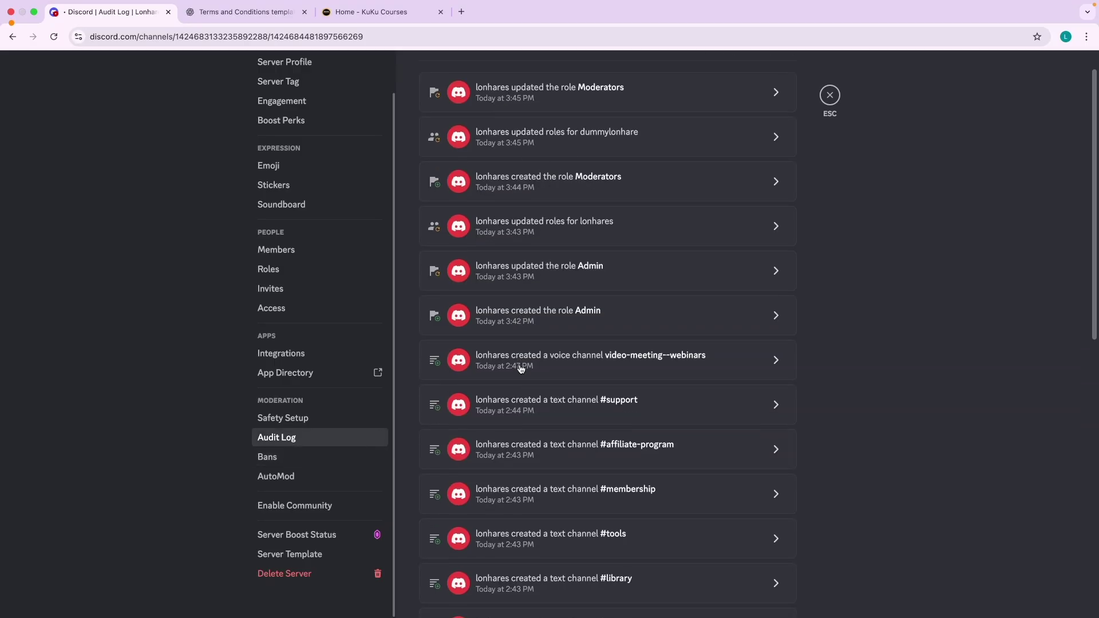
pyautogui.scroll(3, 522, 363)
pyautogui.scroll(5, 517, 132)
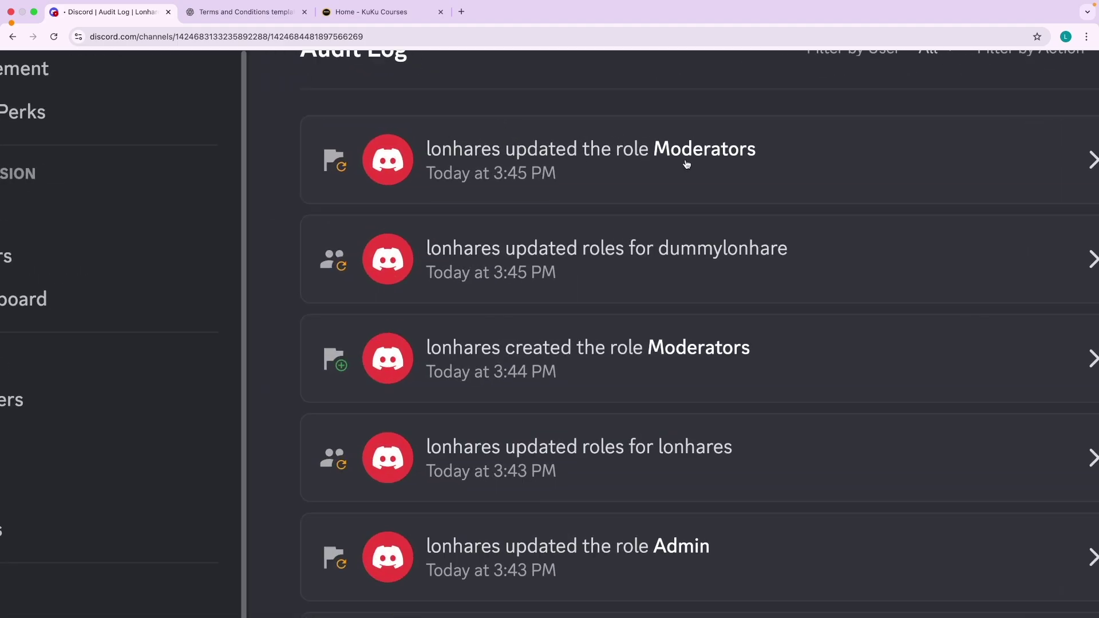
pyautogui.scroll(-5, 589, 276)
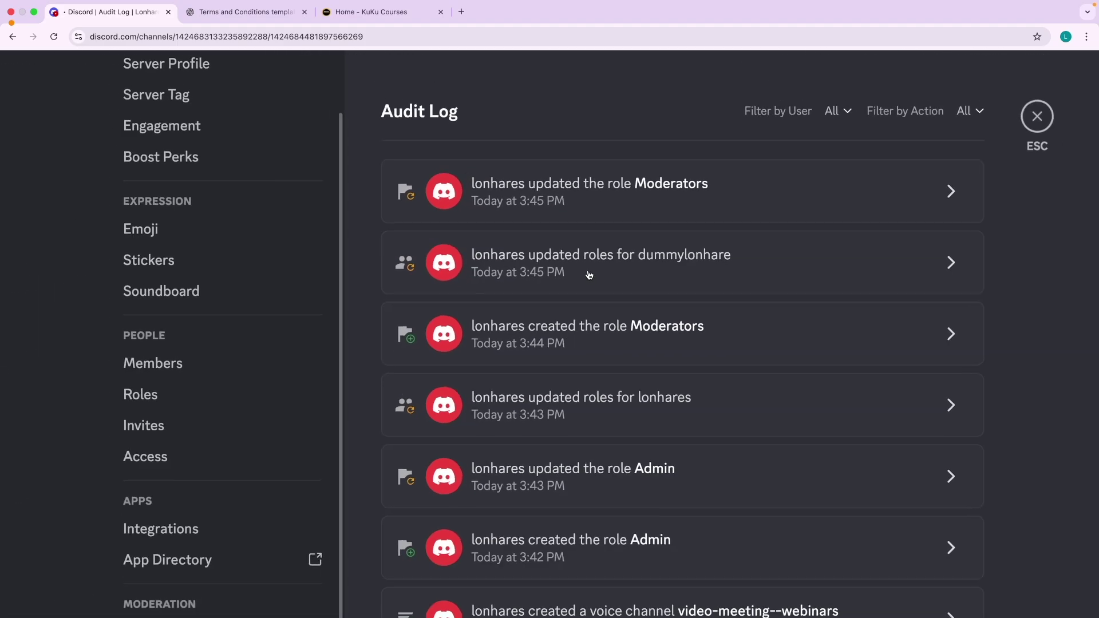
pyautogui.scroll(-10, 566, 348)
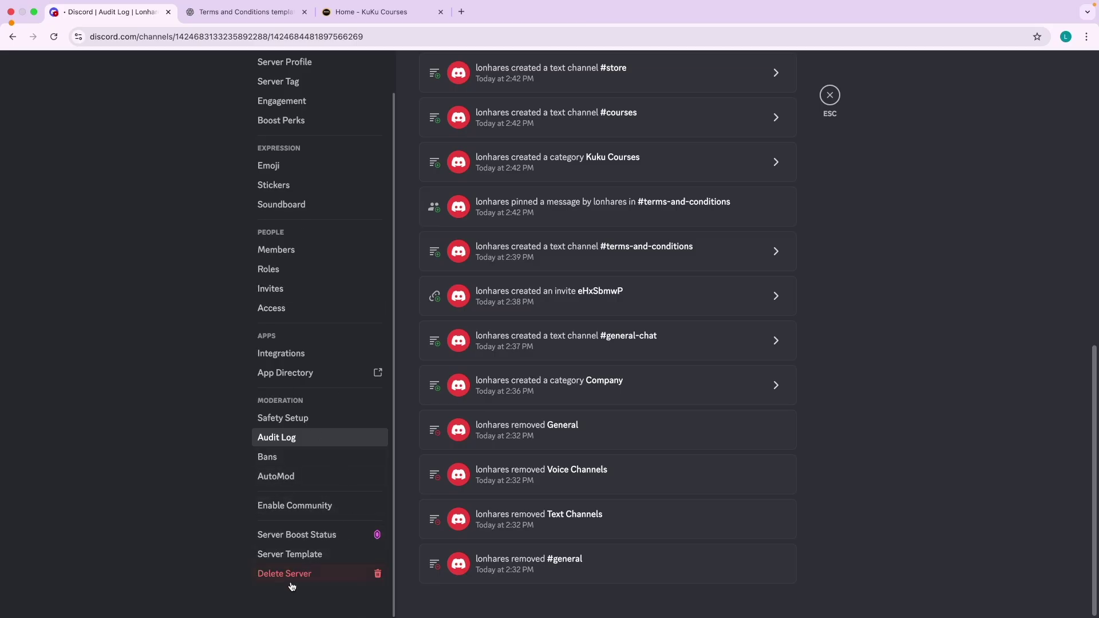
pyautogui.scroll(2, 511, 326)
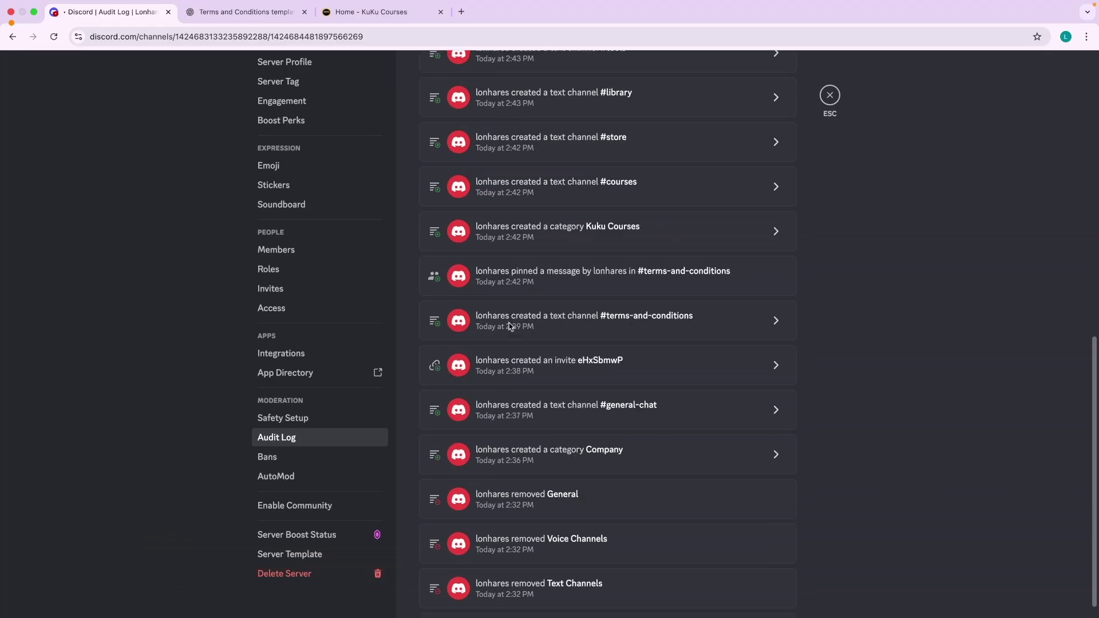
pyautogui.scroll(10, 510, 326)
pyautogui.click(837, 103)
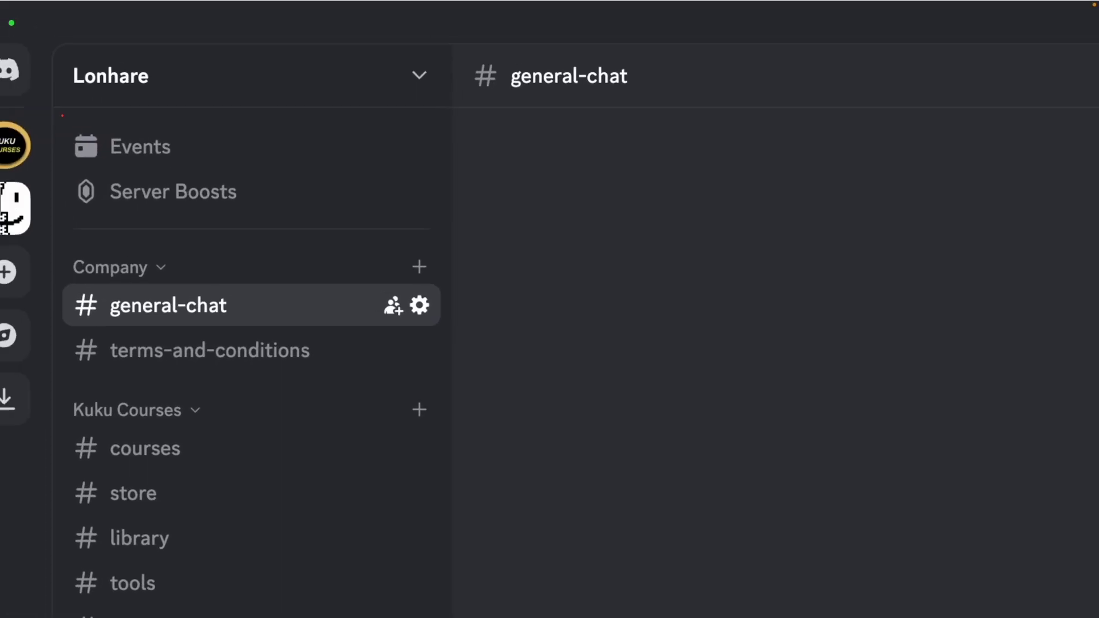
pyautogui.moveTo(296, 306)
pyautogui.mouseDown()
pyautogui.moveTo(304, 185)
pyautogui.moveTo(278, 210)
pyautogui.moveTo(319, 201)
pyautogui.moveTo(330, 217)
pyautogui.mouseUp()
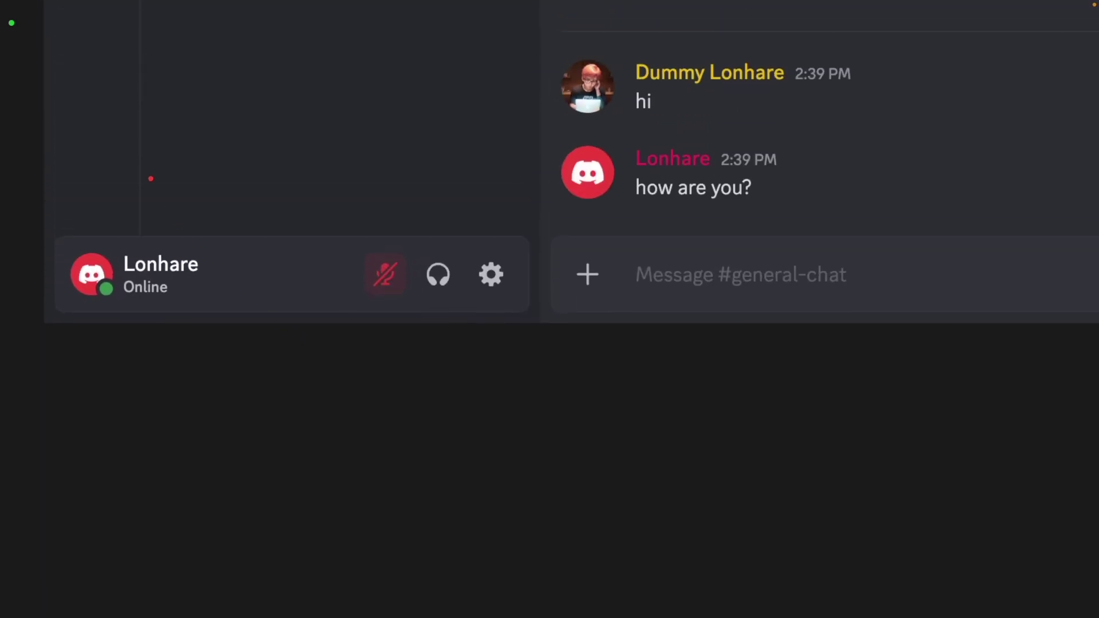
pyautogui.moveTo(138, 130)
pyautogui.mouseDown()
pyautogui.moveTo(135, 225)
pyautogui.moveTo(112, 201)
pyautogui.moveTo(170, 192)
pyautogui.mouseUp()
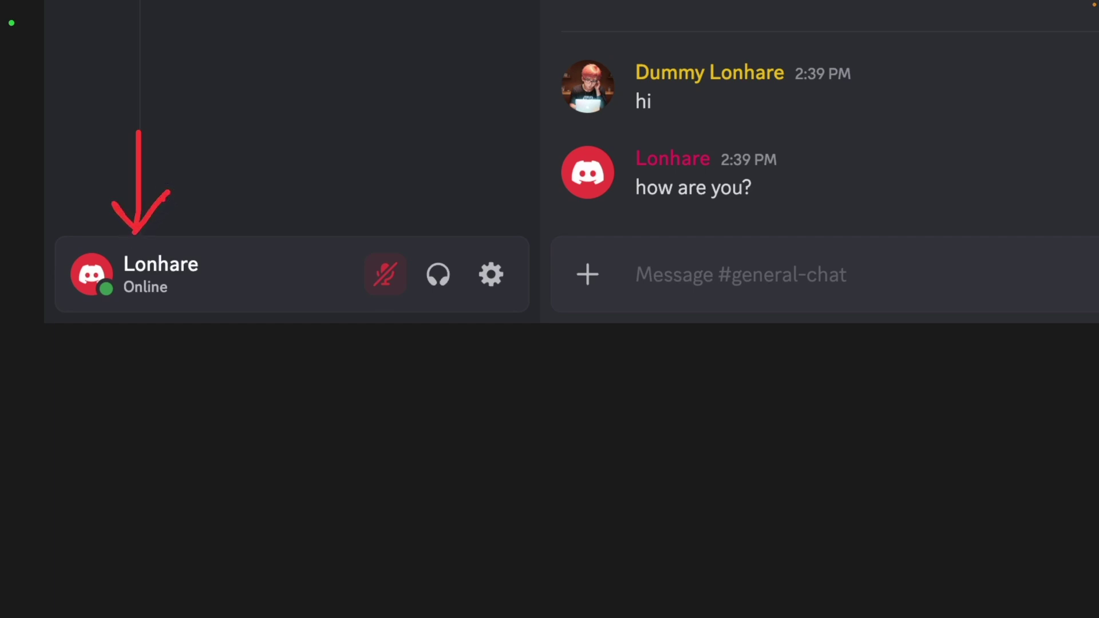
pyautogui.moveTo(162, 250)
pyautogui.mouseDown()
pyautogui.moveTo(50, 223)
pyautogui.moveTo(252, 258)
pyautogui.moveTo(163, 249)
pyautogui.mouseUp()
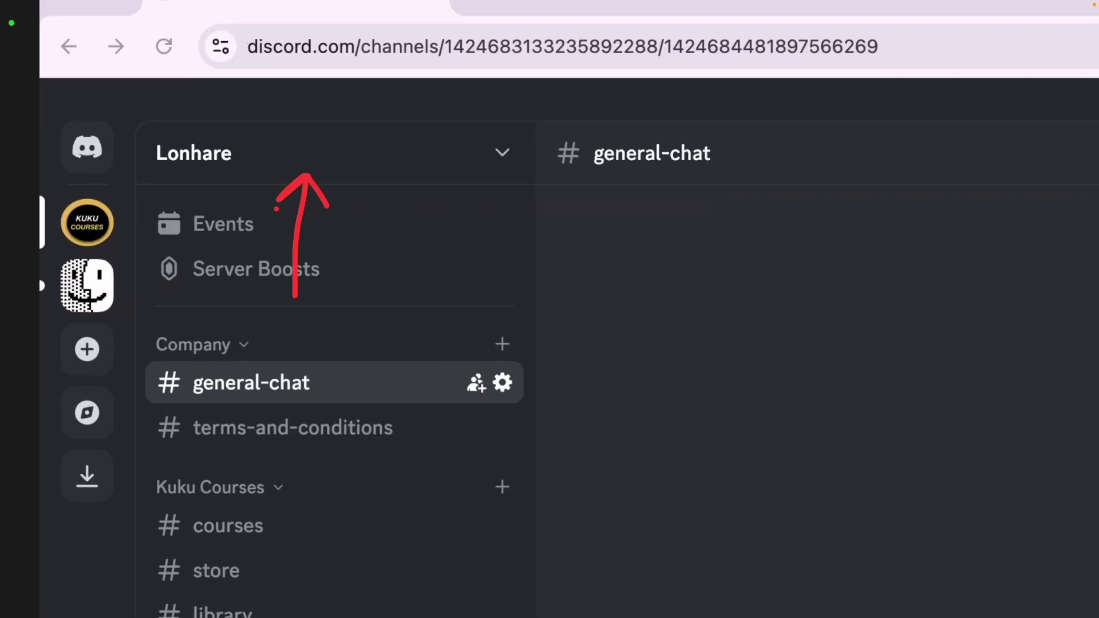
pyautogui.moveTo(293, 134)
pyautogui.mouseDown()
pyautogui.moveTo(175, 215)
pyautogui.moveTo(137, 130)
pyautogui.mouseUp()
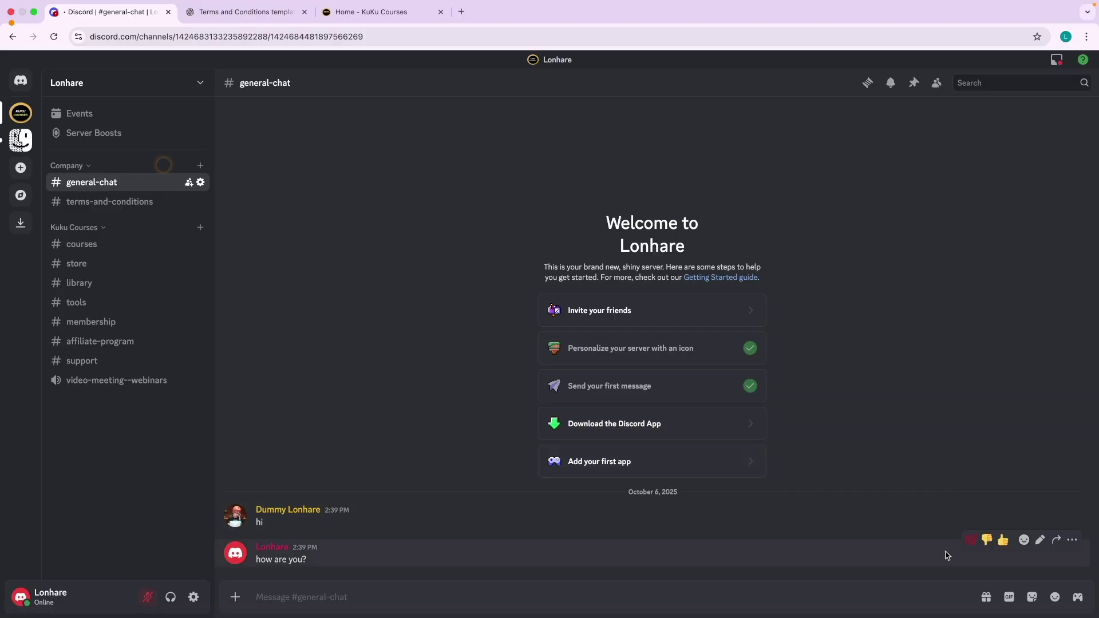
# Search the apps available in general-chat for "link" and for "youtube".
pyautogui.scroll(5, 1077, 598)
pyautogui.click(1079, 605)
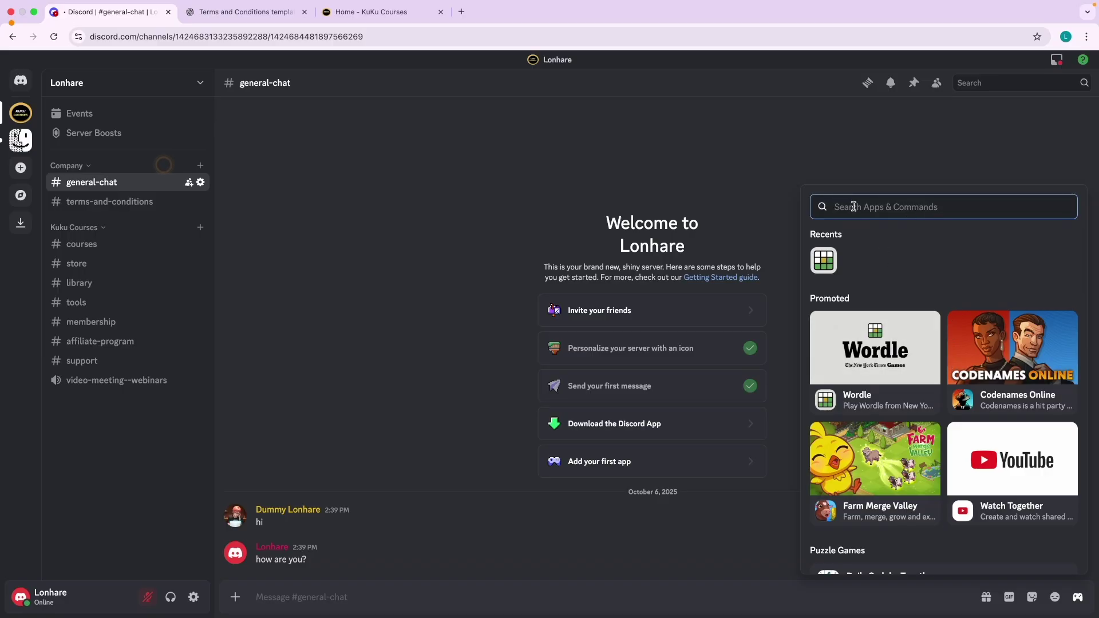
pyautogui.write('link')
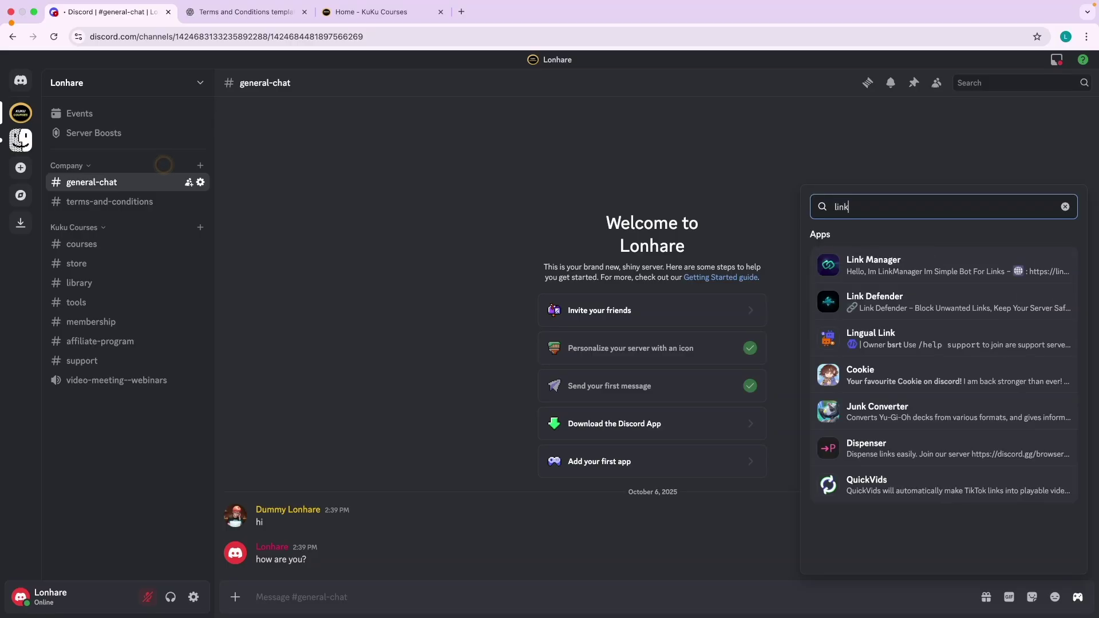
pyautogui.press('BackSpace')
pyautogui.write('yout')
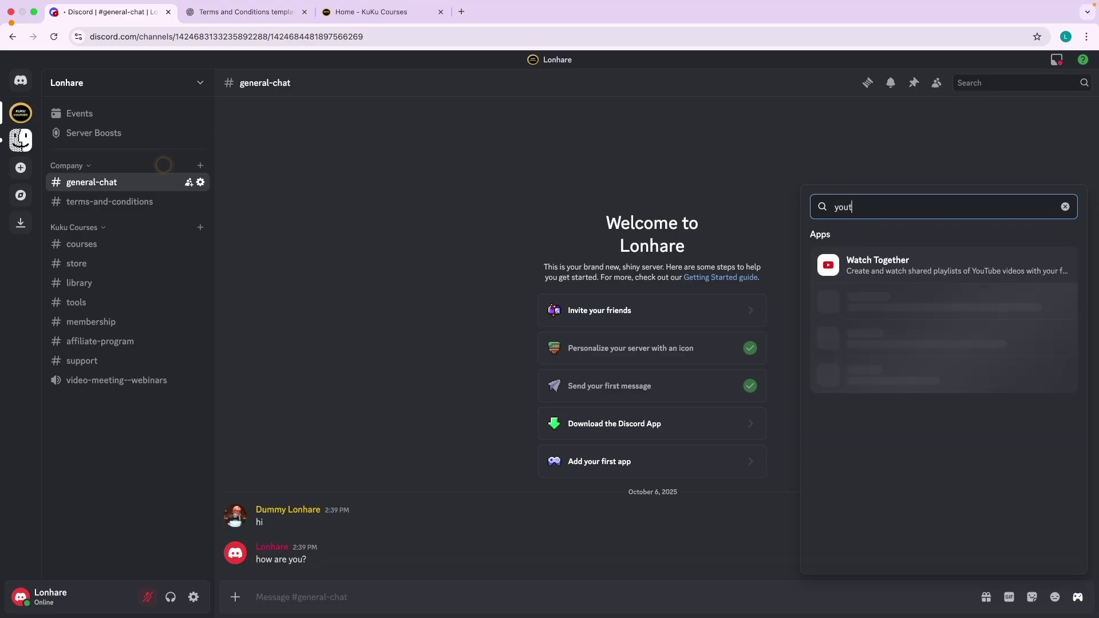
pyautogui.write('ube')
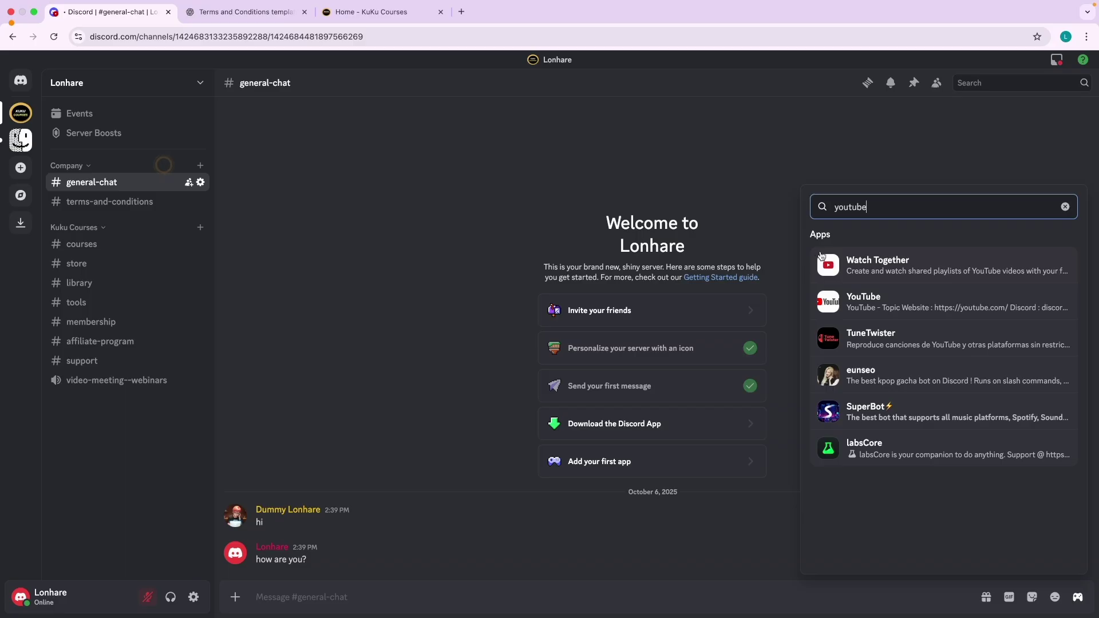
# Launch the Watch Together app in general-chat, authorize its access to the account and accept the YouTube user agreements.
pyautogui.click(883, 266)
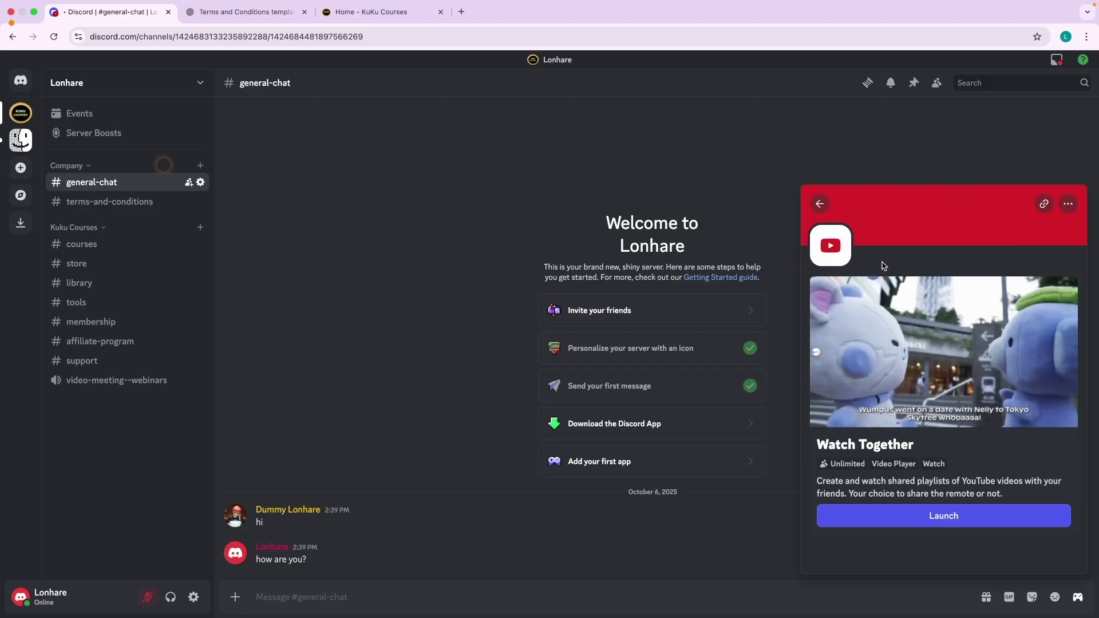
pyautogui.click(957, 518)
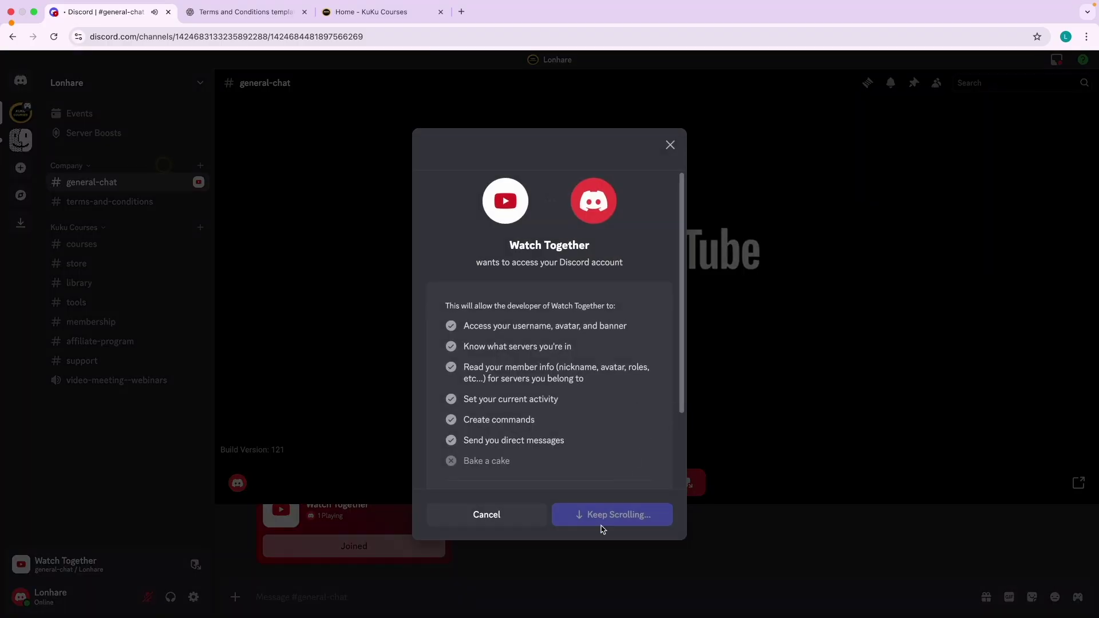
pyautogui.scroll(-3, 623, 449)
pyautogui.click(608, 512)
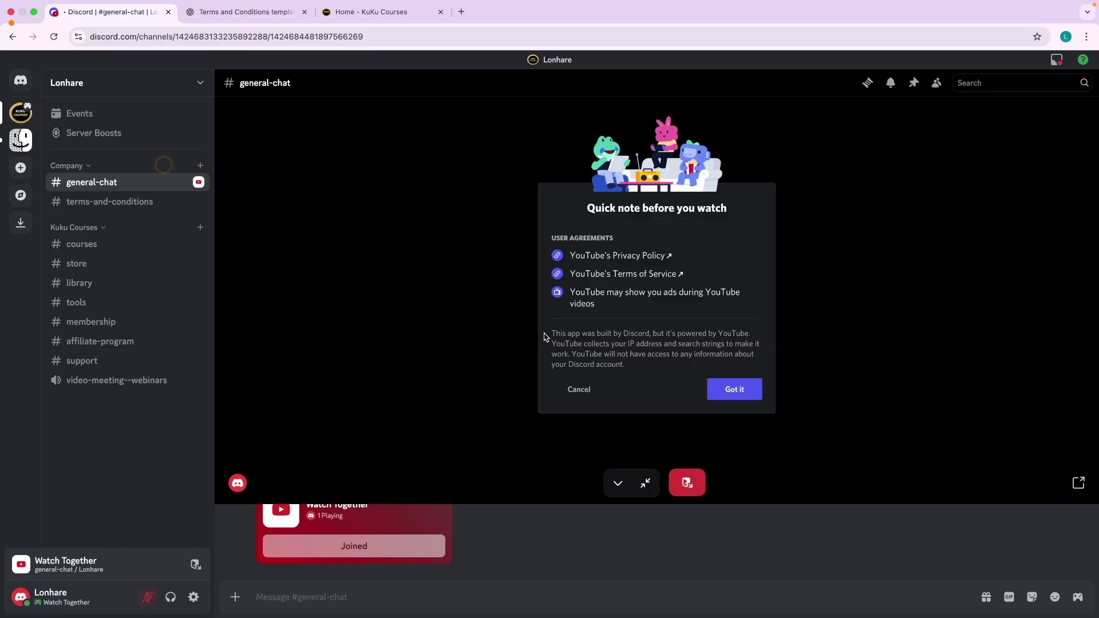
pyautogui.click(744, 390)
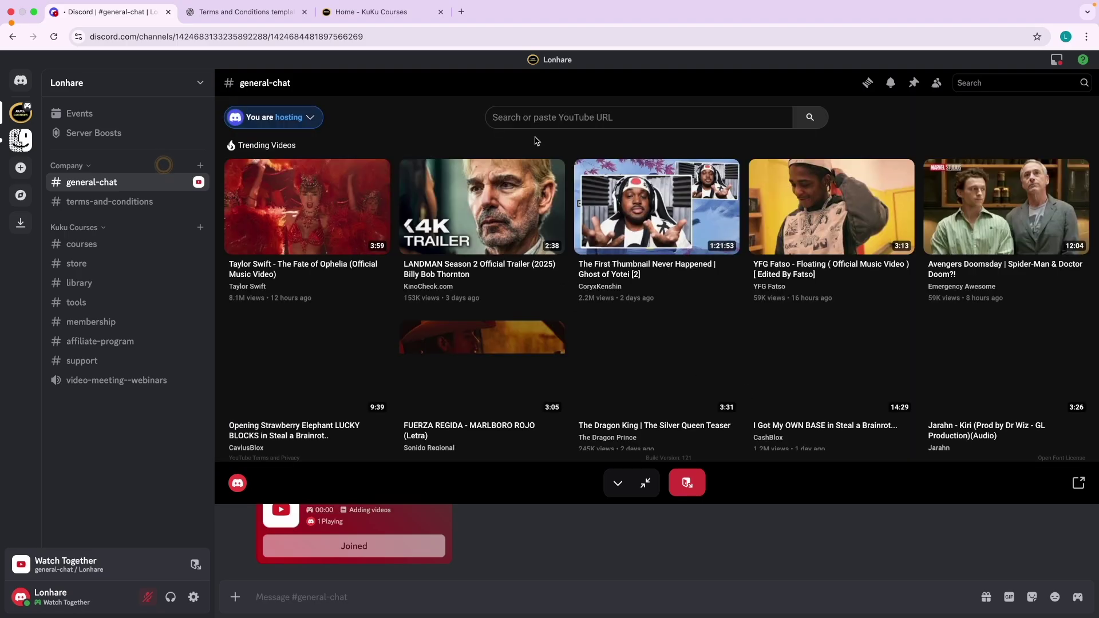
# Switch to the Discord desktop app and open the server's terms-and-conditions channel.
pyautogui.press('super+Tab')
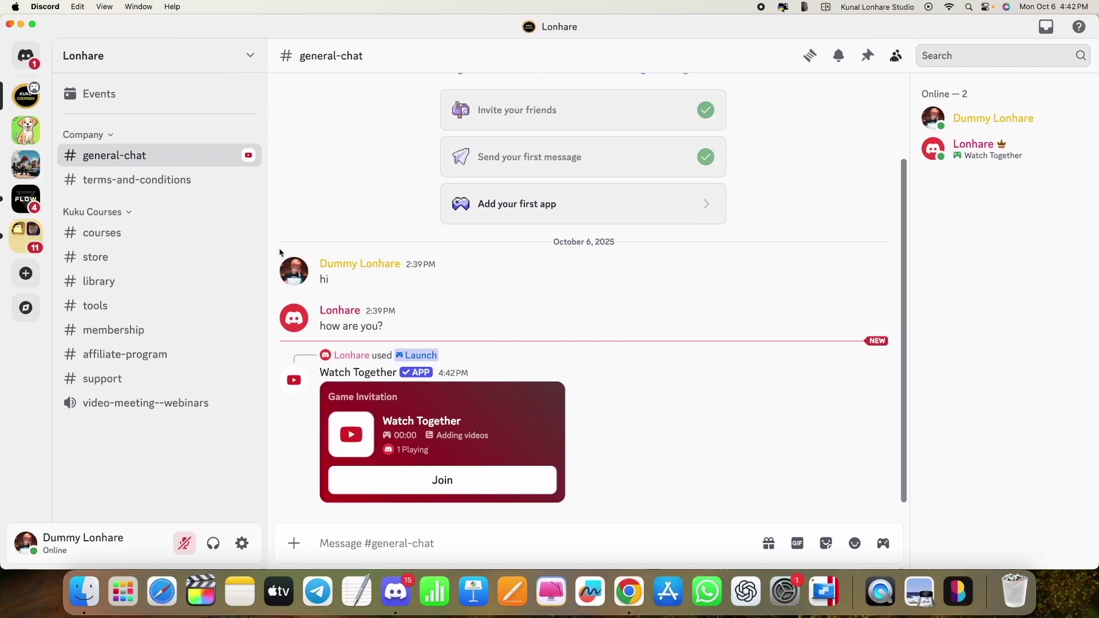
pyautogui.click(115, 181)
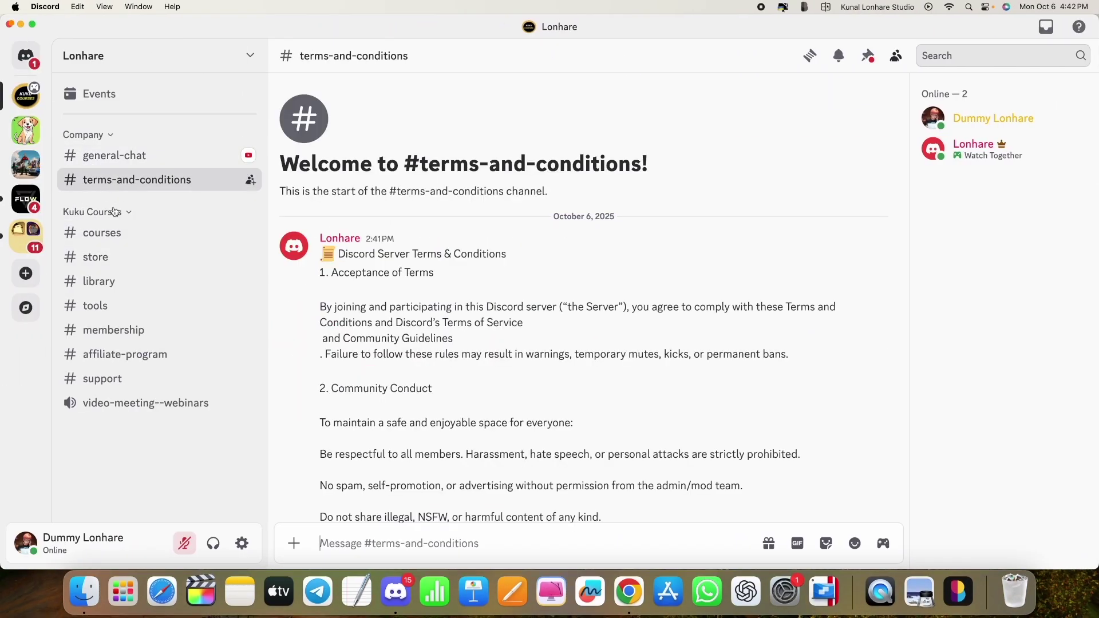
# View the Watch Together invitation in the desktop app's general-chat, switch back to Discord in the browser and leave the activity.
pyautogui.click(123, 309)
pyautogui.click(120, 154)
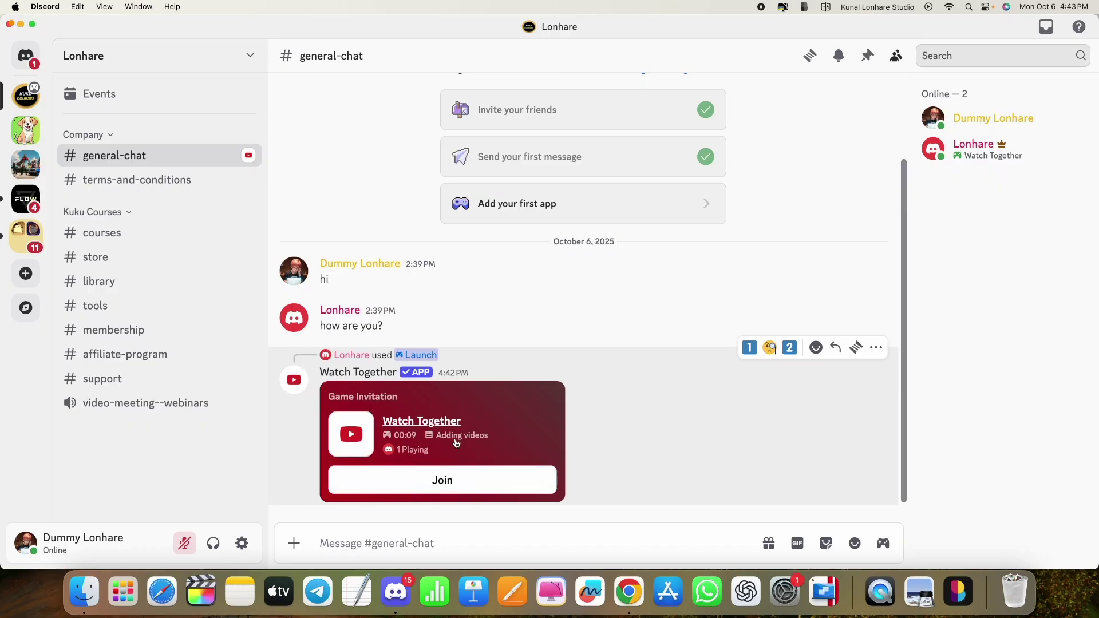
pyautogui.hotkey('ctrl', 'Right')
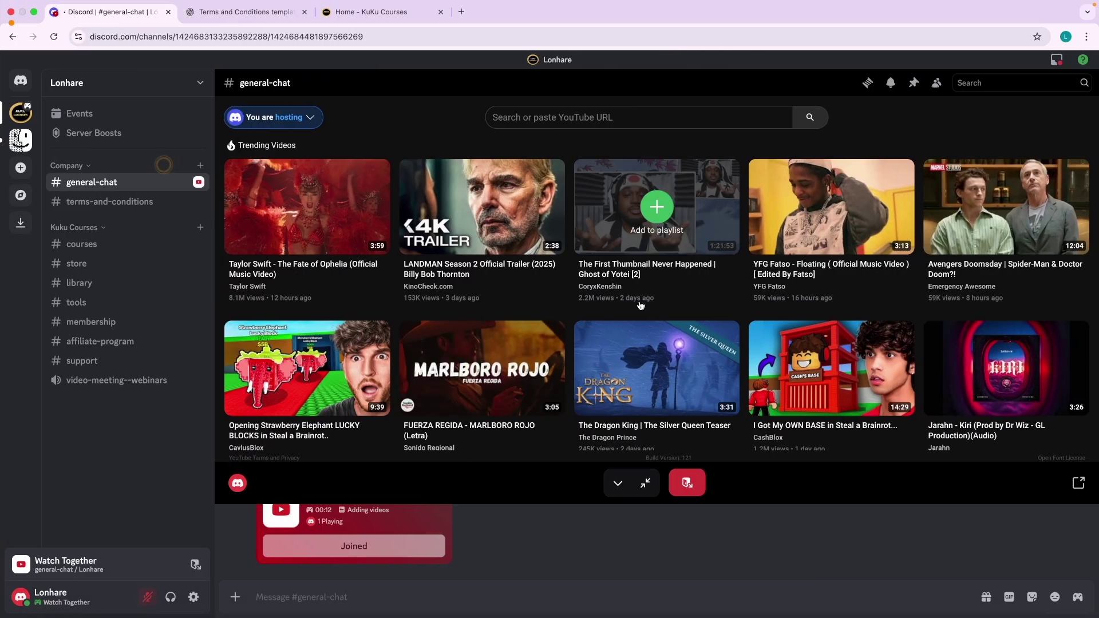
pyautogui.click(688, 484)
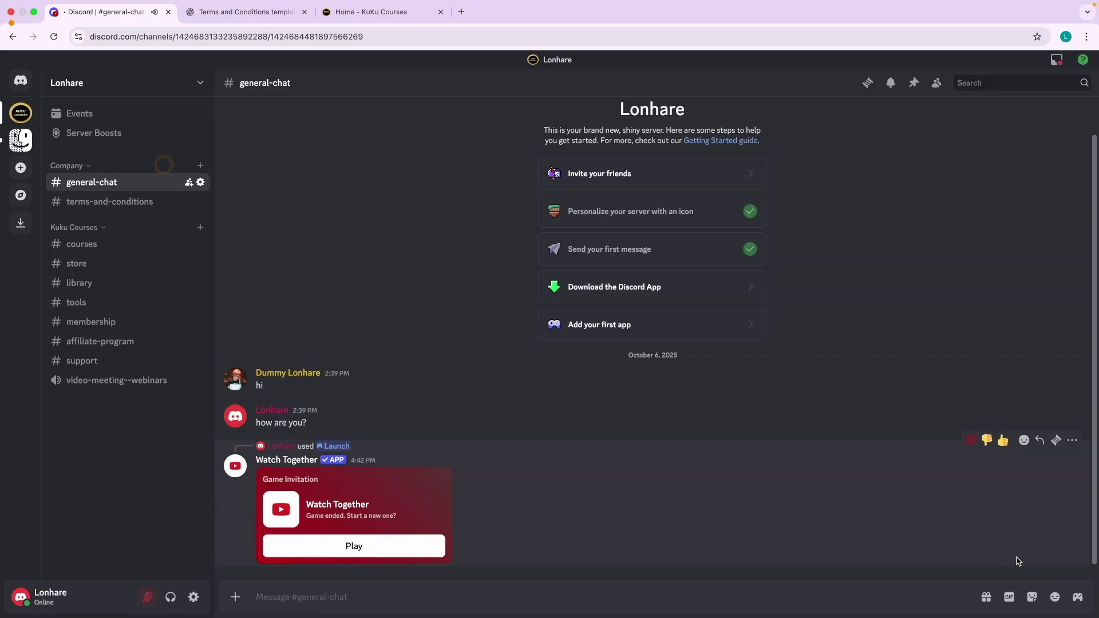
# Browse the game and Chill Together categories among the apps available in general-chat.
pyautogui.click(1077, 597)
pyautogui.scroll(-3, 967, 465)
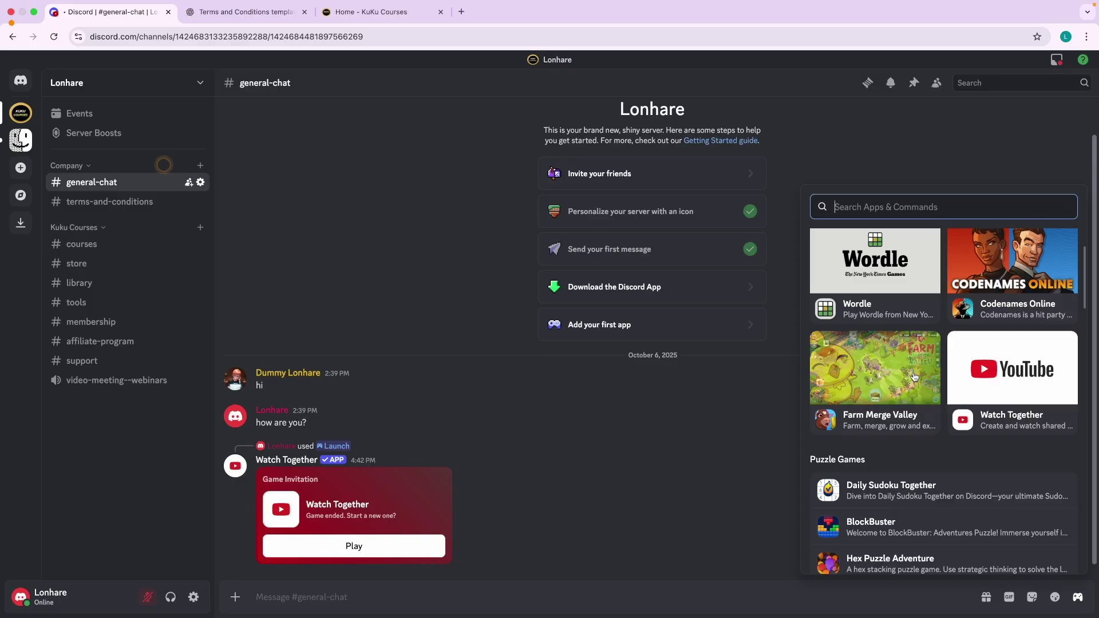
pyautogui.scroll(-6, 914, 376)
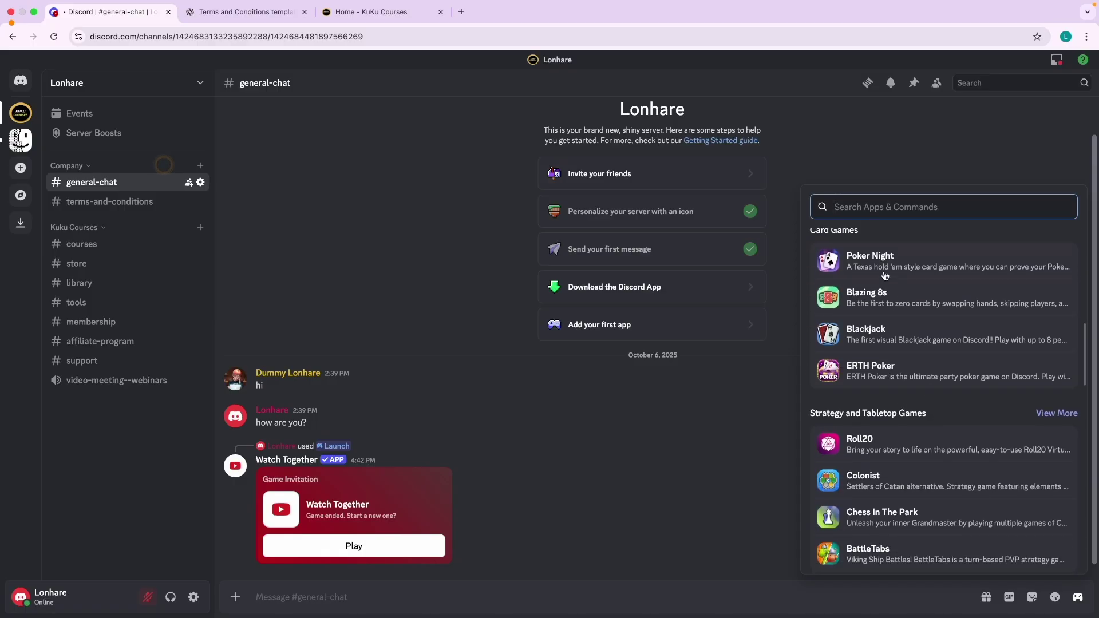
pyautogui.scroll(1, 884, 280)
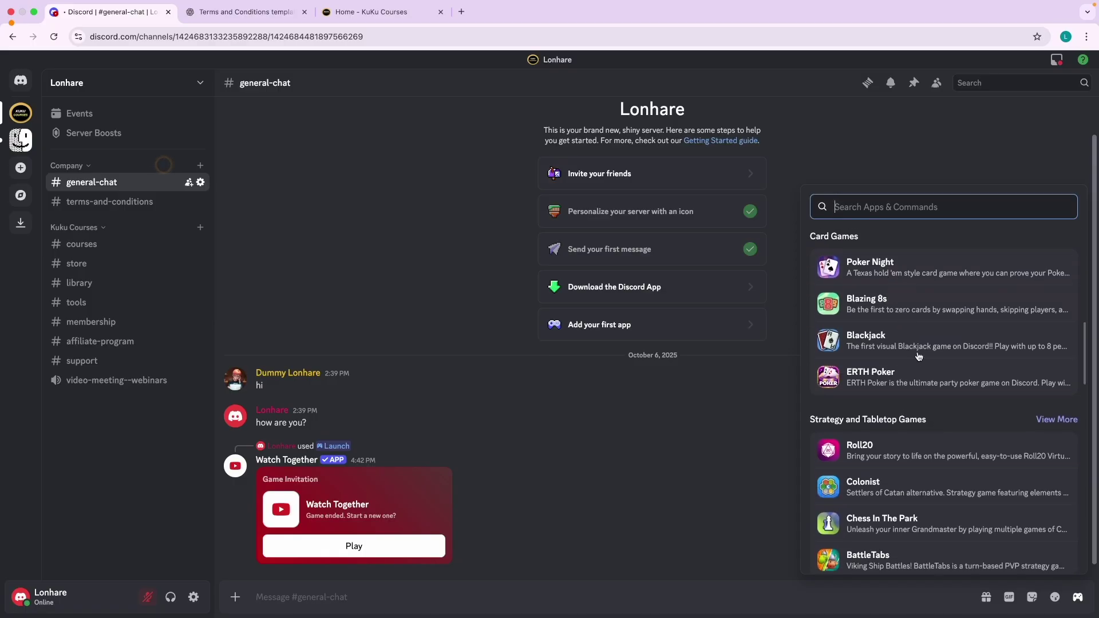
pyautogui.scroll(-5, 918, 356)
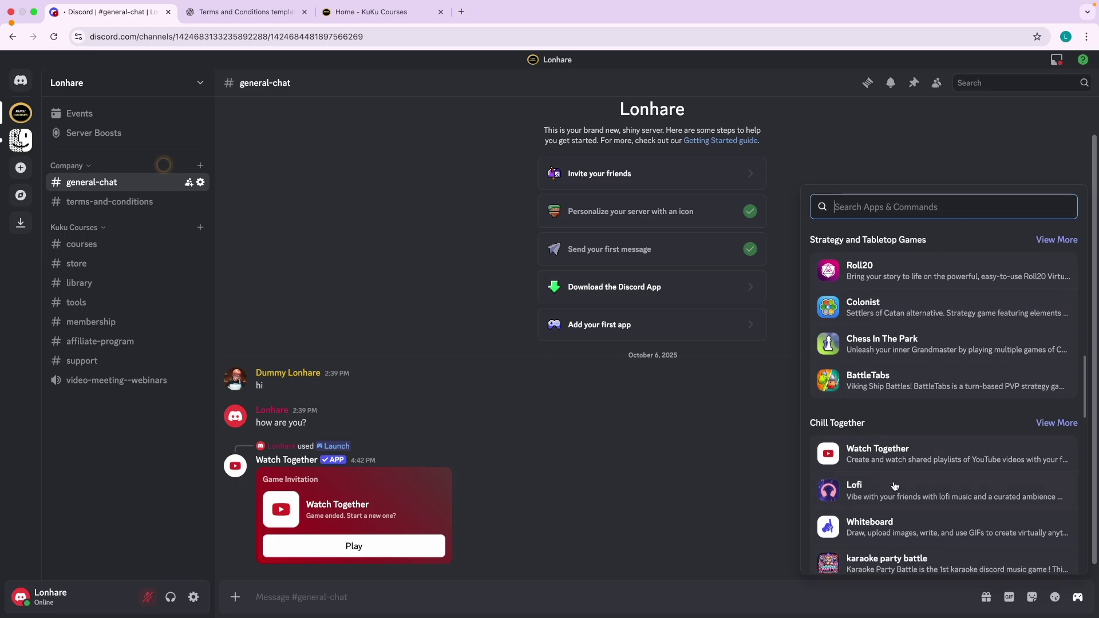
pyautogui.scroll(5, 894, 486)
pyautogui.scroll(-6, 895, 486)
pyautogui.scroll(5, 894, 486)
# Search the apps for "che", launch Chess In The Park in general-chat and authorize its access to the account.
pyautogui.write('c')
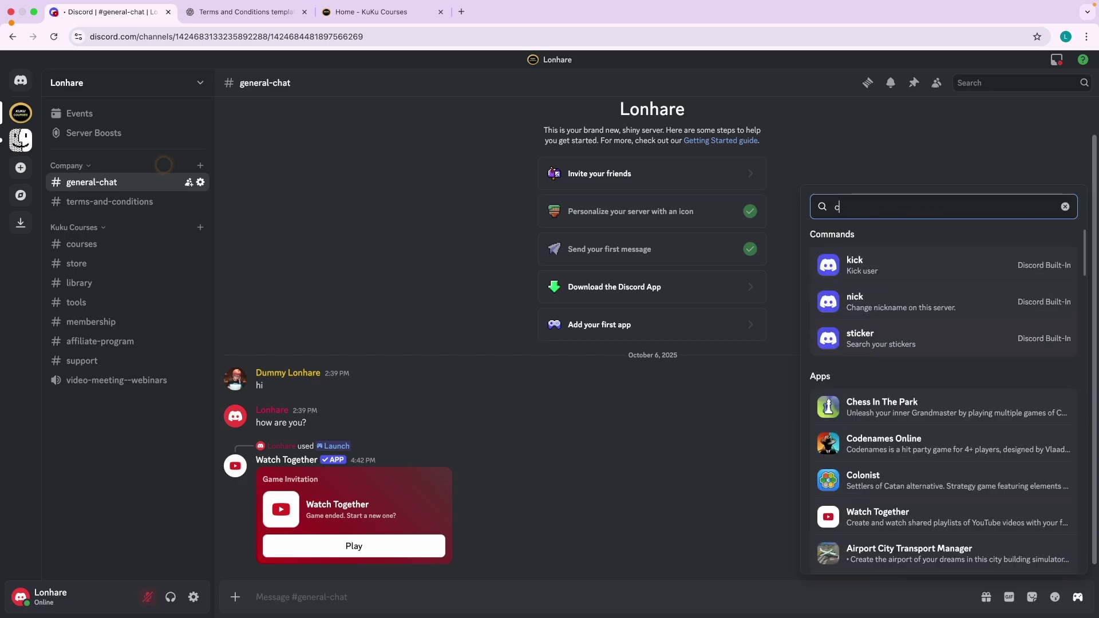
pyautogui.write('he')
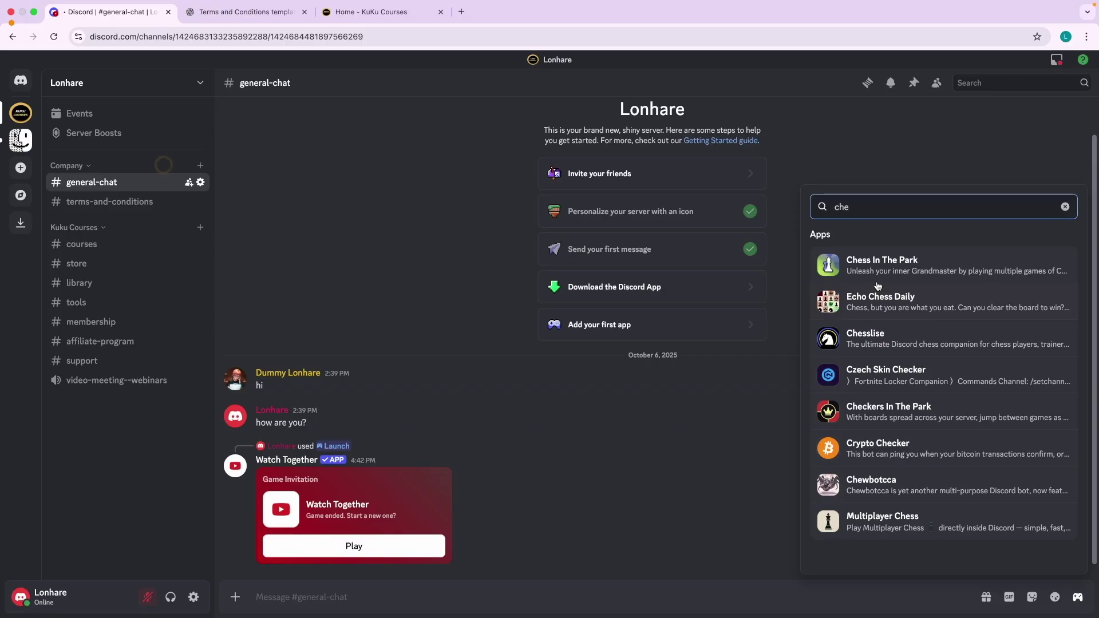
pyautogui.click(873, 263)
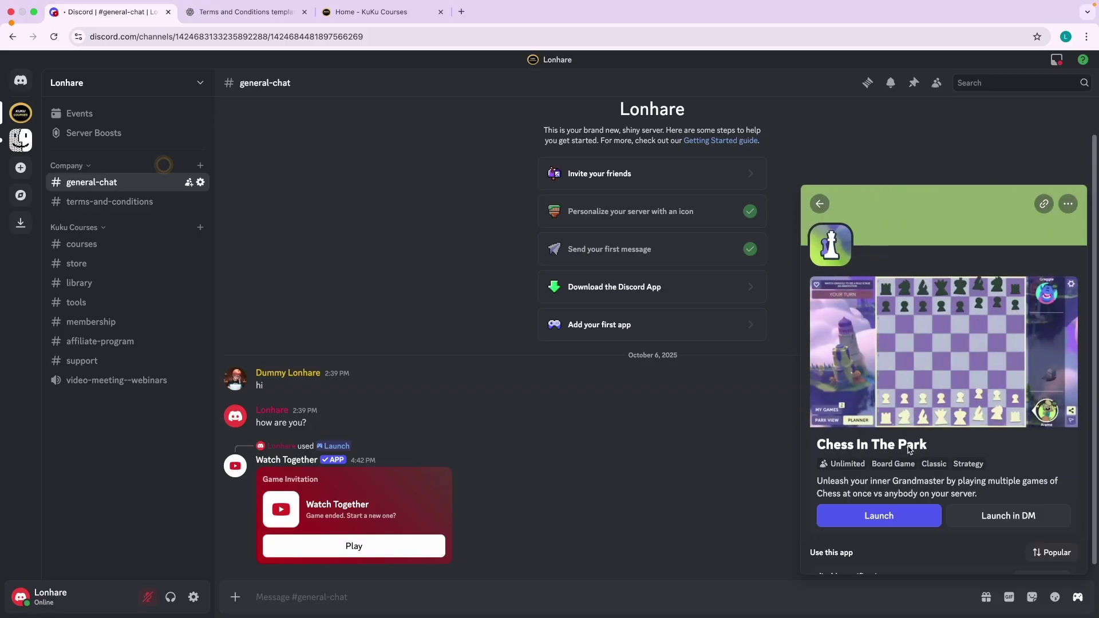
pyautogui.click(884, 514)
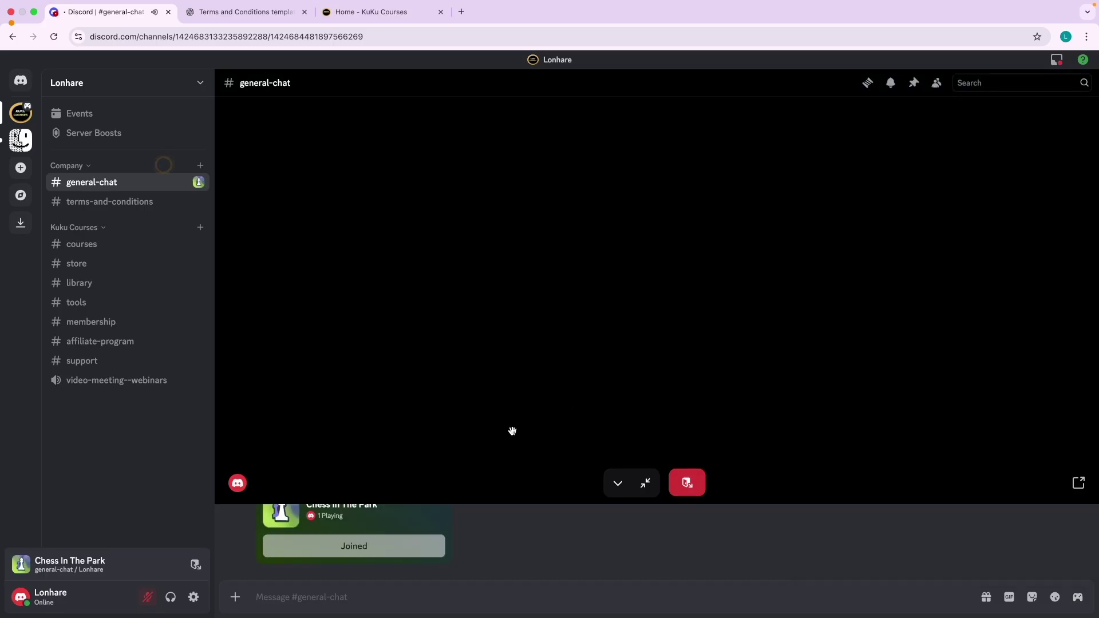
pyautogui.scroll(-3, 545, 455)
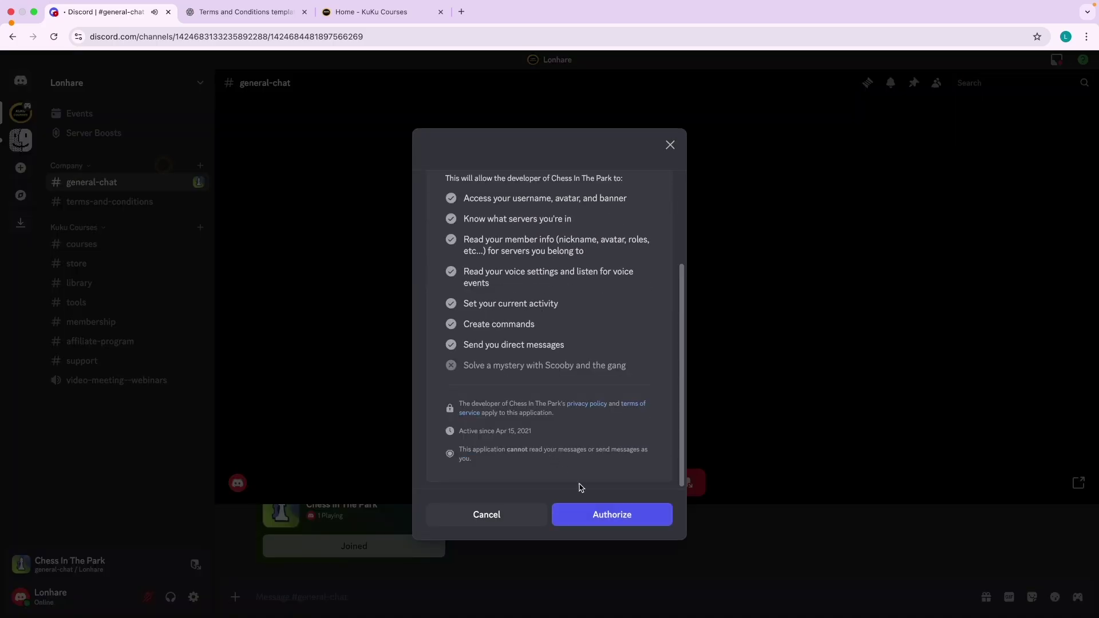
pyautogui.click(598, 514)
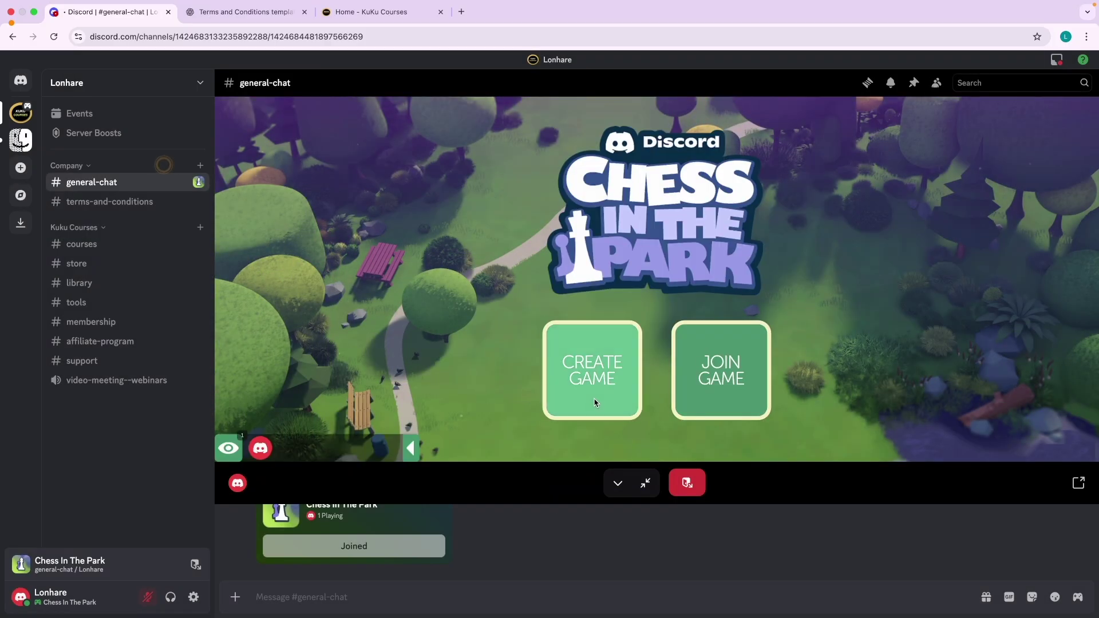
# Create a chess game with the White color, the Wafer piece set and the Sky Isle theme.
pyautogui.click(562, 373)
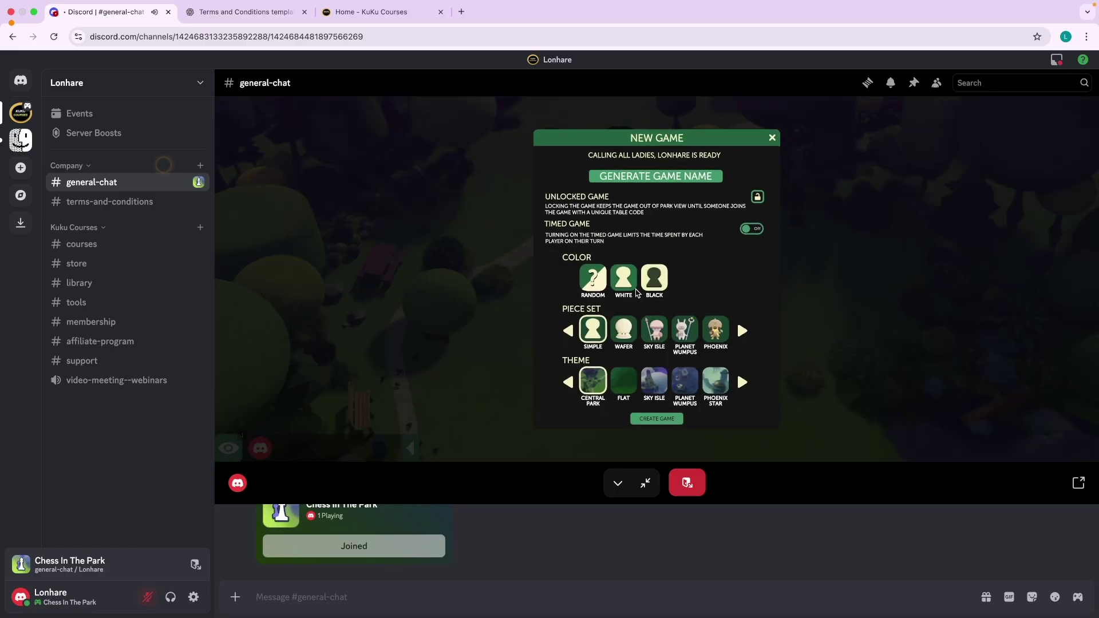
pyautogui.click(623, 278)
pyautogui.click(624, 329)
pyautogui.click(661, 387)
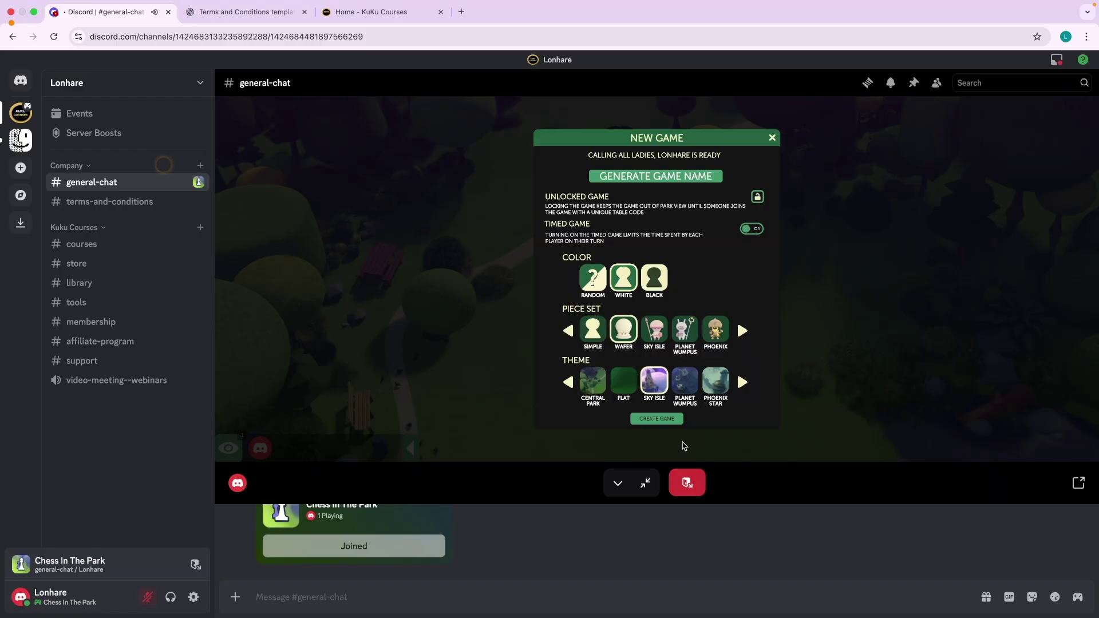
pyautogui.click(661, 421)
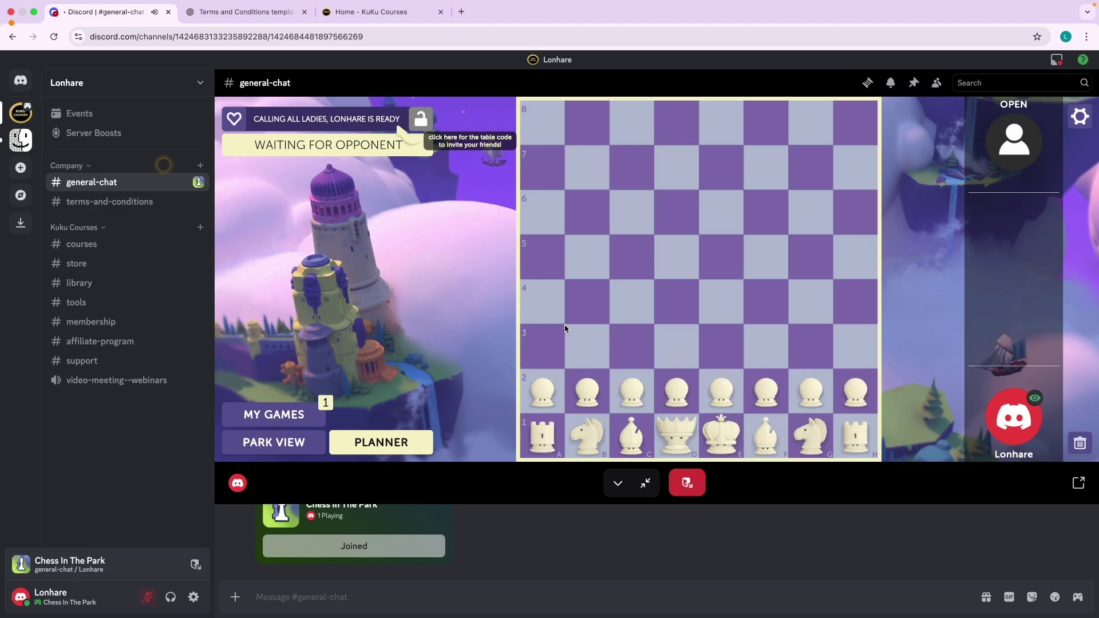
# Switch to the Discord desktop app, join and authorize Chess In The Park, and enter the open game as the opponent.
pyautogui.hotkey('ctrl', 'Left')
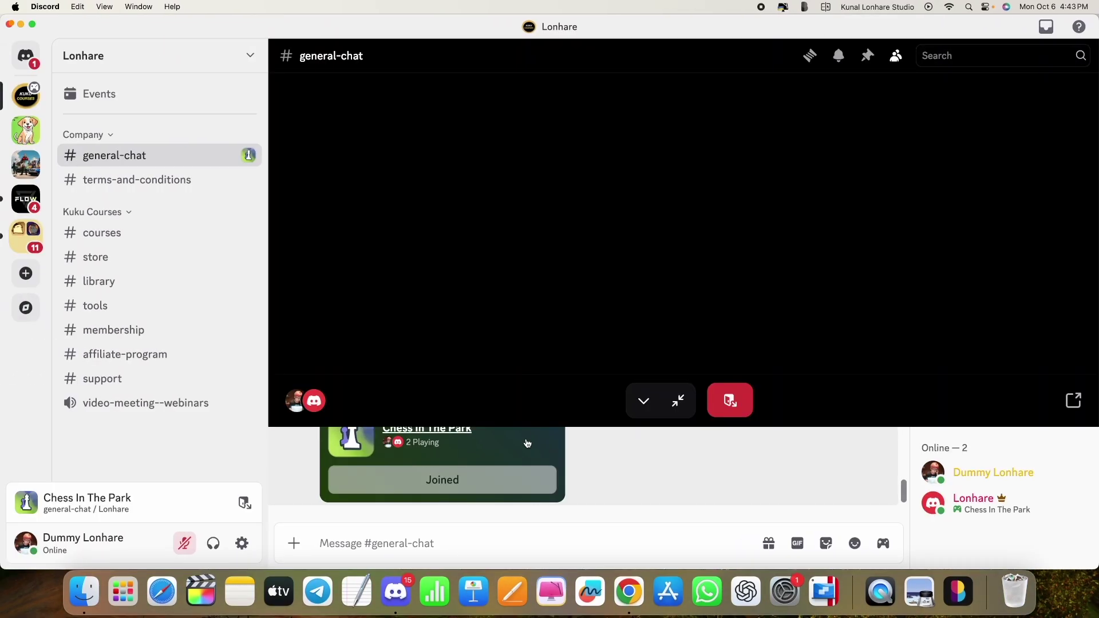
pyautogui.scroll(-5, 569, 452)
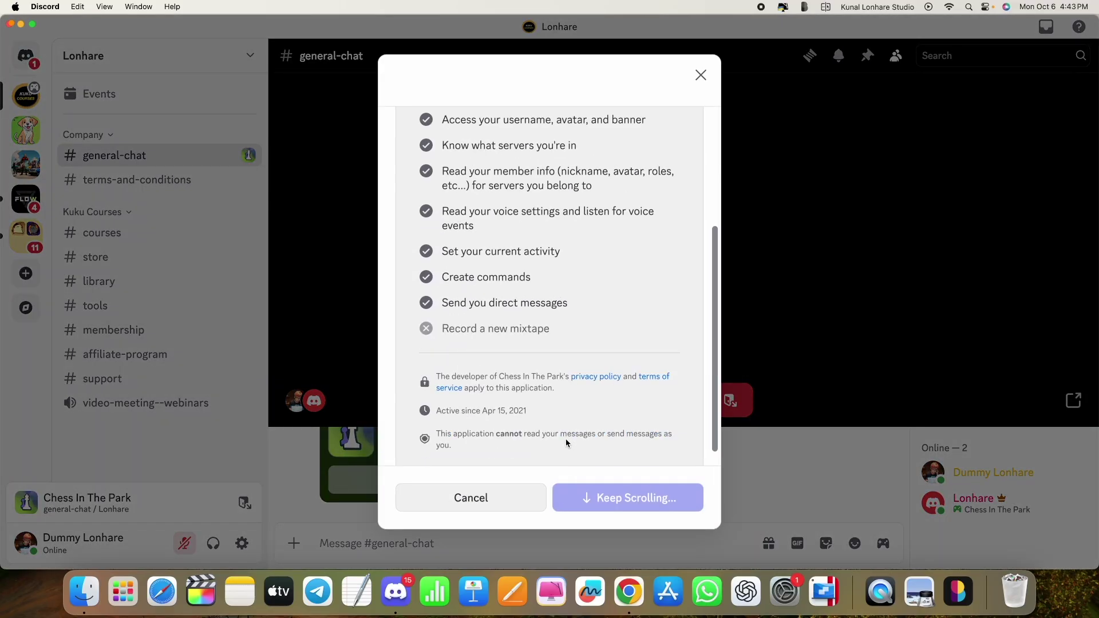
pyautogui.scroll(-1, 567, 443)
pyautogui.click(606, 496)
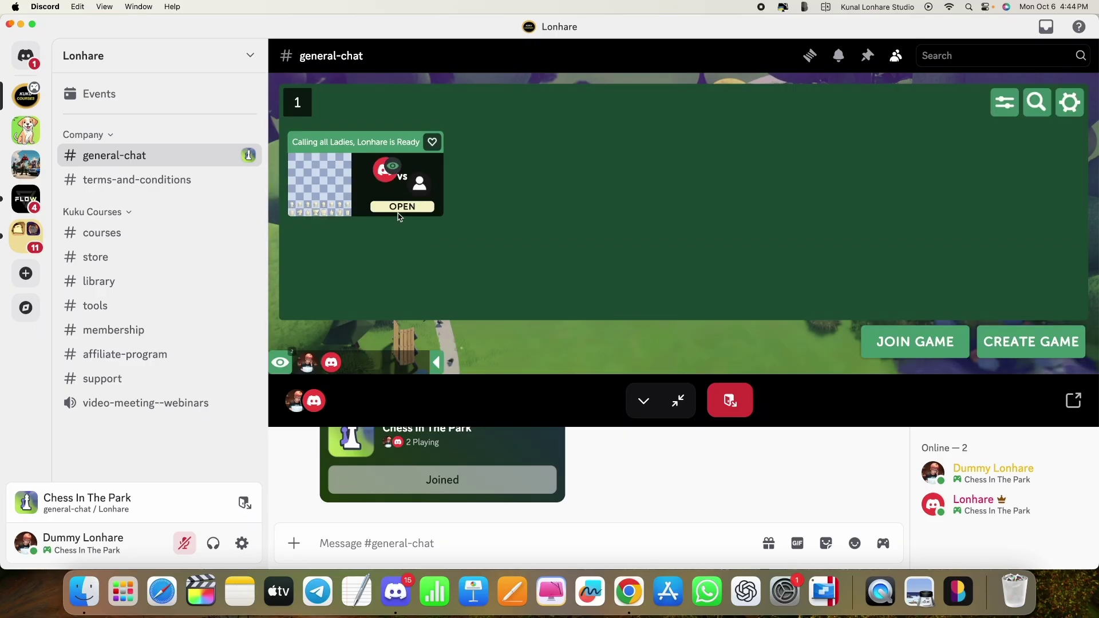
pyautogui.click(400, 212)
pyautogui.click(666, 256)
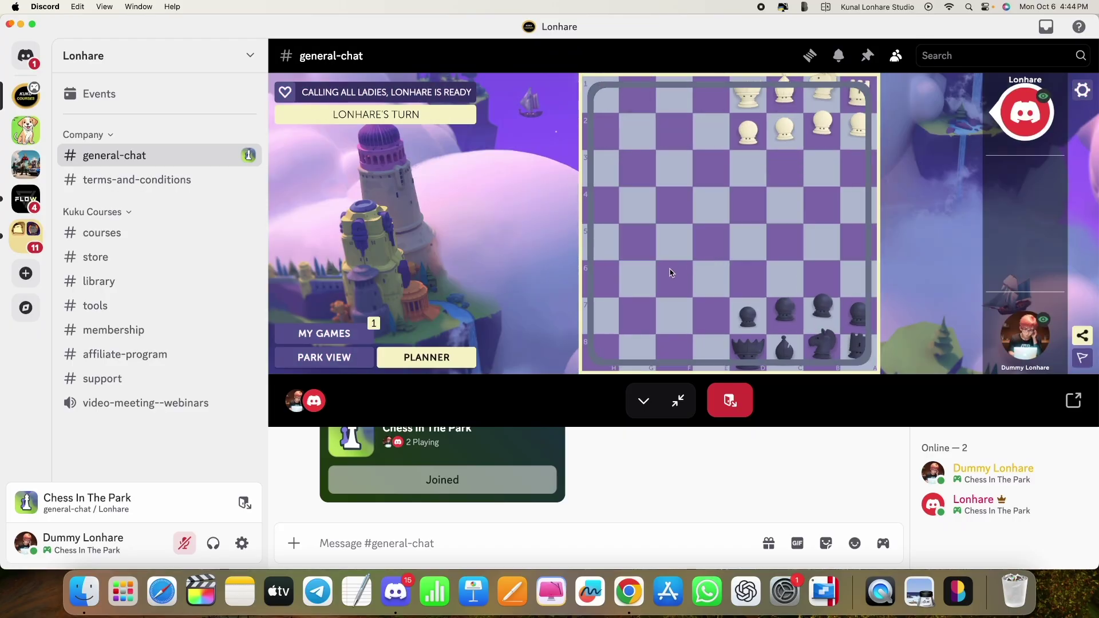
# Play White's pawn to b4 in the browser and answer with Black's pawn to d5 in the desktop app.
pyautogui.hotkey('ctrl', 'Right')
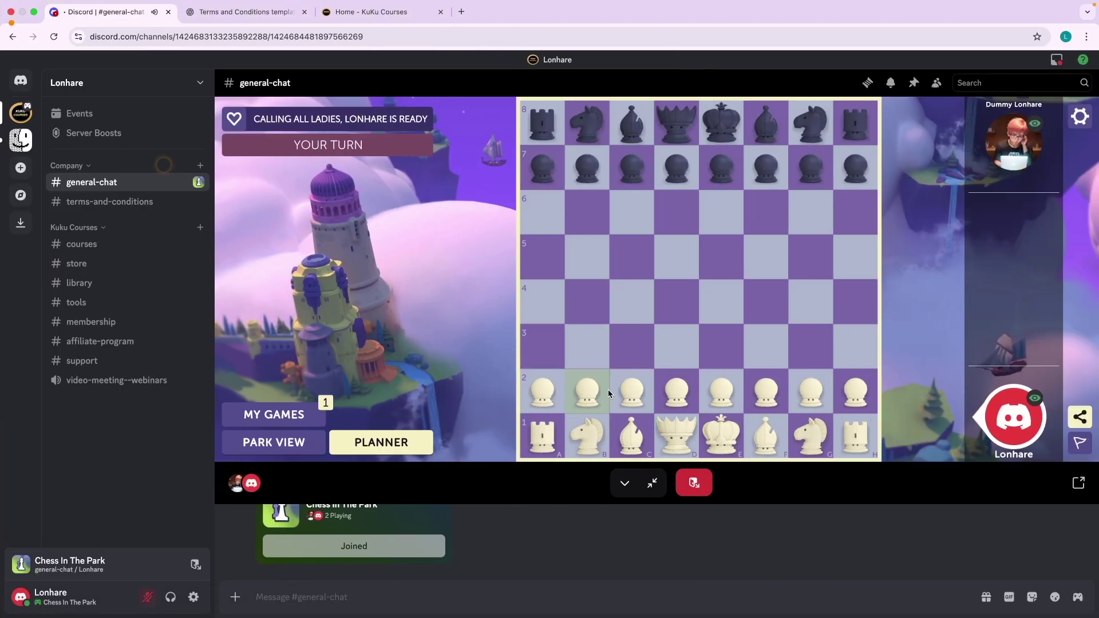
pyautogui.click(589, 393)
pyautogui.click(586, 301)
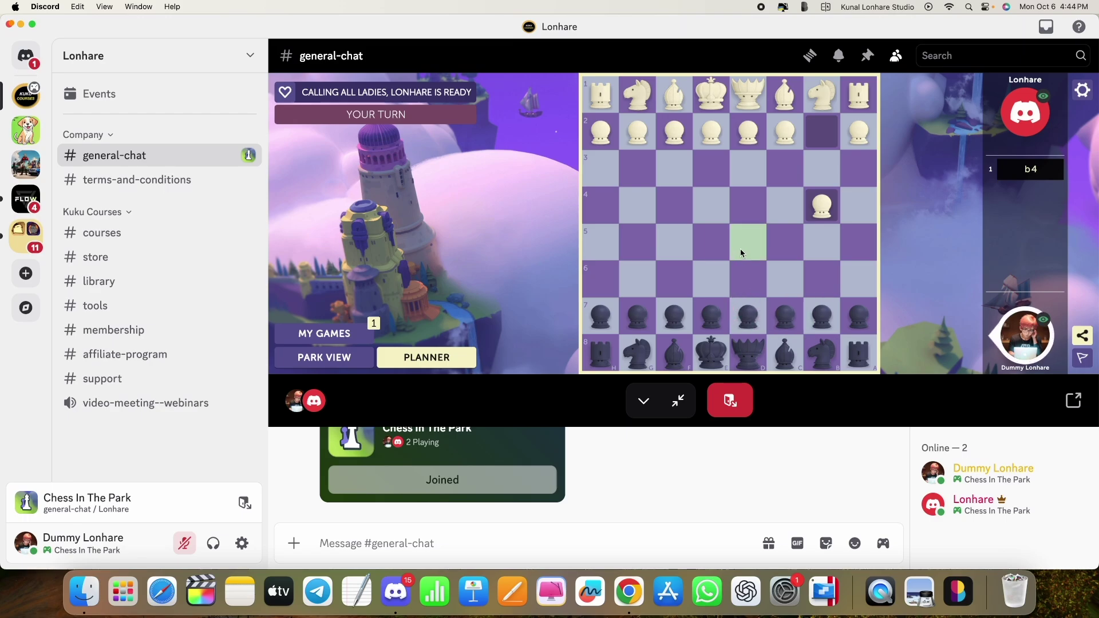
pyautogui.moveTo(751, 306); pyautogui.dragTo(753, 240)
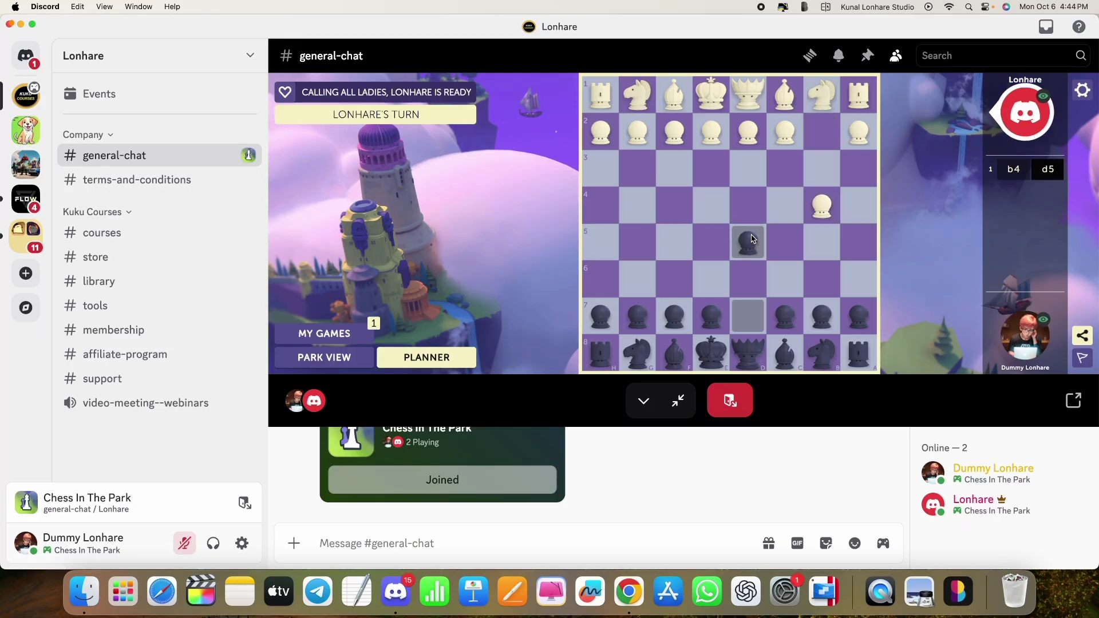
# Leave the Chess In The Park activity with both accounts, first in the browser and then in the Discord desktop app.
pyautogui.hotkey('ctrl', 'Right')
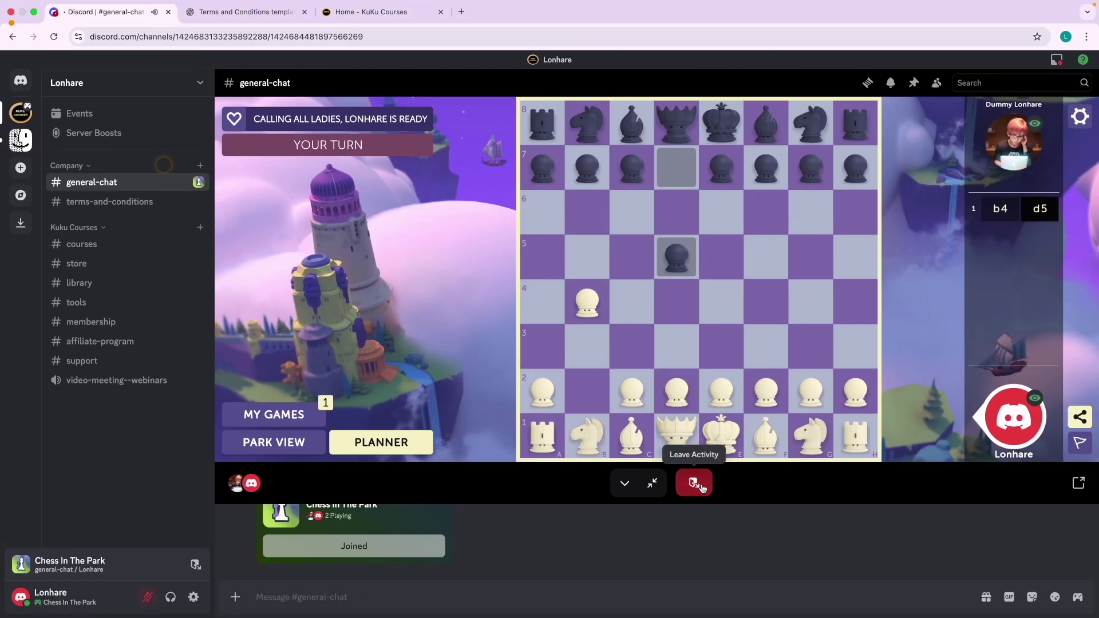
pyautogui.click(694, 482)
pyautogui.click(518, 516)
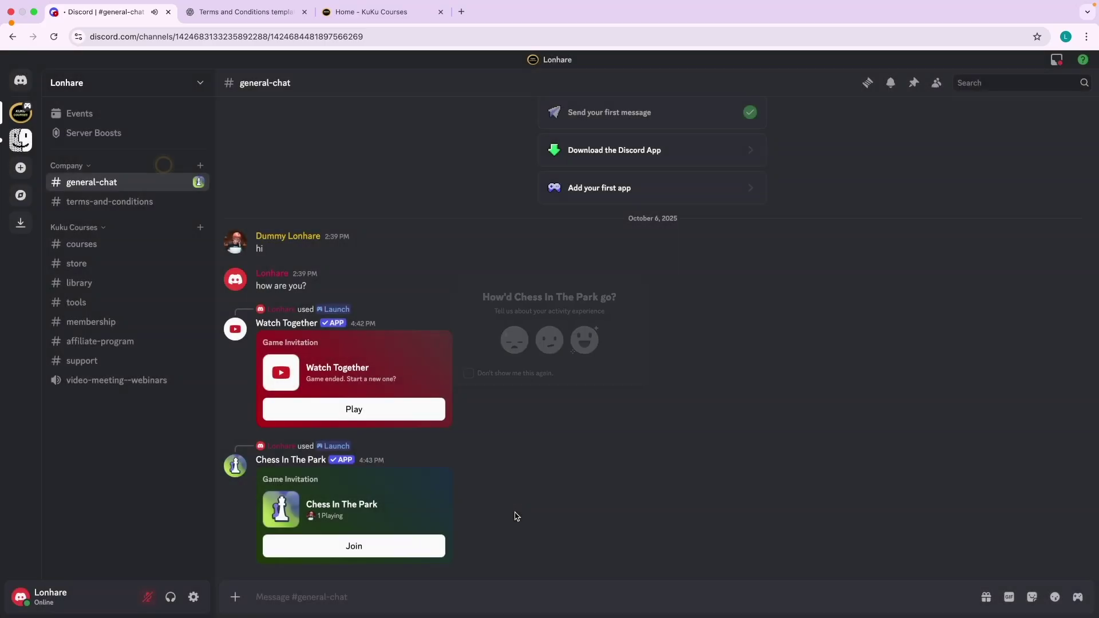
pyautogui.hotkey('ctrl', 'Left')
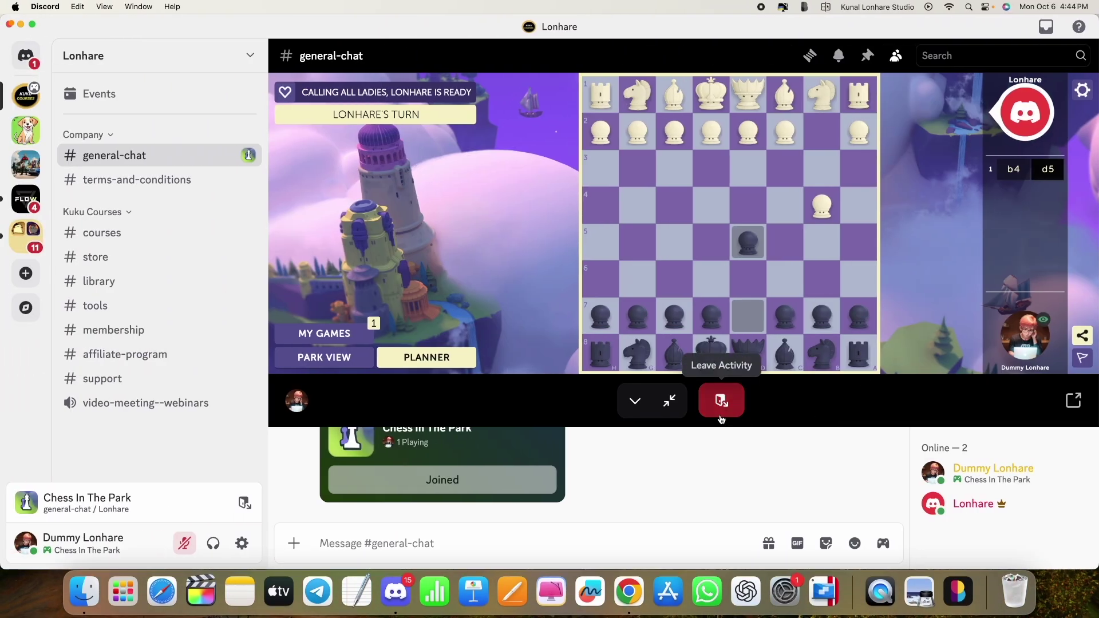
pyautogui.click(720, 402)
pyautogui.click(715, 404)
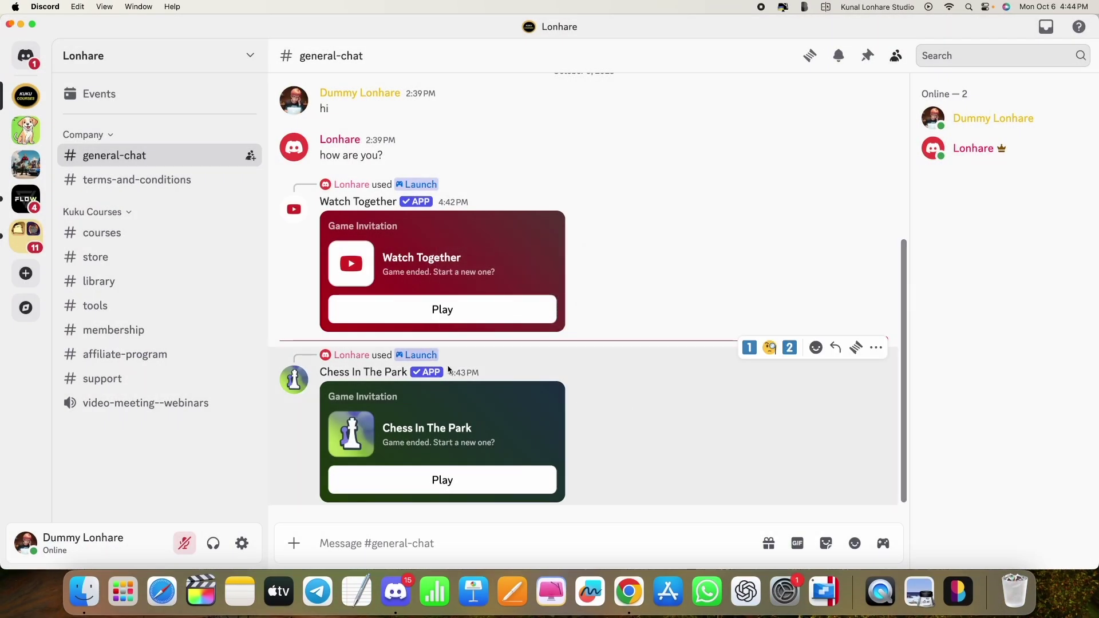
# Switch to Discord in the browser, open the server's App Directory and view its Games, Entertainment, and Moderation and Tools categories.
pyautogui.hotkey('ctrl', 'Right')
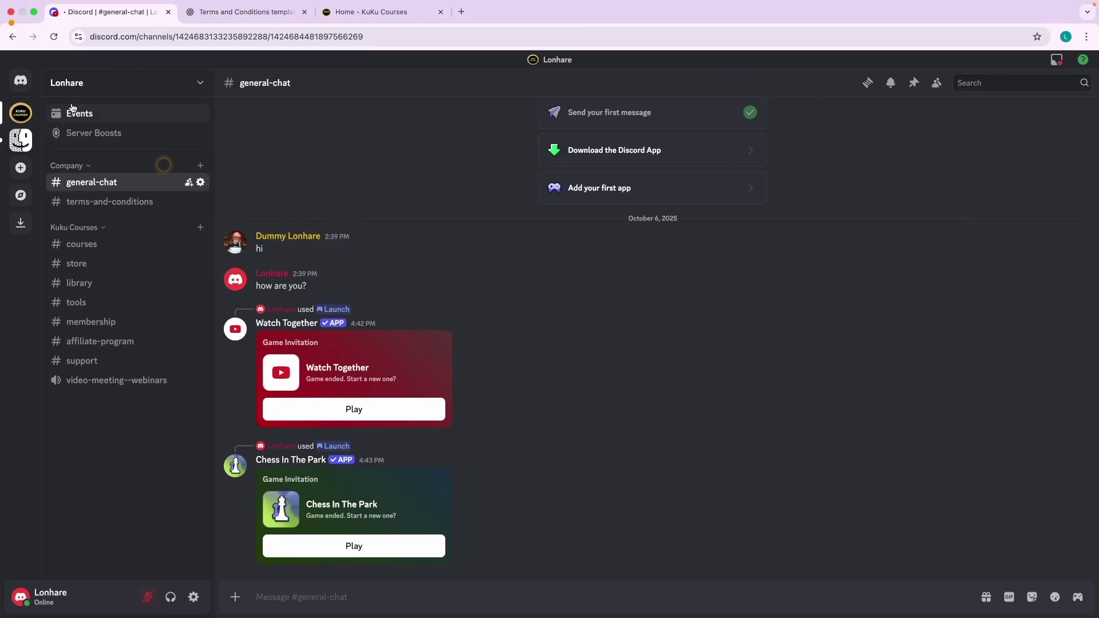
pyautogui.click(72, 86)
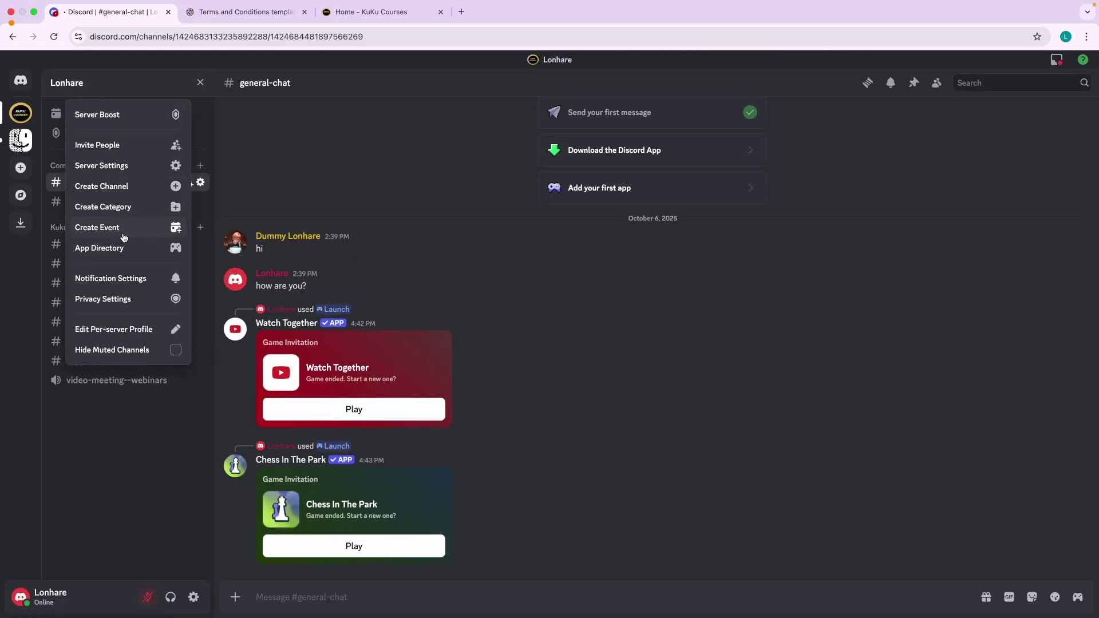
pyautogui.click(113, 247)
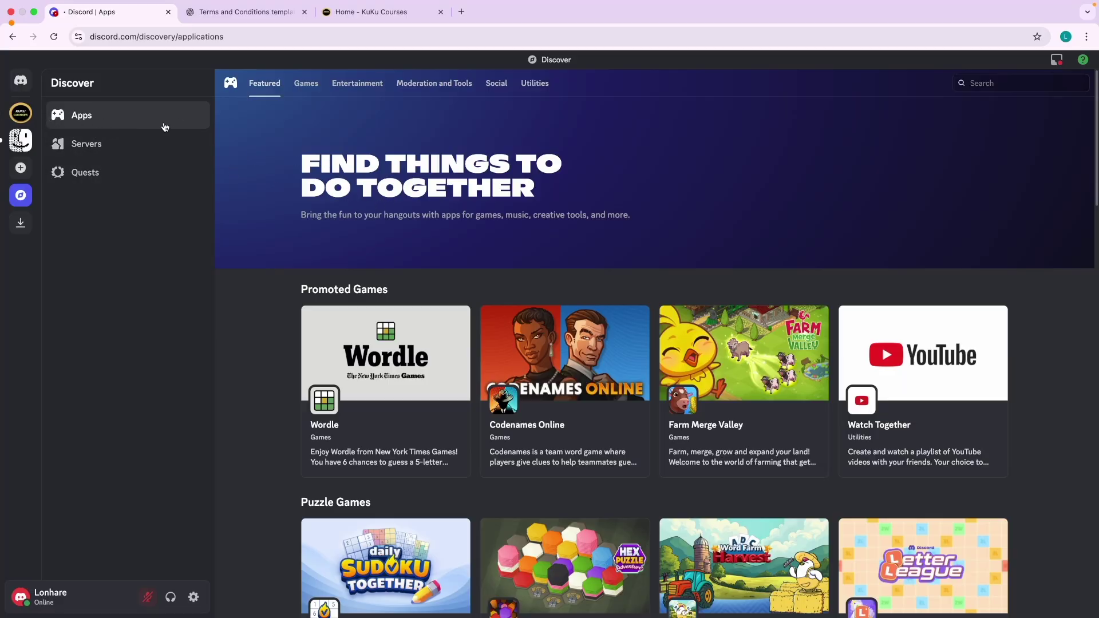
pyautogui.click(309, 89)
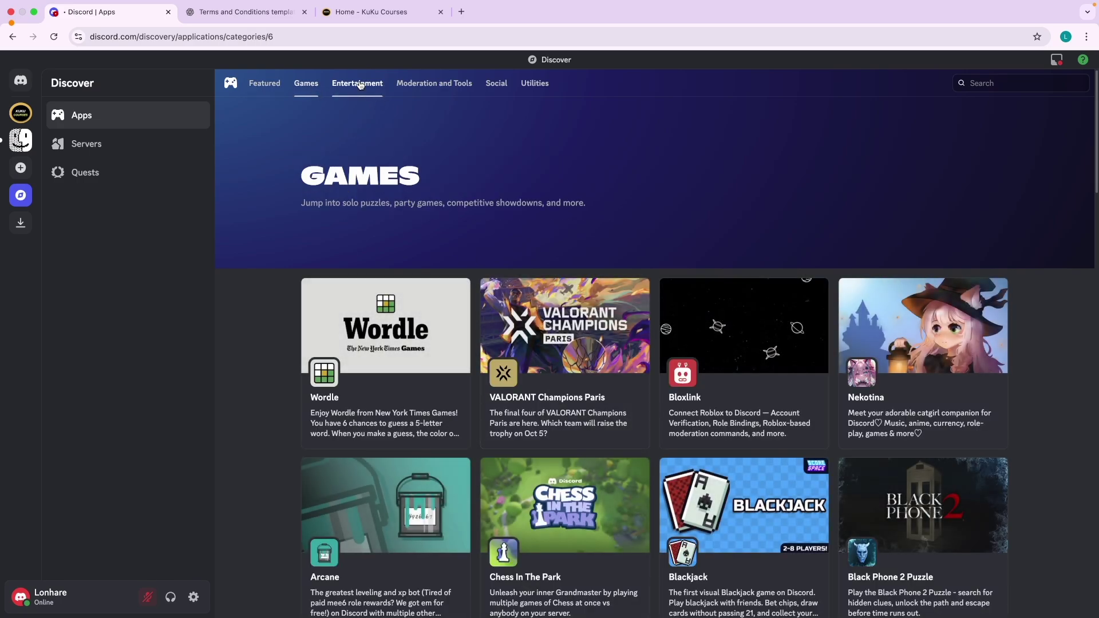
pyautogui.click(360, 84)
pyautogui.click(435, 84)
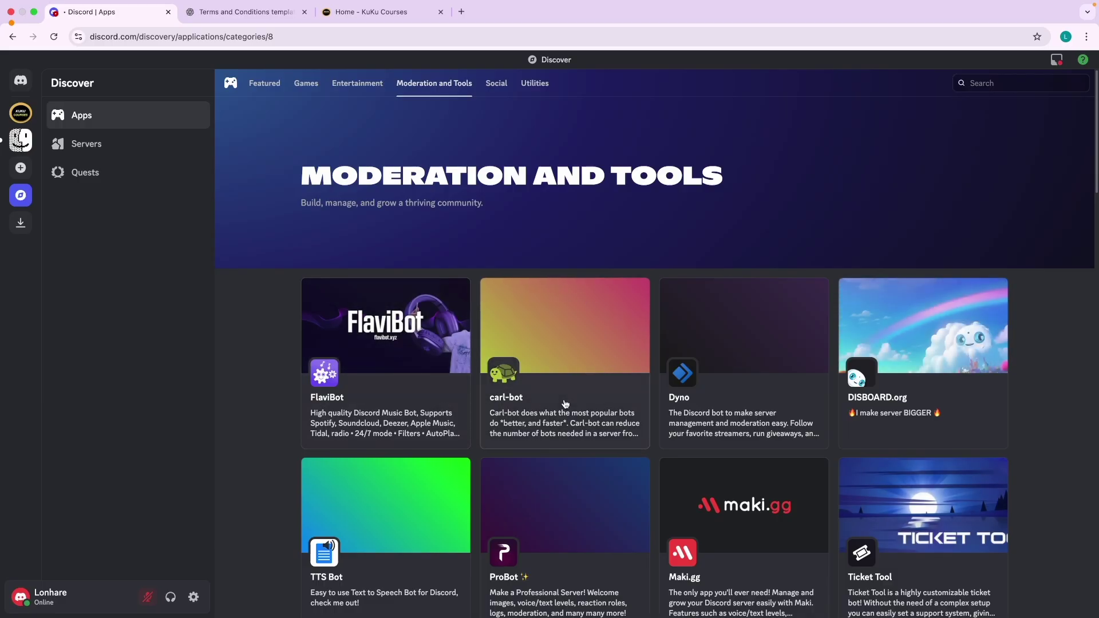
# Look over the Moderation and Tools apps and open the Dyno app's details page.
pyautogui.scroll(5, 588, 426)
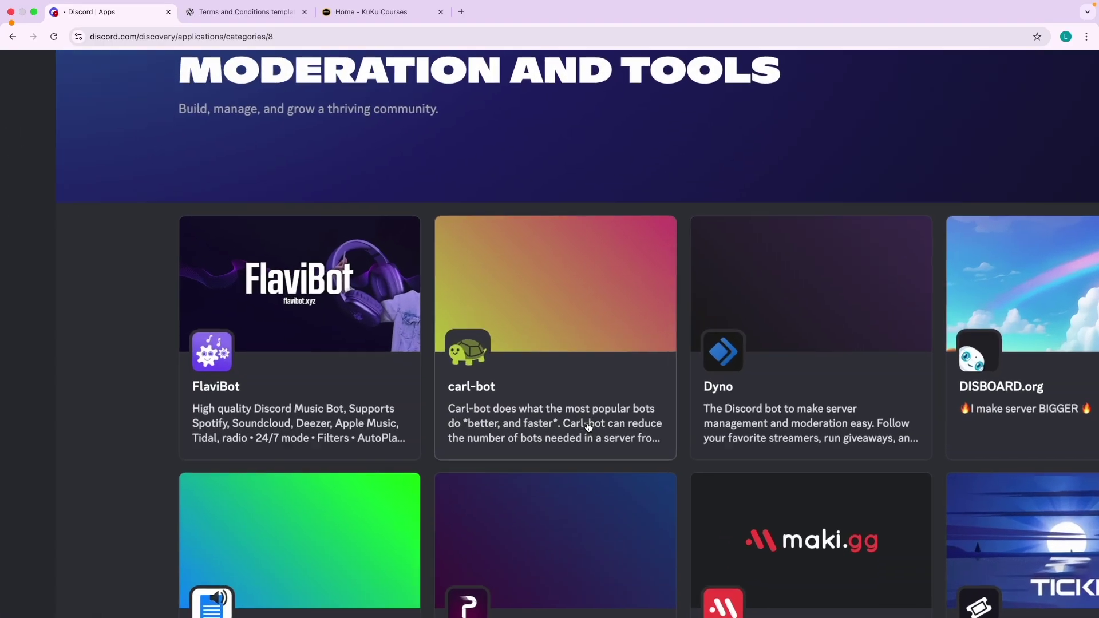
pyautogui.scroll(-5, 589, 427)
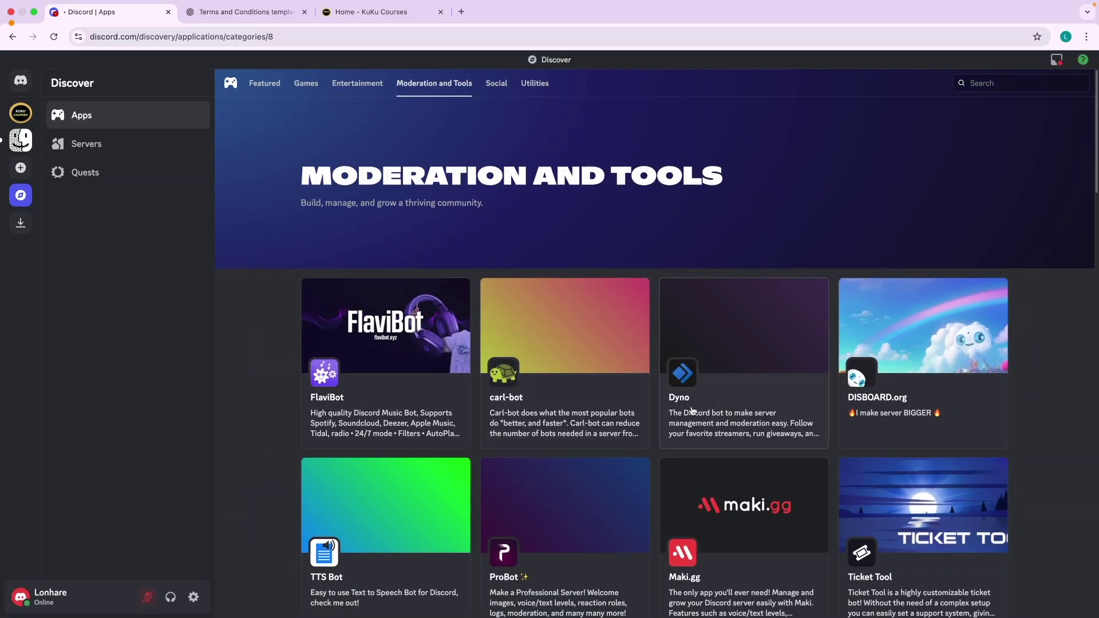
pyautogui.click(688, 410)
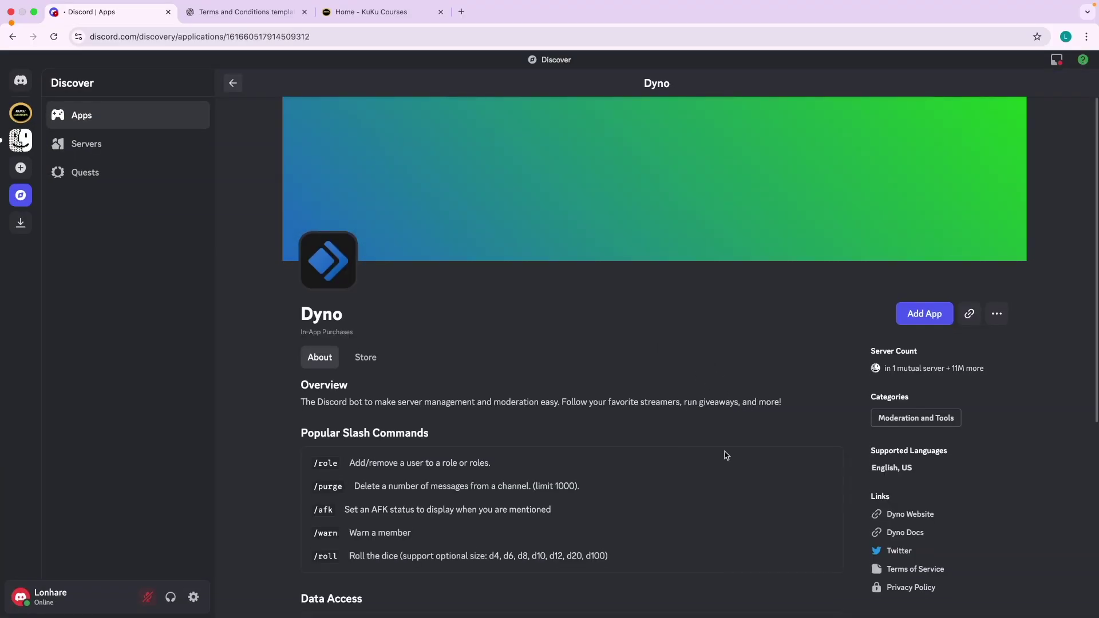
# Look over Dyno's overview, popular slash commands and data access details.
pyautogui.scroll(-2, 496, 400)
pyautogui.scroll(-2, 457, 429)
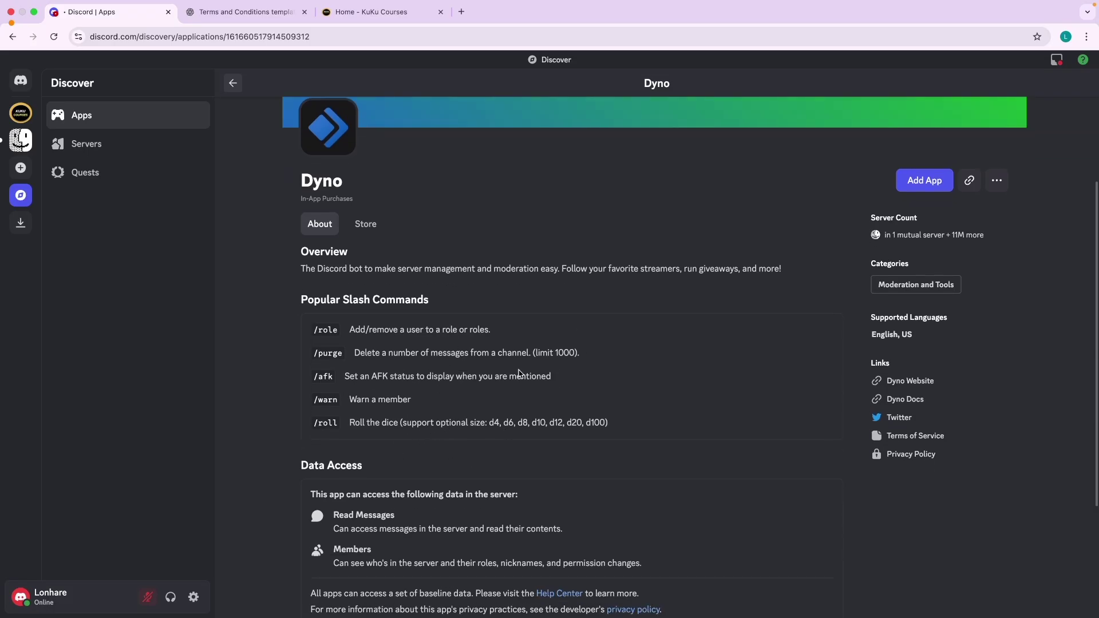
pyautogui.scroll(-4, 445, 445)
pyautogui.scroll(6, 445, 446)
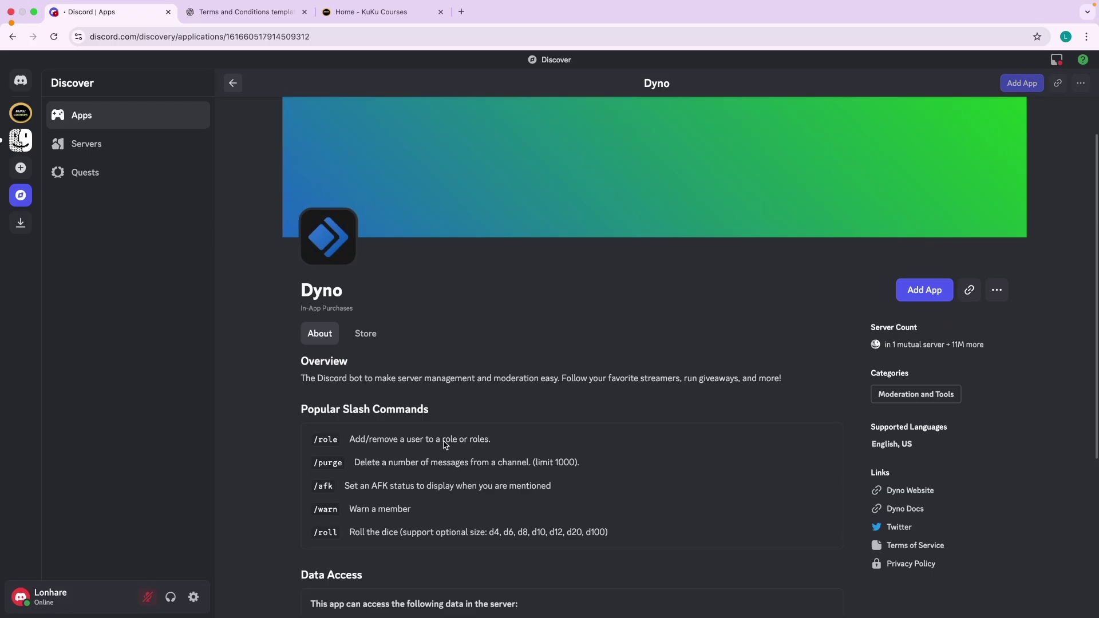
pyautogui.scroll(-5, 372, 483)
pyautogui.scroll(3, 372, 483)
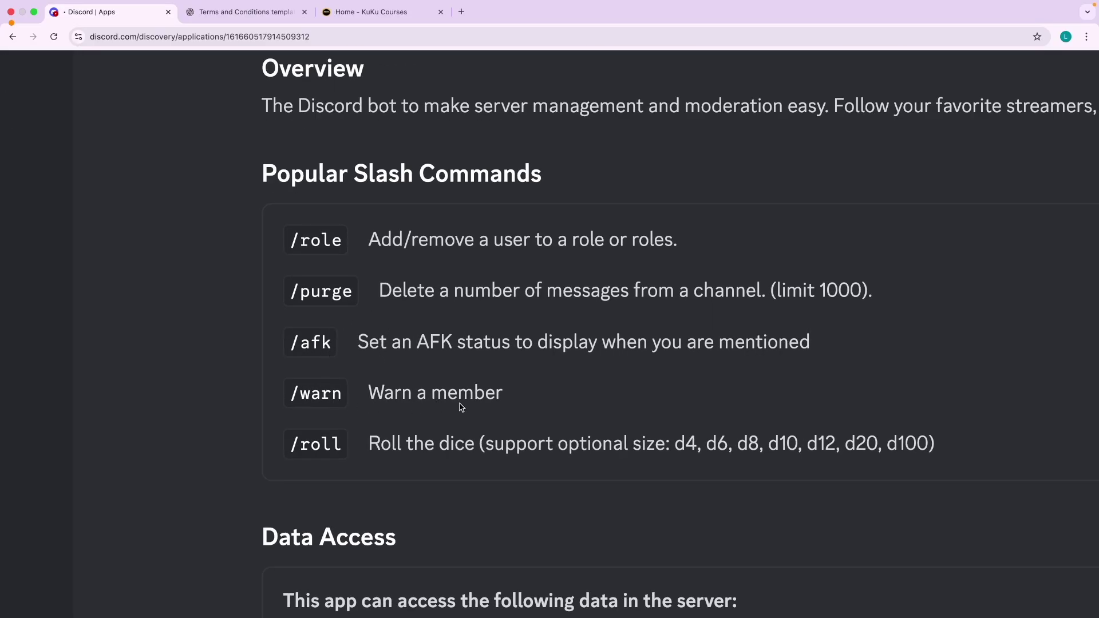
# Start adding Dyno through its dyno.gg invite link and select the account's own server as the one to add it to.
pyautogui.click(924, 174)
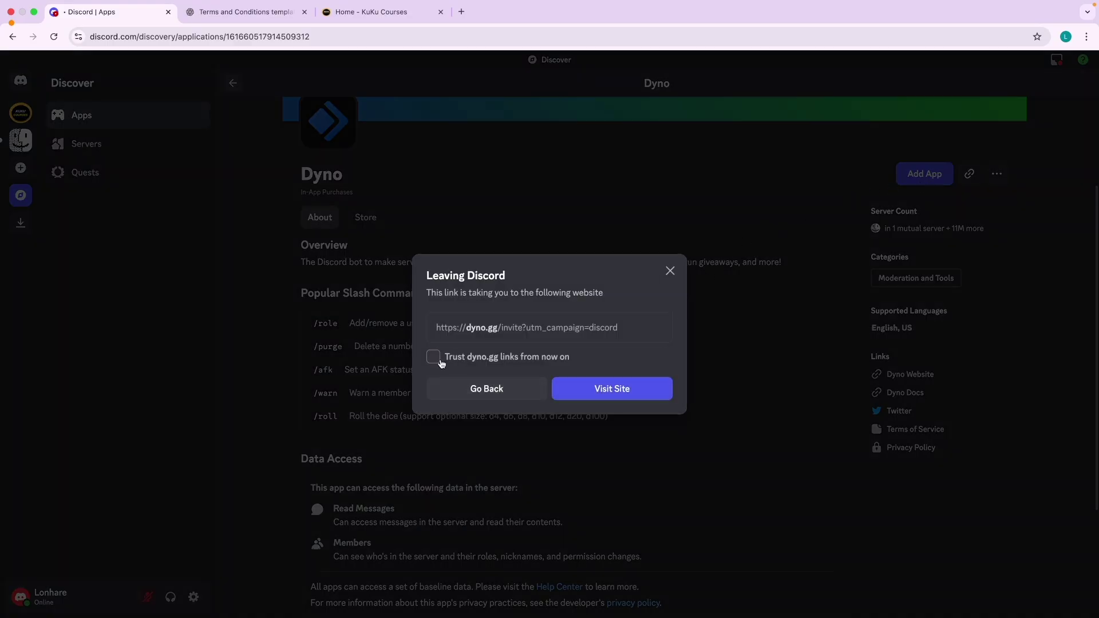
pyautogui.click(618, 395)
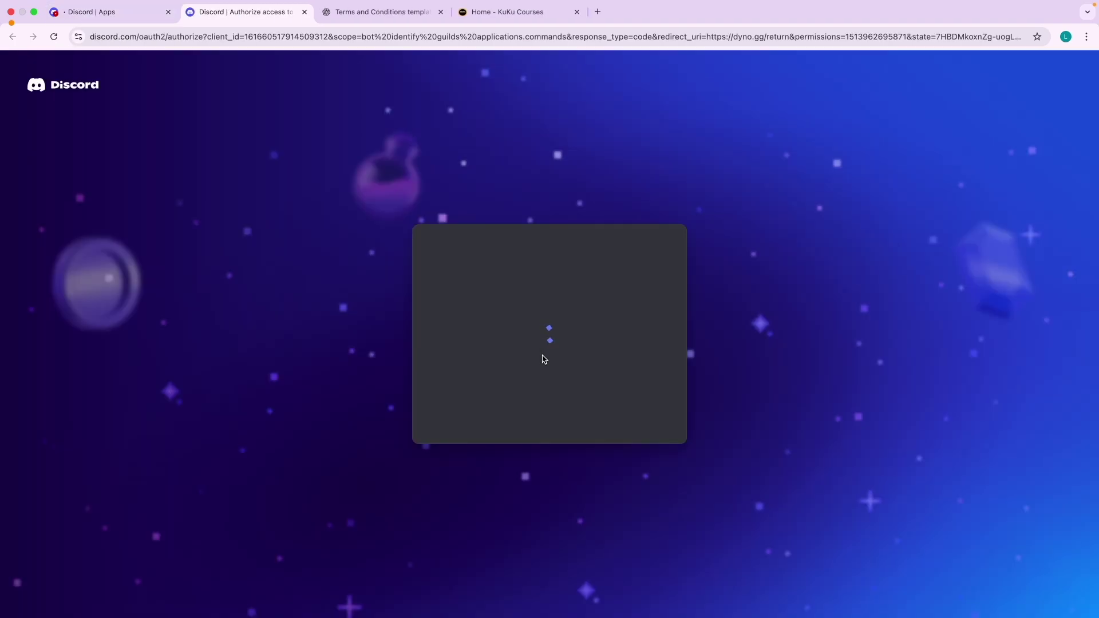
pyautogui.scroll(-1, 537, 445)
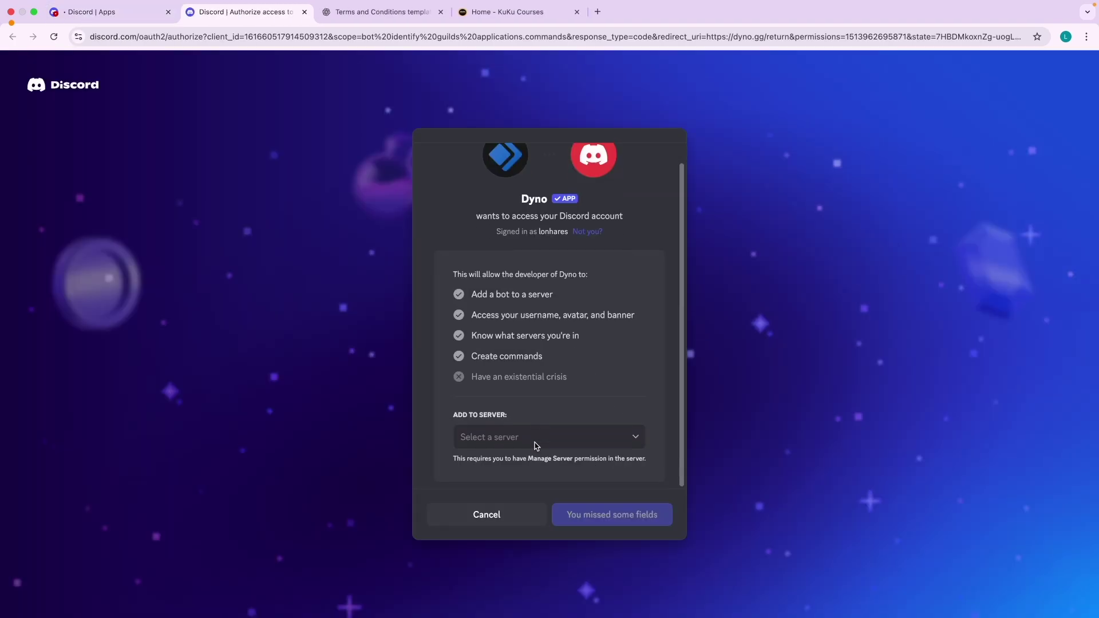
pyautogui.click(504, 446)
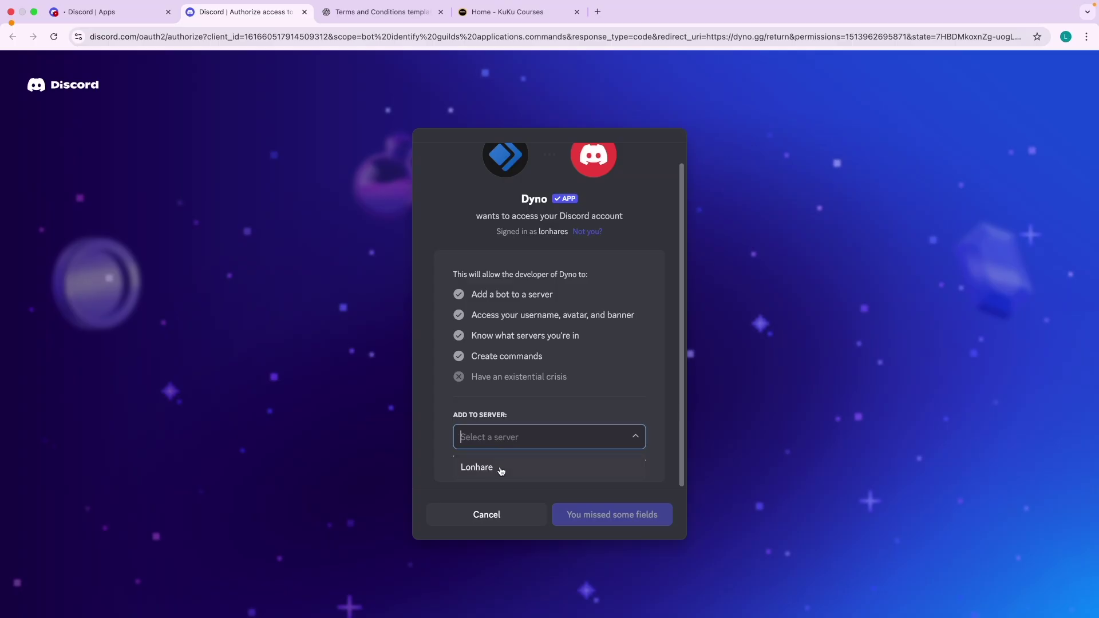
pyautogui.click(501, 467)
pyautogui.click(73, 18)
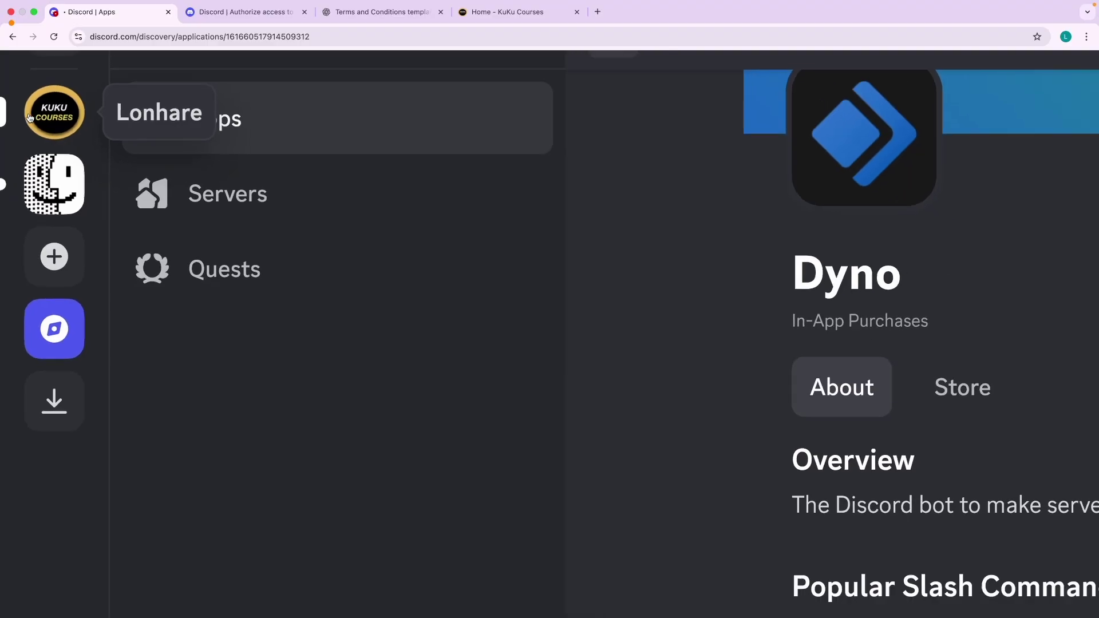
pyautogui.click(280, 16)
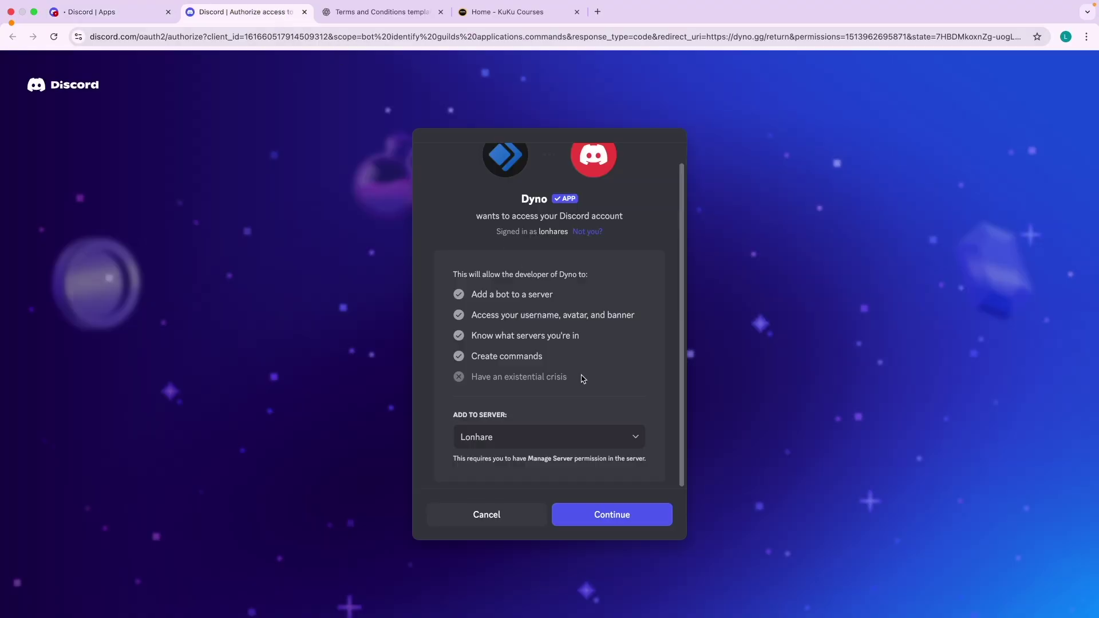
# Review the permissions Dyno requests, authorize it with all of them granted, and complete the human verification.
pyautogui.click(628, 518)
pyautogui.scroll(-5, 595, 458)
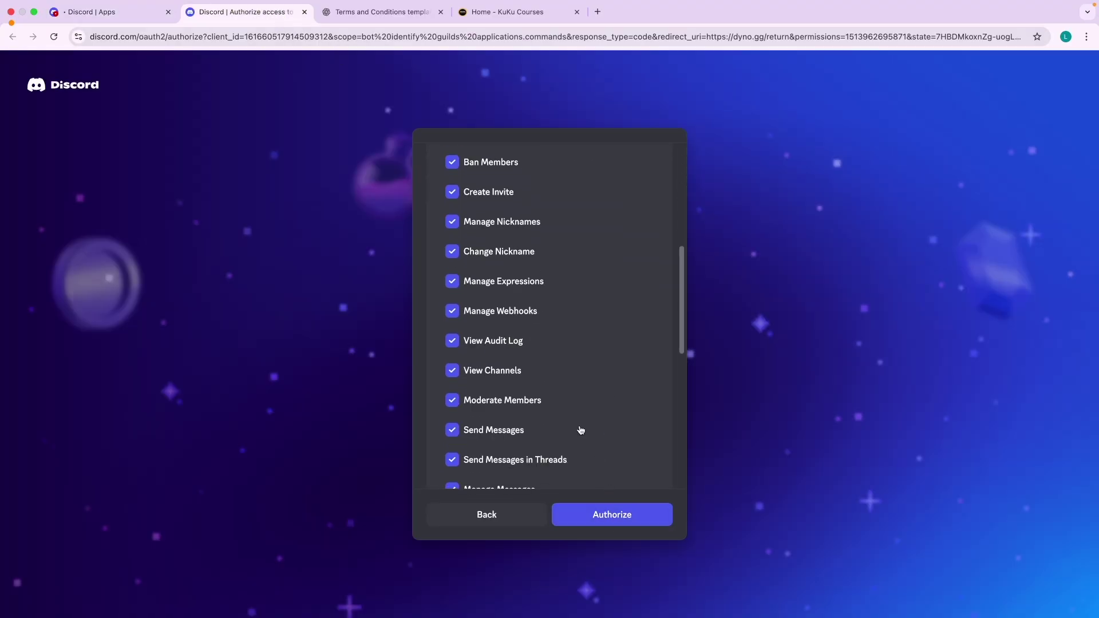
pyautogui.scroll(-8, 578, 429)
pyautogui.click(611, 525)
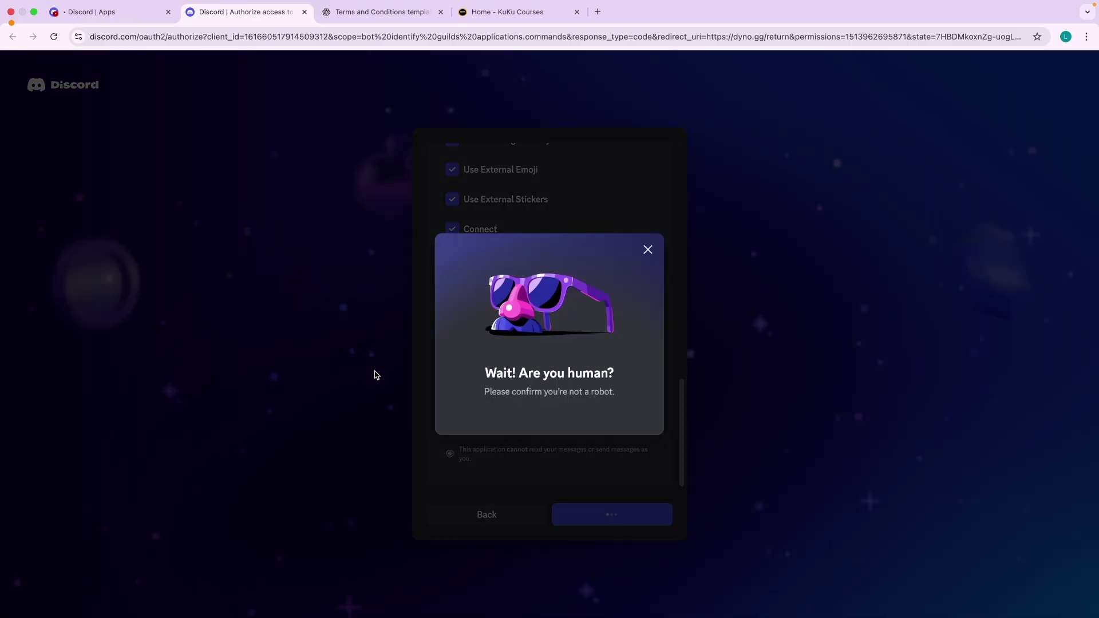
pyautogui.click(478, 424)
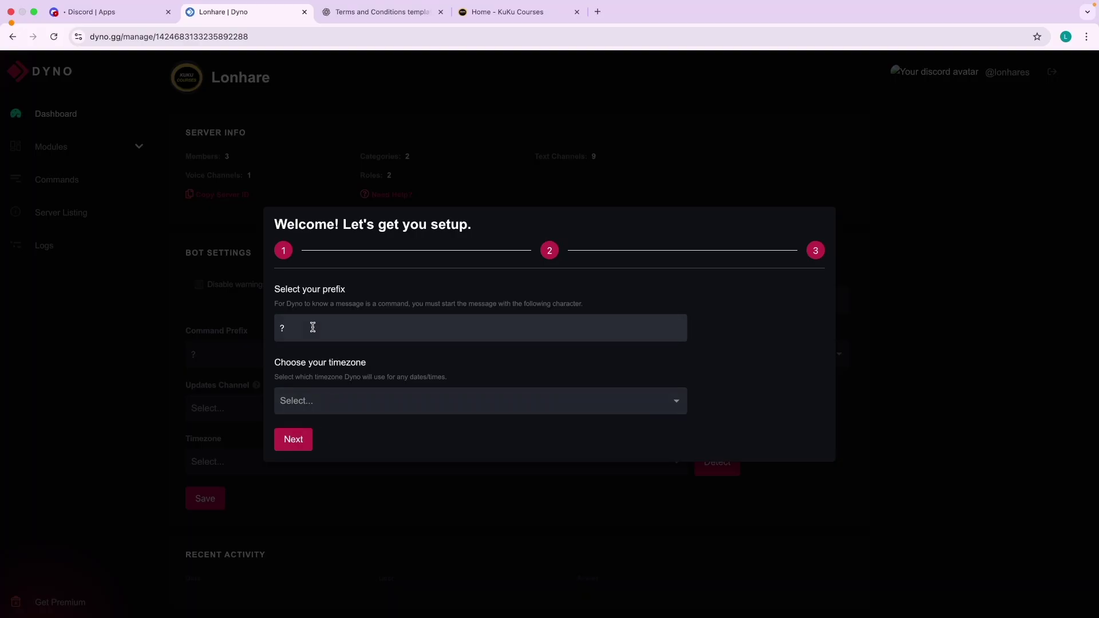
# Set Dyno's timezone to Asia/Kolkata with the ? prefix kept, and continue to the updates channel choice.
pyautogui.click(324, 399)
pyautogui.scroll(-8, 346, 461)
pyautogui.scroll(-2, 347, 468)
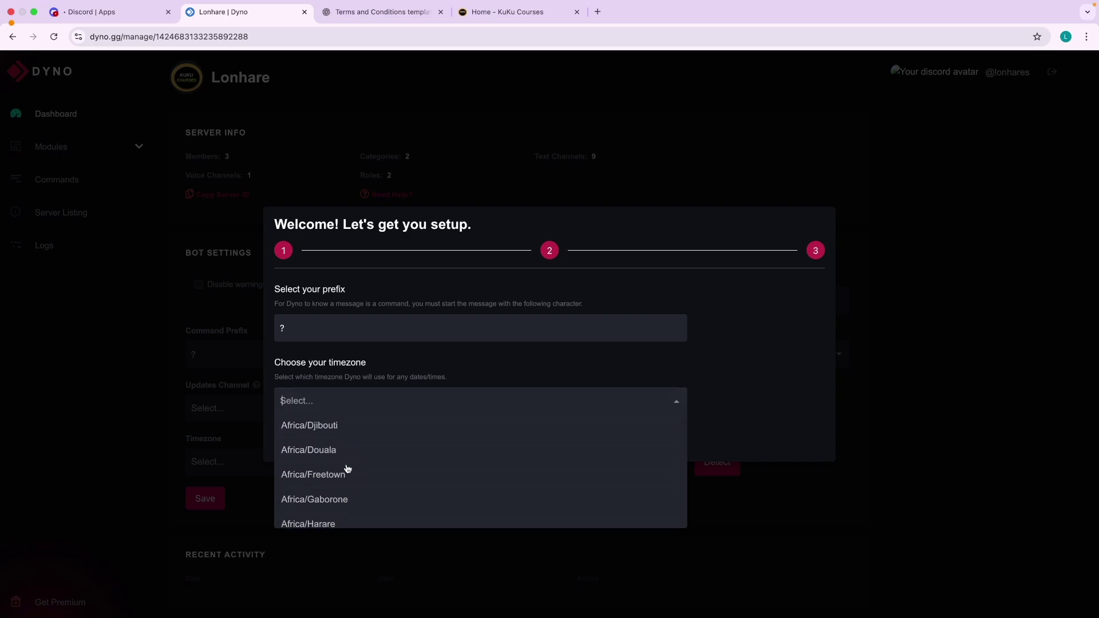
pyautogui.write('ind')
pyautogui.scroll(-3, 347, 468)
pyautogui.press('BackSpace')
pyautogui.press('BackSpace')
pyautogui.press('BackSpace')
pyautogui.write('kol')
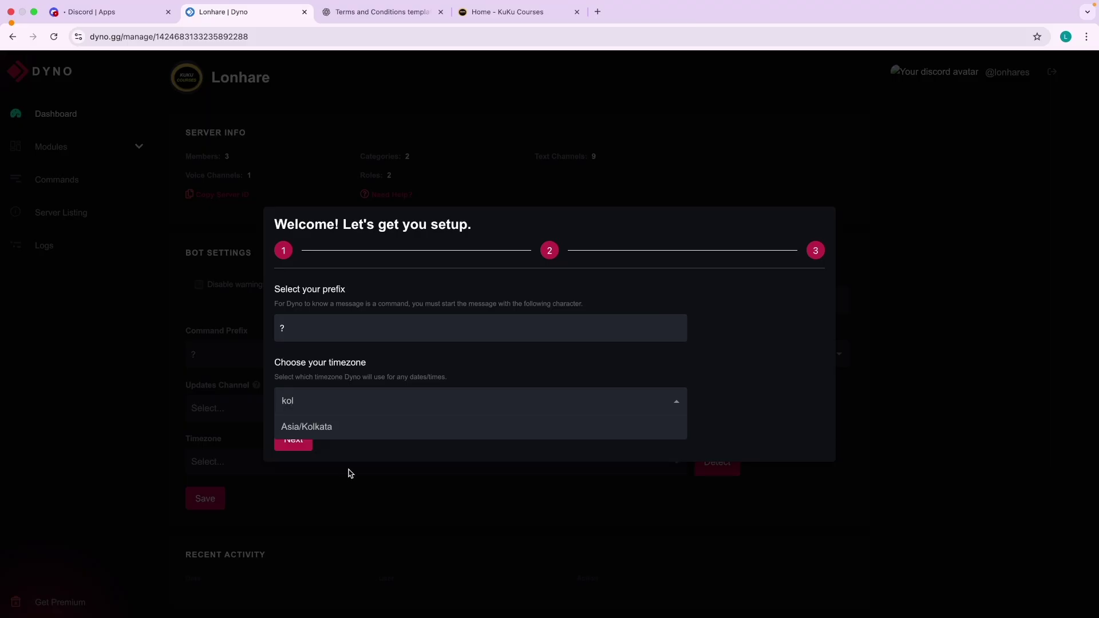
pyautogui.click(308, 426)
pyautogui.click(293, 440)
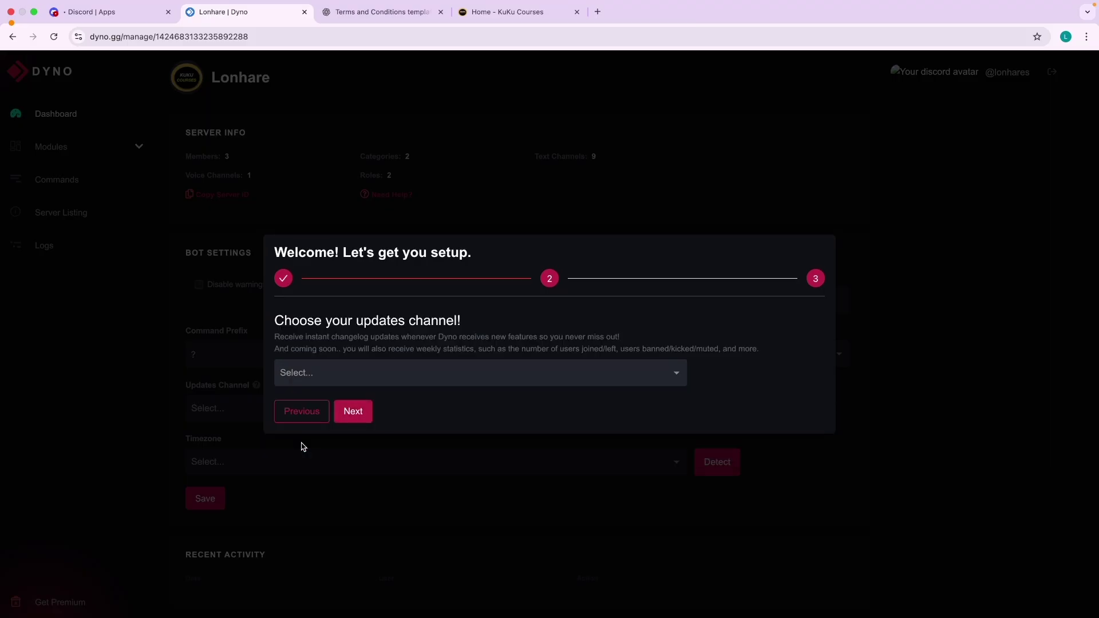
# Set Dyno's updates channel to support and complete the setup wizard so the Modules page opens.
pyautogui.click(347, 381)
pyautogui.scroll(-3, 342, 448)
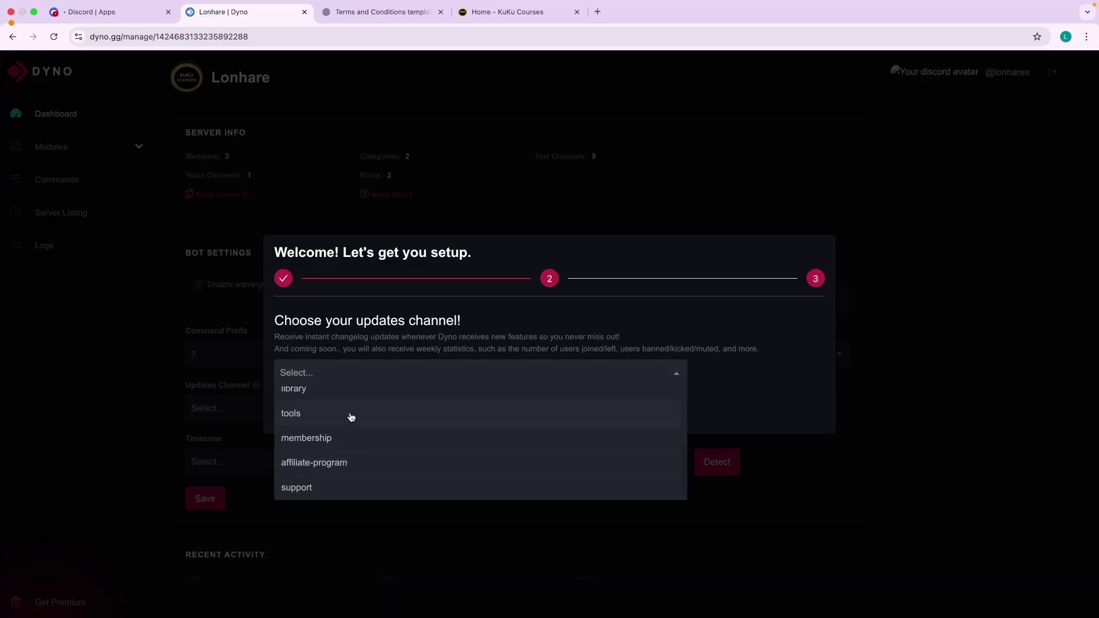
pyautogui.scroll(3, 345, 447)
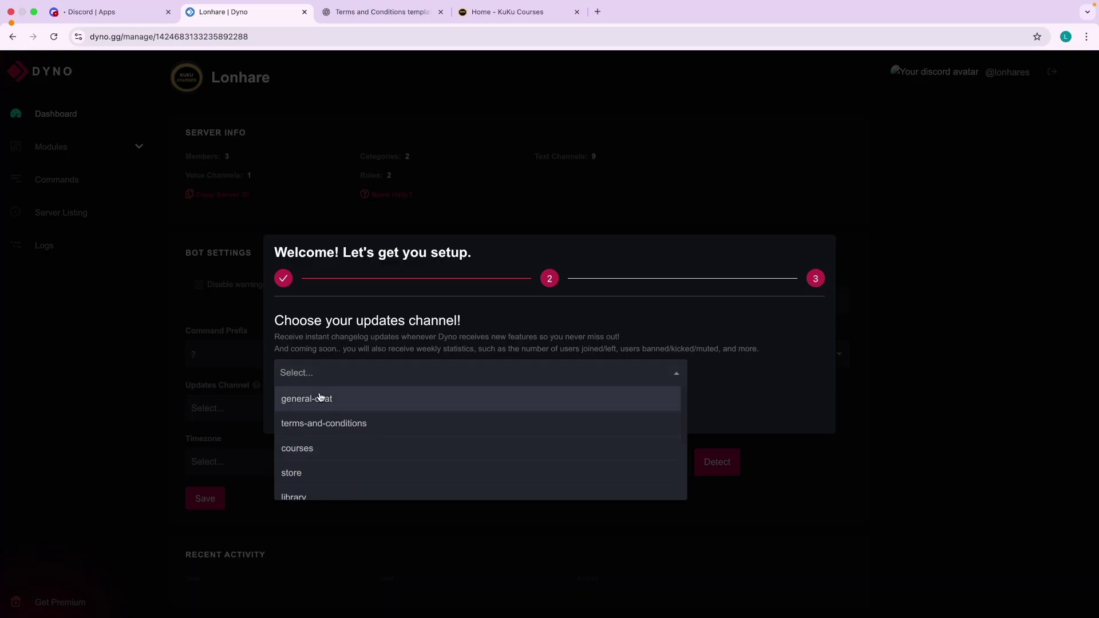
pyautogui.click(338, 446)
pyautogui.click(320, 377)
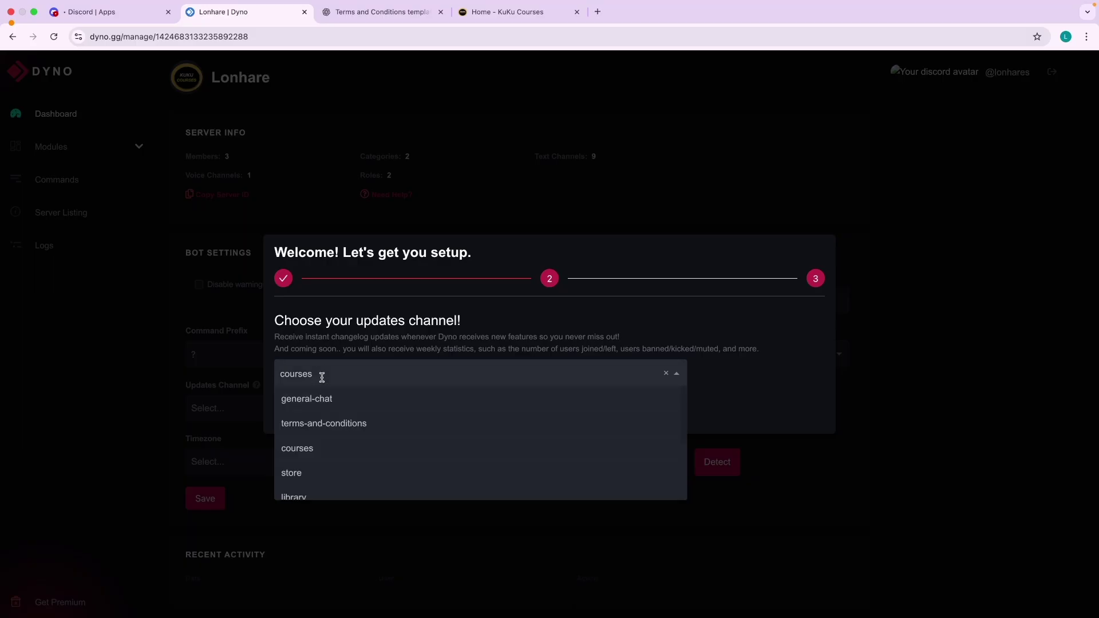
pyautogui.scroll(-3, 326, 429)
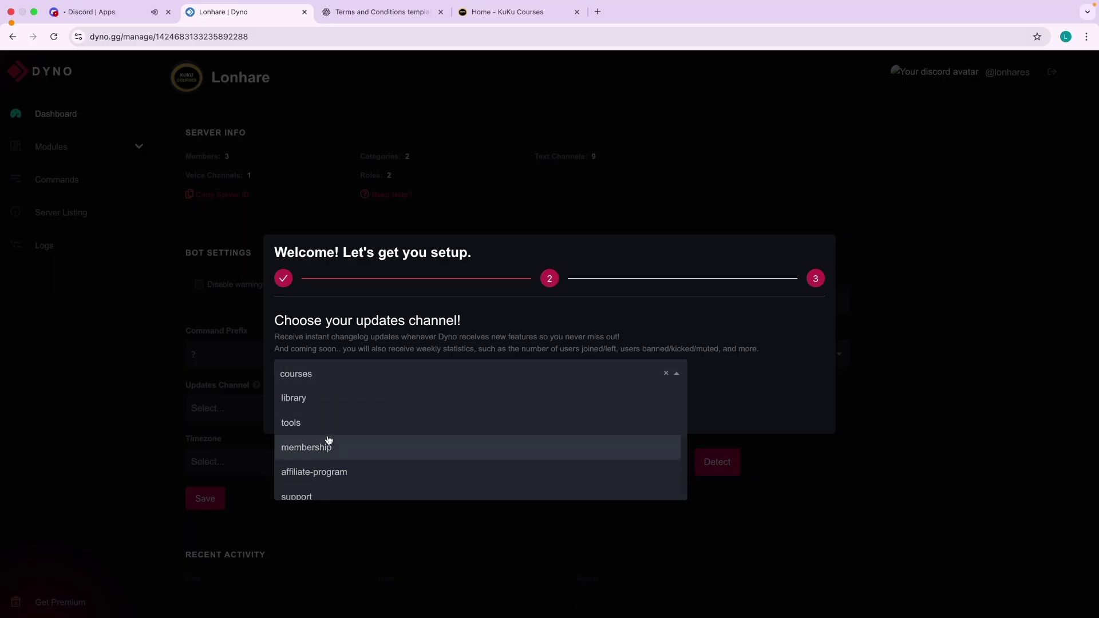
pyautogui.click(324, 488)
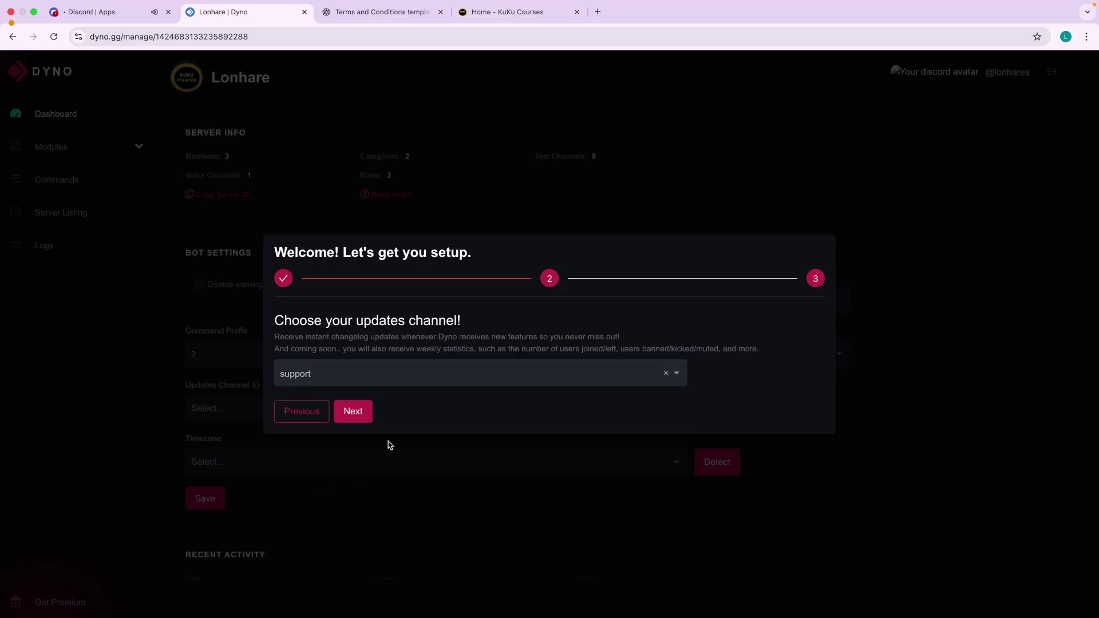
pyautogui.click(354, 418)
pyautogui.click(350, 417)
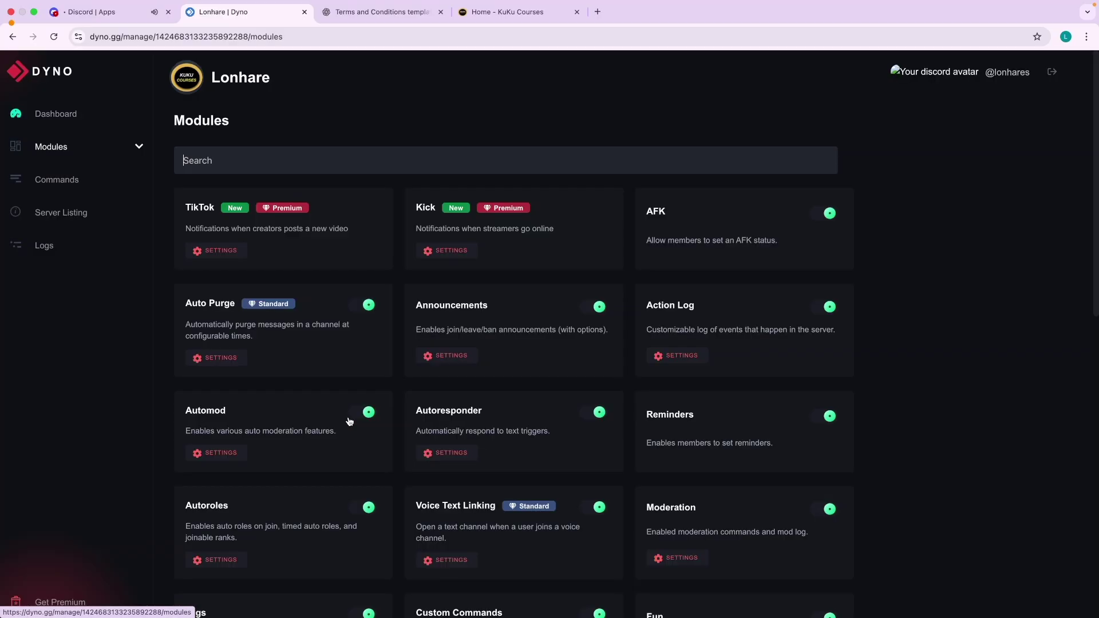
# Return to Discord, open the server Dyno was added to, and look through its general-chat channel.
pyautogui.click(106, 13)
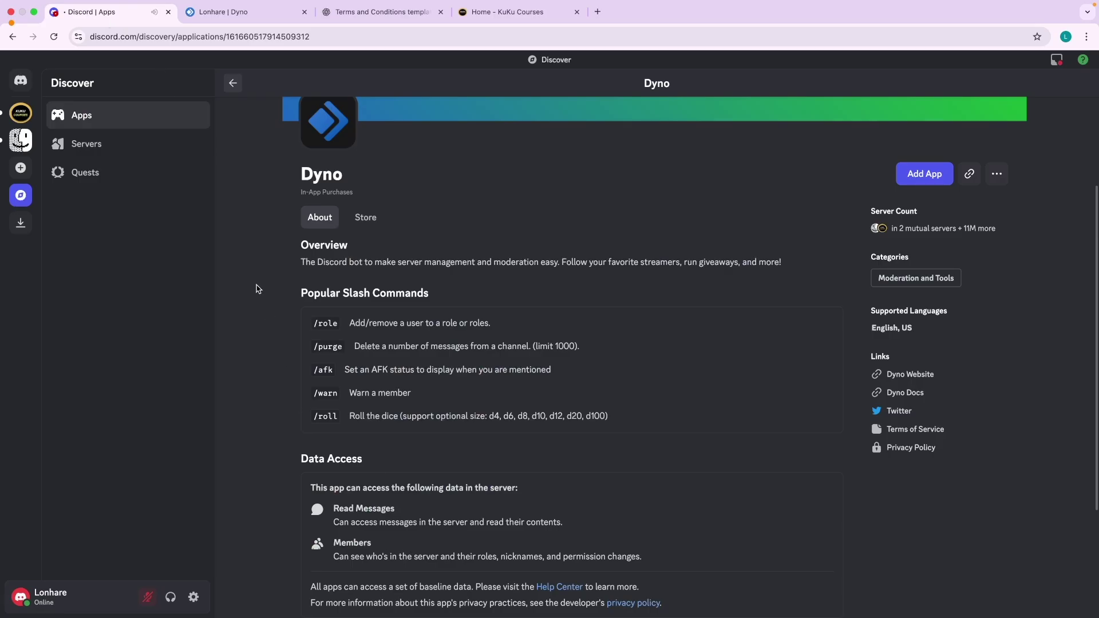
pyautogui.click(21, 114)
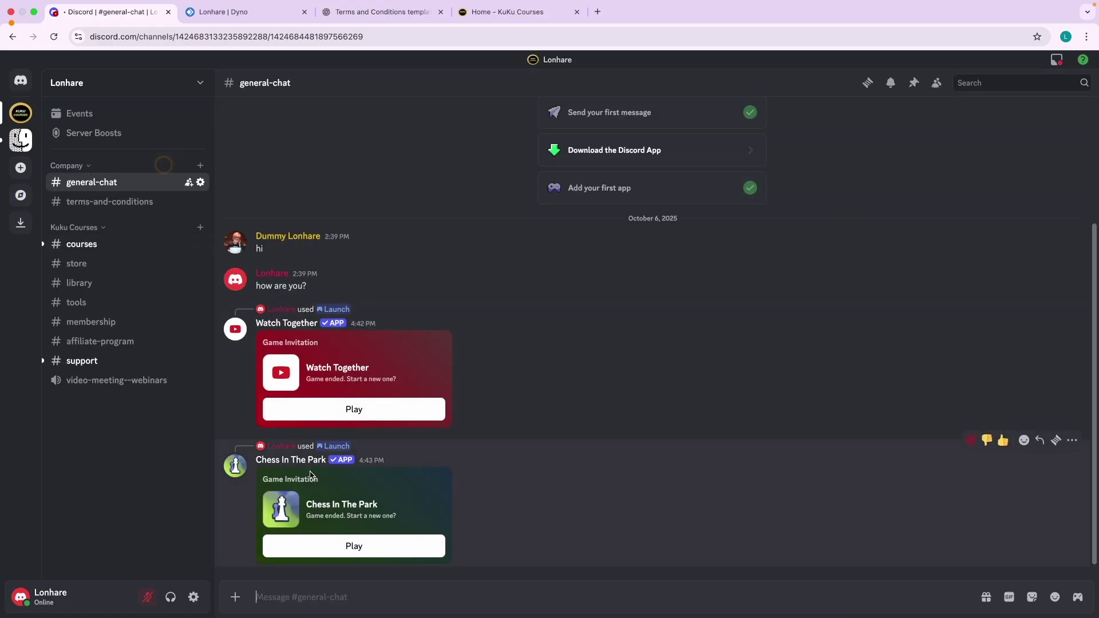
pyautogui.scroll(3, 436, 477)
pyautogui.scroll(-3, 351, 408)
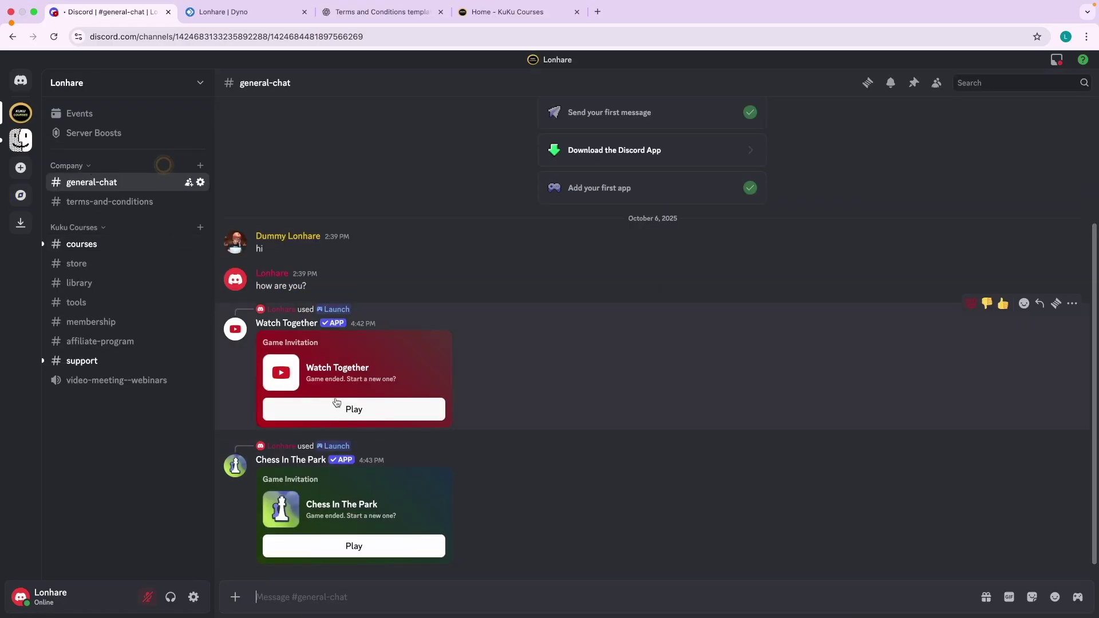
# View the Inbox's unread messages, For You notifications and mentions, and close the Inbox.
pyautogui.click(1058, 63)
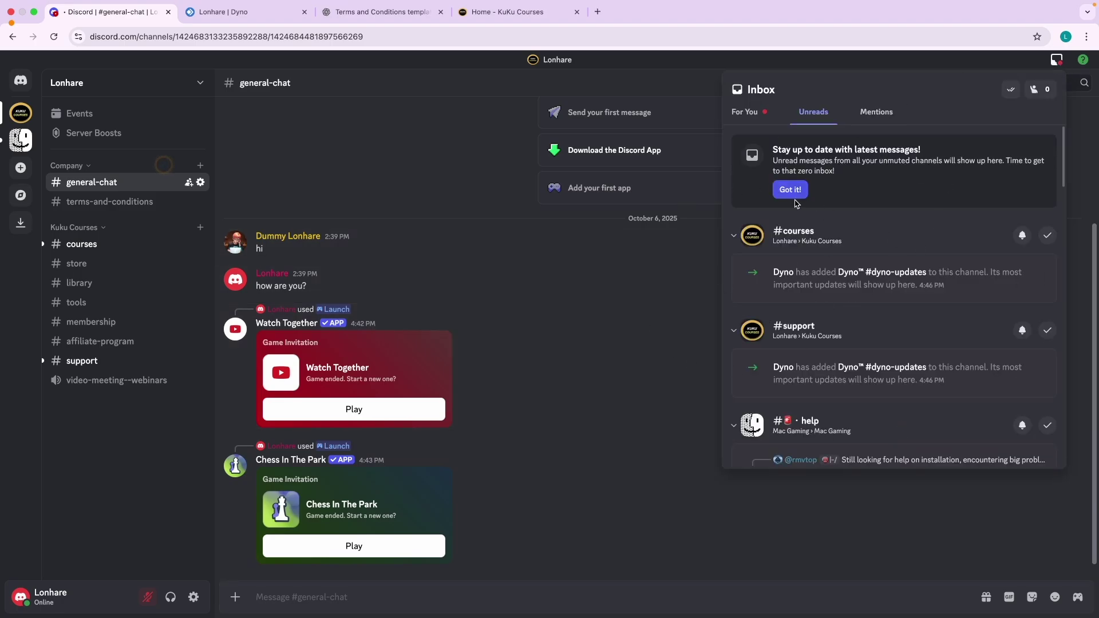
pyautogui.click(756, 119)
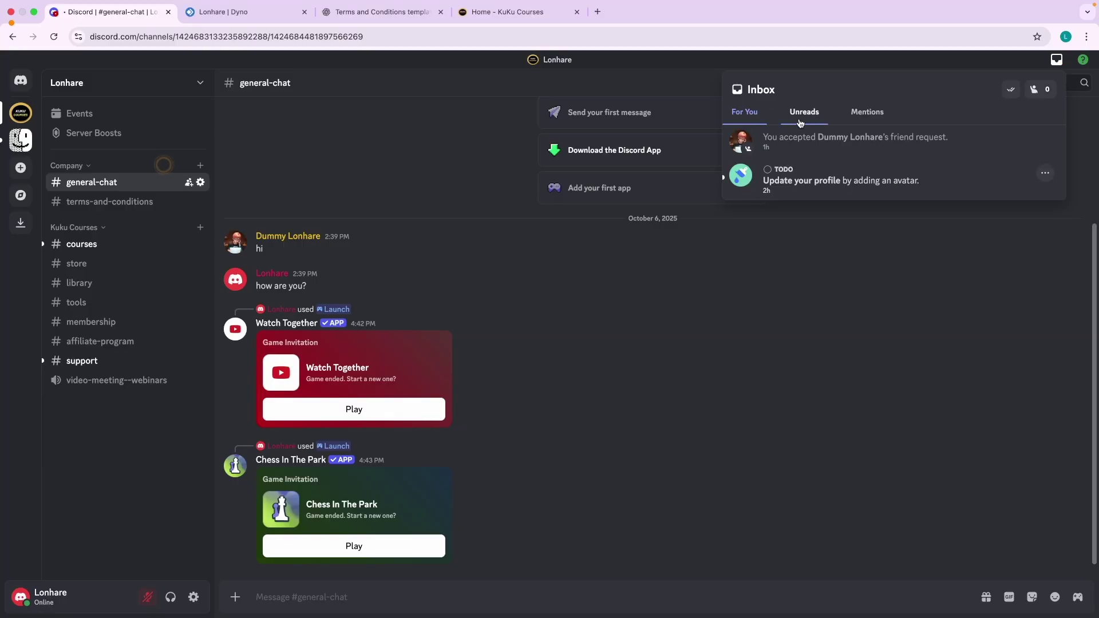
pyautogui.click(860, 114)
pyautogui.click(765, 117)
pyautogui.click(1052, 62)
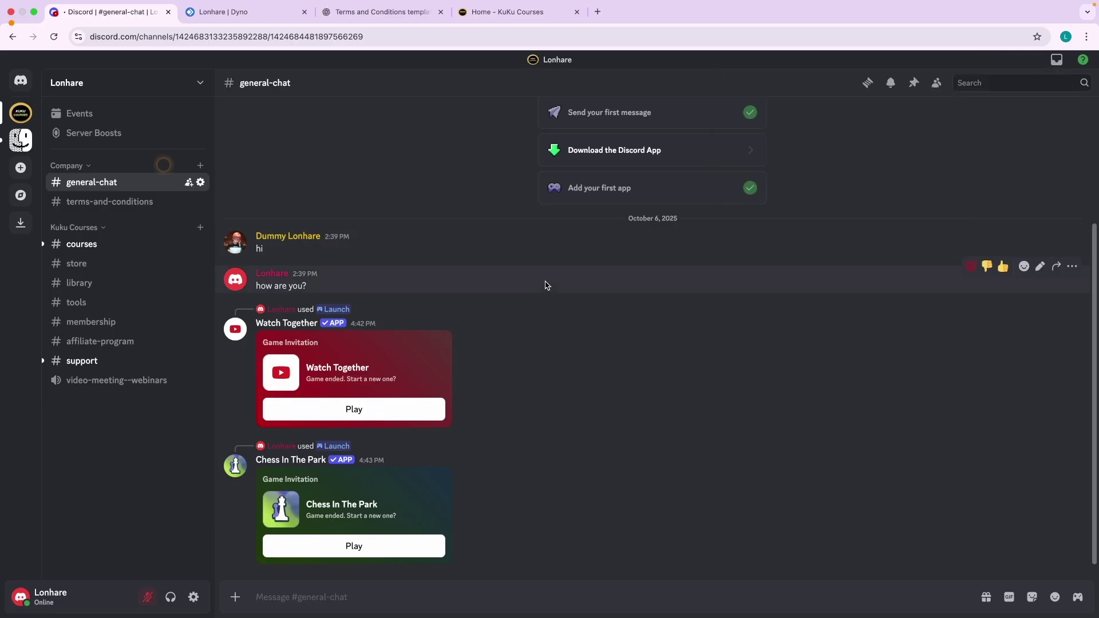
pyautogui.click(109, 245)
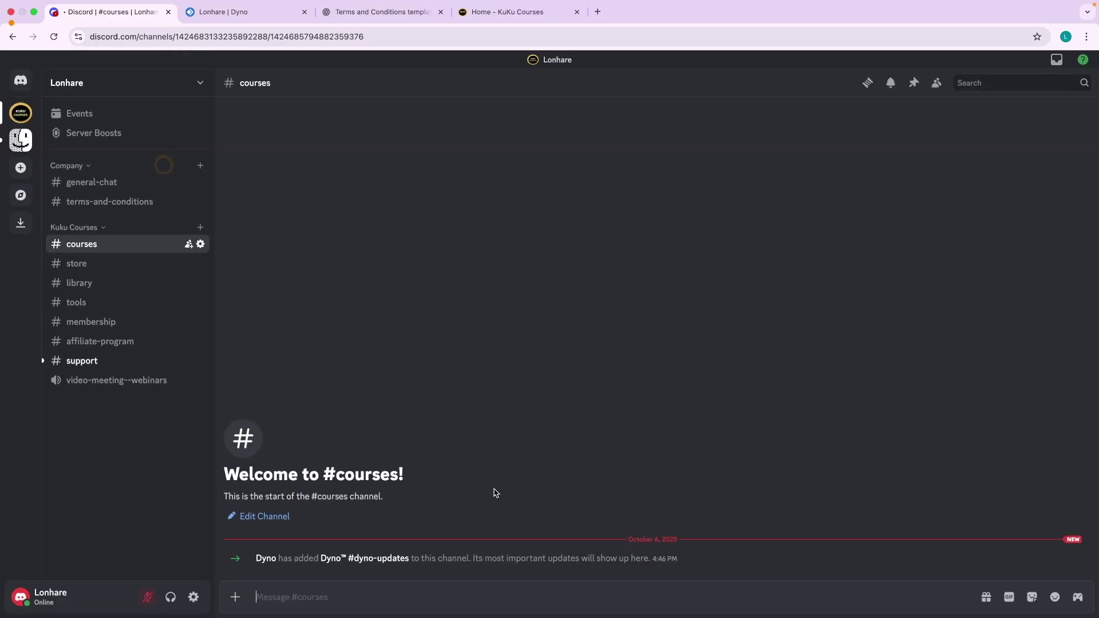
pyautogui.click(265, 558)
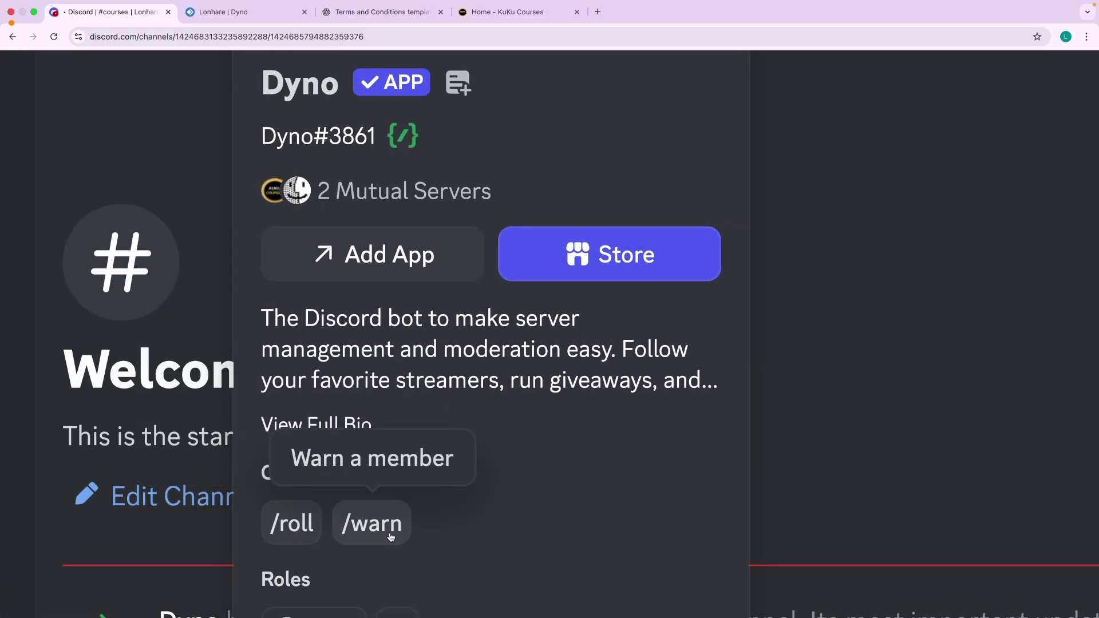
# Warn the dummy member in the courses channel using Dyno's /warn command, giving the reason "He smells bad".
pyautogui.click(265, 597)
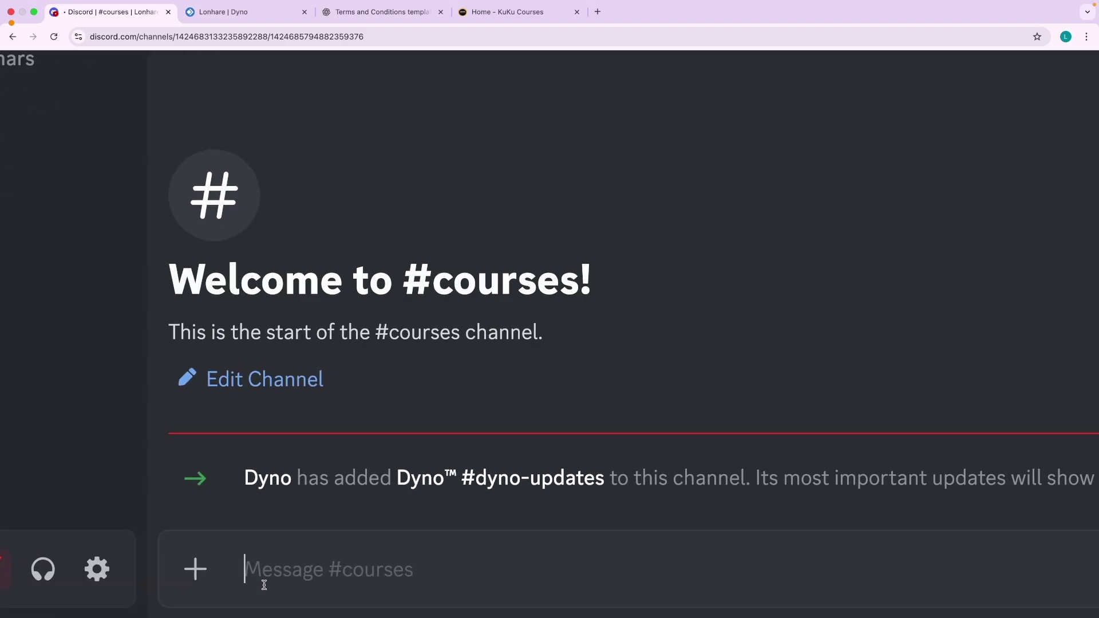
pyautogui.write('/wa')
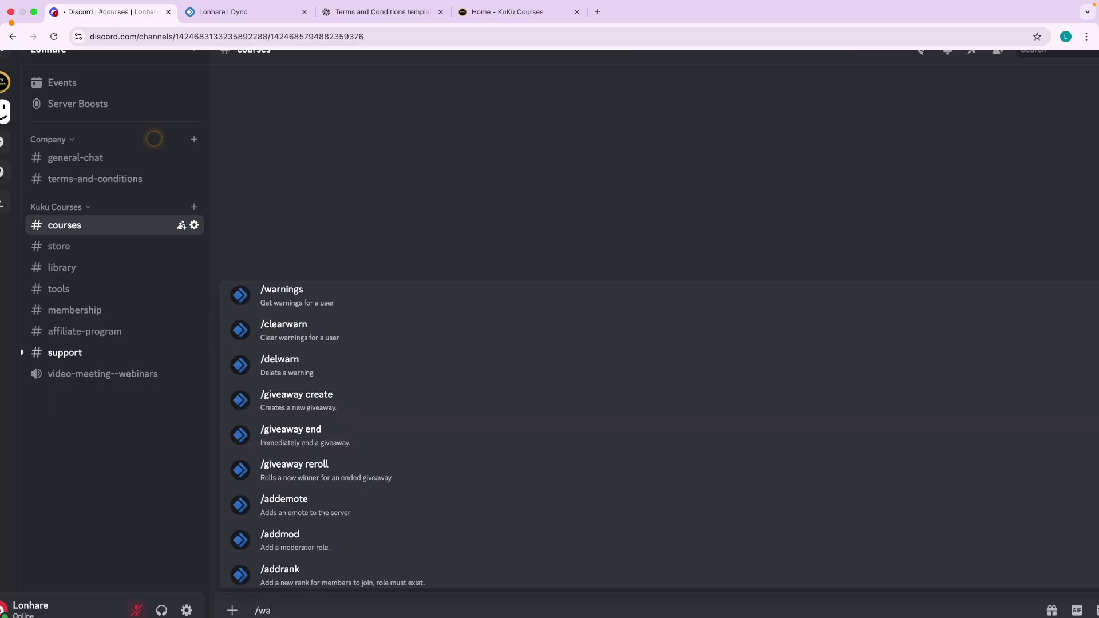
pyautogui.write('rn')
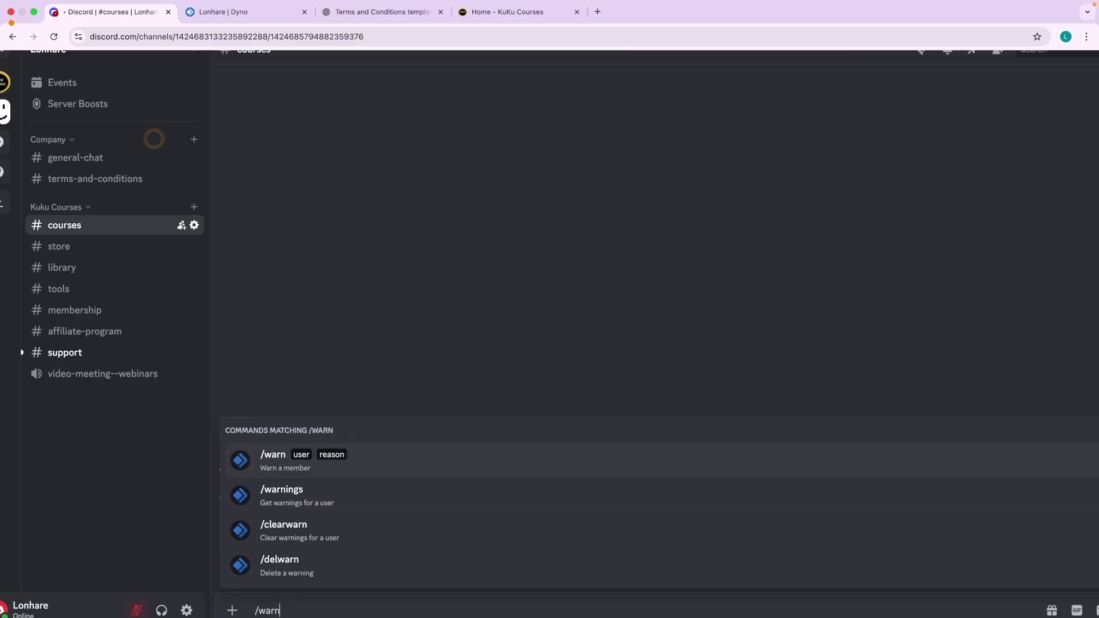
pyautogui.click(281, 466)
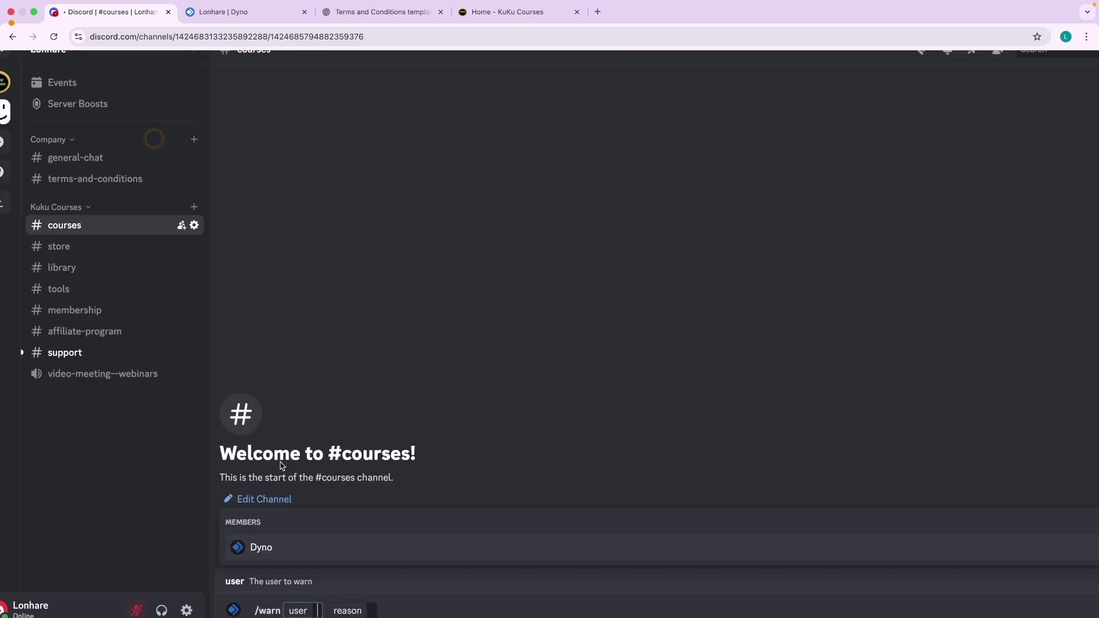
pyautogui.scroll(5, 345, 609)
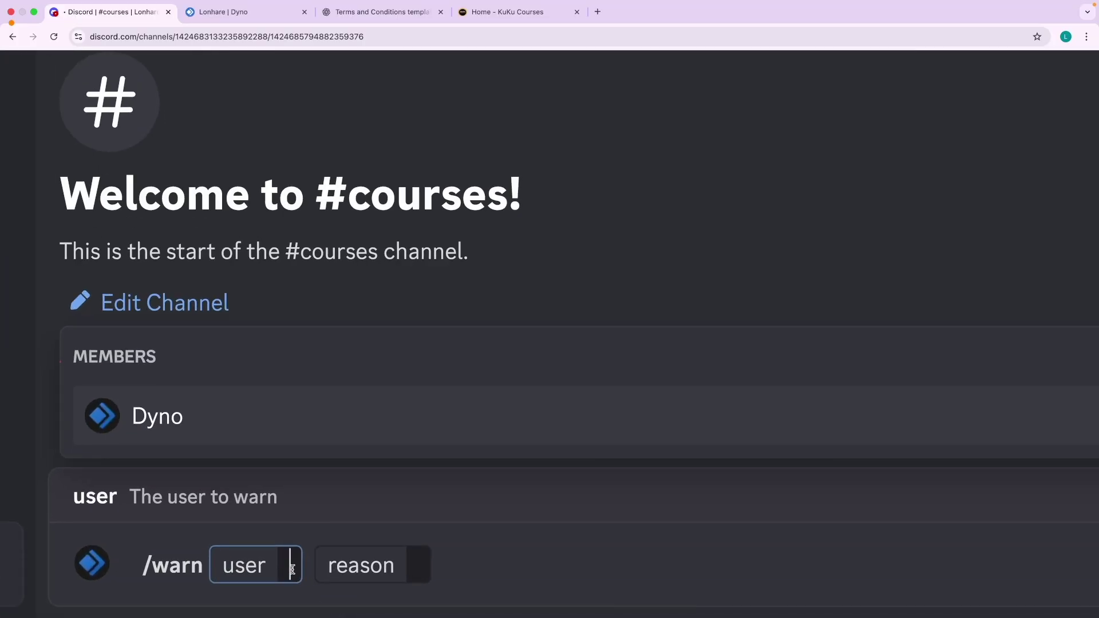
pyautogui.write('l')
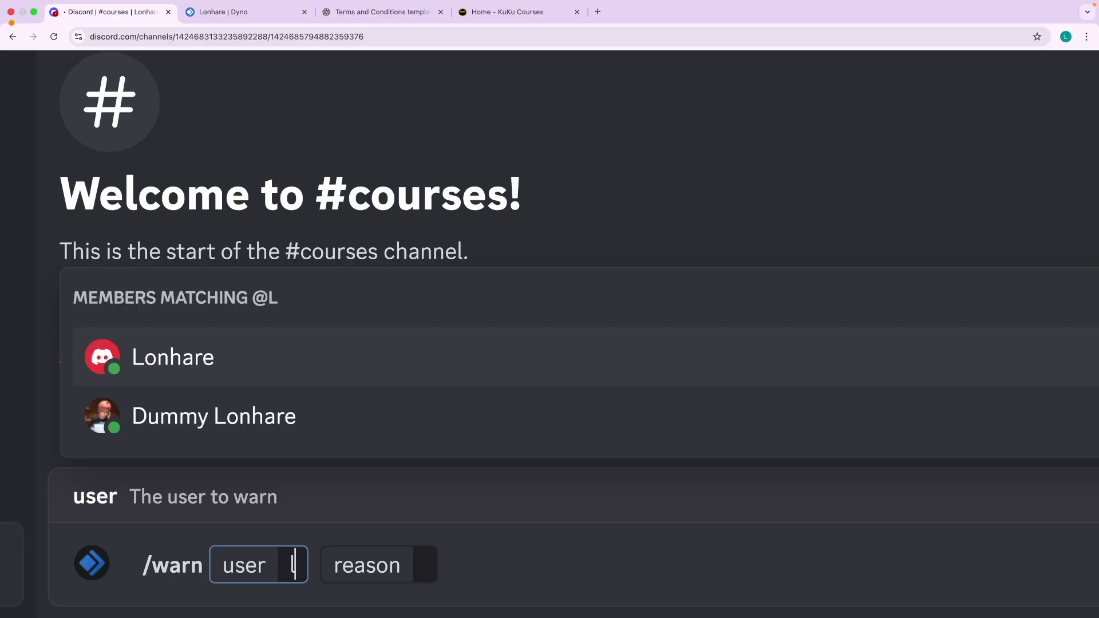
pyautogui.click(138, 421)
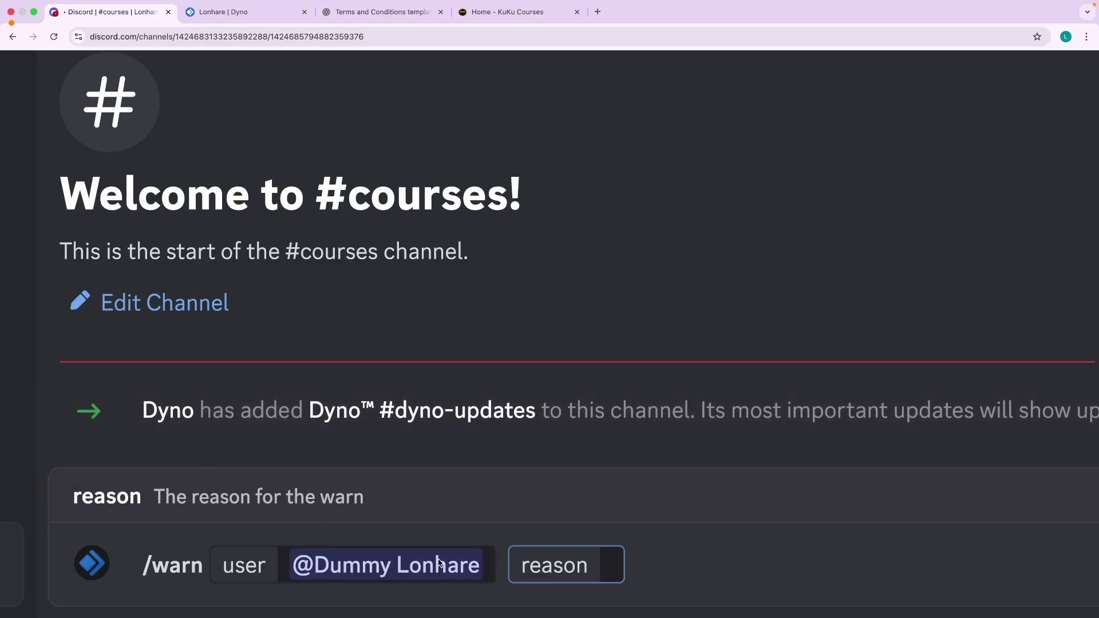
pyautogui.write('He')
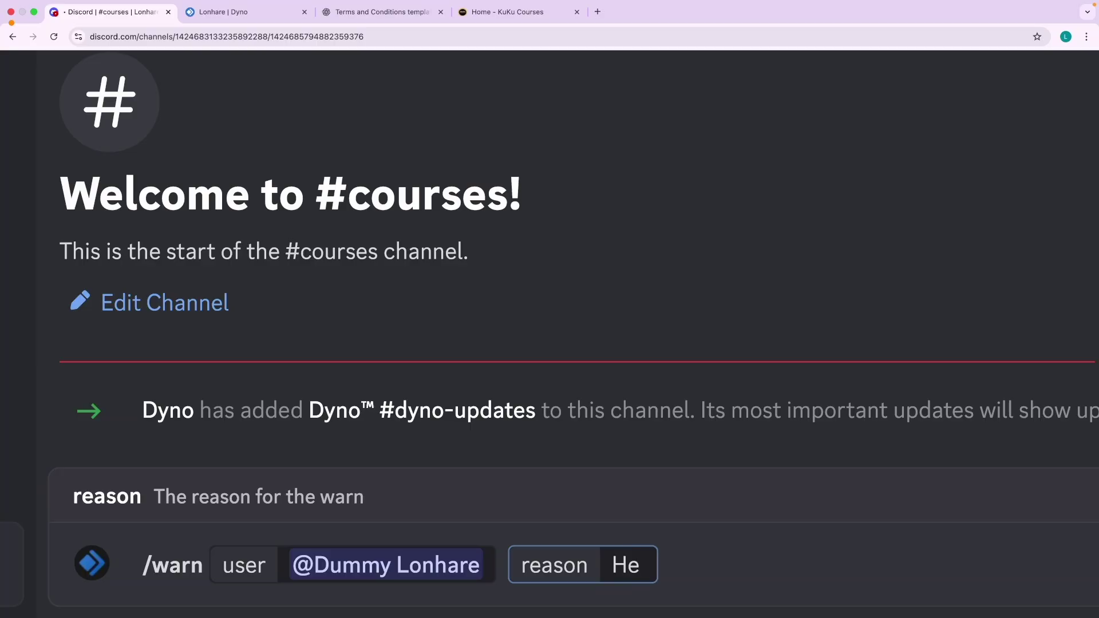
pyautogui.write(' smells bad')
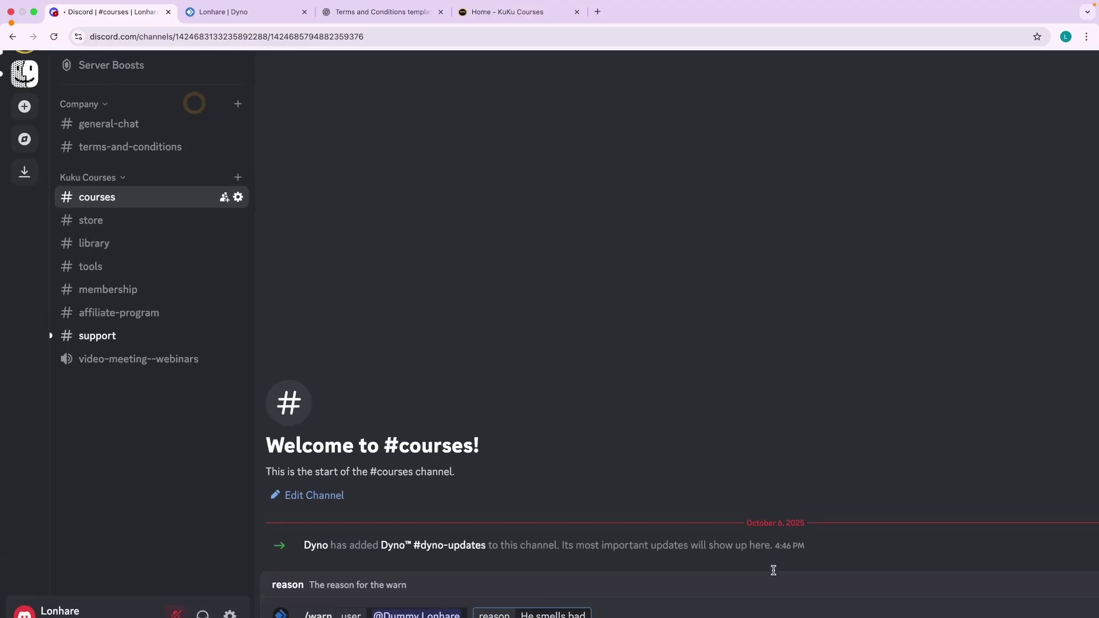
pyautogui.press('Return')
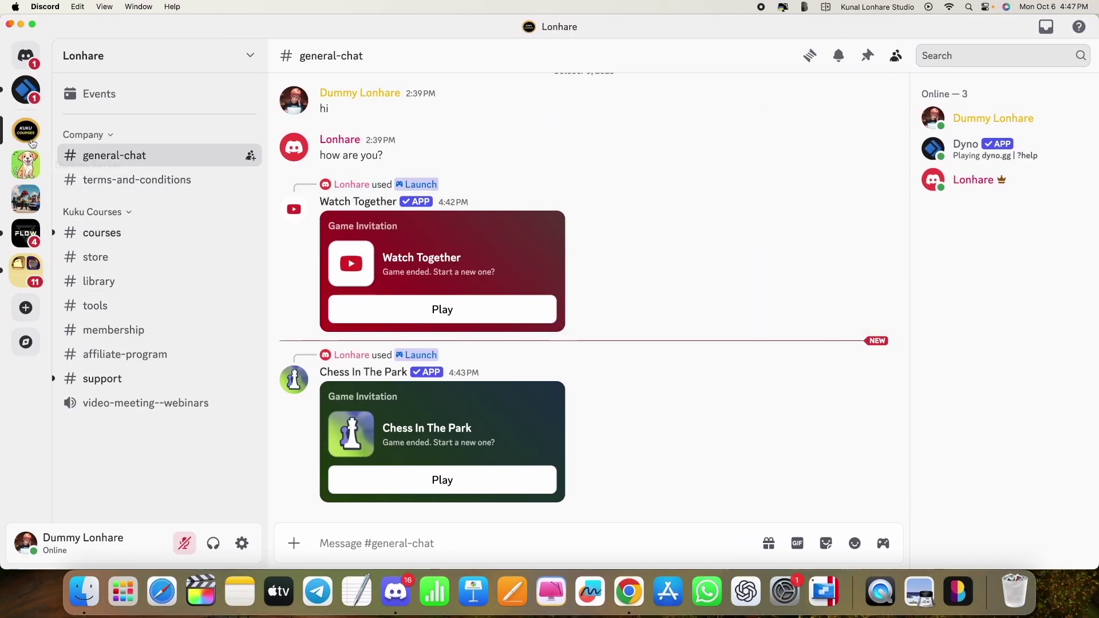
# Open Dyno's direct message in the warned member's Discord desktop app, read the warning, and return to the browser.
pyautogui.click(24, 91)
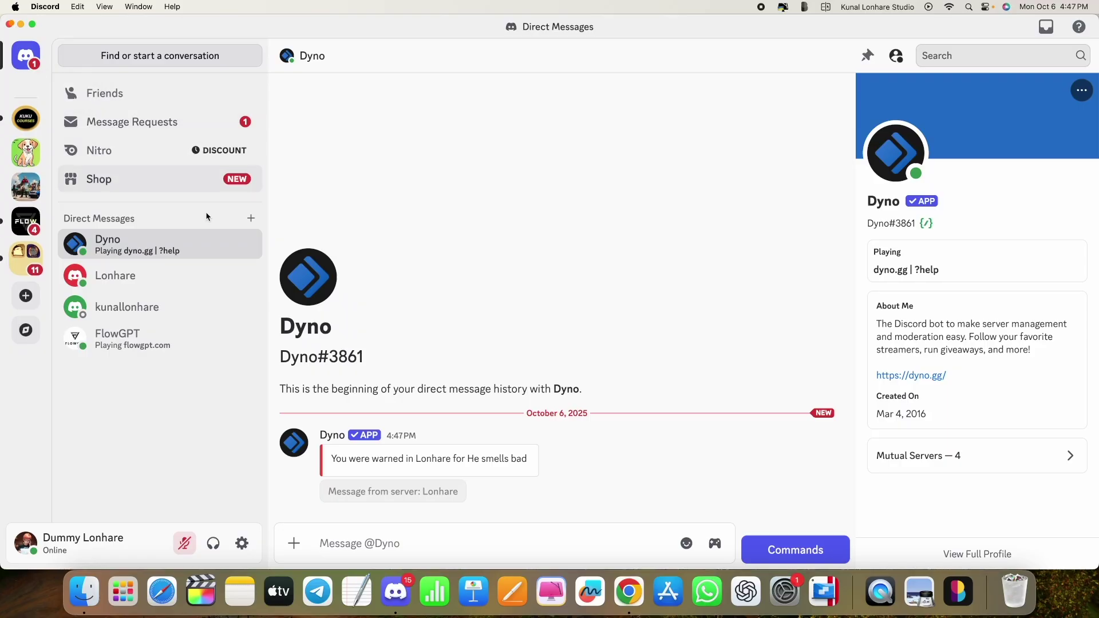
pyautogui.moveTo(394, 460); pyautogui.dragTo(534, 464)
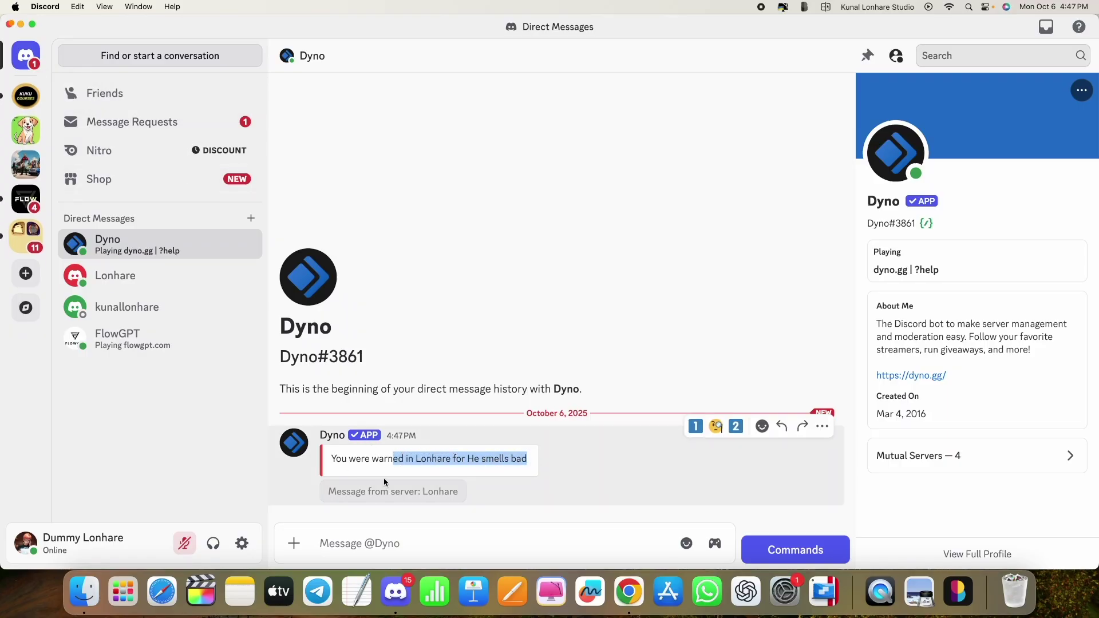
pyautogui.hotkey('ctrl', 'Right')
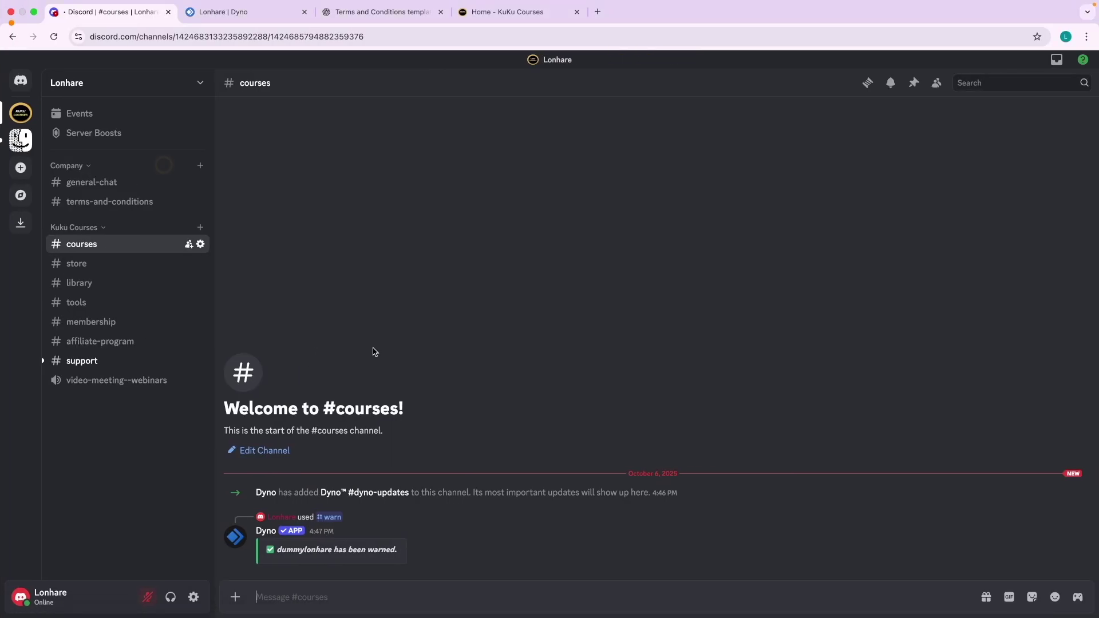
# Switch to the Discord overview slide, examine its Apps = Bots & Feature part, and return to Discord in the browser.
pyautogui.hotkey('ctrl', 'Right')
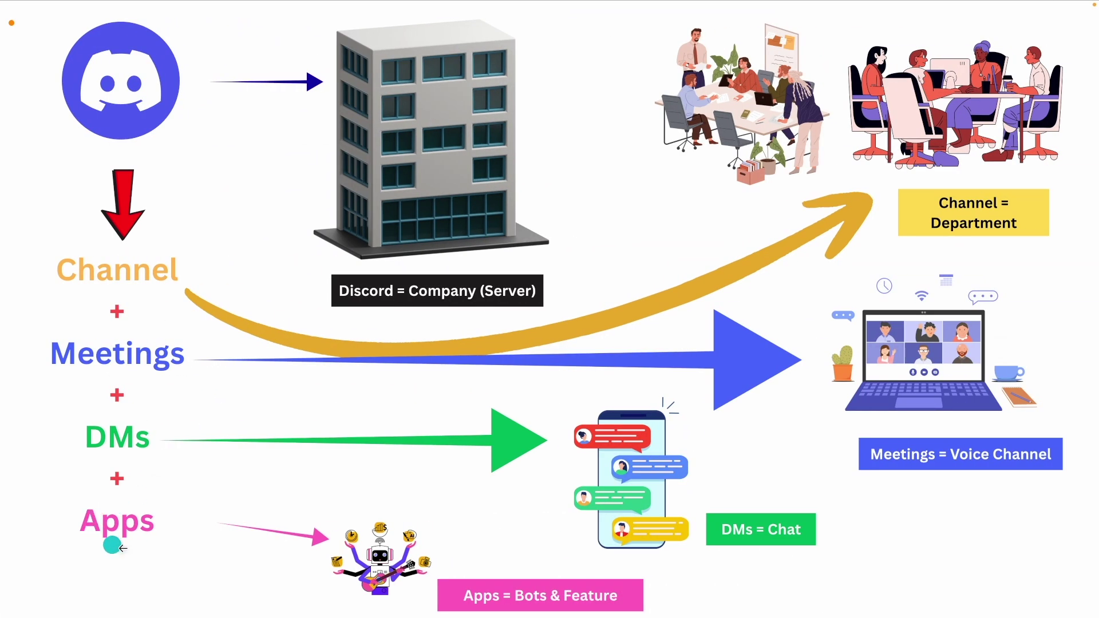
pyautogui.scroll(3, 138, 550)
pyautogui.scroll(-1, 139, 551)
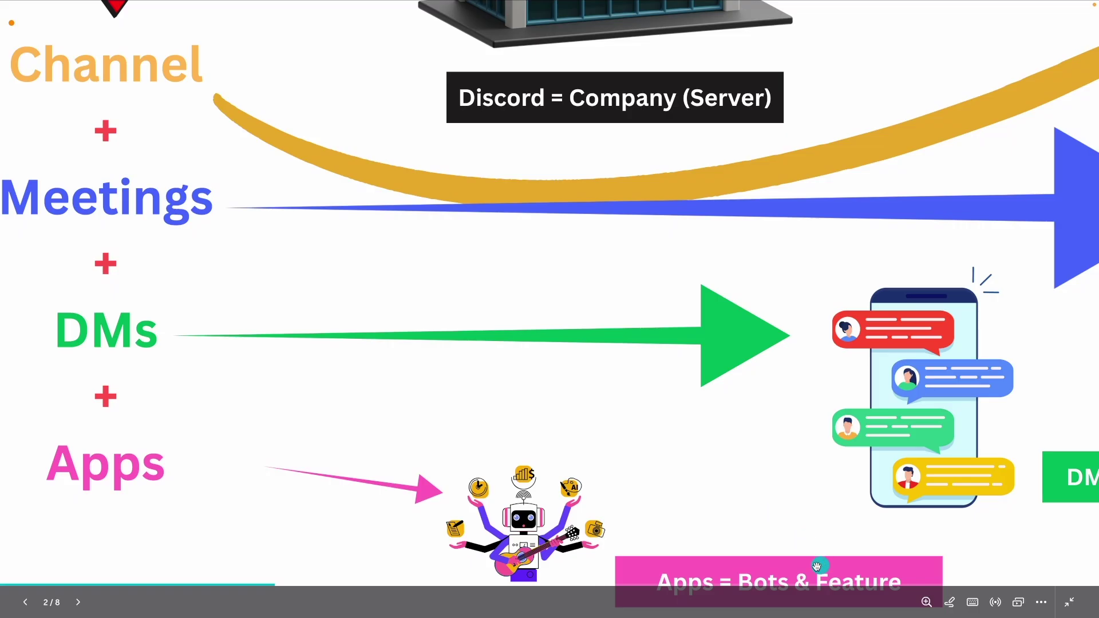
pyautogui.scroll(-3, 355, 348)
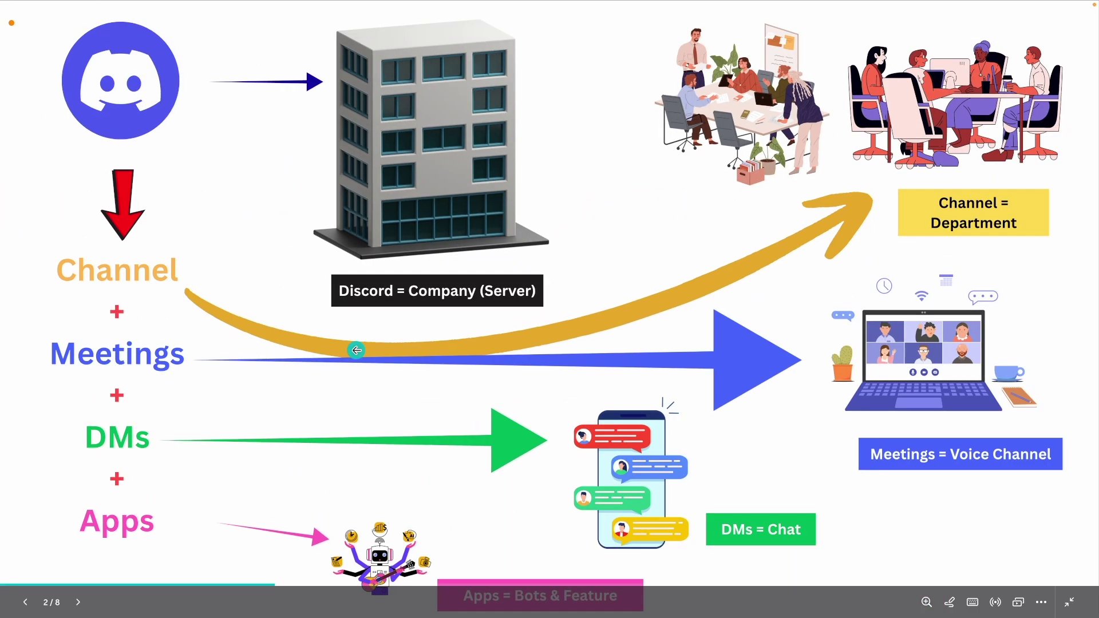
pyautogui.hotkey('ctrl', 'Left')
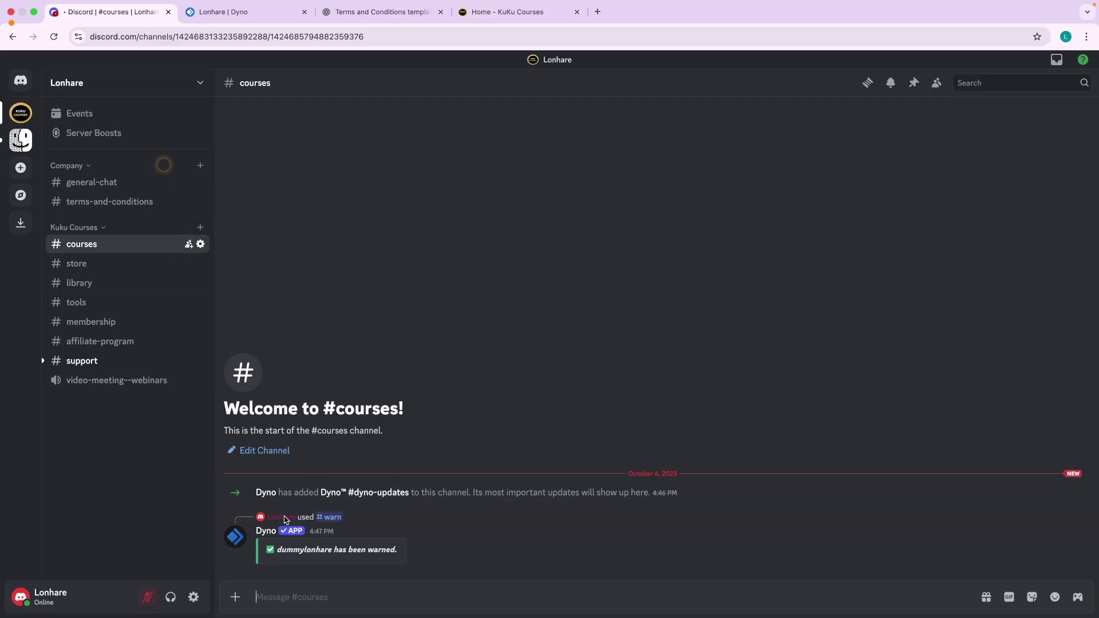
pyautogui.click(266, 532)
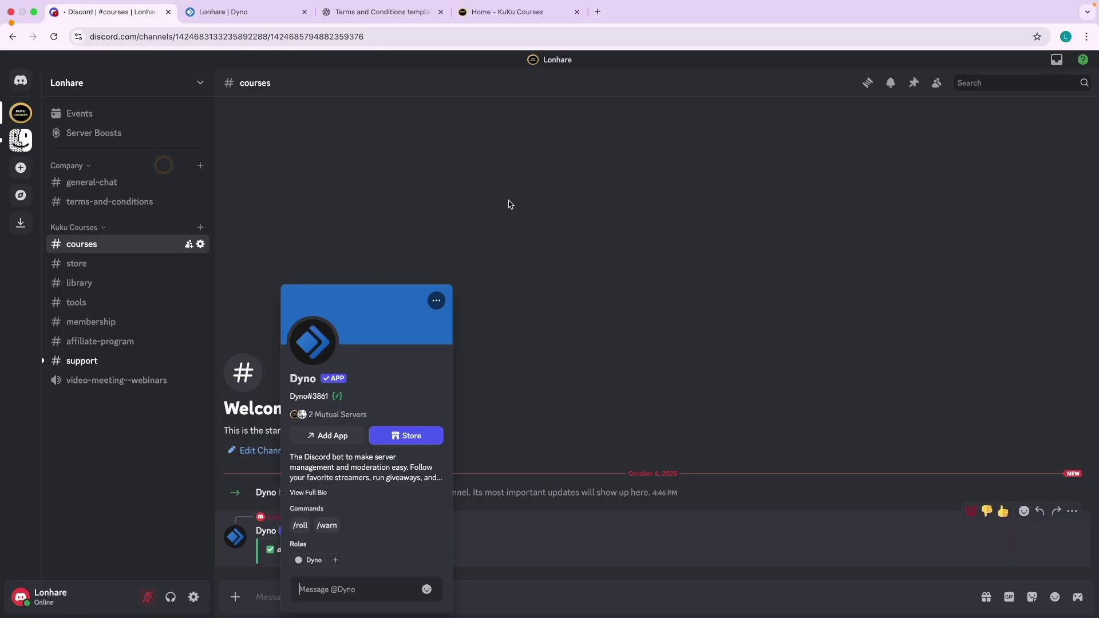
pyautogui.click(597, 11)
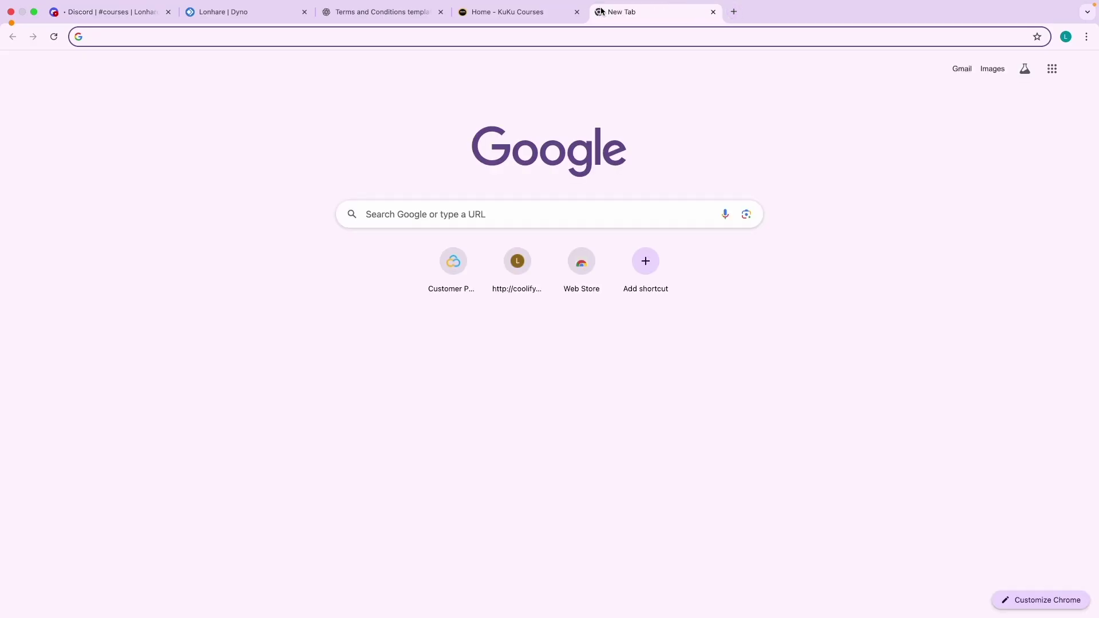
pyautogui.write('dyno d')
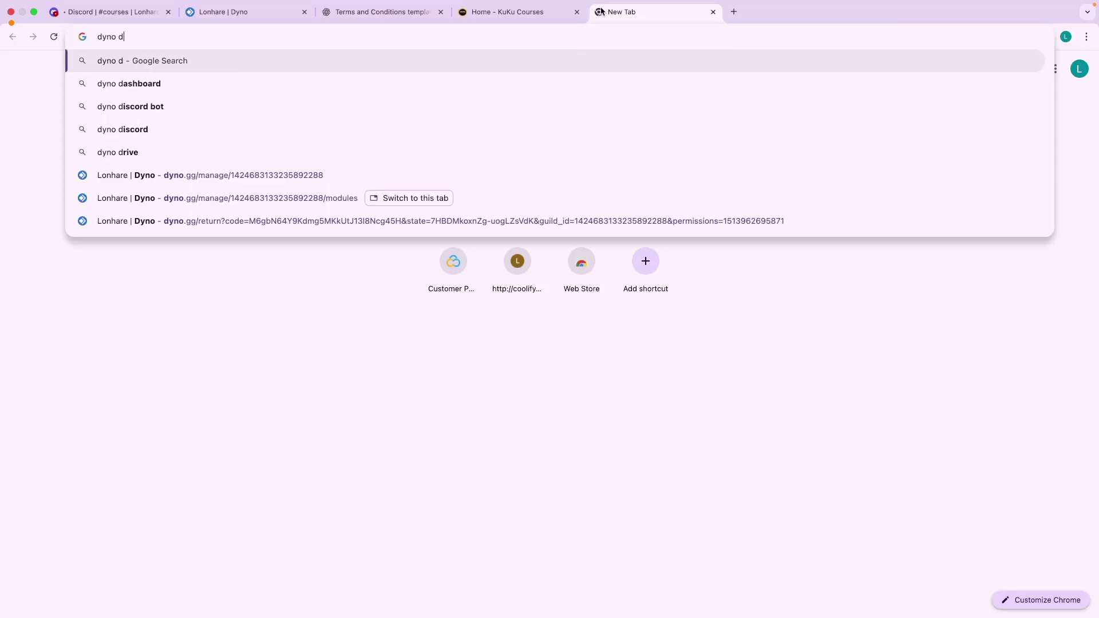
pyautogui.write('iscord')
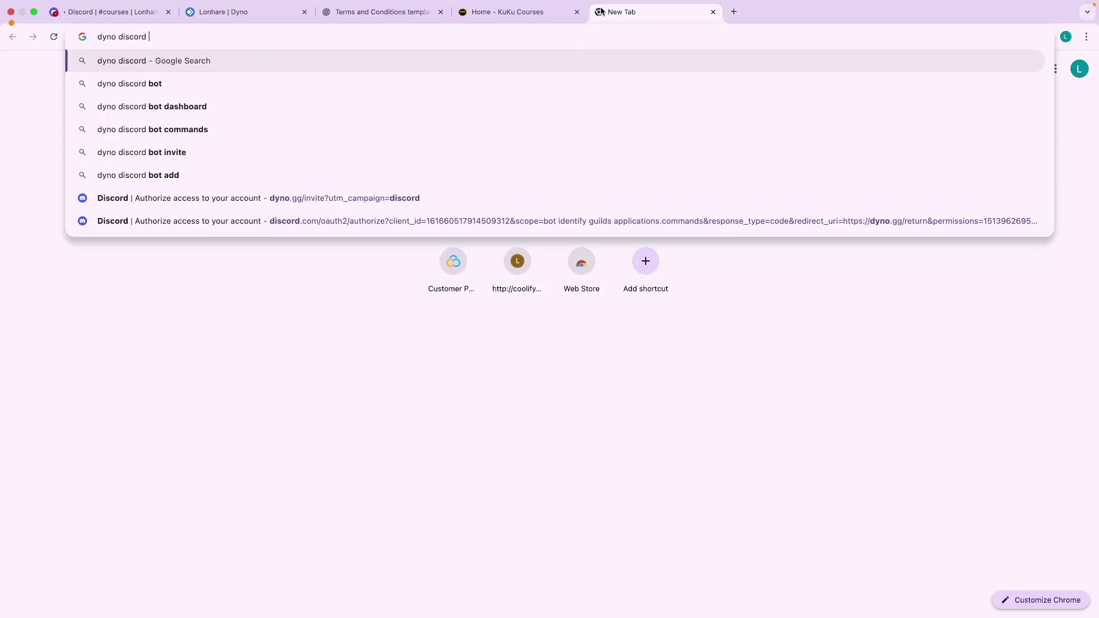
pyautogui.write(' doc')
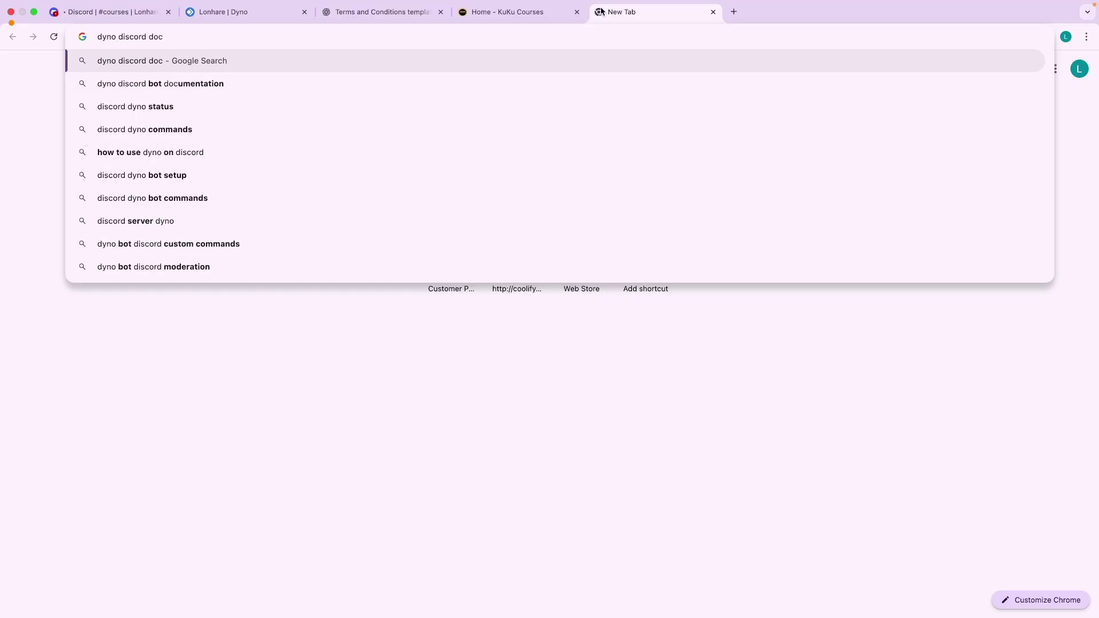
pyautogui.press('Down')
pyautogui.press('Return')
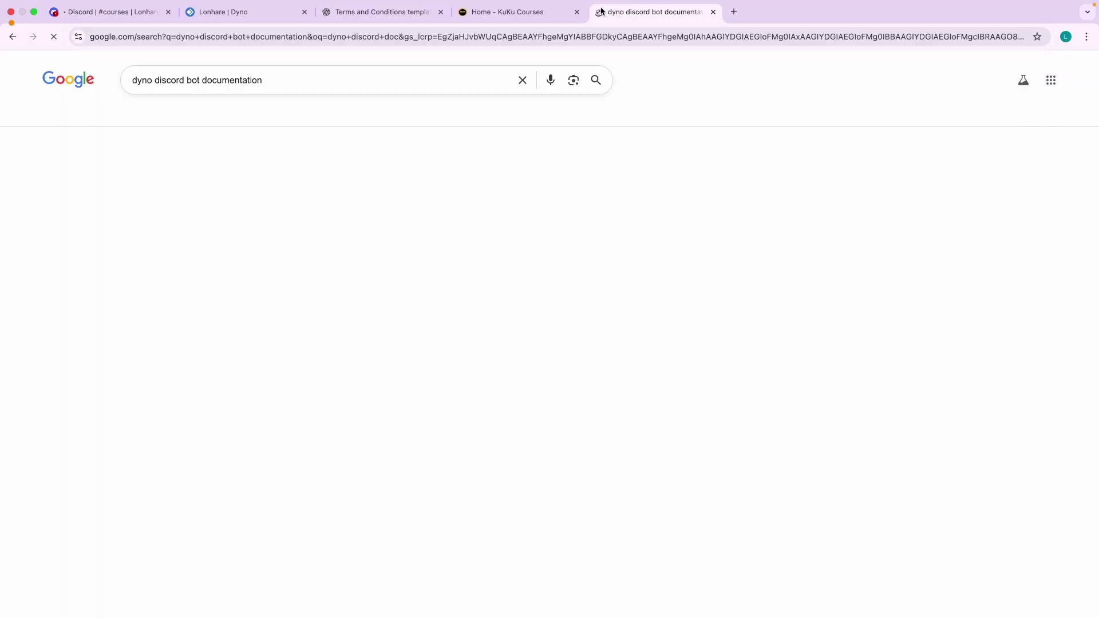
pyautogui.click(188, 184)
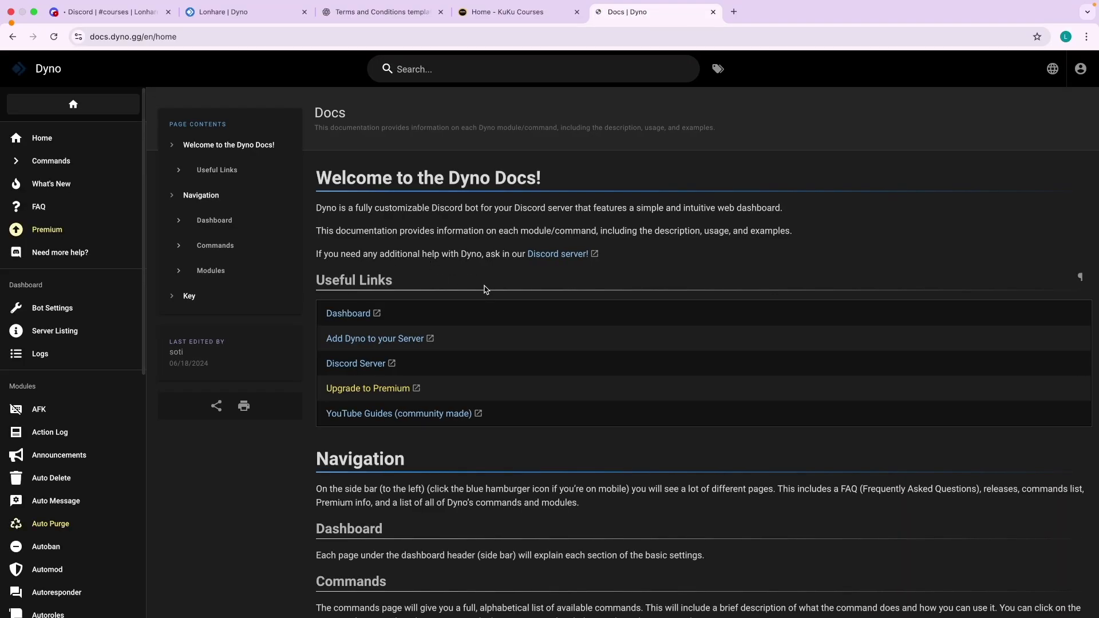
# Look through the Dyno Docs home page and close the documentation page.
pyautogui.scroll(-8, 486, 343)
pyautogui.scroll(8, 492, 373)
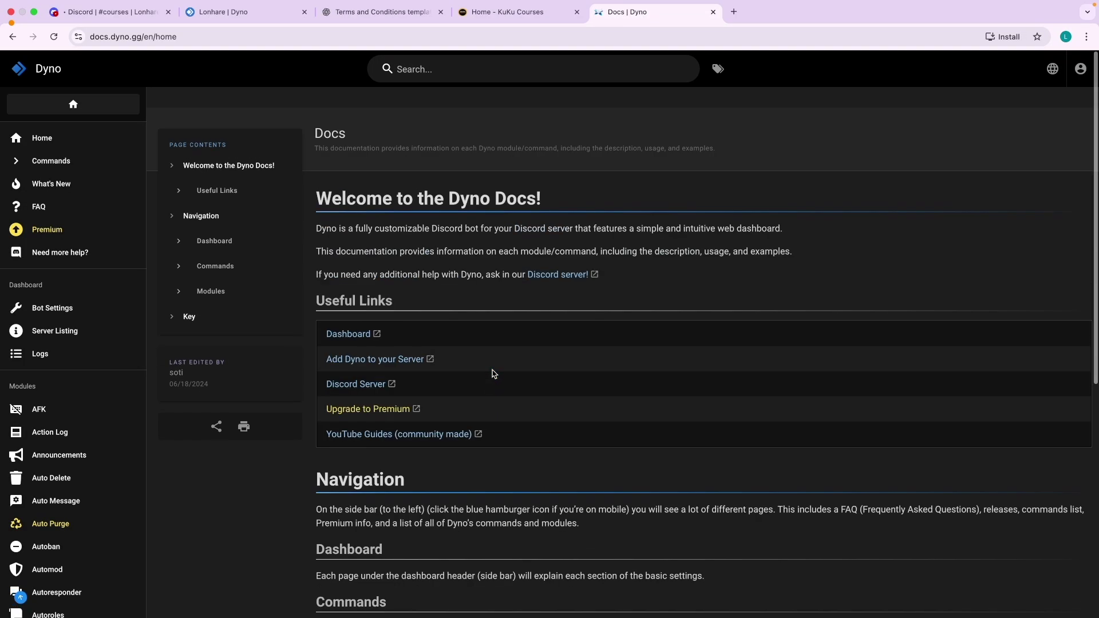
pyautogui.click(713, 13)
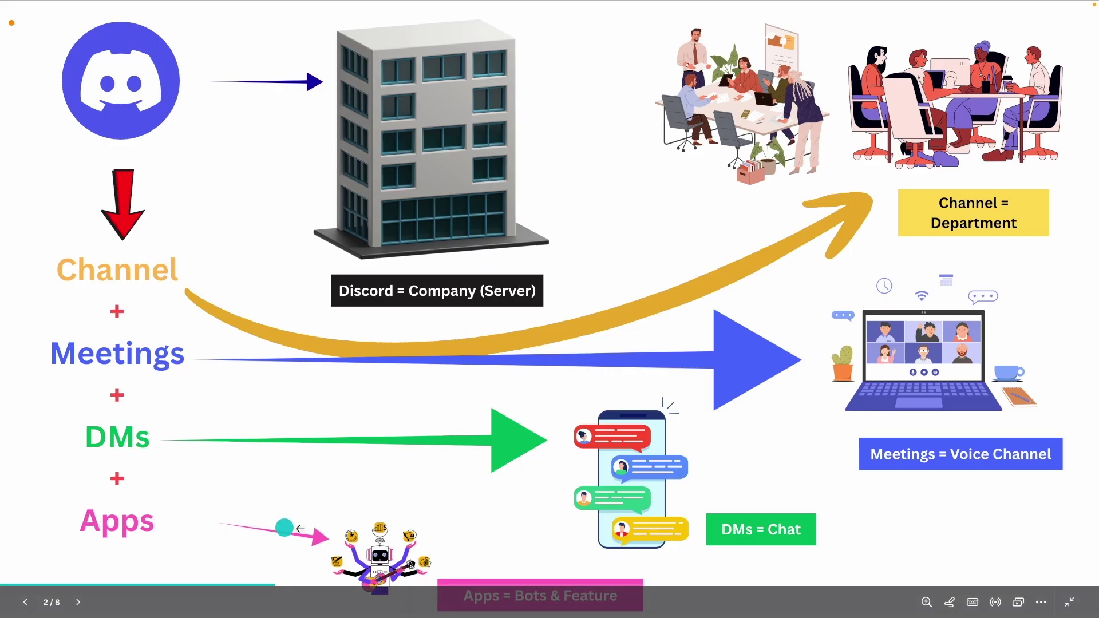
# Take a closer look at the apps and DMs illustrations on the overview slide and switch back to Discord.
pyautogui.scroll(3, 516, 559)
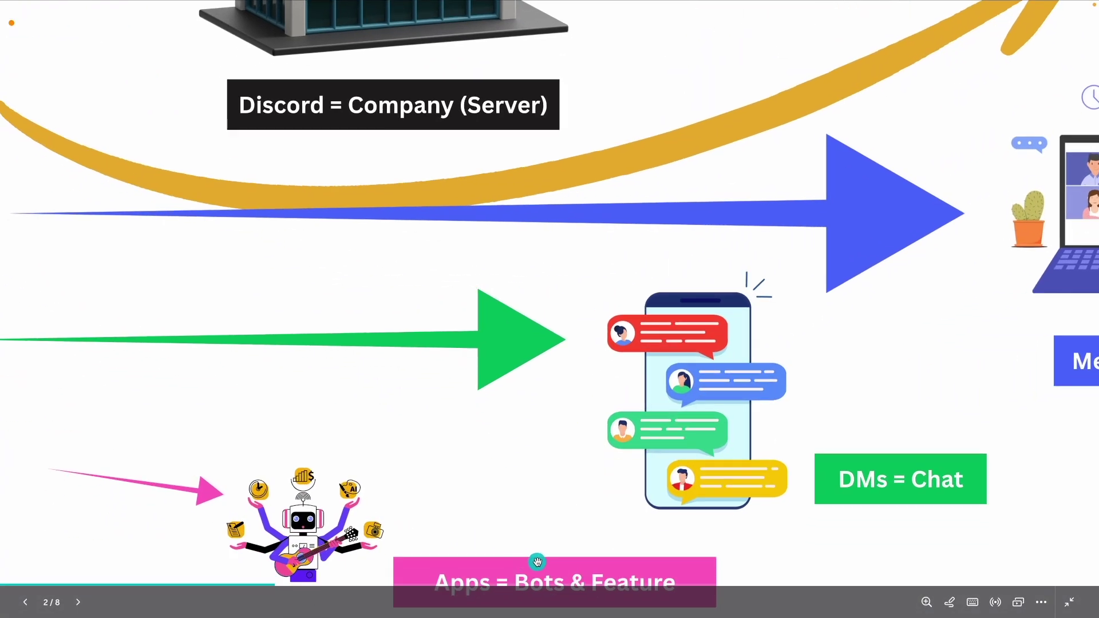
pyautogui.scroll(-3, 573, 570)
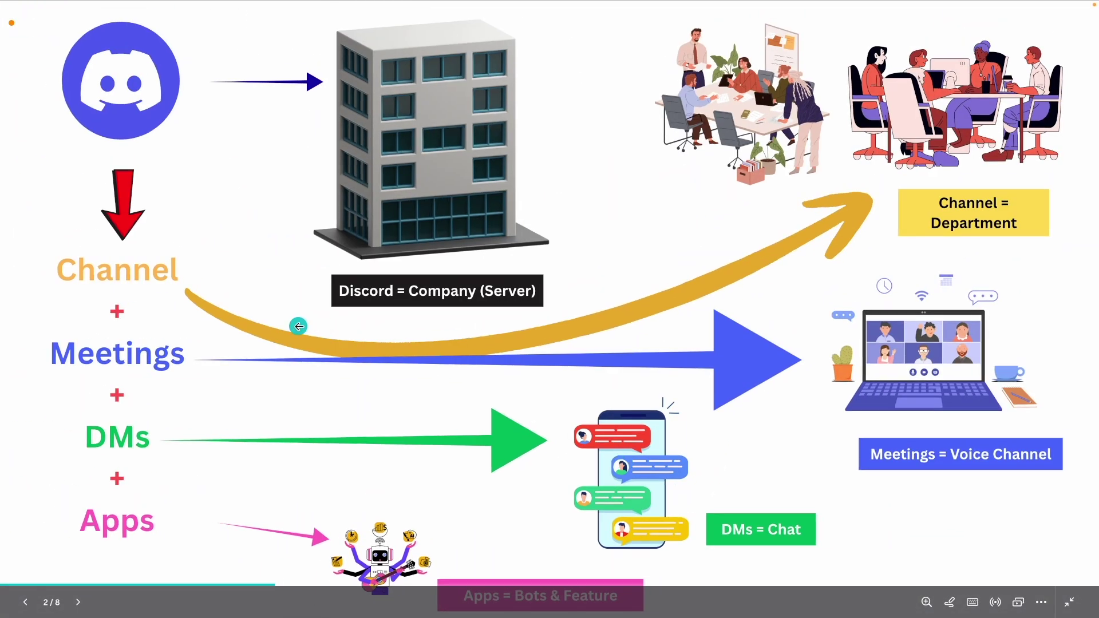
pyautogui.hotkey('ctrl', 'Left')
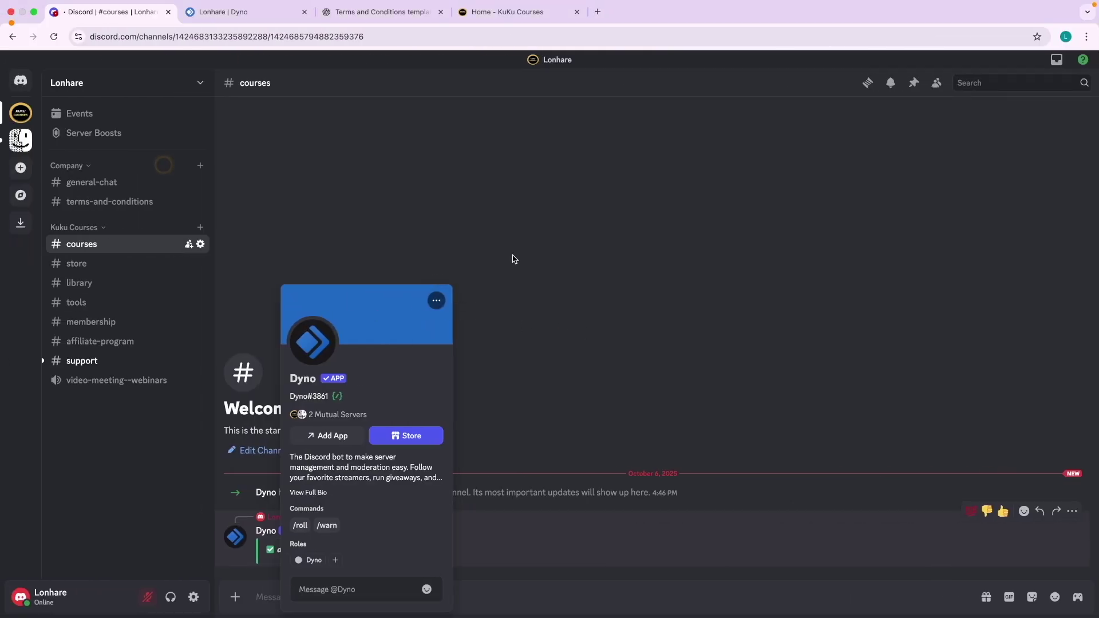
pyautogui.click(401, 252)
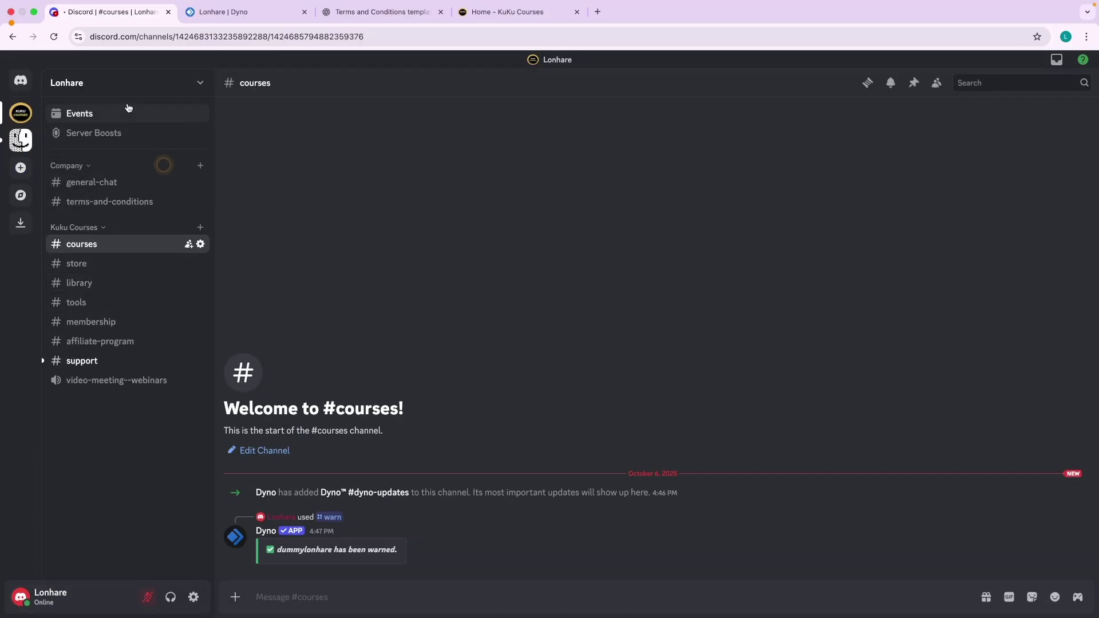
pyautogui.click(118, 87)
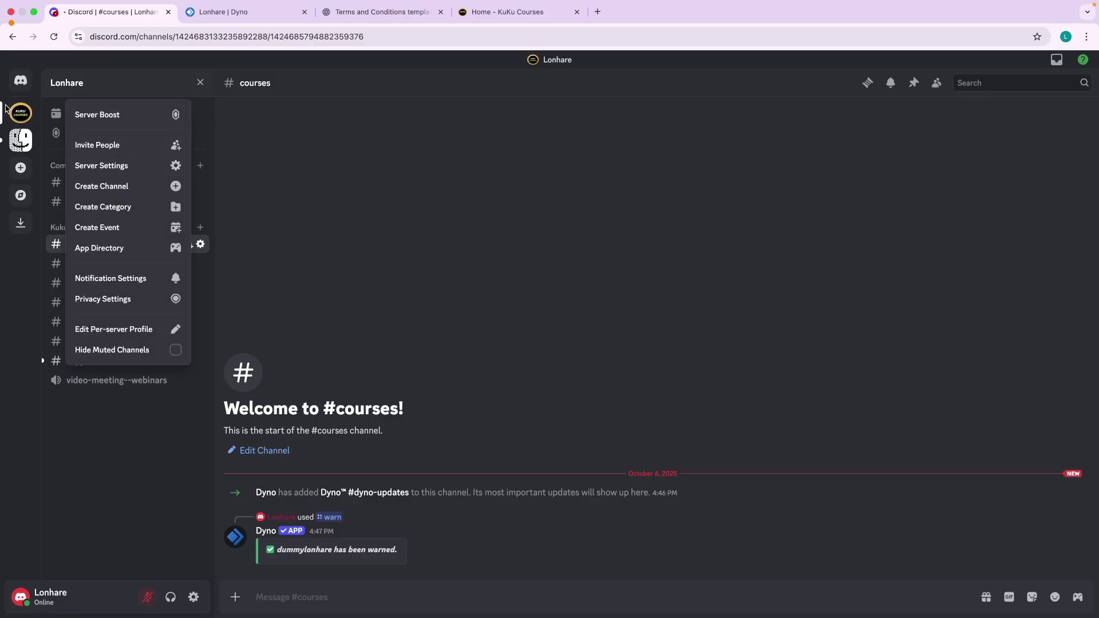
pyautogui.click(402, 321)
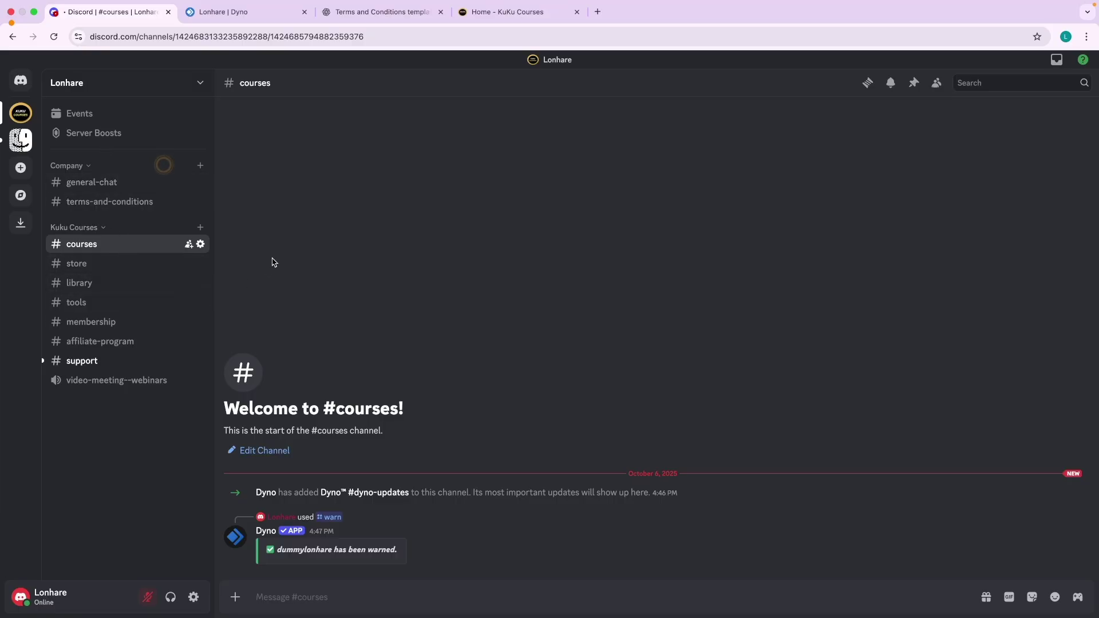
# Search the web for "kuku courses" on a new page and return to Discord's courses channel.
pyautogui.click(597, 12)
pyautogui.write('kuku course')
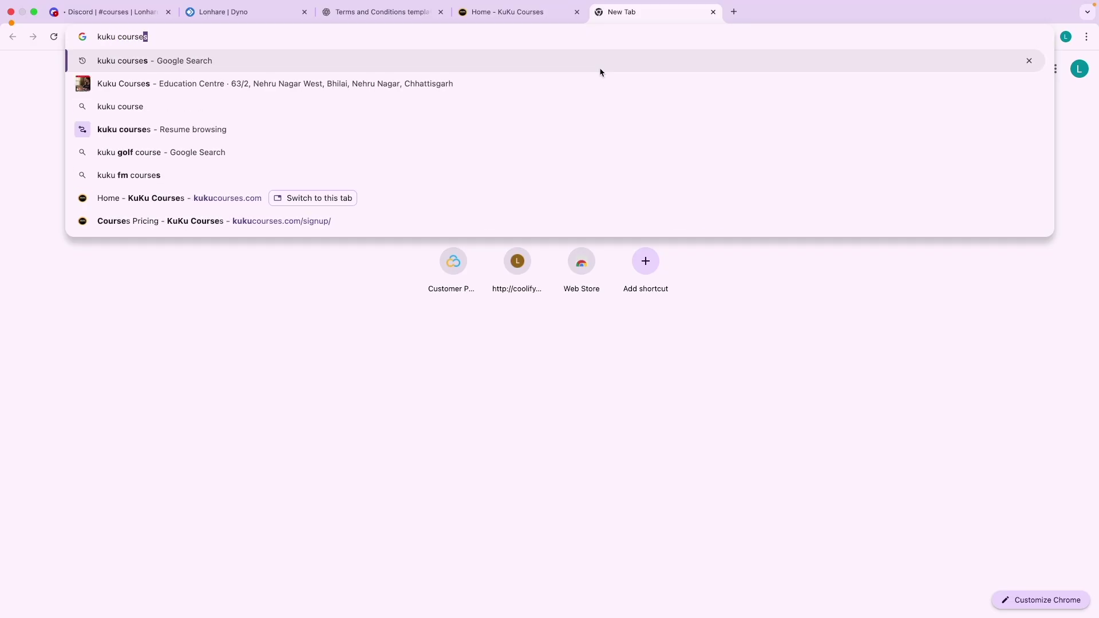
pyautogui.press('Return')
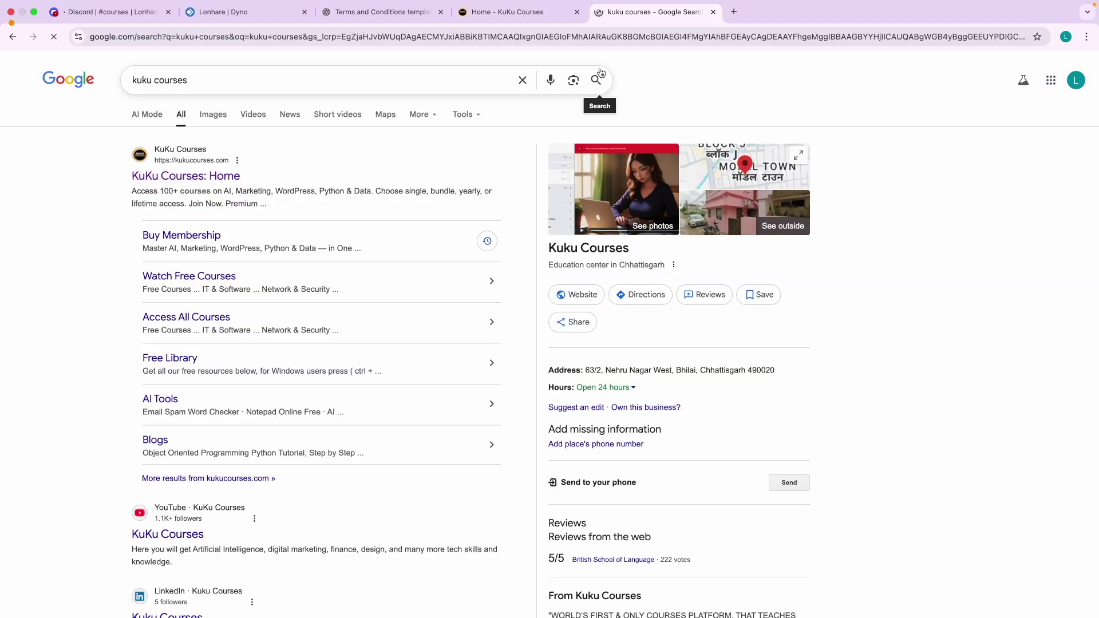
pyautogui.click(81, 12)
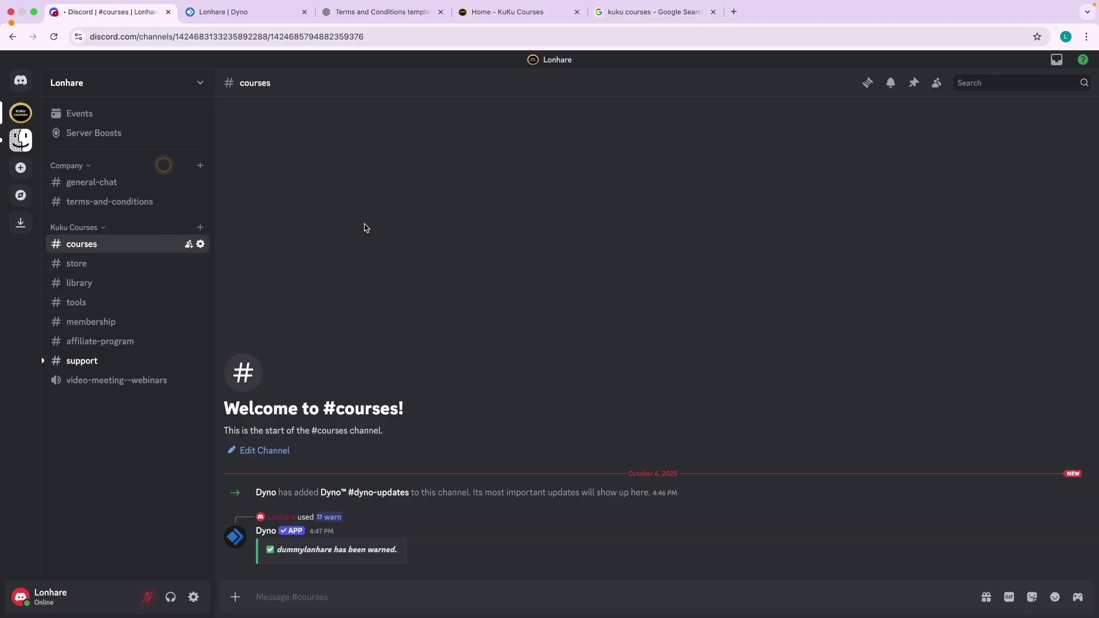
# Open the KuKu Courses website from the search results and go to its full course catalogue.
pyautogui.click(664, 20)
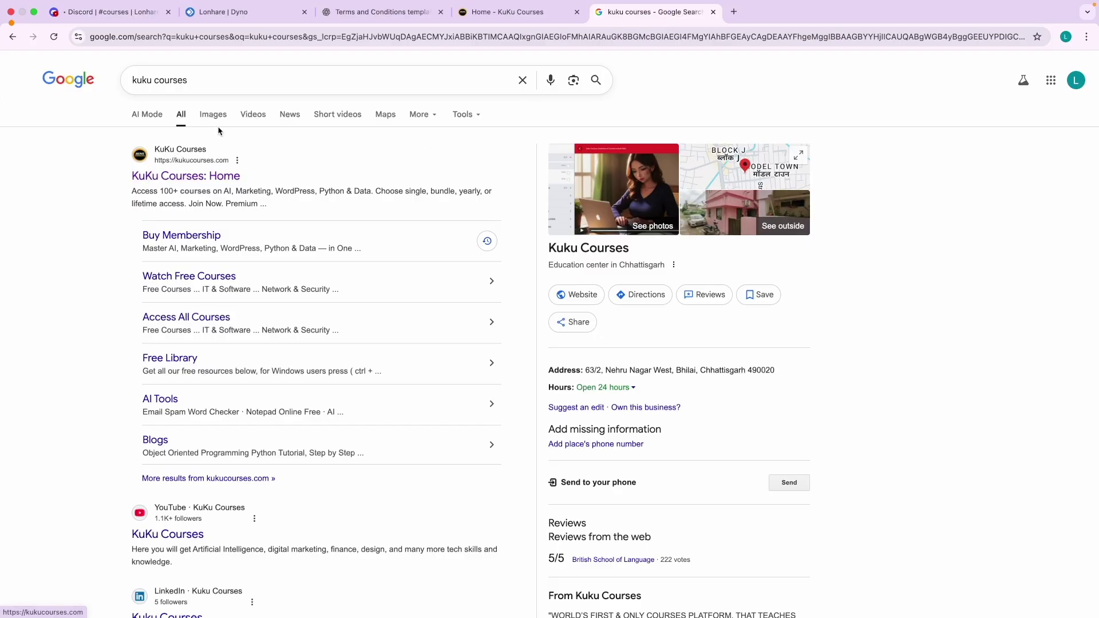
pyautogui.scroll(2, 163, 178)
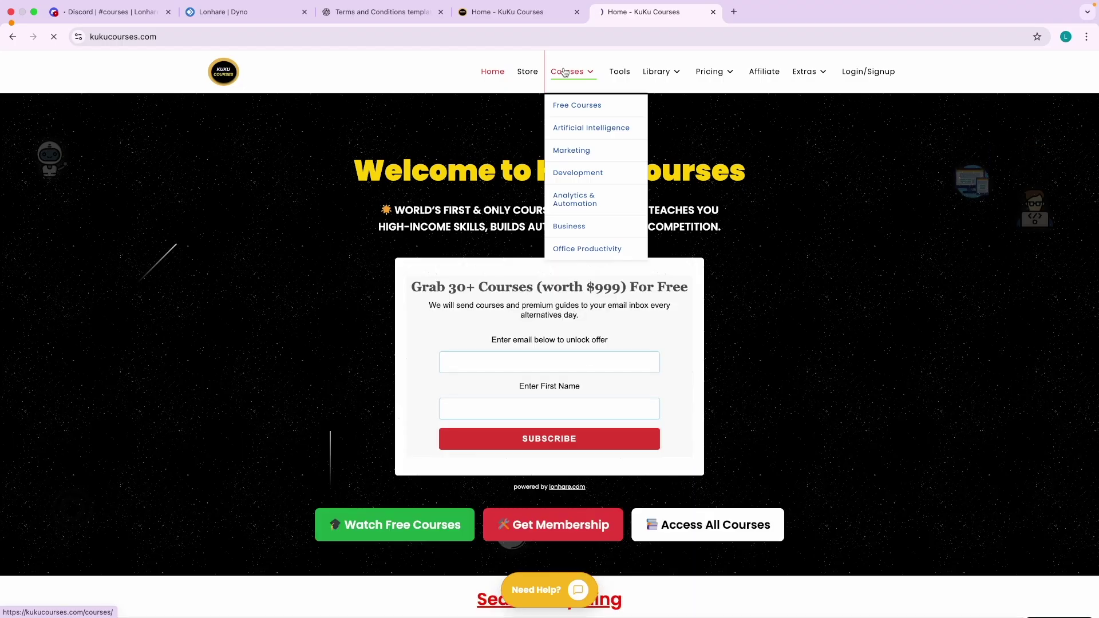
pyautogui.click(564, 72)
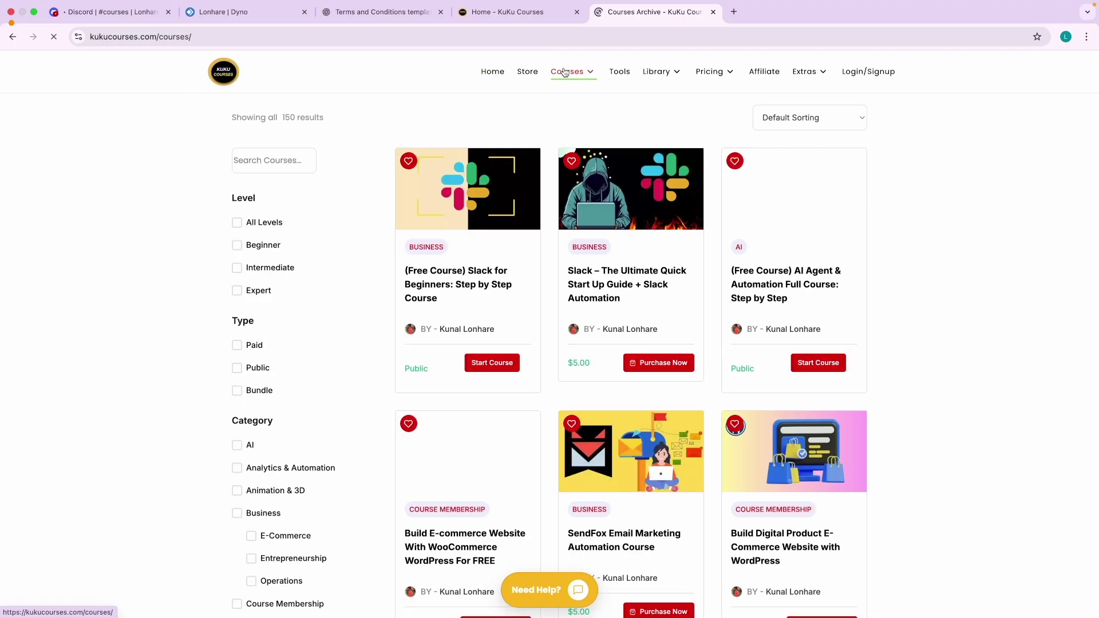
# Search the course catalogue for "discord".
pyautogui.click(297, 153)
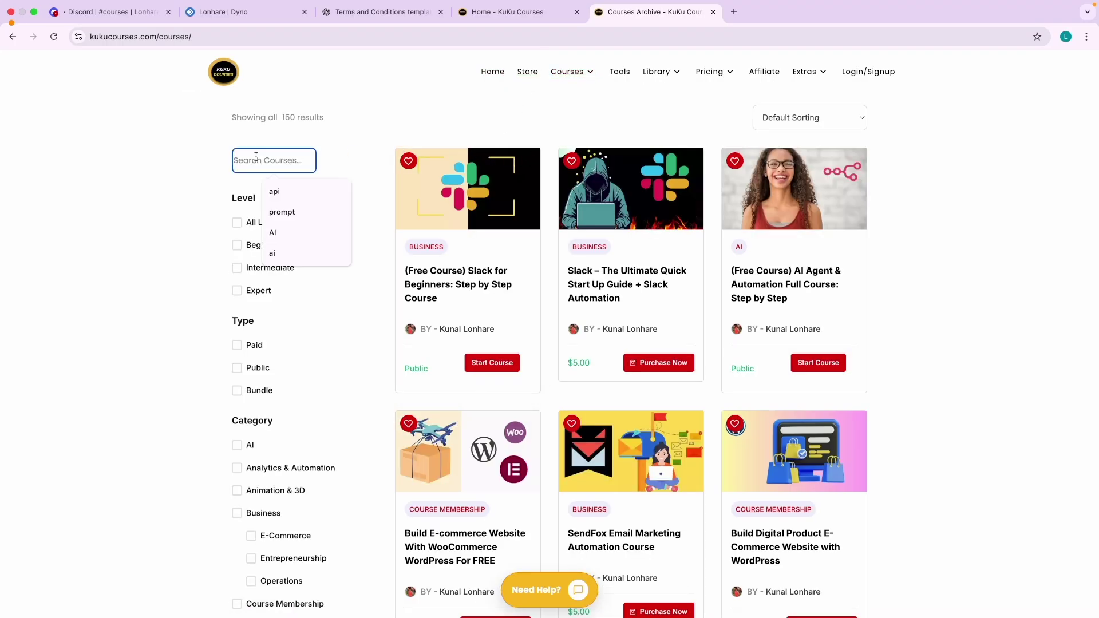
pyautogui.scroll(5, 275, 154)
pyautogui.write('discor')
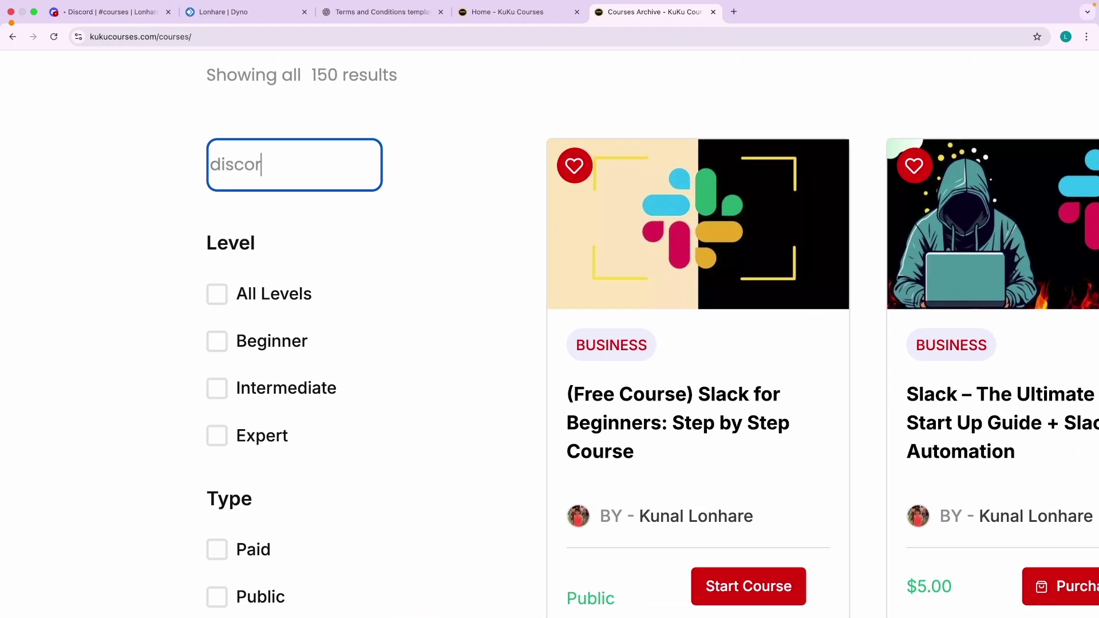
pyautogui.write('d')
pyautogui.scroll(-5, 470, 277)
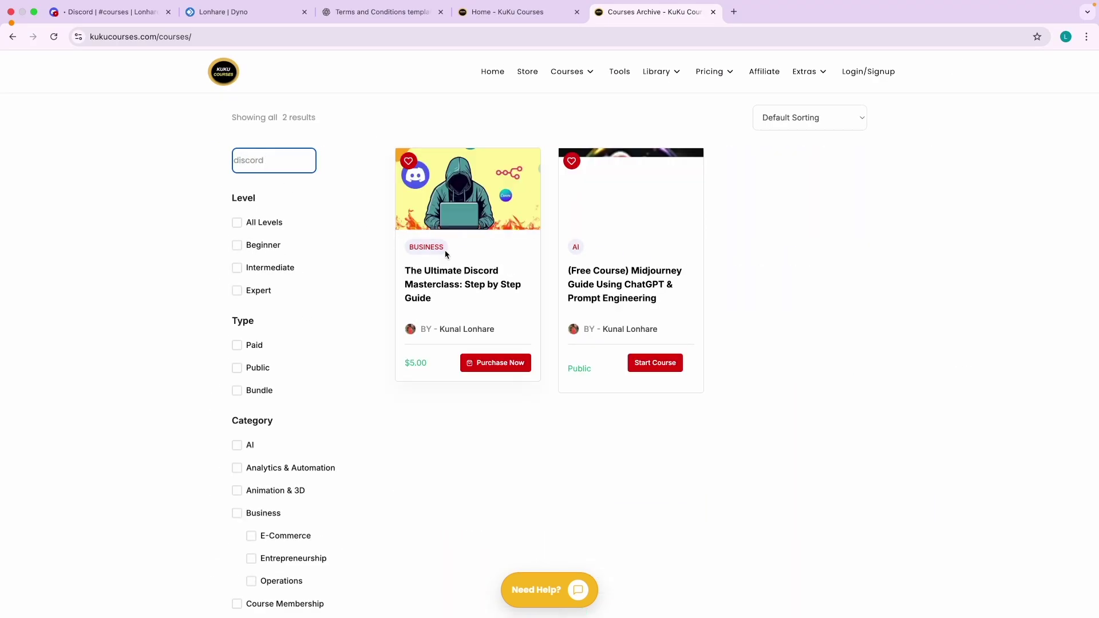
# Take a closer look at The Ultimate Discord Masterclass listing and open its course page.
pyautogui.scroll(5, 471, 277)
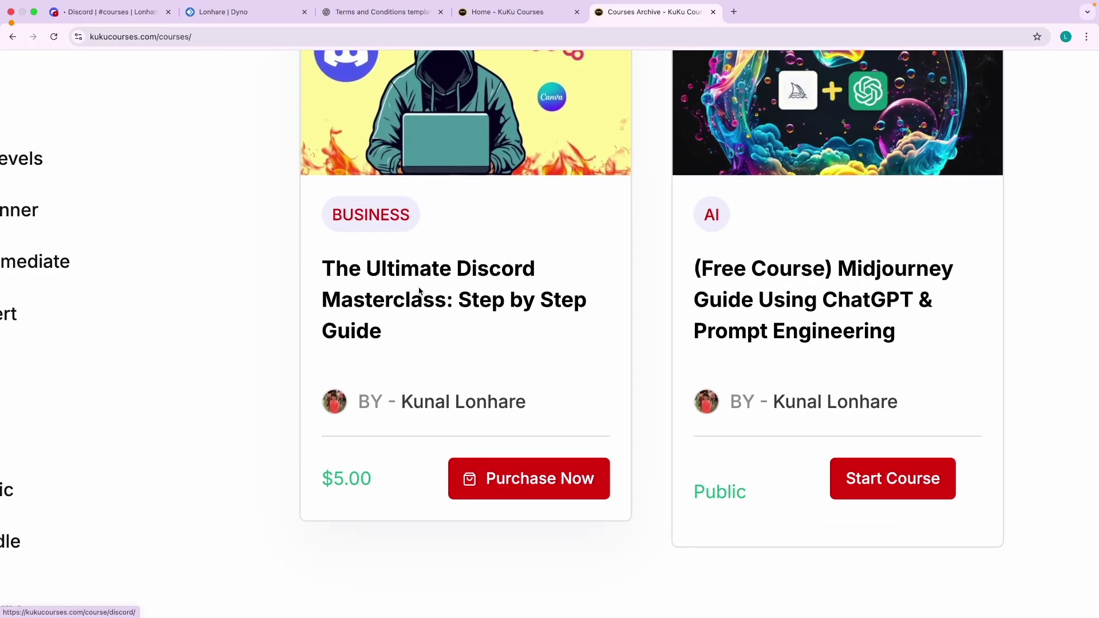
pyautogui.scroll(-5, 456, 309)
pyautogui.click(455, 289)
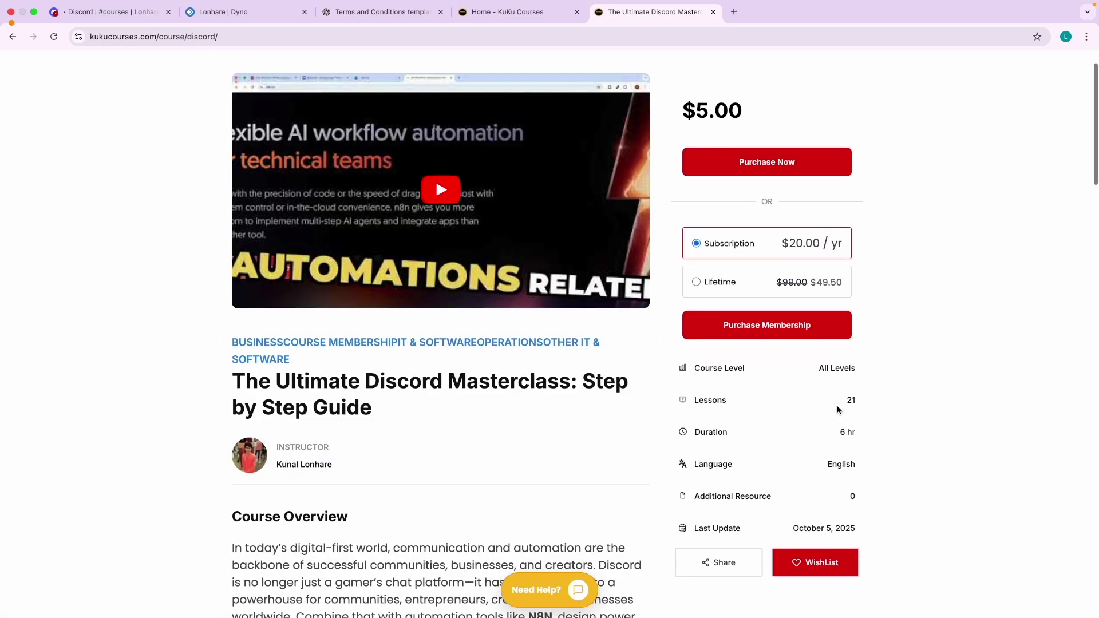
# Highlight the course's duration and its title on the course page.
pyautogui.moveTo(832, 433); pyautogui.dragTo(859, 433)
pyautogui.scroll(1, 539, 422)
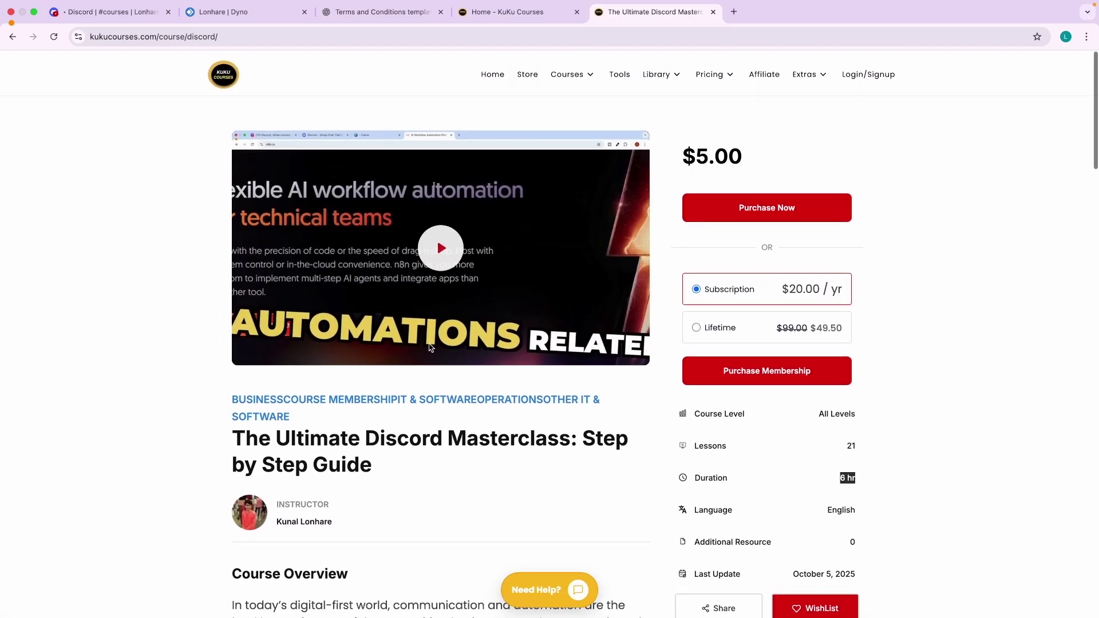
pyautogui.moveTo(252, 439); pyautogui.dragTo(454, 456)
pyautogui.click(453, 456)
# Read the Course Overview and highlight the passage on automation tools like N8N, Canva, and AI agents.
pyautogui.scroll(-3, 454, 456)
pyautogui.scroll(-6, 455, 458)
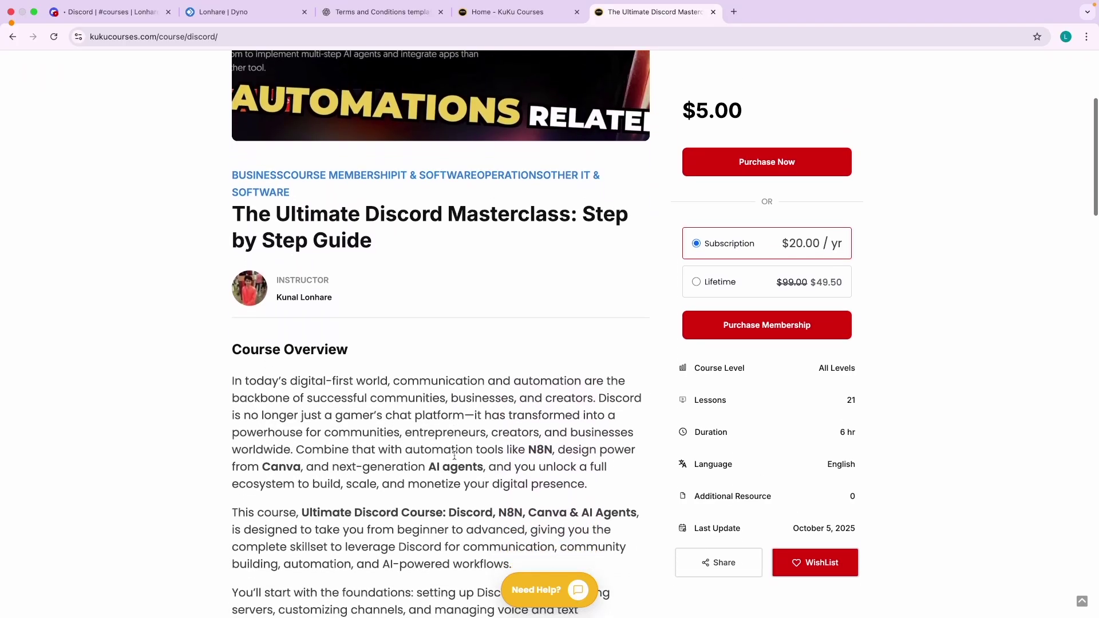
pyautogui.scroll(2, 529, 320)
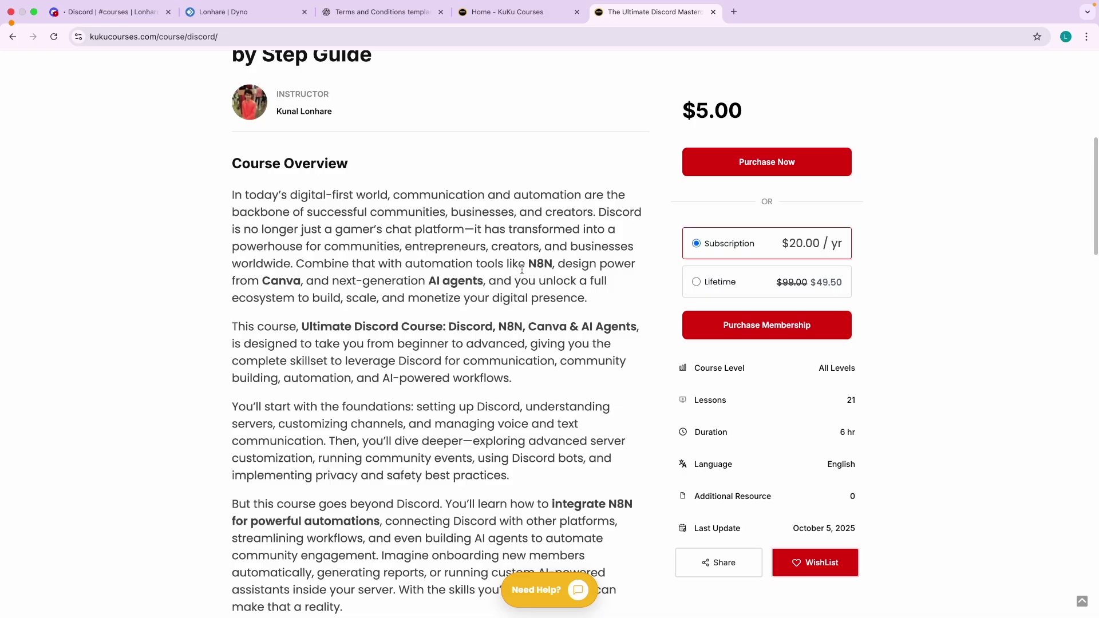
pyautogui.scroll(5, 530, 321)
pyautogui.moveTo(544, 262); pyautogui.dragTo(600, 262)
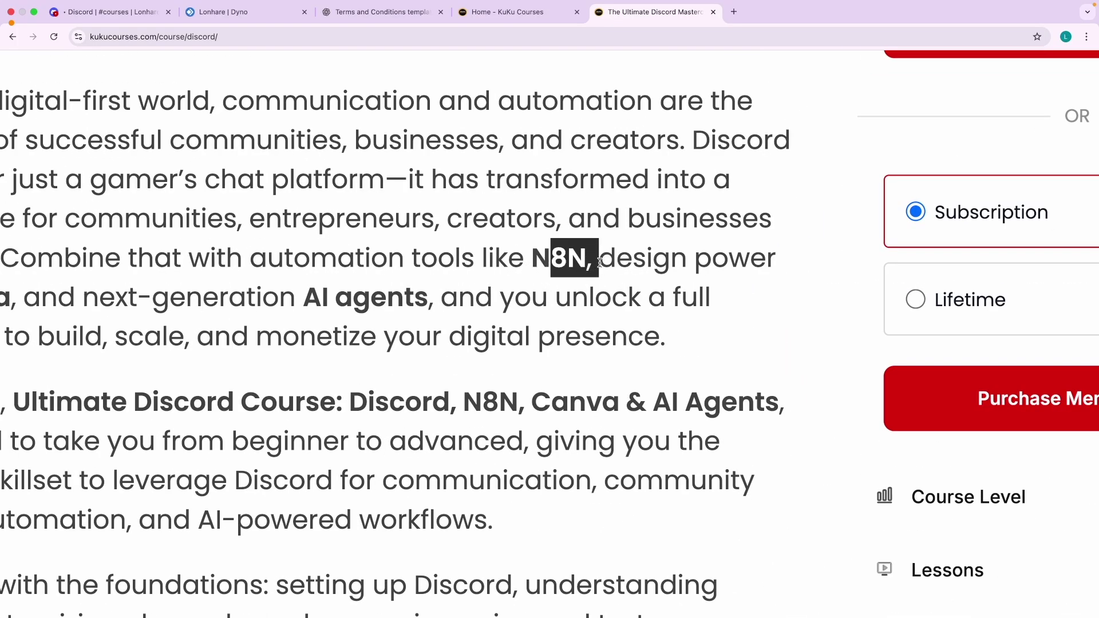
pyautogui.hscroll(-3, 442, 276)
pyautogui.moveTo(364, 265); pyautogui.dragTo(479, 329)
pyautogui.scroll(-5, 487, 324)
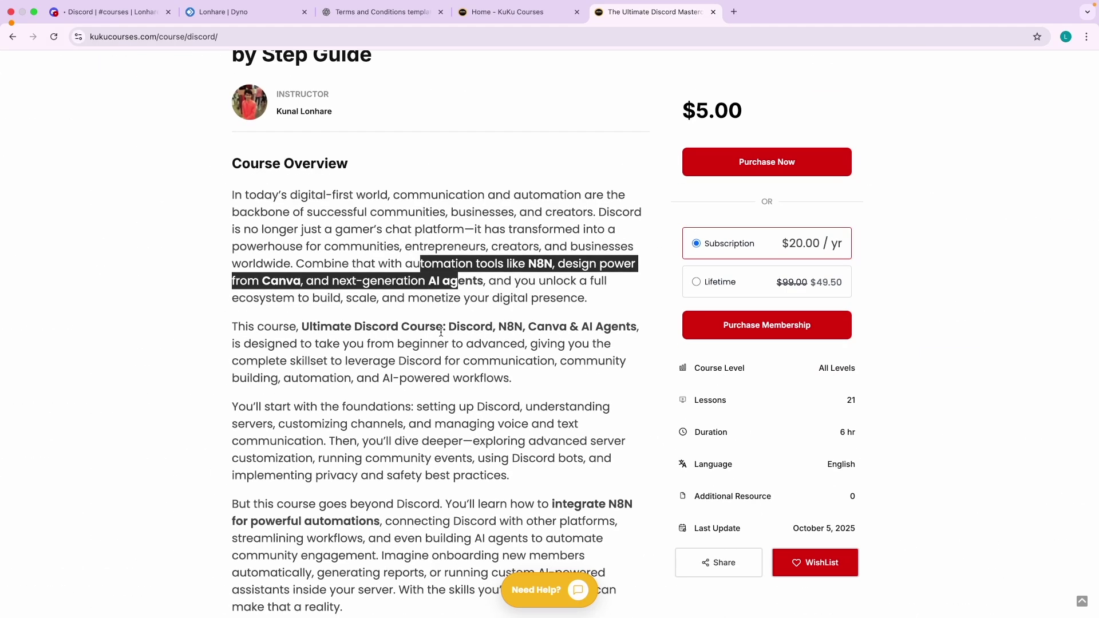
# Switch briefly to Discord's courses channel and back, and highlight the masterclass's one-time price.
pyautogui.click(109, 12)
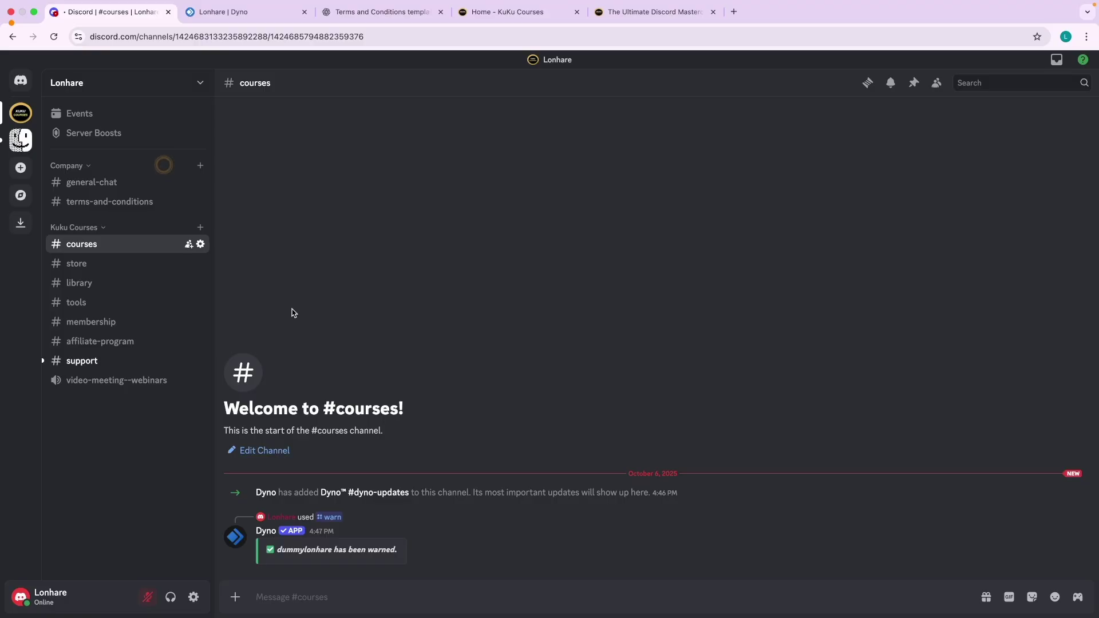
pyautogui.click(653, 12)
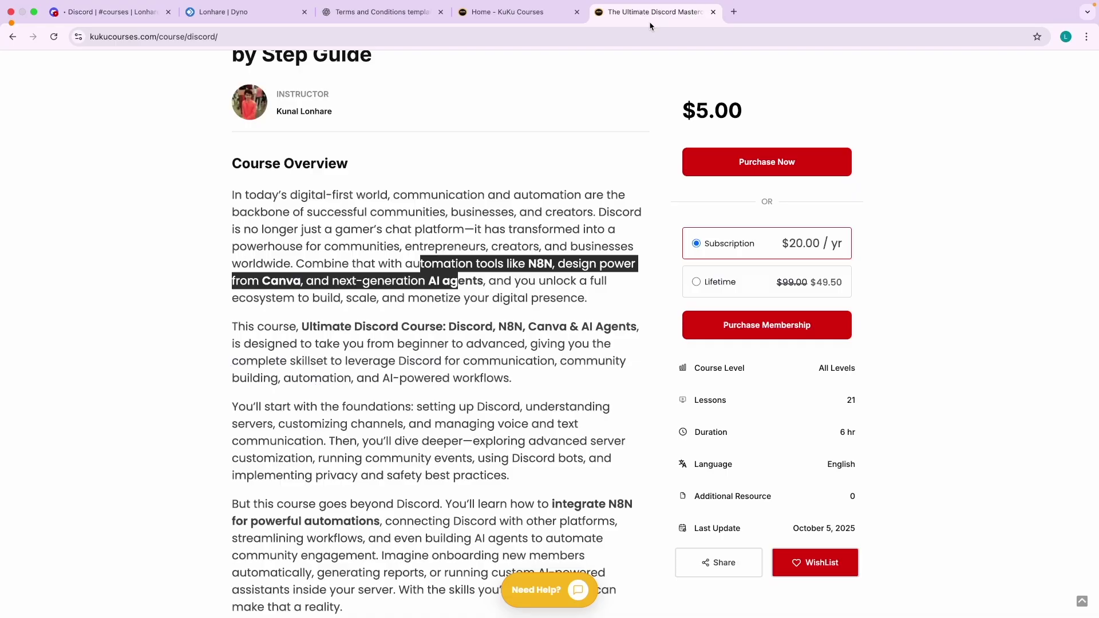
pyautogui.scroll(-1, 277, 319)
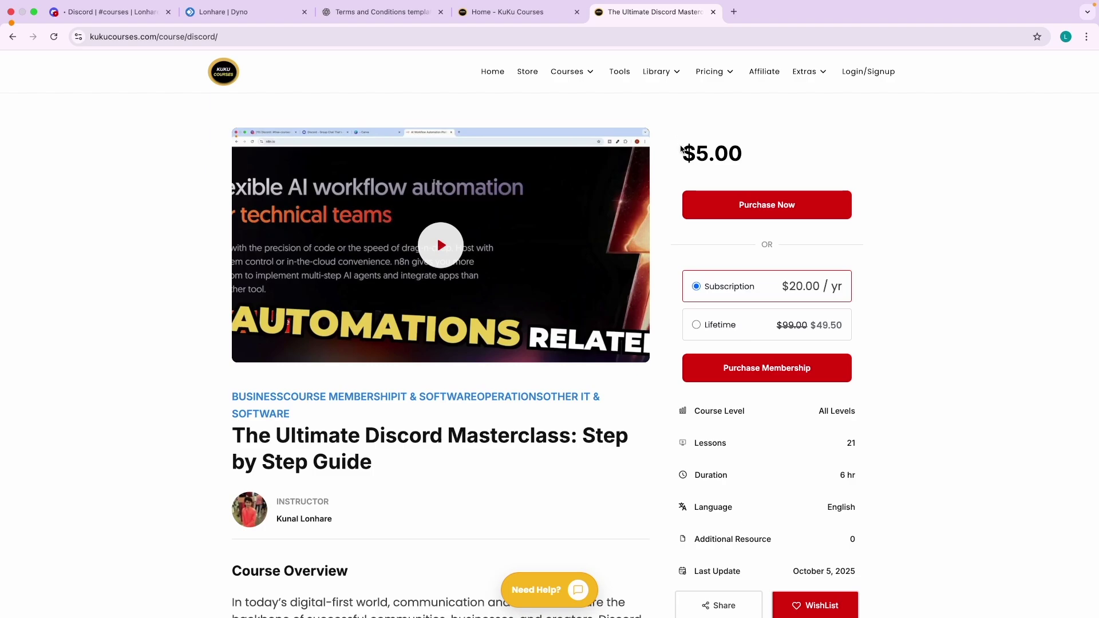
pyautogui.moveTo(682, 153); pyautogui.dragTo(741, 154)
pyautogui.click(747, 158)
pyautogui.scroll(5, 710, 137)
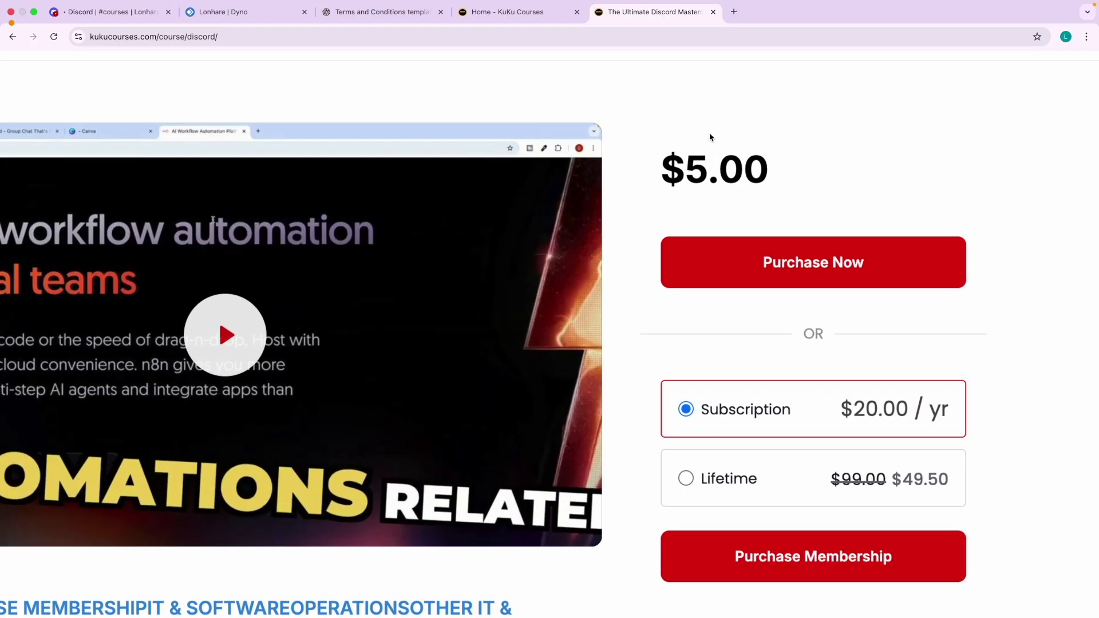
pyautogui.moveTo(647, 191); pyautogui.dragTo(810, 193)
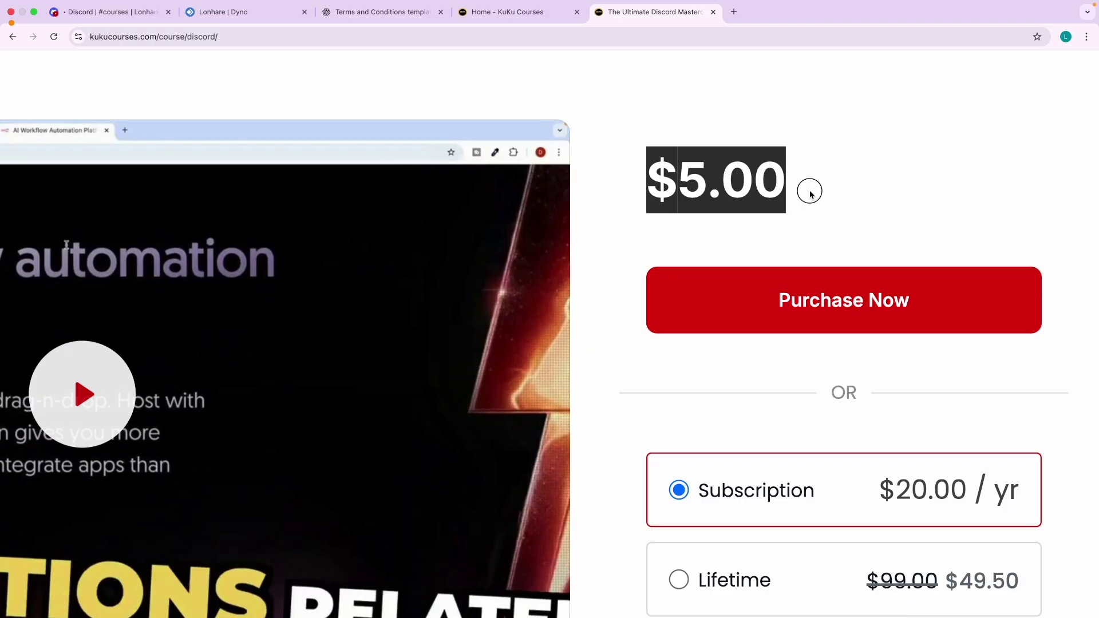
pyautogui.scroll(-5, 809, 194)
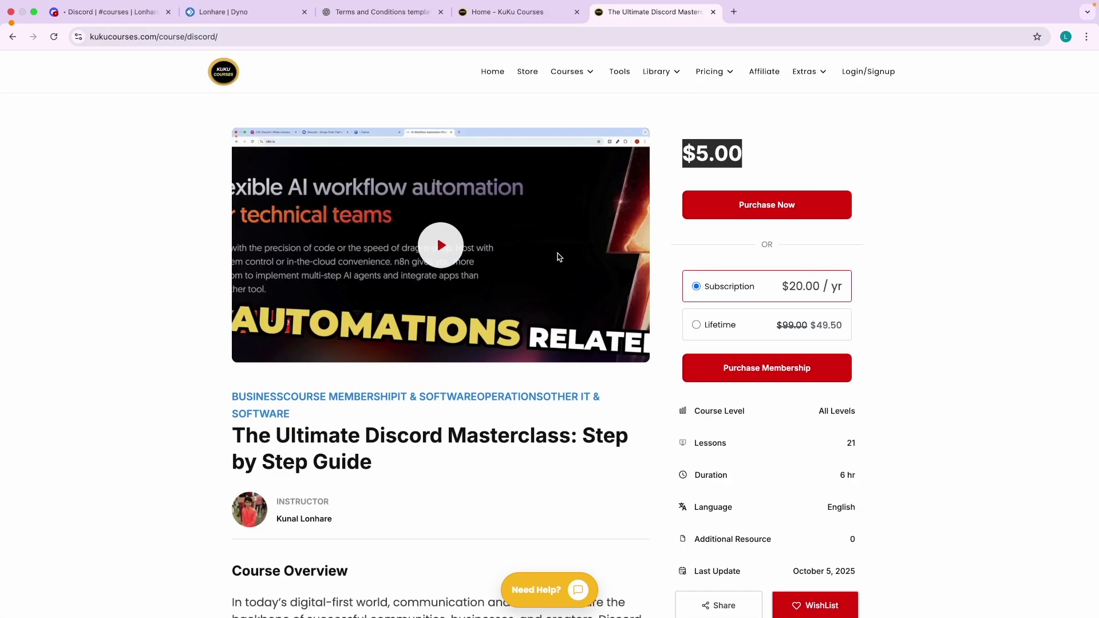
pyautogui.click(710, 156)
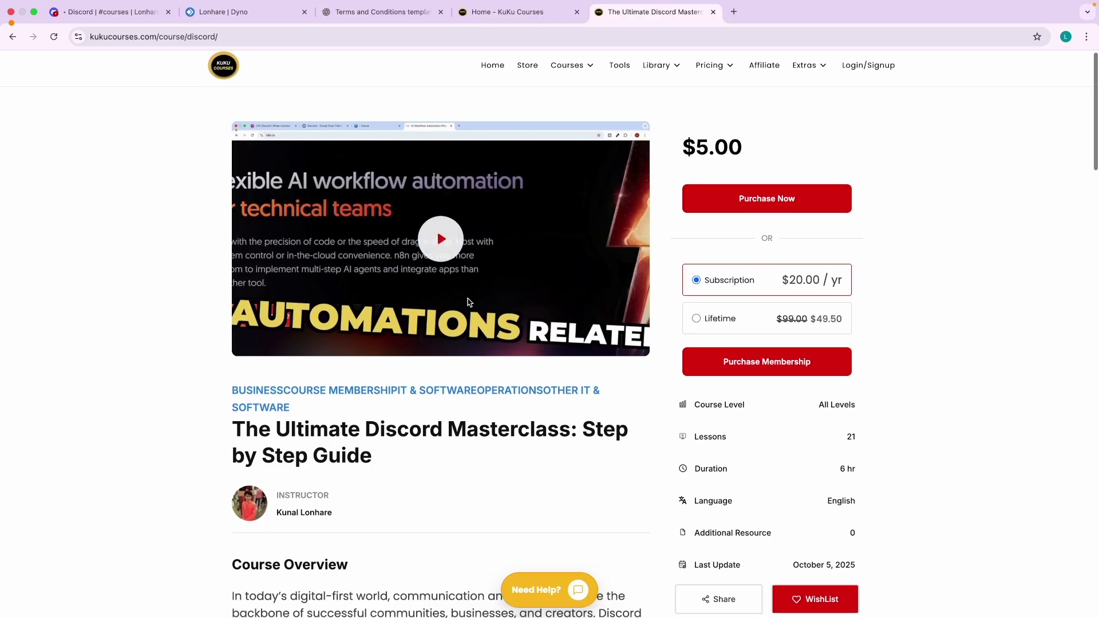
# View the preview video image and expand the Course Content sections from Deep Dive Into Servers through Discord Automation with N8N.
pyautogui.scroll(3, 476, 284)
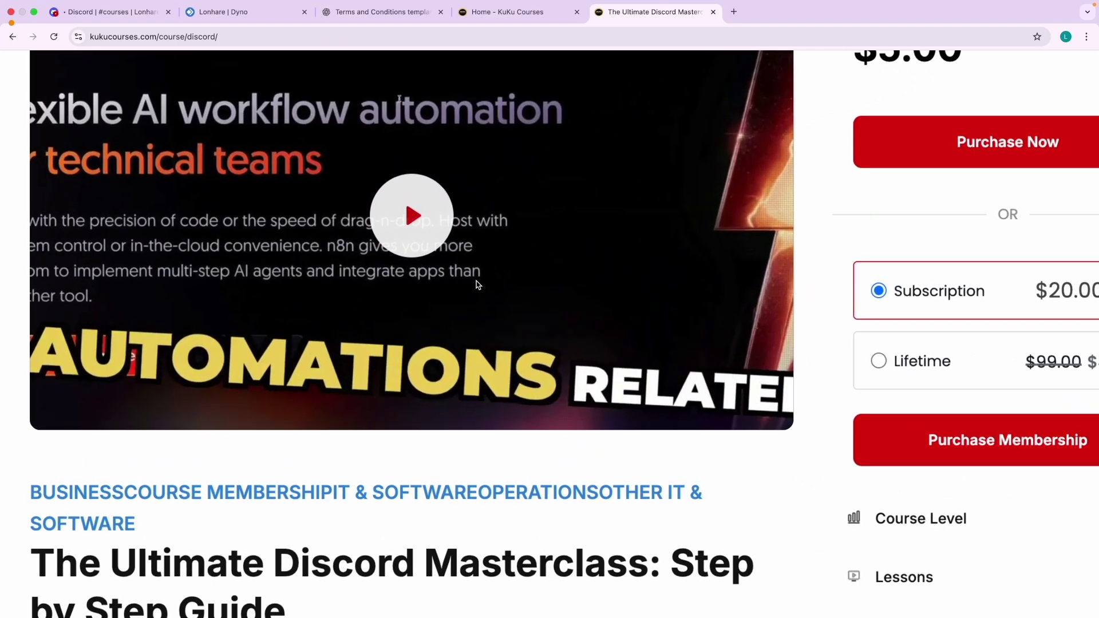
pyautogui.scroll(-3, 475, 285)
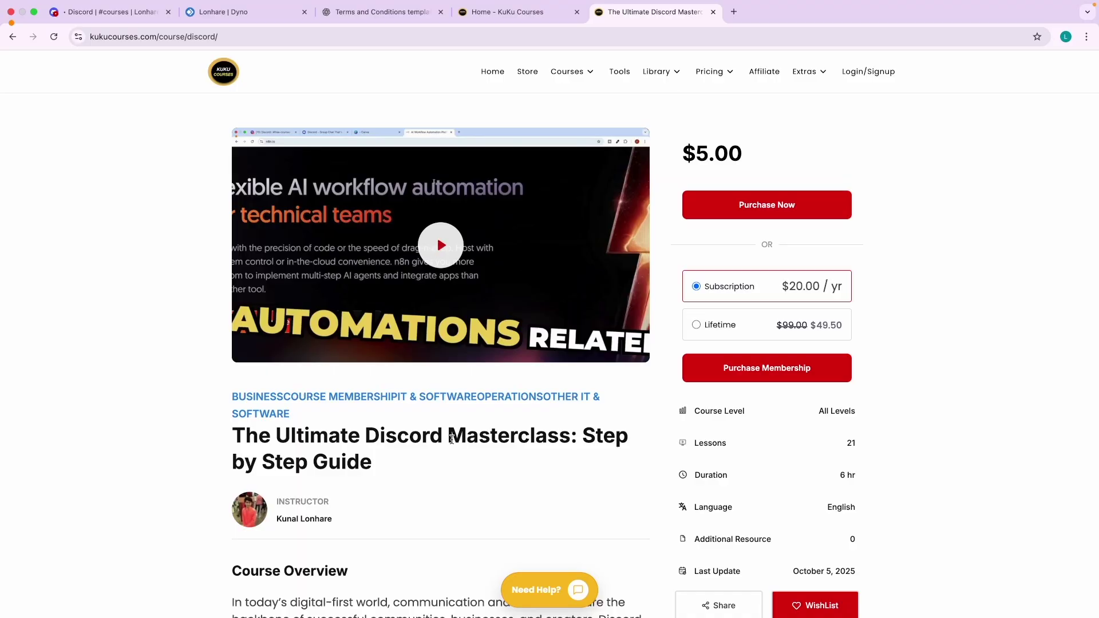
pyautogui.scroll(-6, 451, 438)
pyautogui.scroll(-20, 483, 435)
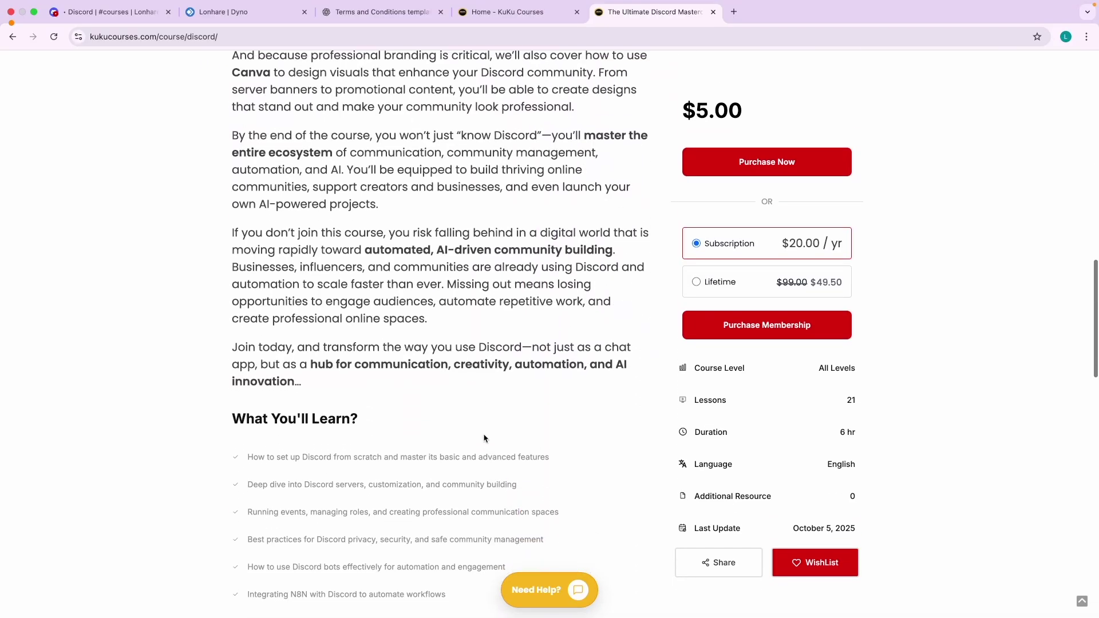
pyautogui.scroll(-3, 484, 438)
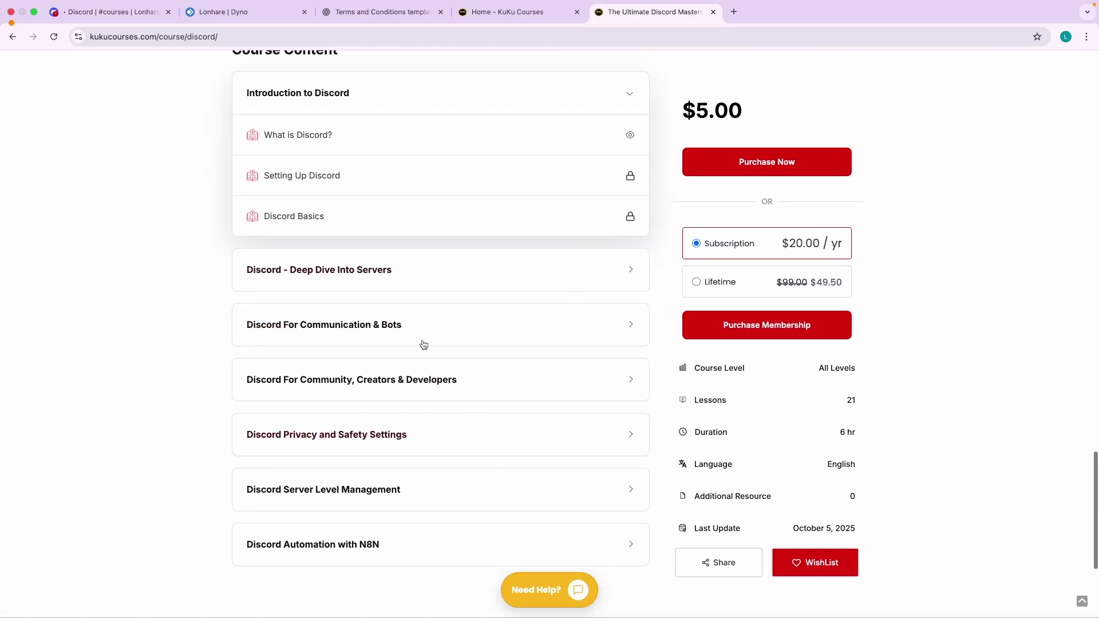
pyautogui.click(438, 280)
pyautogui.click(407, 282)
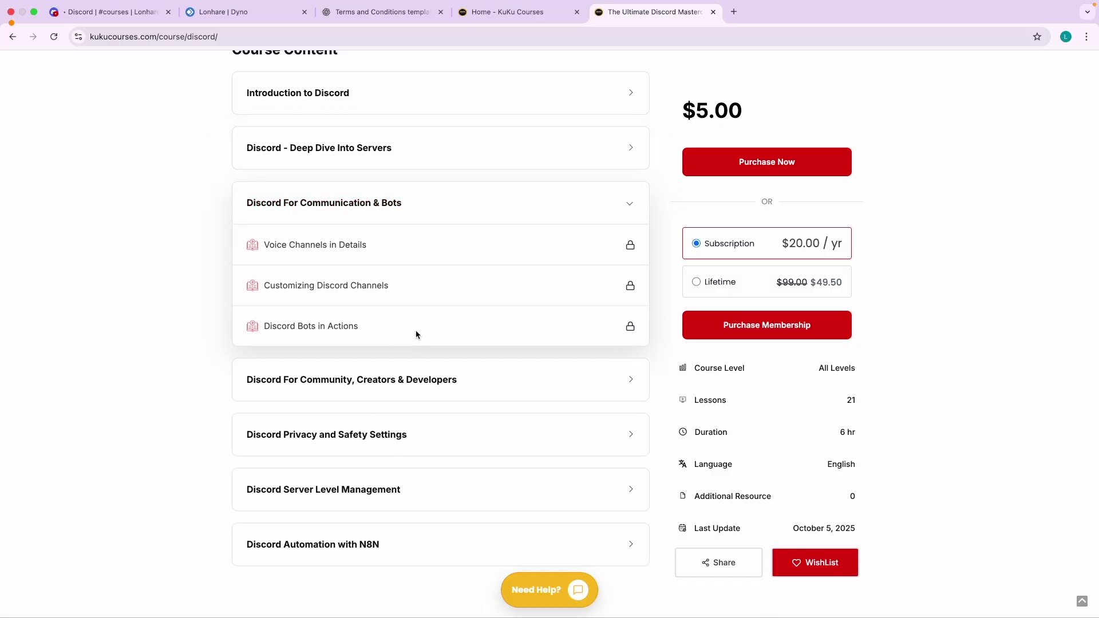
pyautogui.click(420, 369)
pyautogui.click(401, 400)
pyautogui.click(394, 454)
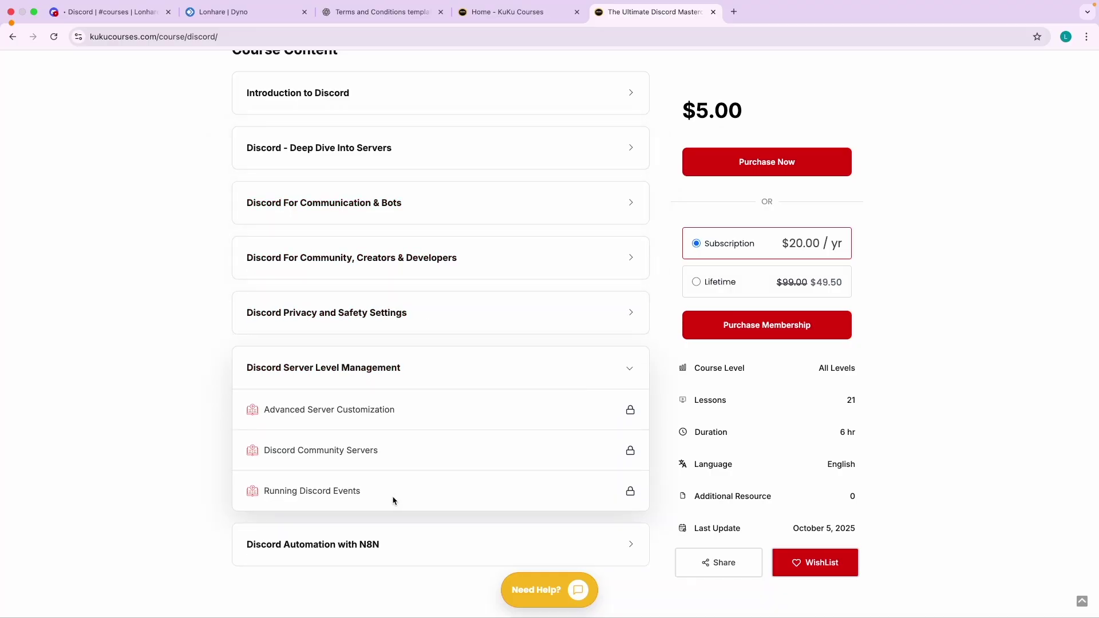
pyautogui.click(387, 540)
# Take a closer look at the Subscription and Lifetime membership options on the course page.
pyautogui.scroll(10, 564, 226)
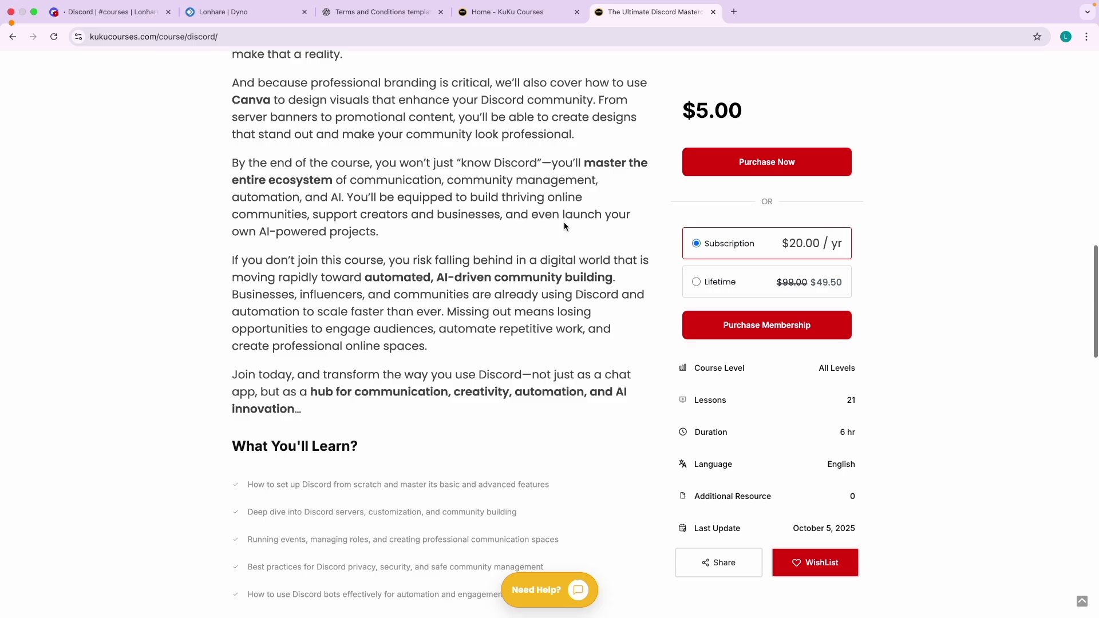
pyautogui.scroll(3, 623, 215)
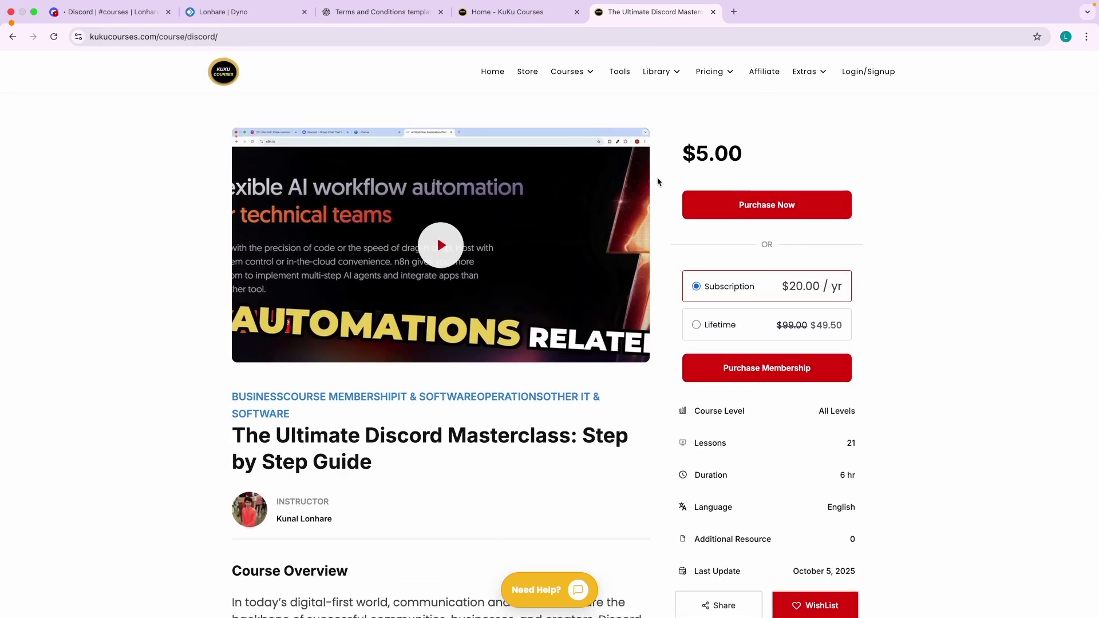
pyautogui.scroll(5, 738, 307)
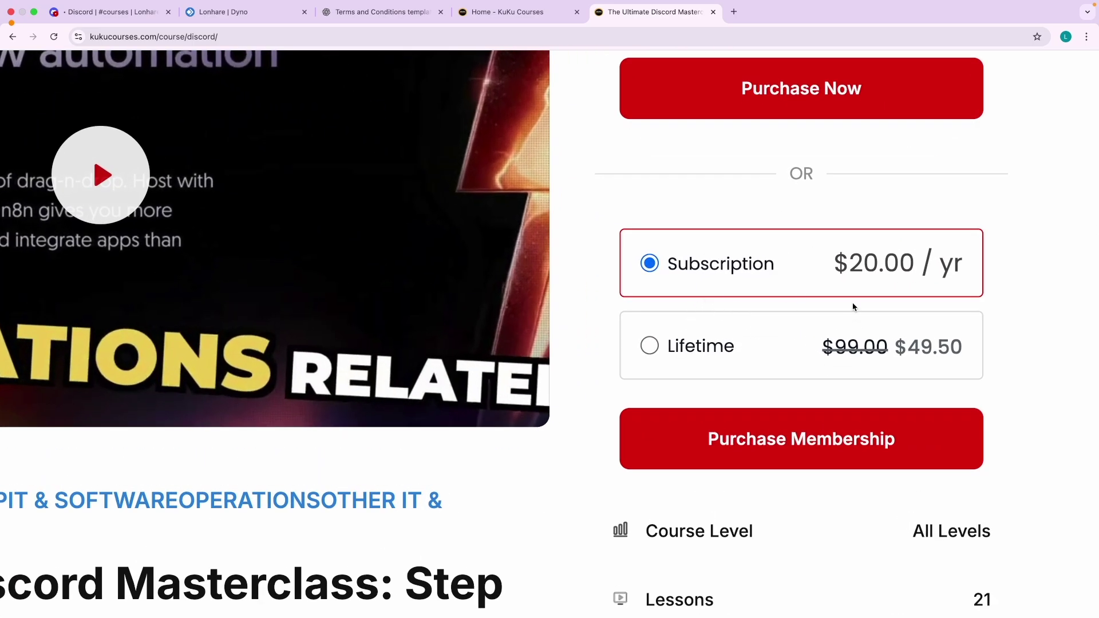
pyautogui.scroll(-5, 852, 307)
# Open the site's course pricing page and highlight the Yearly All-Access plan's name and price.
pyautogui.moveTo(713, 73)
pyautogui.click(727, 105)
pyautogui.scroll(5, 654, 177)
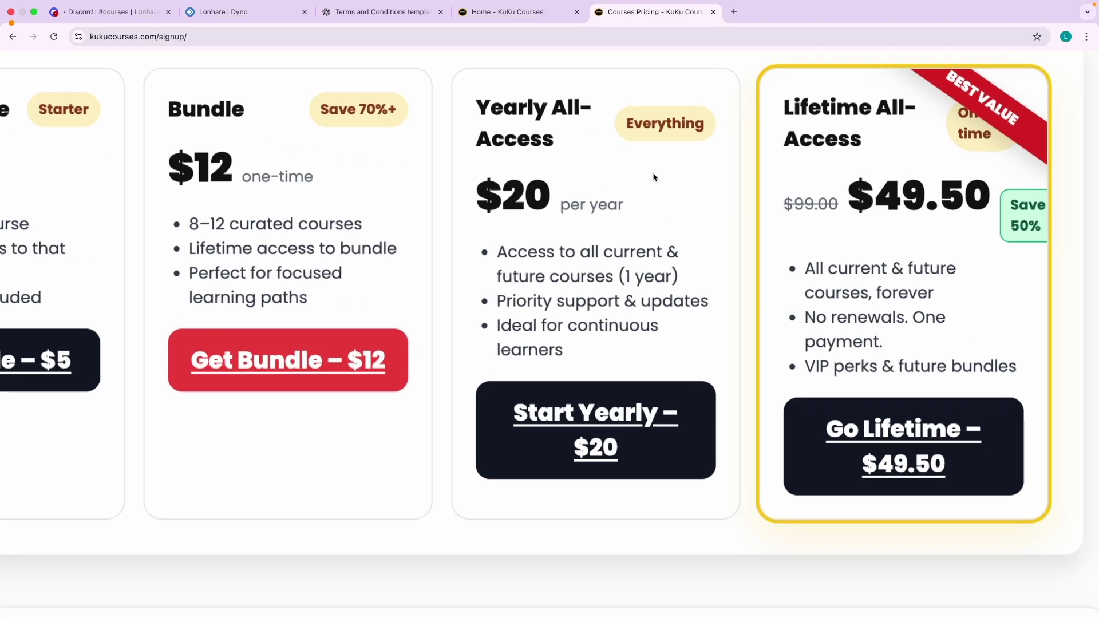
pyautogui.moveTo(548, 143); pyautogui.dragTo(472, 117)
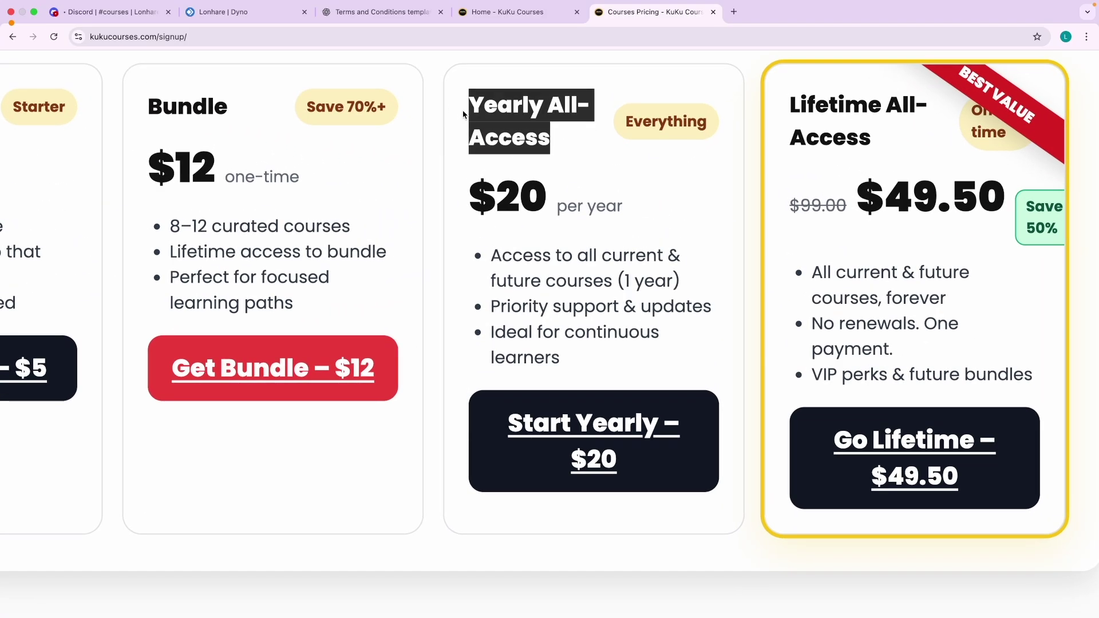
pyautogui.moveTo(470, 200); pyautogui.dragTo(637, 206)
pyautogui.click(639, 230)
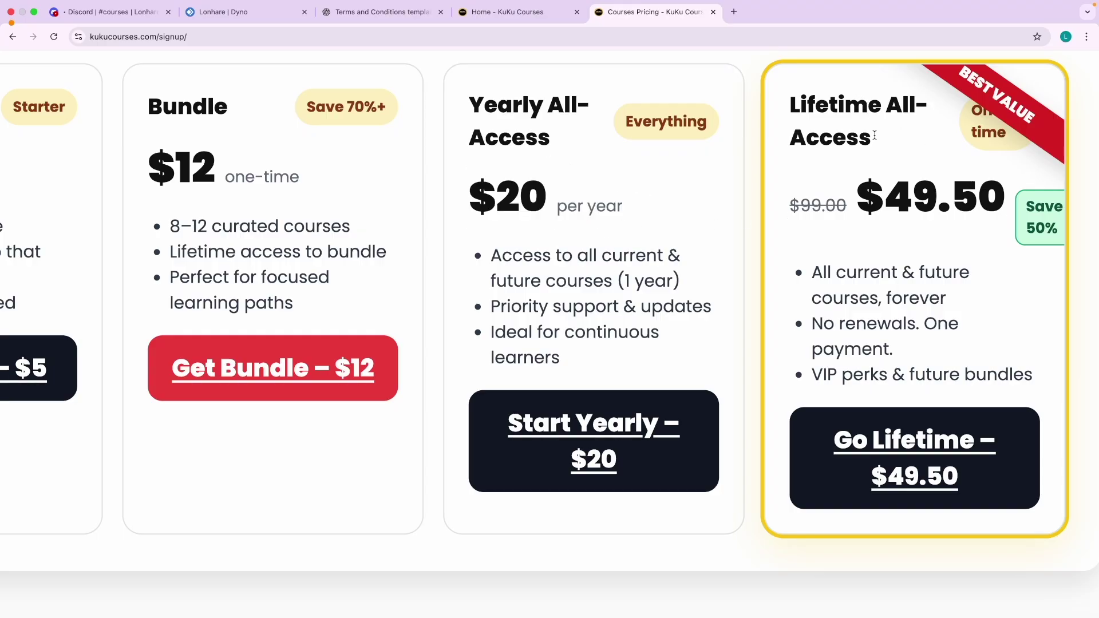
# Highlight the Lifetime All-Access plan's price and compare it with the other plans.
pyautogui.moveTo(865, 195); pyautogui.dragTo(987, 196)
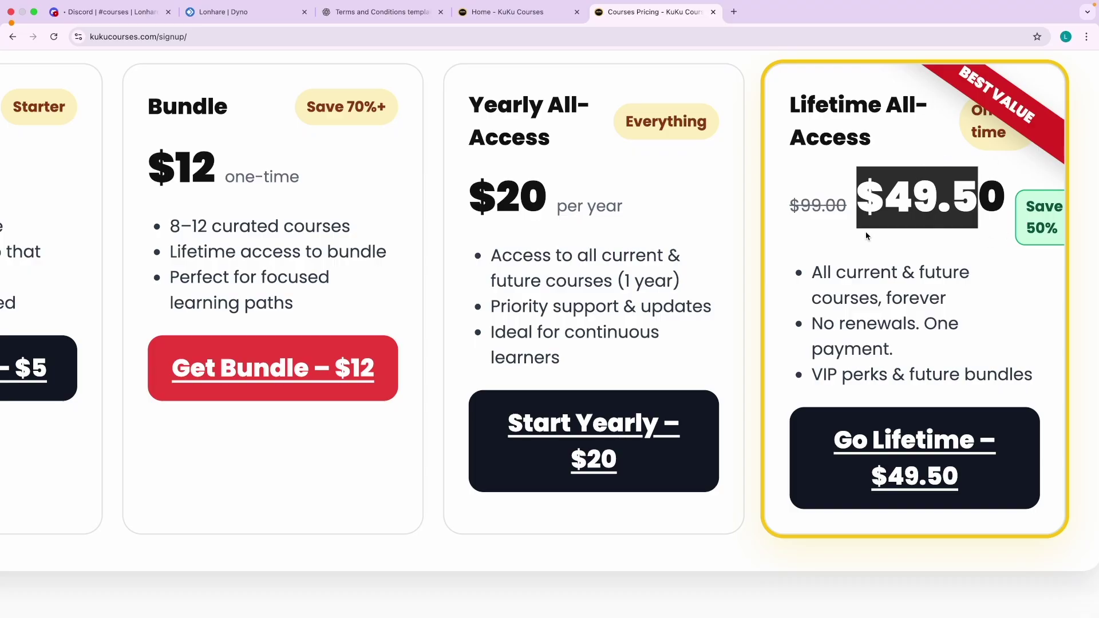
pyautogui.click(824, 281)
pyautogui.scroll(-5, 836, 301)
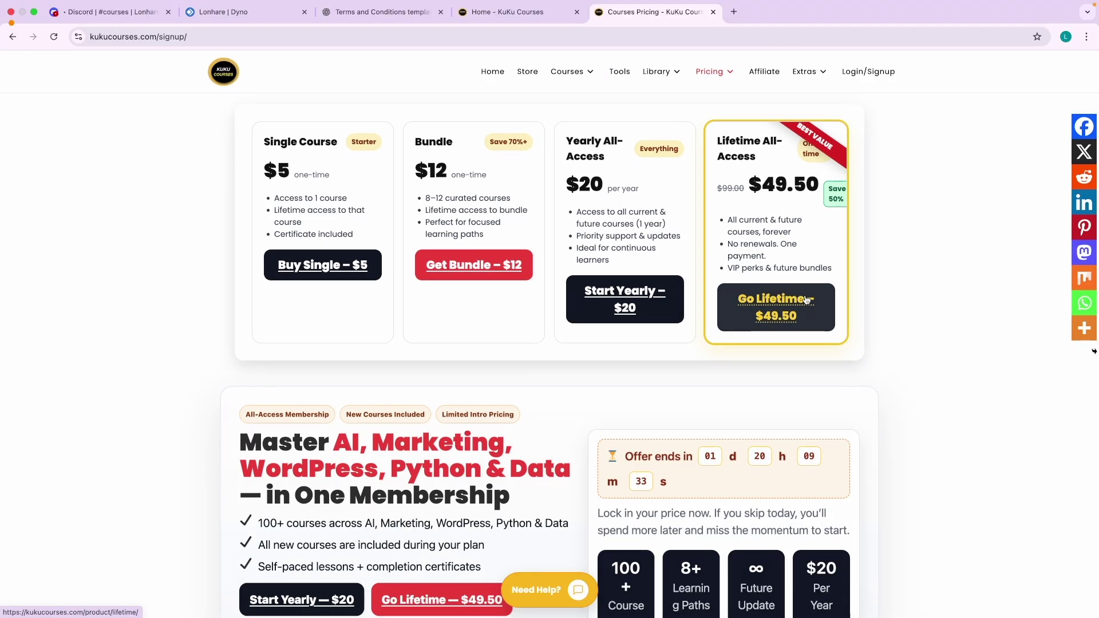
pyautogui.scroll(5, 656, 215)
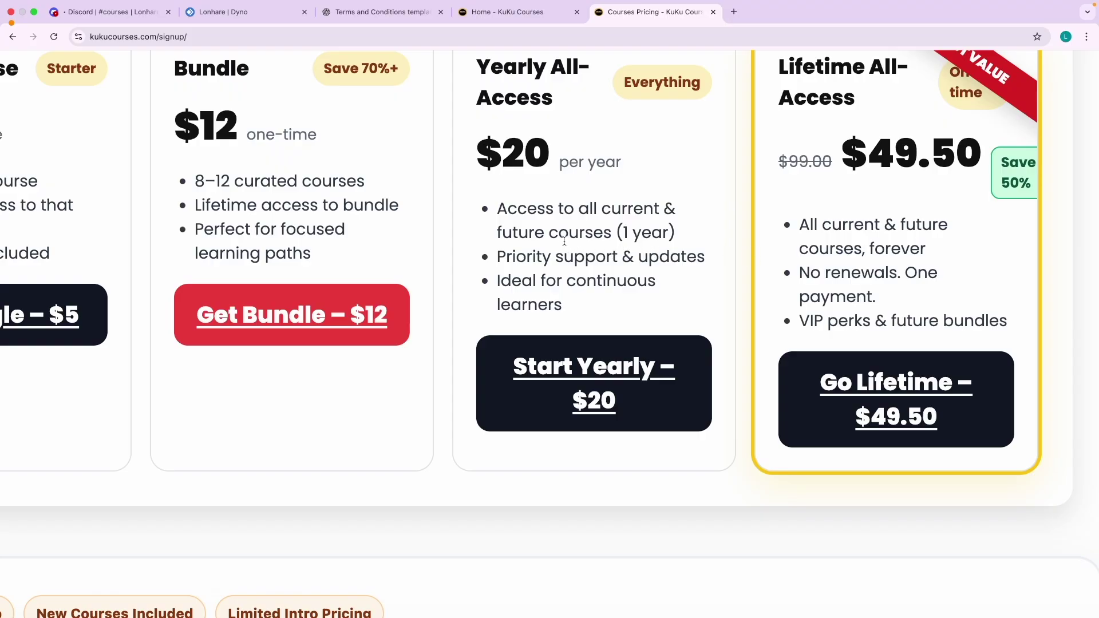
# Open the full course catalogue in a new tab and filter it to Paid courses.
pyautogui.scroll(3, 554, 240)
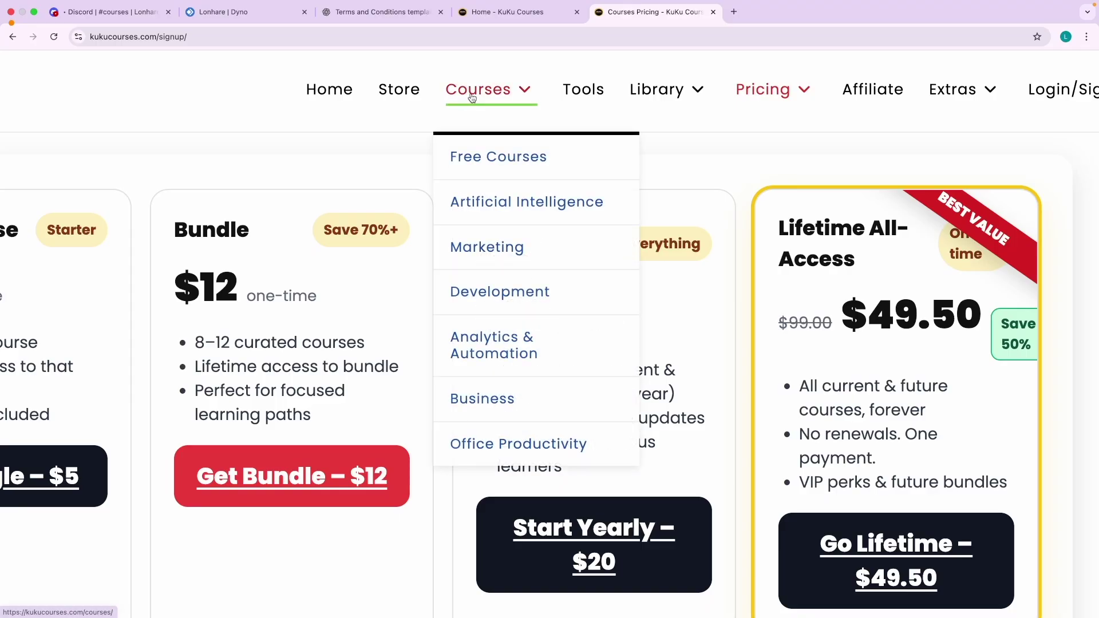
pyautogui.rightClick(449, 89)
pyautogui.click(475, 97)
pyautogui.click(777, 26)
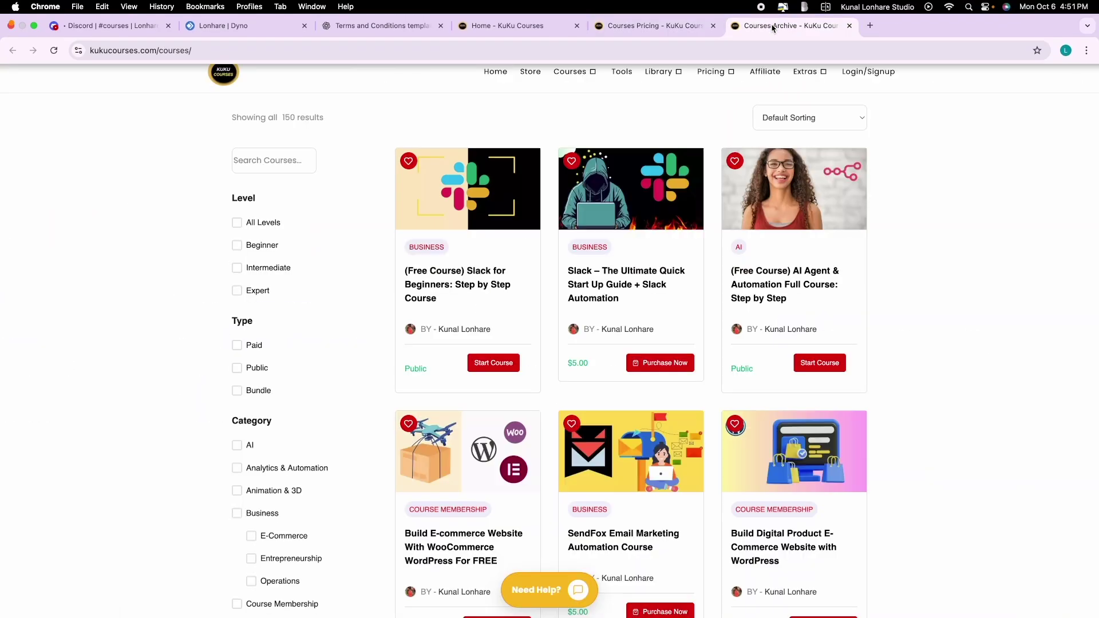
pyautogui.scroll(-2, 504, 263)
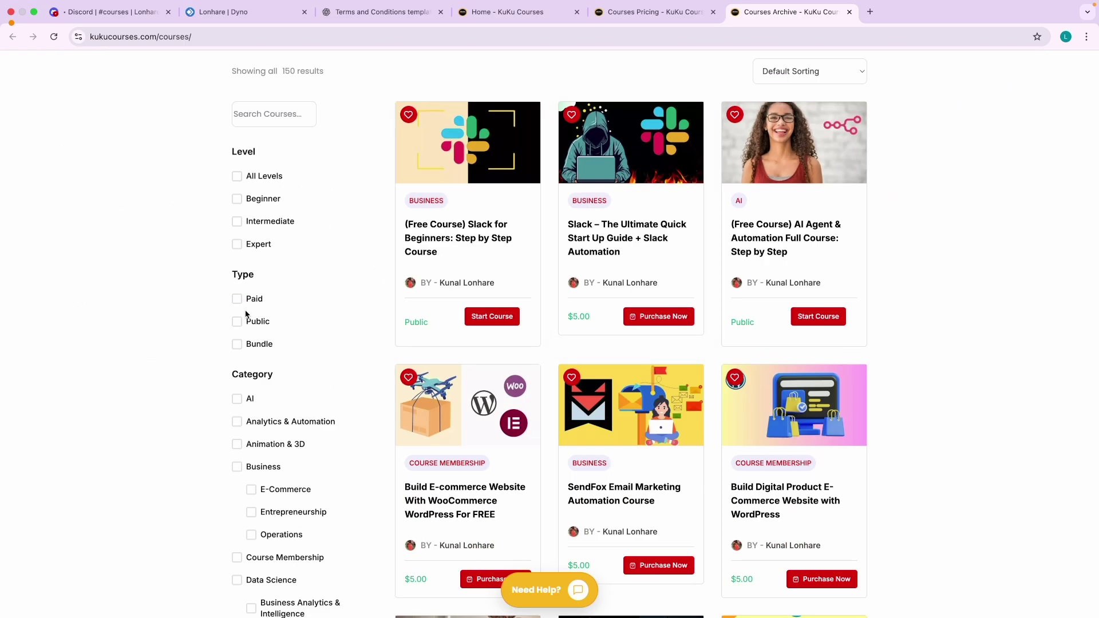
pyautogui.click(238, 300)
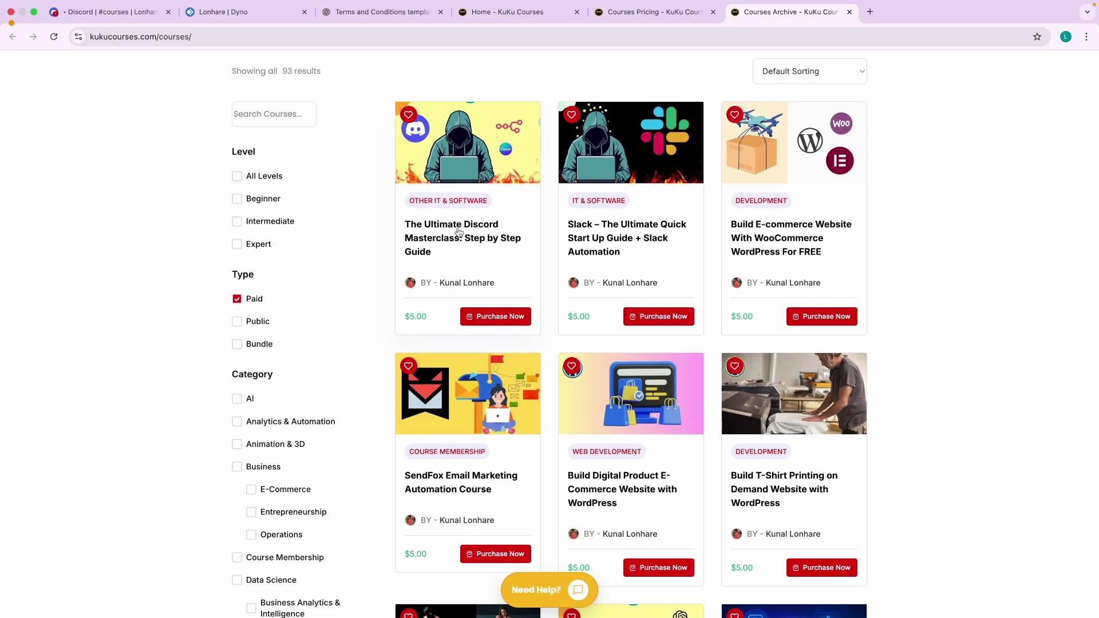
# Look through the first page of paid course listings down to the page numbers.
pyautogui.scroll(5, 418, 313)
pyautogui.scroll(-5, 419, 313)
pyautogui.scroll(-1, 564, 303)
pyautogui.scroll(3, 565, 302)
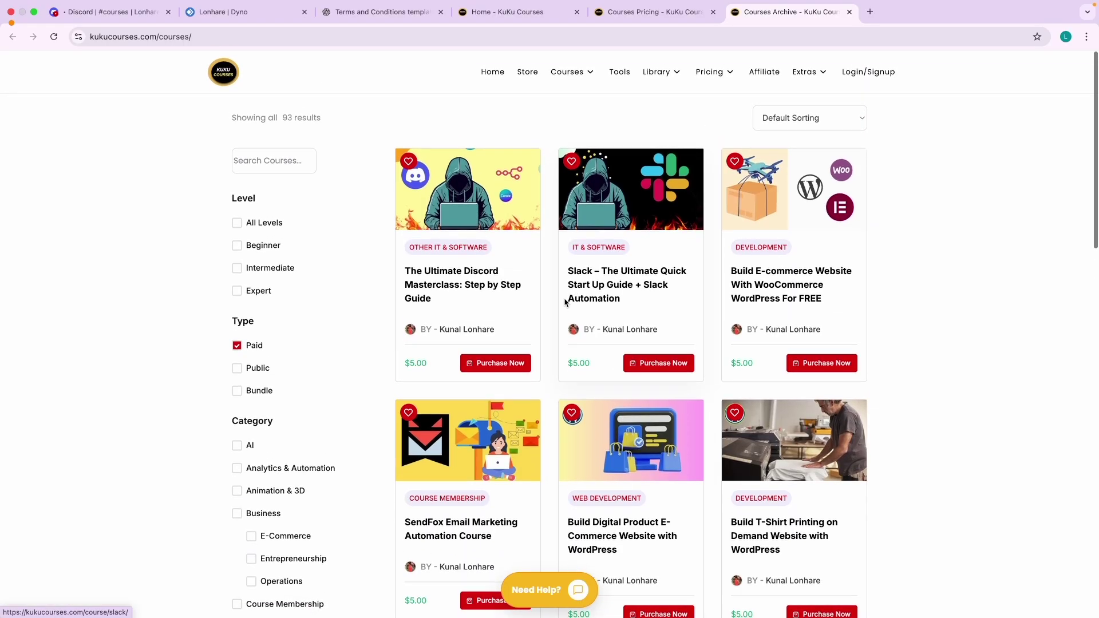
pyautogui.scroll(-7, 553, 335)
pyautogui.scroll(-7, 553, 334)
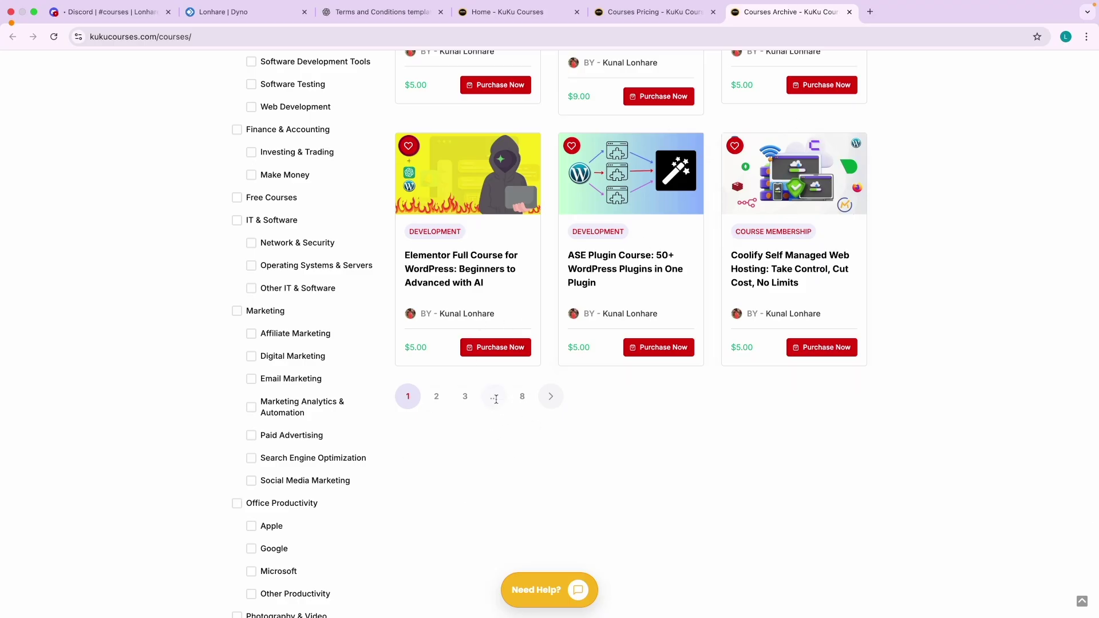
# Browse the course cards on page 2 of the paid listings and open page 3.
pyautogui.click(436, 396)
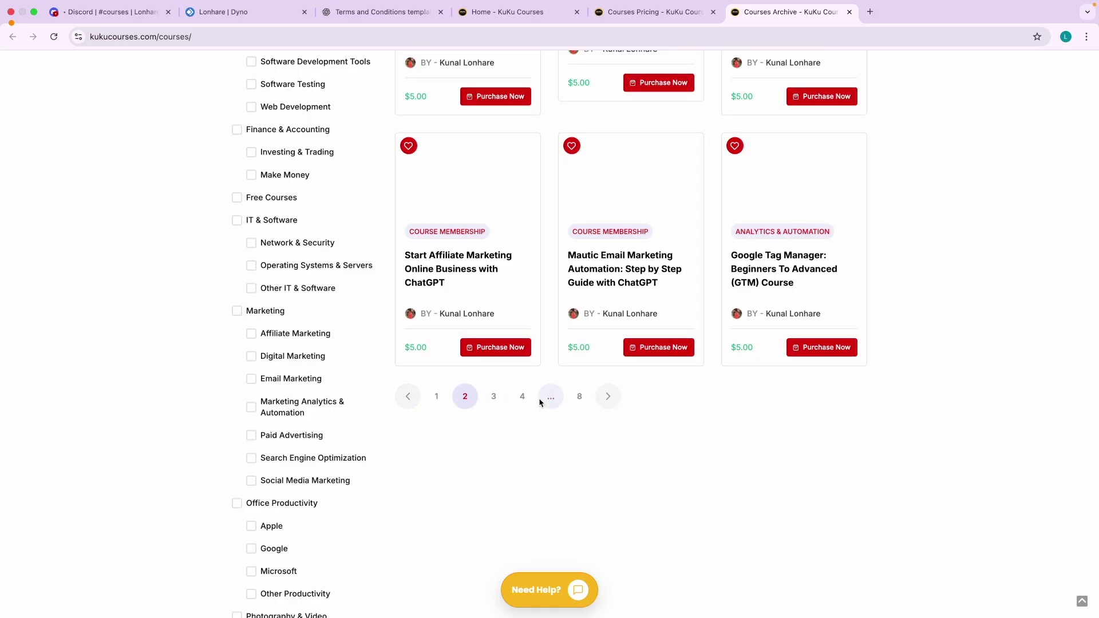
pyautogui.scroll(10, 555, 395)
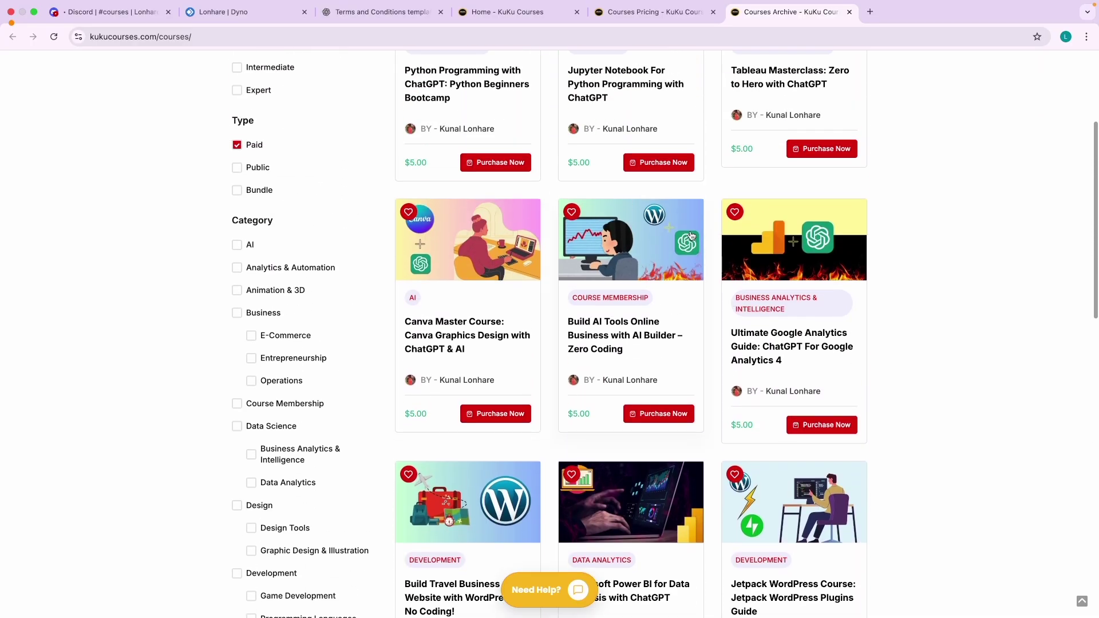
pyautogui.scroll(4, 629, 286)
pyautogui.scroll(-10, 535, 343)
pyautogui.scroll(-8, 538, 380)
pyautogui.scroll(5, 507, 372)
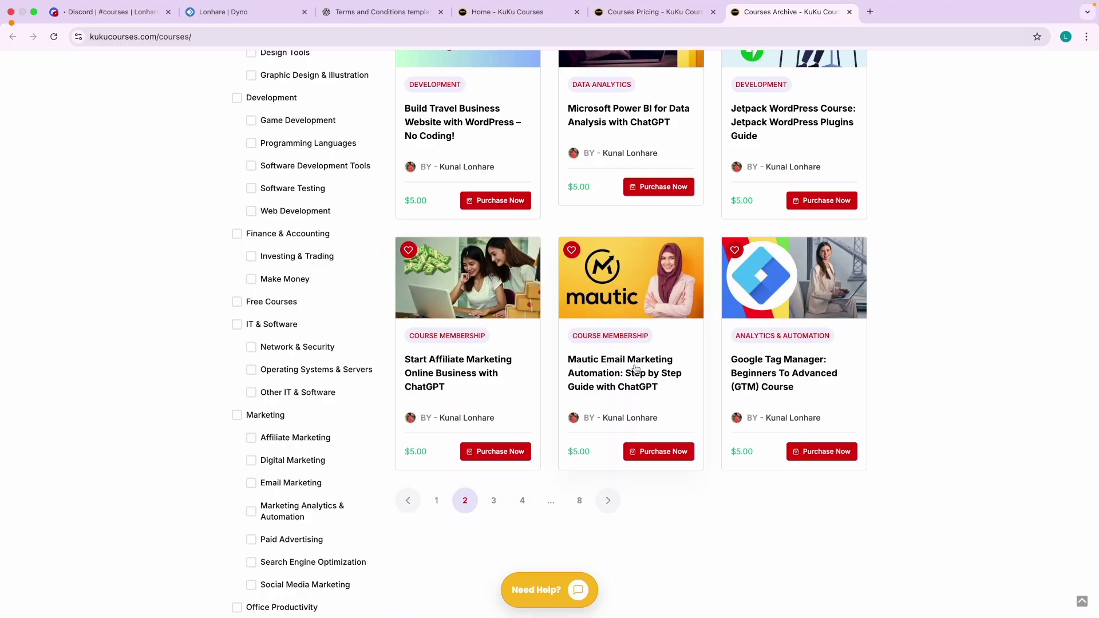
pyautogui.scroll(7, 737, 388)
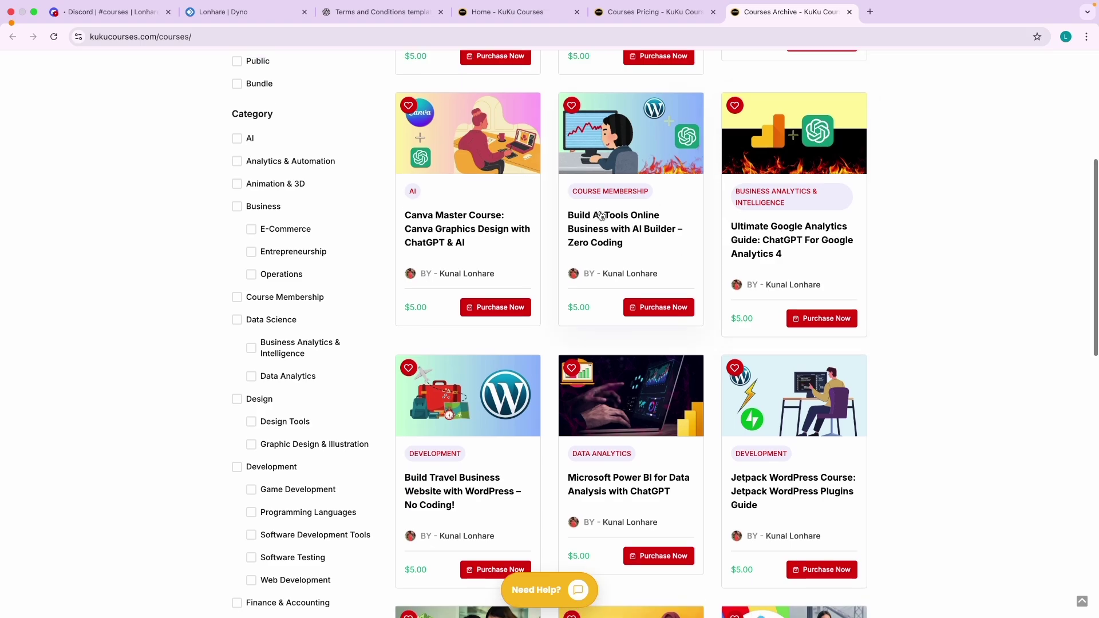
pyautogui.scroll(5, 573, 241)
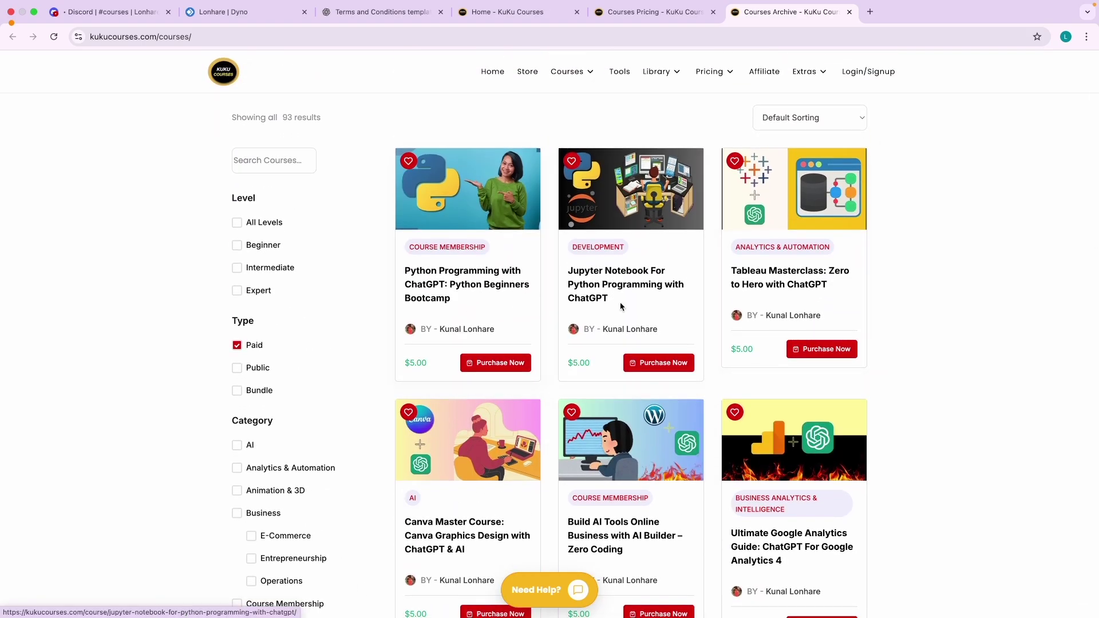
pyautogui.scroll(-15, 480, 306)
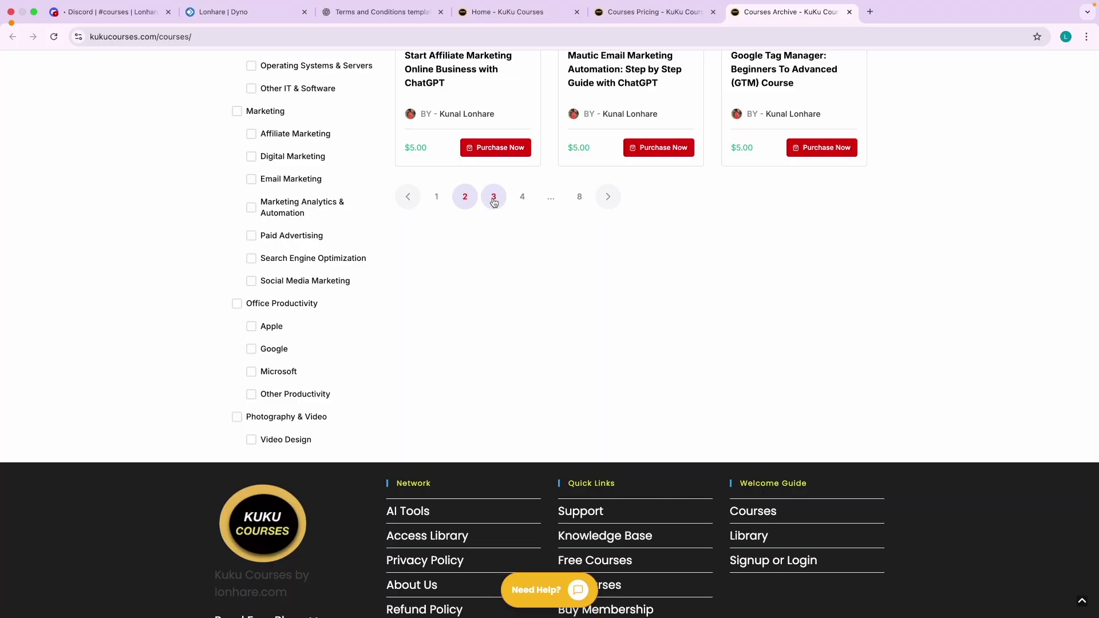
pyautogui.click(493, 198)
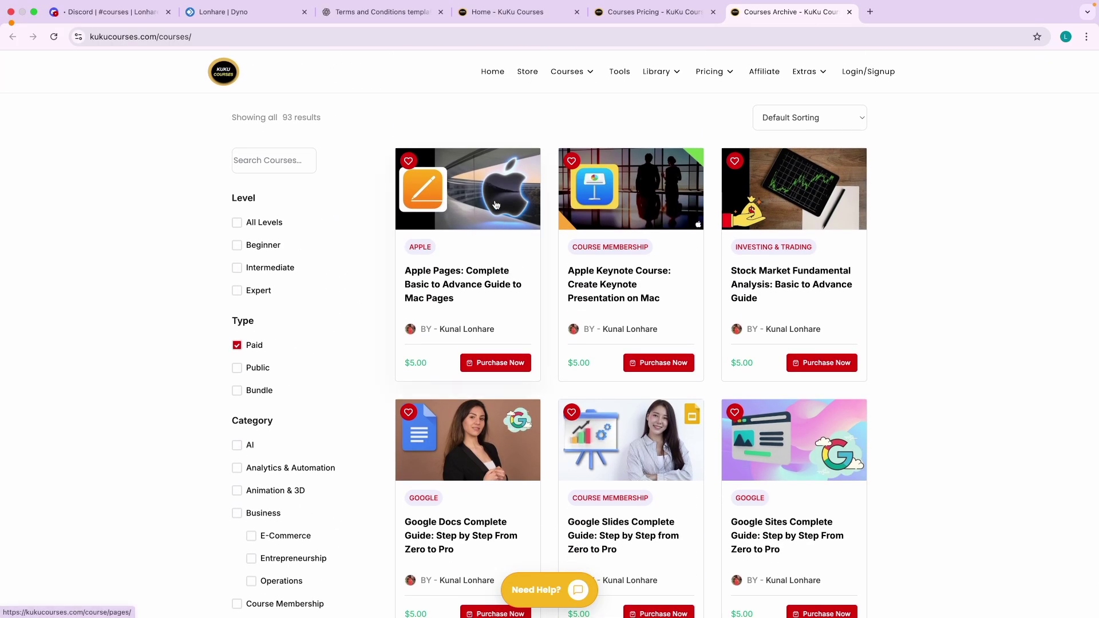
# Go to the home page, open the Free Courses category and filter it to the Public type.
pyautogui.click(502, 80)
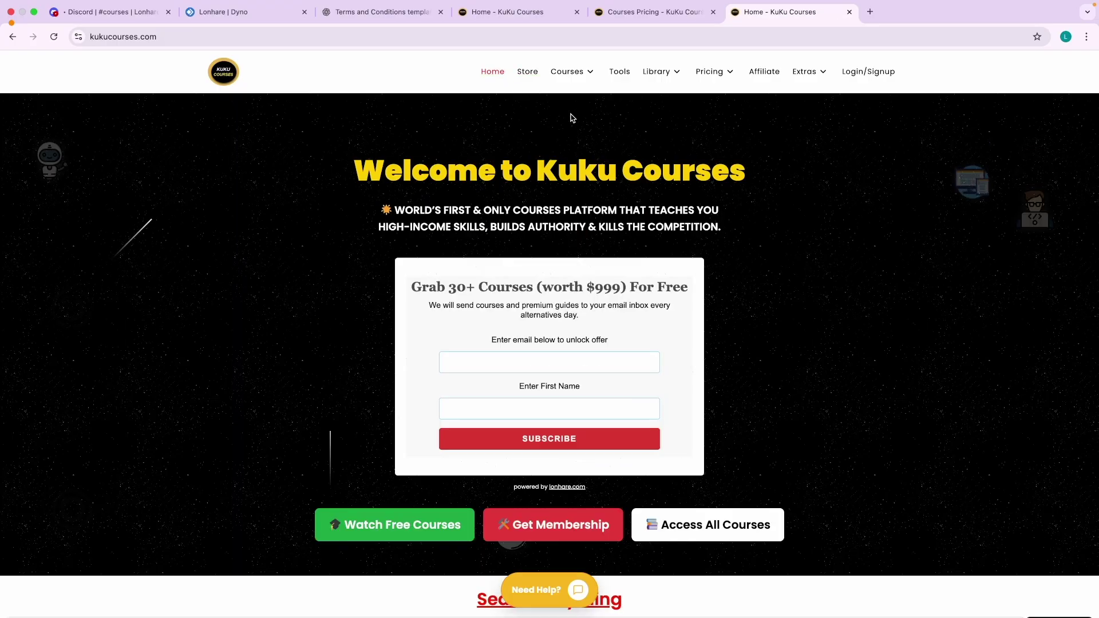
pyautogui.moveTo(574, 77)
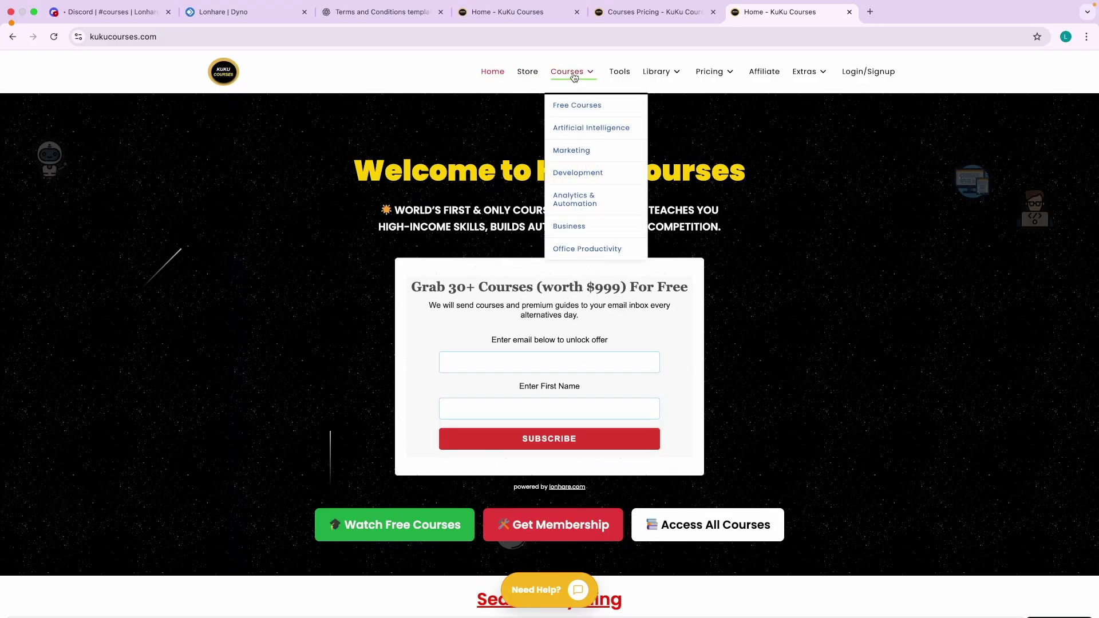
pyautogui.click(574, 109)
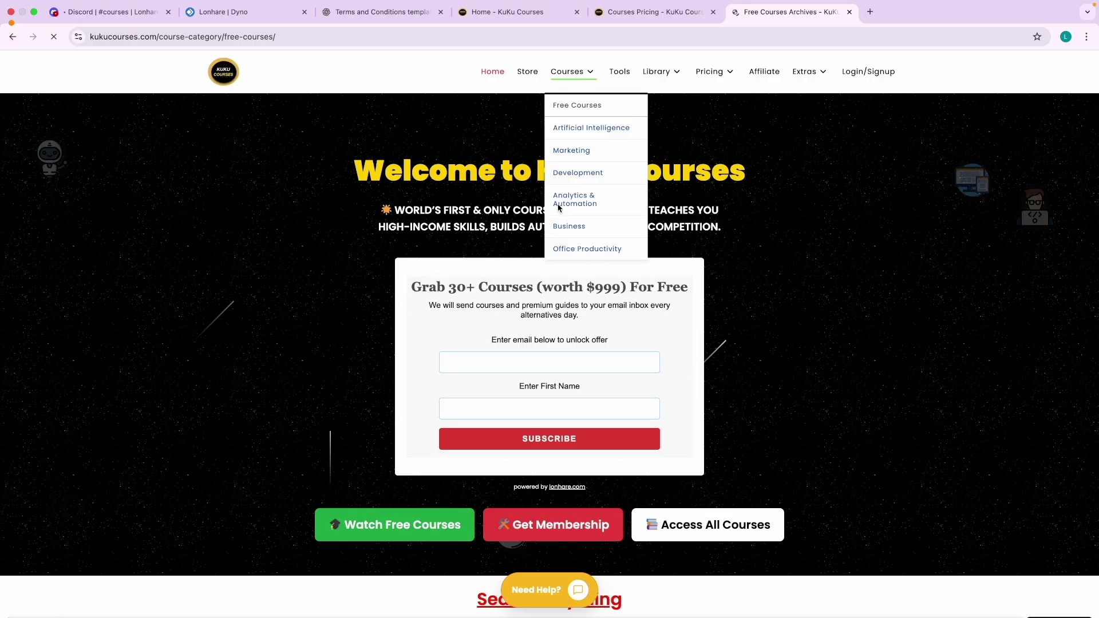
pyautogui.scroll(3, 484, 294)
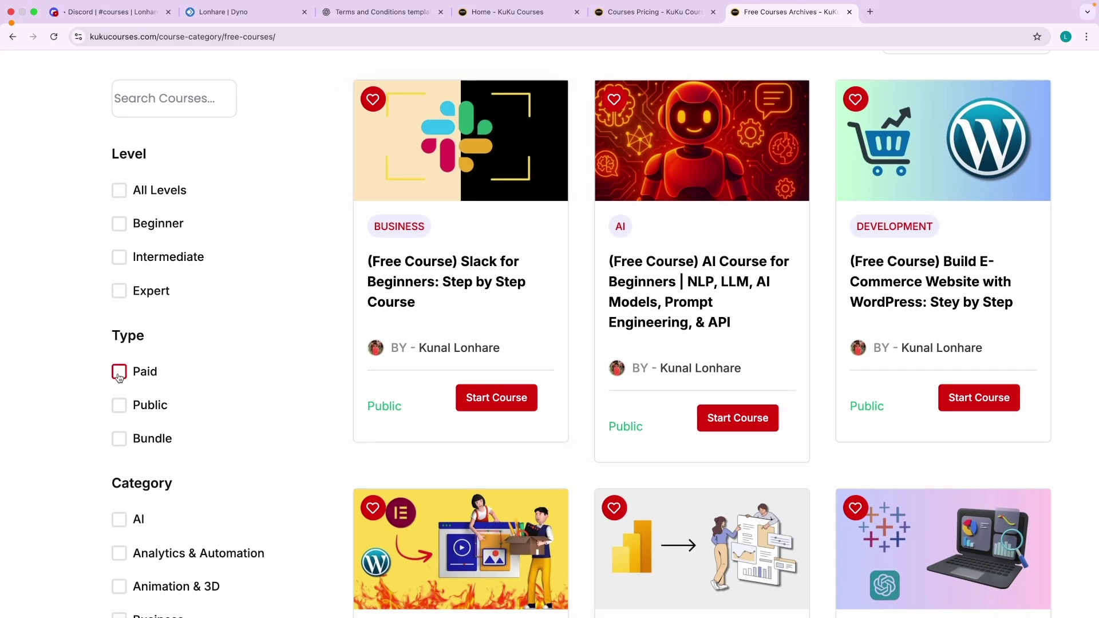
pyautogui.click(119, 405)
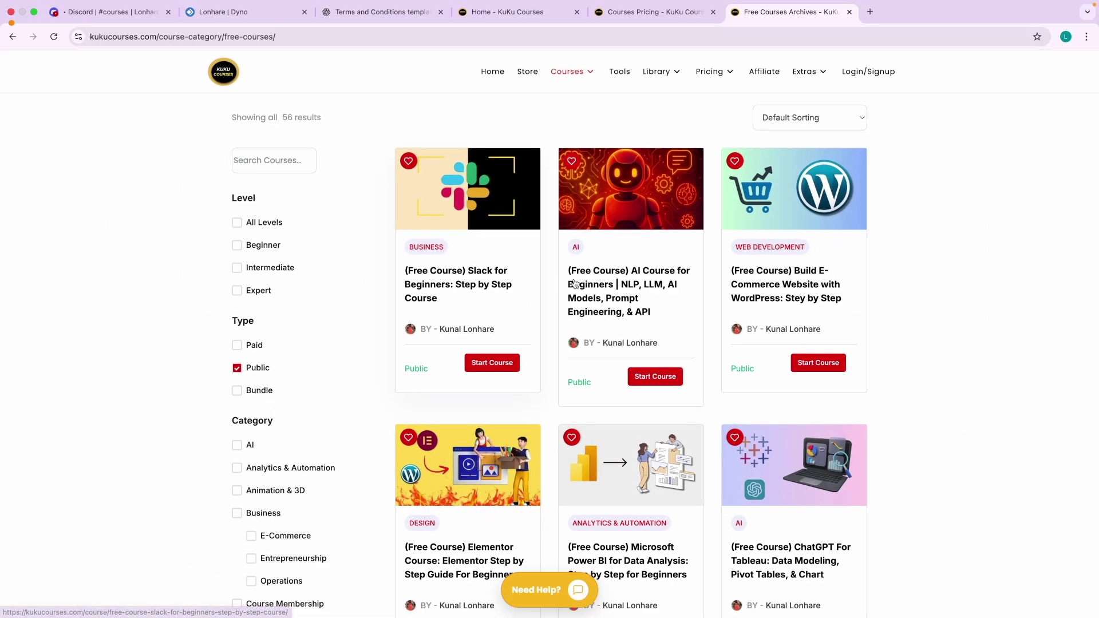
# Look through the first page of public free courses.
pyautogui.scroll(3, 652, 281)
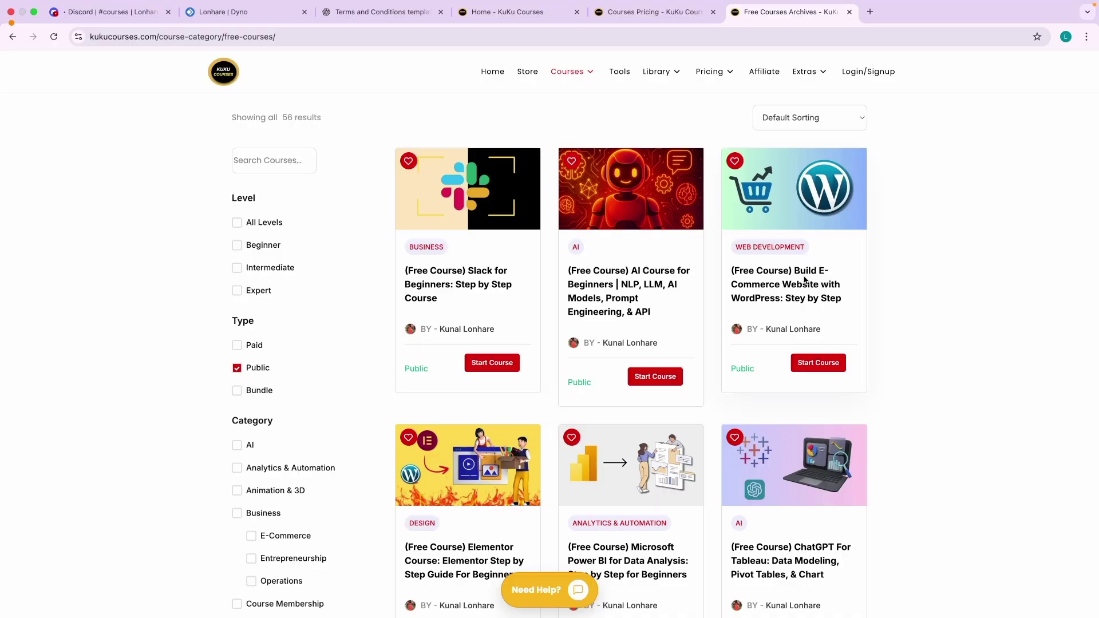
pyautogui.scroll(-3, 404, 307)
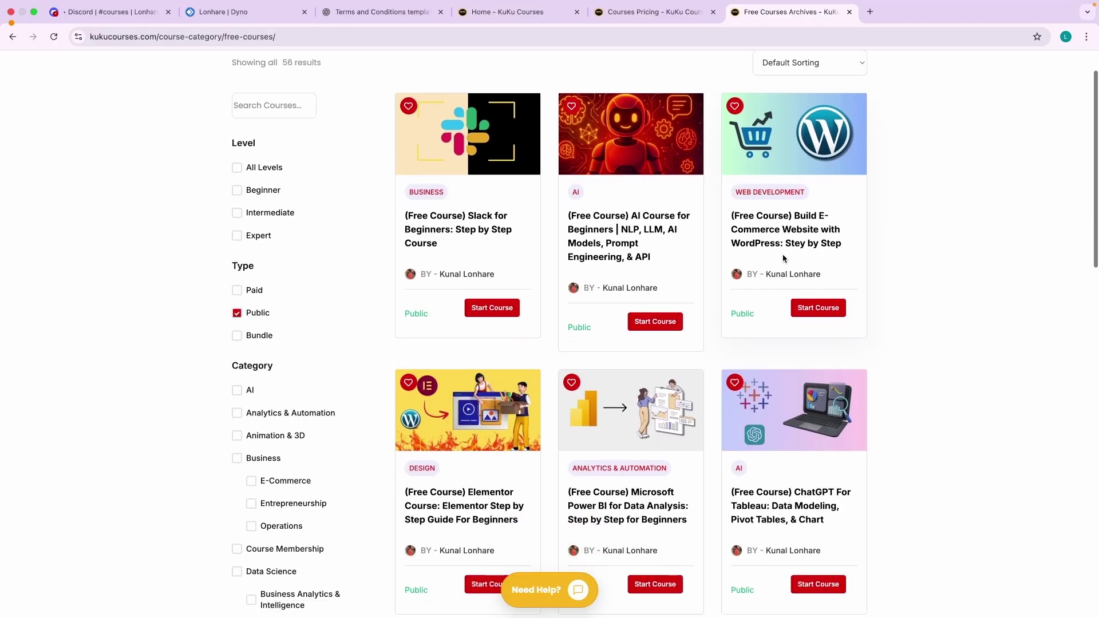
pyautogui.scroll(-2, 404, 308)
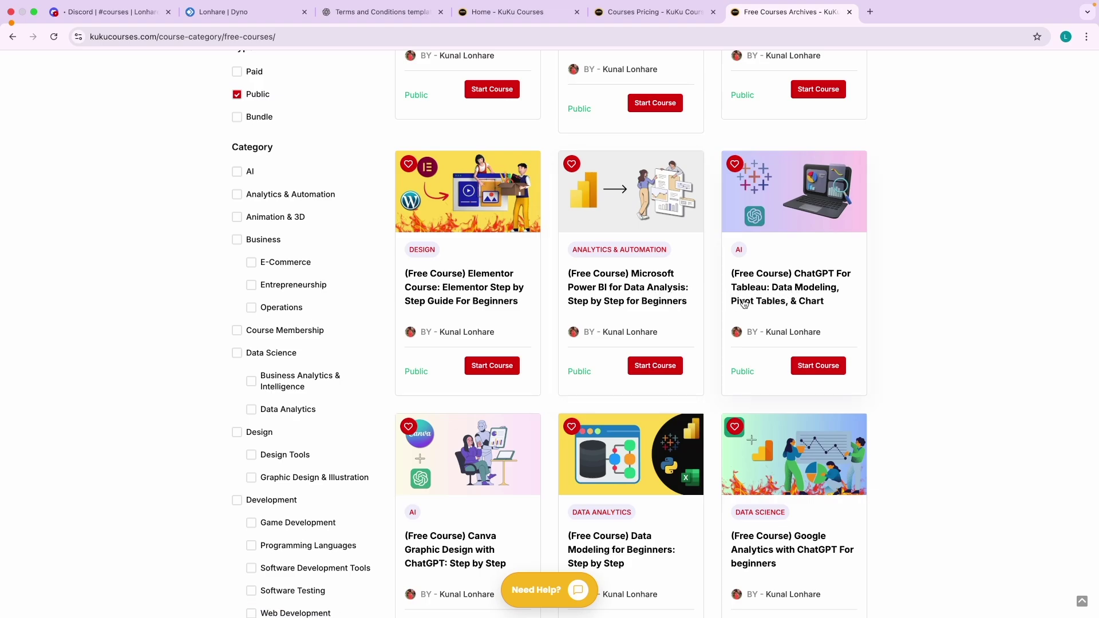
pyautogui.scroll(-2, 593, 361)
pyautogui.scroll(-8, 625, 498)
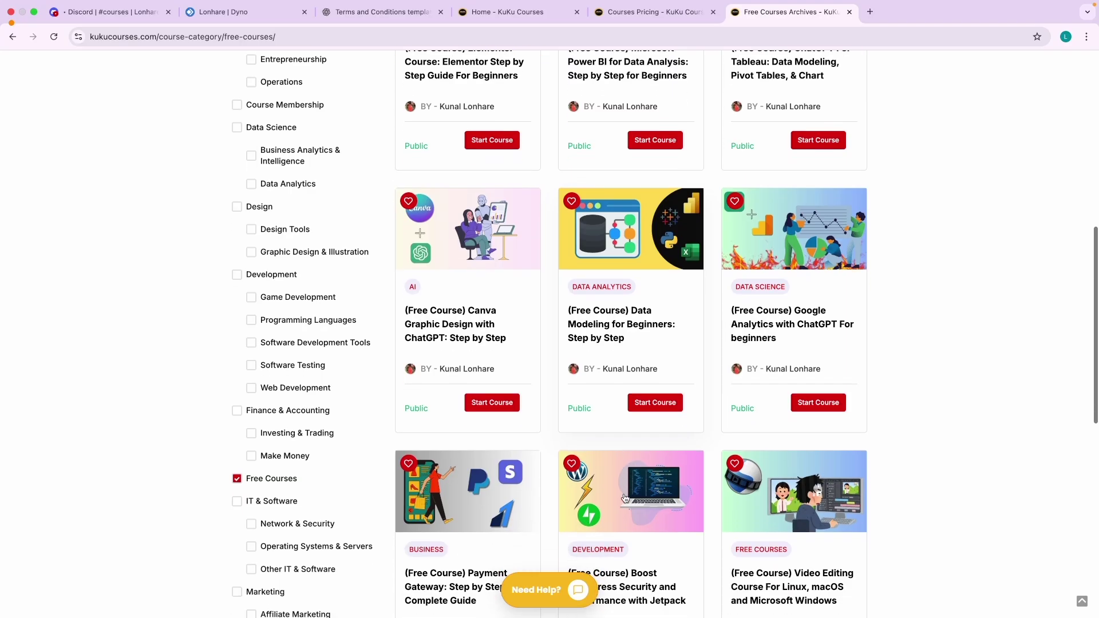
# Open page 2 of the free courses and examine its course cards.
pyautogui.click(435, 380)
pyautogui.scroll(4, 556, 291)
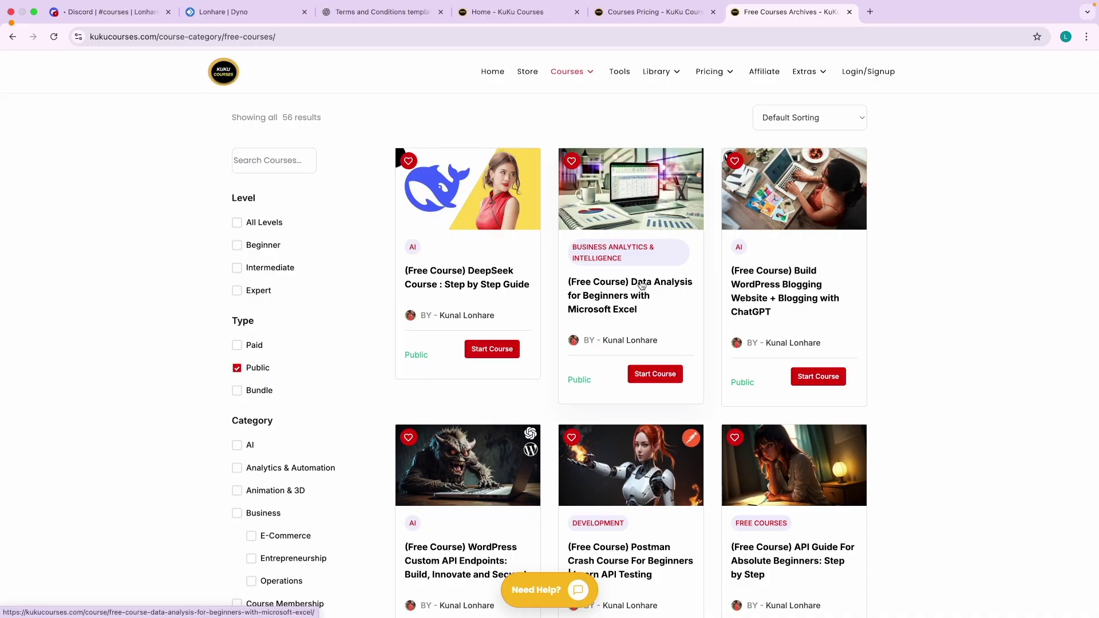
pyautogui.scroll(-2, 493, 419)
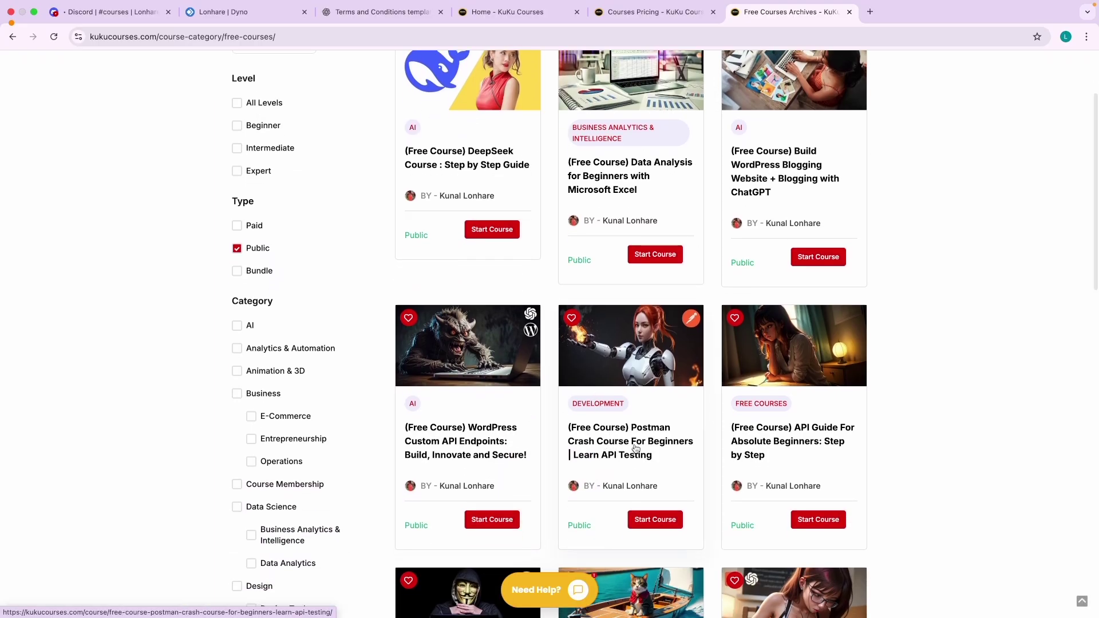
pyautogui.scroll(-5, 801, 442)
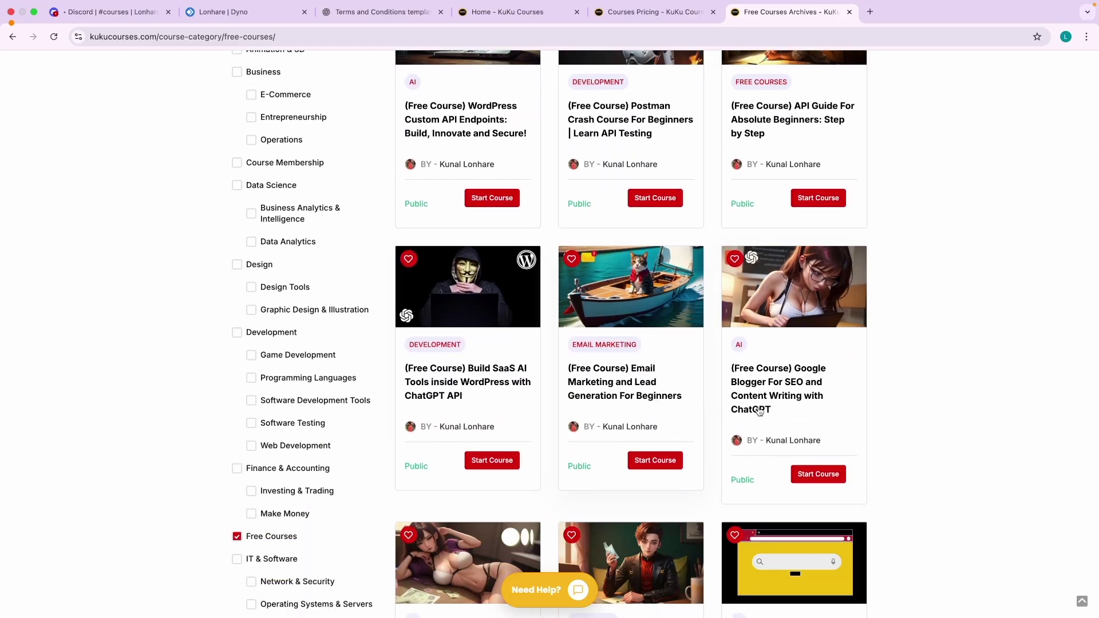
pyautogui.scroll(-3, 585, 460)
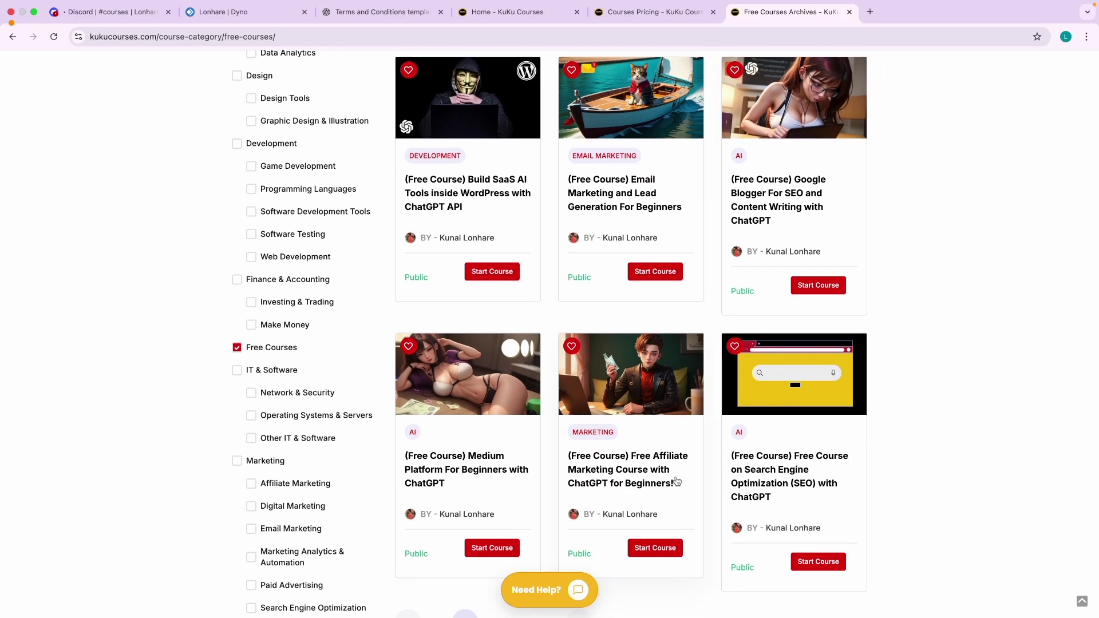
pyautogui.scroll(-3, 530, 480)
pyautogui.scroll(15, 522, 478)
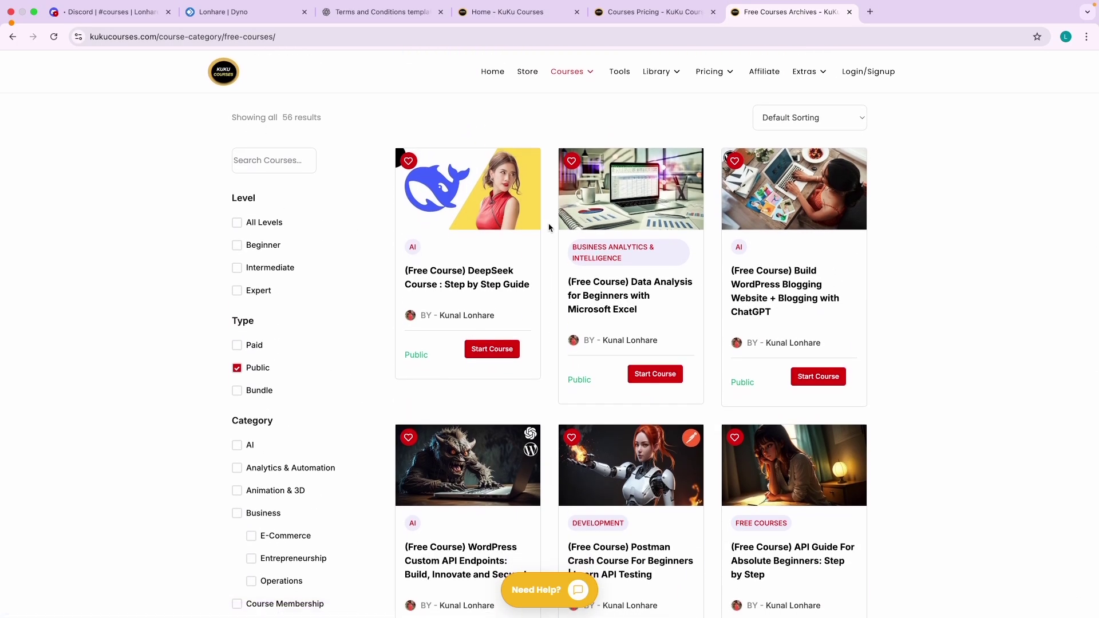
# Return to the home page, open the Free Library and look through its table of resources.
pyautogui.click(492, 71)
pyautogui.moveTo(672, 71)
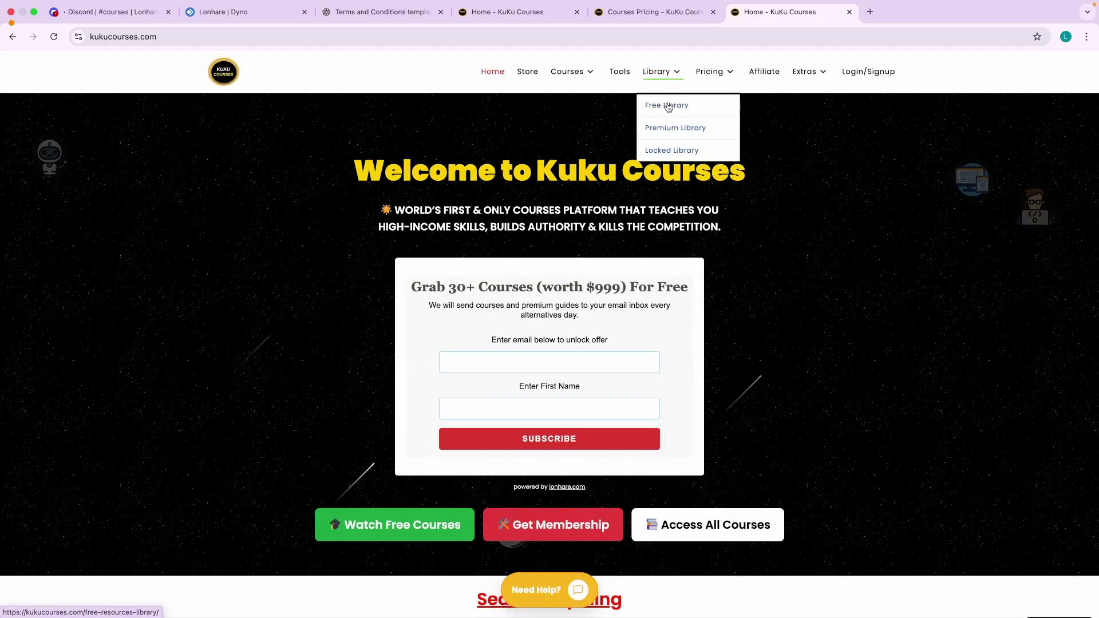
pyautogui.click(667, 105)
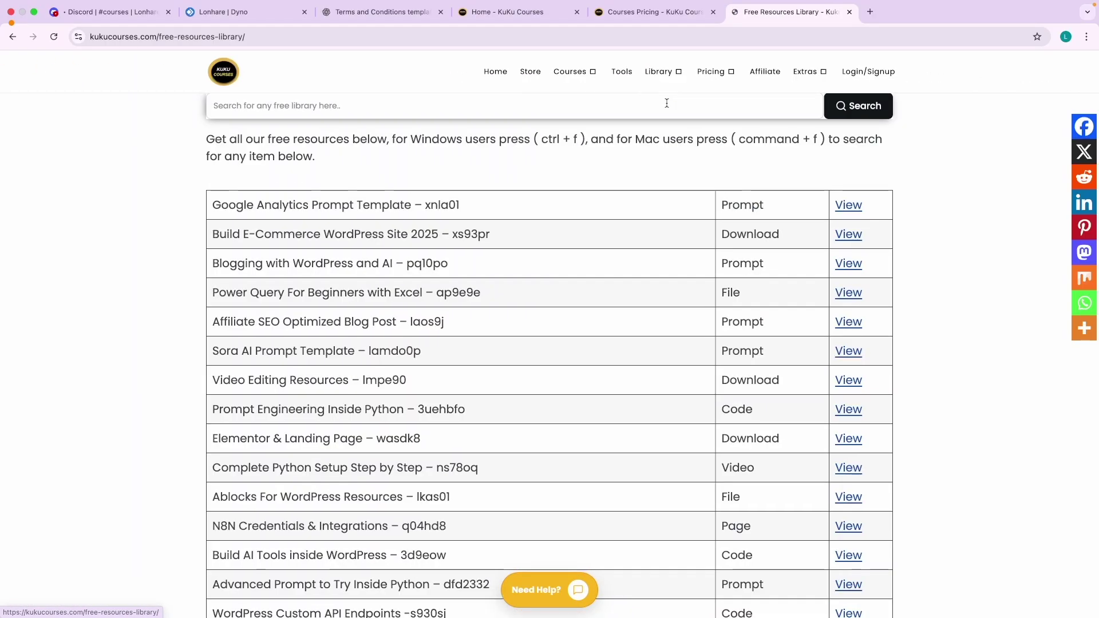
pyautogui.scroll(-10, 421, 289)
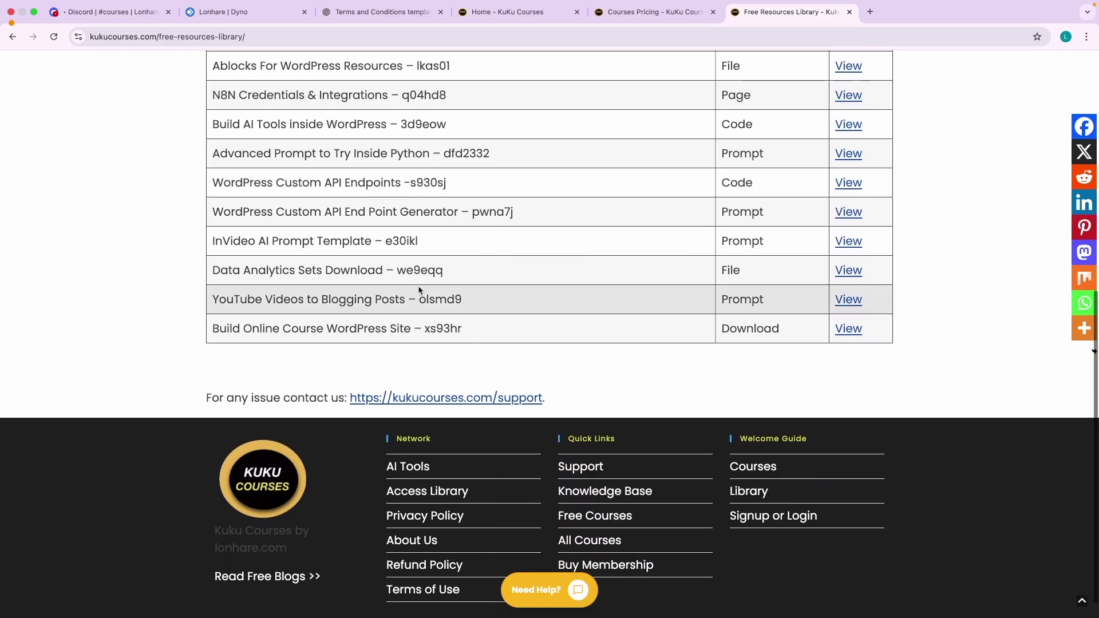
pyautogui.scroll(8, 419, 290)
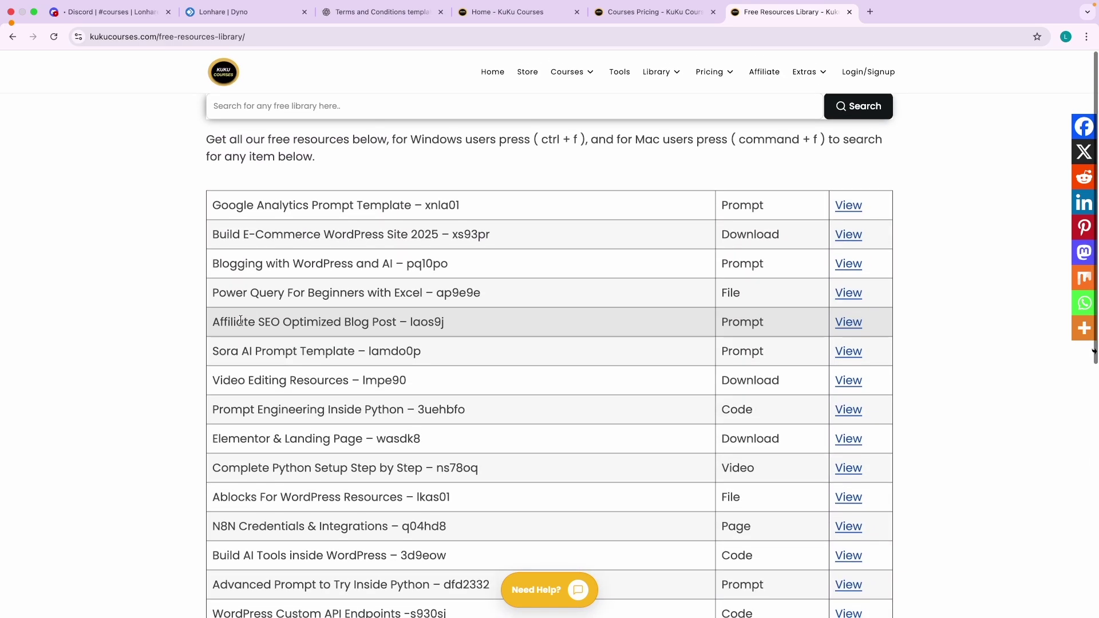
# Highlight the Affiliate SEO Optimized Blog Post entry and view its resource page down to the blog post prompts.
pyautogui.moveTo(267, 322); pyautogui.dragTo(371, 327)
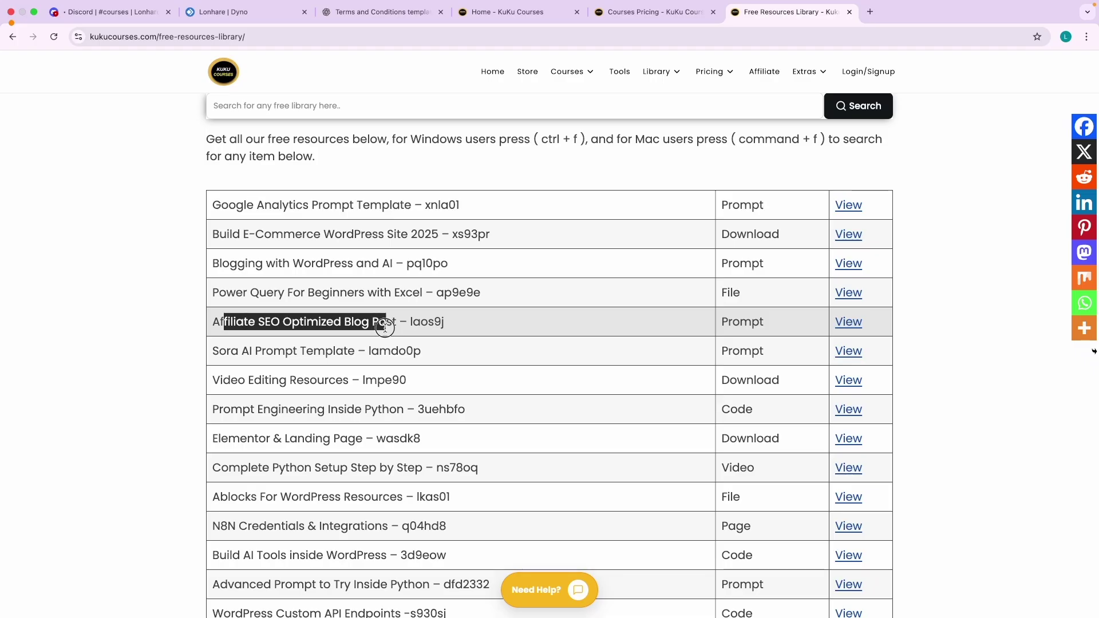
pyautogui.doubleClick(380, 328)
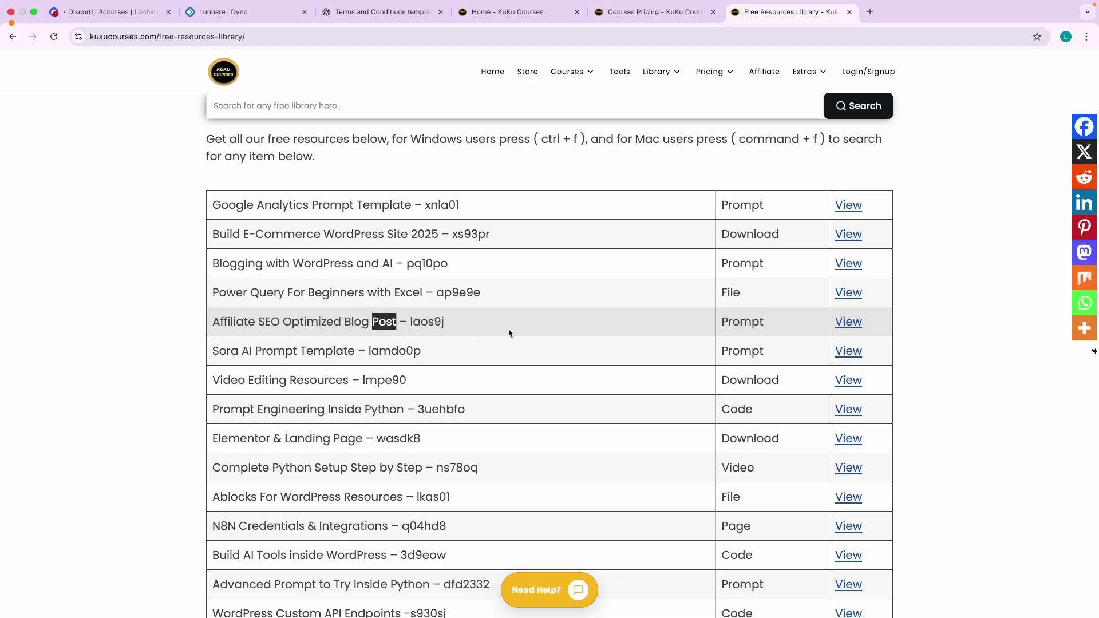
pyautogui.click(855, 329)
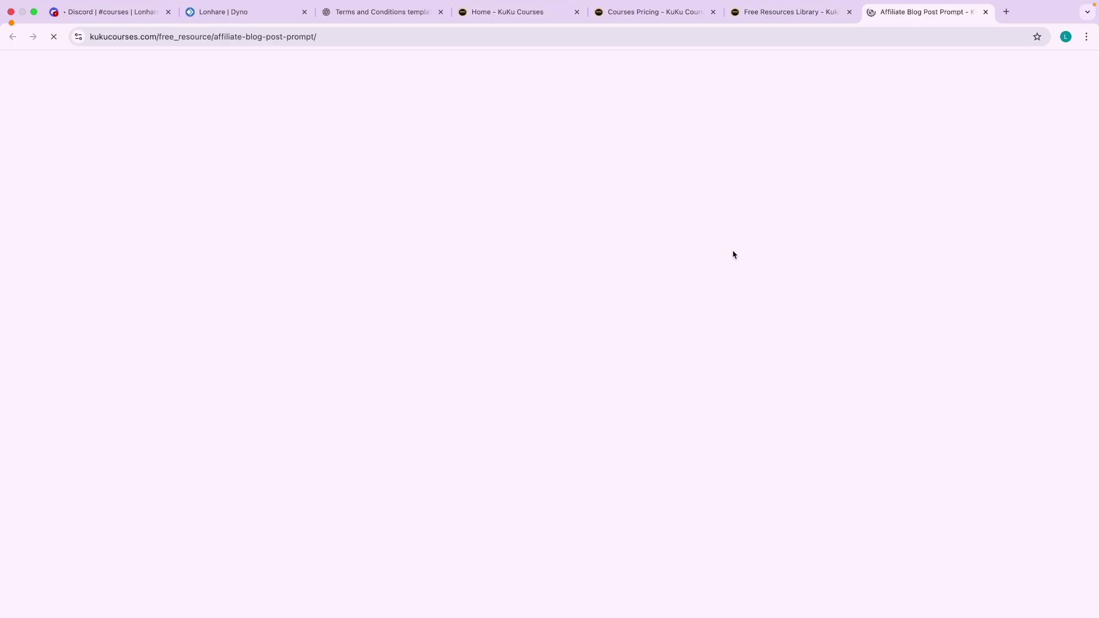
pyautogui.scroll(-3, 401, 355)
pyautogui.scroll(-3, 412, 366)
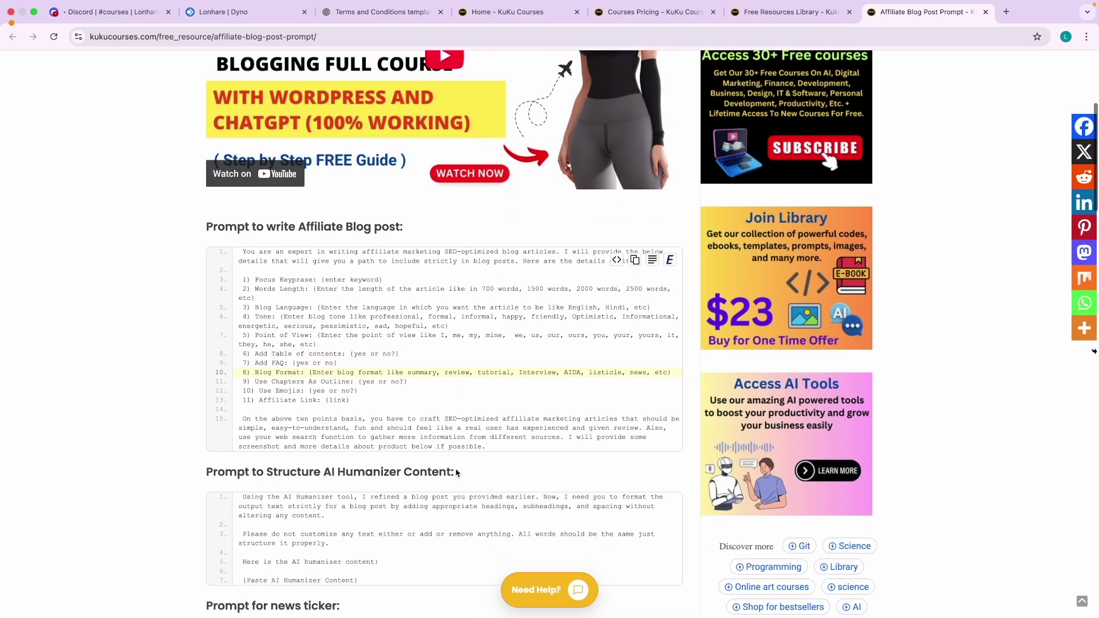
# Highlight the text of the affiliate blog post prompt and examine the other prompts on the resource page.
pyautogui.moveTo(441, 370); pyautogui.dragTo(232, 198)
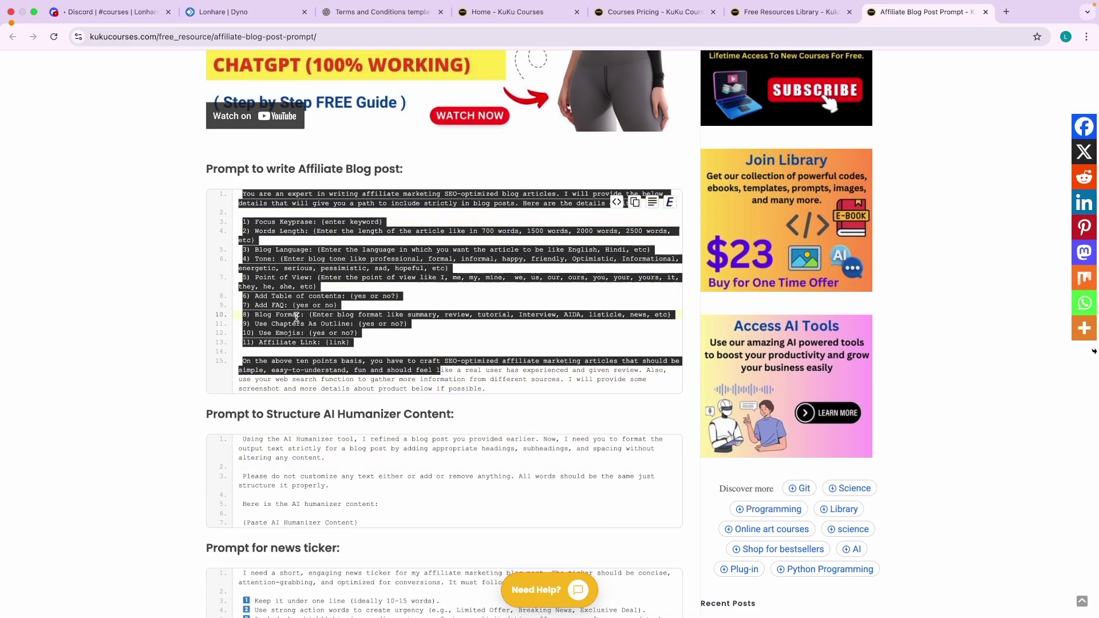
pyautogui.scroll(-2, 296, 317)
pyautogui.moveTo(344, 418); pyautogui.dragTo(389, 349)
pyautogui.scroll(7, 371, 303)
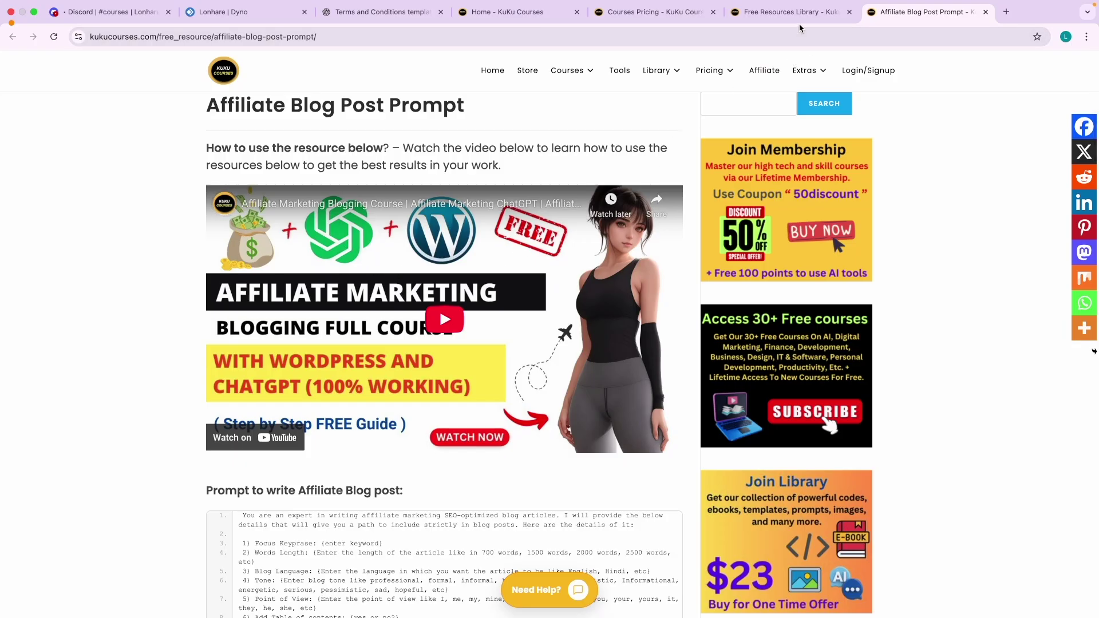
# Go back to the Free Resources Library and look through its full table of resources.
pyautogui.click(781, 16)
pyautogui.scroll(-7, 462, 367)
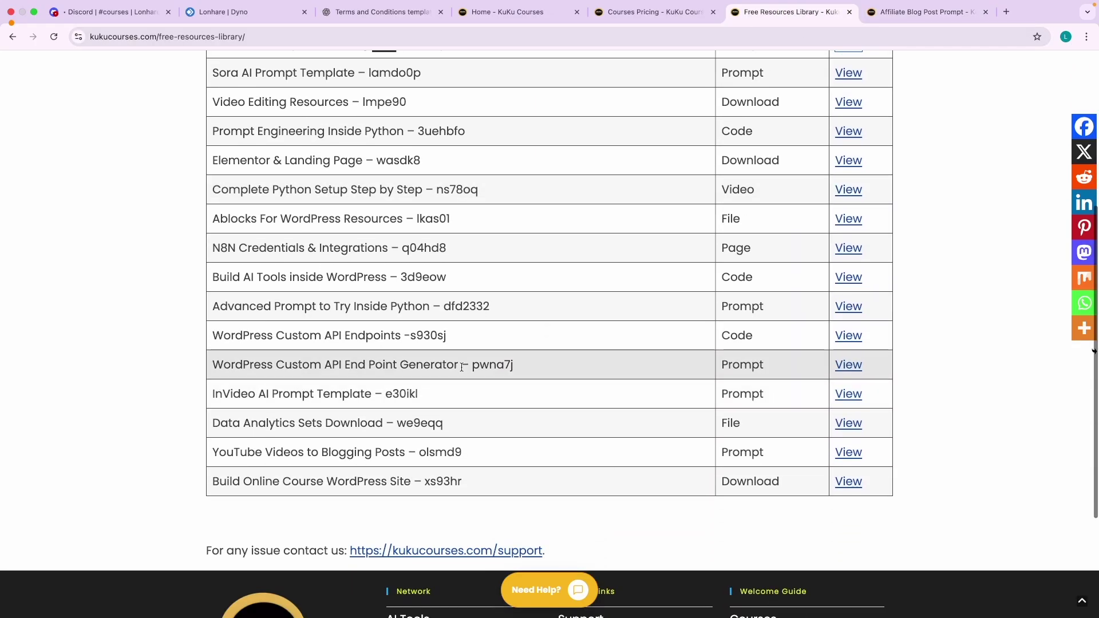
pyautogui.scroll(7, 461, 367)
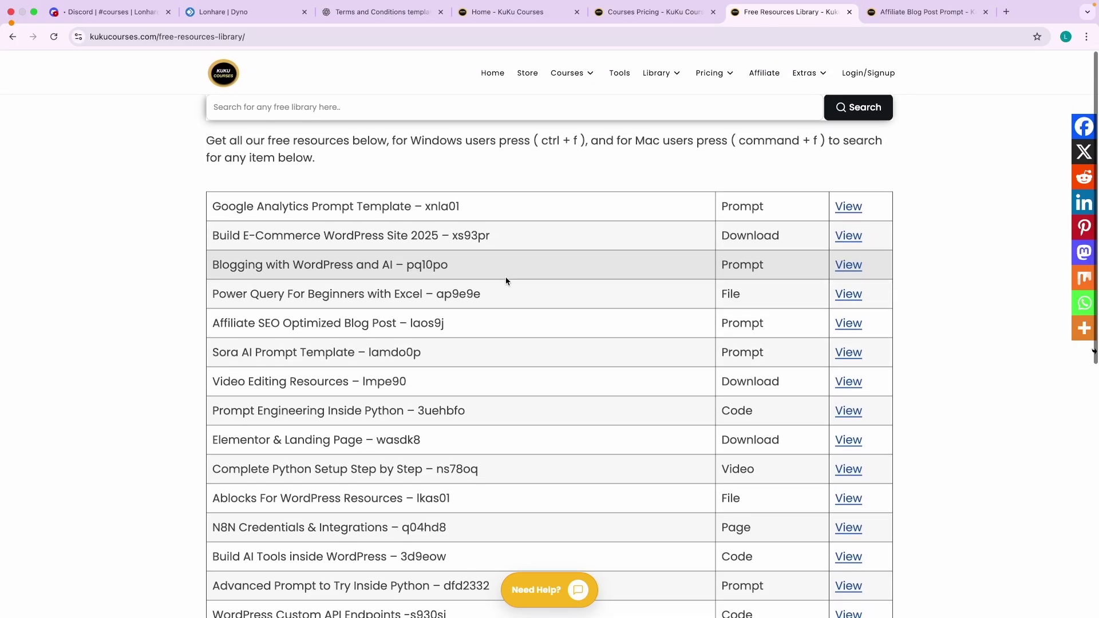
# Open the KuKu Courses store and look through its product cards.
pyautogui.click(527, 72)
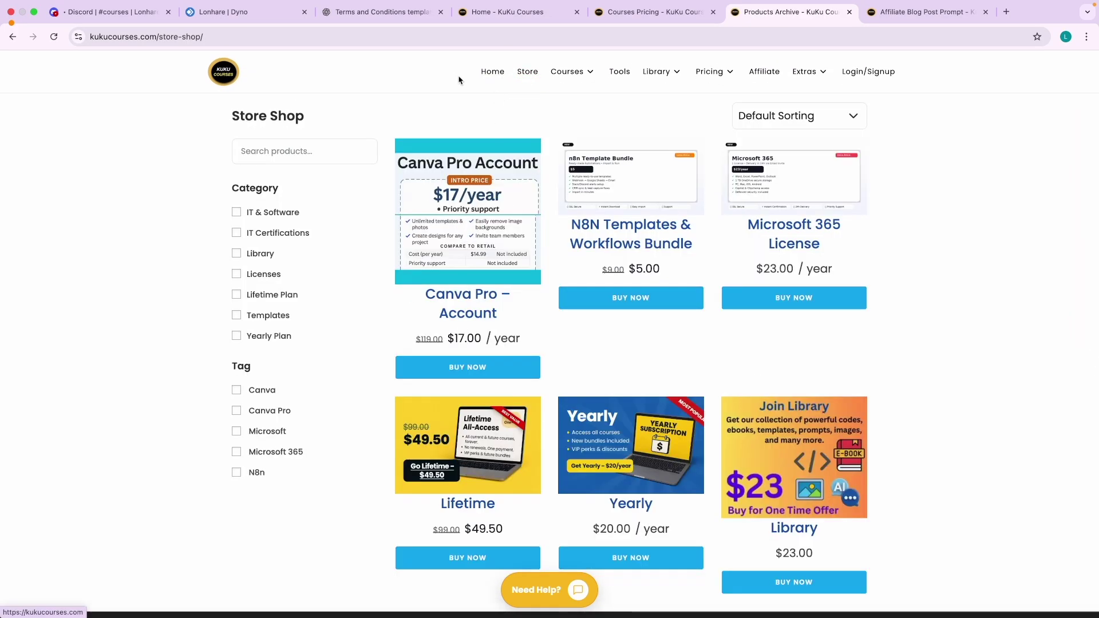
pyautogui.scroll(-3, 493, 73)
pyautogui.scroll(3, 493, 73)
# Return to the KuKu Courses home page and switch back to the courses channel in Discord.
pyautogui.click(494, 72)
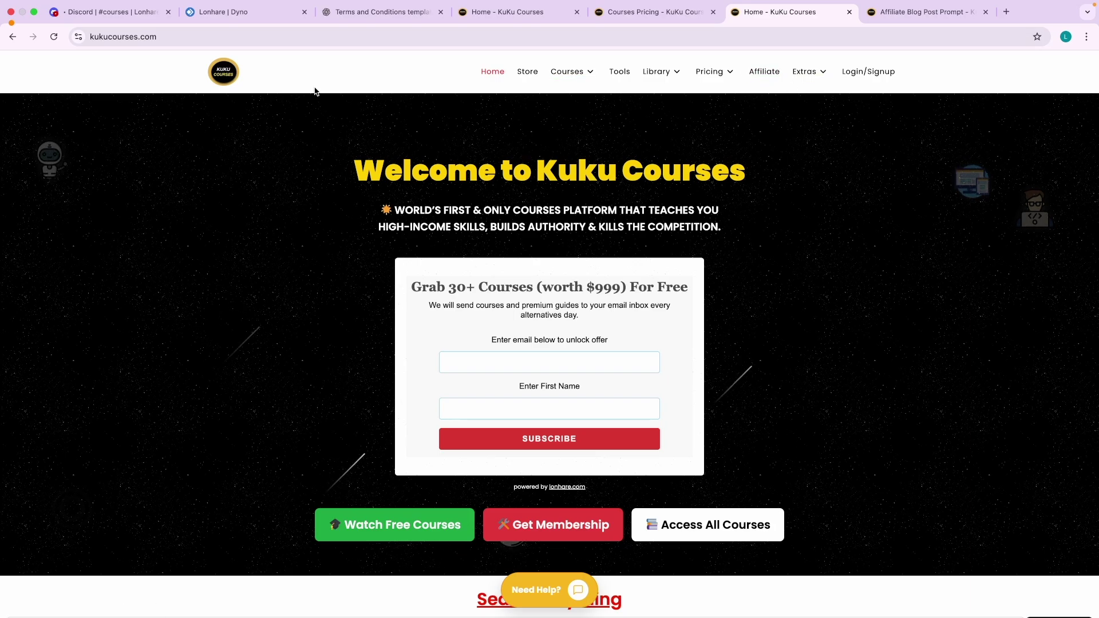
pyautogui.click(104, 19)
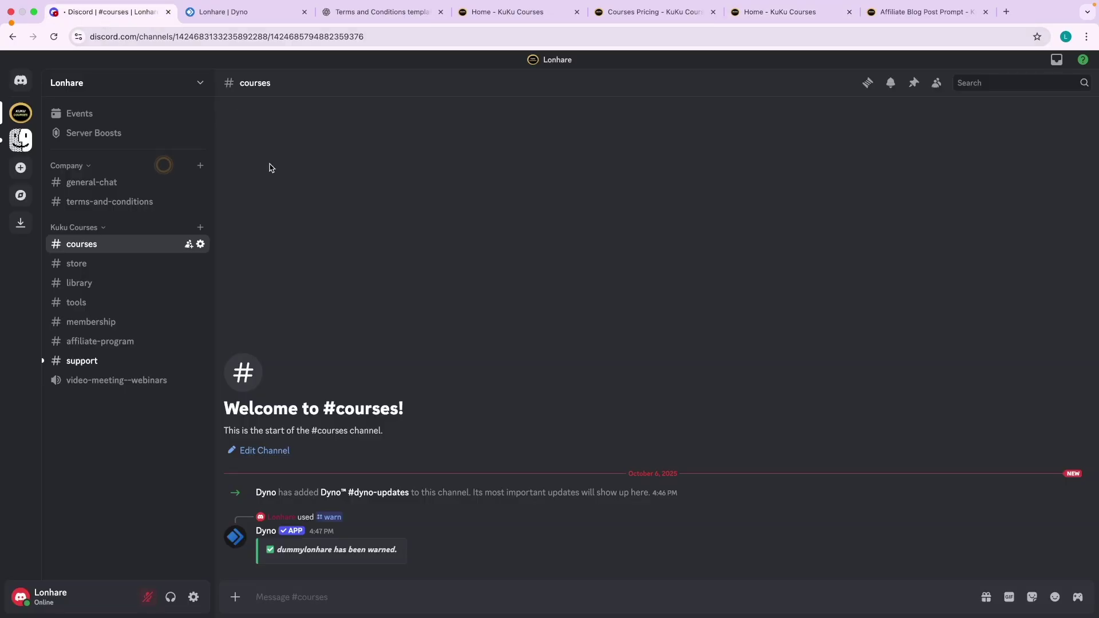